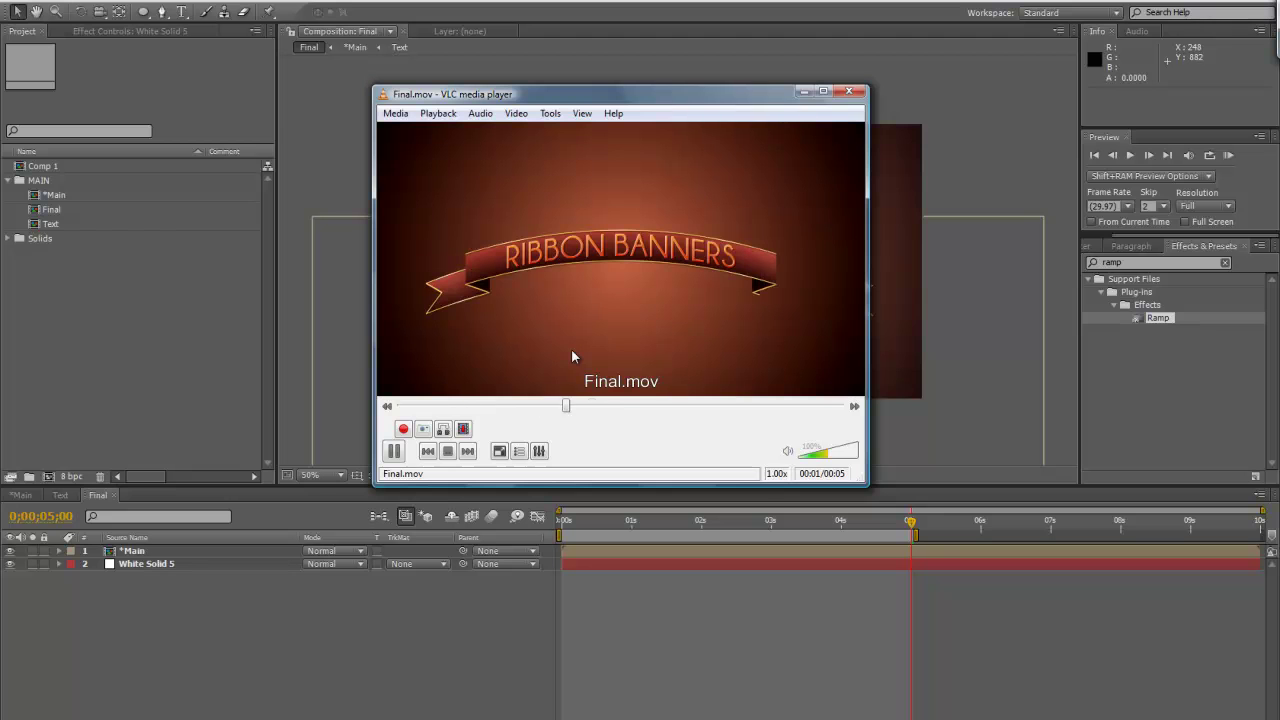
# Close the Final.mov preview and create a new 1920 × 1080 HDTV 29.97 composition lasting 10 seconds
pyautogui.click(394, 451)
pyautogui.click(849, 91)
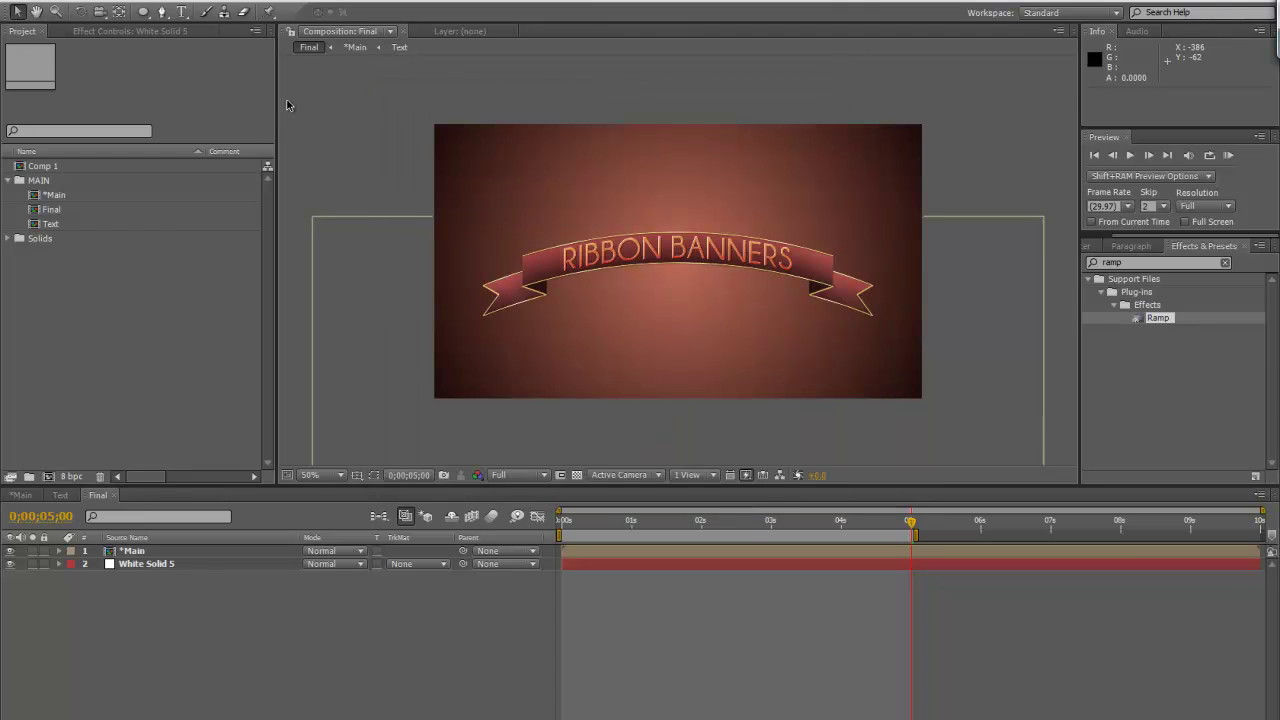
pyautogui.click(84, 2)
pyautogui.click(90, 12)
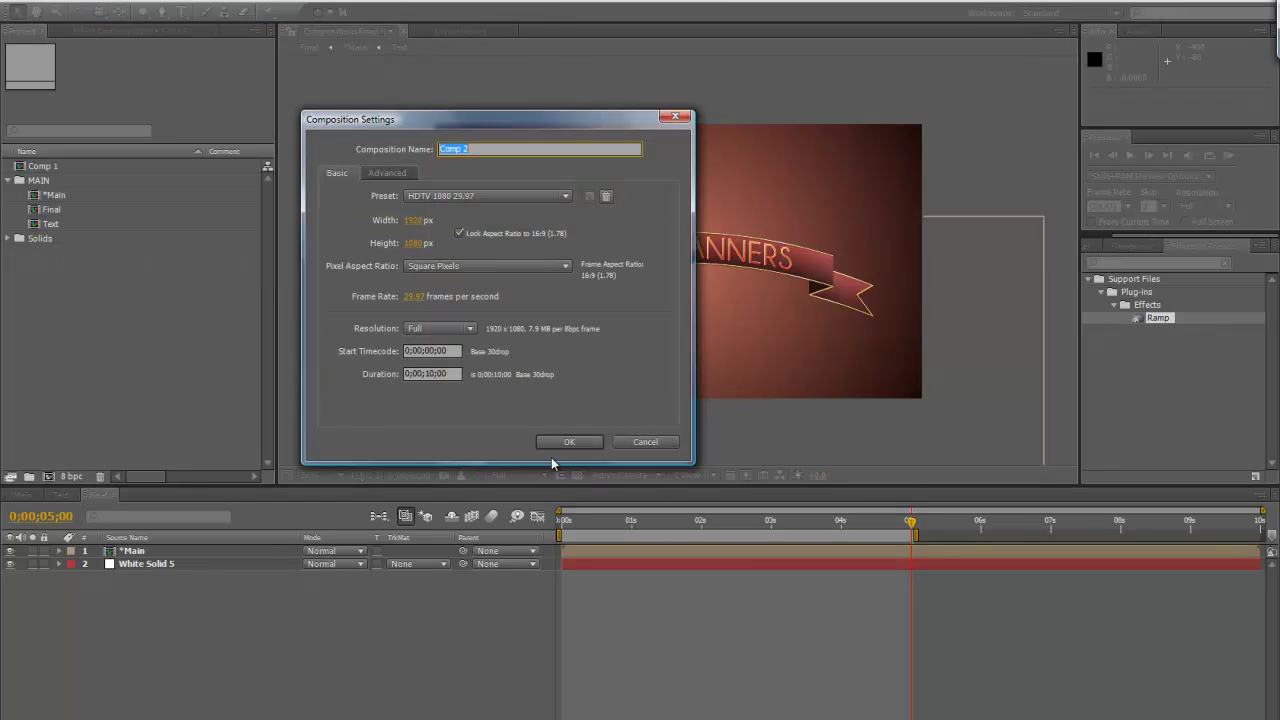
pyautogui.click(572, 440)
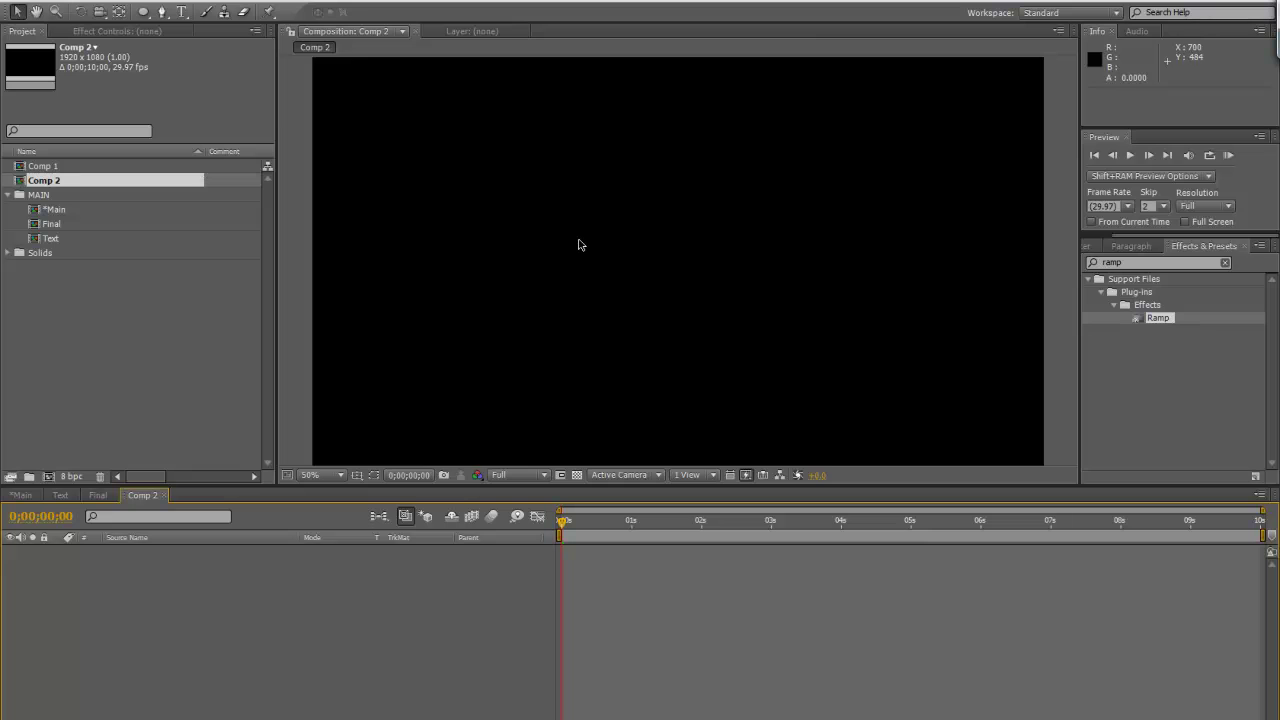
# Show the grid in the new composition's view and check that Snap to Grid is enabled
pyautogui.click(355, 476)
pyautogui.click(370, 530)
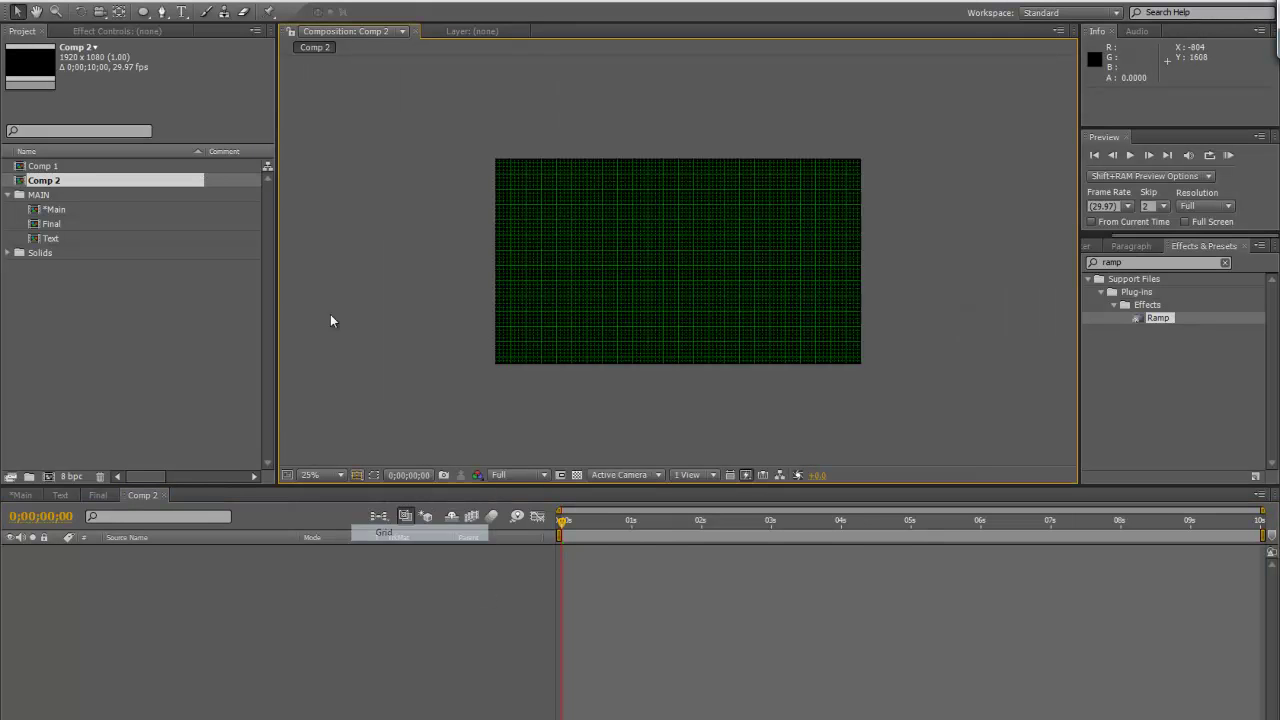
pyautogui.click(244, 3)
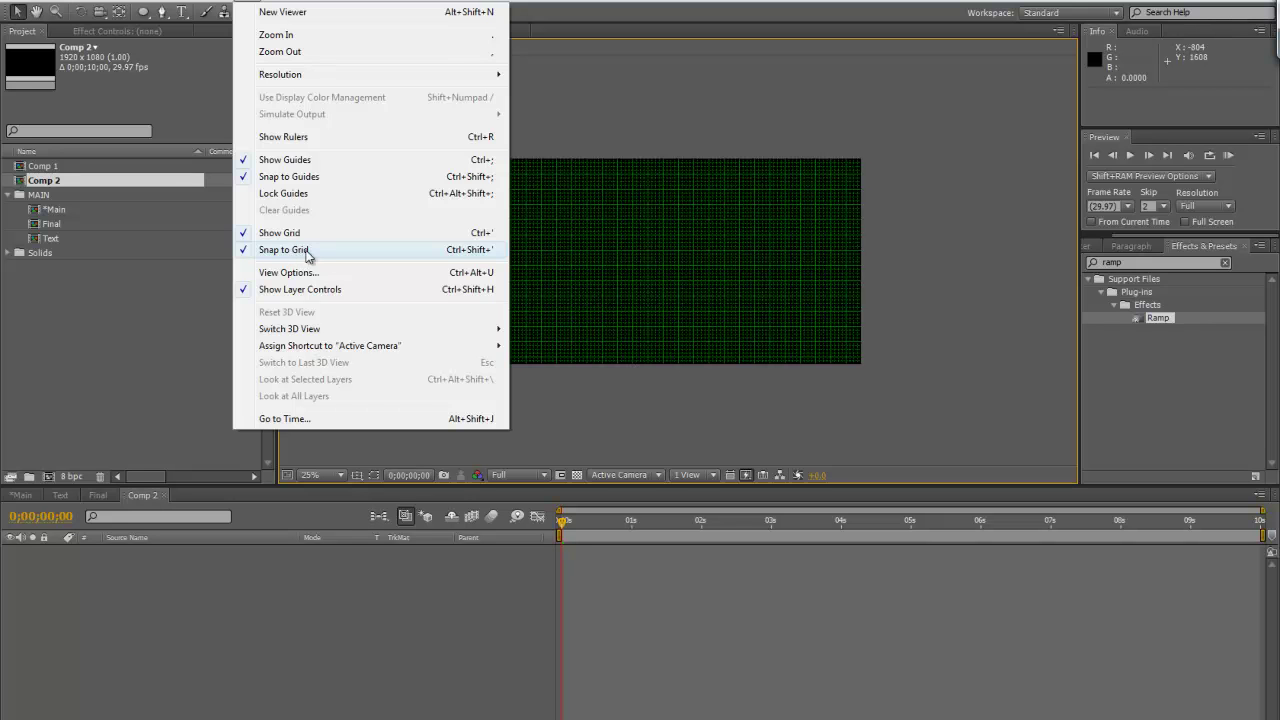
pyautogui.click(258, 254)
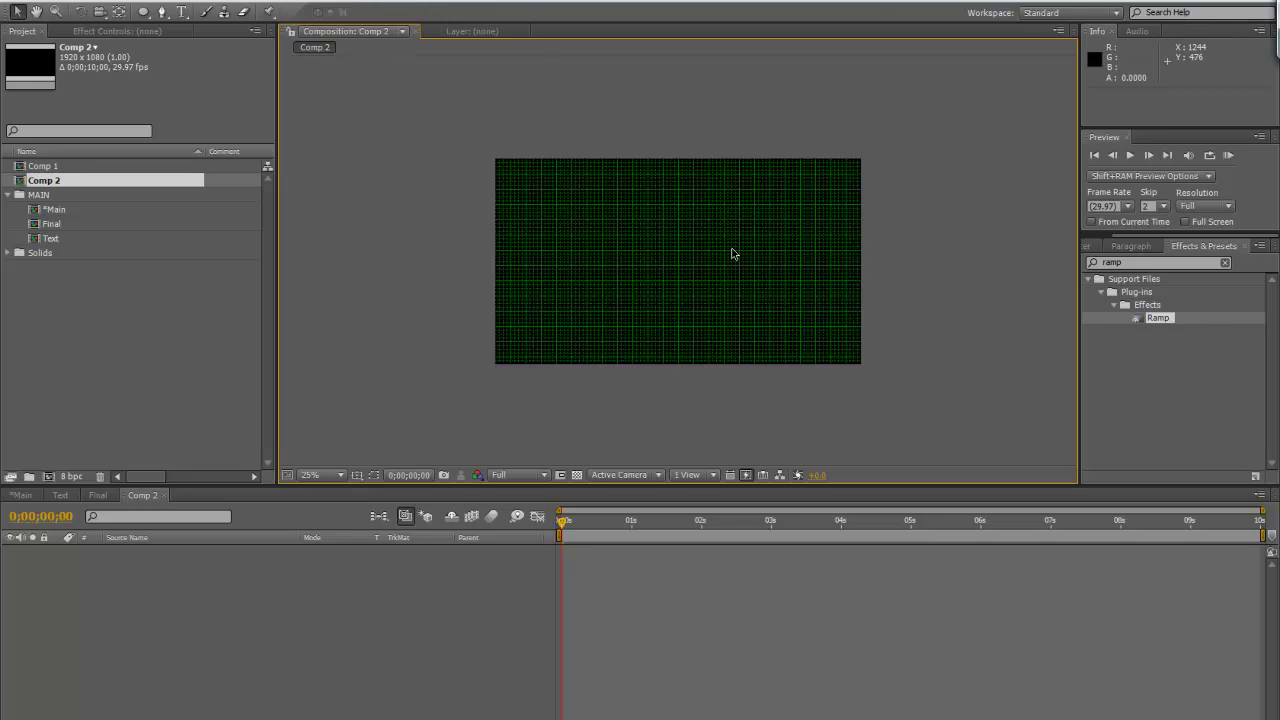
# Add a white 1920 × 1080 solid to the composition and set its opacity to 25%
pyautogui.scroll(1, 733, 254)
pyautogui.moveTo(747, 261); pyautogui.dragTo(788, 280)
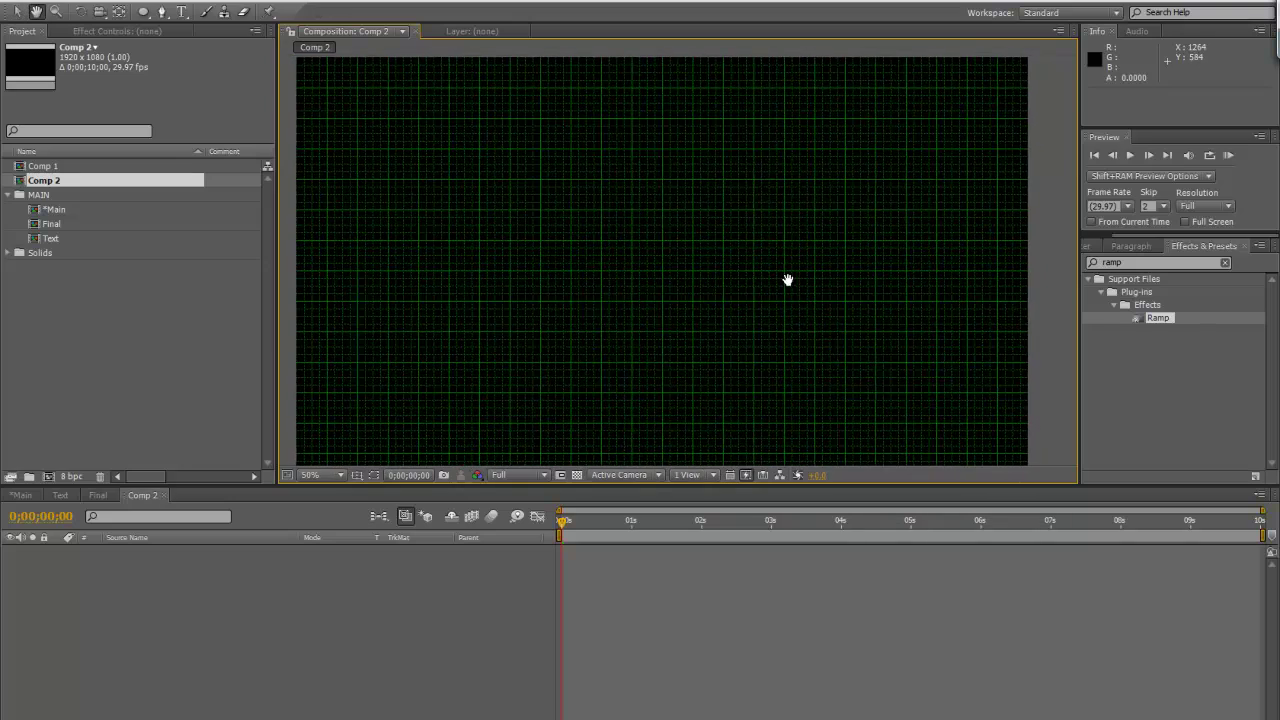
pyautogui.hotkey('ctrl', 'y')
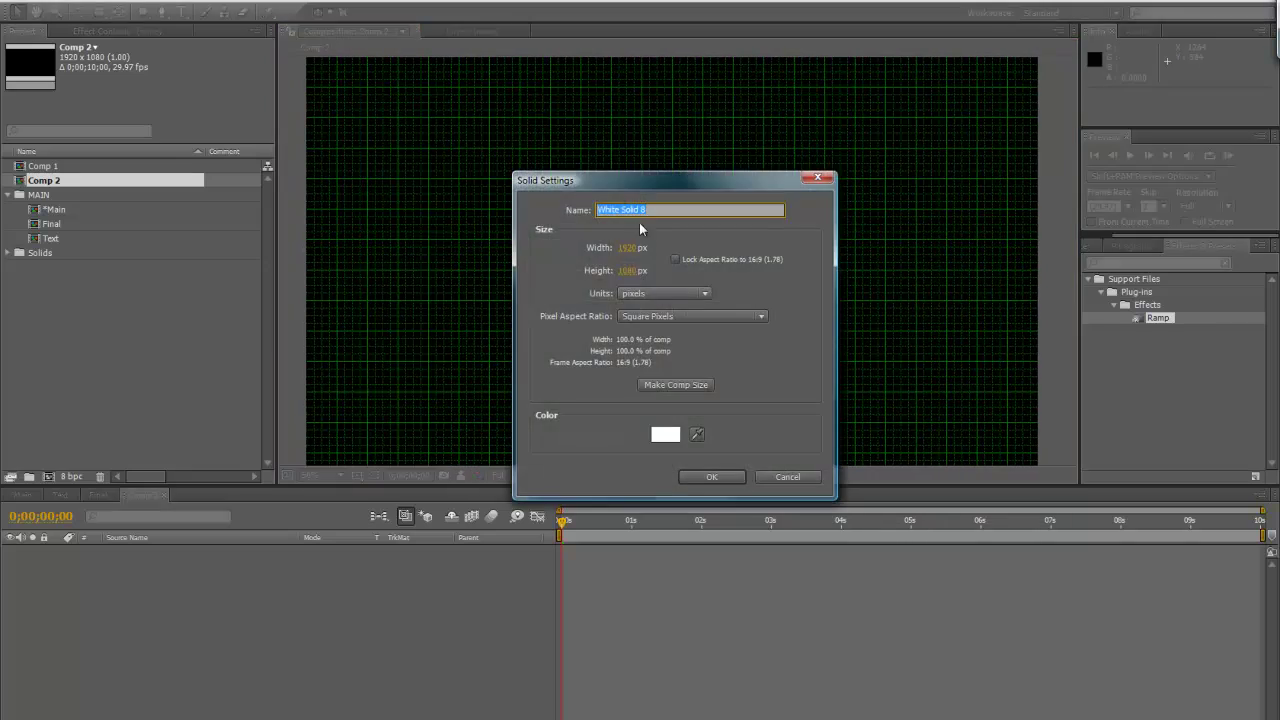
pyautogui.click(712, 476)
pyautogui.press('t')
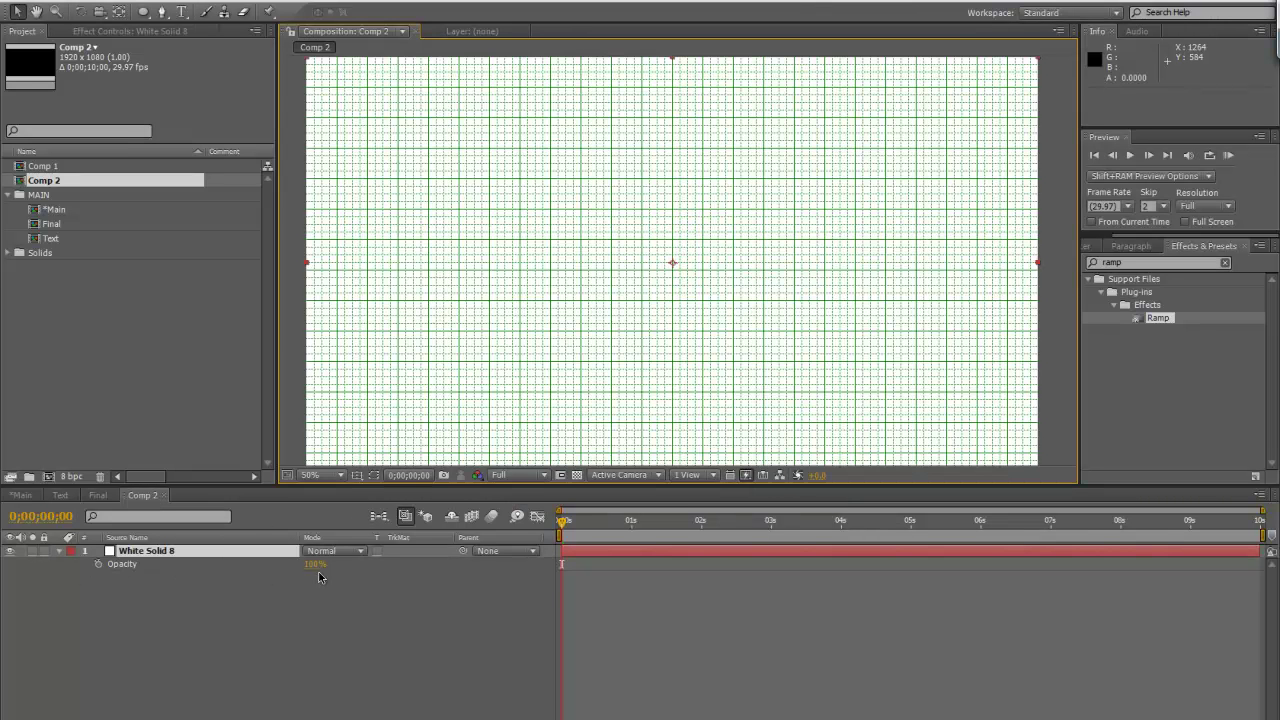
pyautogui.write('25')
pyautogui.press('Return')
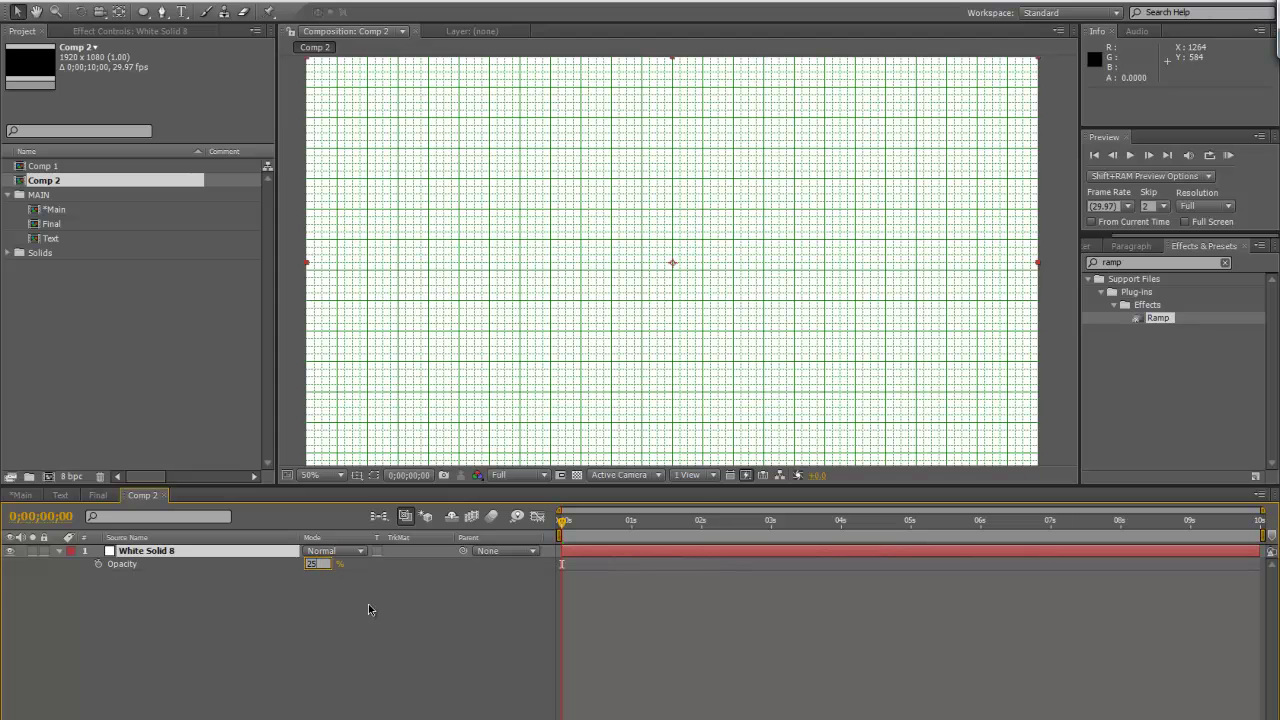
pyautogui.click(281, 624)
pyautogui.click(60, 552)
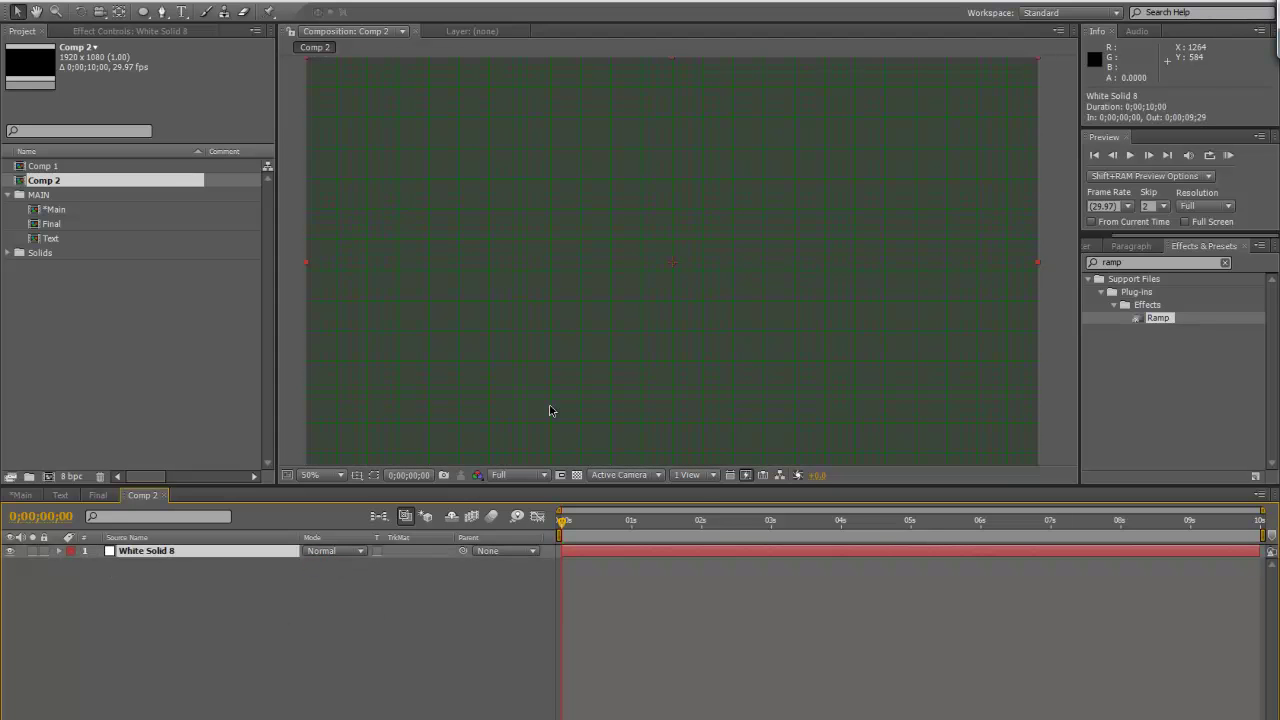
# Show the title/action safe guides and draw a closed four-point bar mask about 720 px wide around the centre of the solid
pyautogui.click(355, 475)
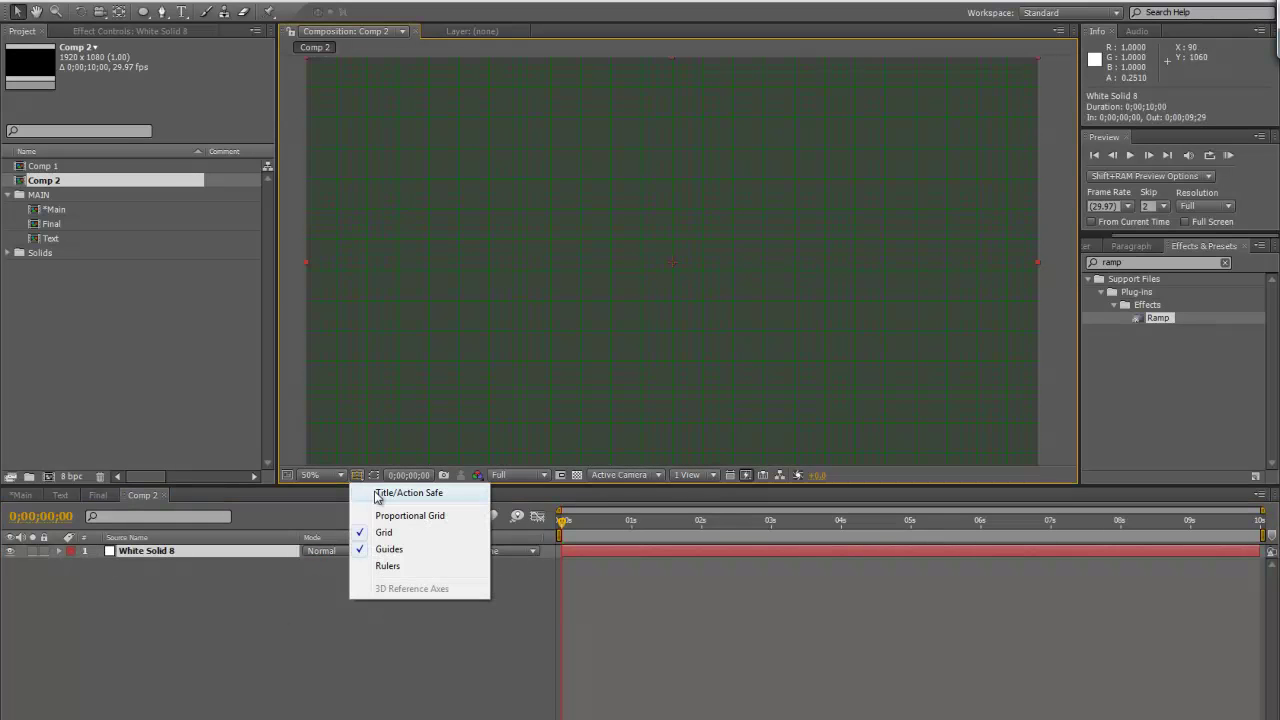
pyautogui.click(378, 494)
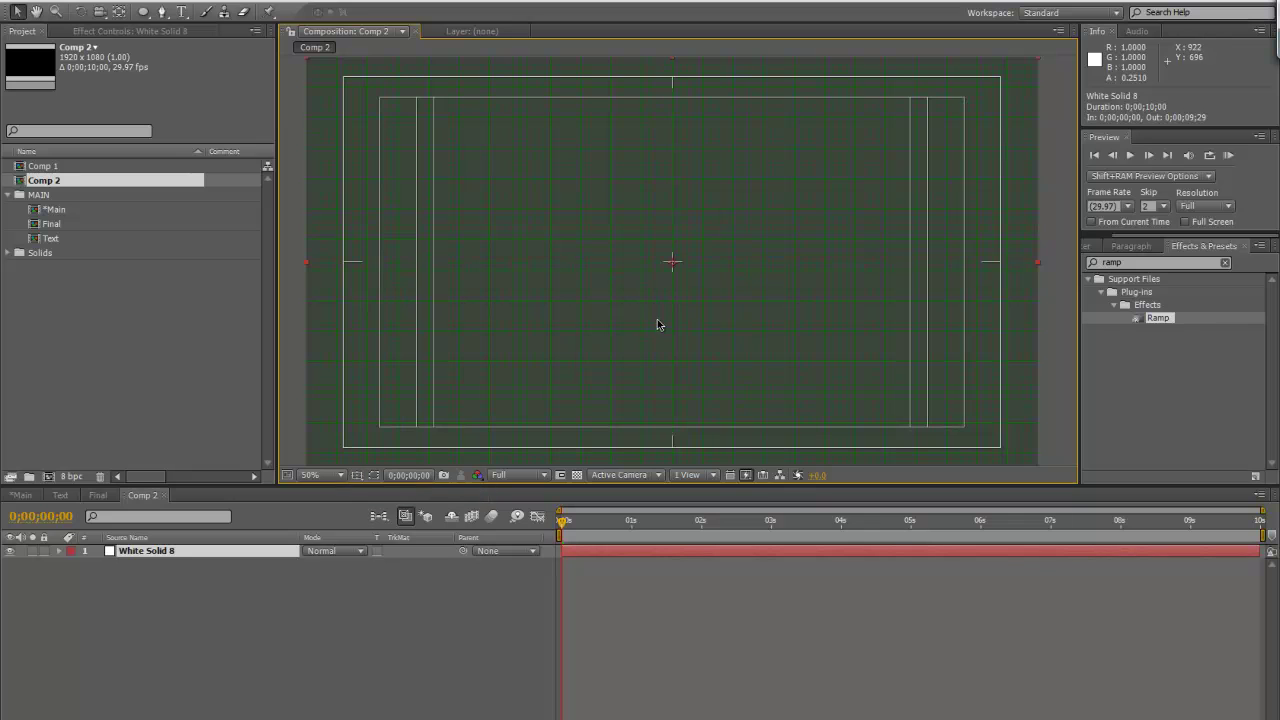
pyautogui.click(162, 11)
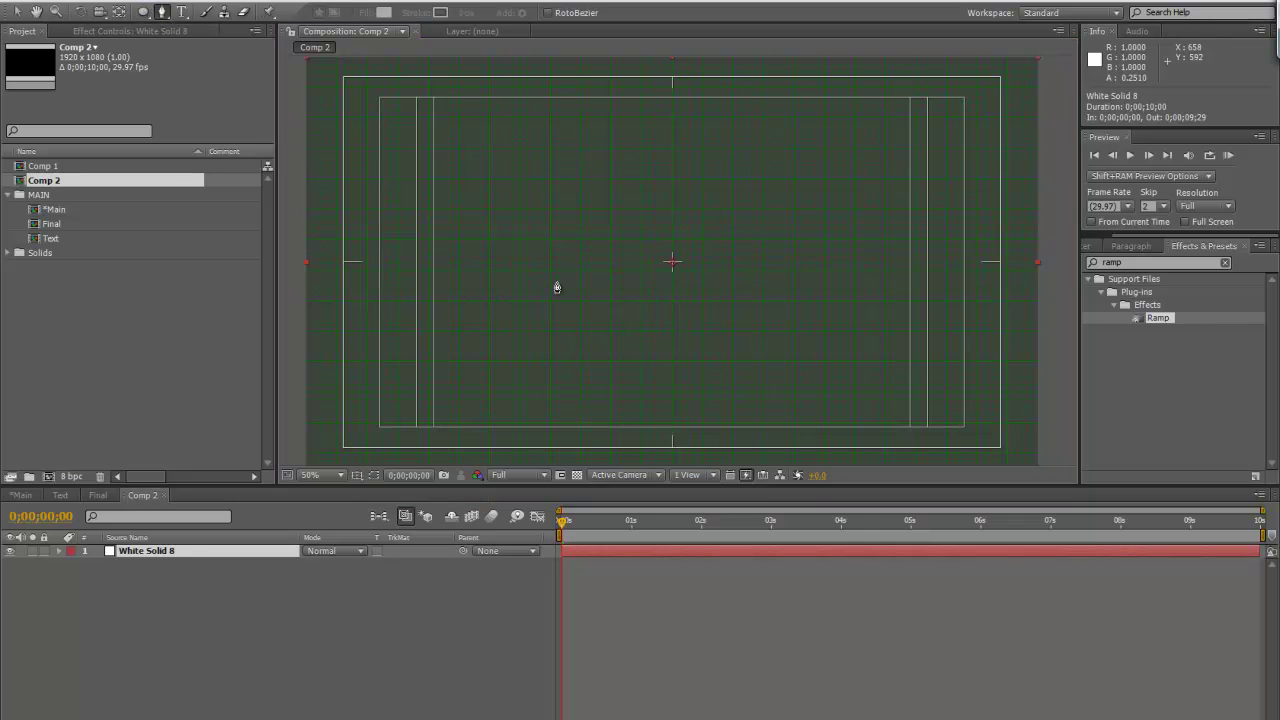
pyautogui.click(520, 244)
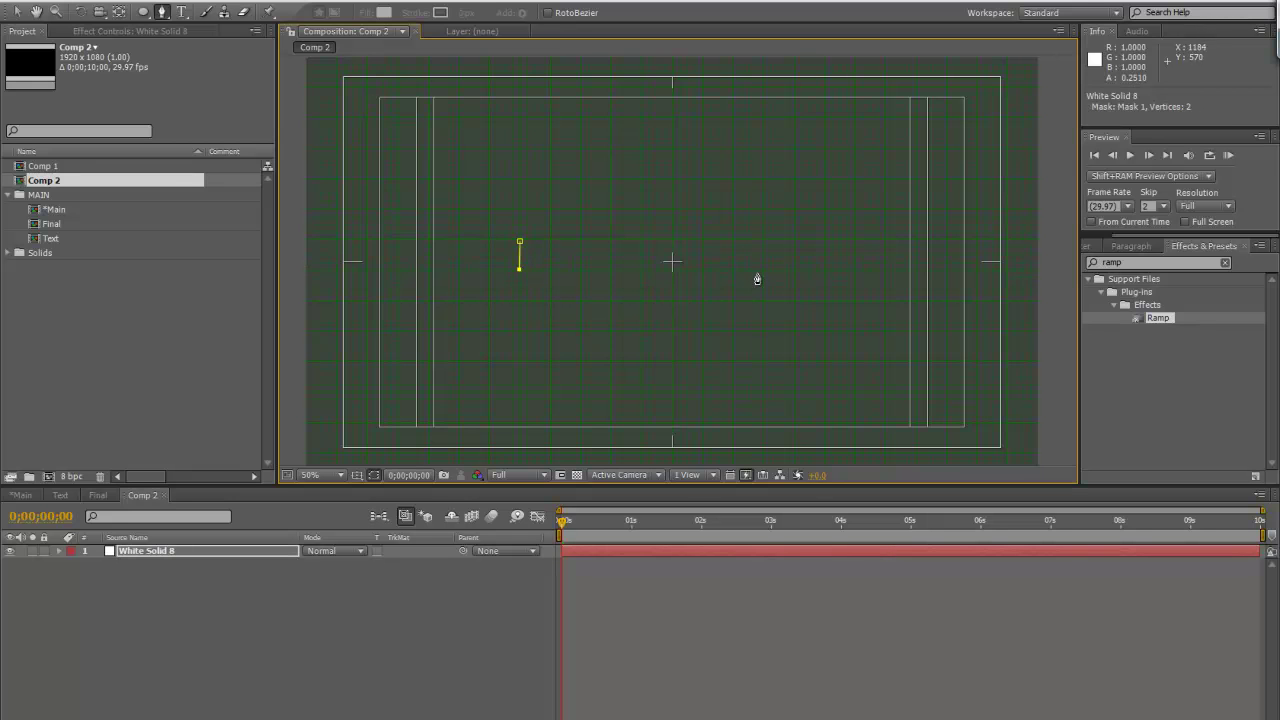
pyautogui.click(794, 270)
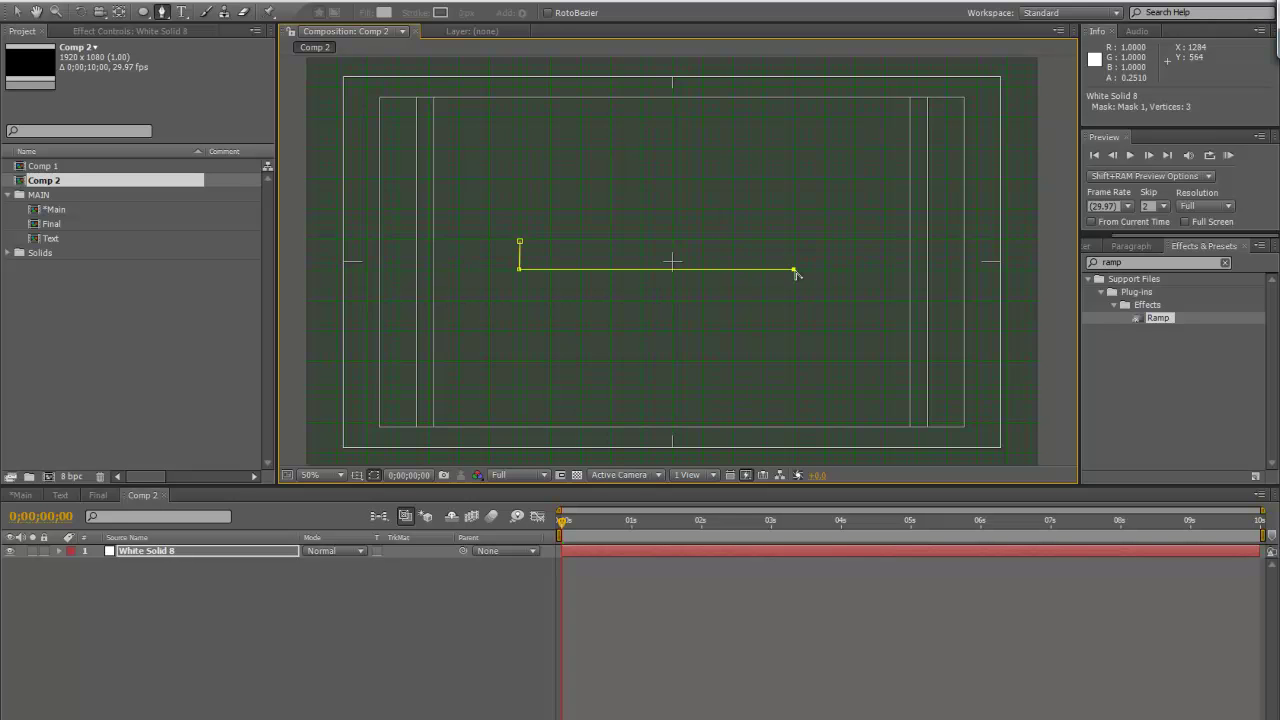
pyautogui.click(519, 245)
pyautogui.press('.')
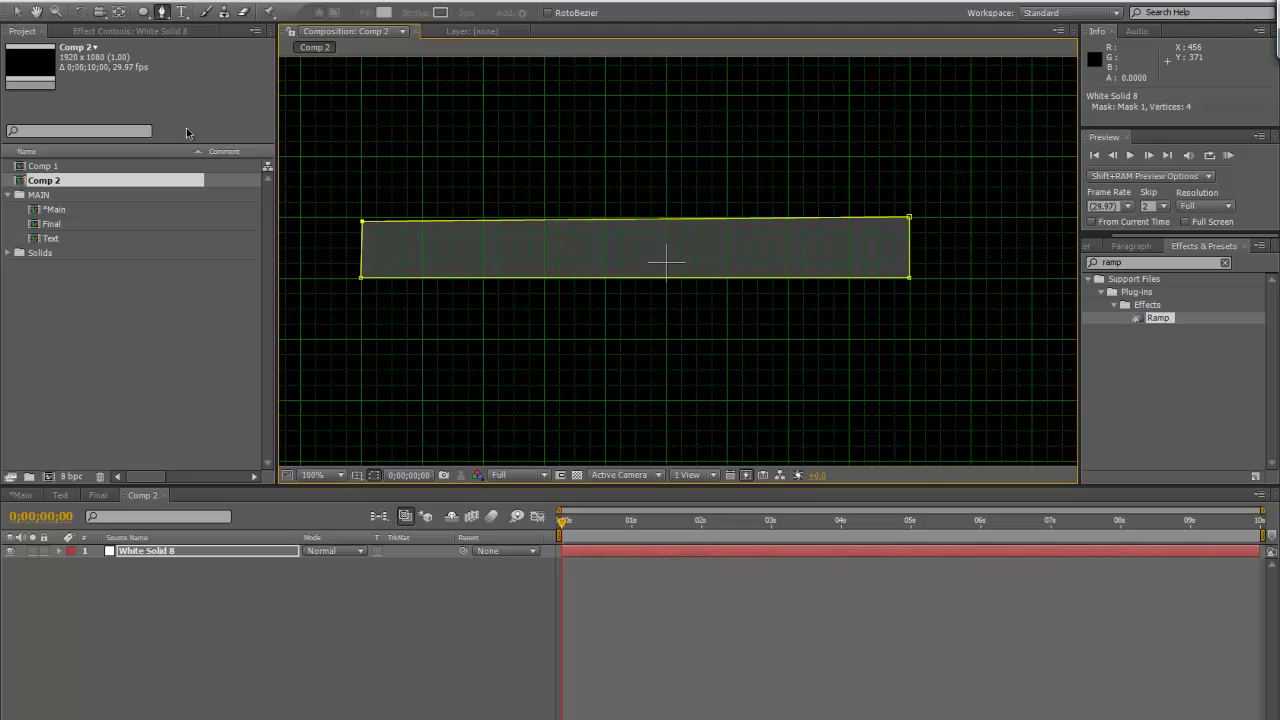
# Straighten the bar mask by snapping its upper-left vertex to the grid at 560, 480
pyautogui.click(17, 11)
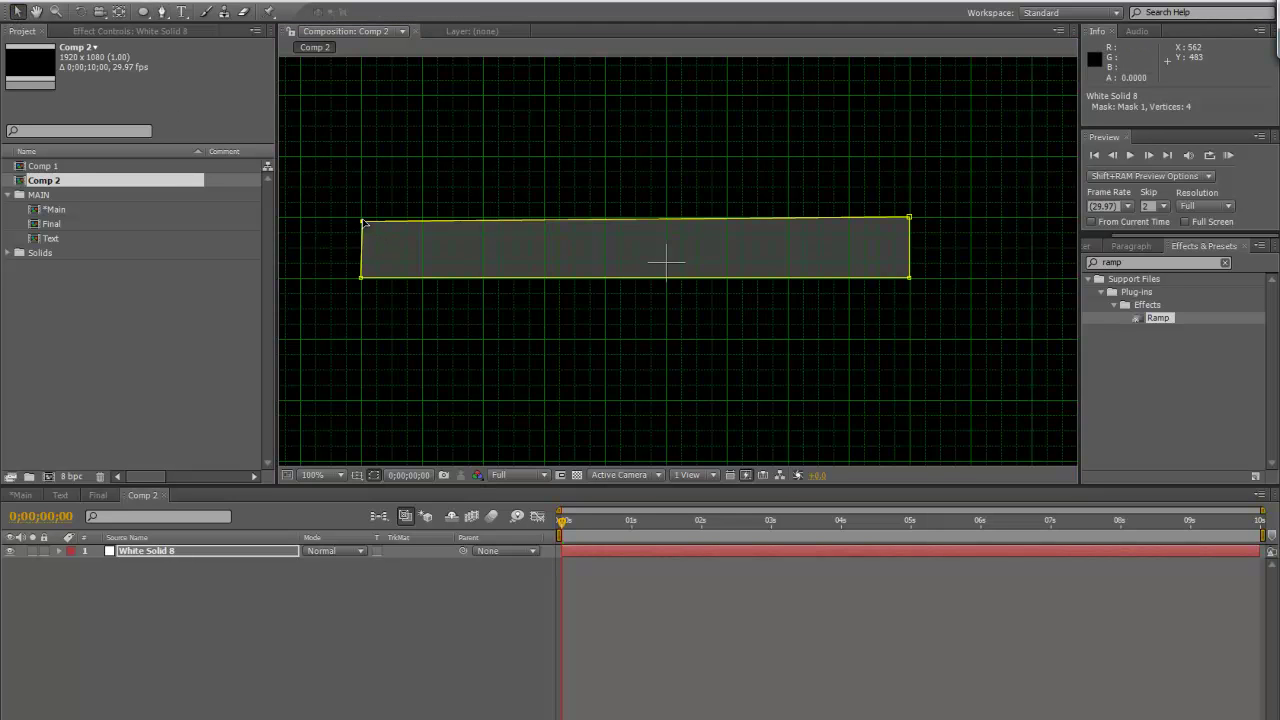
pyautogui.moveTo(362, 214); pyautogui.dragTo(363, 204)
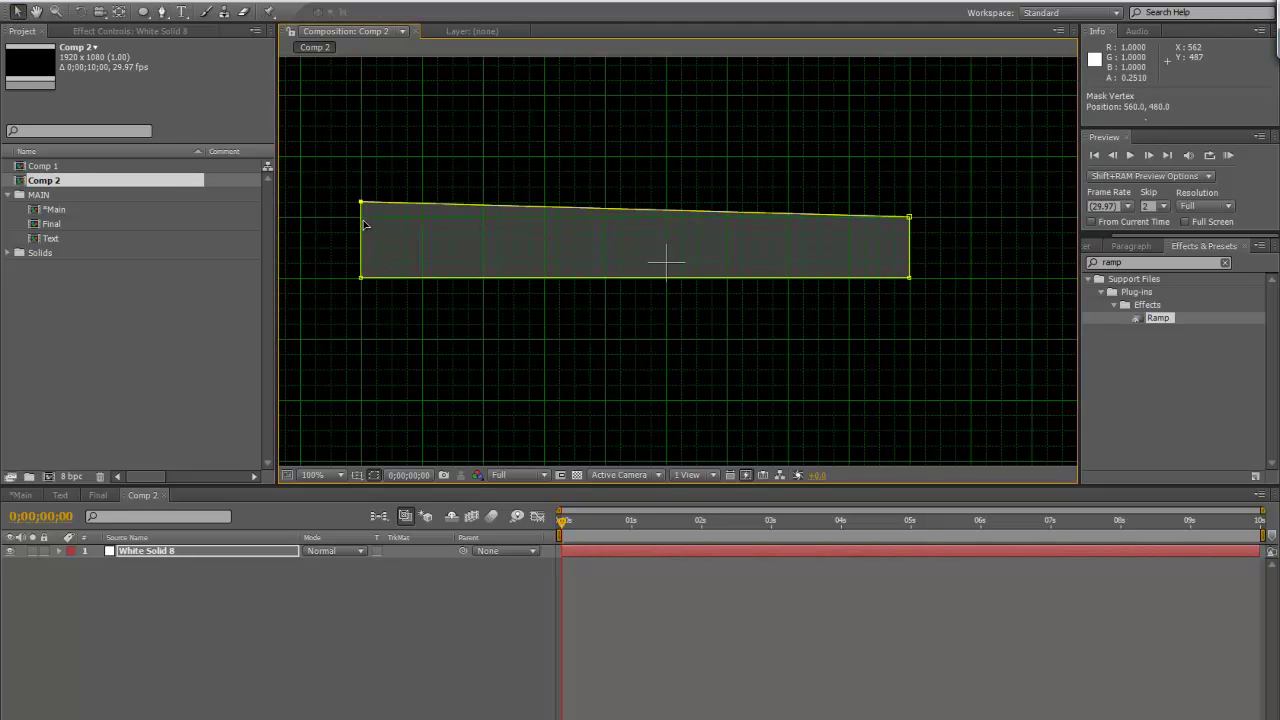
pyautogui.hotkey('ctrl', 'z')
pyautogui.hotkey('ctrl', 'shift', 'z')
pyautogui.hotkey('ctrl', 'z')
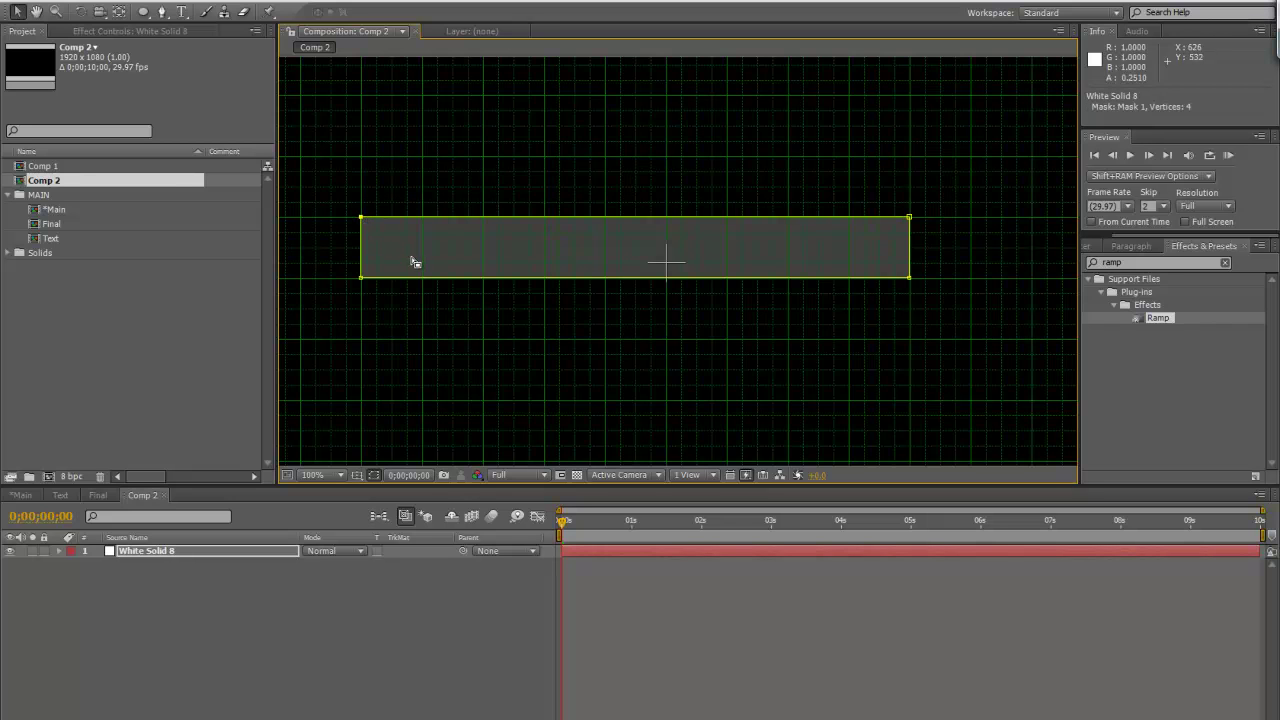
# Lengthen the bar mask by moving its right edge outward to the next major grid line, keeping the top edge level
pyautogui.moveTo(910, 218); pyautogui.dragTo(911, 205)
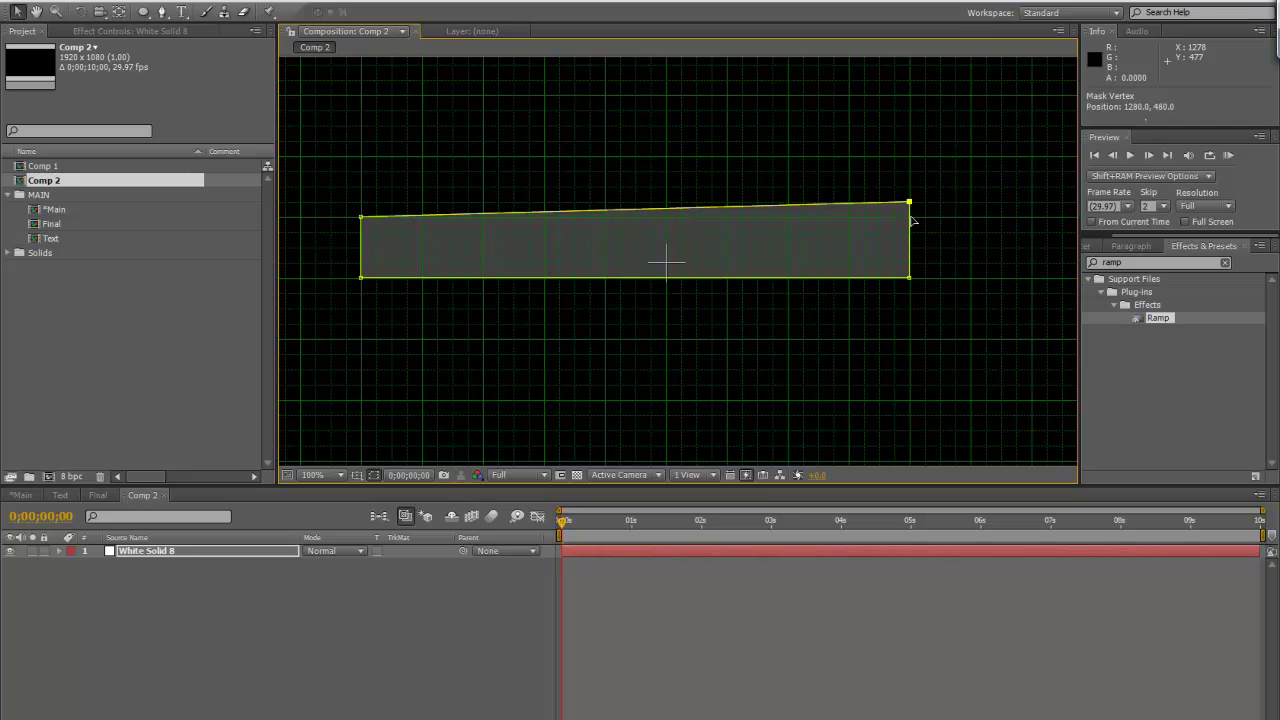
pyautogui.hotkey('ctrl', 'z')
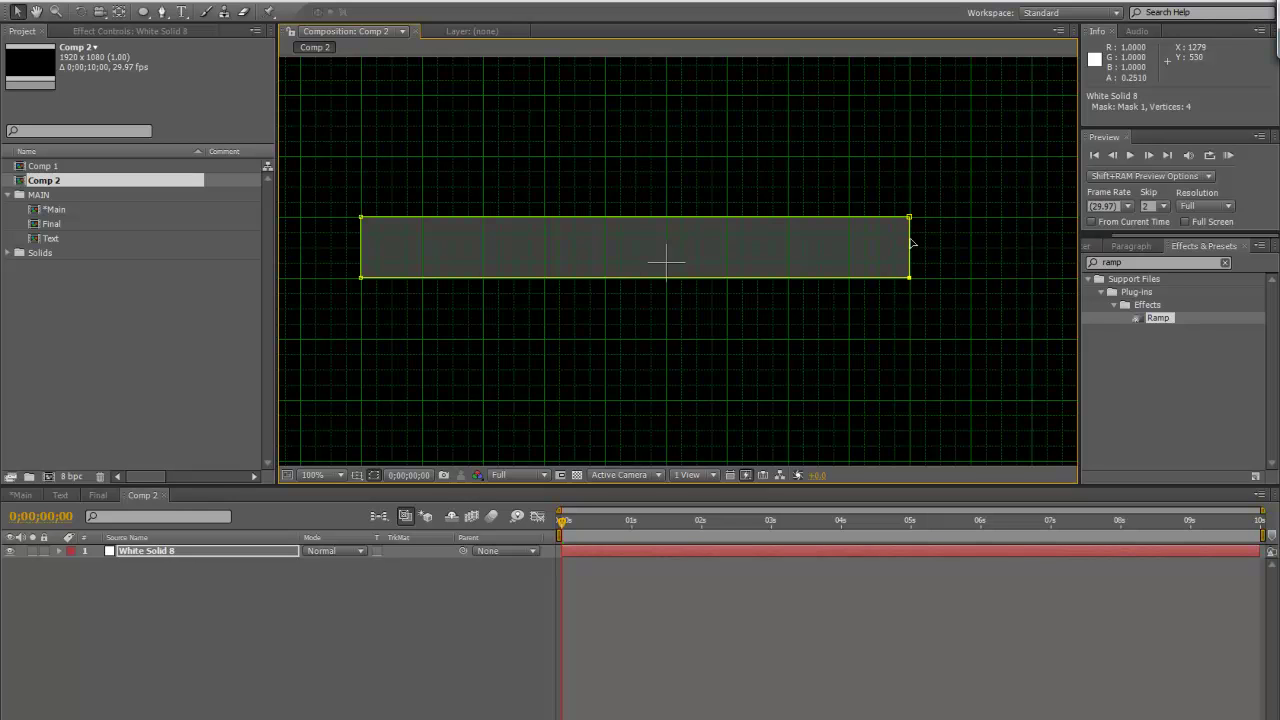
pyautogui.moveTo(910, 218); pyautogui.dragTo(971, 228)
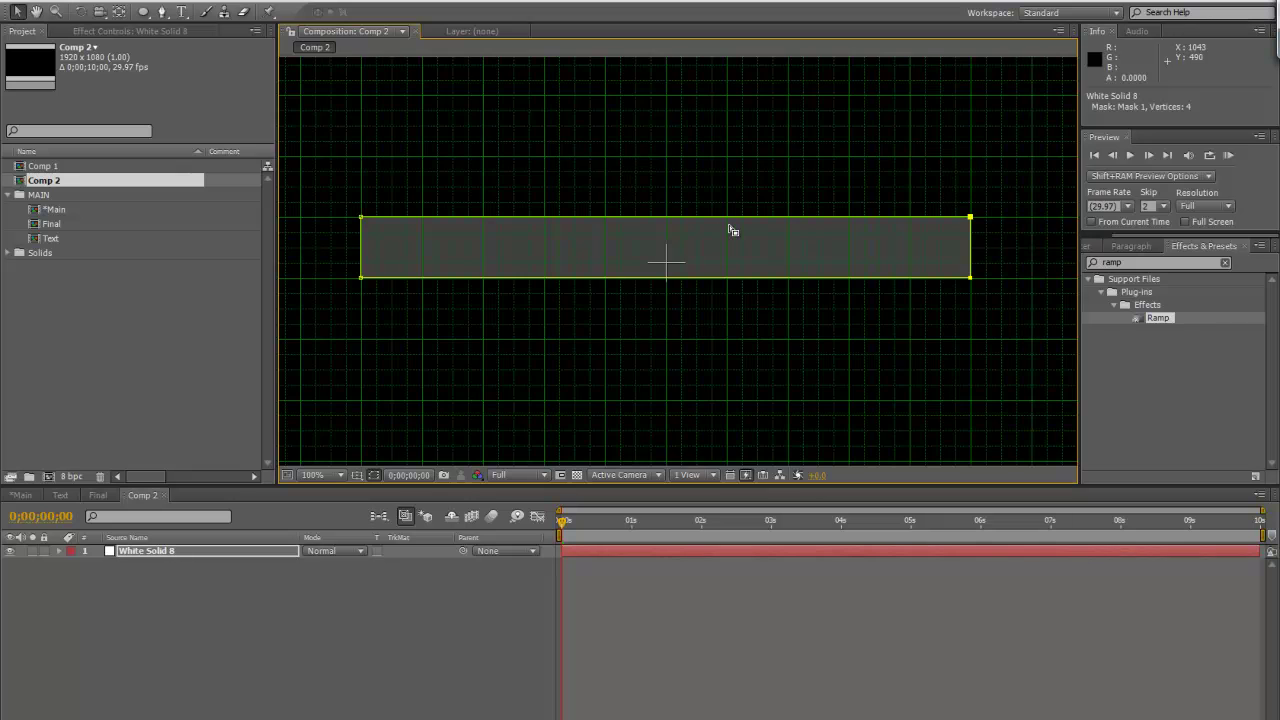
pyautogui.press(',')
pyautogui.press(',')
pyautogui.press(',')
pyautogui.press(',')
pyautogui.press('.')
pyautogui.press('.')
pyautogui.press('.')
pyautogui.press('.')
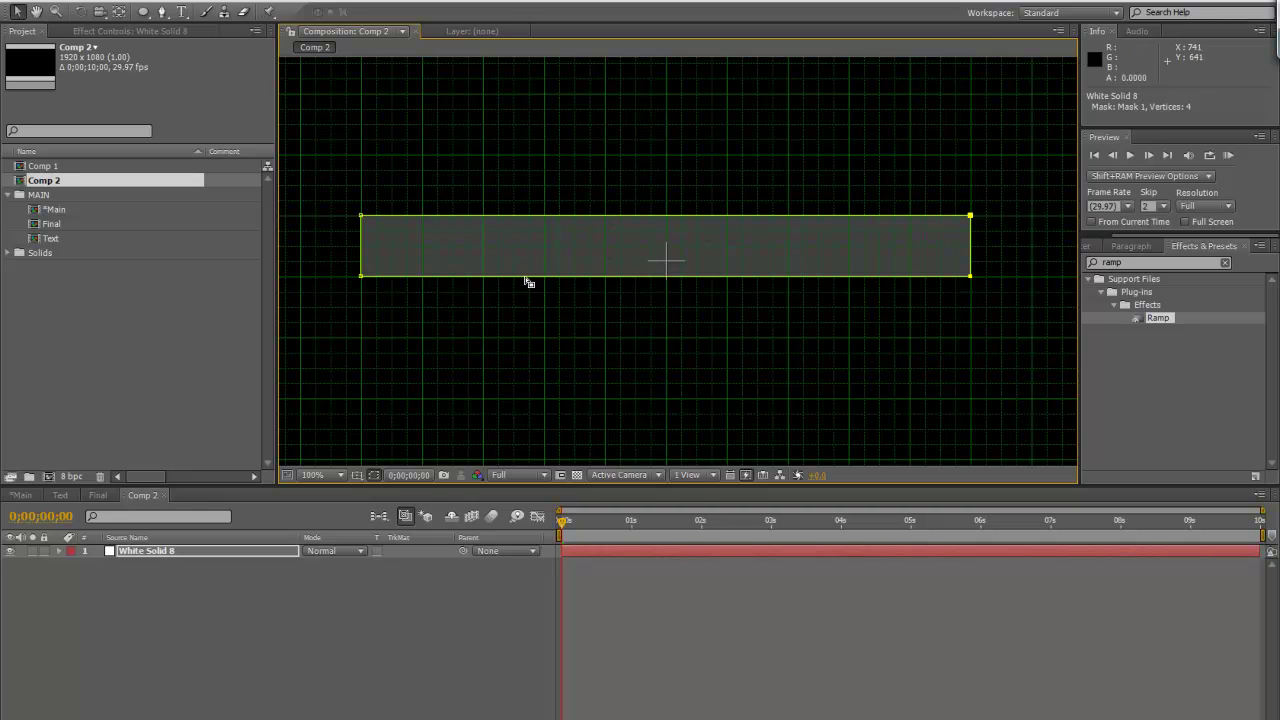
# Rename the masked white solid layer to Main
pyautogui.click(190, 552)
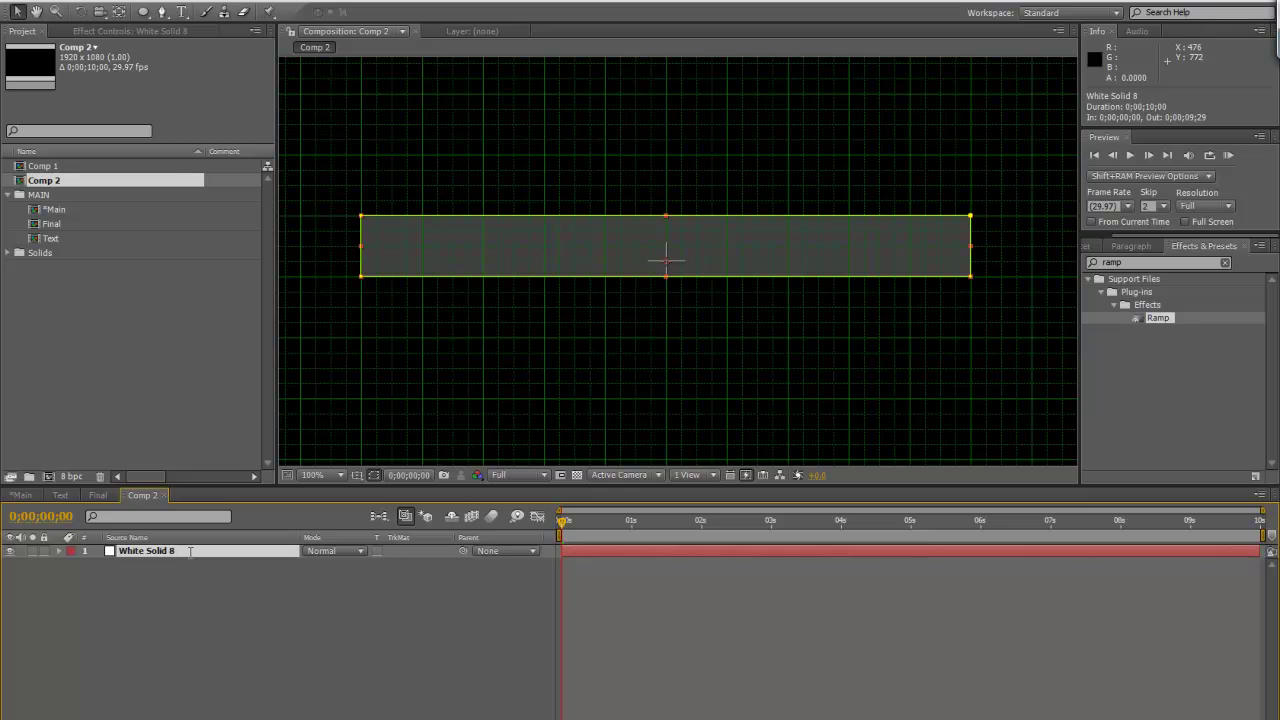
pyautogui.press('Return')
pyautogui.write('Main')
pyautogui.press('Return')
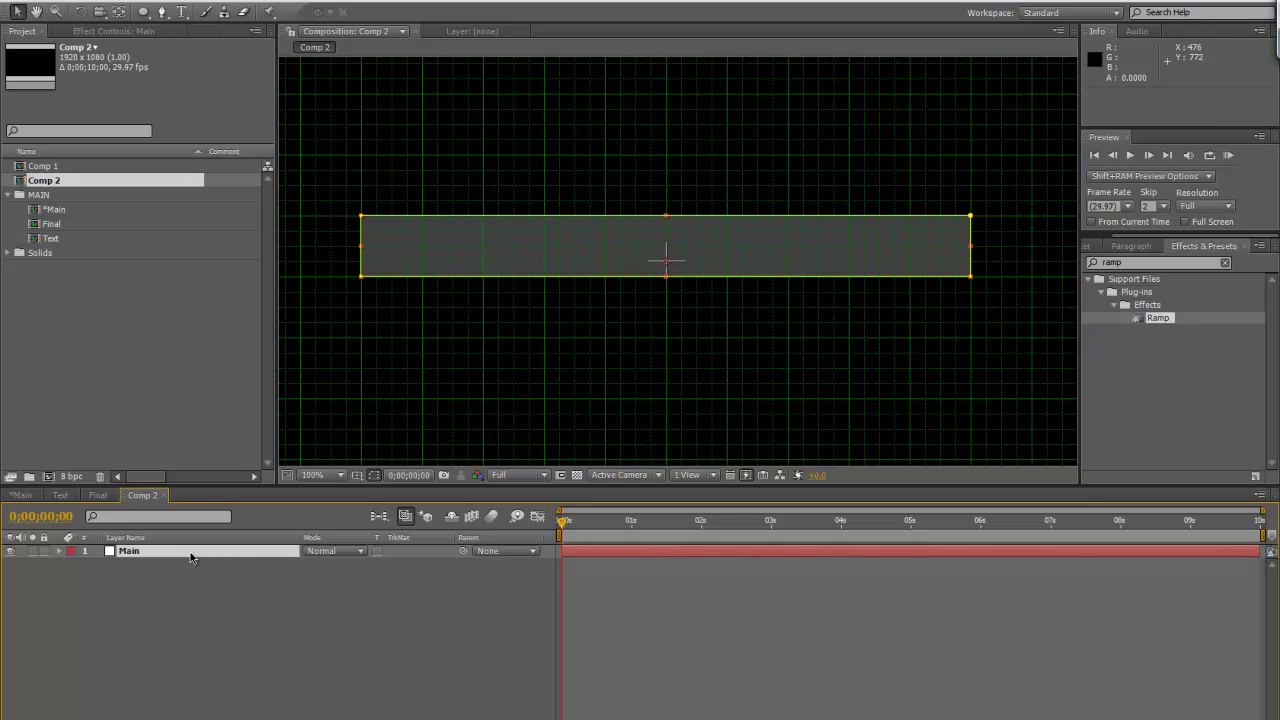
# Add a white 1920 × 1080 solid named Left and set its opacity to 25%
pyautogui.moveTo(364, 339); pyautogui.dragTo(511, 323)
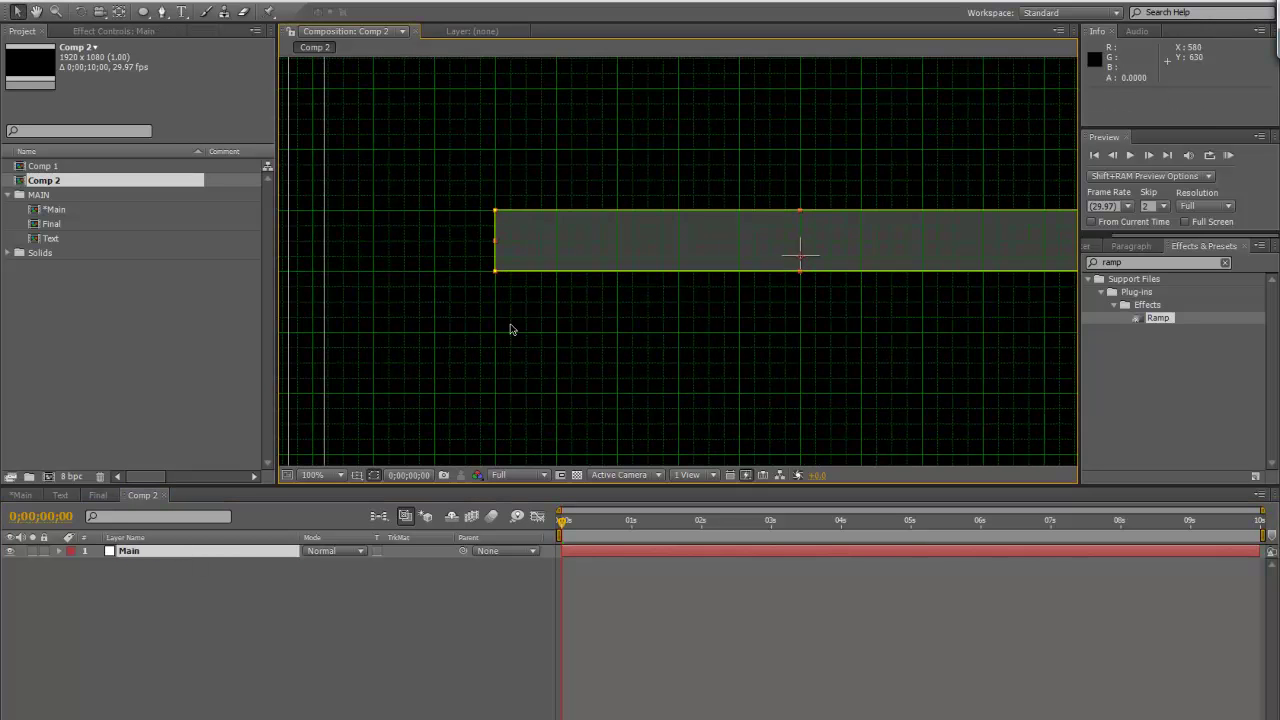
pyautogui.hotkey('ctrl', 'y')
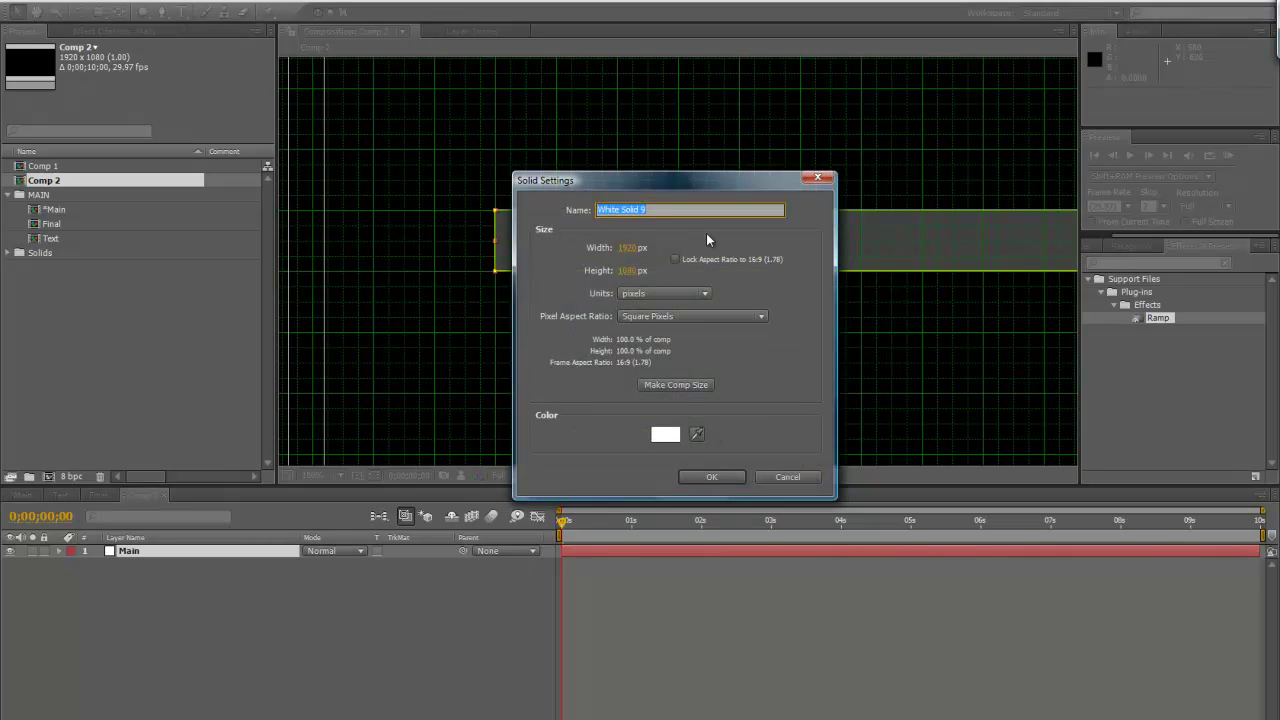
pyautogui.write('Left')
pyautogui.click(703, 477)
pyautogui.press('t')
pyautogui.click(315, 564)
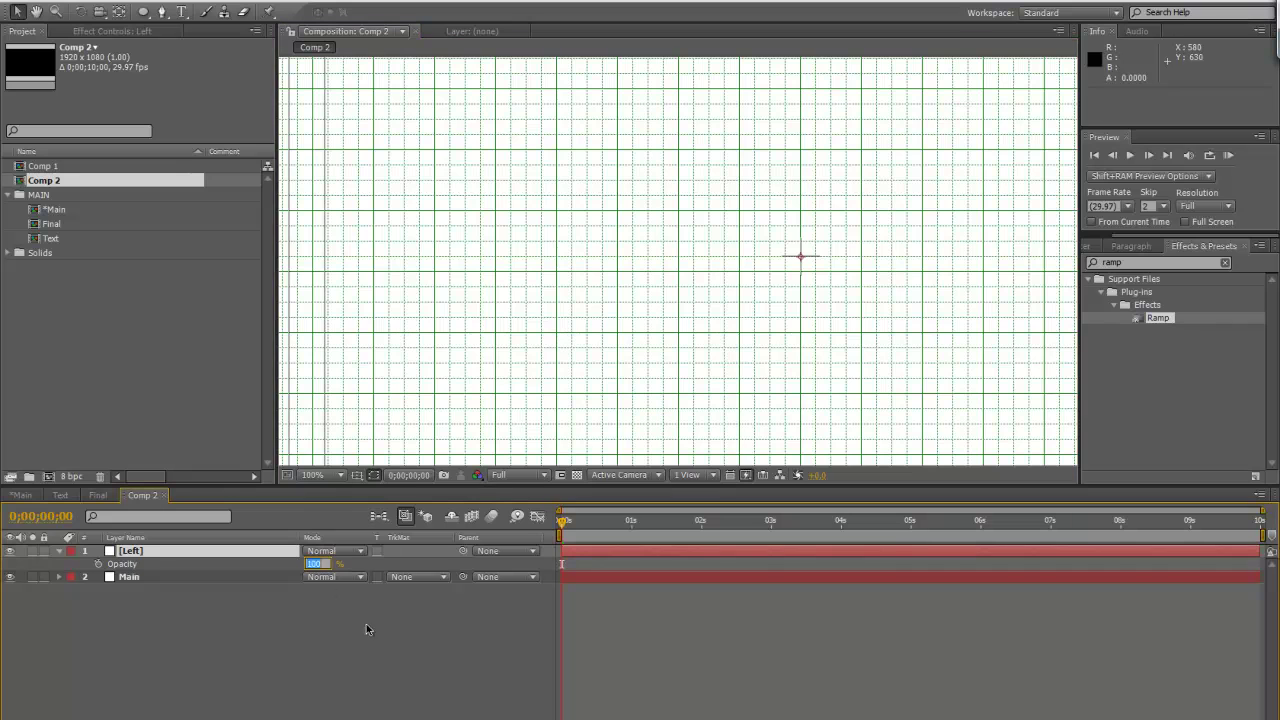
pyautogui.write('25')
pyautogui.press('Return')
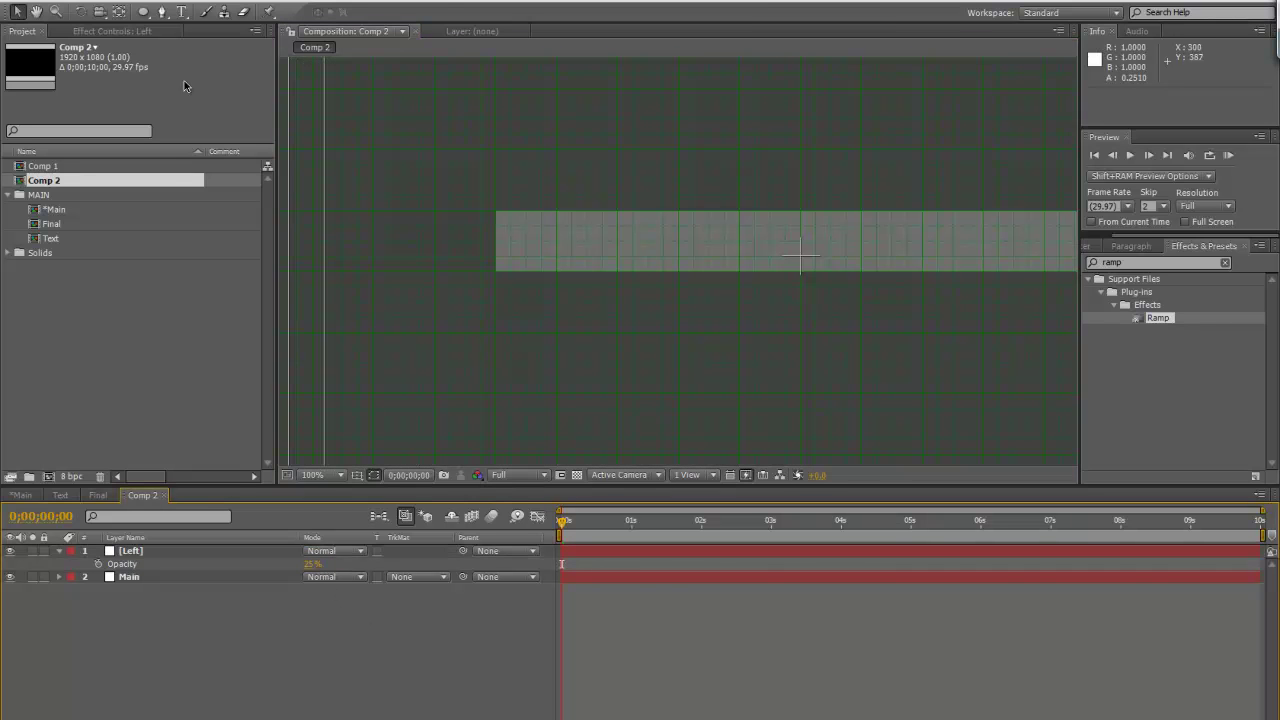
pyautogui.click(162, 12)
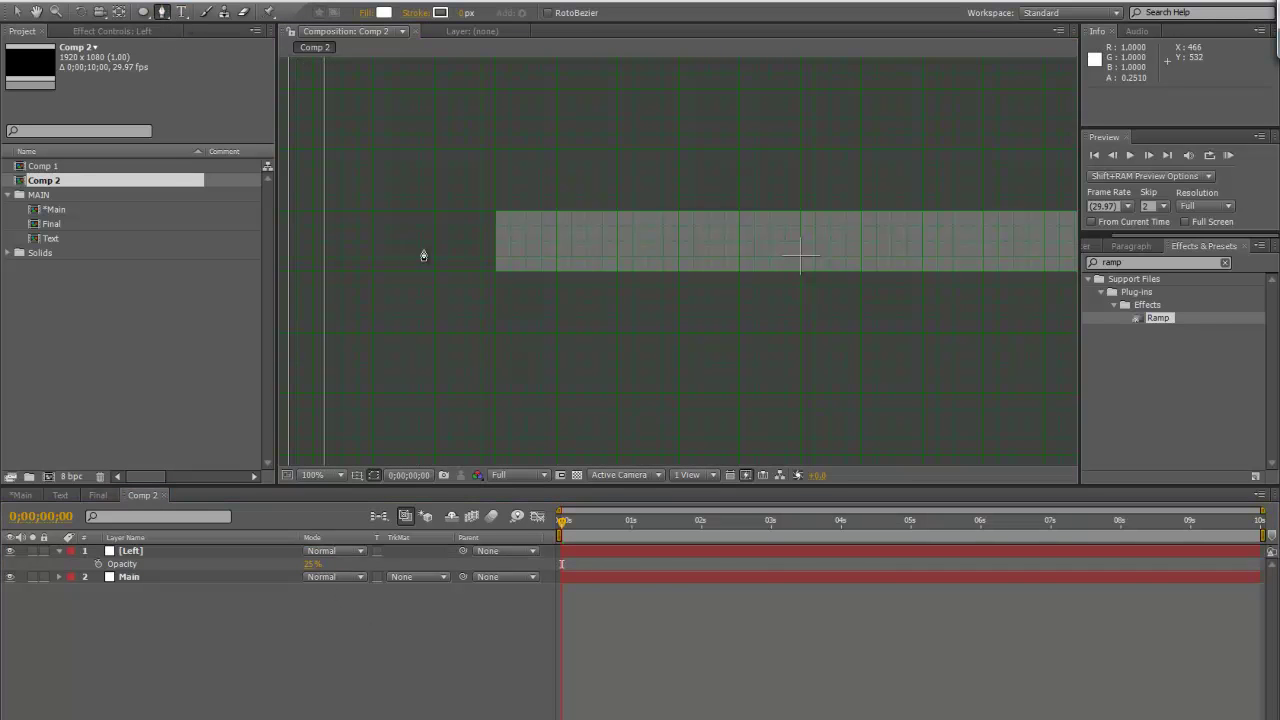
pyautogui.click(541, 257)
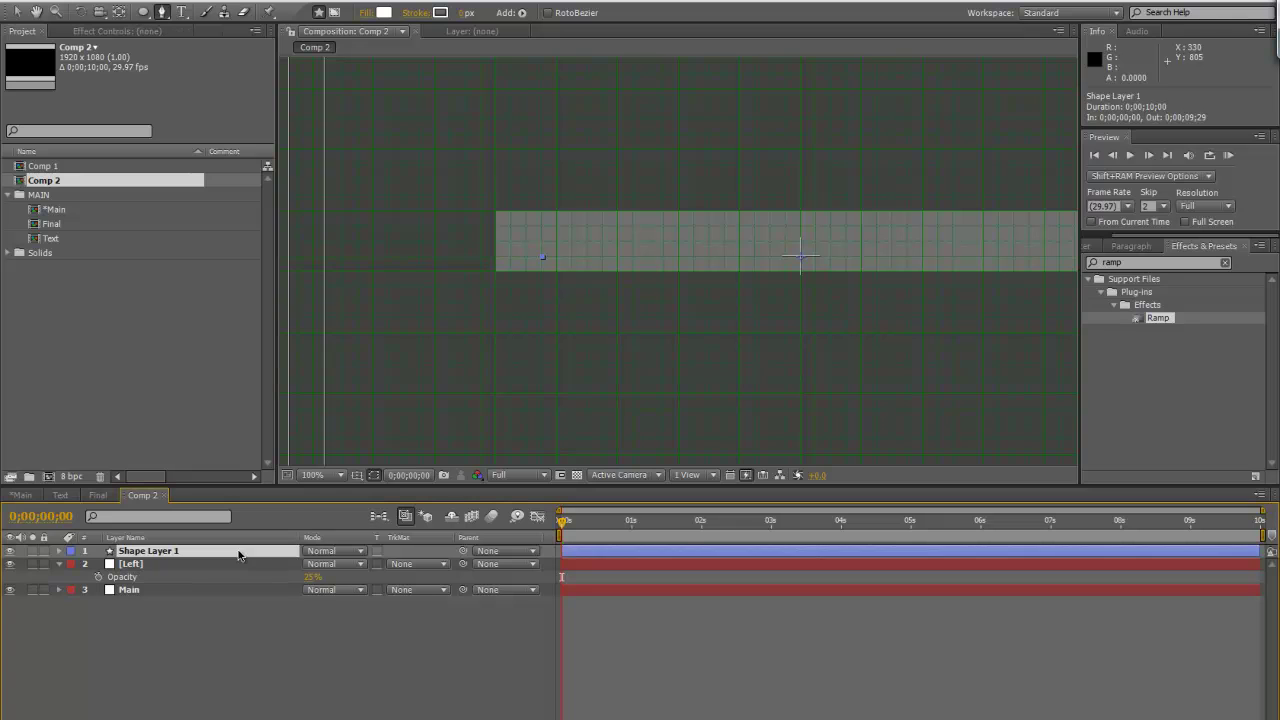
pyautogui.press('Delete')
pyautogui.click(541, 258)
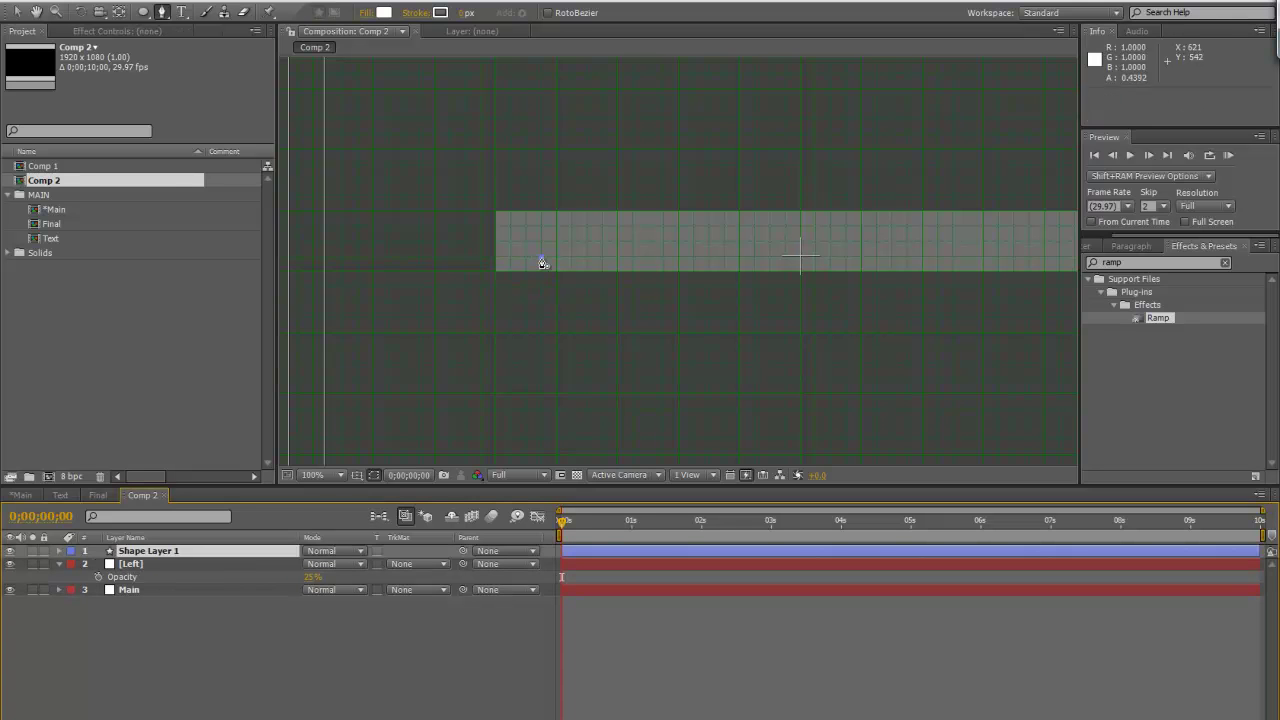
pyautogui.press('Delete')
# Draw a closed five-point mask on the Left layer as a notched ribbon tail overlapping the lower-left corner of the bar
pyautogui.click(190, 553)
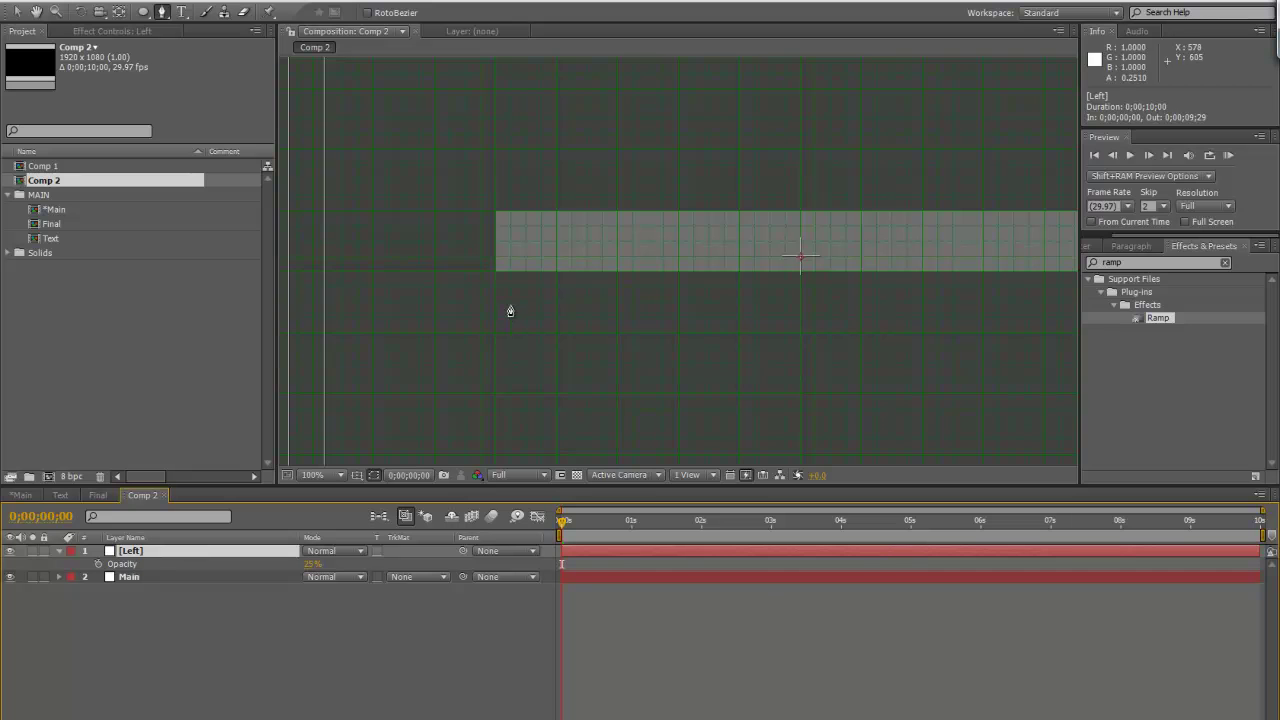
pyautogui.click(539, 258)
pyautogui.click(434, 258)
pyautogui.click(449, 286)
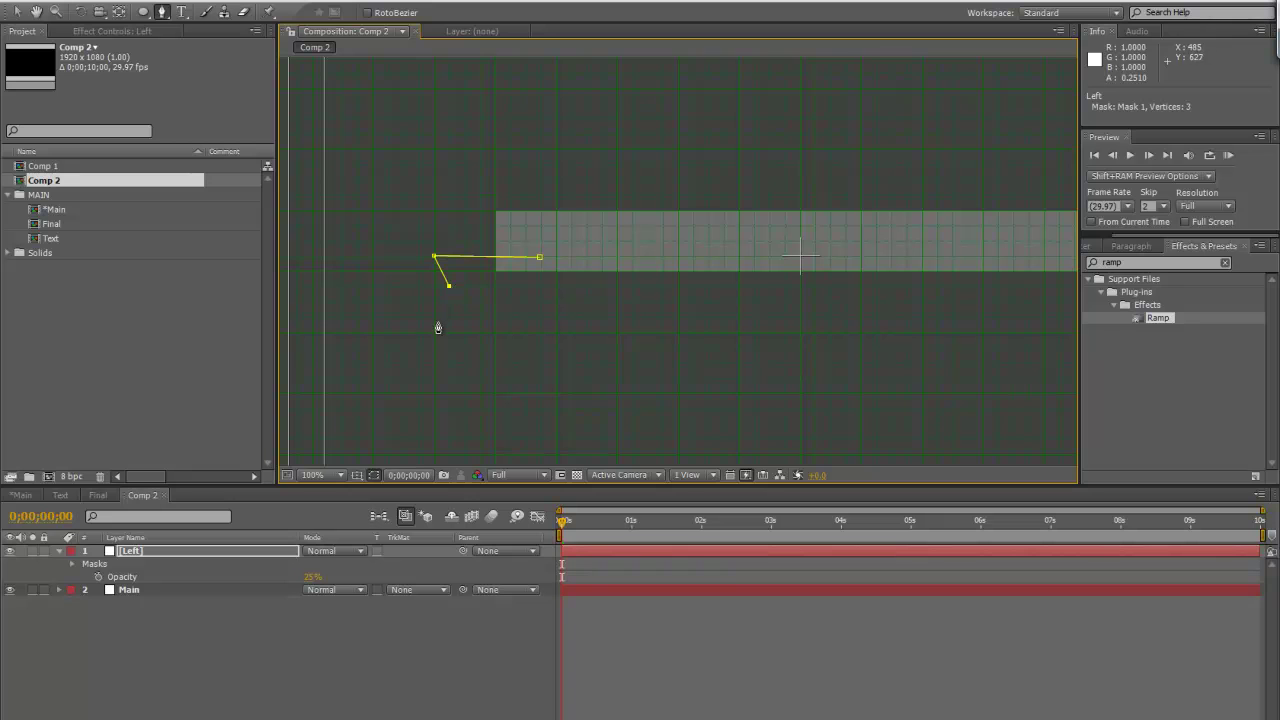
pyautogui.click(433, 317)
pyautogui.click(540, 317)
pyautogui.click(540, 258)
# Deepen the notch of the tail mask by moving its inner vertex to 520, 580
pyautogui.press('v')
pyautogui.click(540, 259)
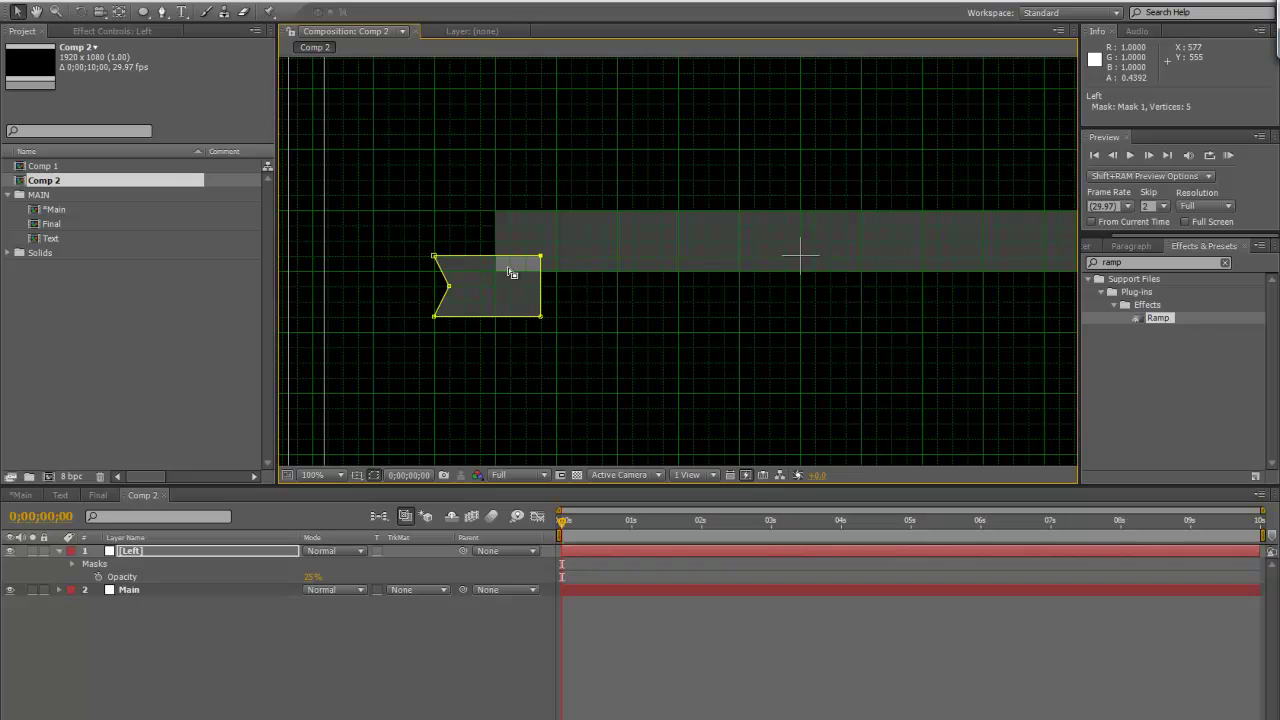
pyautogui.moveTo(448, 288); pyautogui.dragTo(462, 289)
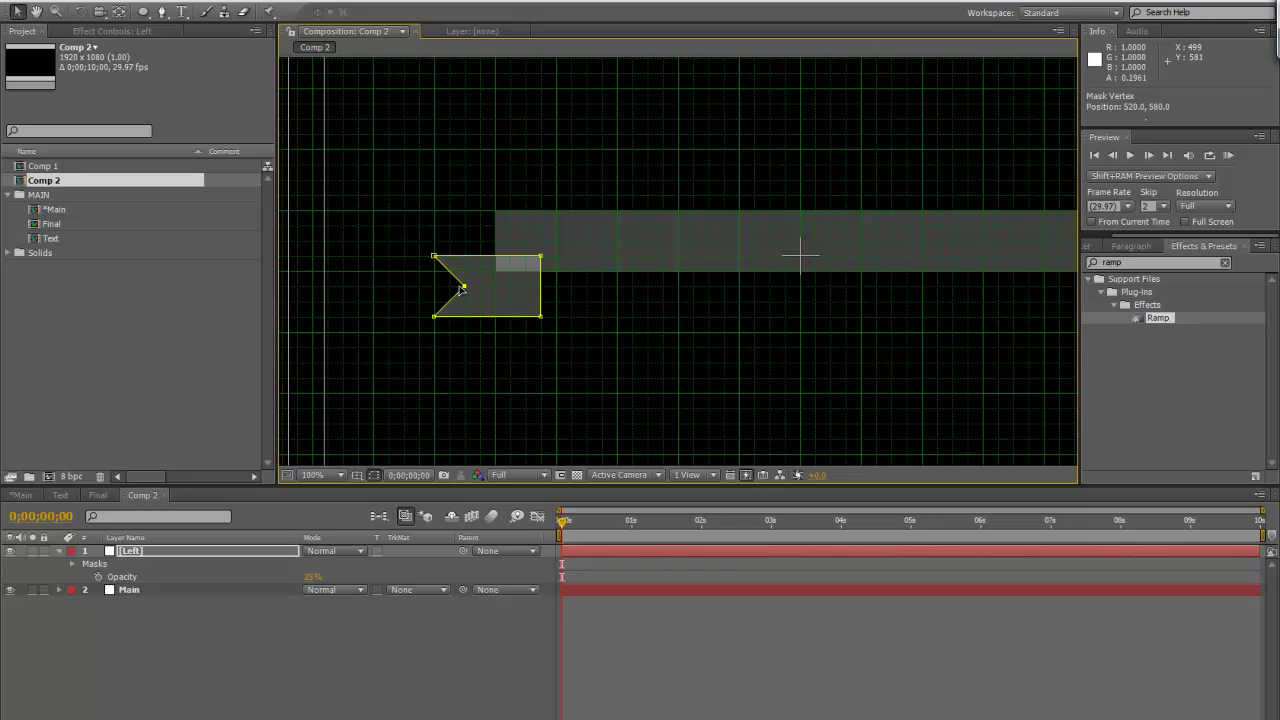
pyautogui.click(326, 619)
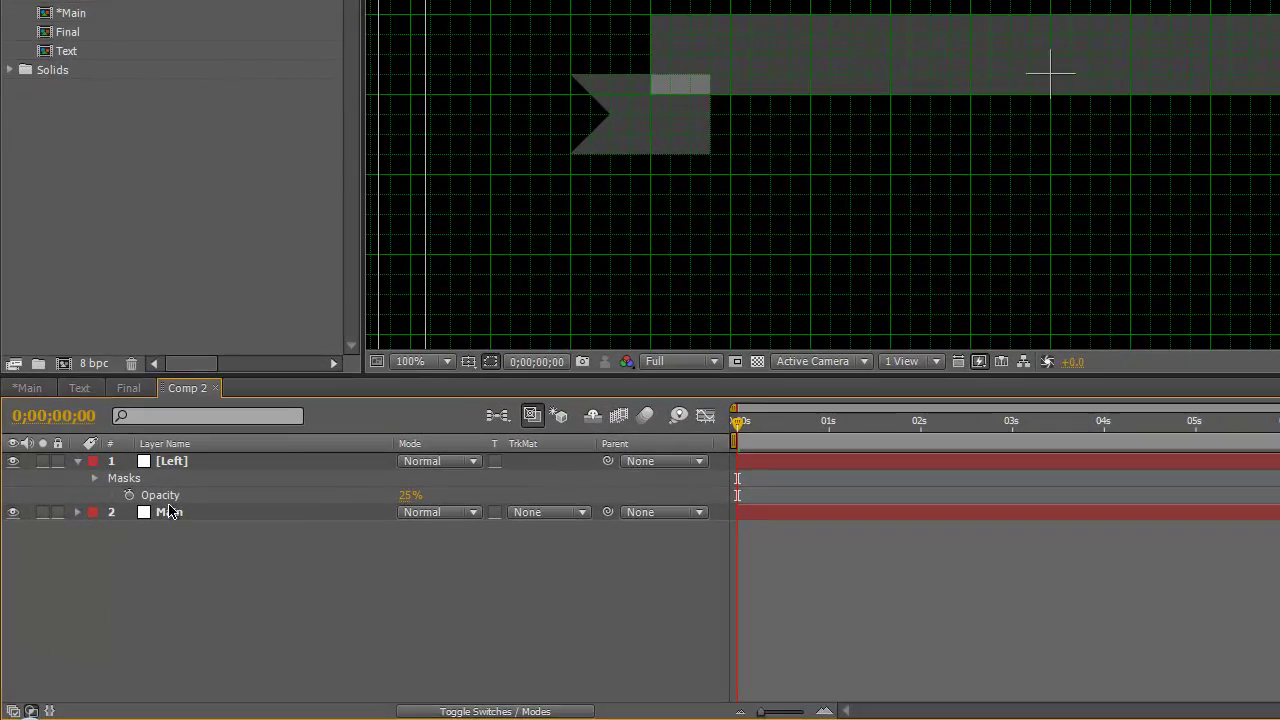
# Add a white composition-sized solid and rename its layer to Left - Inner
pyautogui.hotkey('ctrl', 'y')
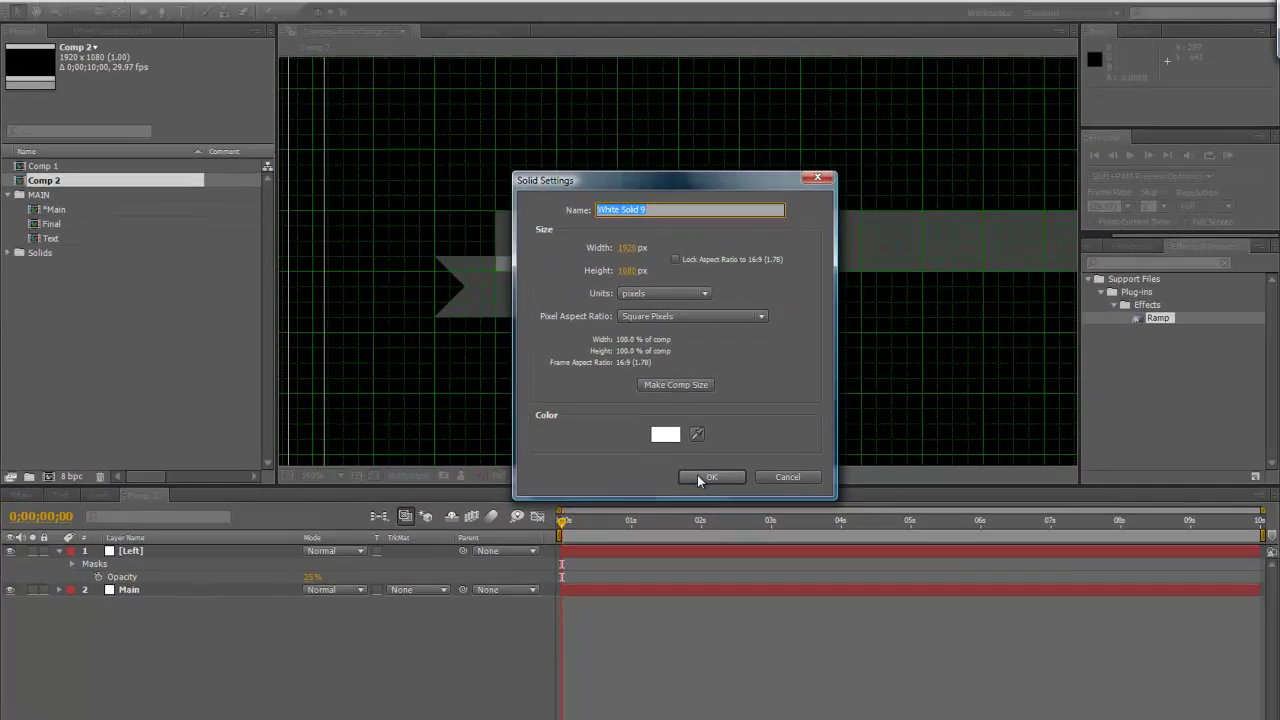
pyautogui.click(768, 442)
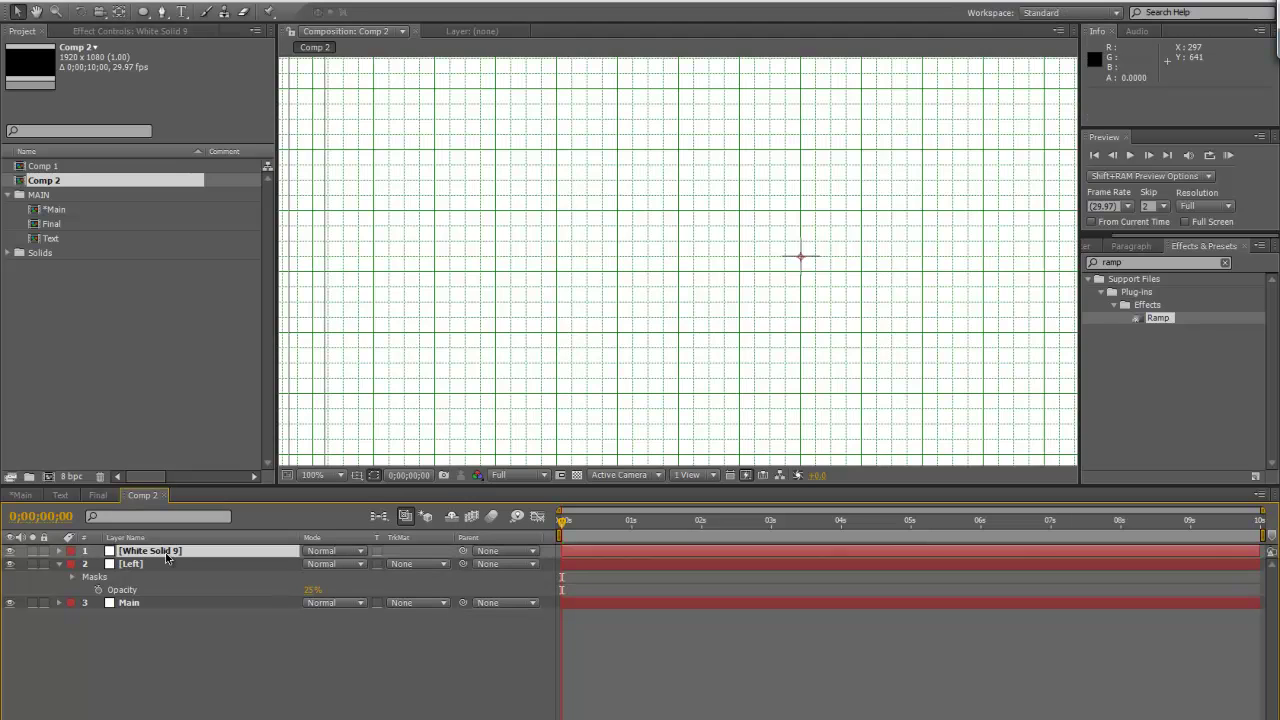
pyautogui.press('Return')
pyautogui.write('Left -')
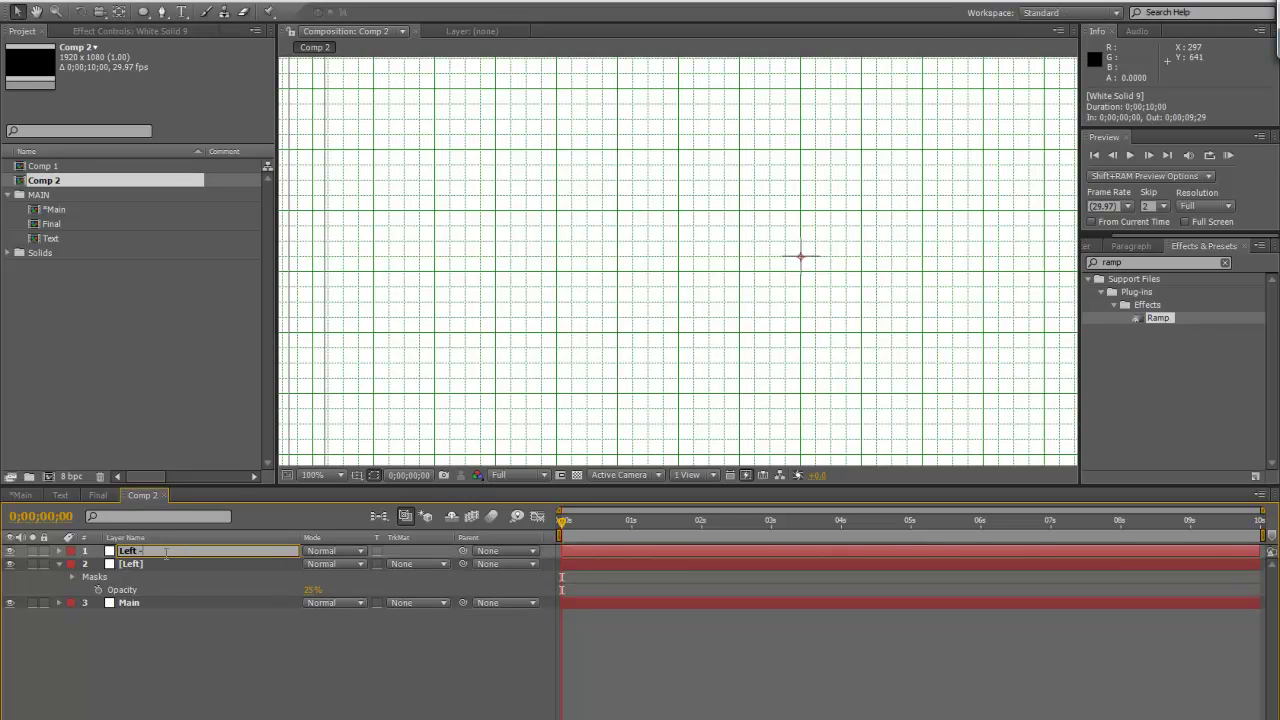
pyautogui.write(' Inner')
pyautogui.press('Return')
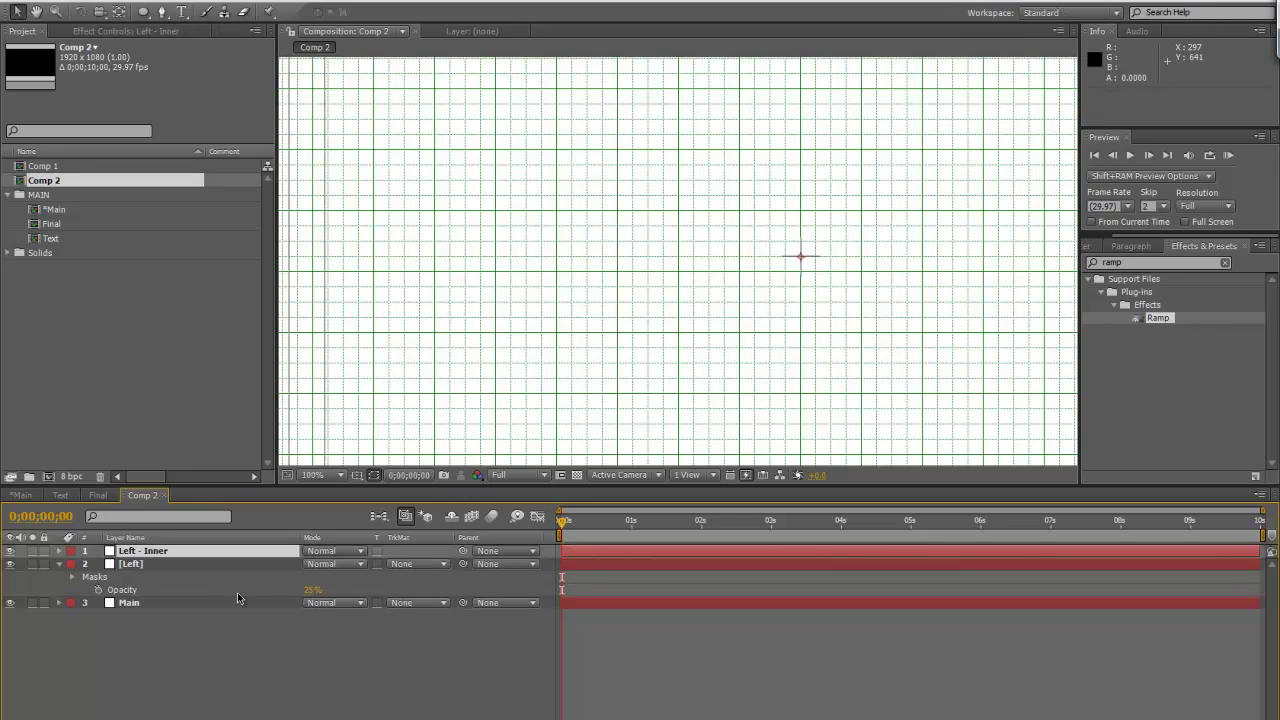
# Set the opacity of the Left - Inner layer to 25% and collapse the layer properties
pyautogui.press('t')
pyautogui.click(315, 563)
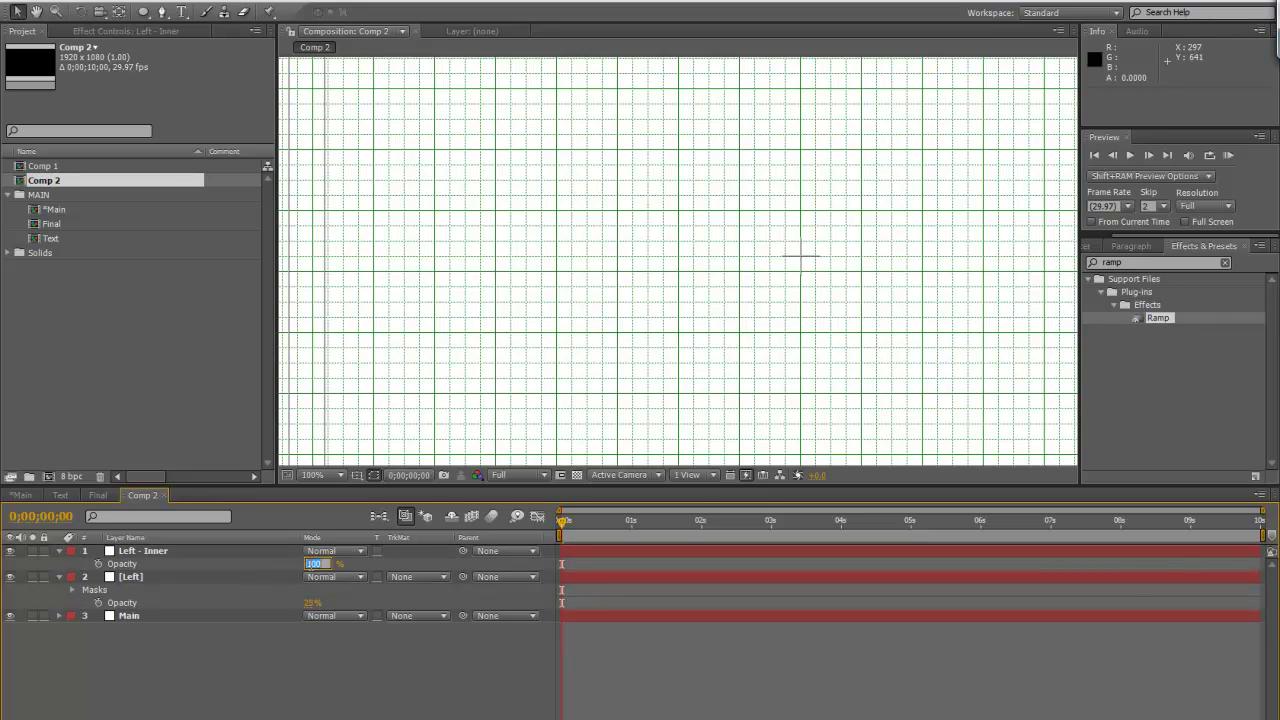
pyautogui.write('25')
pyautogui.press('Return')
pyautogui.click(59, 551)
pyautogui.click(59, 563)
# Draw a slanted four-point mask on Left - Inner, connecting the bar's left edge to the tail's right edge
pyautogui.click(185, 555)
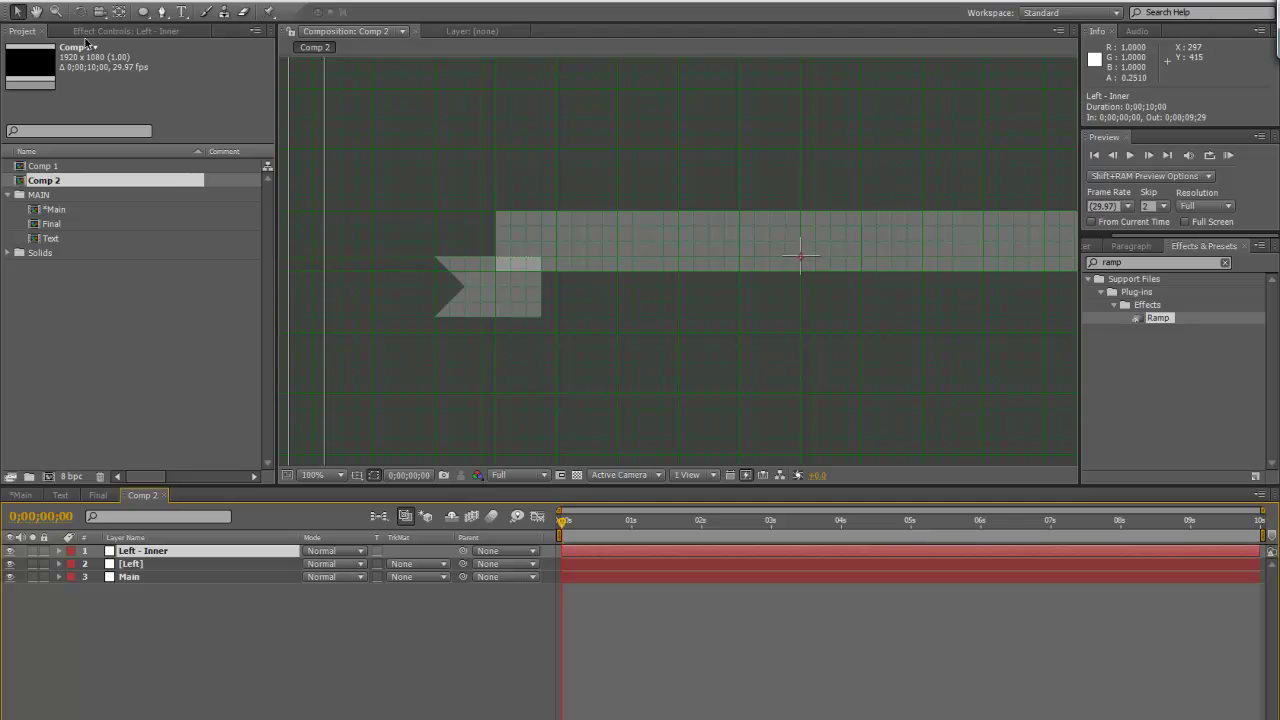
pyautogui.click(161, 12)
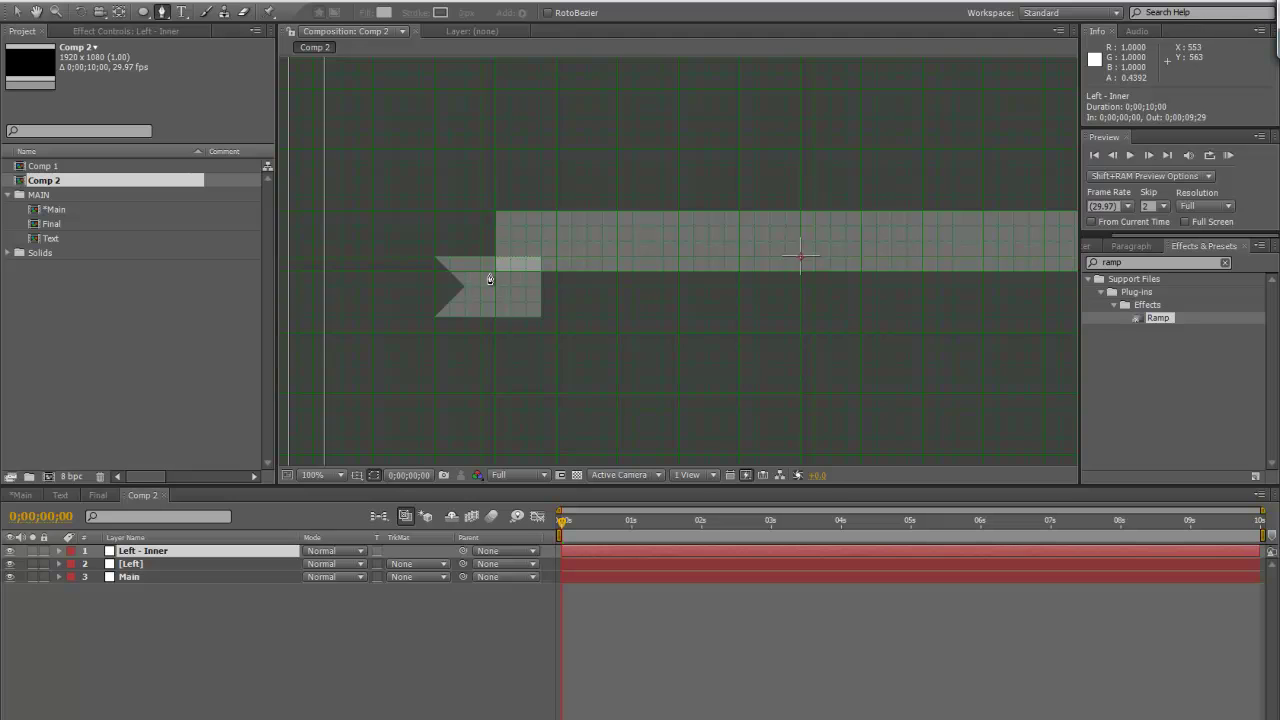
pyautogui.click(540, 320)
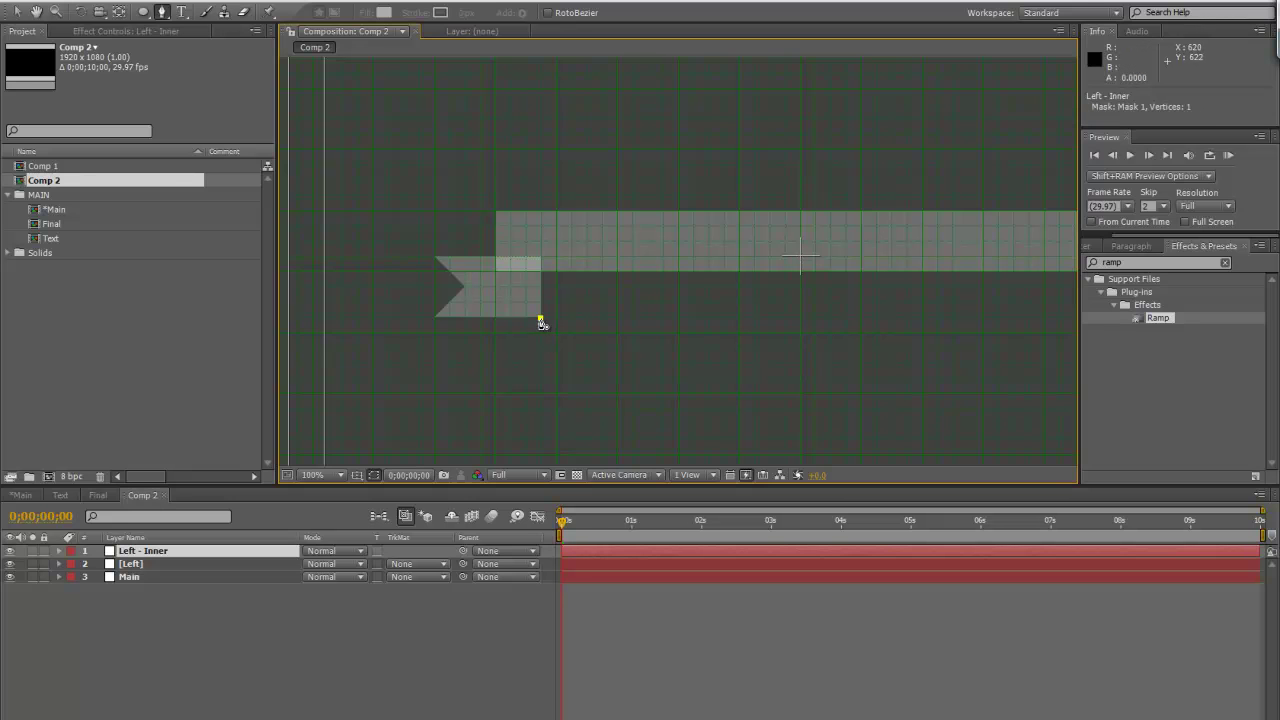
pyautogui.click(495, 270)
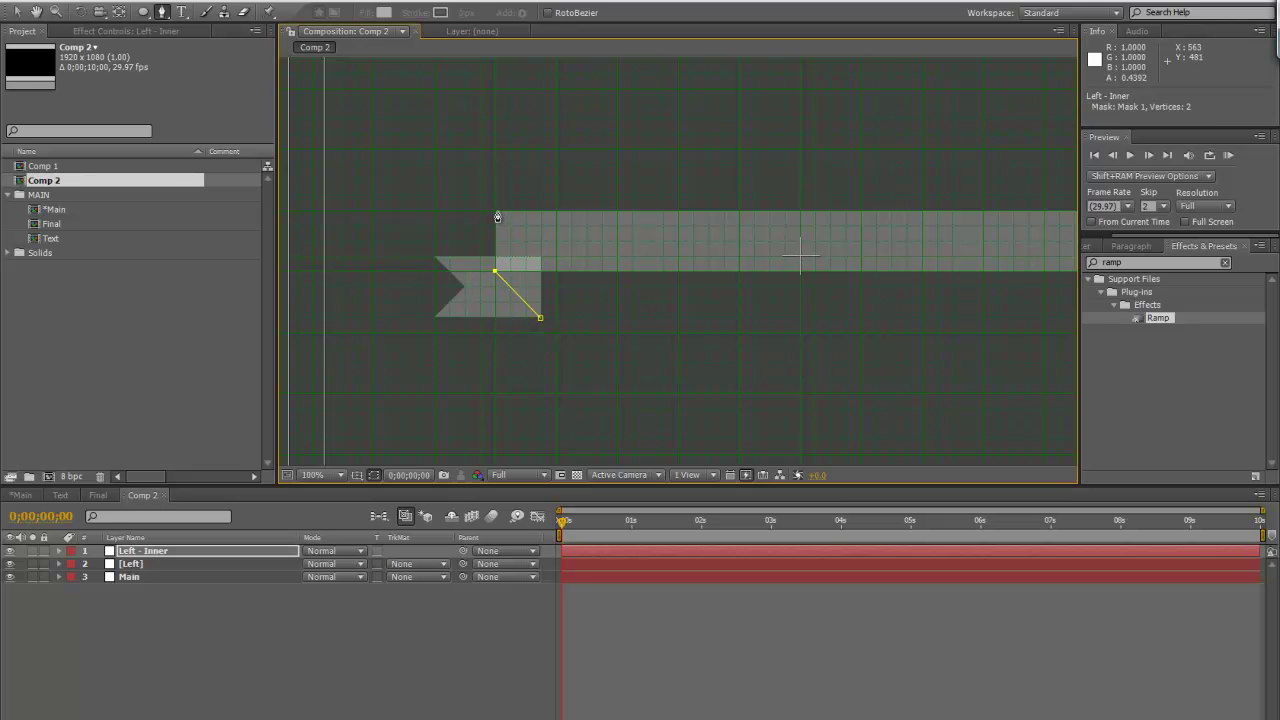
pyautogui.click(540, 257)
pyautogui.click(540, 319)
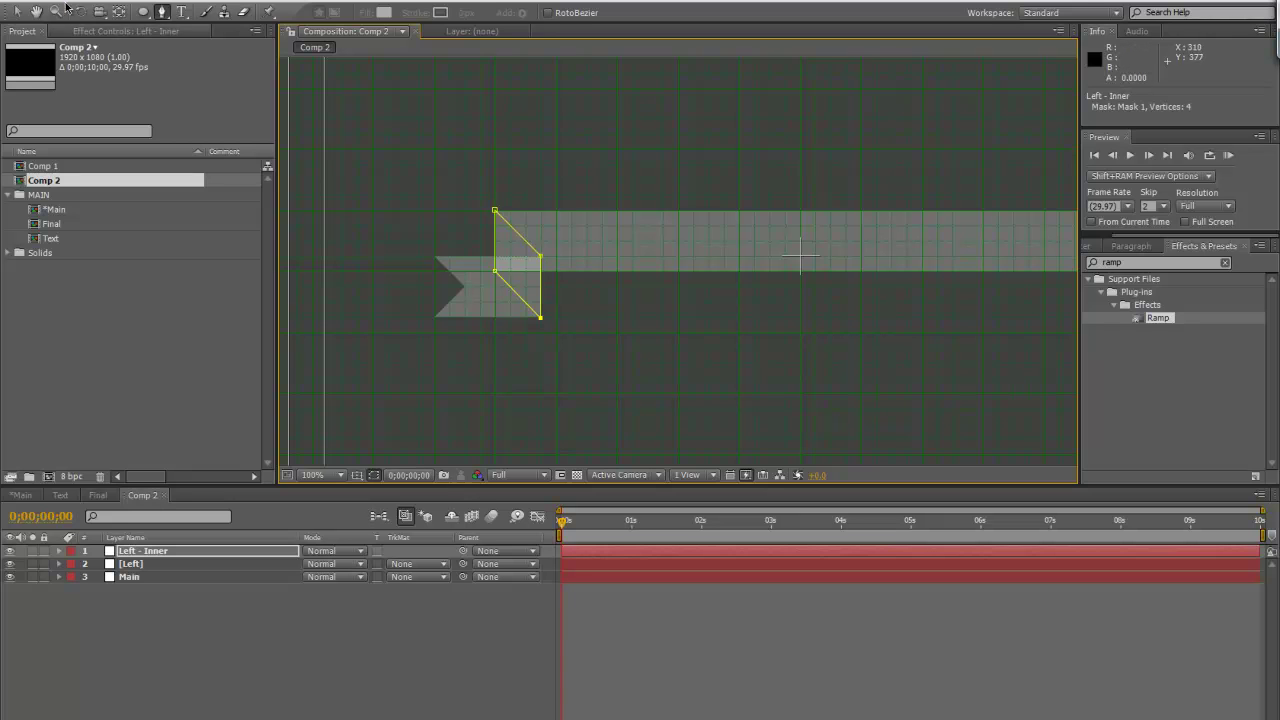
pyautogui.press('v')
pyautogui.click(540, 319)
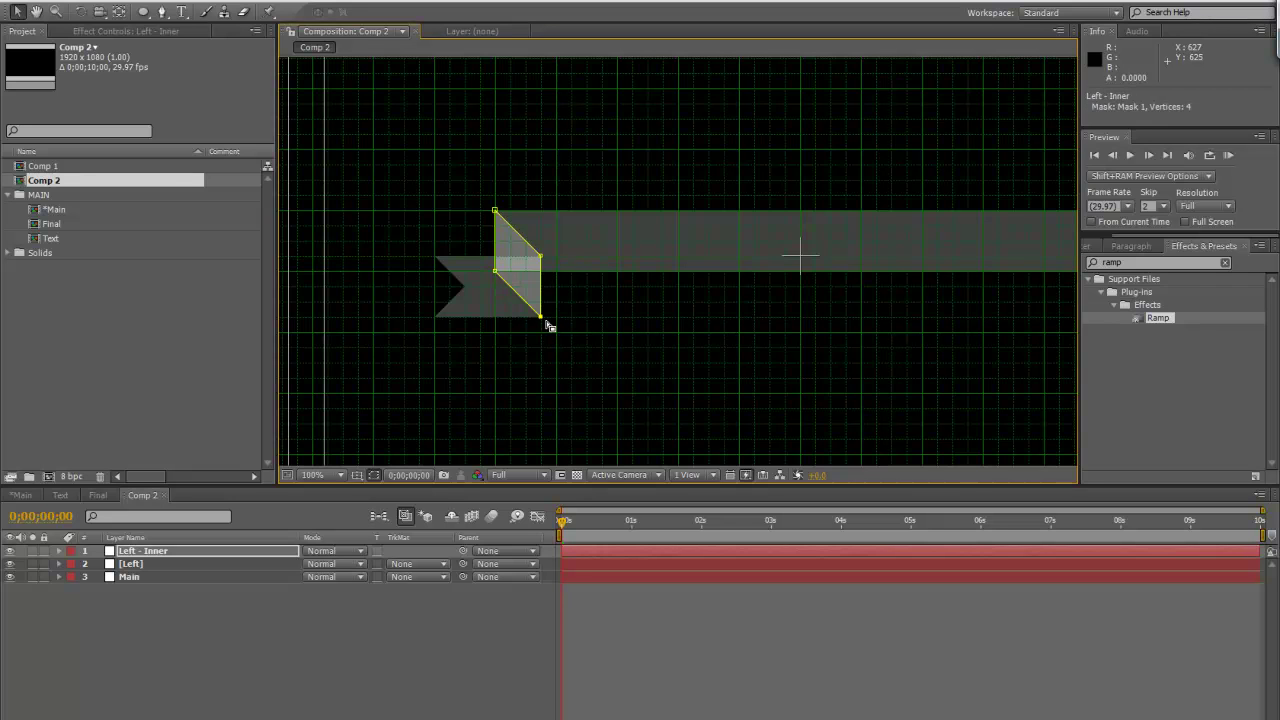
# Hide the mask outlines in the composition view and deselect all layers
pyautogui.click(375, 476)
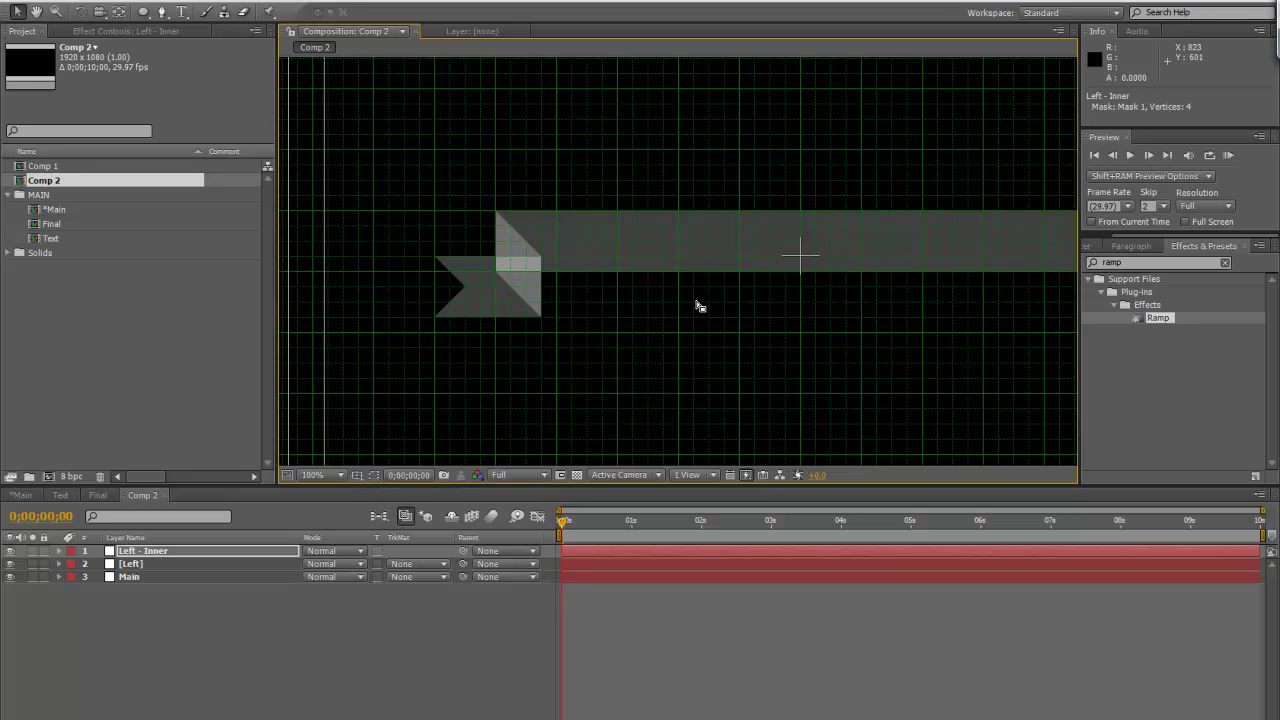
pyautogui.moveTo(817, 319); pyautogui.dragTo(726, 297)
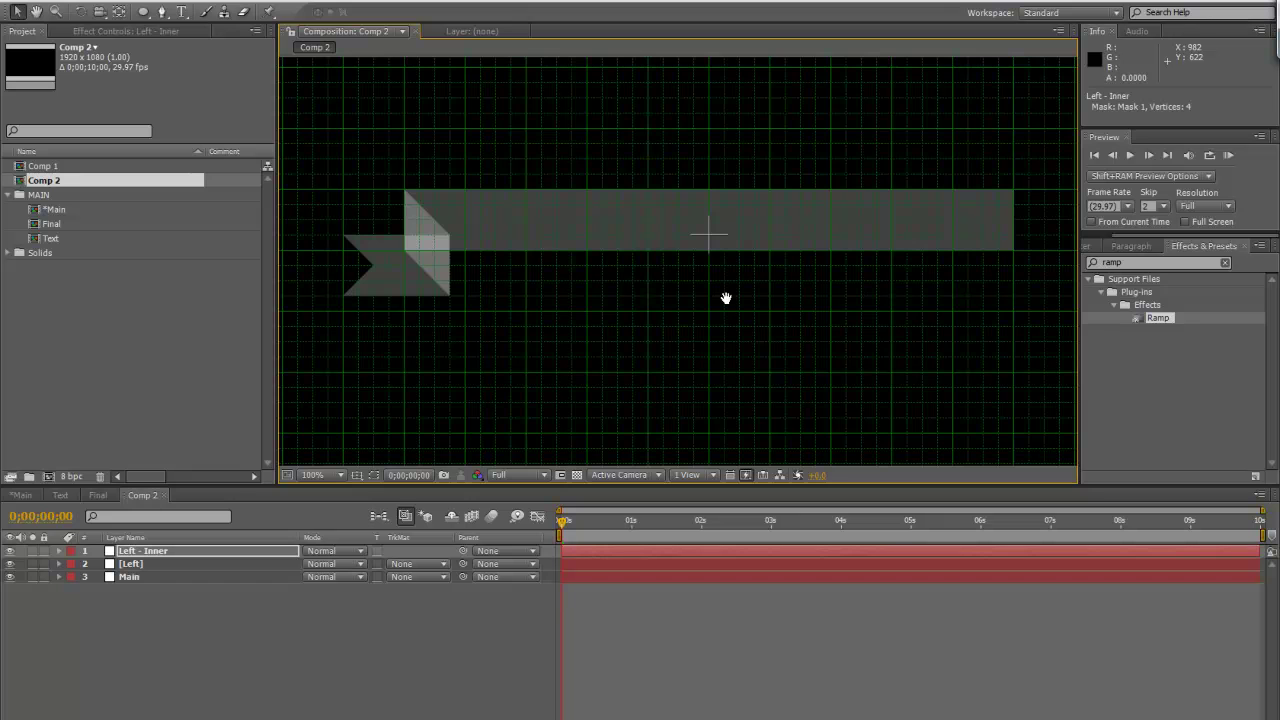
pyautogui.moveTo(727, 306); pyautogui.dragTo(729, 320)
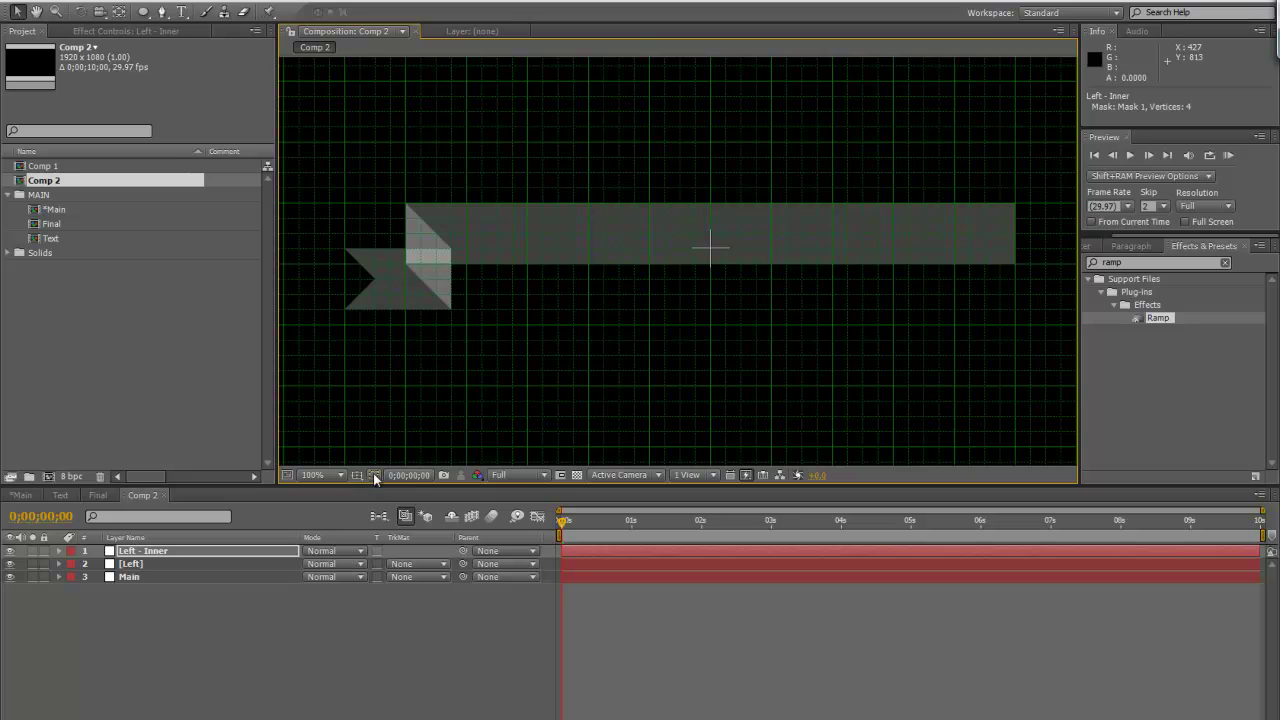
pyautogui.click(196, 552)
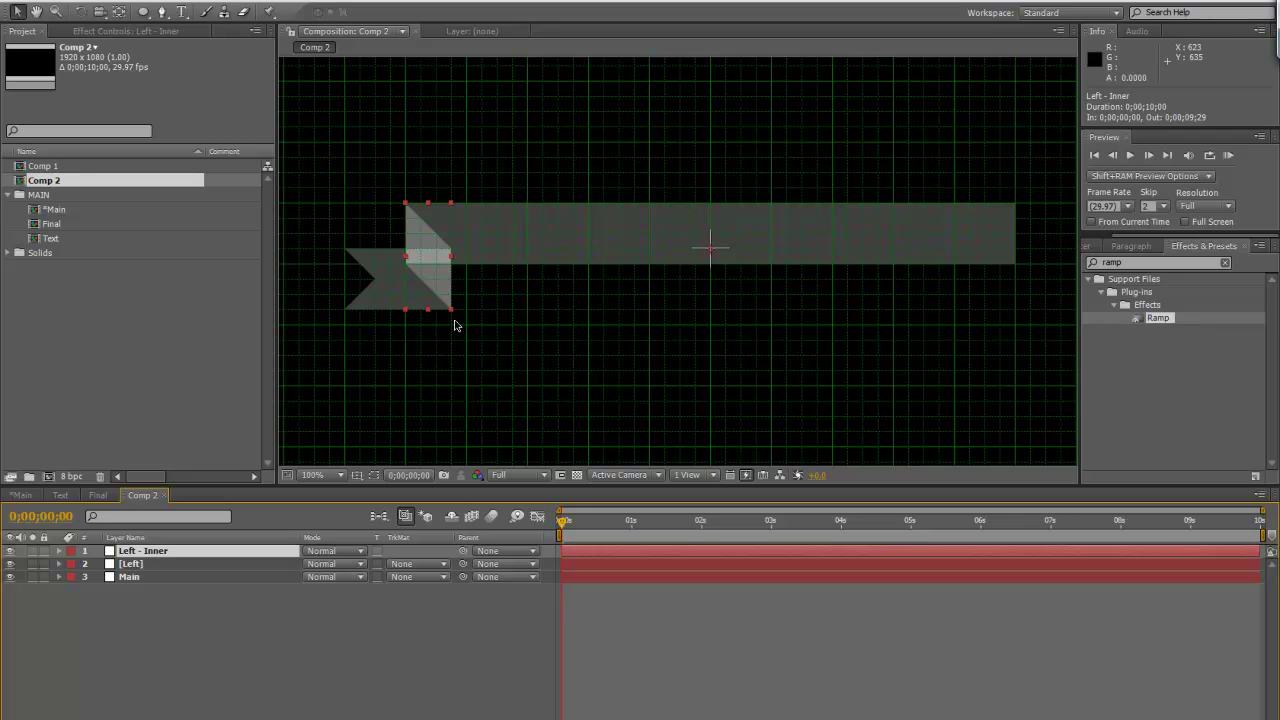
pyautogui.click(368, 675)
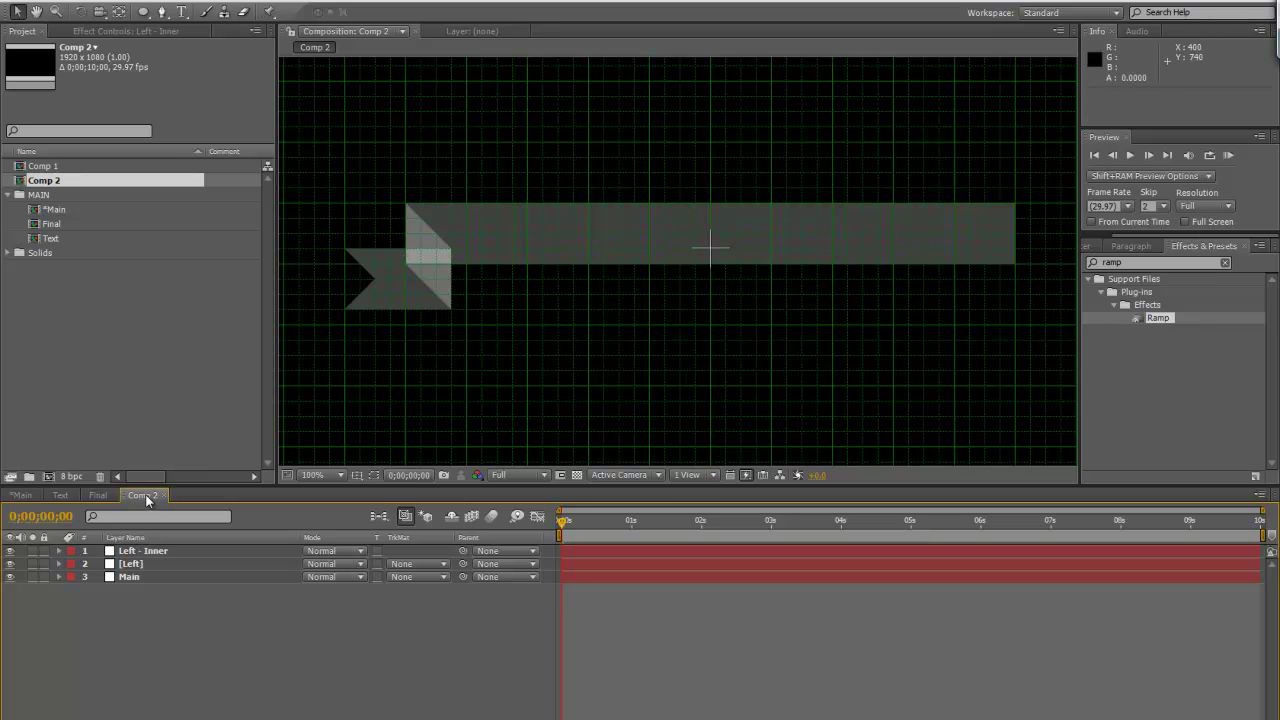
# Raise the opacity of the Left - Inner, Left and Main layers together to 100%
pyautogui.click(158, 560)
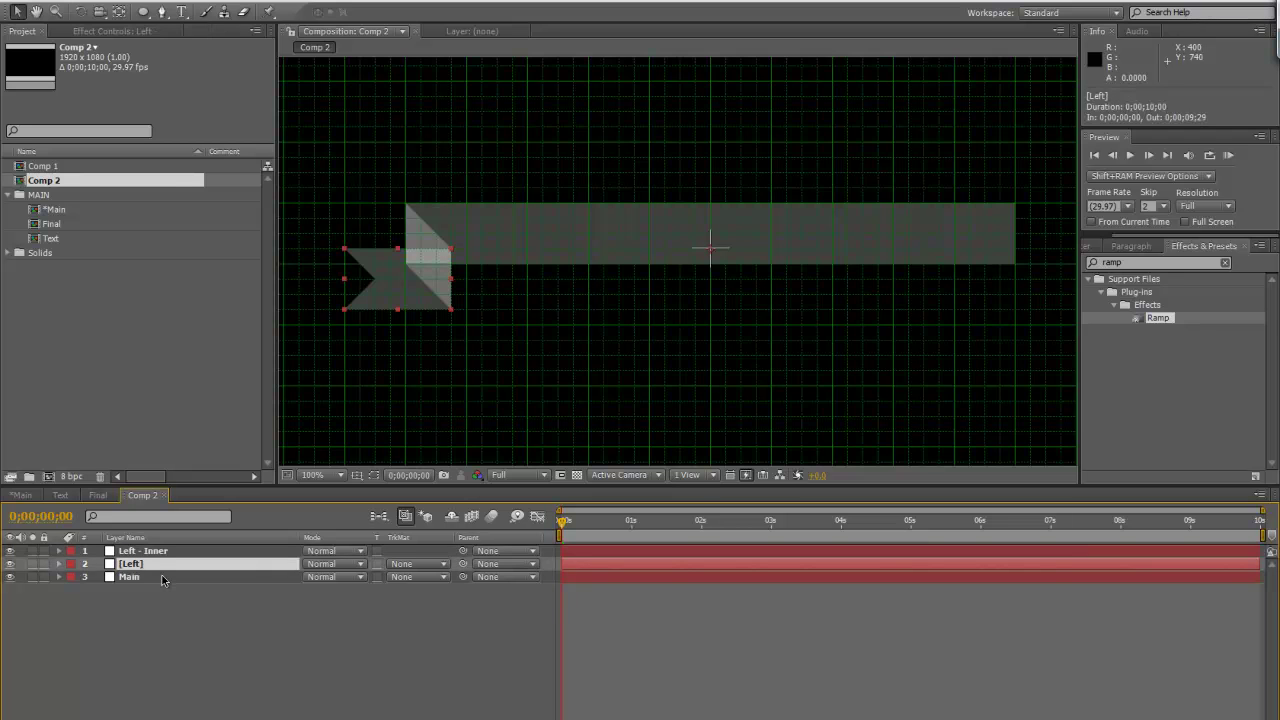
pyautogui.click(163, 578)
pyautogui.keyDown('shift'); pyautogui.click(160, 553); pyautogui.keyUp('shift')
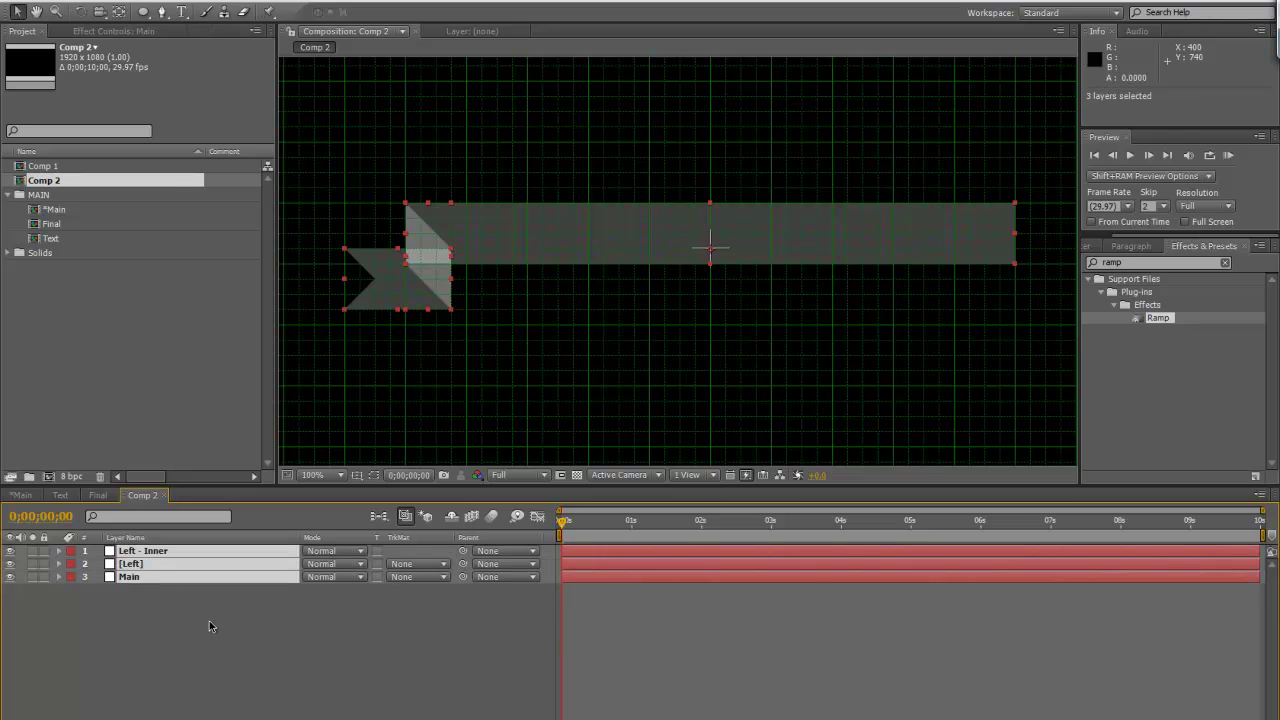
pyautogui.press('t')
pyautogui.moveTo(307, 564); pyautogui.dragTo(382, 564)
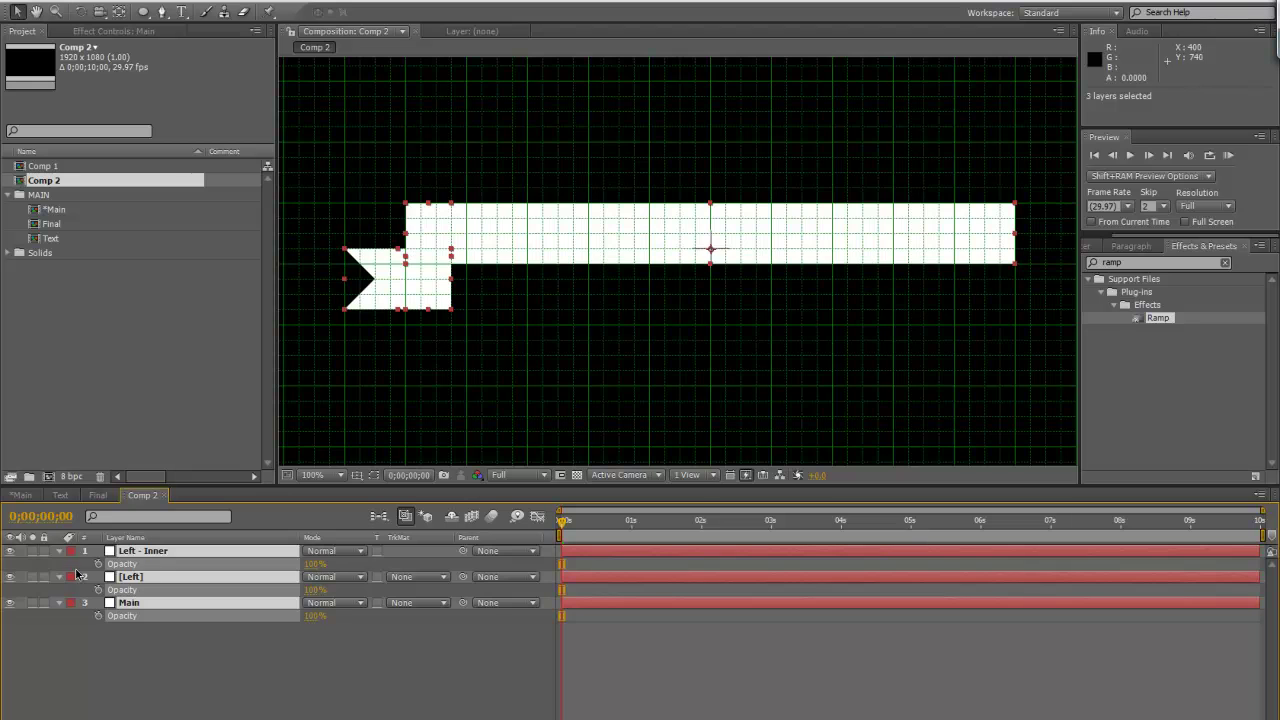
pyautogui.press('t')
pyautogui.click(294, 662)
# Turn off the grid and apply the Ramp effect to the Main layer
pyautogui.click(178, 579)
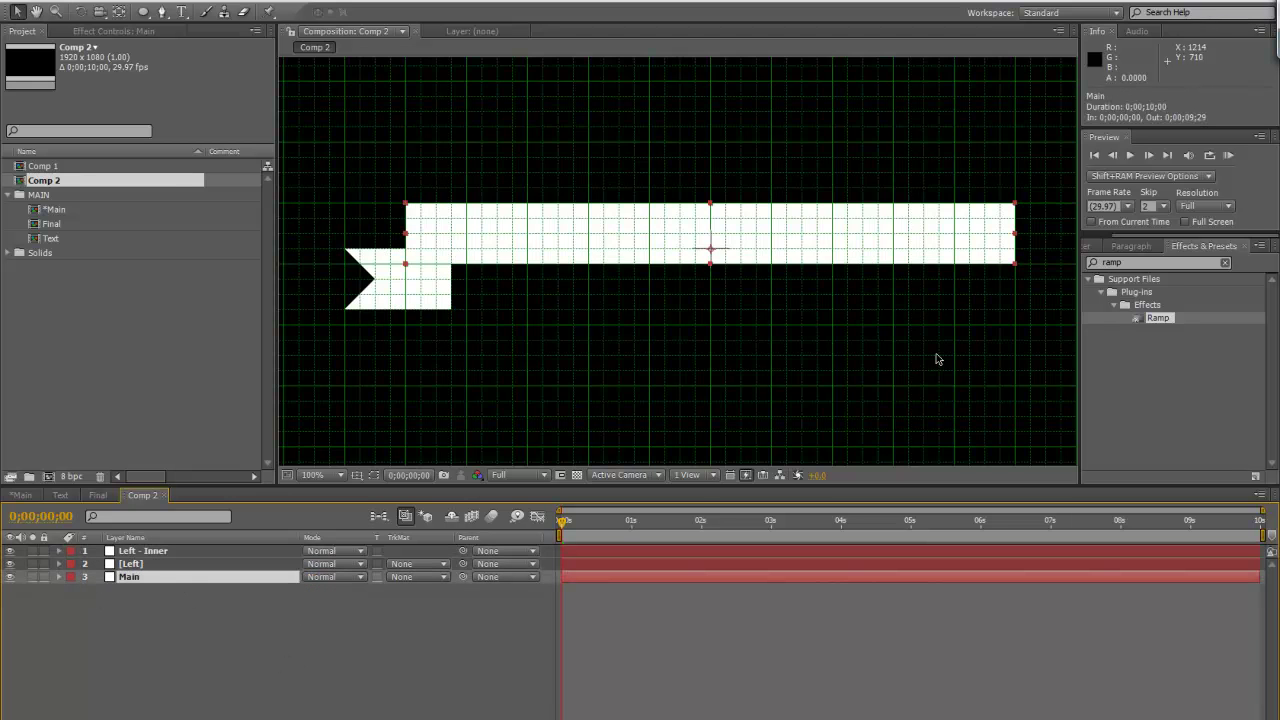
pyautogui.click(357, 475)
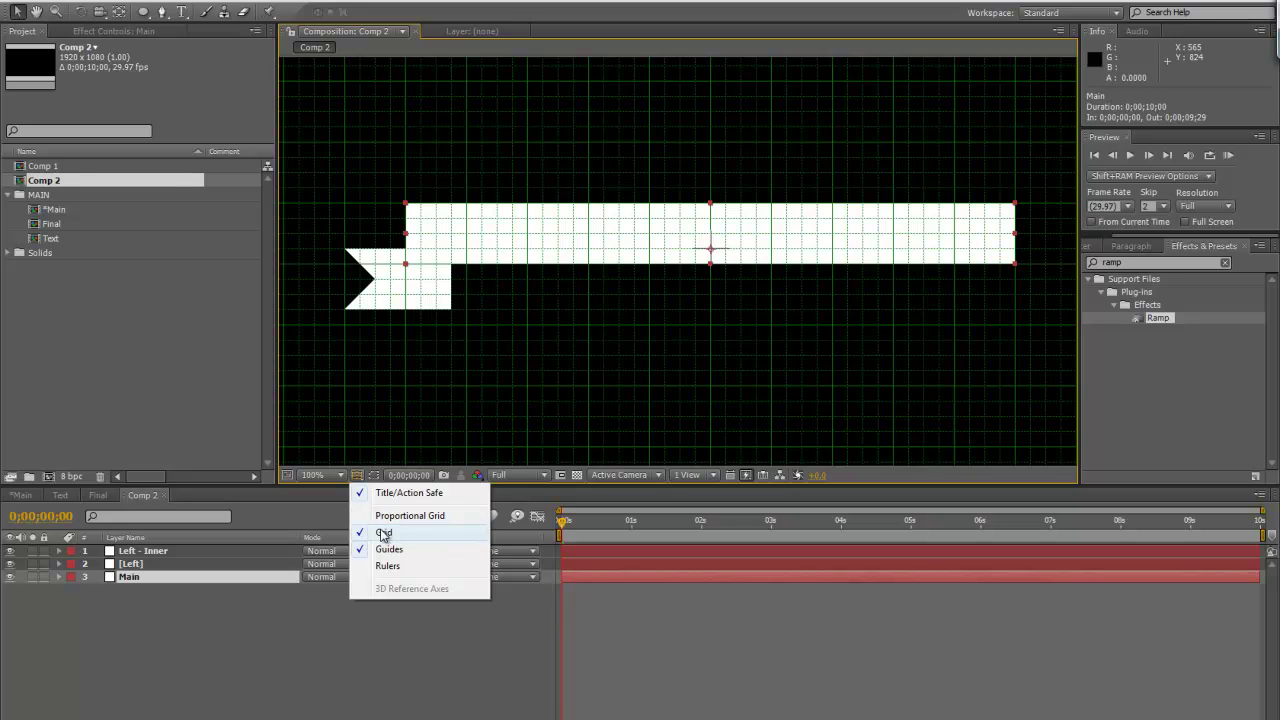
pyautogui.click(383, 532)
pyautogui.doubleClick(1157, 318)
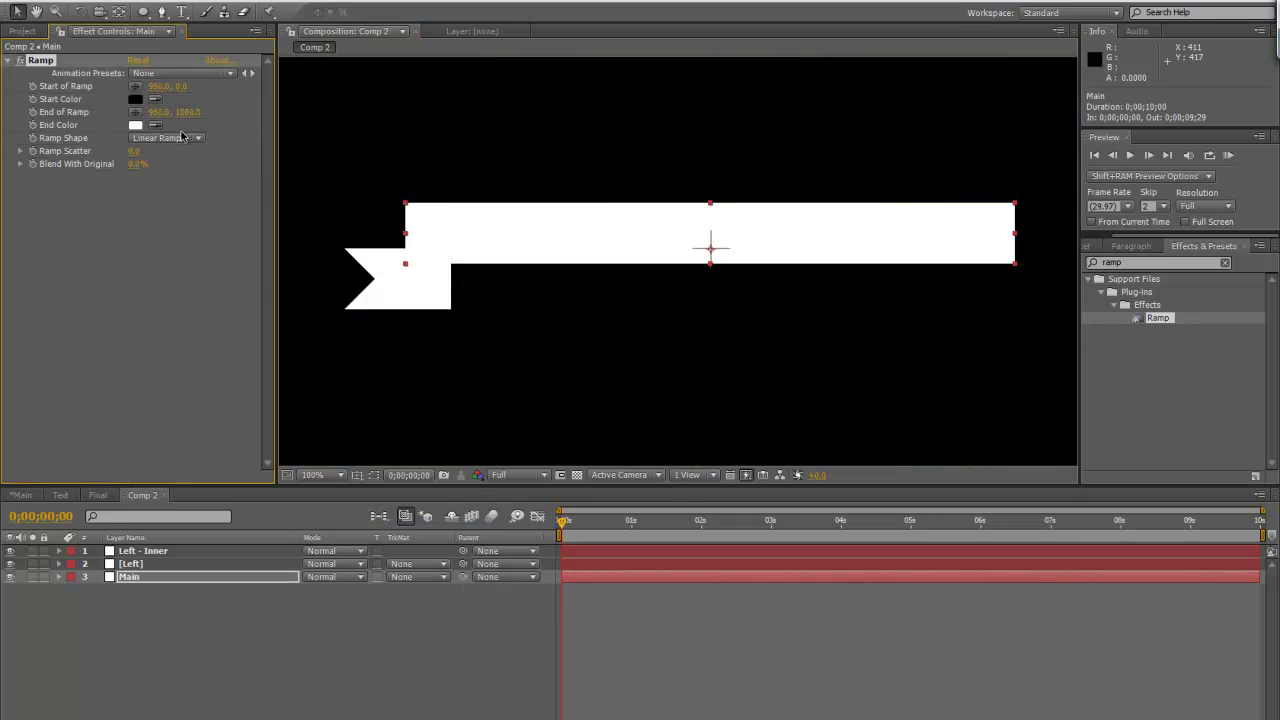
pyautogui.press(',')
pyautogui.press("'")
pyautogui.press('t')
pyautogui.click(200, 563)
pyautogui.press('t')
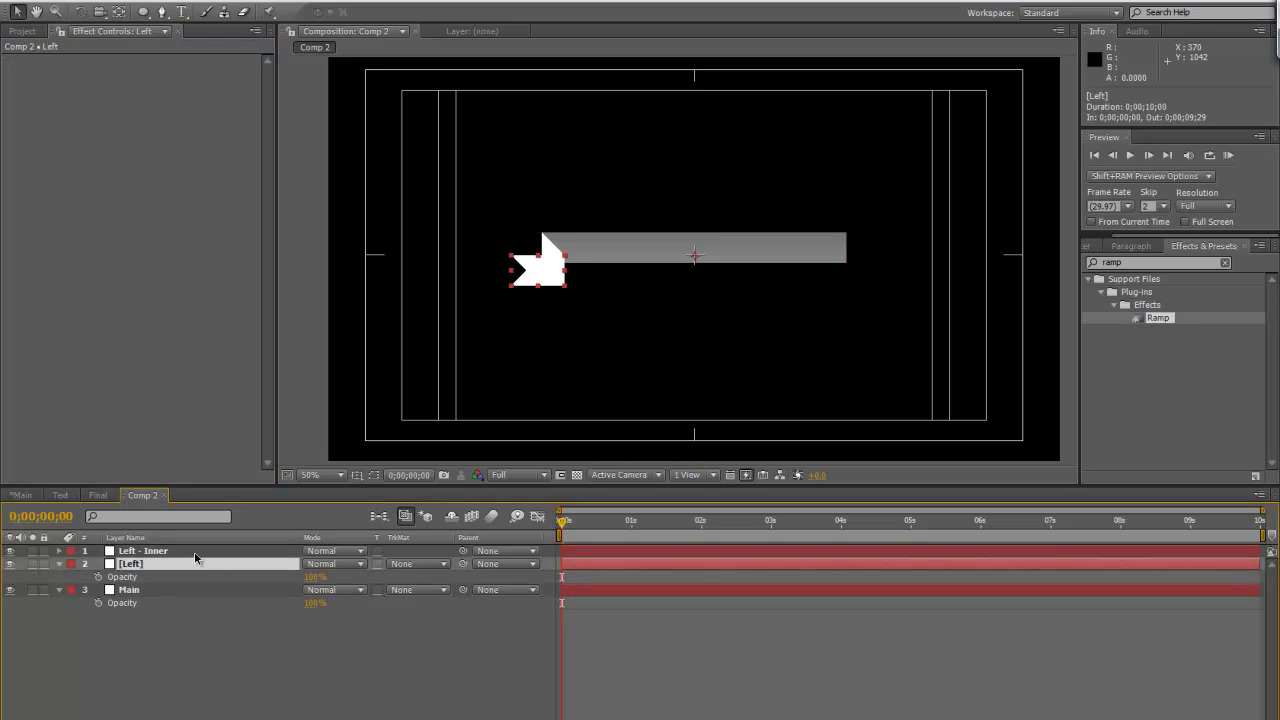
pyautogui.click(198, 551)
pyautogui.press('t')
pyautogui.click(60, 551)
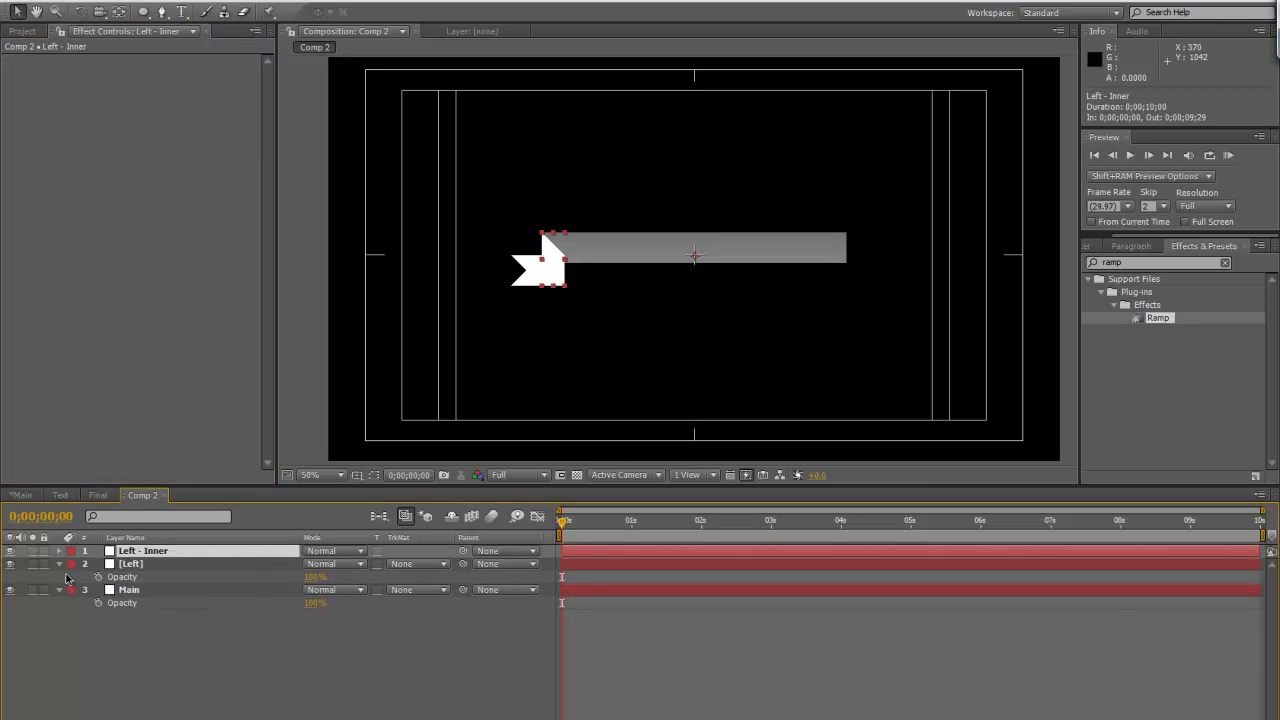
pyautogui.click(58, 564)
pyautogui.click(58, 577)
# Move the Main layer's ramp start point to 960, 428 and its end point to 960, 612
pyautogui.click(160, 577)
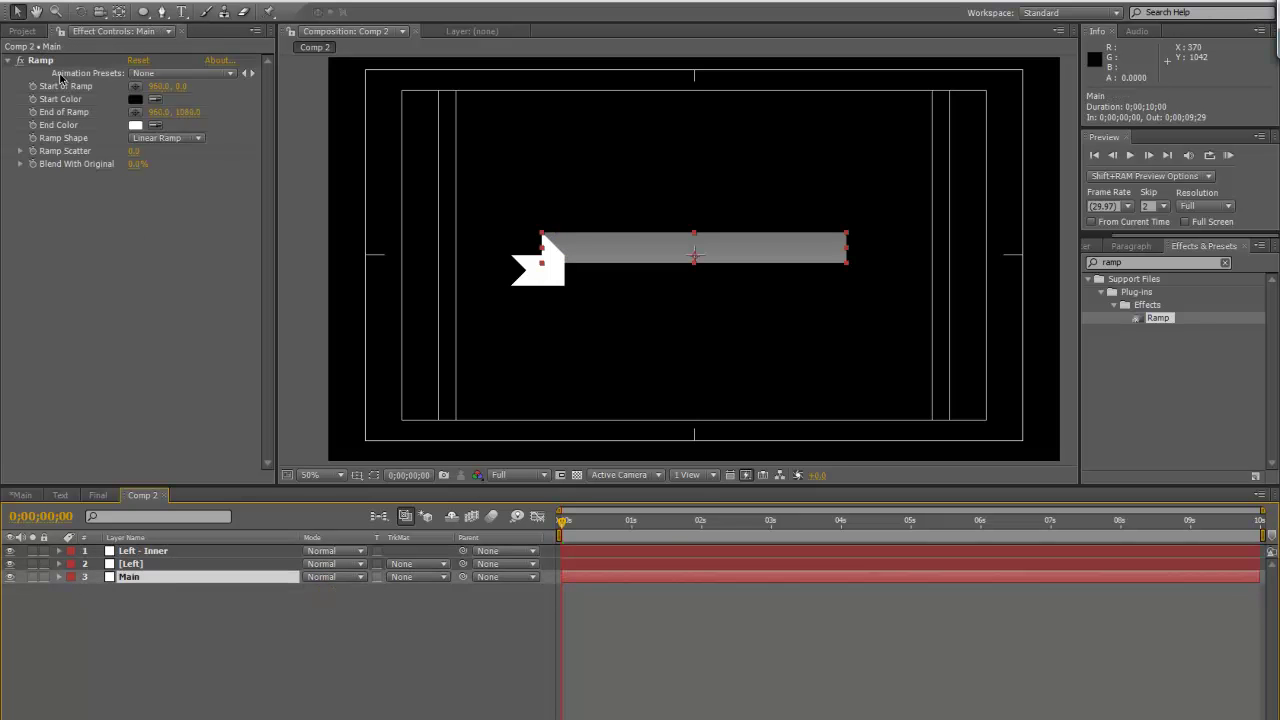
pyautogui.click(40, 62)
pyautogui.press(',')
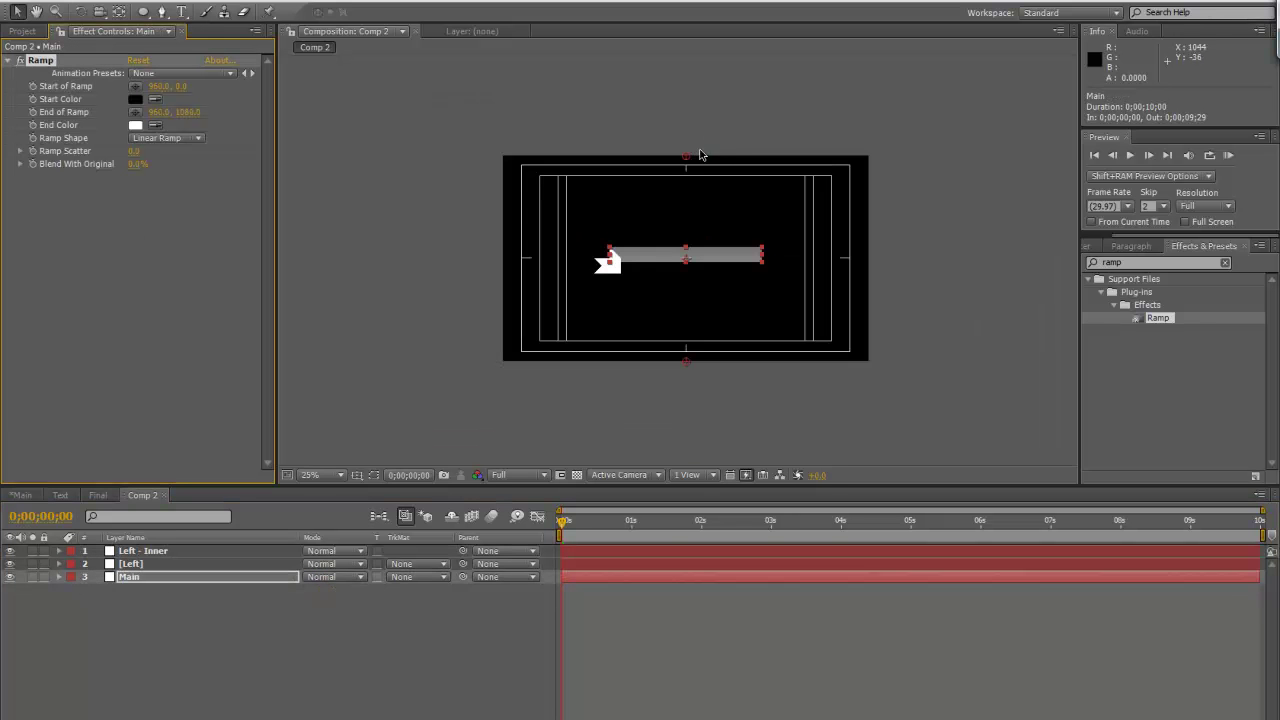
pyautogui.moveTo(687, 158); pyautogui.dragTo(687, 238)
pyautogui.moveTo(686, 361); pyautogui.dragTo(687, 276)
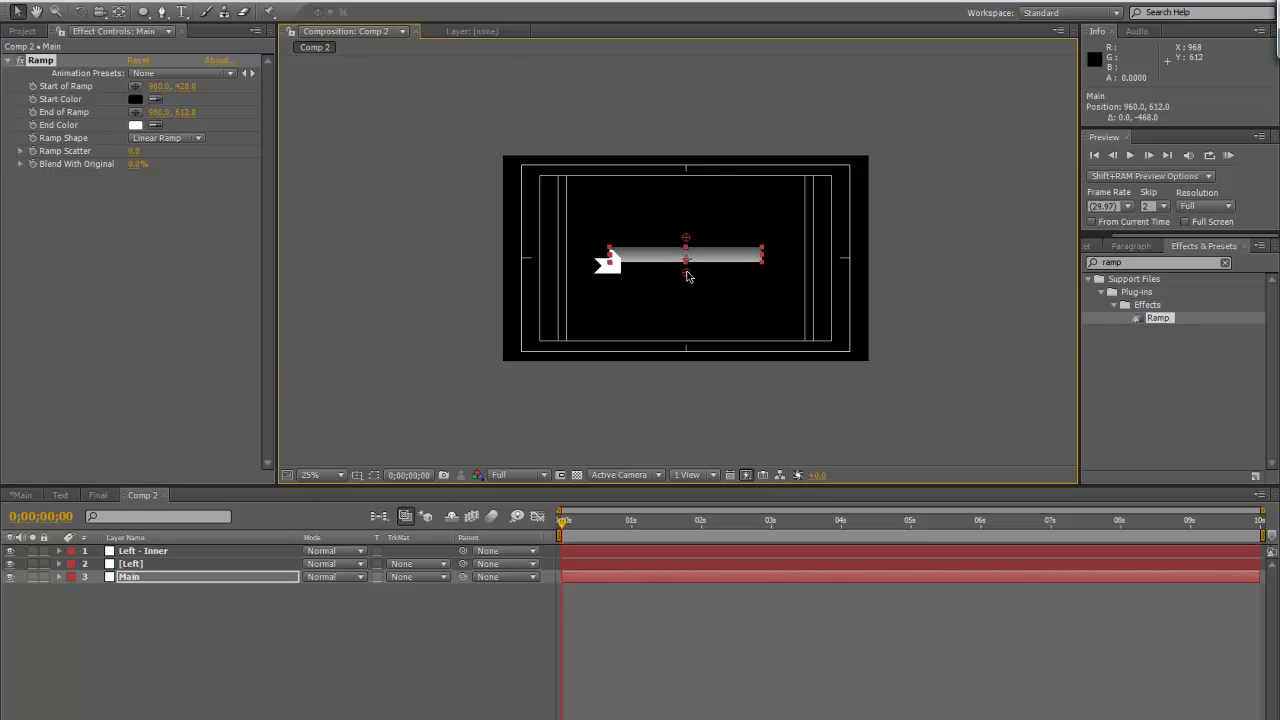
pyautogui.press('.')
pyautogui.press('.')
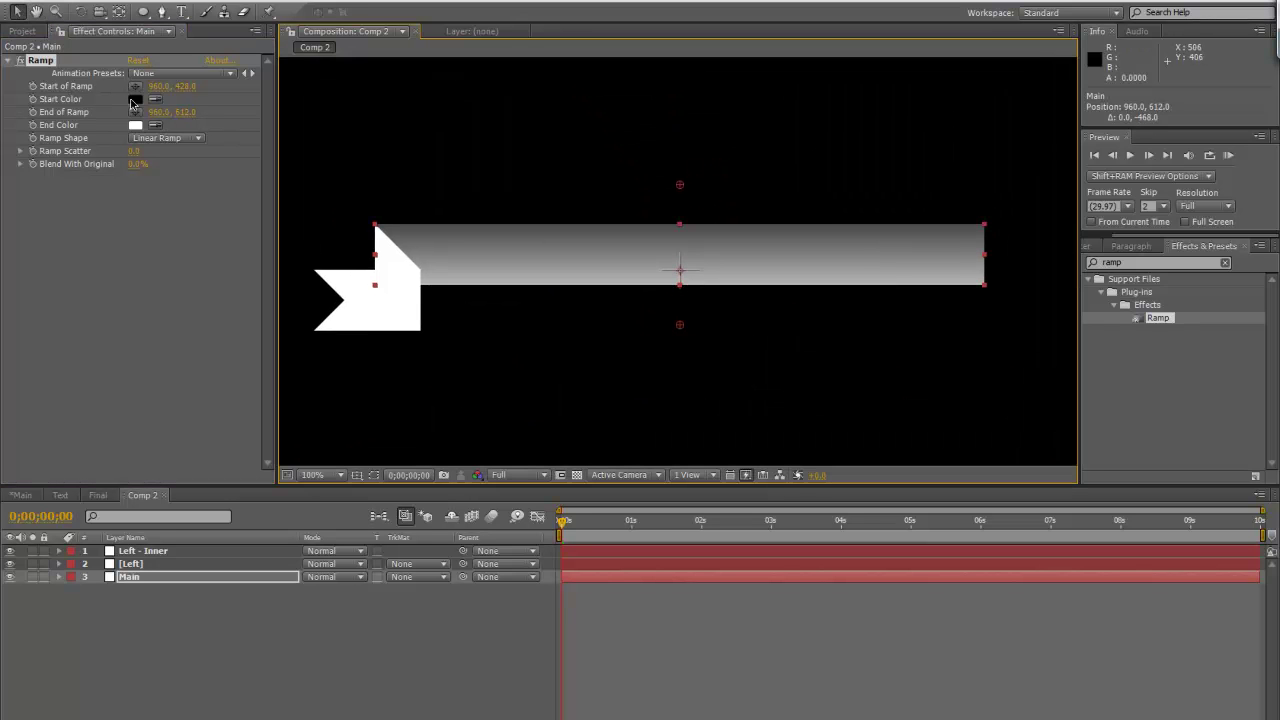
# Set the start color of the Main layer's ramp to a muted red, about A74D4D
pyautogui.click(131, 100)
pyautogui.moveTo(382, 530); pyautogui.dragTo(323, 454)
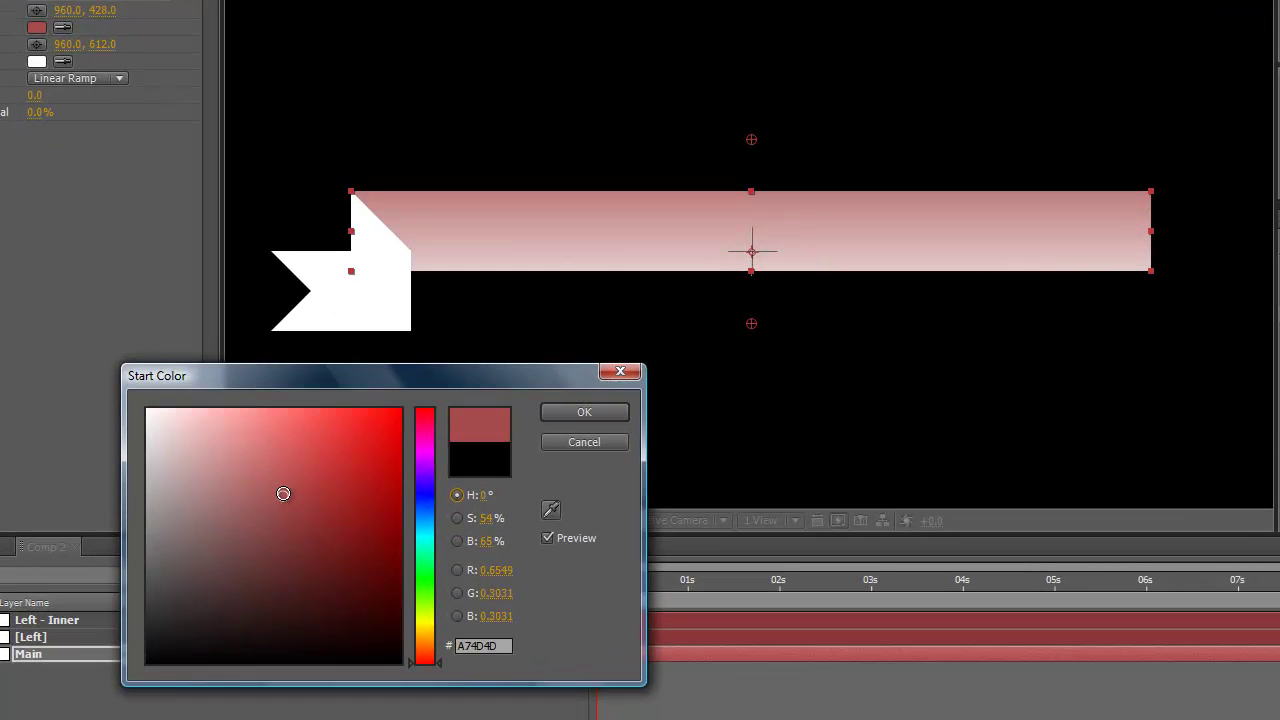
pyautogui.moveTo(283, 493); pyautogui.dragTo(287, 490)
pyautogui.click(584, 416)
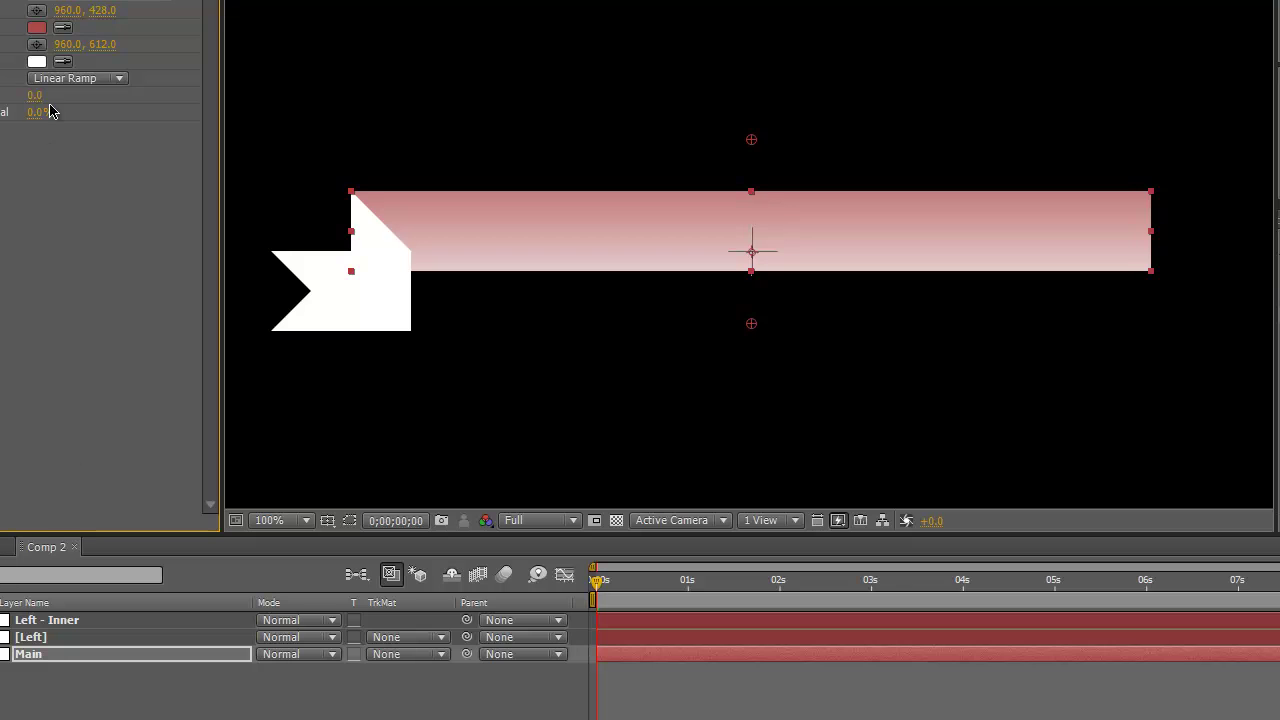
# Set the end color of the Main layer's ramp to a very dark red, 1F0F0F
pyautogui.click(62, 63)
pyautogui.click(40, 30)
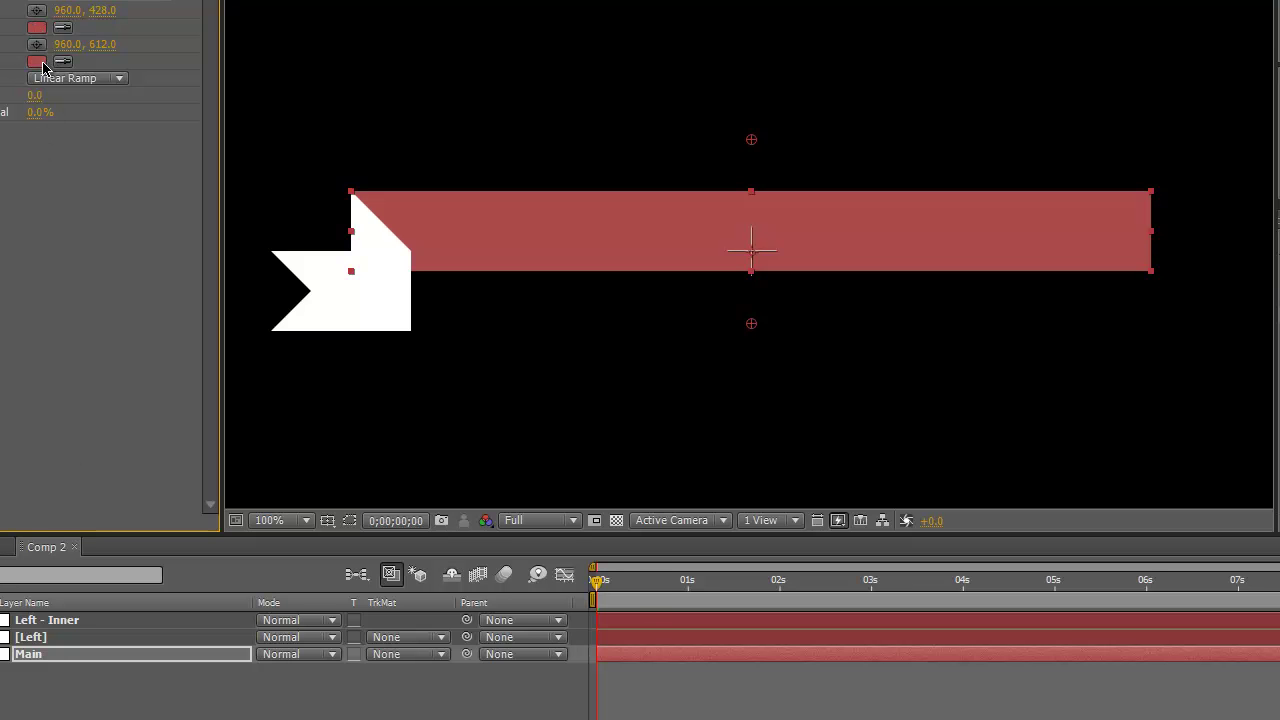
pyautogui.click(42, 62)
pyautogui.moveTo(278, 598); pyautogui.dragTo(278, 629)
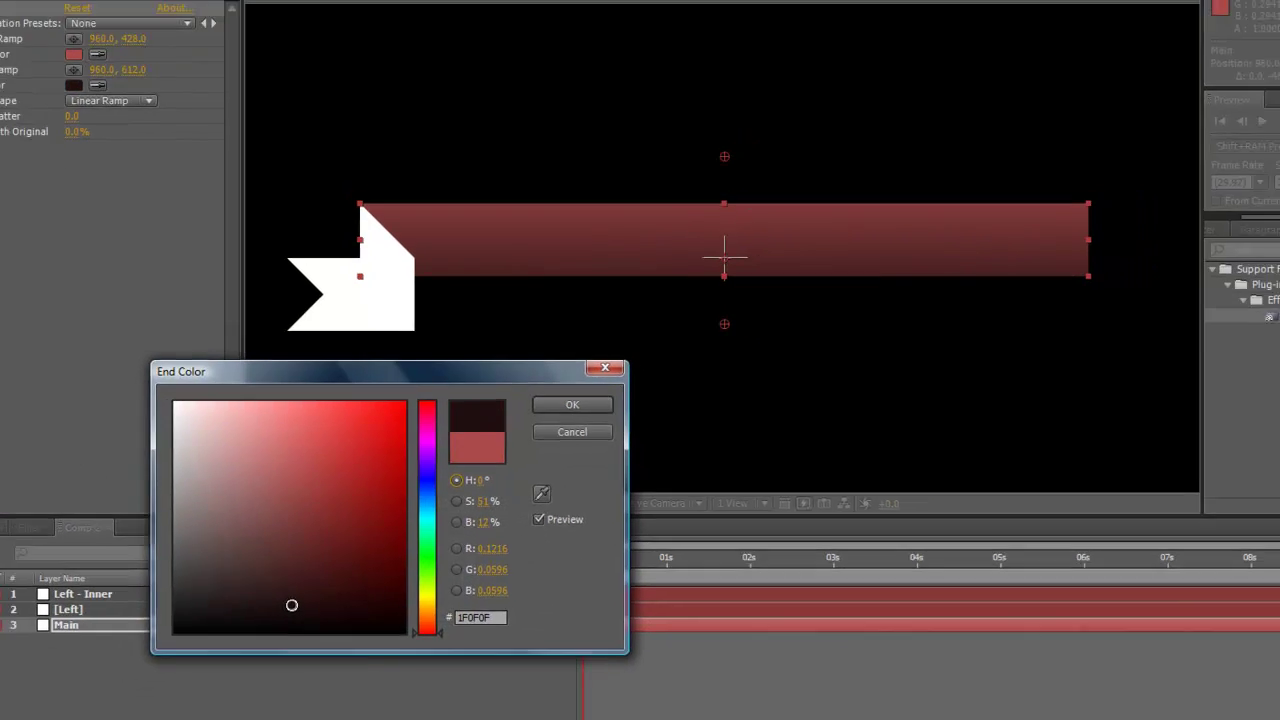
pyautogui.click(572, 404)
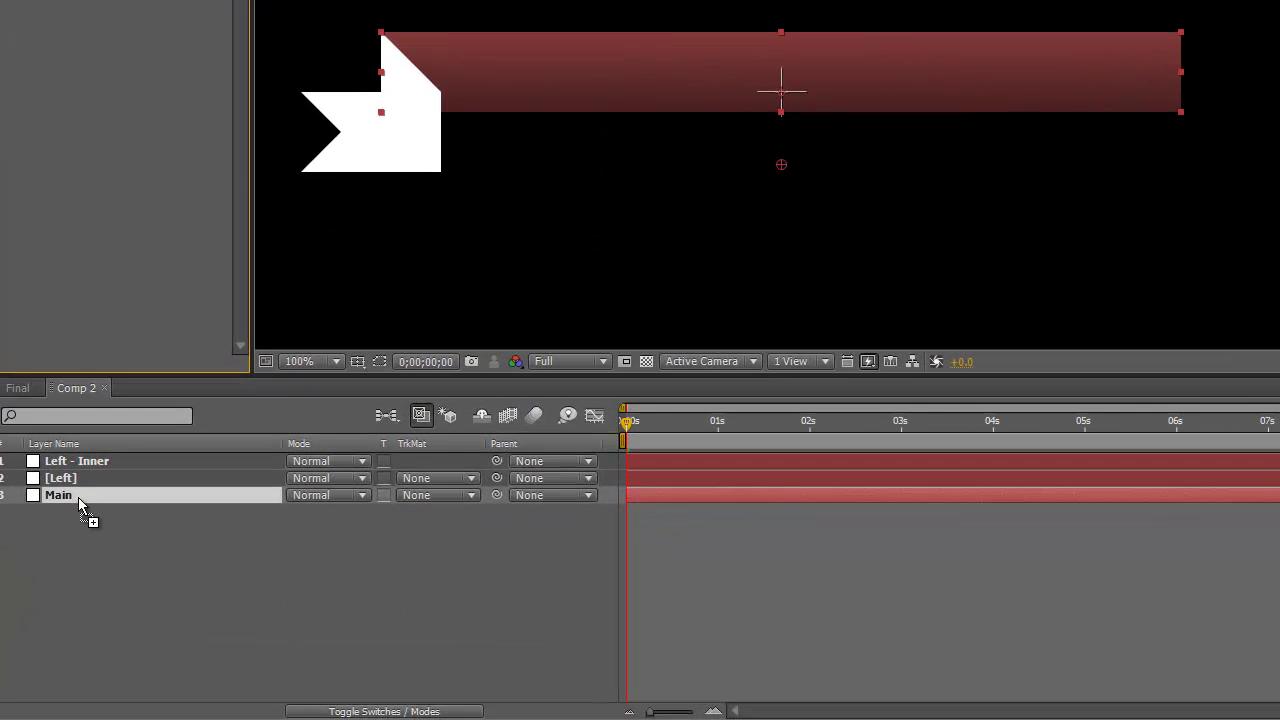
# Move the Main layer to the top of the layer stack, above Left - Inner
pyautogui.moveTo(138, 578); pyautogui.dragTo(144, 551)
pyautogui.moveTo(85, 461); pyautogui.dragTo(85, 461)
pyautogui.click(100, 479)
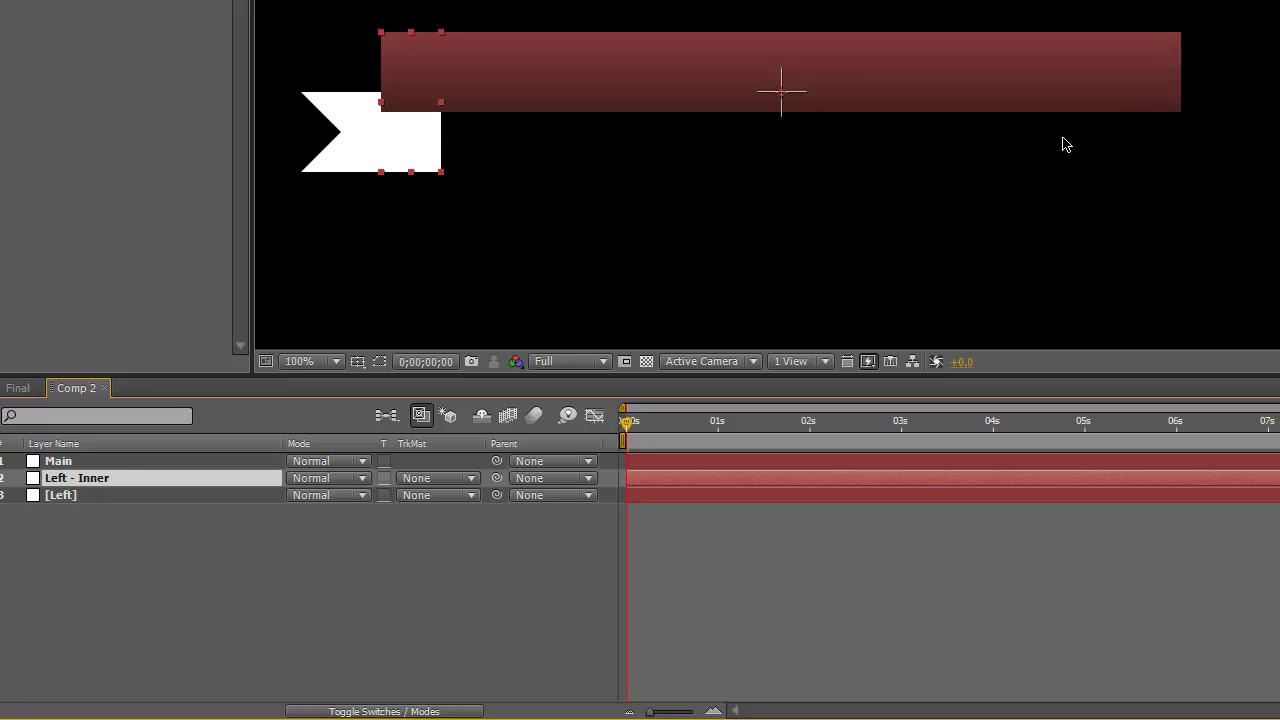
# Copy the Main layer's Ramp effect to the Left layer with its start point at 960, 529 and end point at 960, 639
pyautogui.click(64, 497)
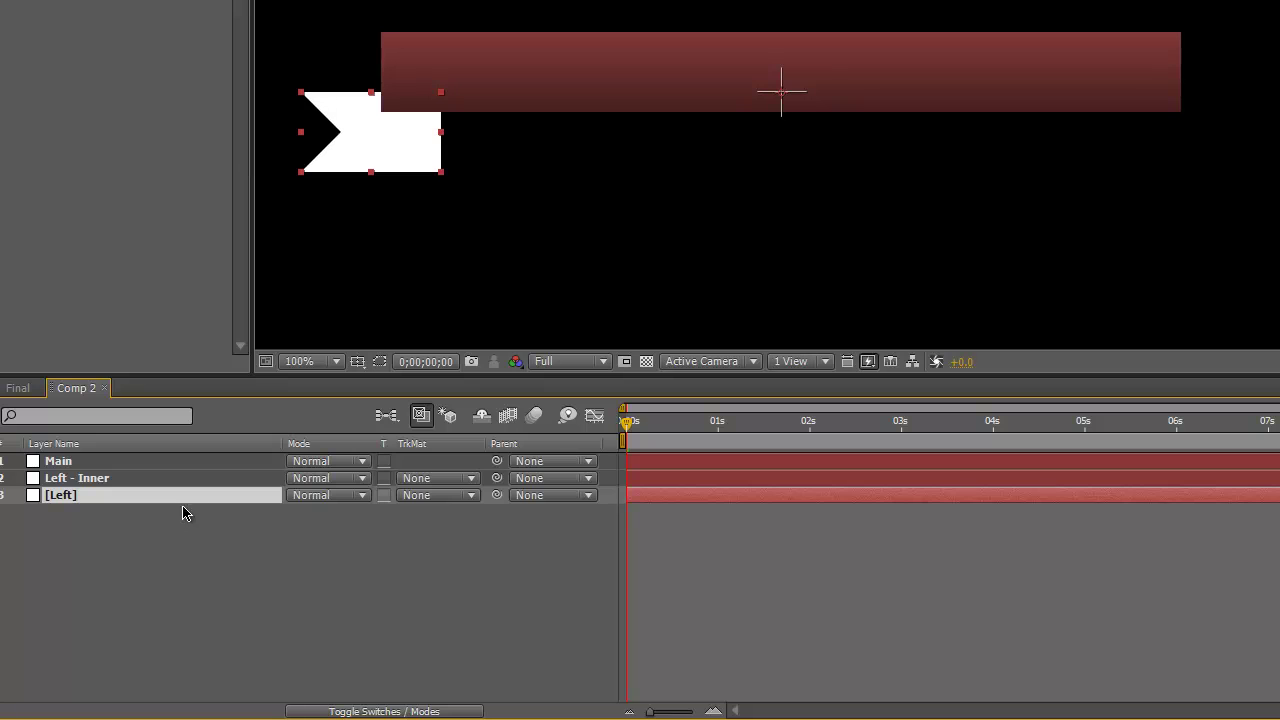
pyautogui.click(125, 464)
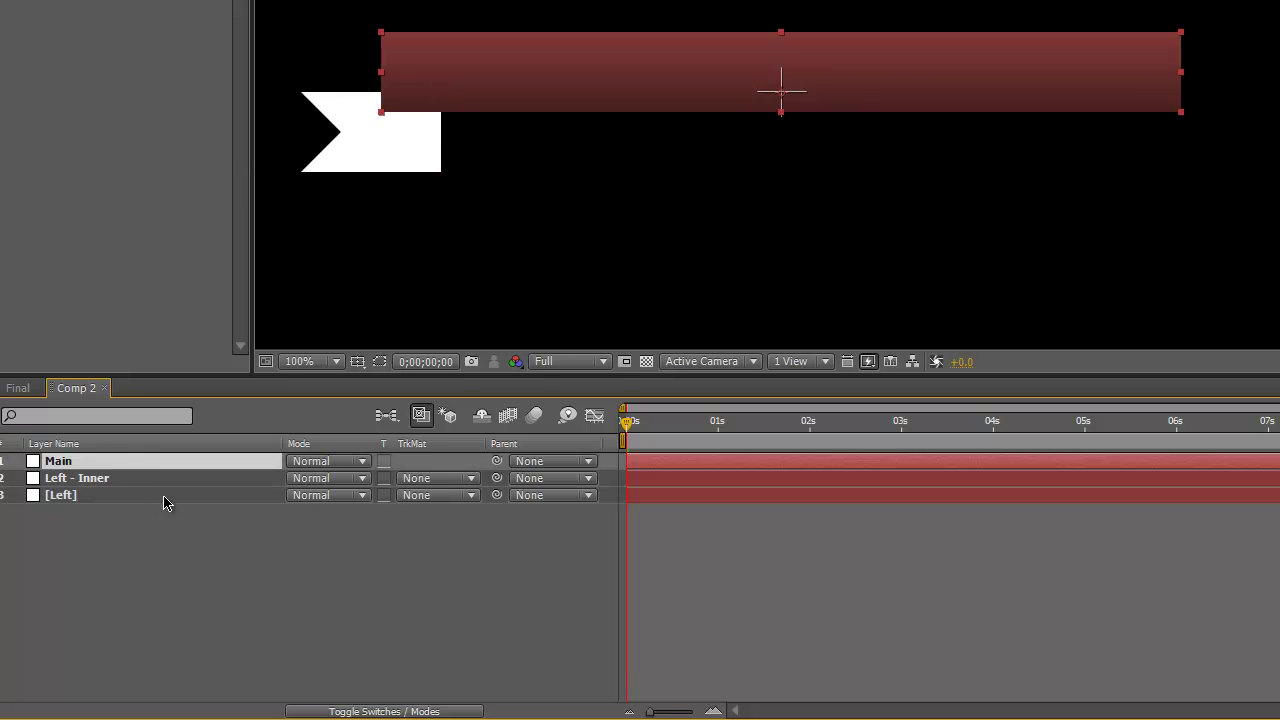
pyautogui.press('Return')
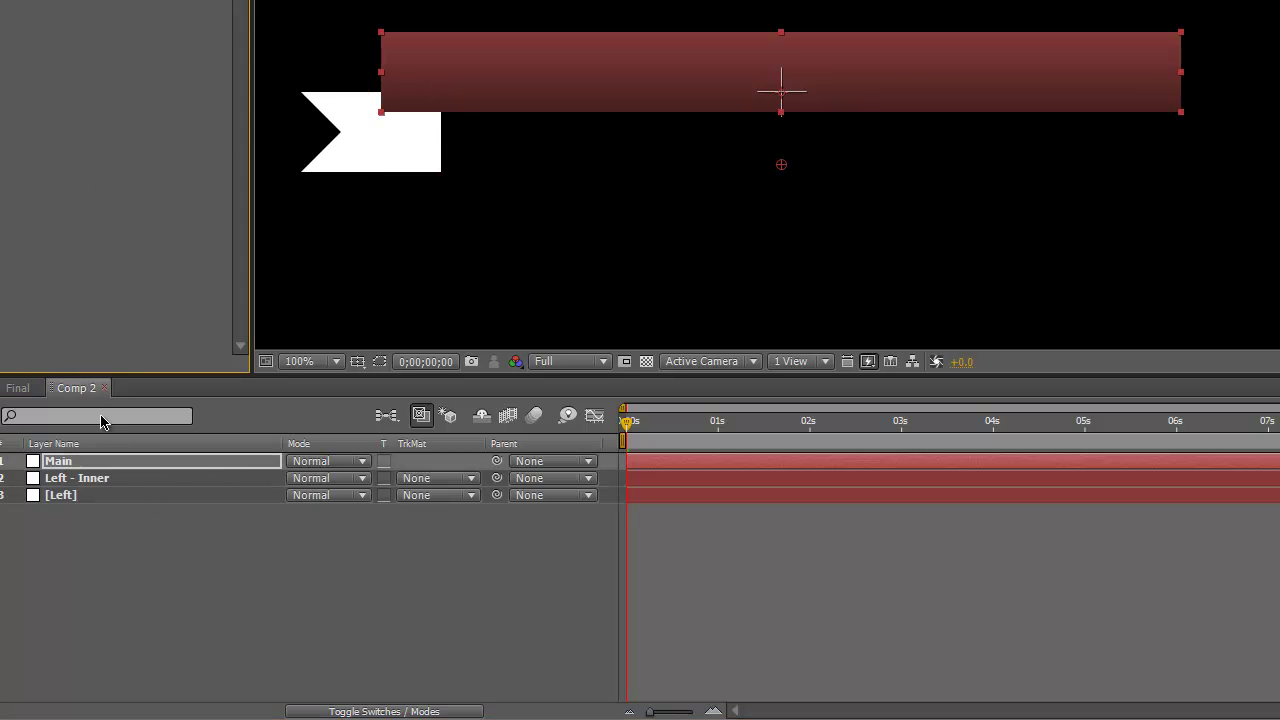
pyautogui.click(91, 498)
pyautogui.press('Return')
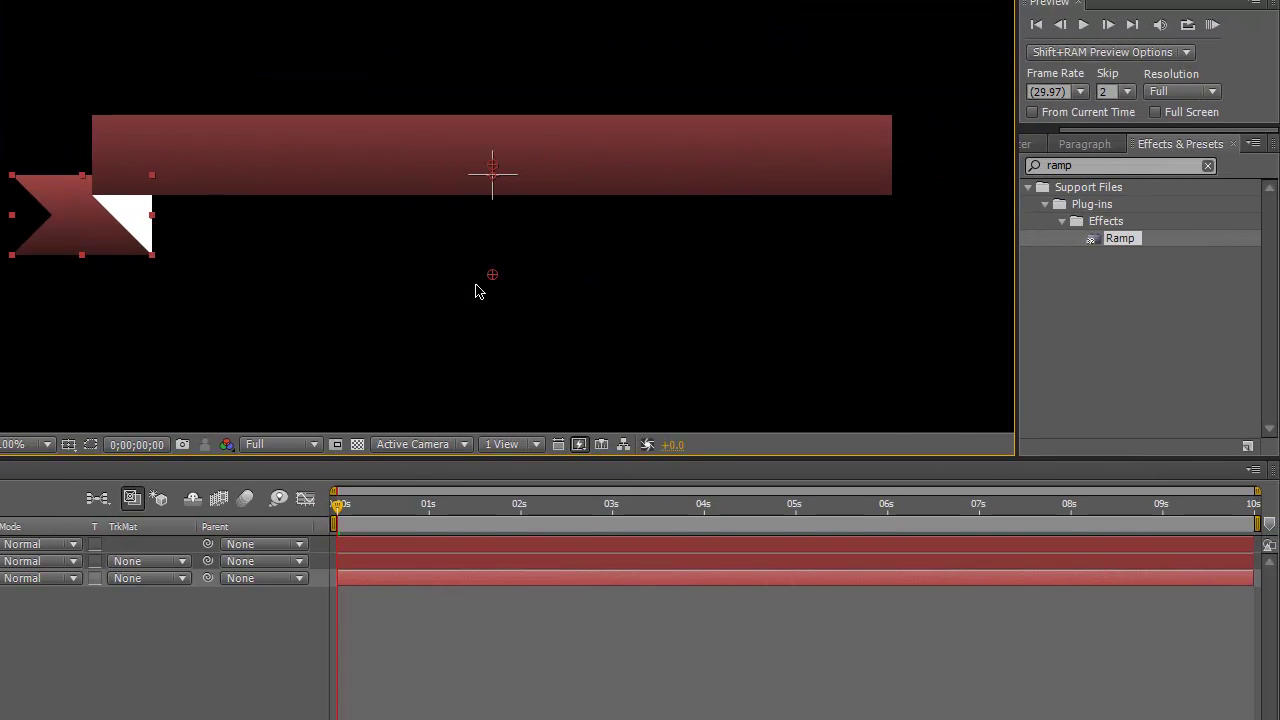
# Find the Fill effect and apply it to the Left - Inner layer
pyautogui.click(1127, 175)
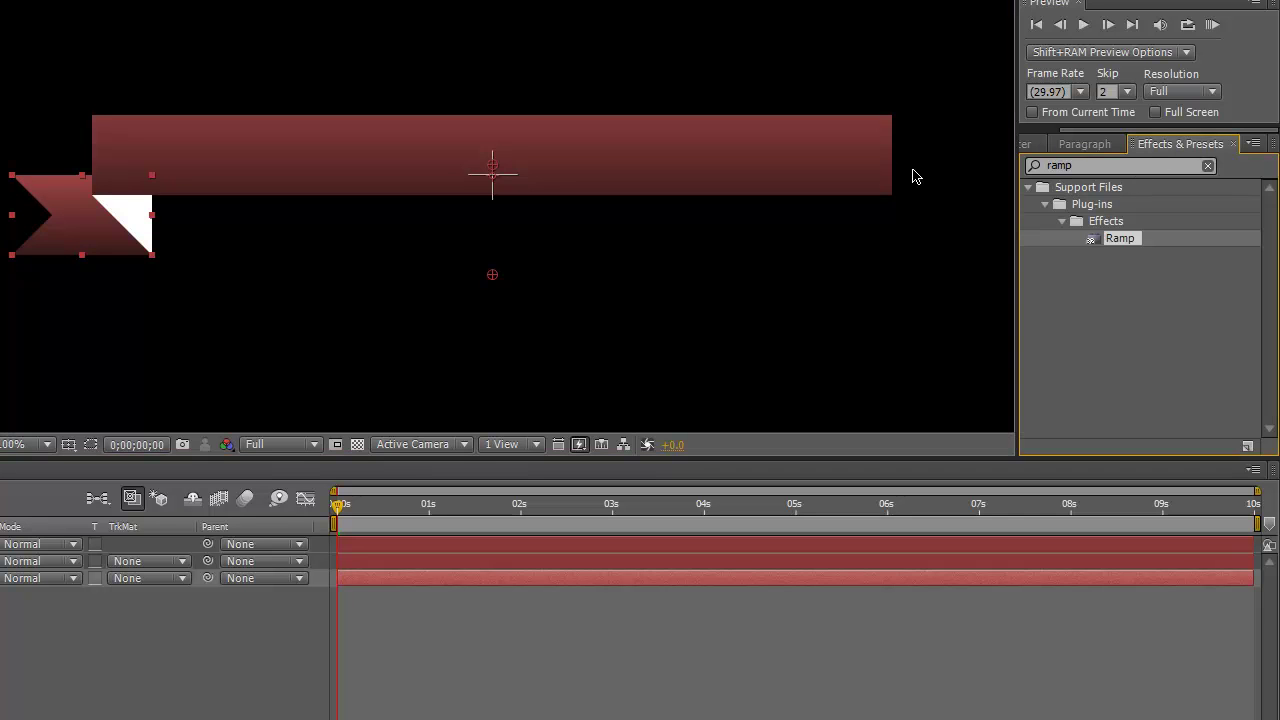
pyautogui.moveTo(1080, 164); pyautogui.dragTo(986, 164)
pyautogui.write('fill')
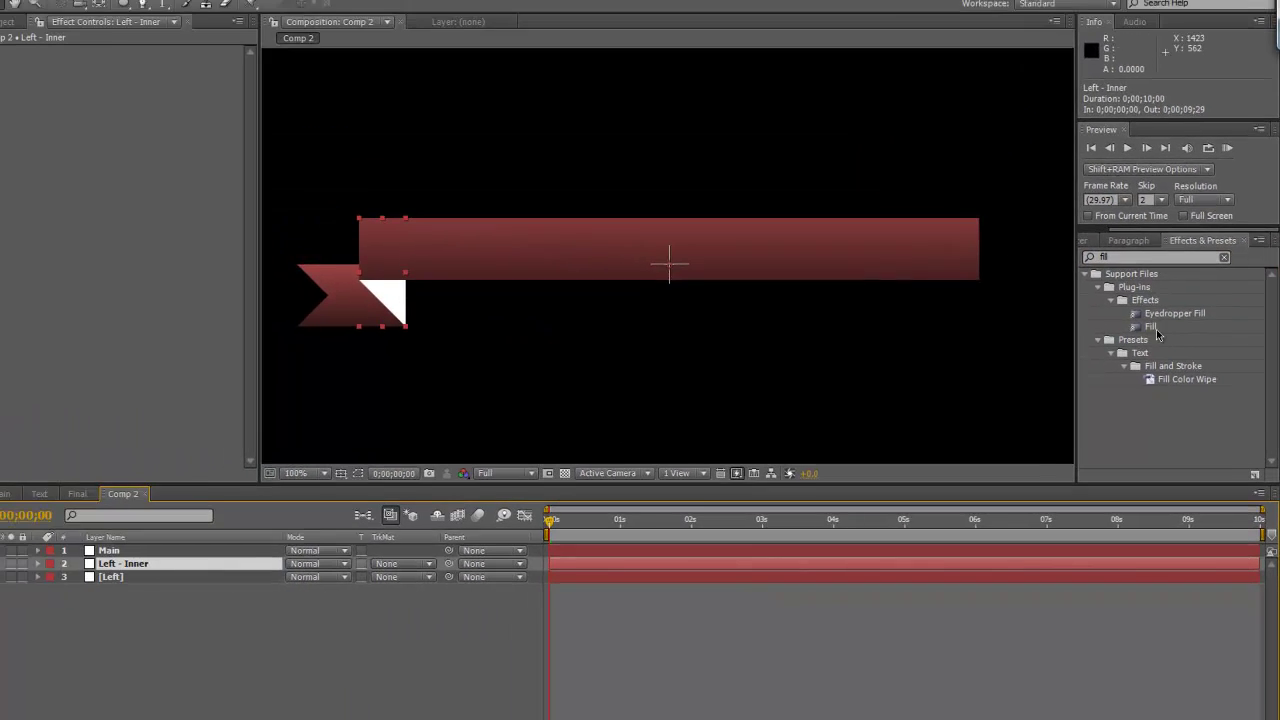
pyautogui.doubleClick(1113, 255)
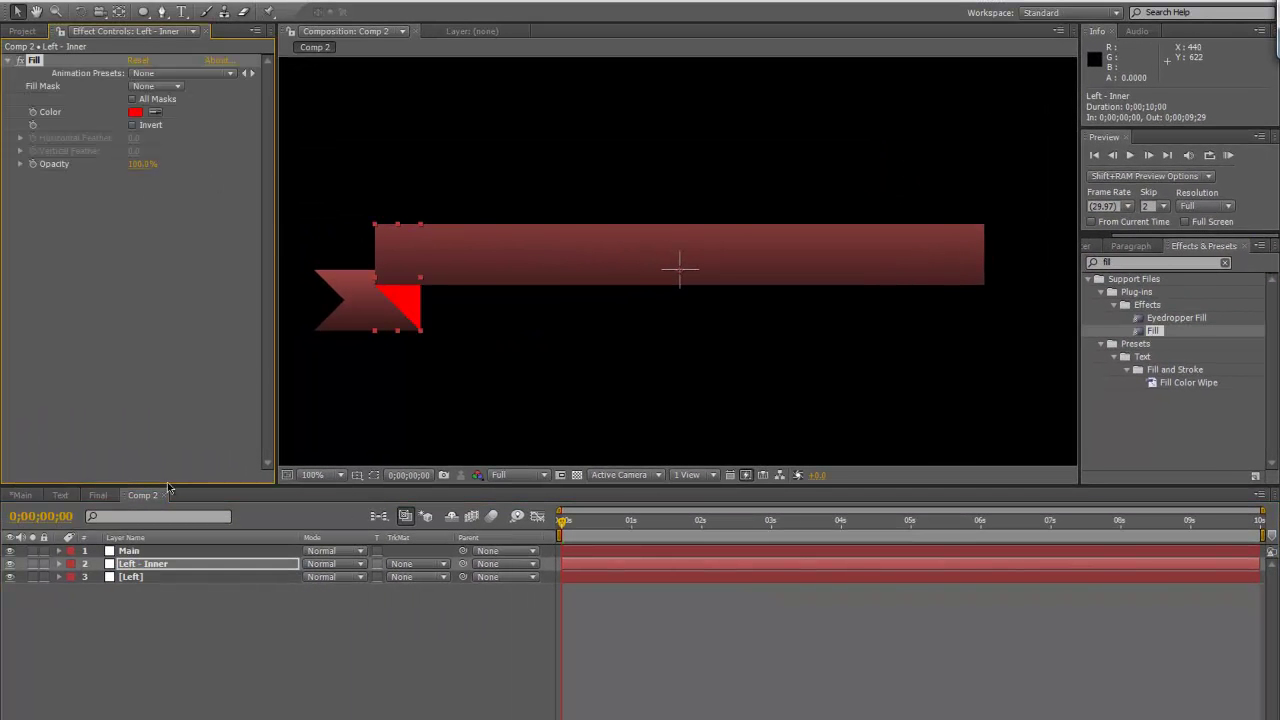
# Set the Left - Inner layer's fill color to the end color of the Left layer's ramp, 1F0F0F
pyautogui.click(140, 577)
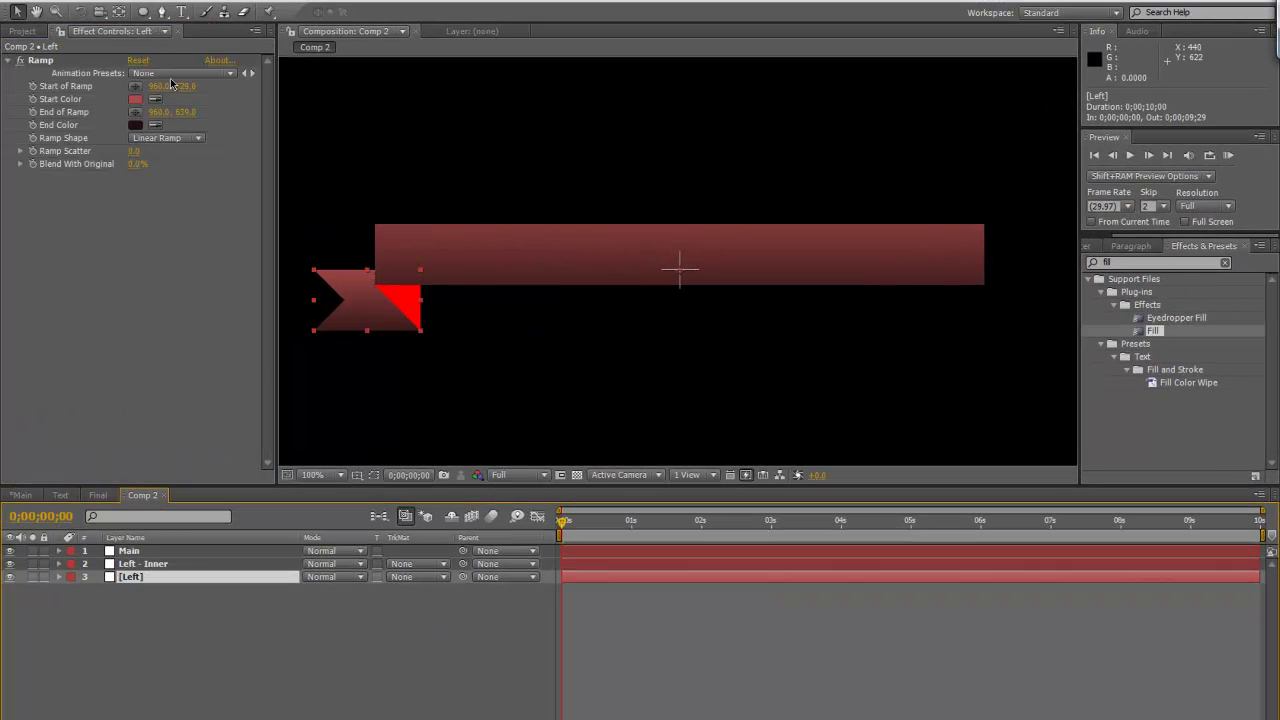
pyautogui.click(135, 125)
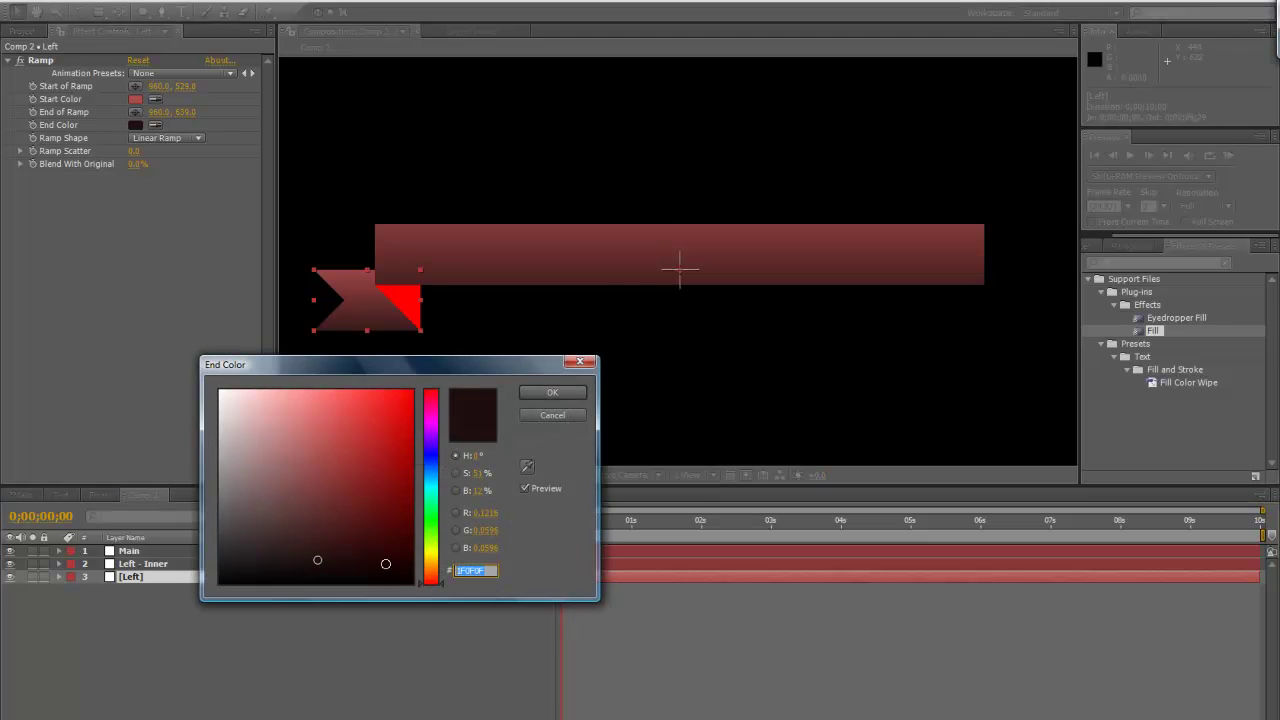
pyautogui.click(555, 392)
pyautogui.click(150, 564)
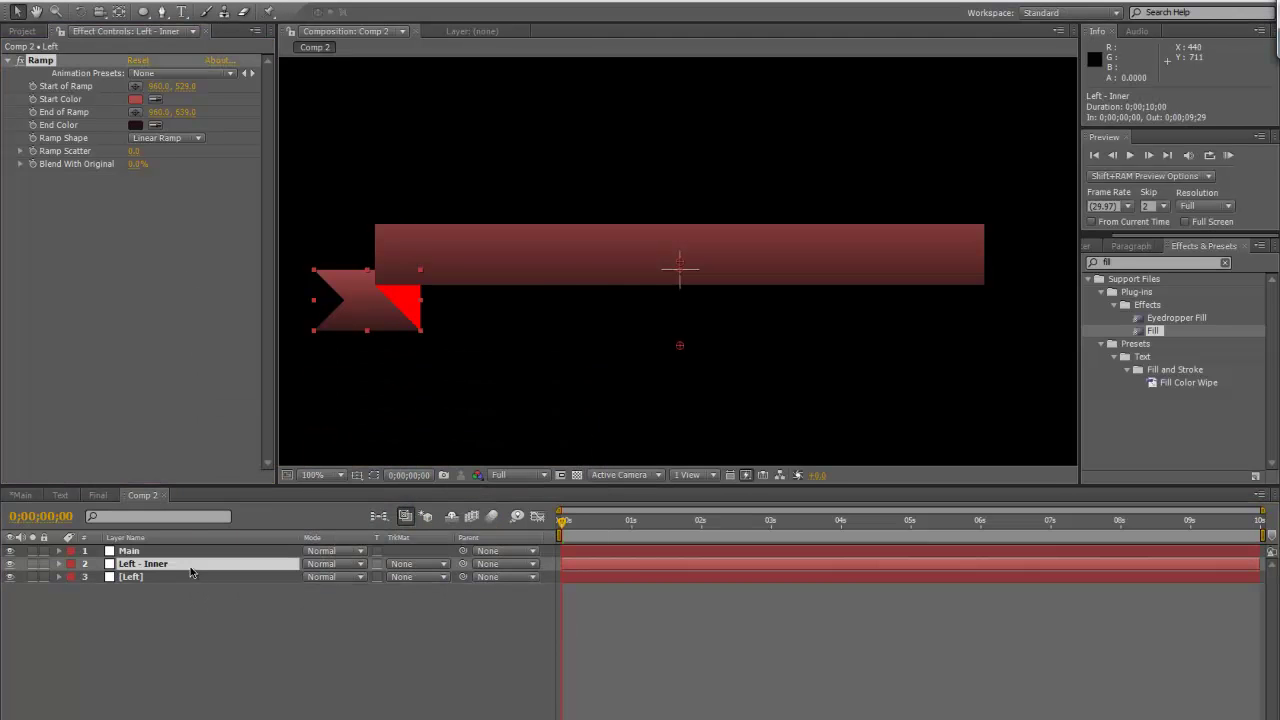
pyautogui.click(135, 113)
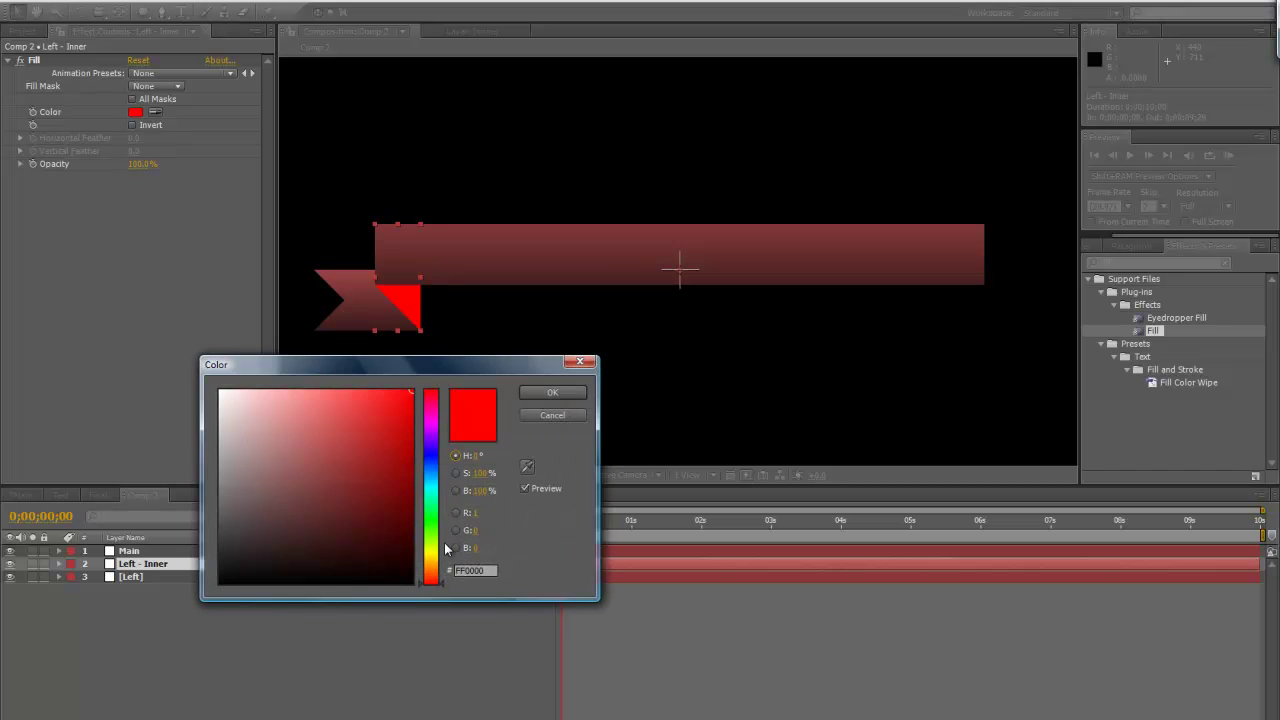
pyautogui.click(317, 560)
pyautogui.click(552, 392)
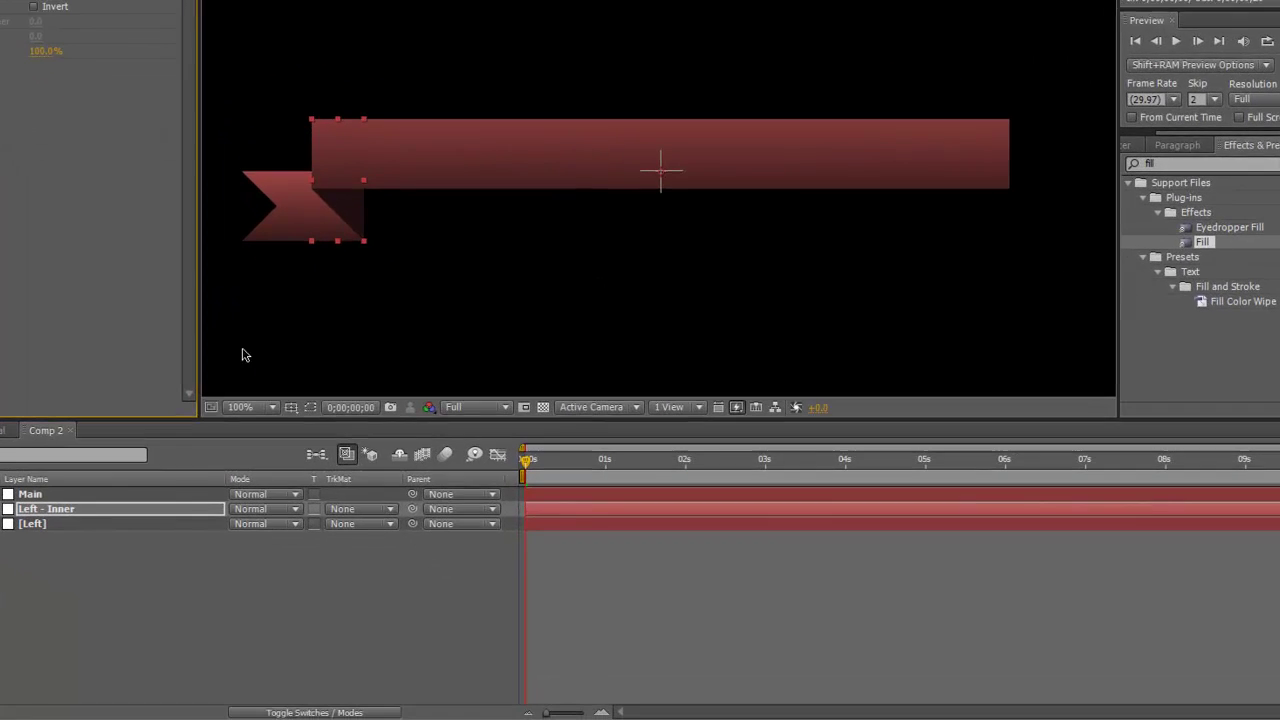
# Duplicate the Main layer and rename the copy "Main - Stroke"
pyautogui.moveTo(510, 395); pyautogui.dragTo(536, 372)
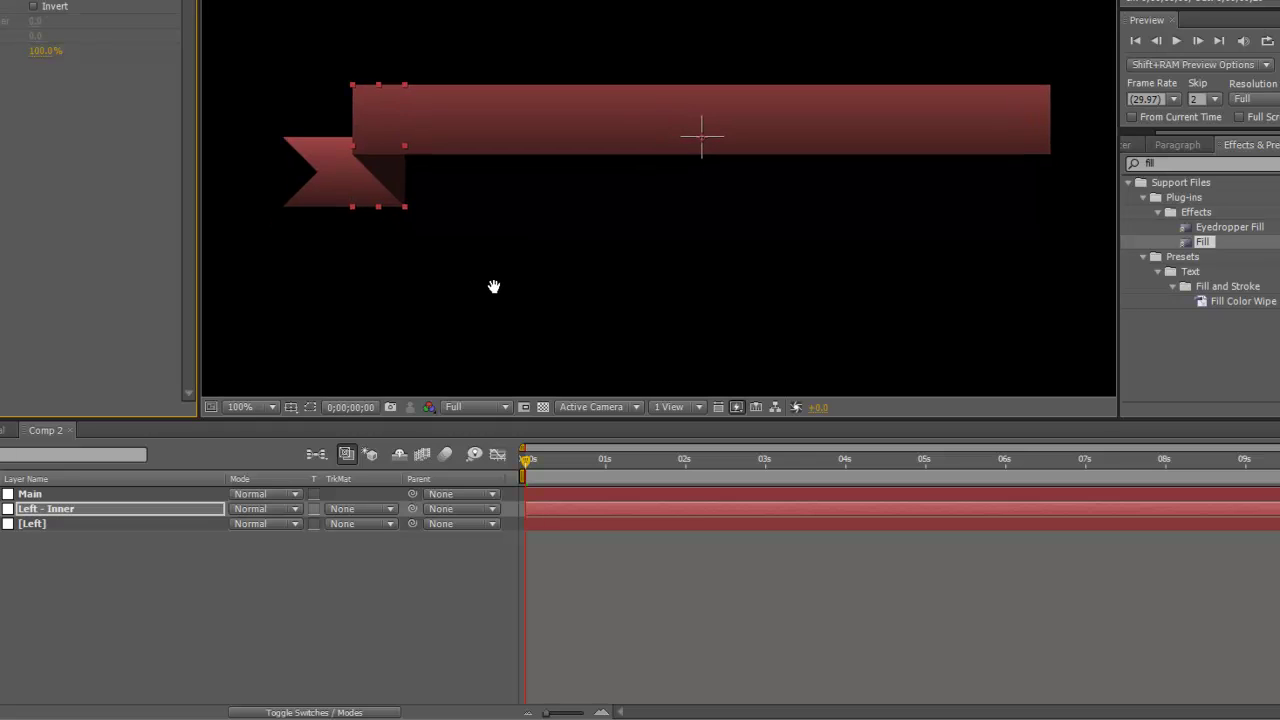
pyautogui.moveTo(493, 287); pyautogui.dragTo(509, 306)
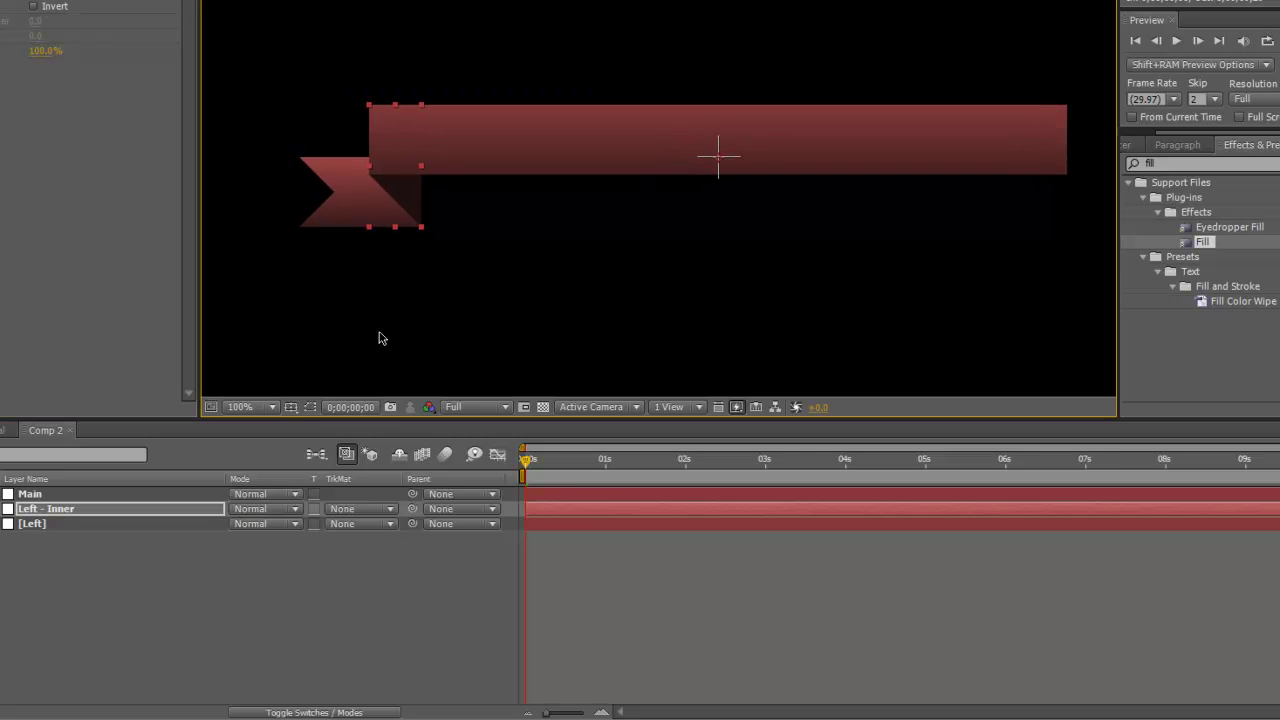
pyautogui.click(172, 580)
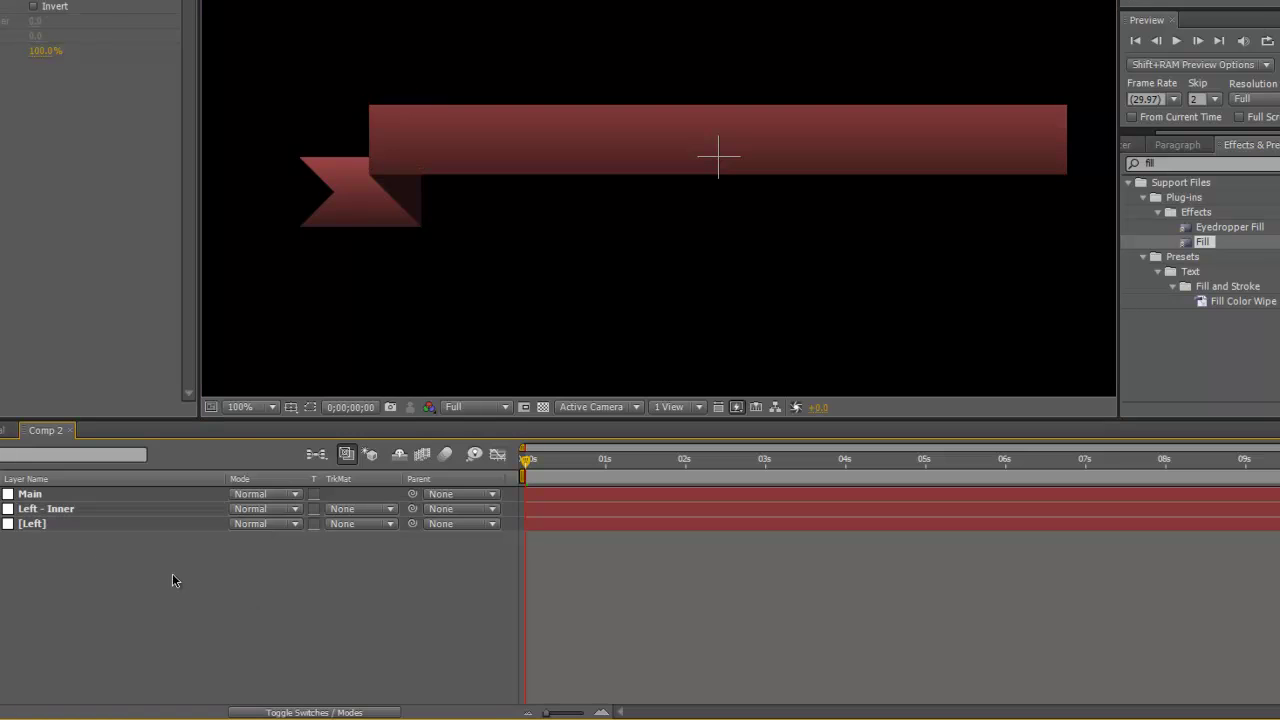
pyautogui.click(64, 526)
pyautogui.click(55, 497)
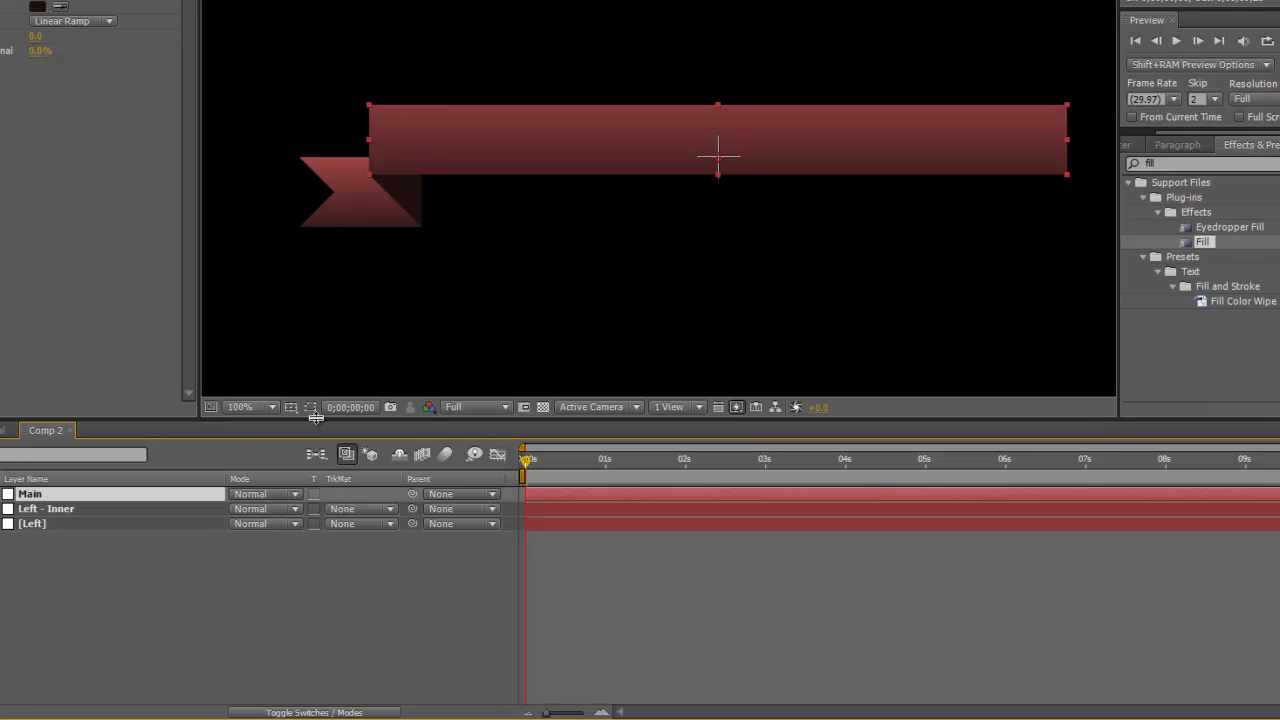
pyautogui.hotkey('ctrl', 'd')
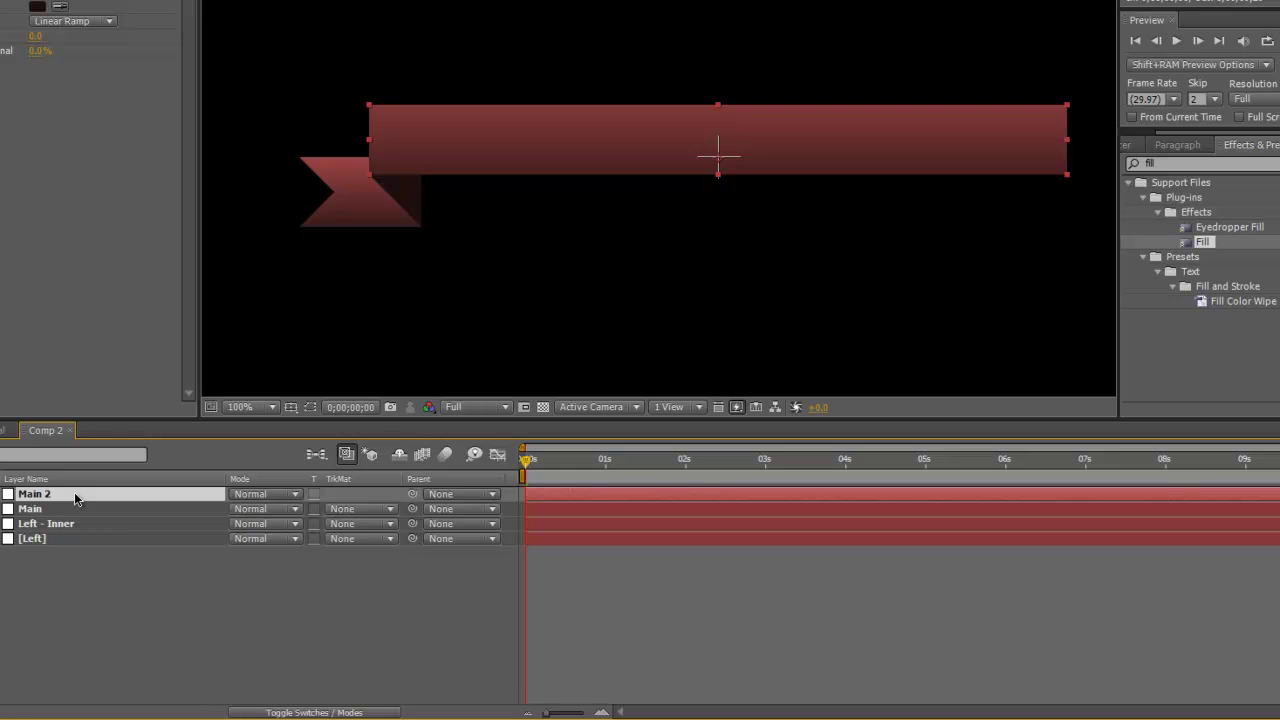
pyautogui.press('Return')
pyautogui.write('Main')
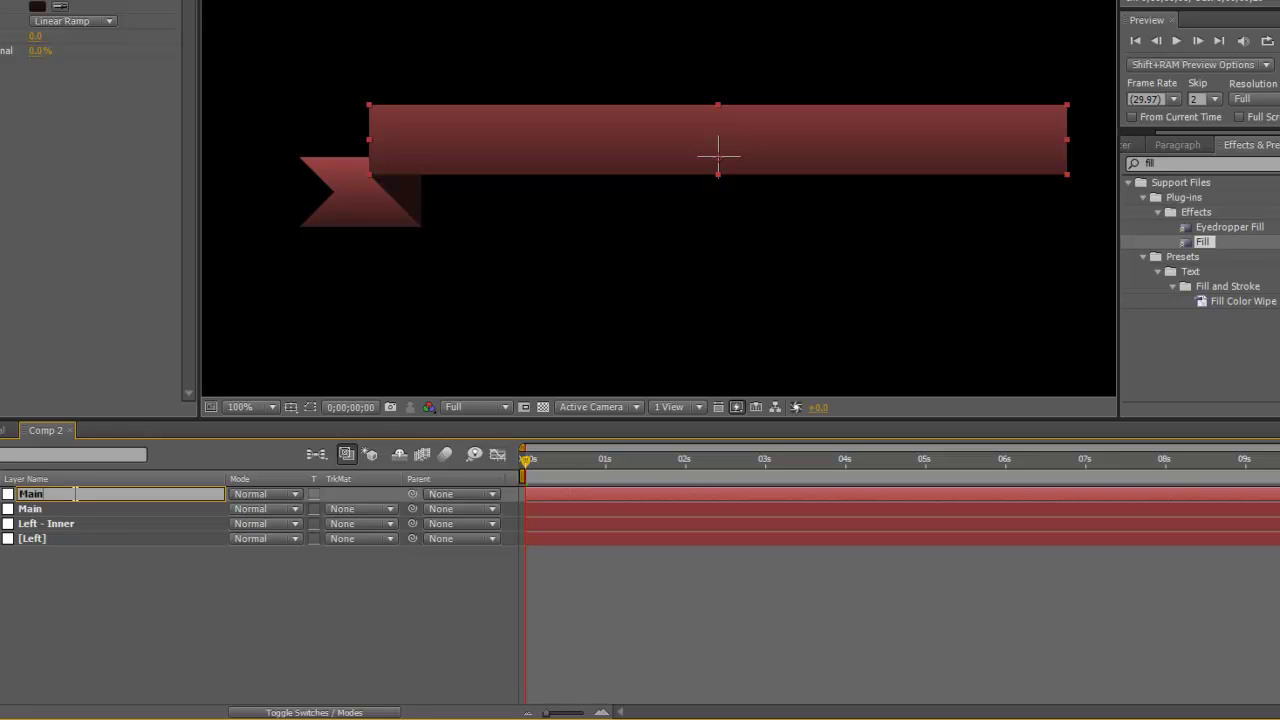
pyautogui.write(' - Stroke')
pyautogui.press('Return')
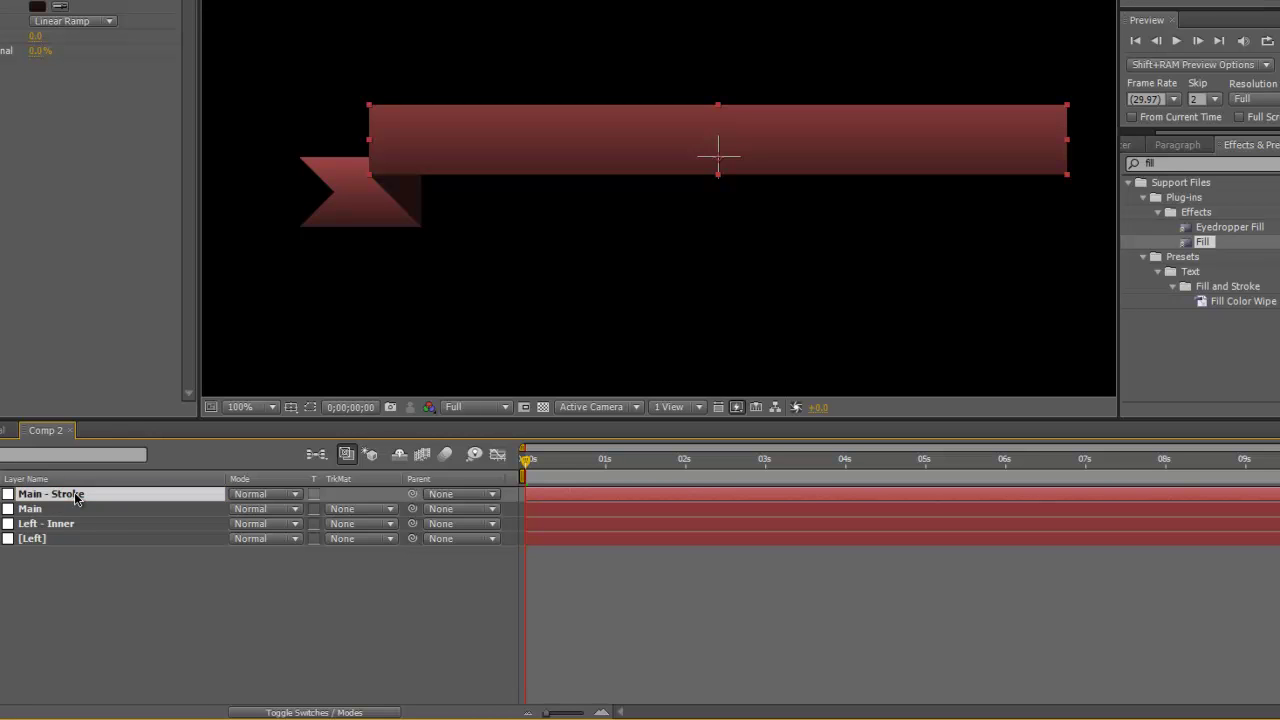
# Reveal the Main - Stroke layer's mask and apply the Stroke effect to the layer, then hide the mask outlines
pyautogui.click(311, 407)
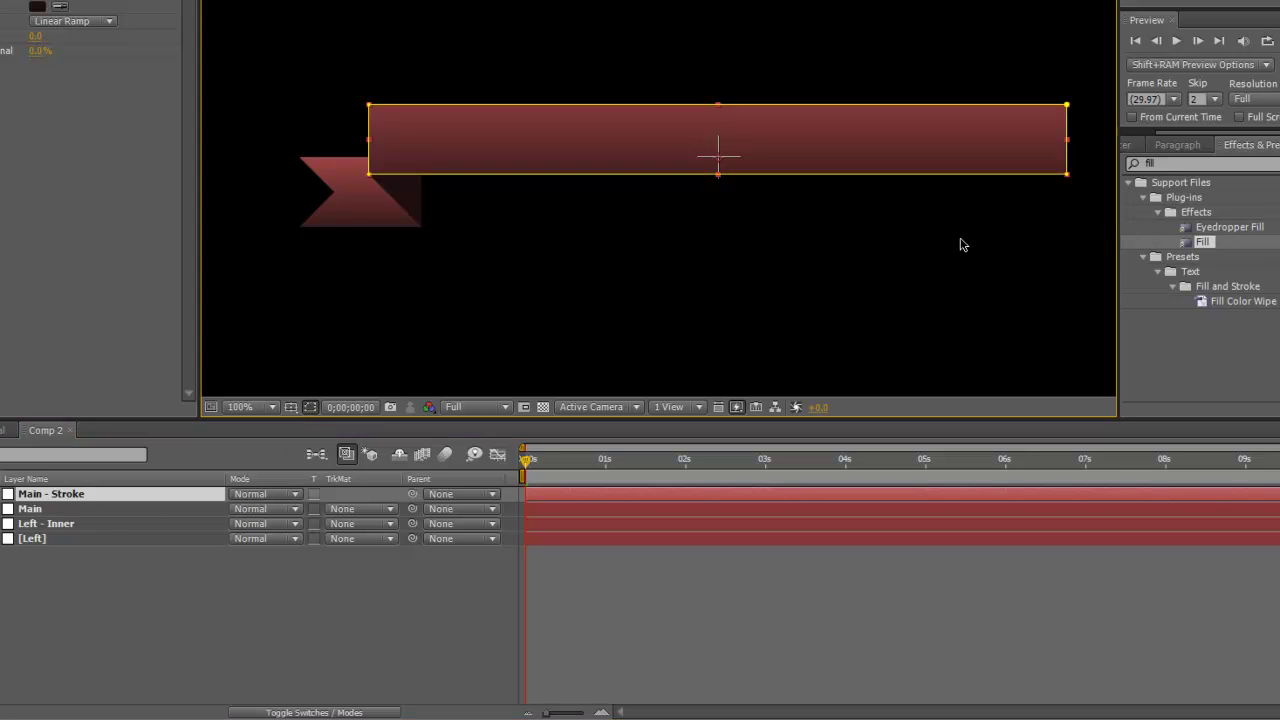
pyautogui.press('m')
pyautogui.moveTo(897, 266)
pyautogui.mouseDown()
pyautogui.moveTo(868, 249)
pyautogui.moveTo(862, 275)
pyautogui.mouseUp()
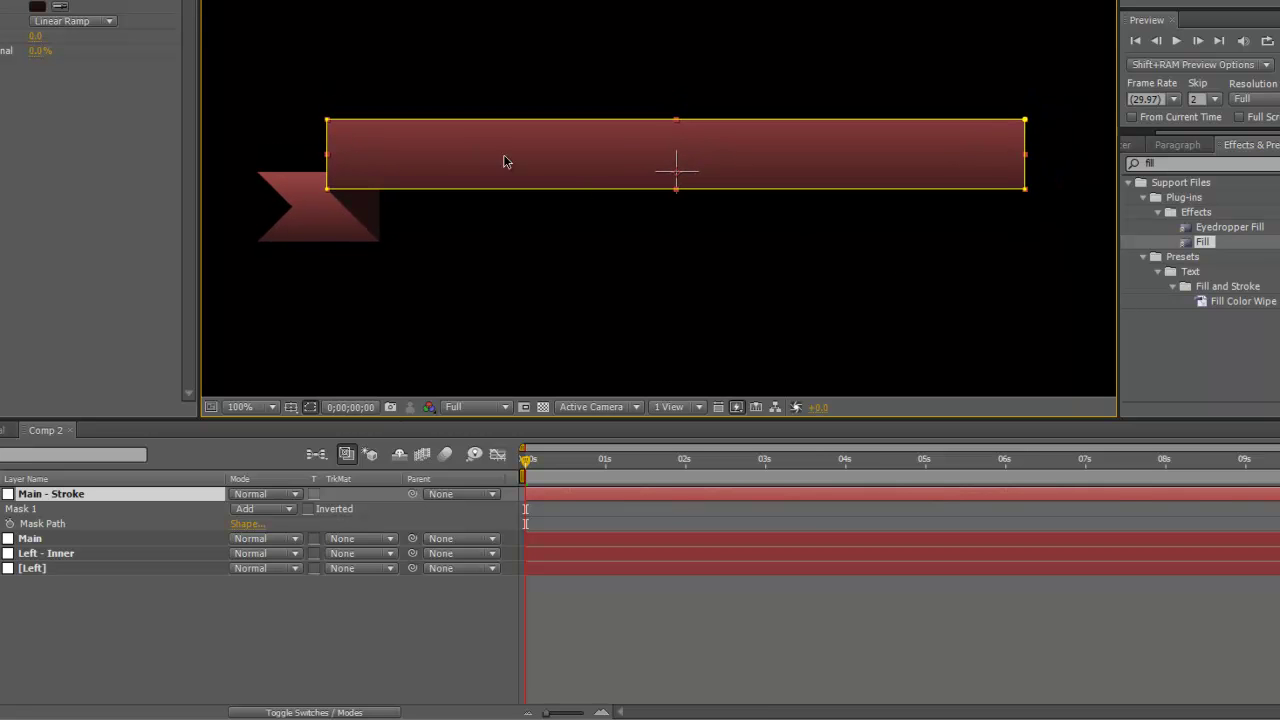
pyautogui.doubleClick(1199, 165)
pyautogui.write('stroke')
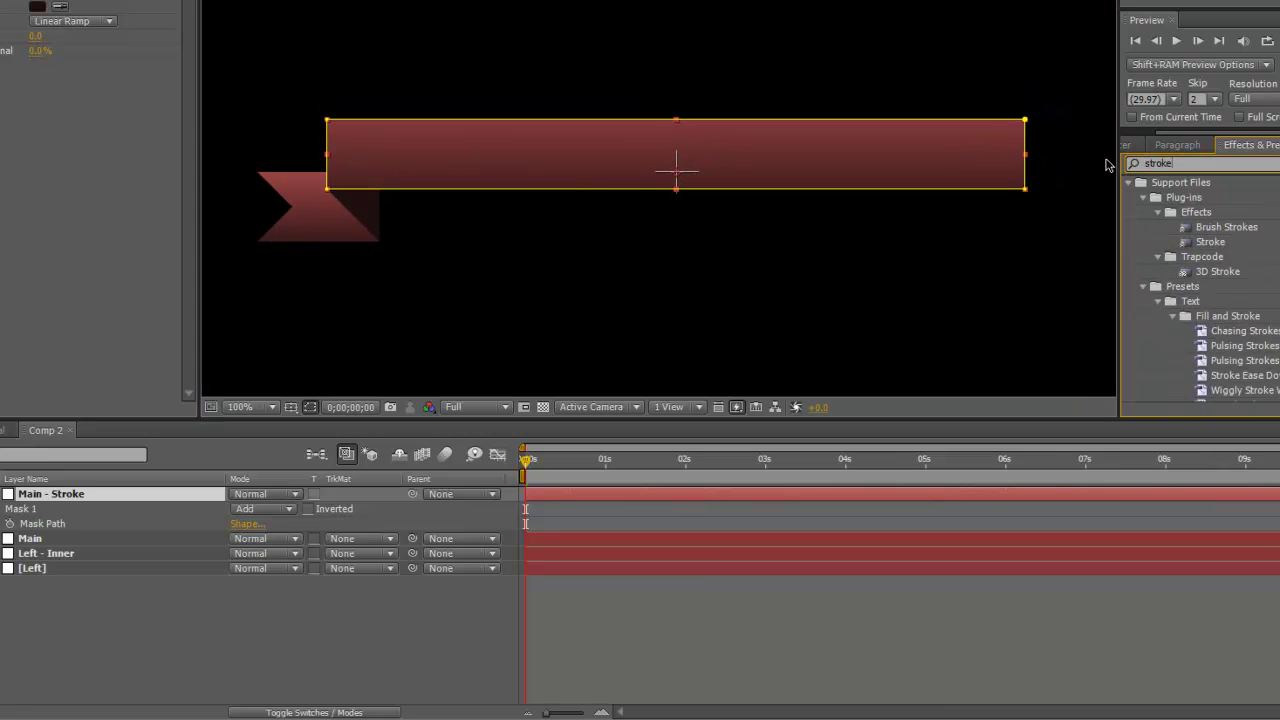
pyautogui.doubleClick(1210, 242)
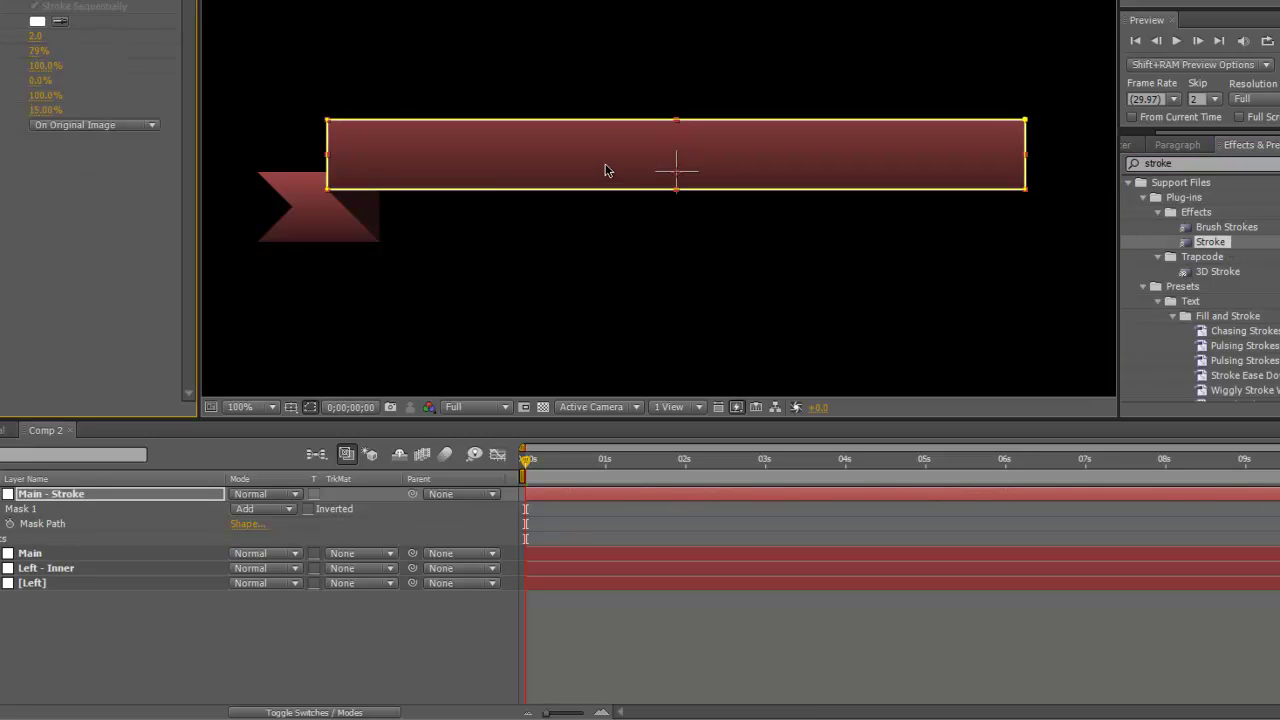
pyautogui.click(310, 407)
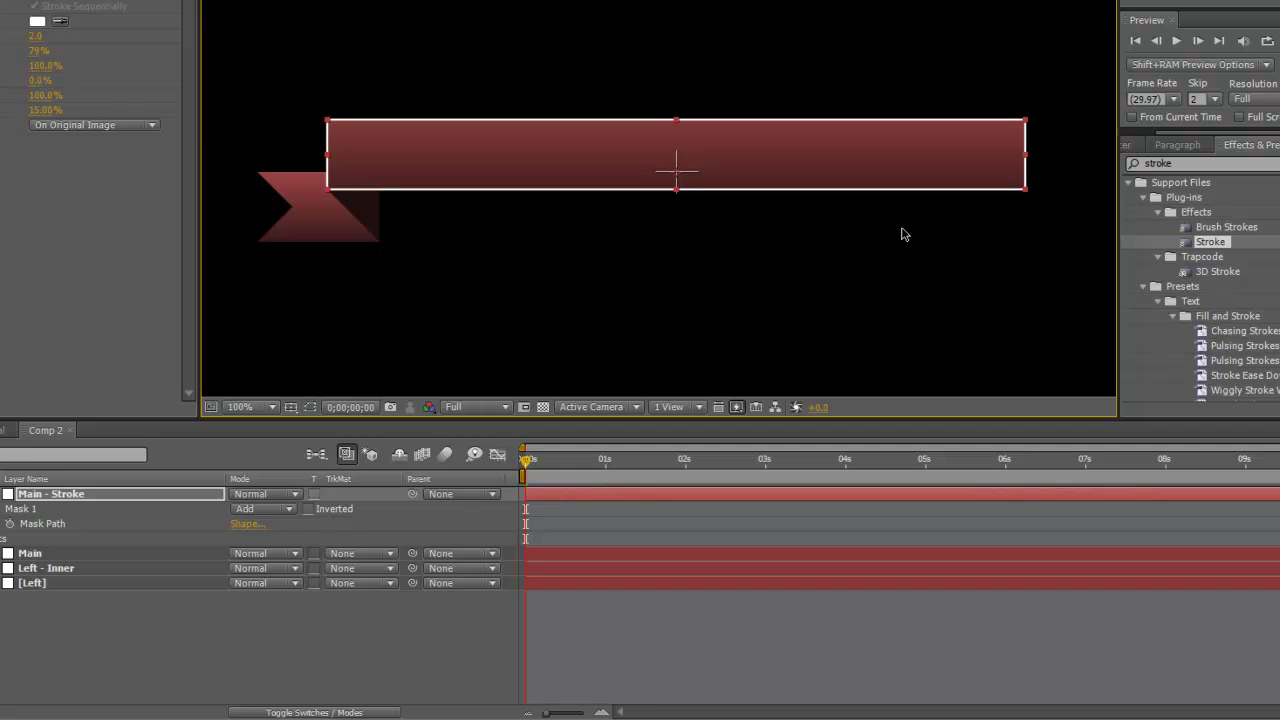
pyautogui.click(382, 660)
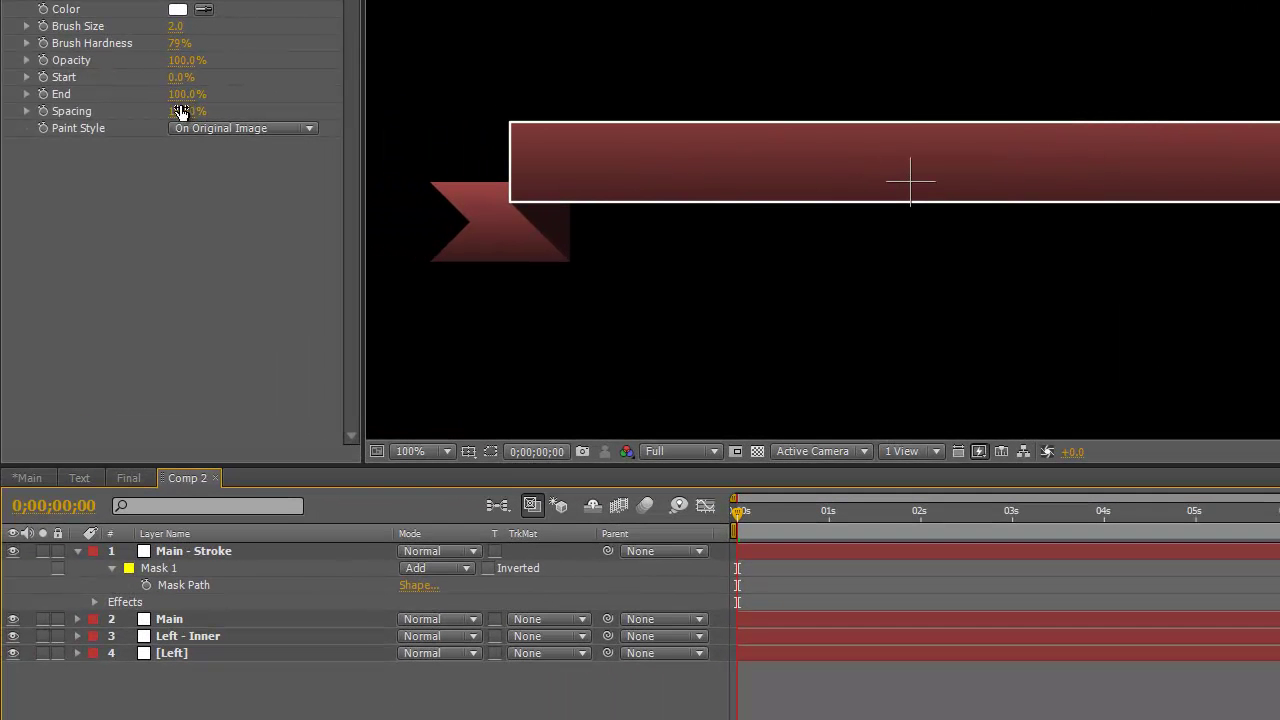
# Duplicate Mask 1 on the Main - Stroke layer
pyautogui.moveTo(161, 96)
pyautogui.mouseDown()
pyautogui.moveTo(140, 96)
pyautogui.moveTo(199, 97)
pyautogui.mouseUp()
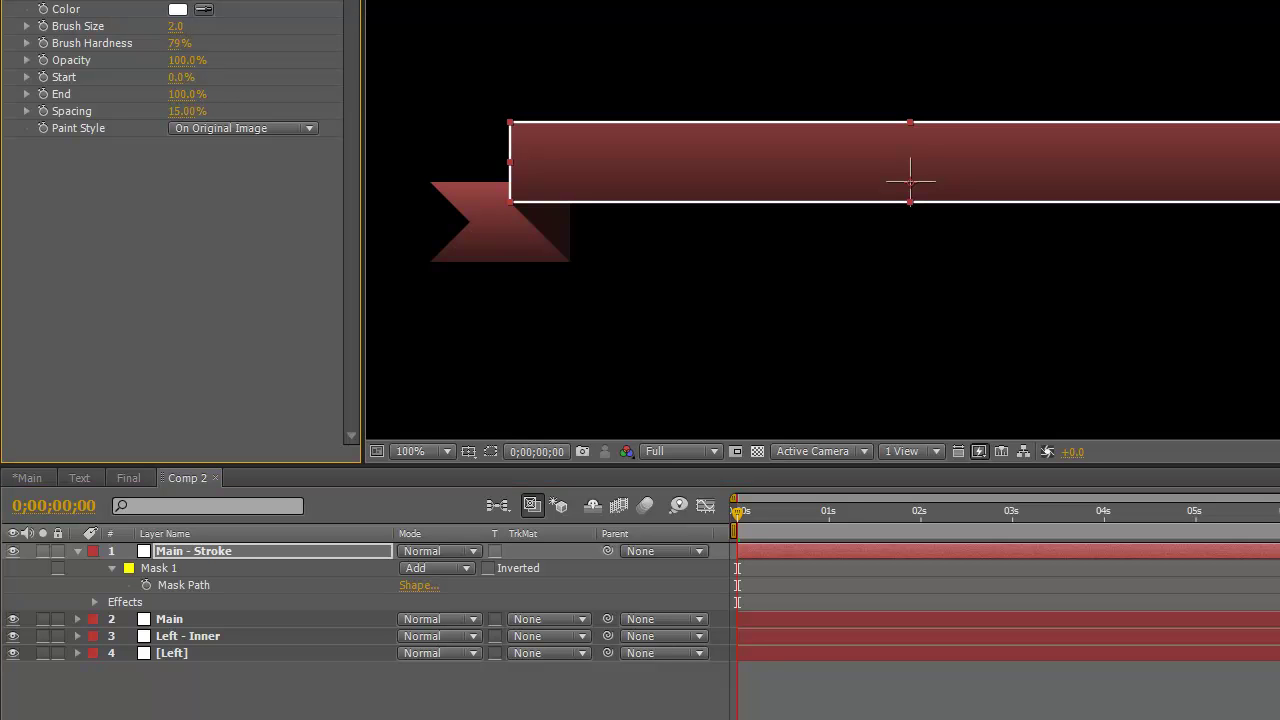
pyautogui.click(186, 569)
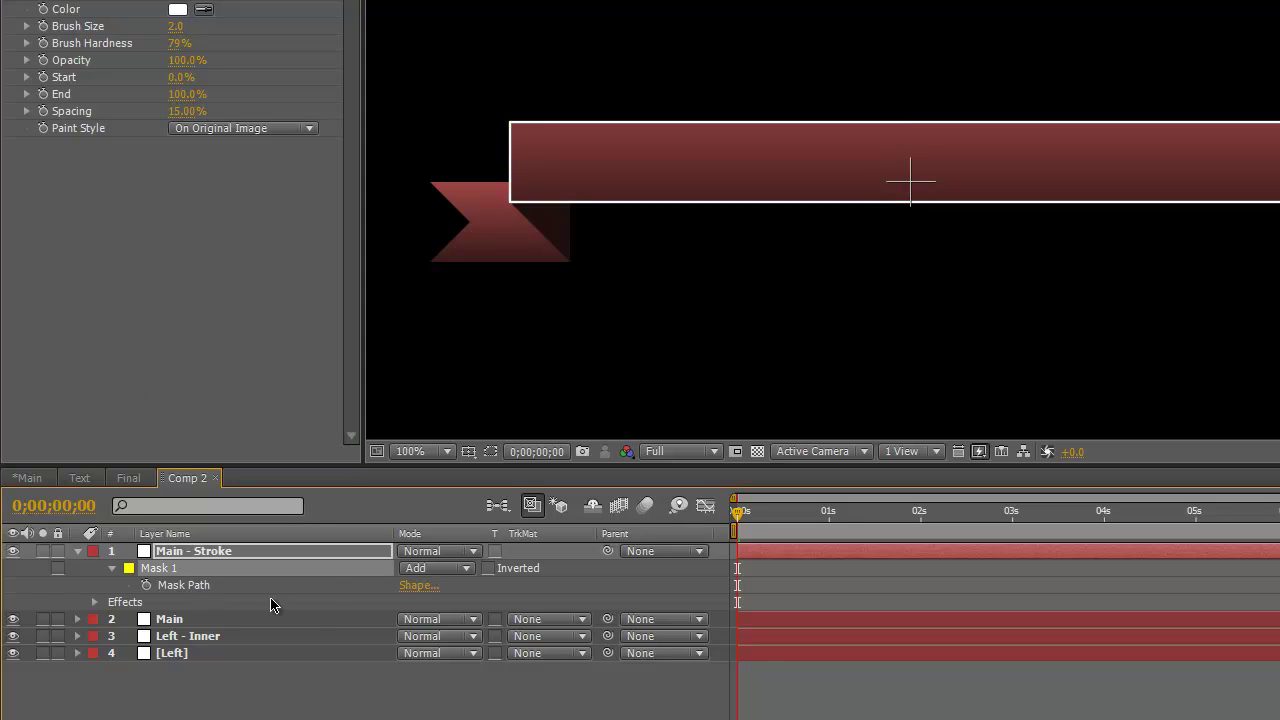
pyautogui.hotkey('ctrl', 'd')
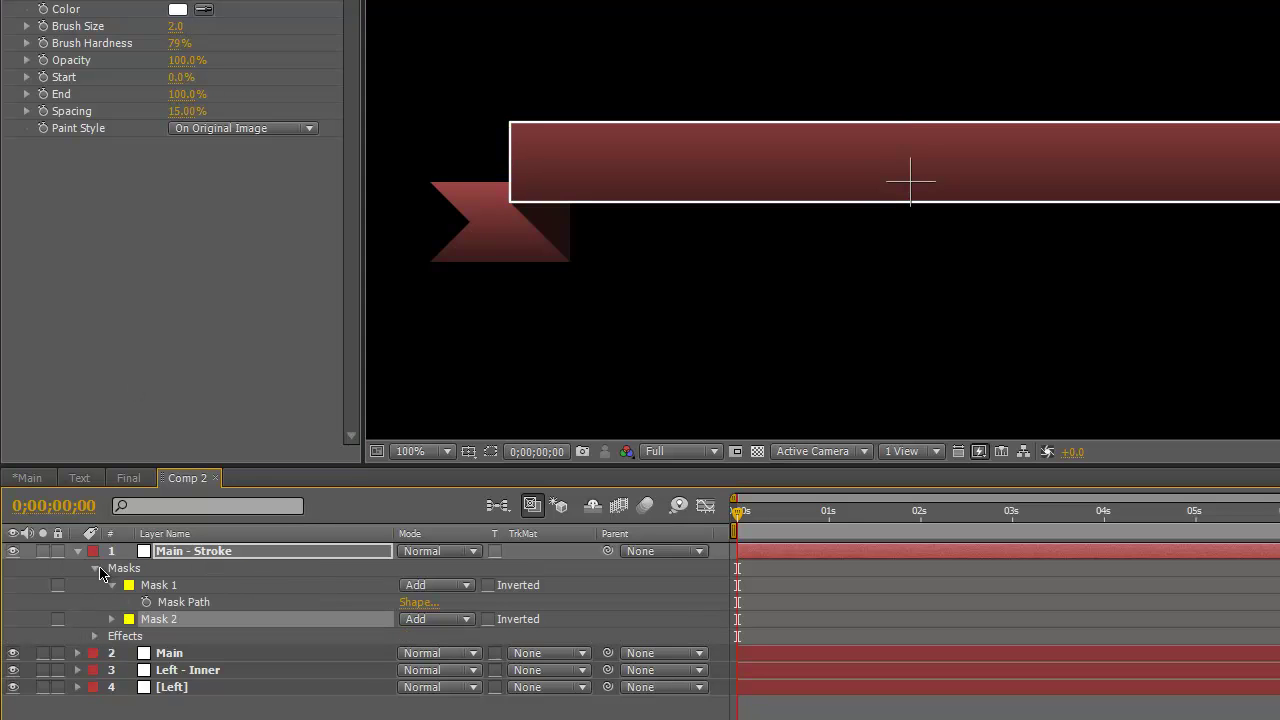
# Solo the Main - Stroke layer and set its stroke's paint style to On Transparent
pyautogui.click(42, 551)
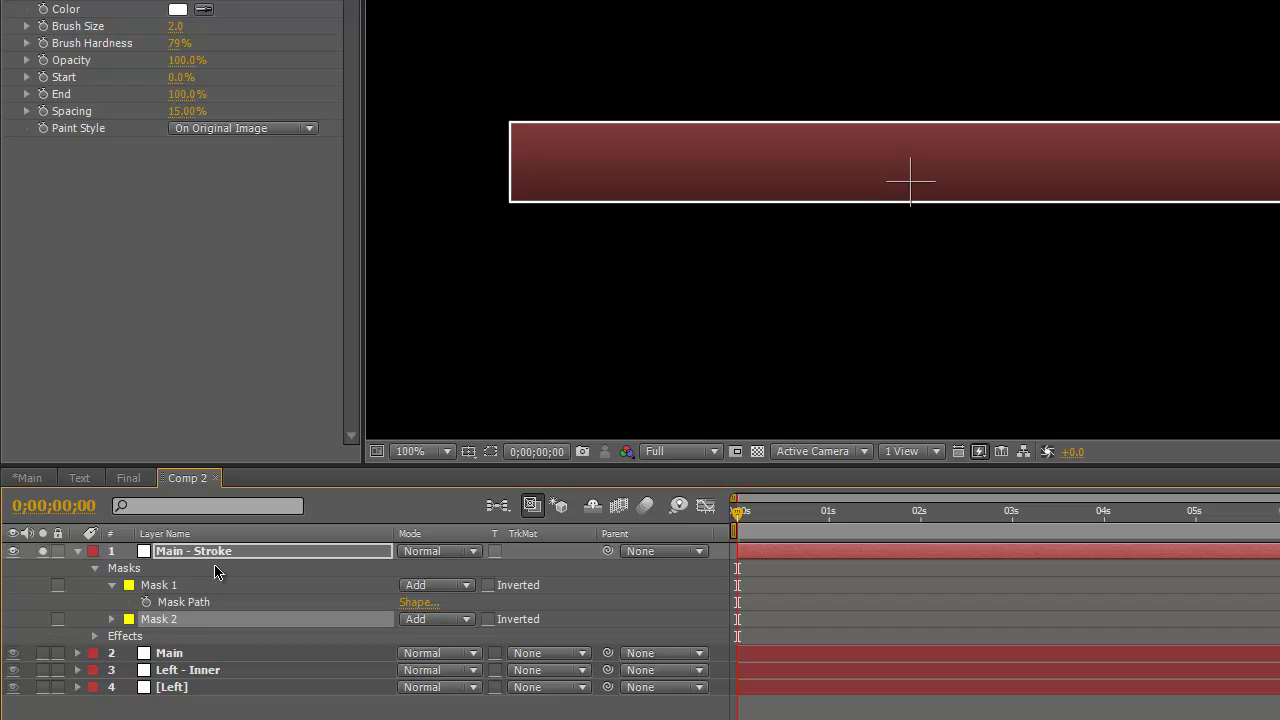
pyautogui.click(263, 131)
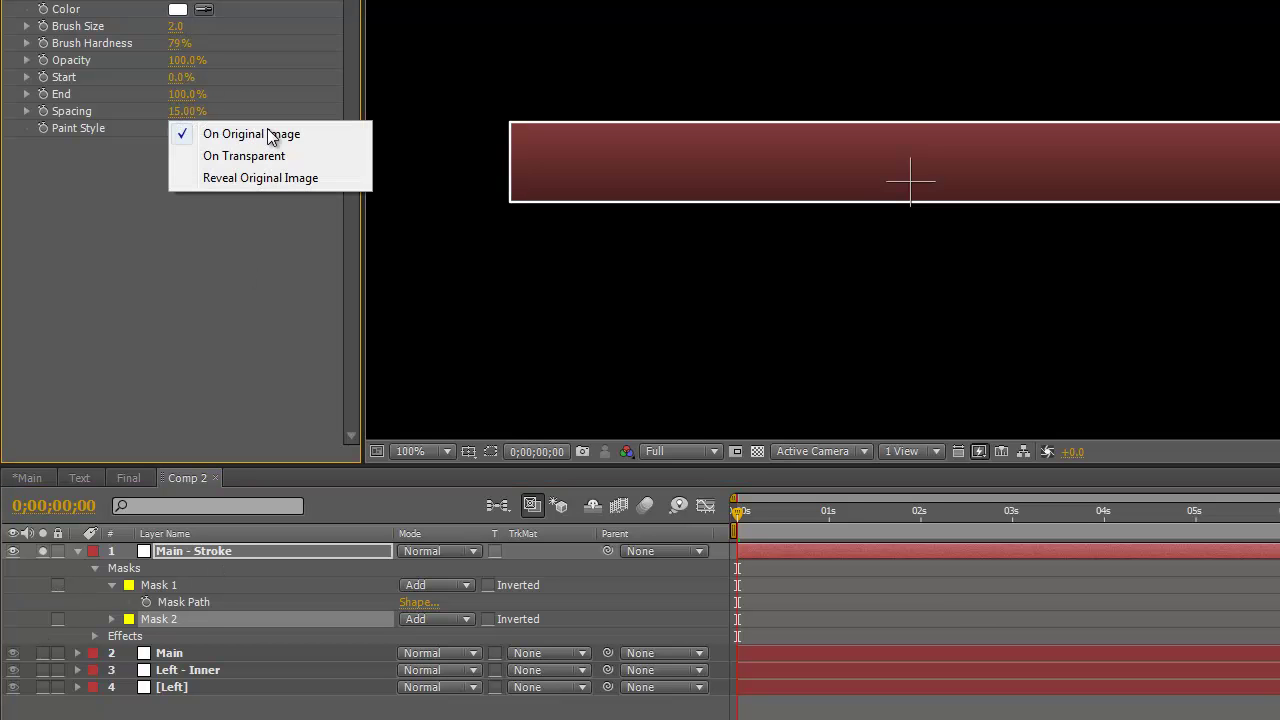
pyautogui.click(272, 156)
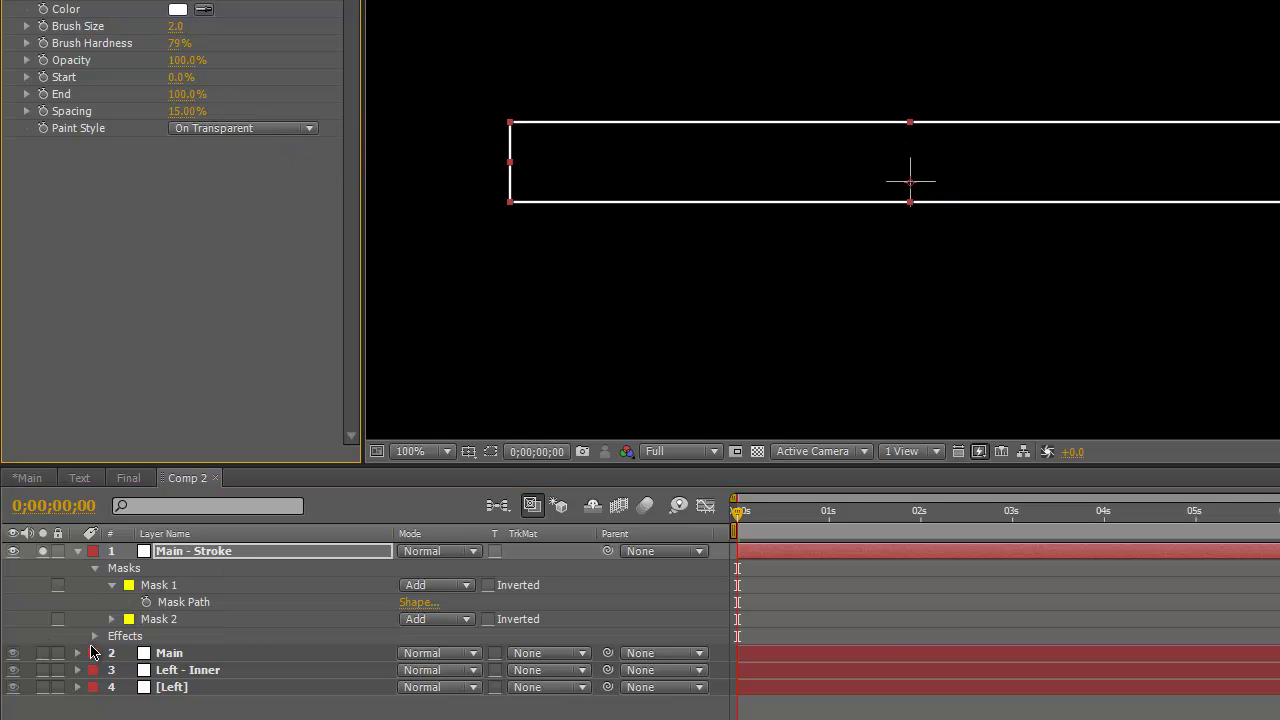
# Lock Mask 2 on the Main - Stroke layer and select Mask 1 with the mask outlines shown
pyautogui.click(57, 619)
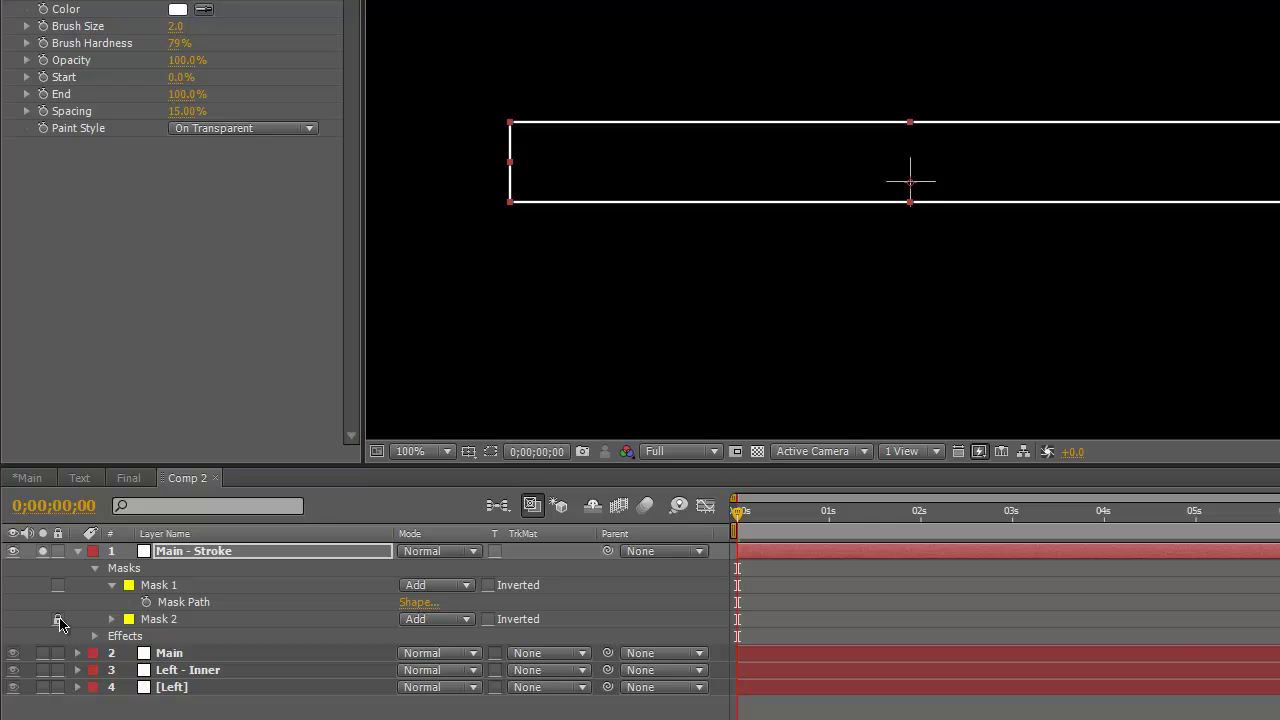
pyautogui.click(162, 585)
pyautogui.click(491, 452)
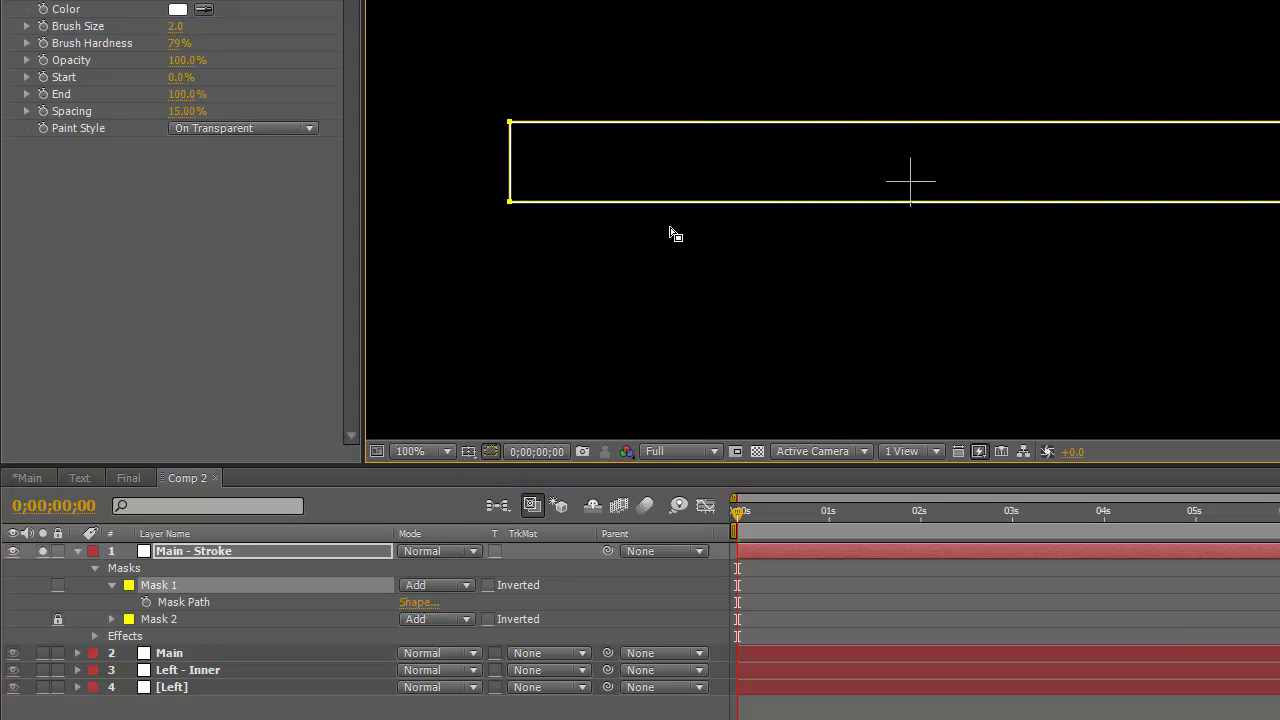
pyautogui.click(806, 277)
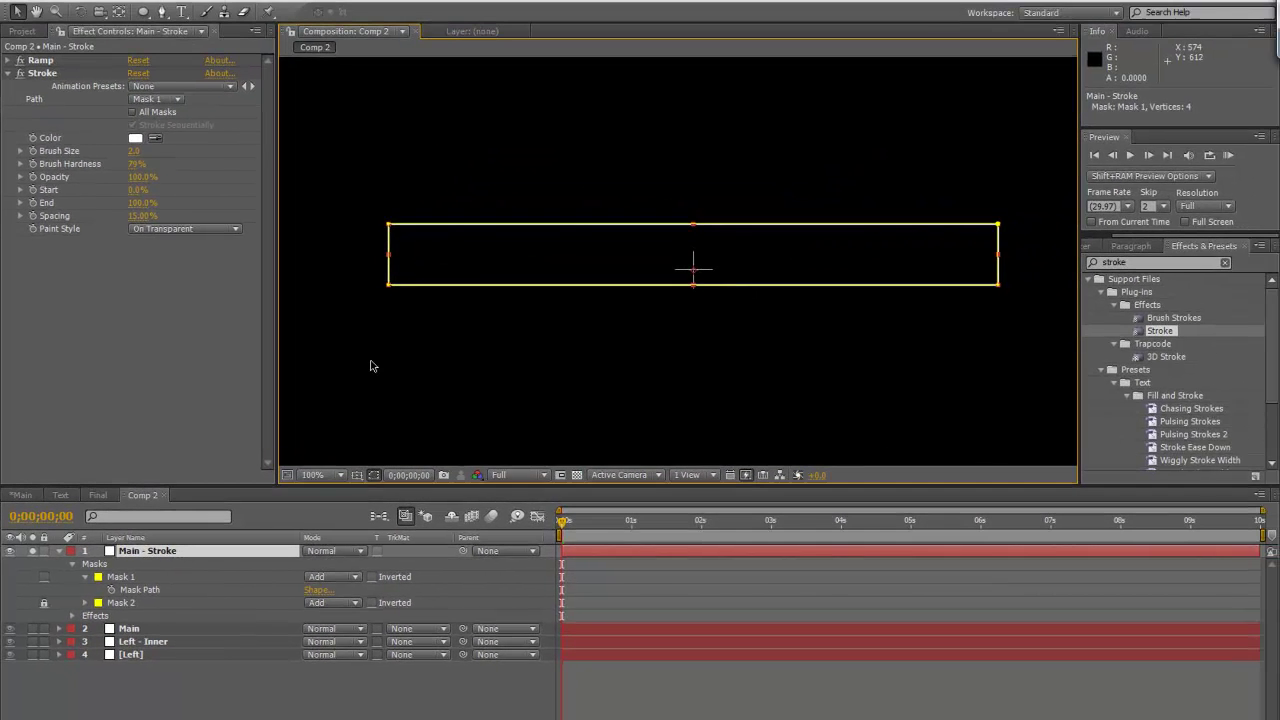
# Open Mask 1's closed path along its bottom edge
pyautogui.click(391, 287)
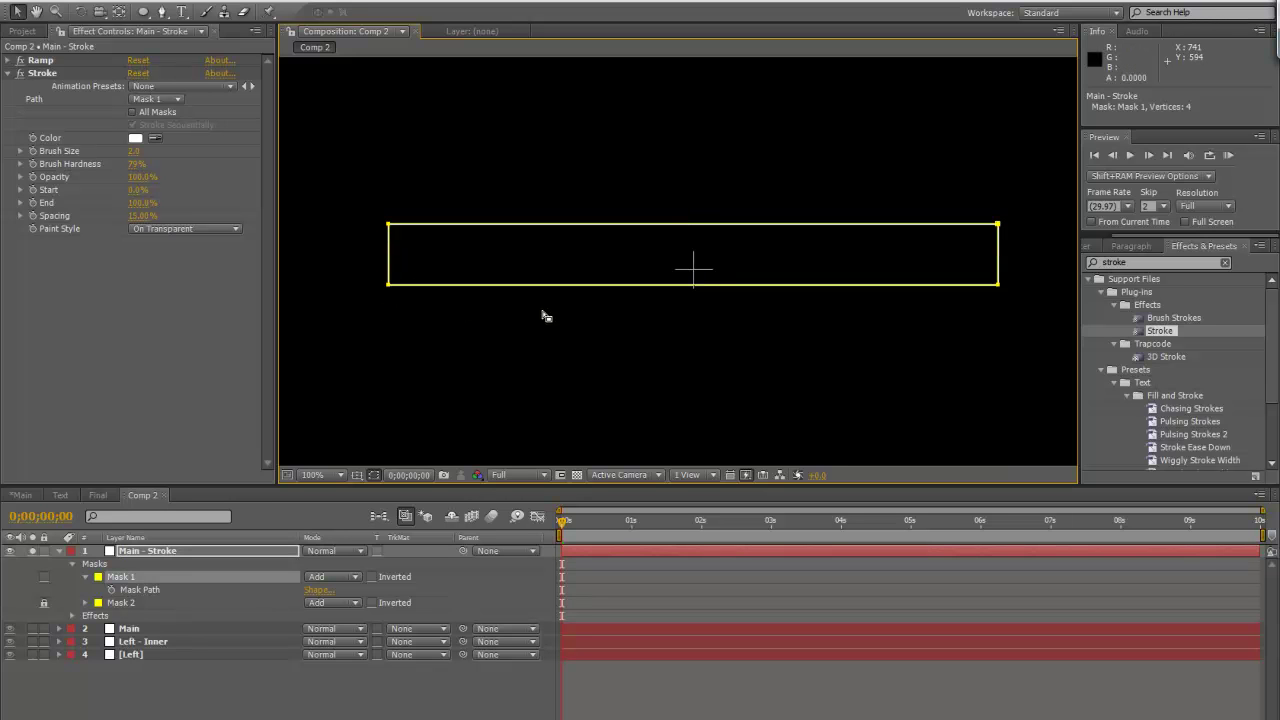
pyautogui.click(998, 286)
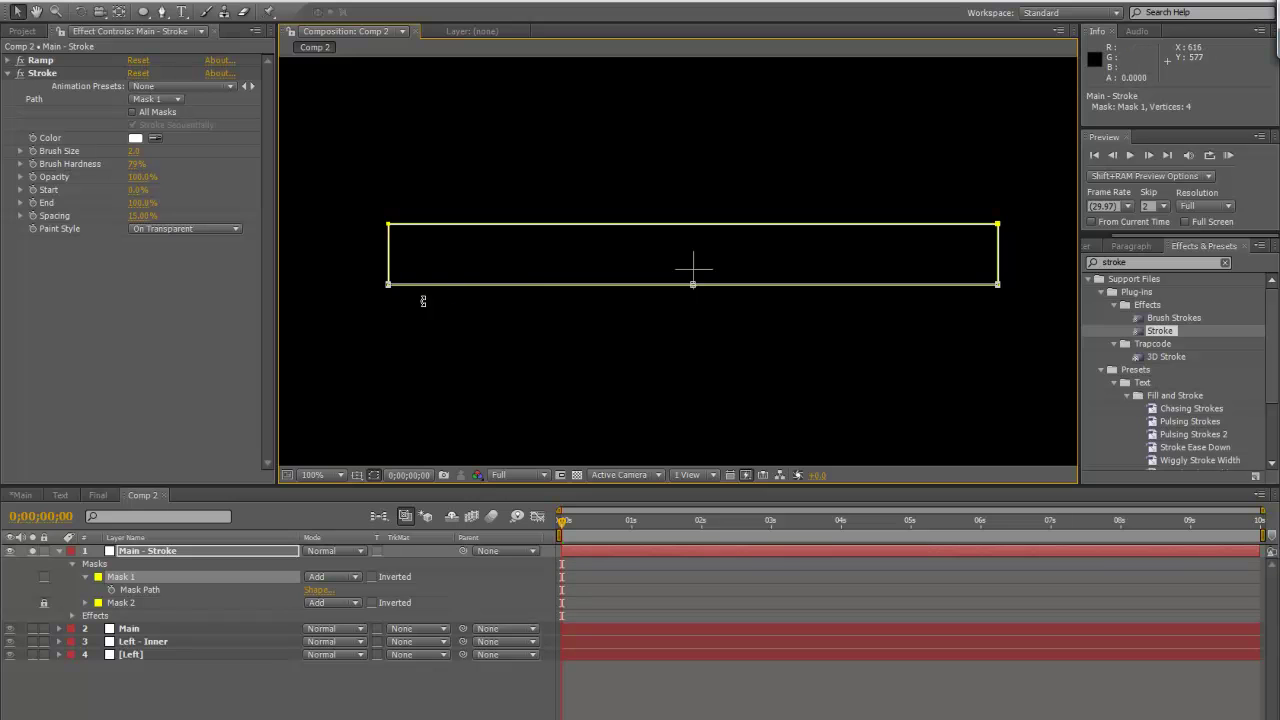
pyautogui.click(162, 3)
pyautogui.moveTo(365, 110)
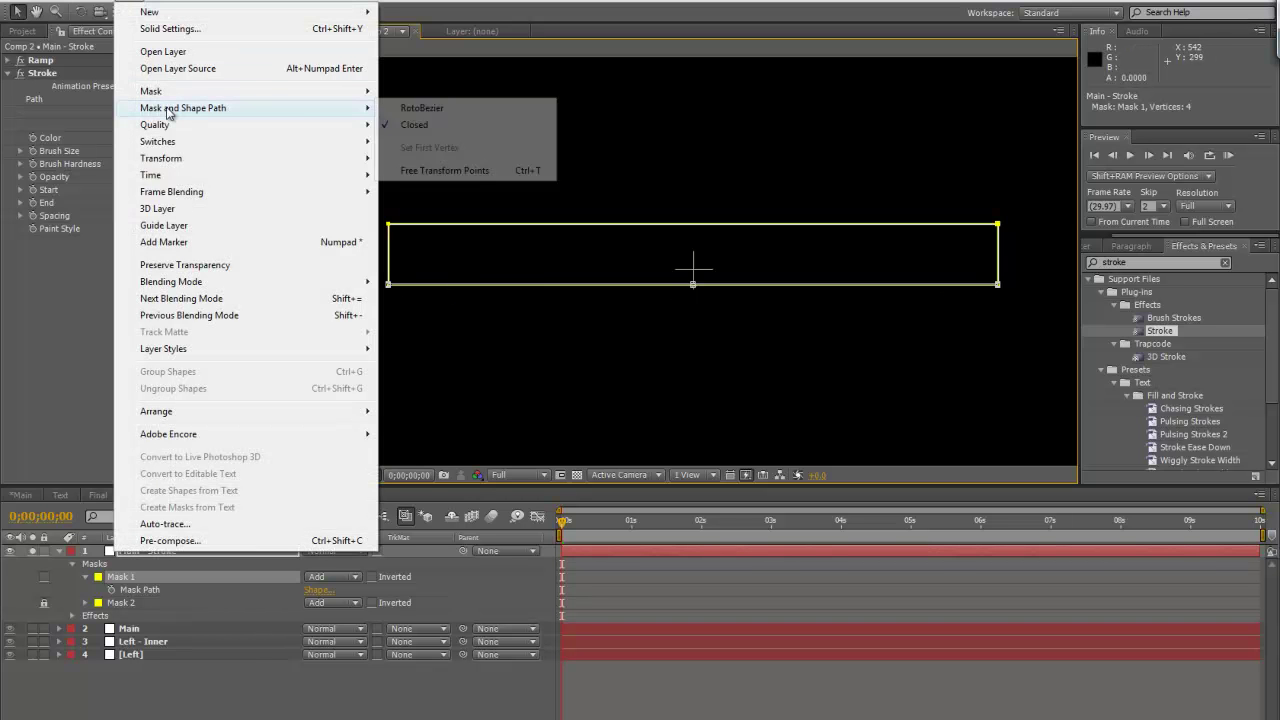
pyautogui.click(405, 127)
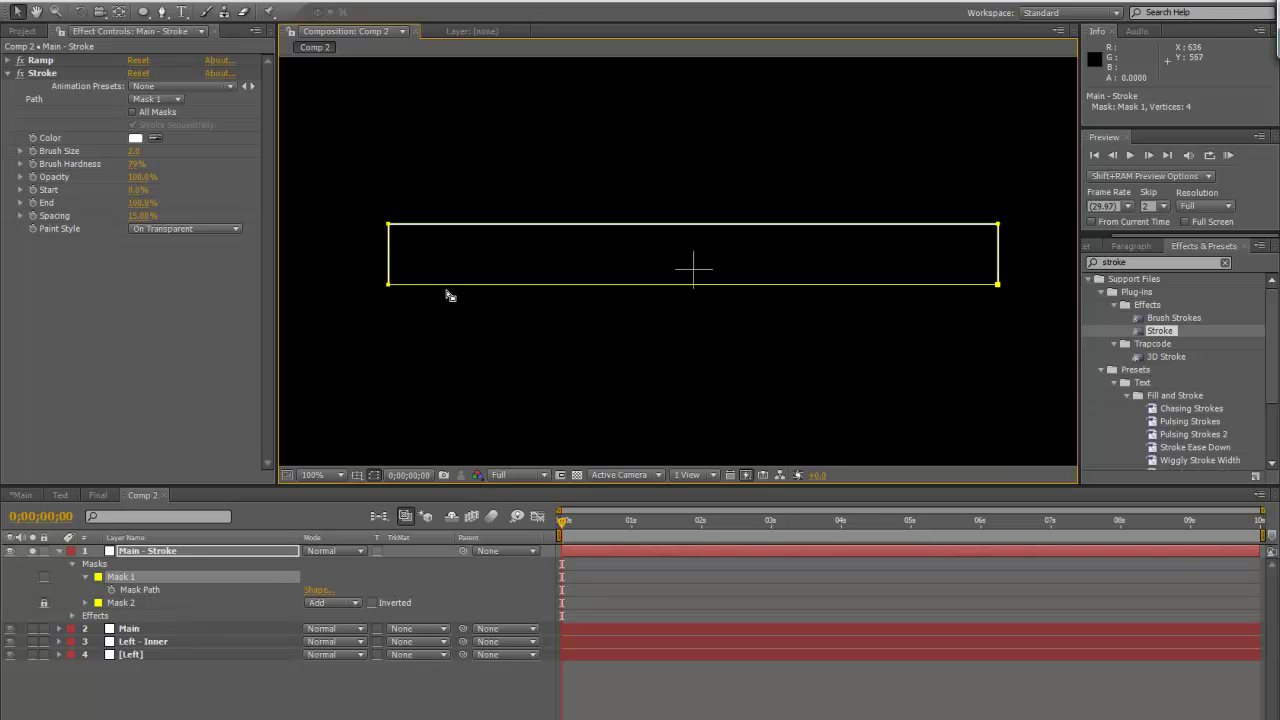
# Delete Mask 1's two bottom vertices, leaving only its top edge
pyautogui.click(406, 314)
pyautogui.click(391, 286)
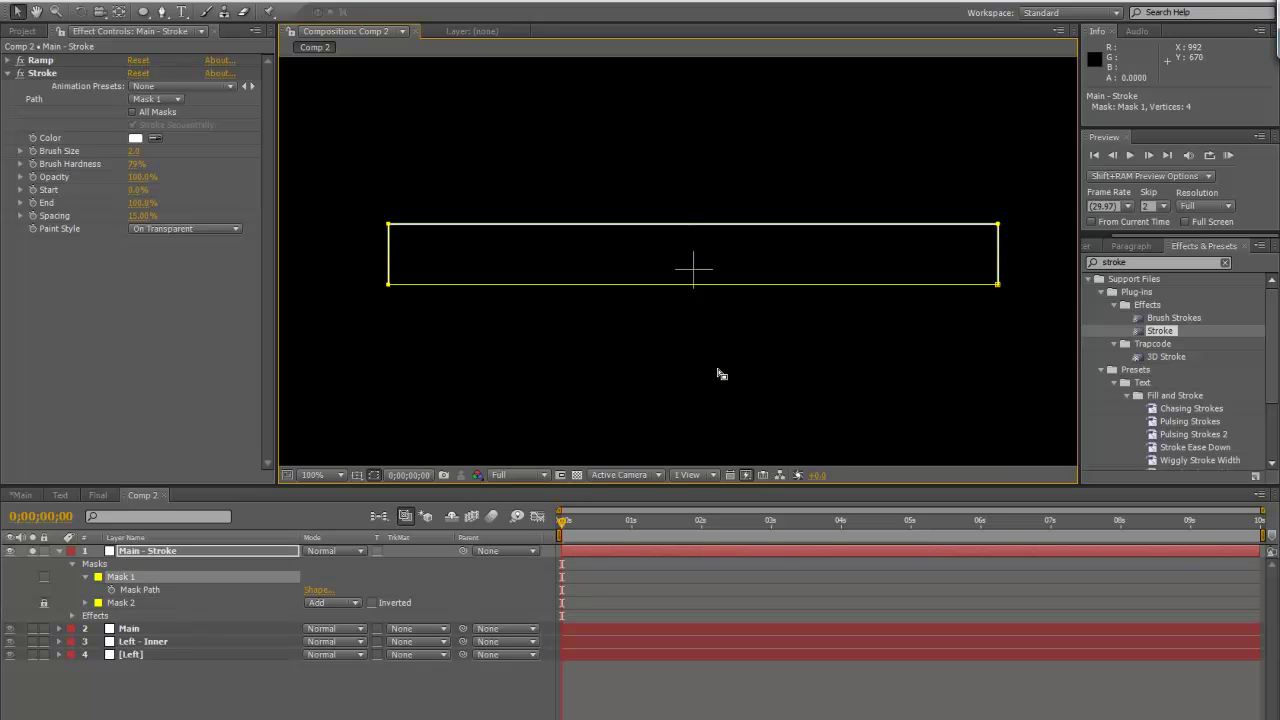
pyautogui.click(1005, 292)
pyautogui.press('Delete')
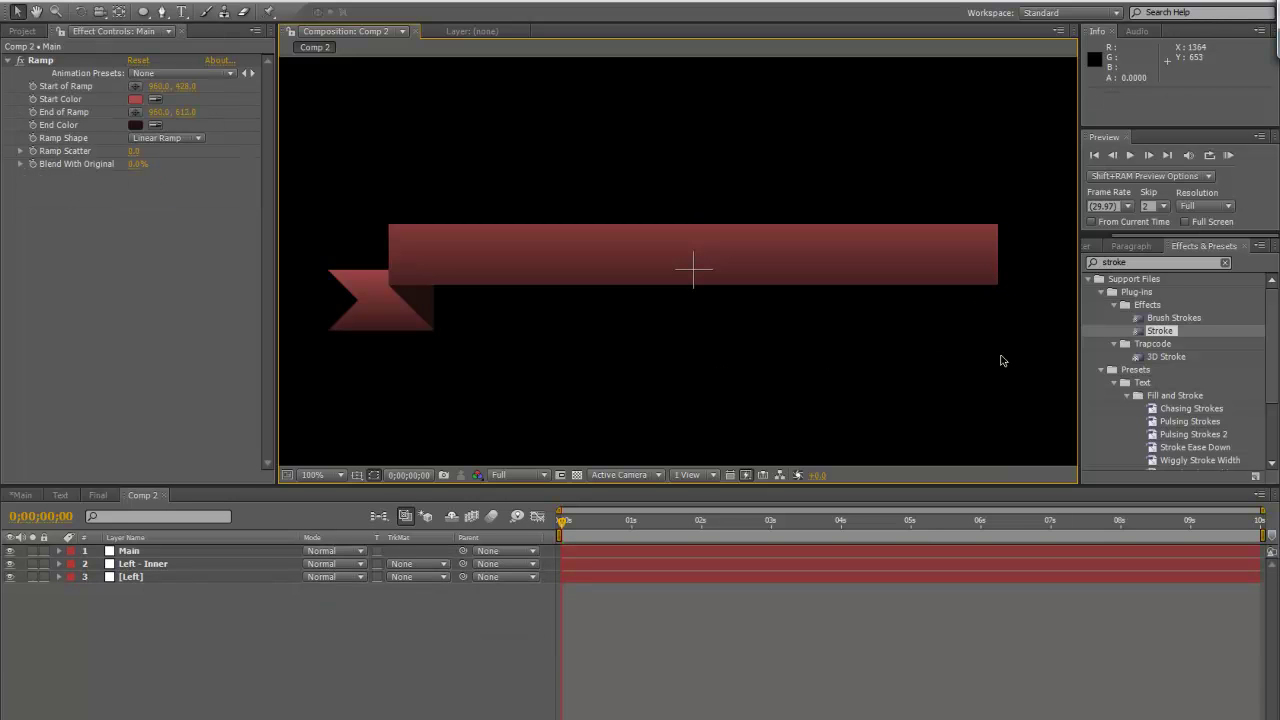
pyautogui.hotkey('ctrl', 'z')
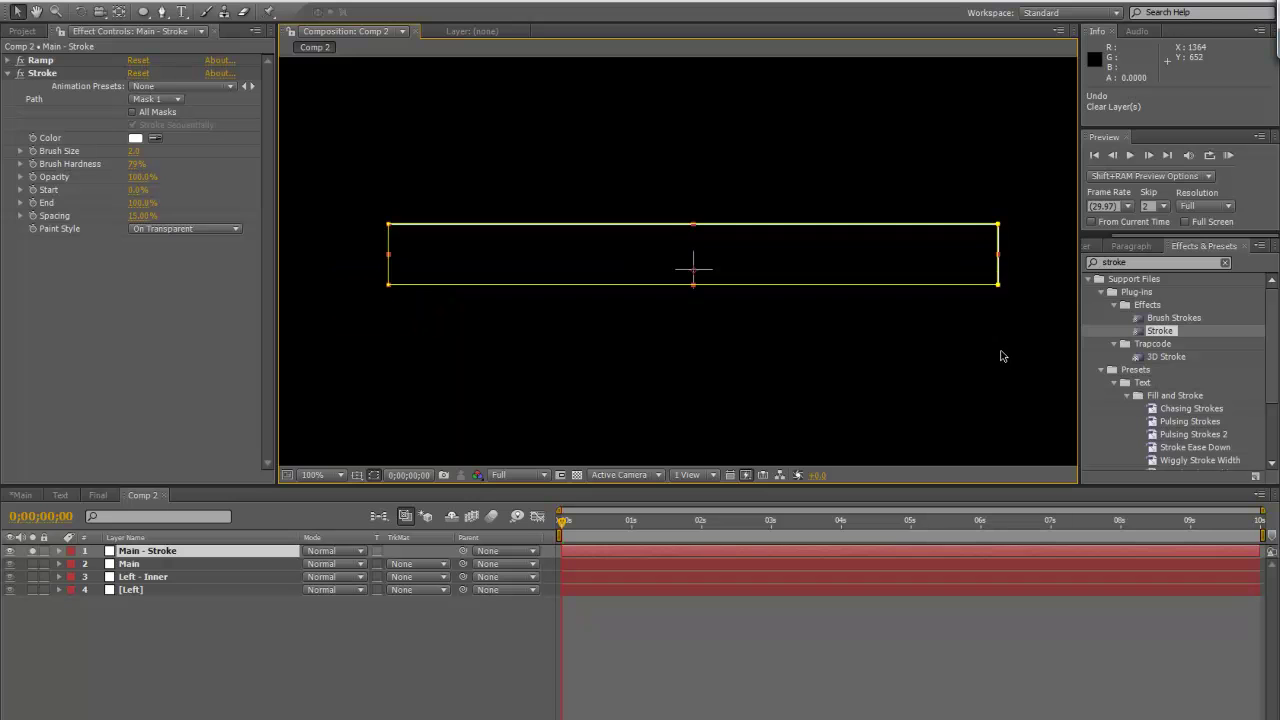
pyautogui.click(998, 287)
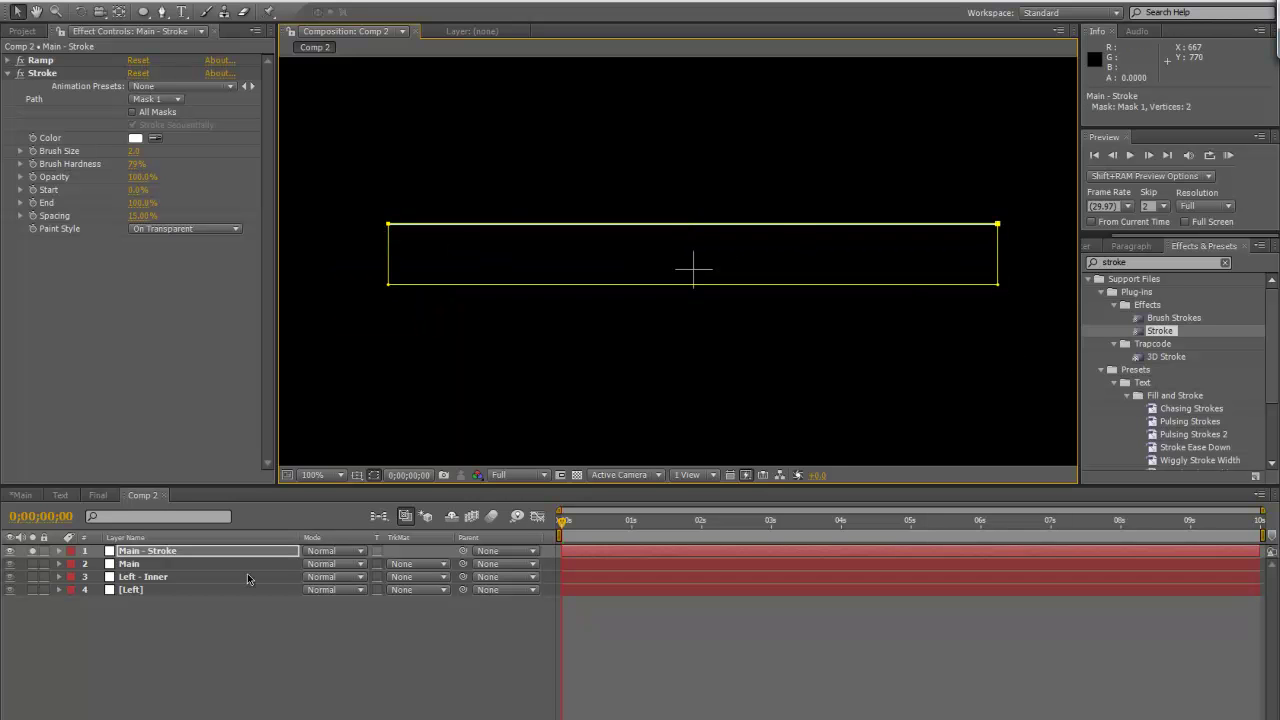
# Lock Mask 1 and unlock Mask 2 on the Main - Stroke layer for editing
pyautogui.press('m')
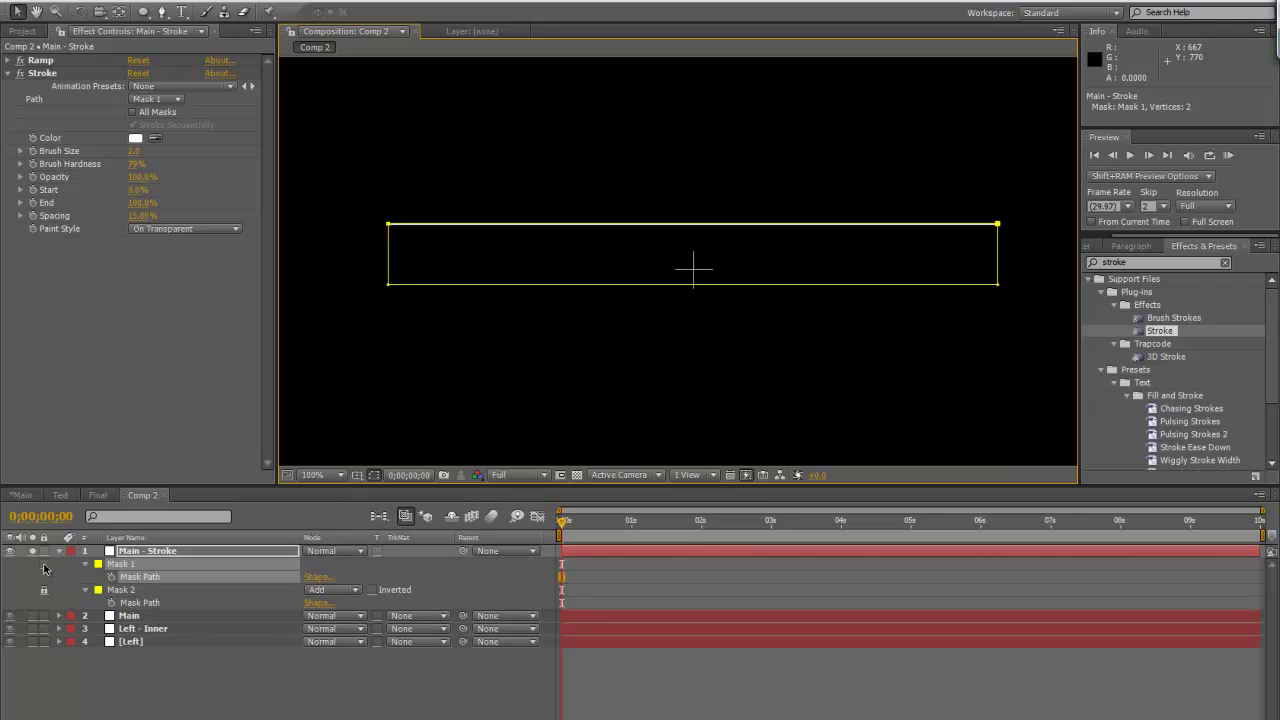
pyautogui.click(43, 566)
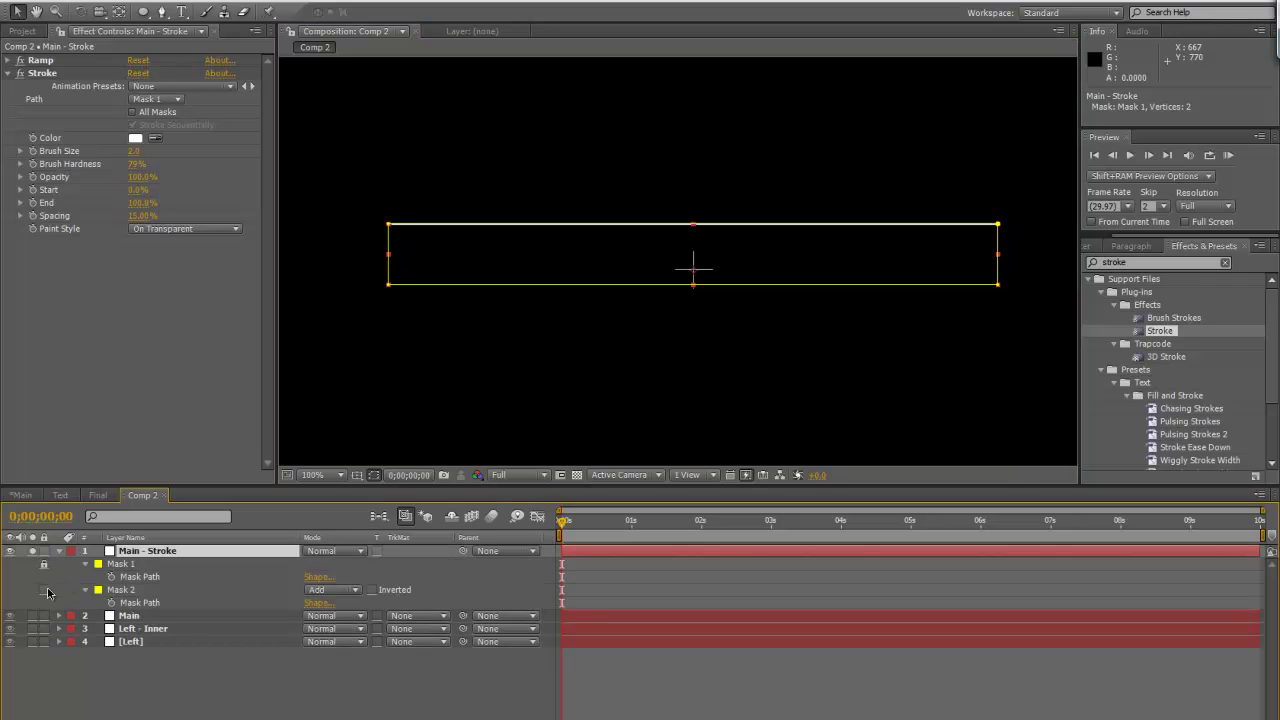
pyautogui.click(146, 592)
pyautogui.click(408, 241)
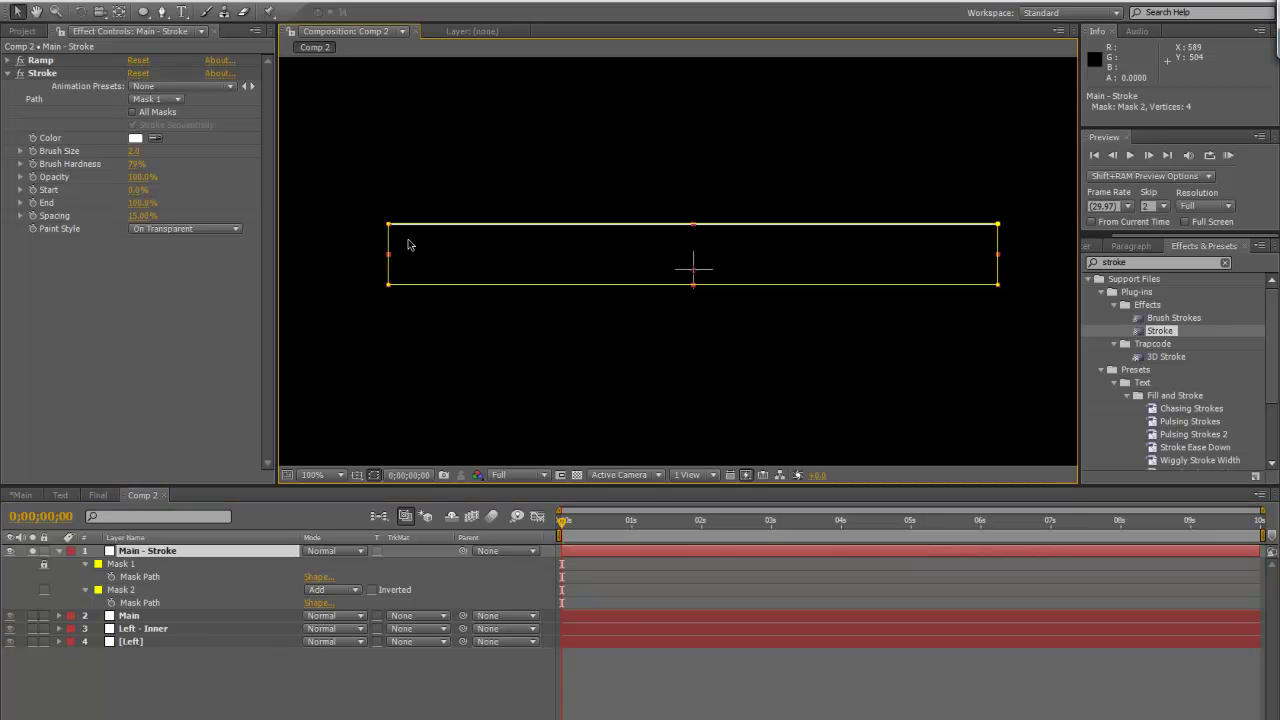
# Open Mask 2's closed path along its top edge
pyautogui.click(389, 225)
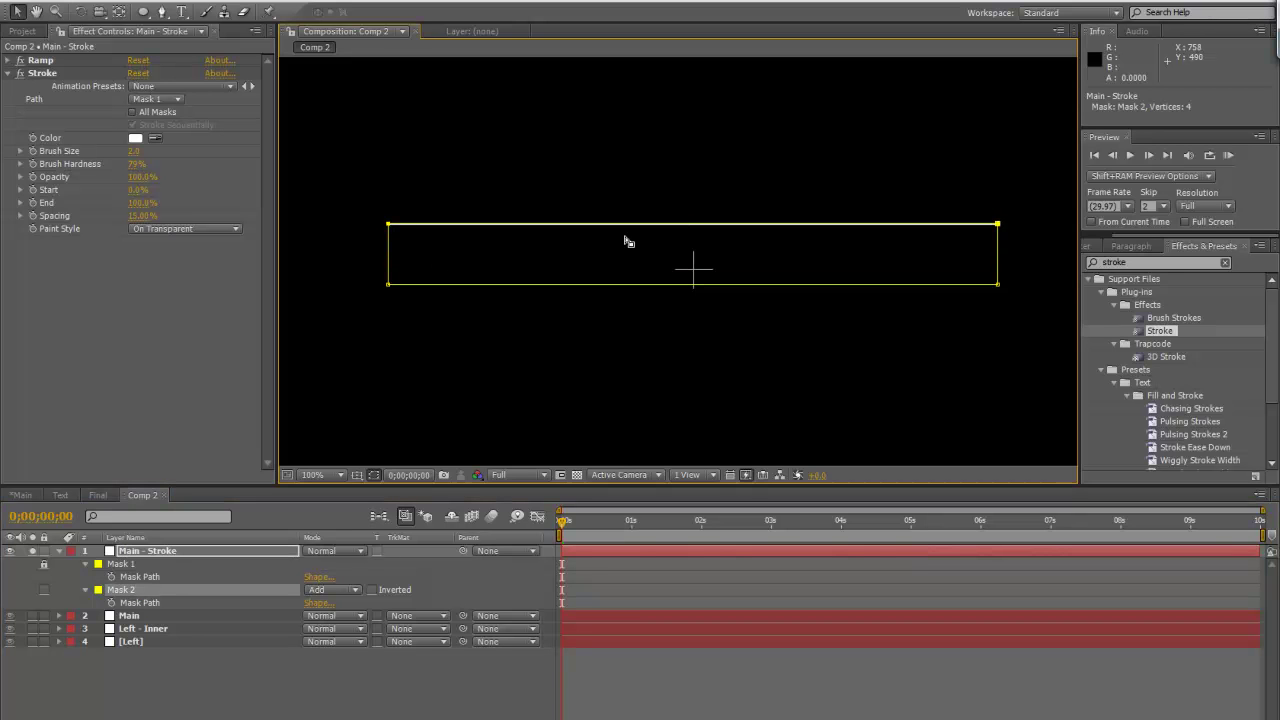
pyautogui.keyDown('shift'); pyautogui.click(998, 225); pyautogui.keyUp('shift')
pyautogui.doubleClick(998, 225)
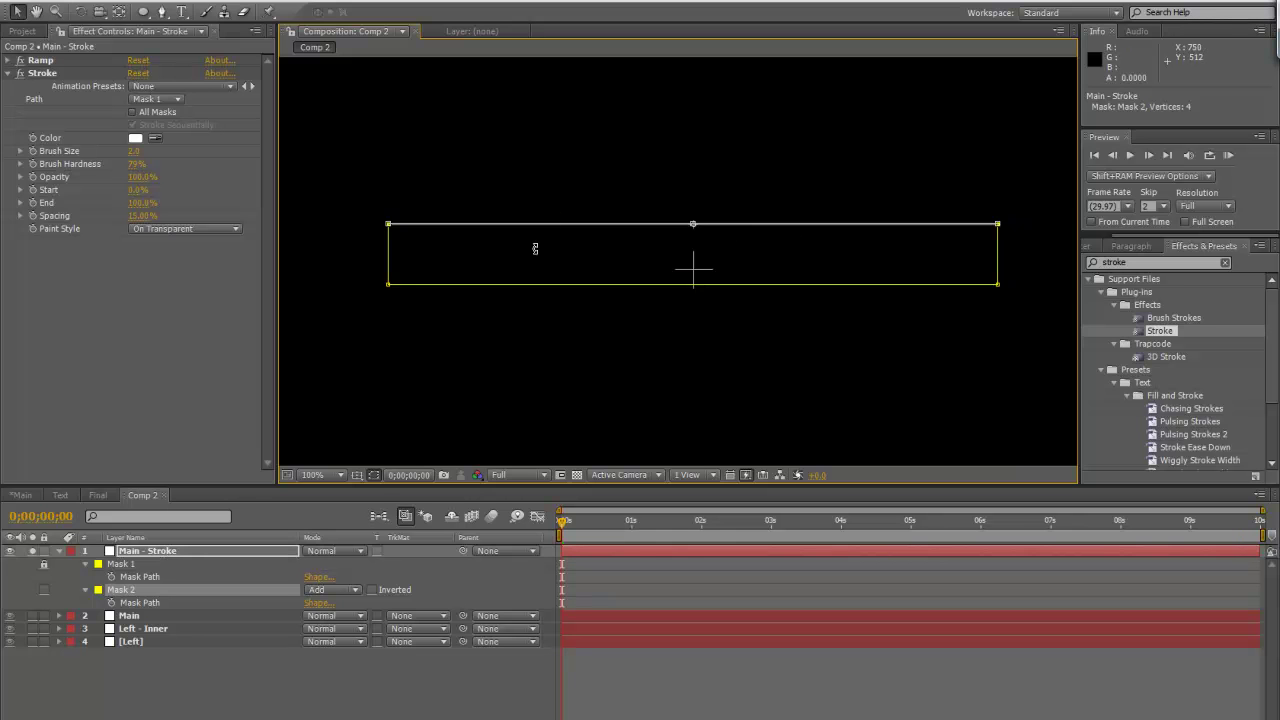
pyautogui.click(155, 3)
pyautogui.moveTo(165, 112)
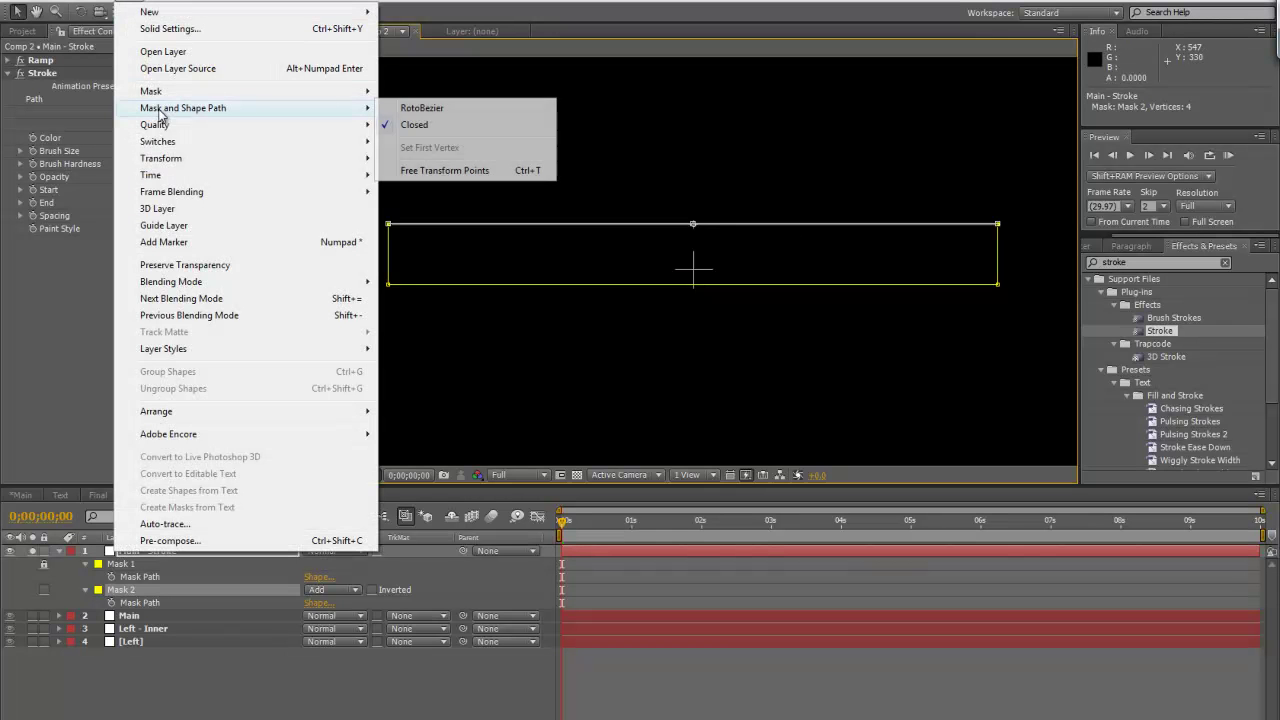
pyautogui.click(447, 131)
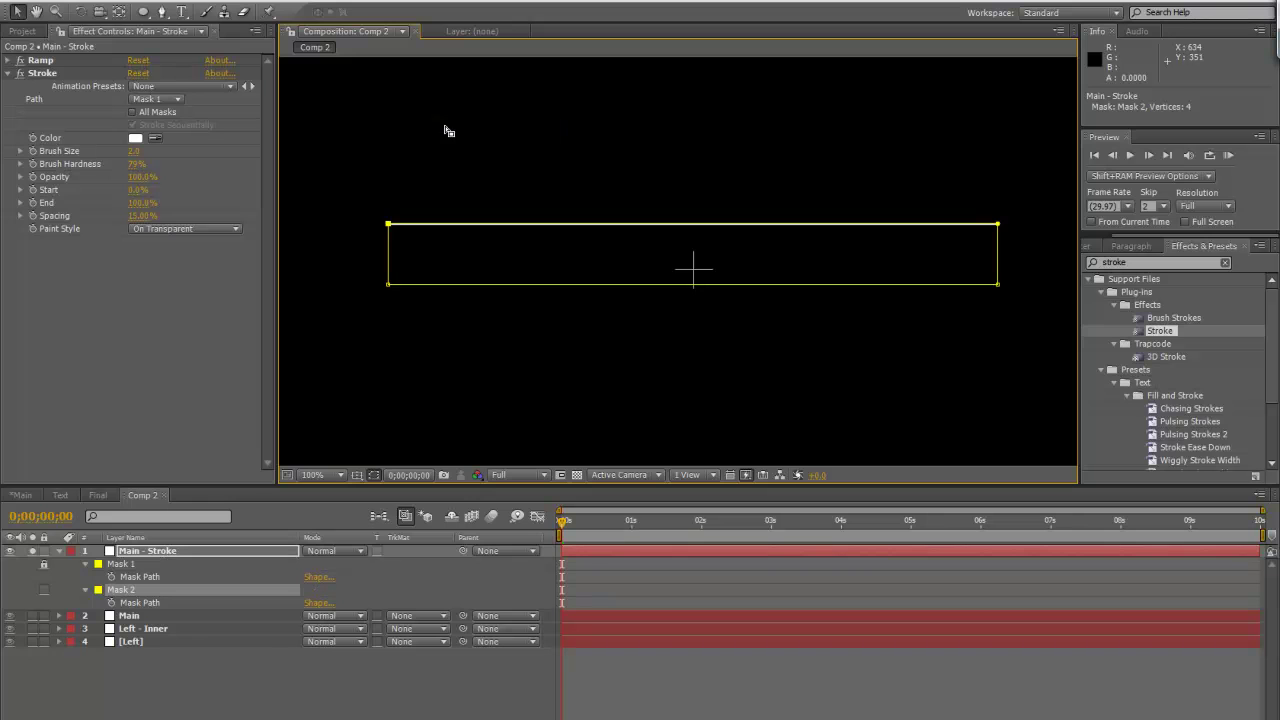
# Delete Mask 2's two top vertices, leaving only its bottom edge
pyautogui.click(389, 225)
pyautogui.press('Delete')
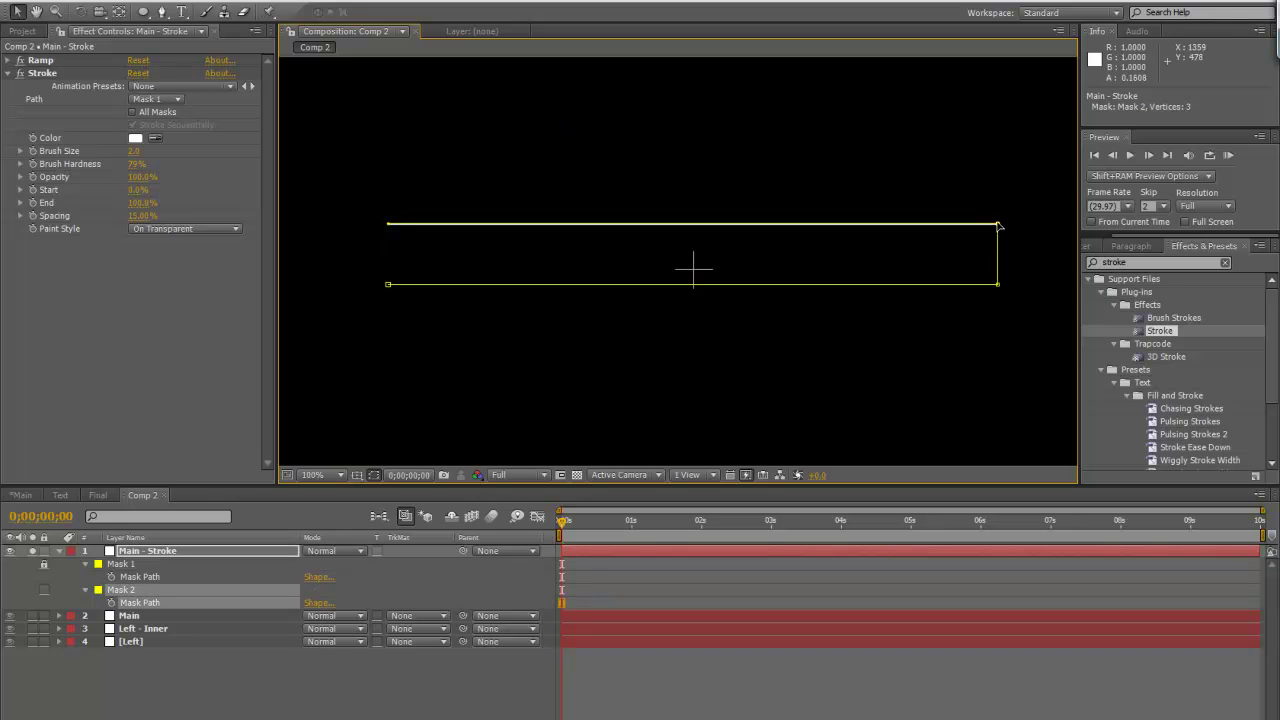
pyautogui.press('Delete')
# Apply the stroke to All Masks with Stroke Sequentially enabled, and hide the mask outlines
pyautogui.click(133, 112)
pyautogui.click(133, 124)
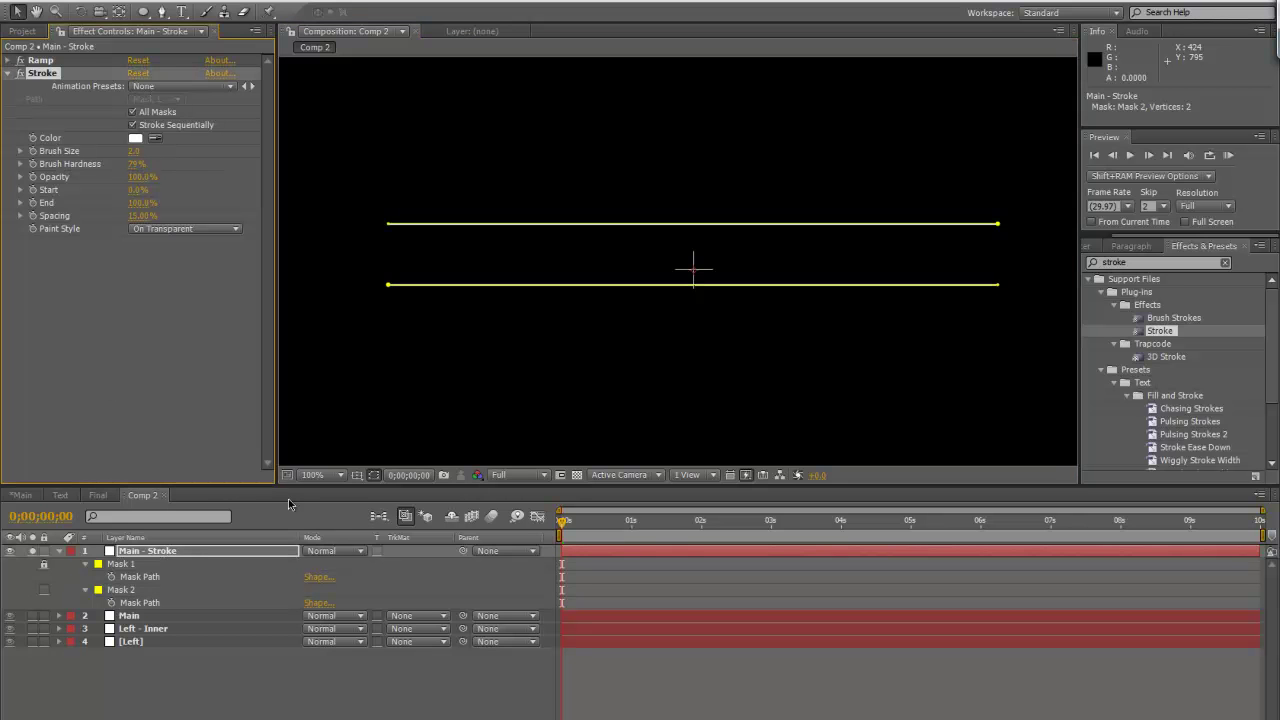
pyautogui.click(373, 476)
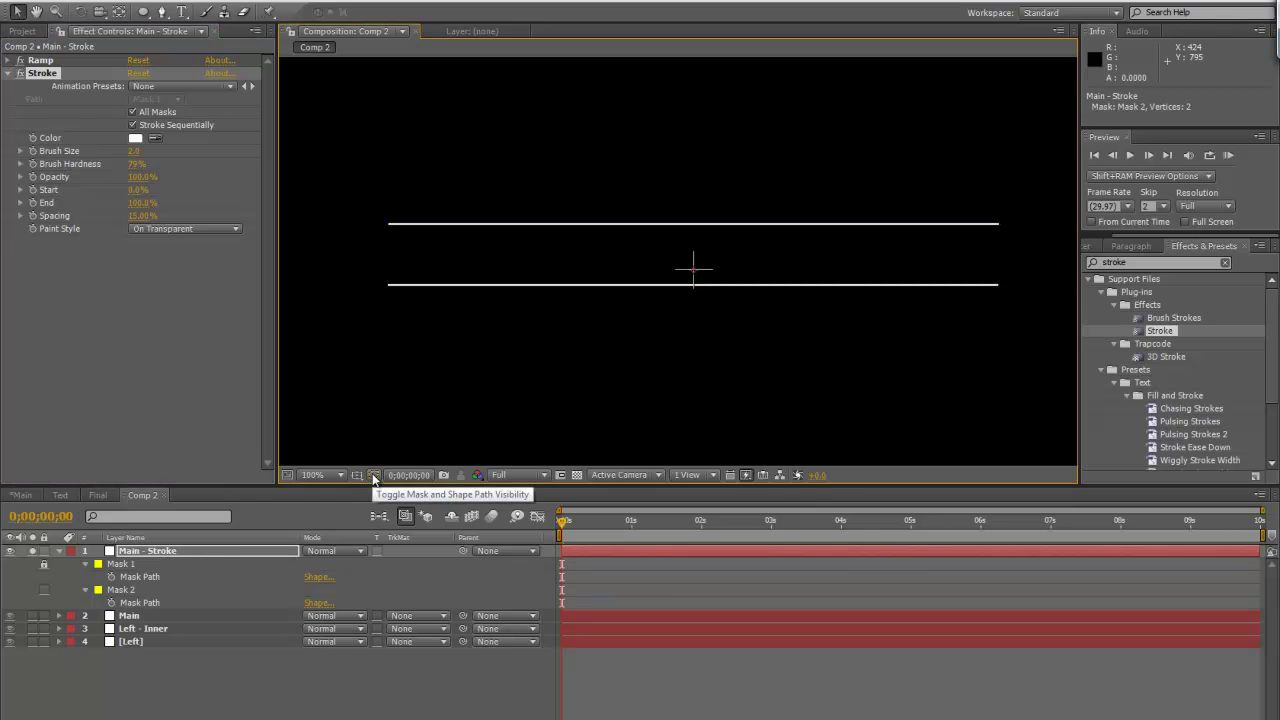
# Set the stroke color of the Main - Stroke layer to light orange
pyautogui.click(136, 139)
pyautogui.moveTo(434, 578); pyautogui.dragTo(434, 570)
pyautogui.moveTo(356, 424)
pyautogui.mouseDown()
pyautogui.moveTo(309, 403)
pyautogui.moveTo(318, 408)
pyautogui.mouseUp()
pyautogui.click(552, 392)
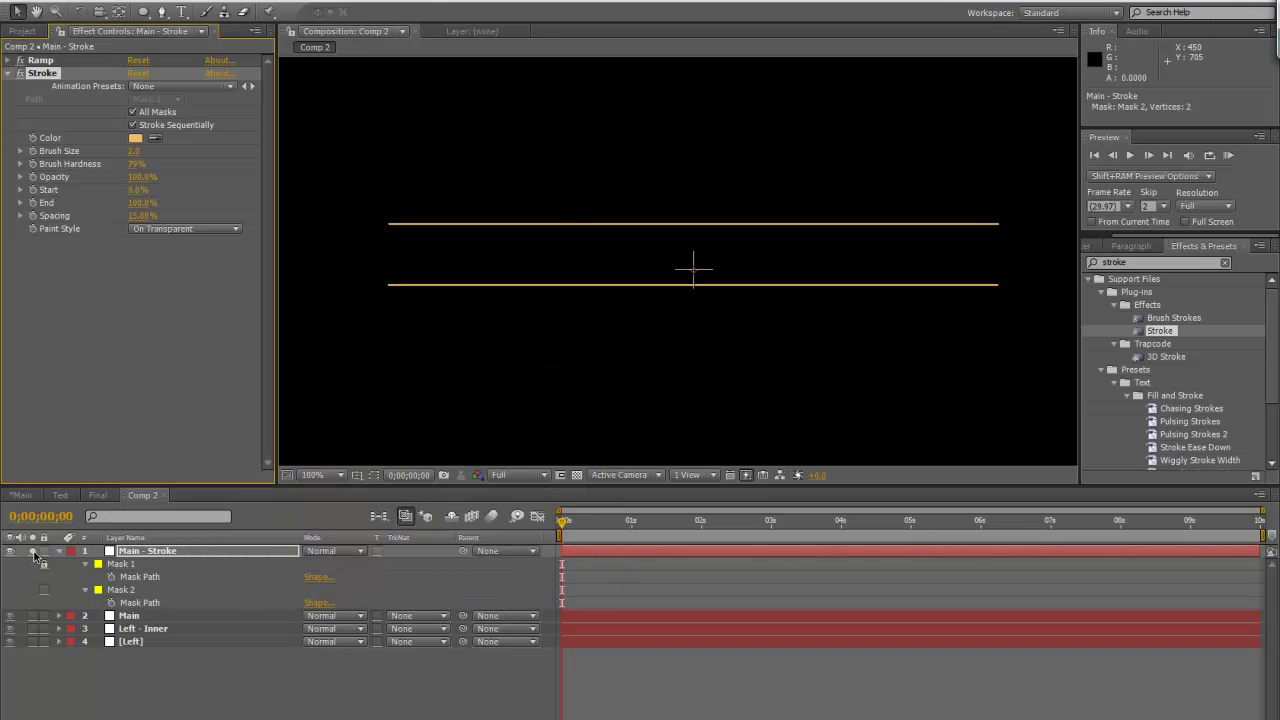
# Unsolo the Main - Stroke layer and collapse its properties
pyautogui.click(33, 551)
pyautogui.click(59, 551)
pyautogui.click(325, 694)
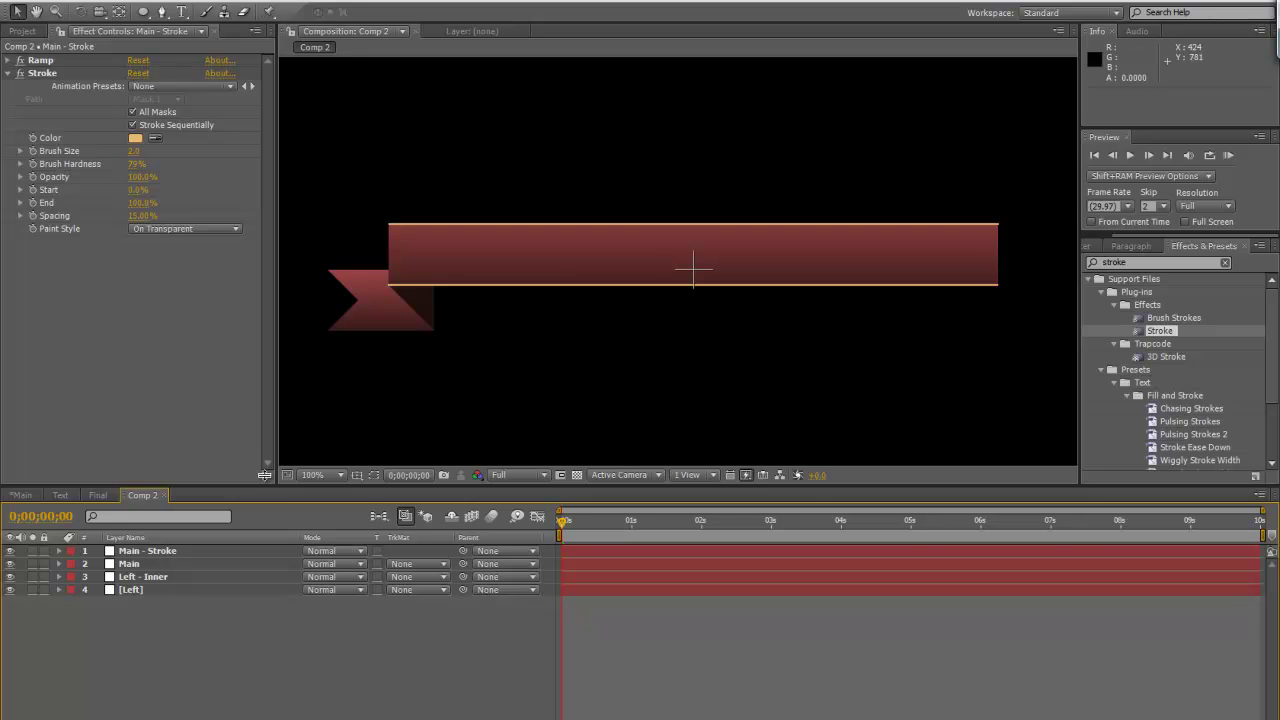
# Duplicate the Left - Inner layer and solo the copy
pyautogui.click(150, 577)
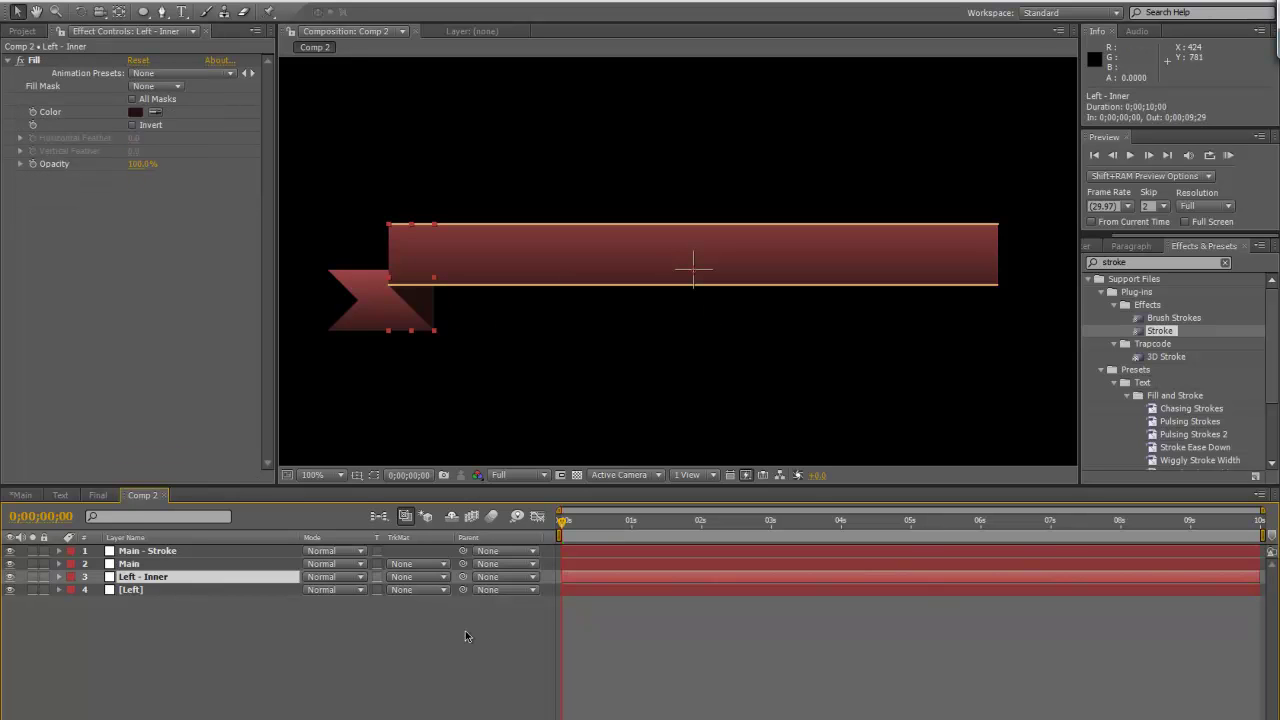
pyautogui.hotkey('ctrl', 'd')
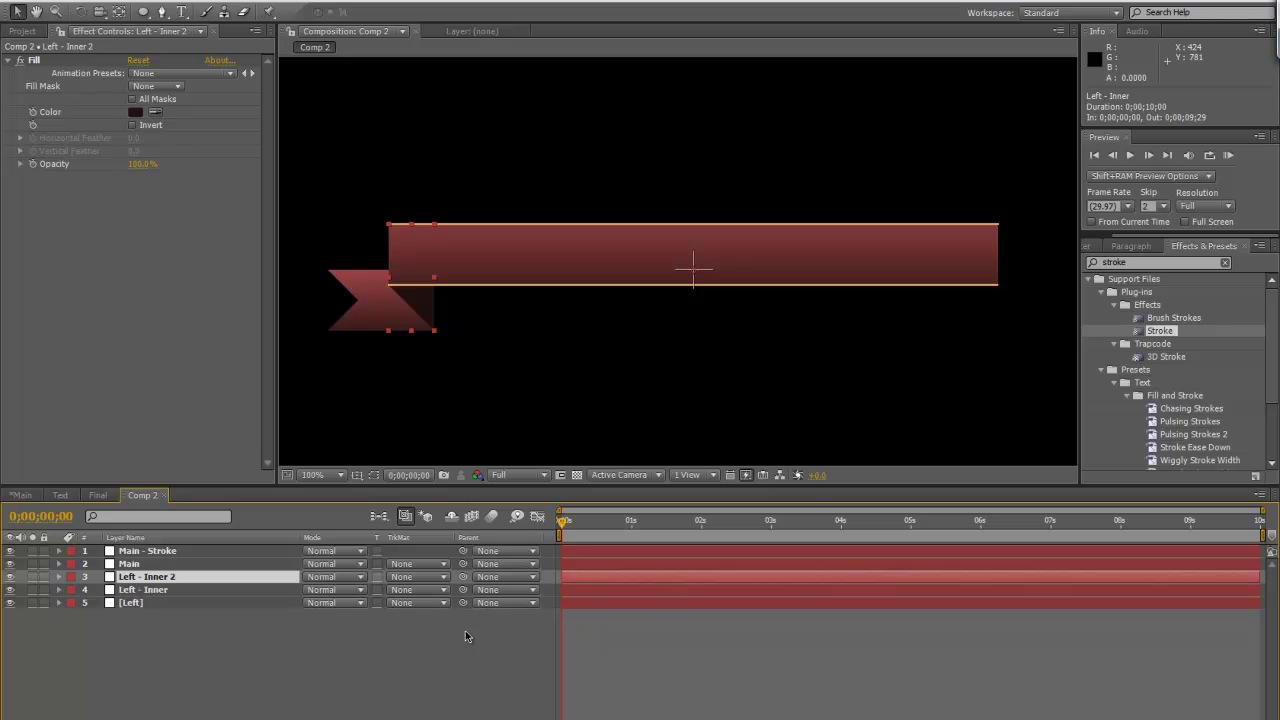
pyautogui.click(32, 577)
# Reveal the masks of the Left - Inner copy and duplicate its Mask 1
pyautogui.press('m')
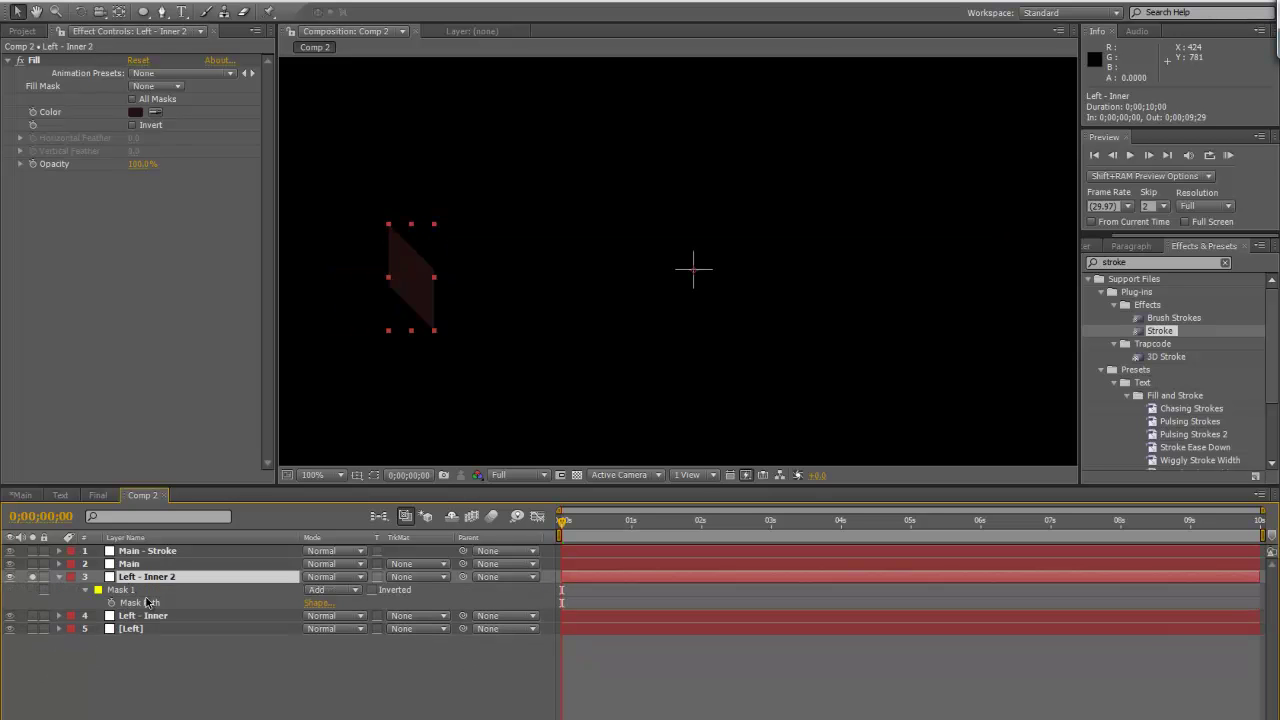
pyautogui.click(147, 598)
pyautogui.hotkey('ctrl', 'd')
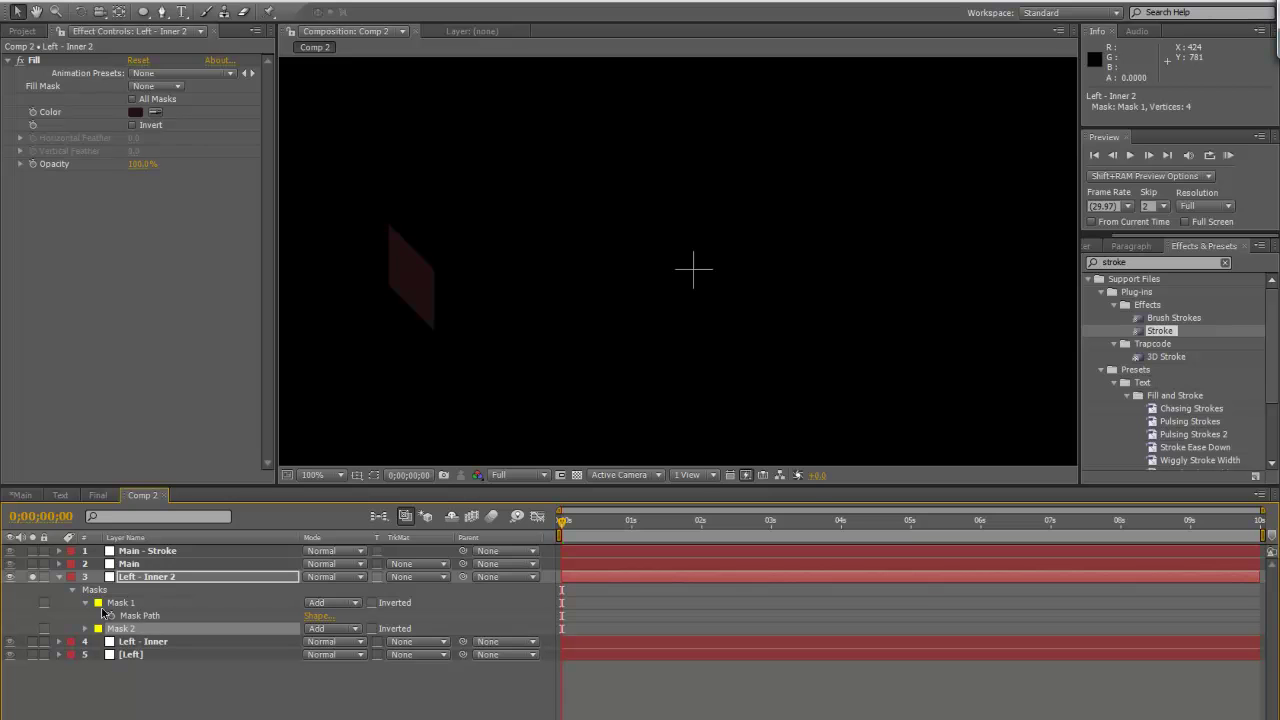
# Select Mask 1 on the Left - Inner 2 layer with the mask outlines shown, and unsolo the layer
pyautogui.click(43, 628)
pyautogui.click(140, 604)
pyautogui.click(373, 475)
pyautogui.press('h')
pyautogui.moveTo(503, 358); pyautogui.dragTo(624, 360)
pyautogui.press('v')
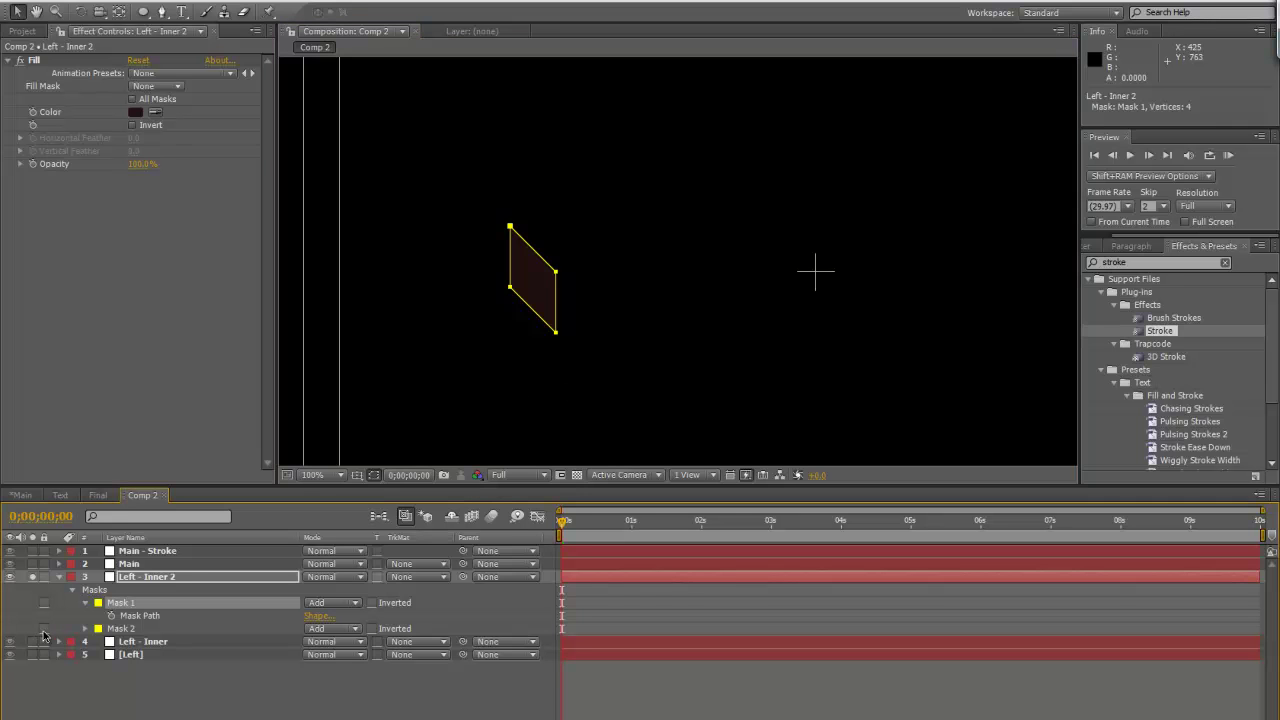
pyautogui.click(33, 578)
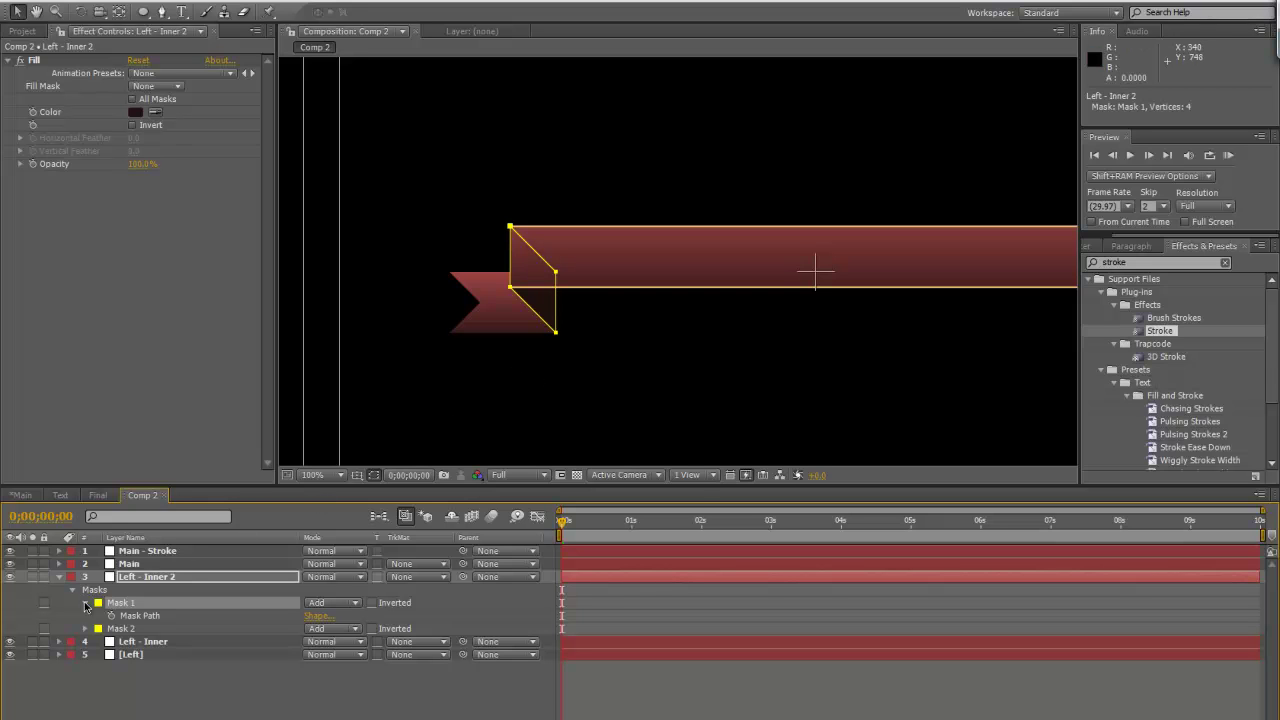
pyautogui.press('.')
pyautogui.press('h')
pyautogui.moveTo(460, 343); pyautogui.dragTo(595, 322)
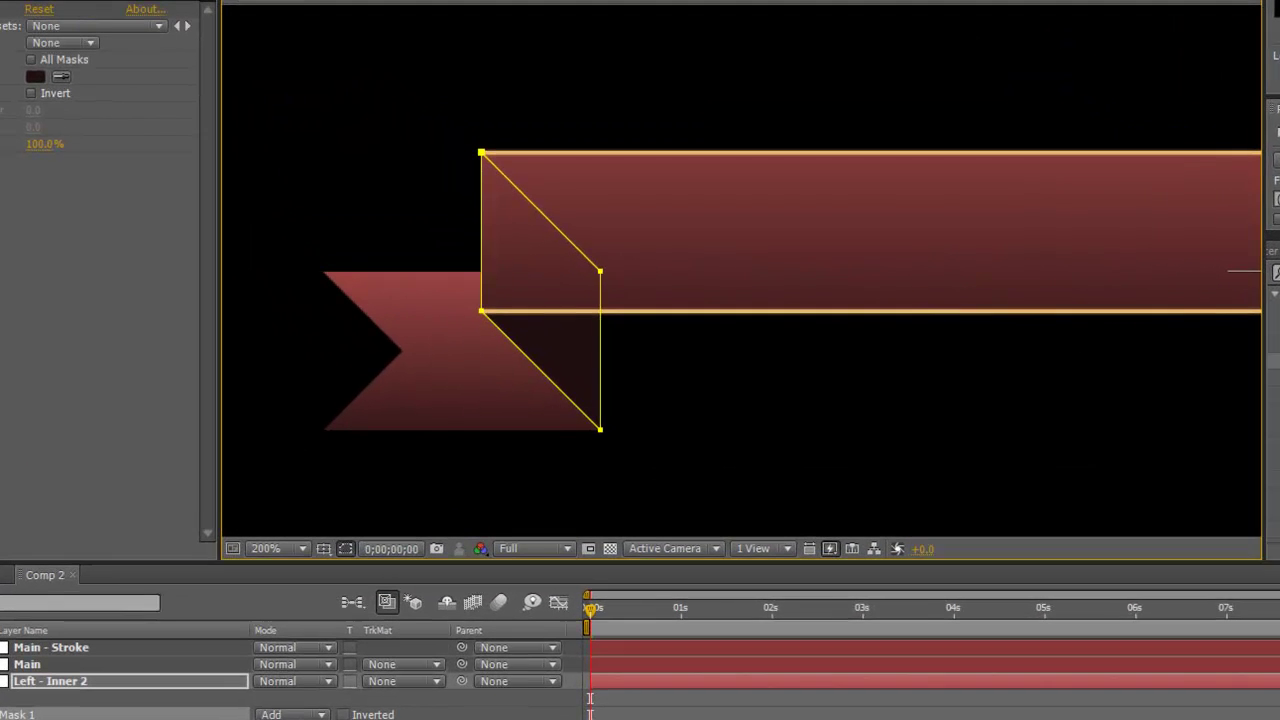
# Open the closed path of Mask 1 on Left - Inner 2 along its lower diagonal edge
pyautogui.click(622, 480)
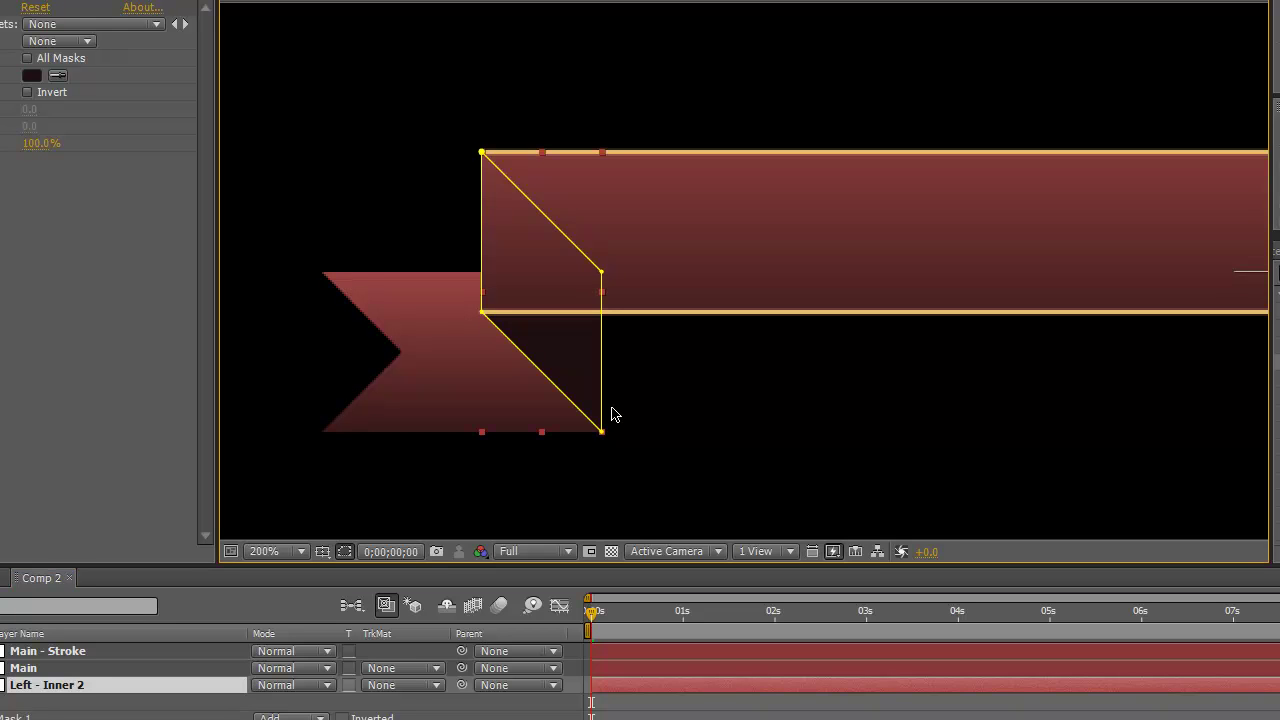
pyautogui.click(600, 440)
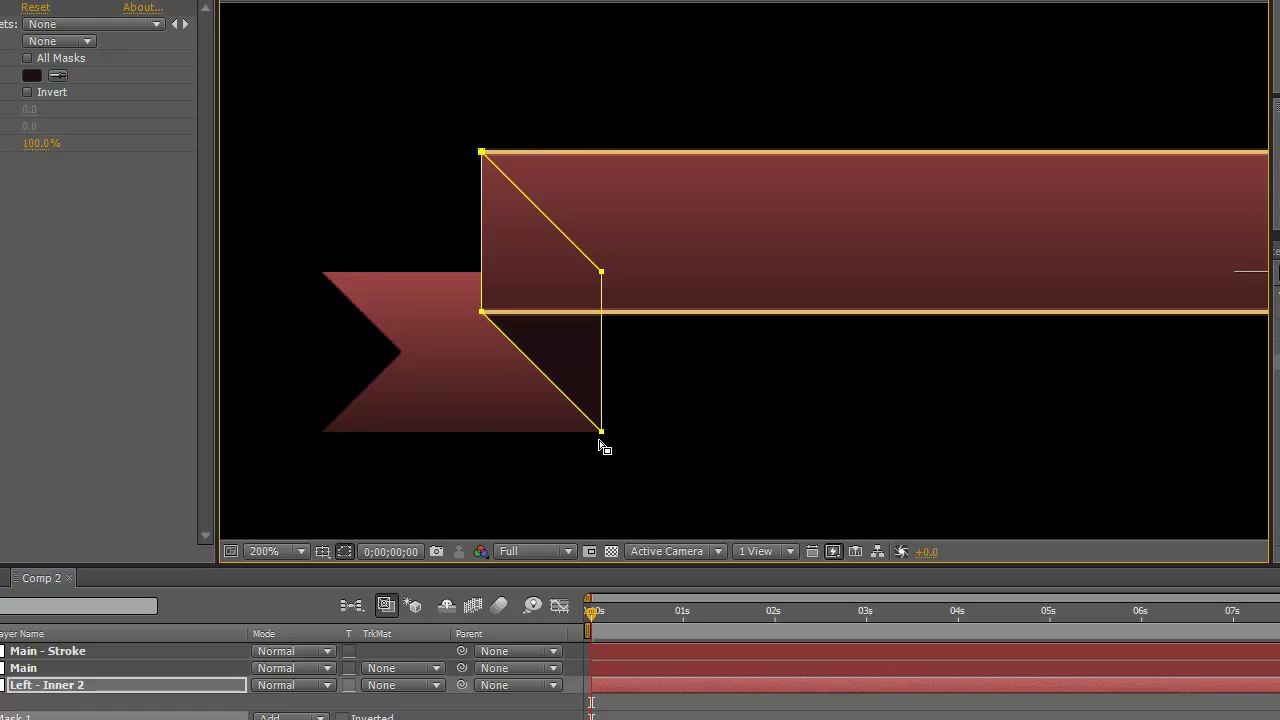
pyautogui.doubleClick(603, 435)
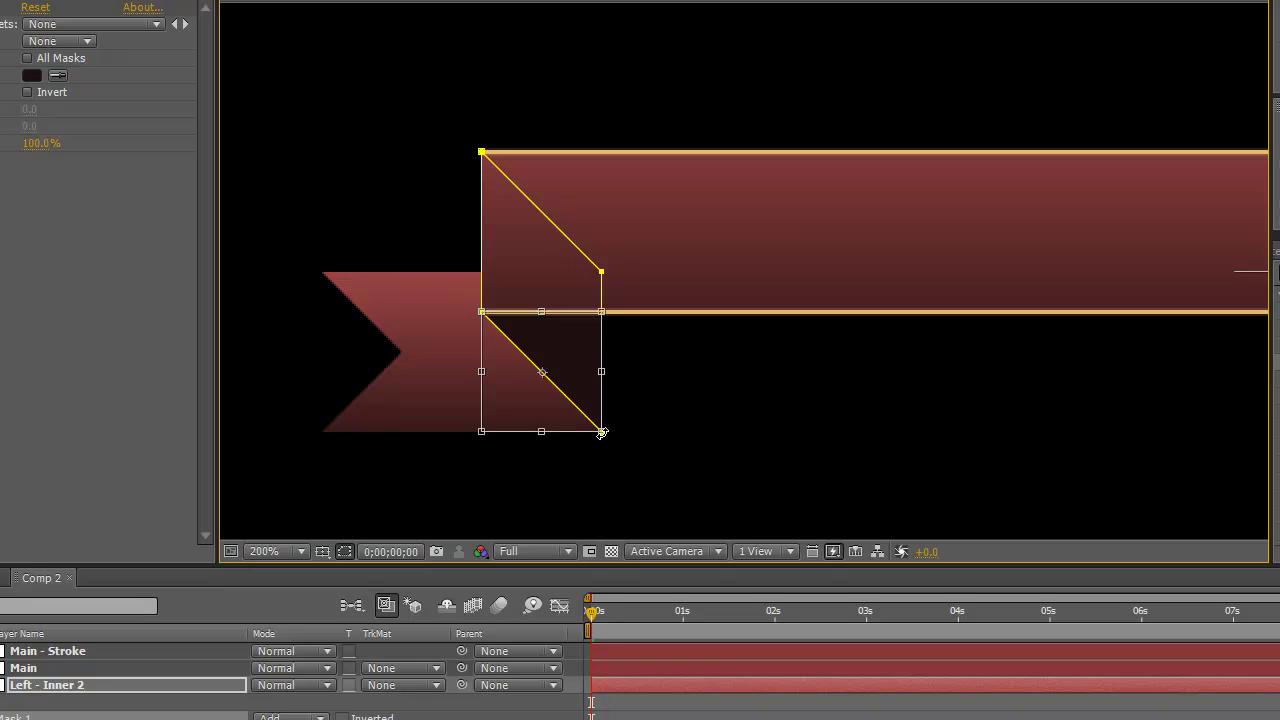
pyautogui.click(25, 0)
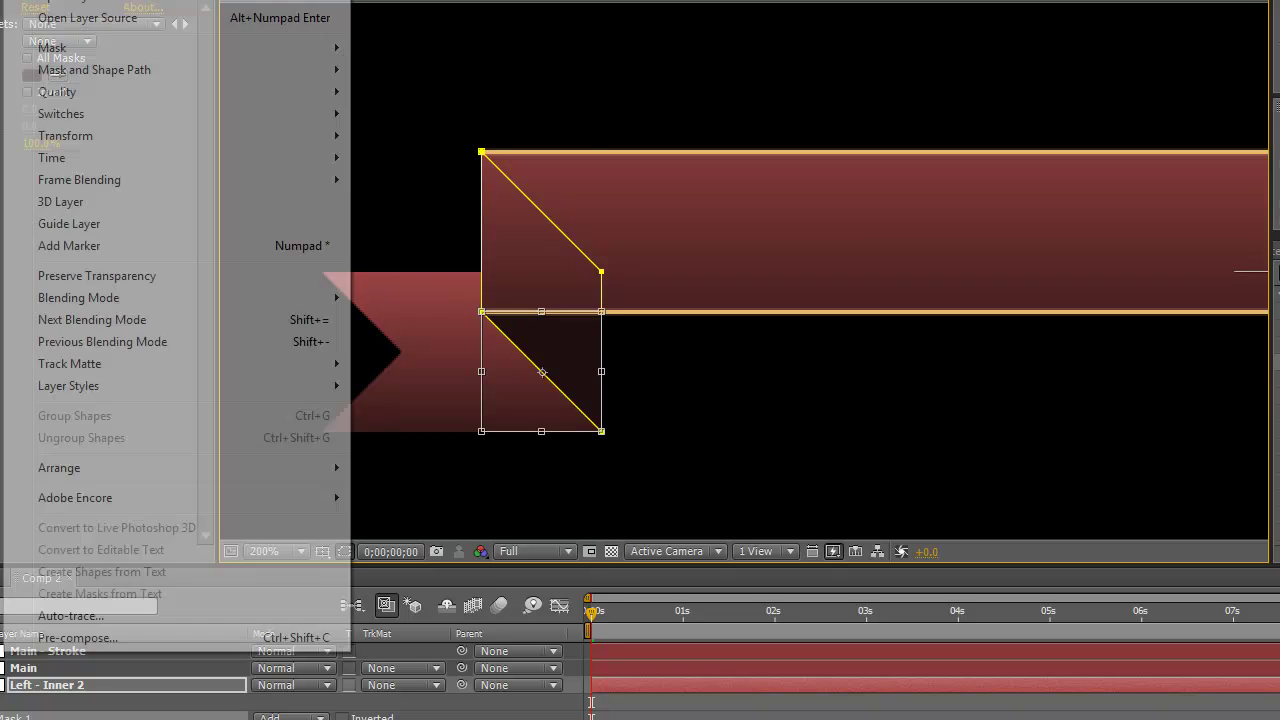
pyautogui.moveTo(168, 76)
pyautogui.click(421, 93)
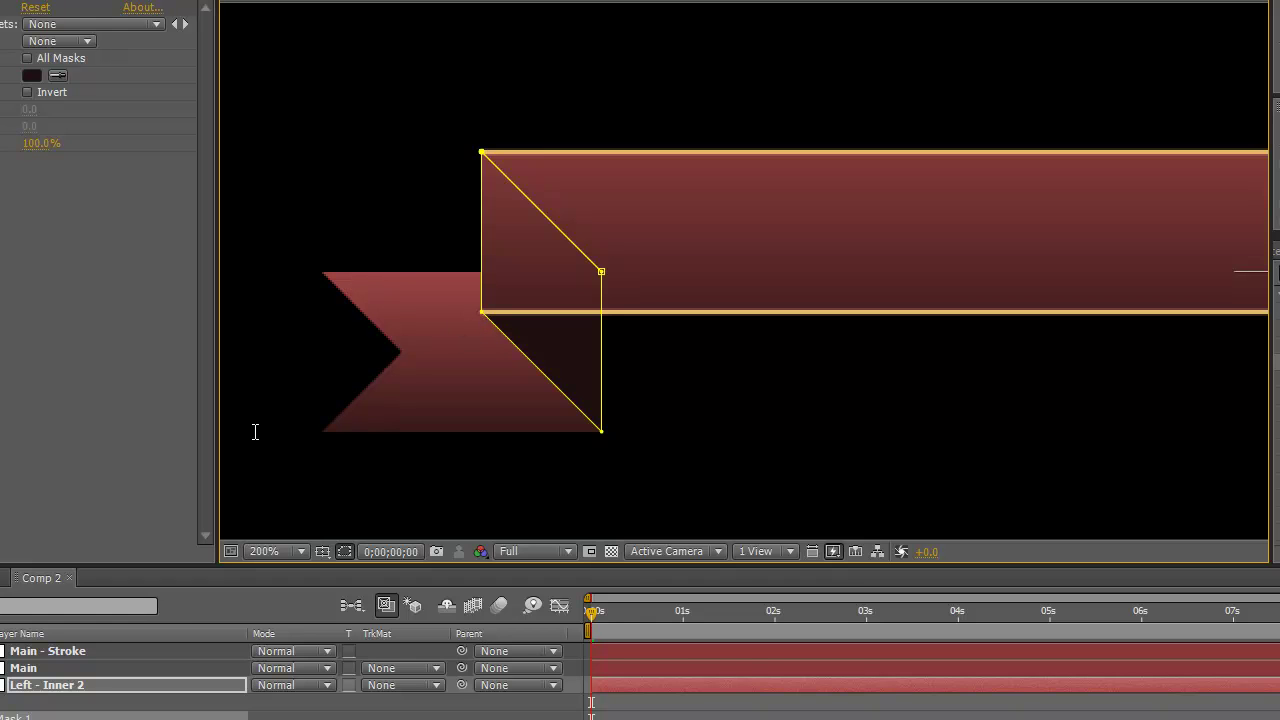
# Open the closed path of Mask 2 on the Left - Inner 2 layer, keeping only the two diagonal edges of the fold
pyautogui.press('Return')
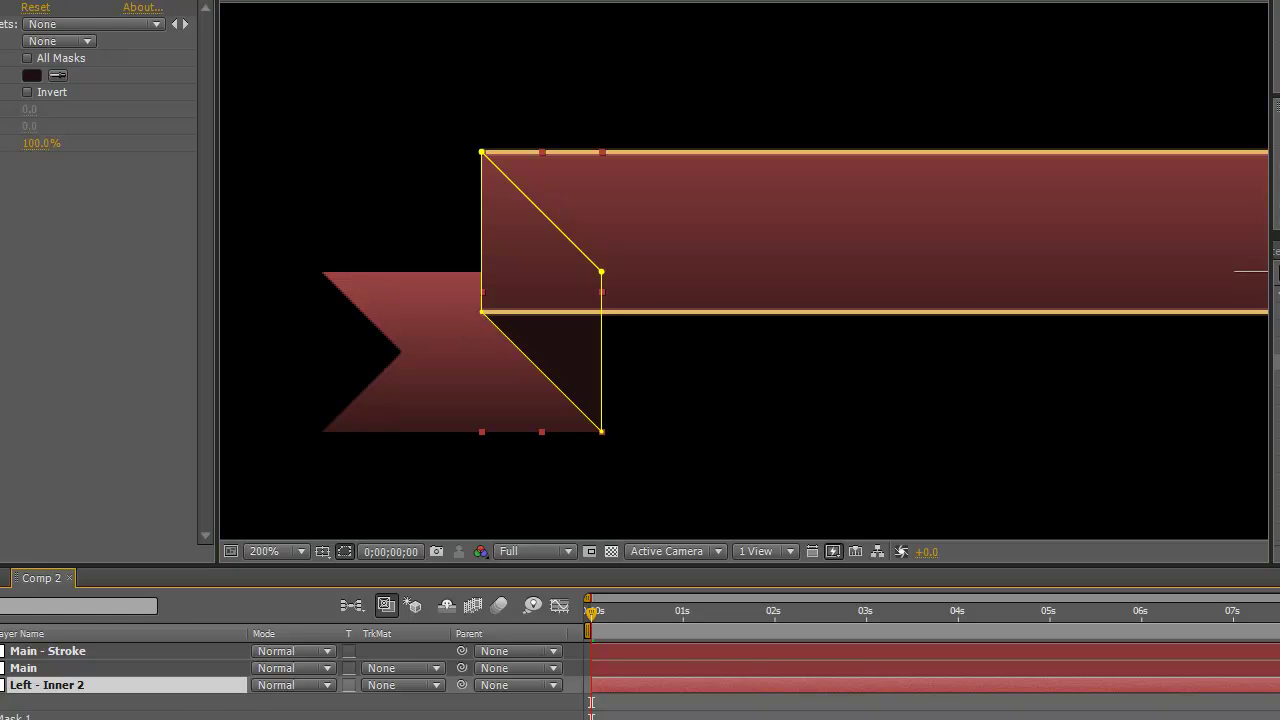
pyautogui.press('Return')
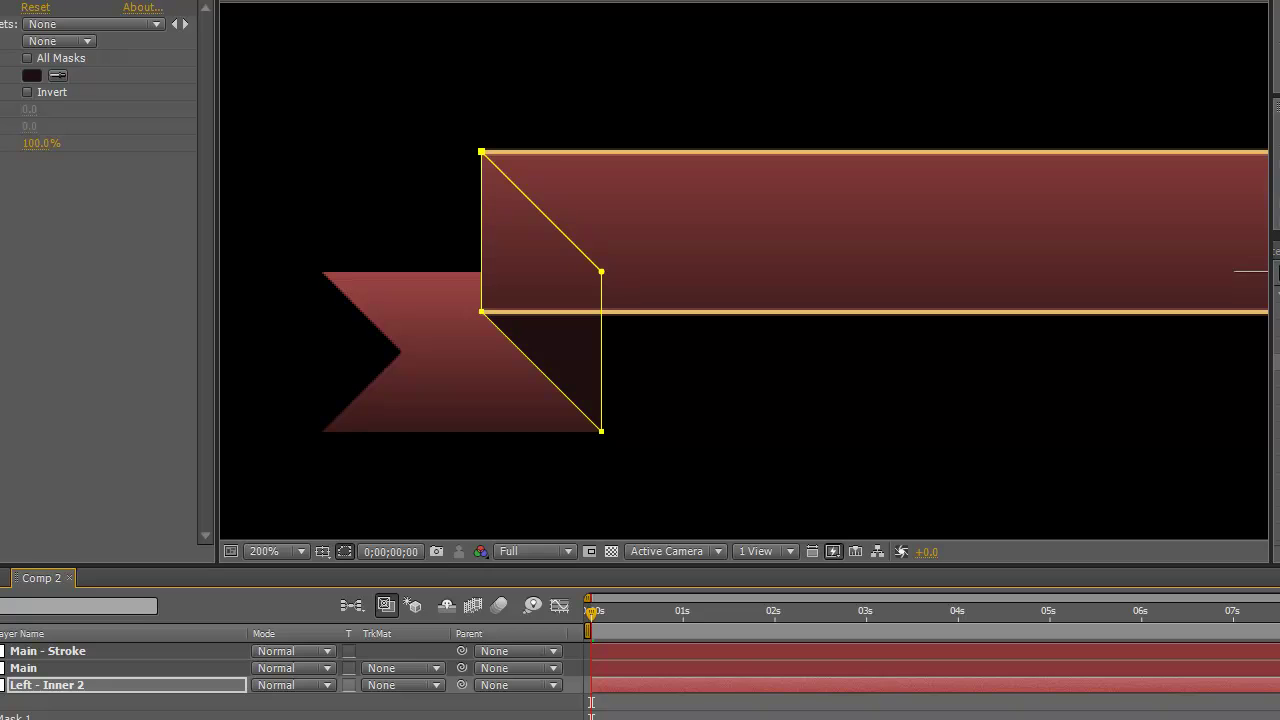
pyautogui.press('Return')
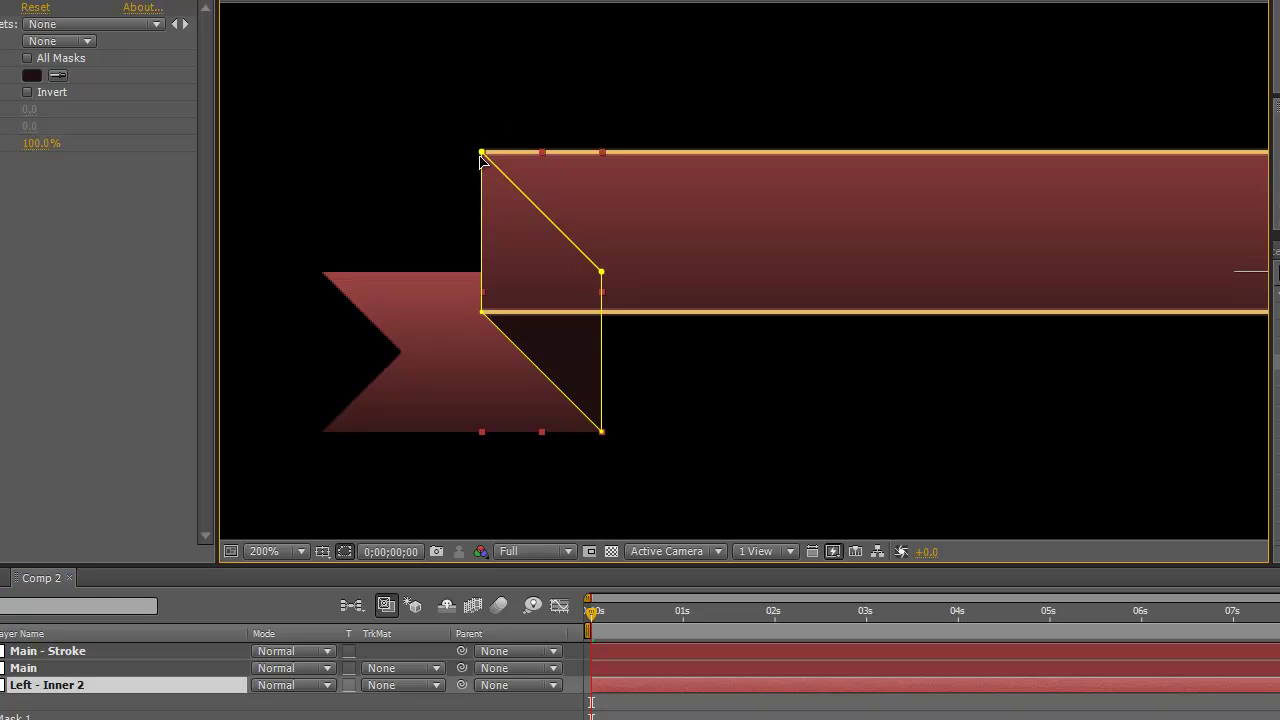
pyautogui.press('Return')
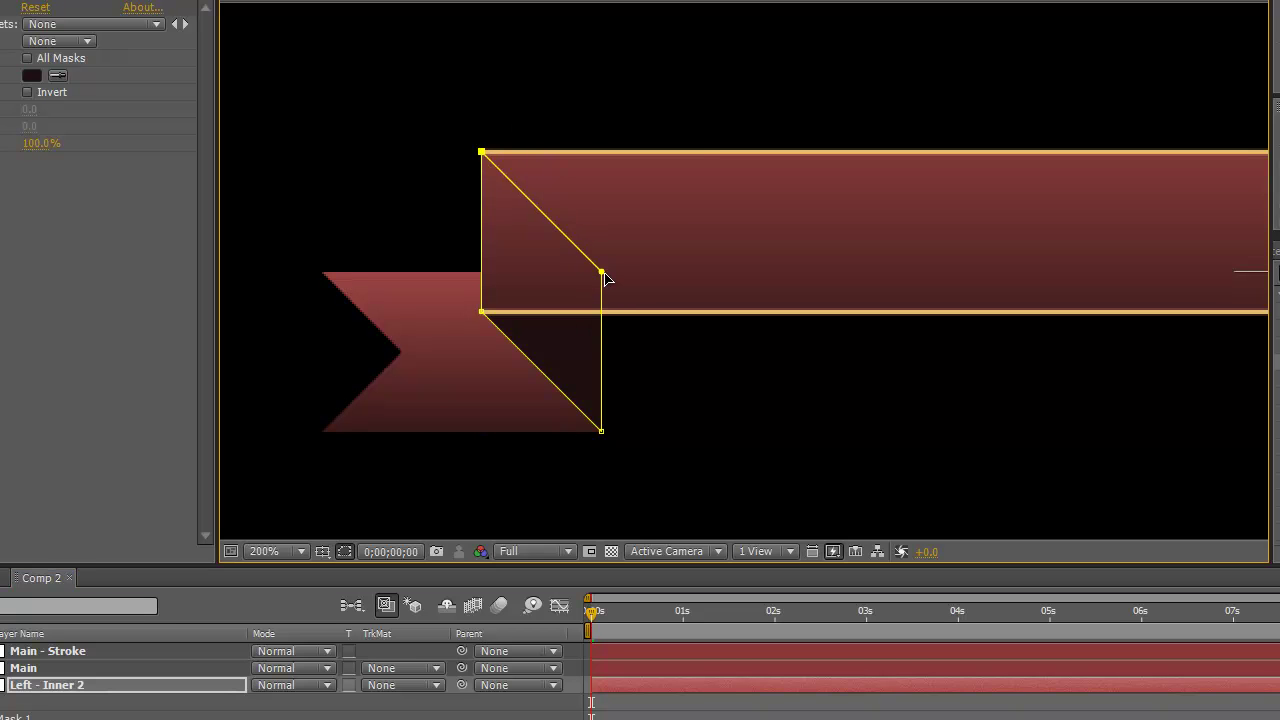
pyautogui.doubleClick(602, 272)
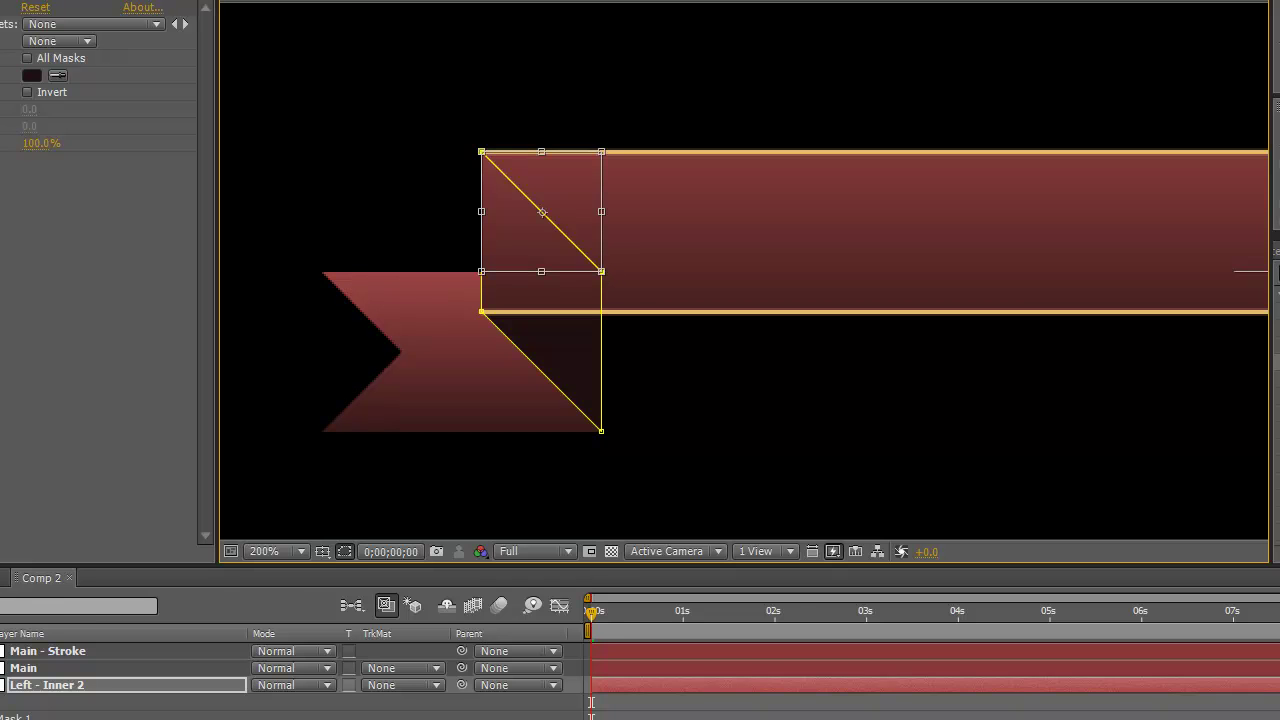
pyautogui.click(40, 0)
pyautogui.moveTo(140, 69)
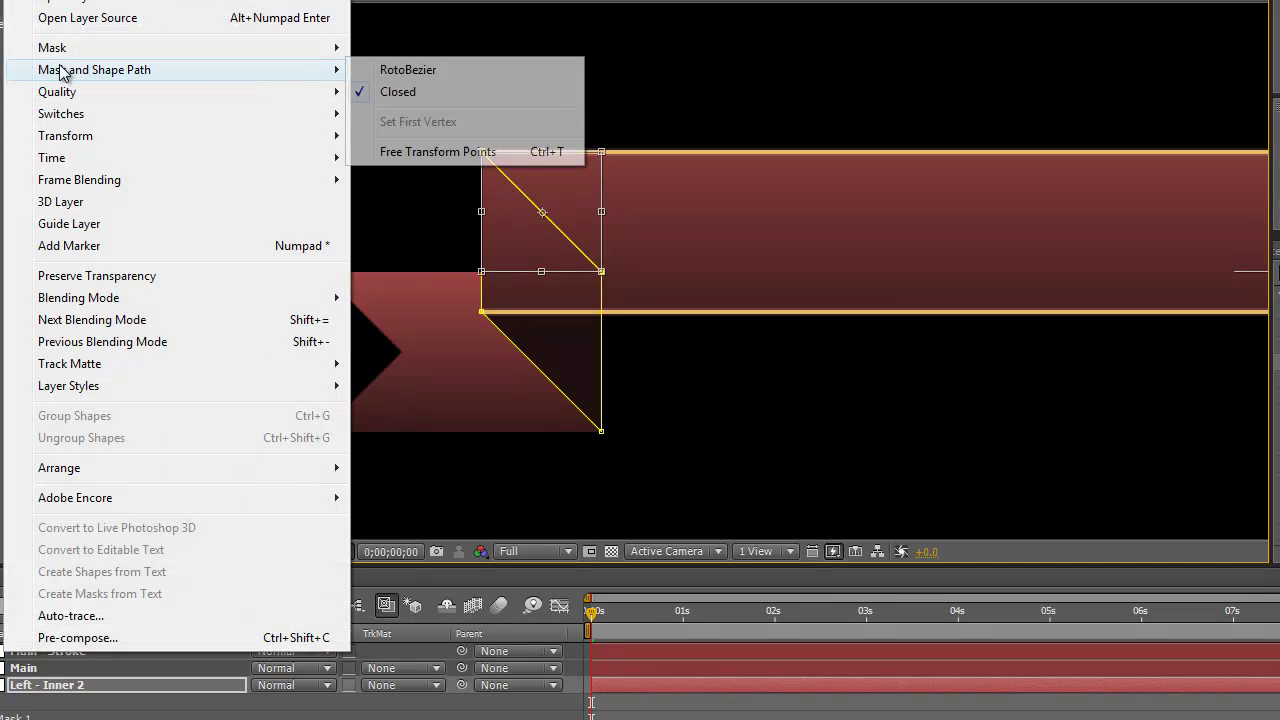
pyautogui.click(439, 92)
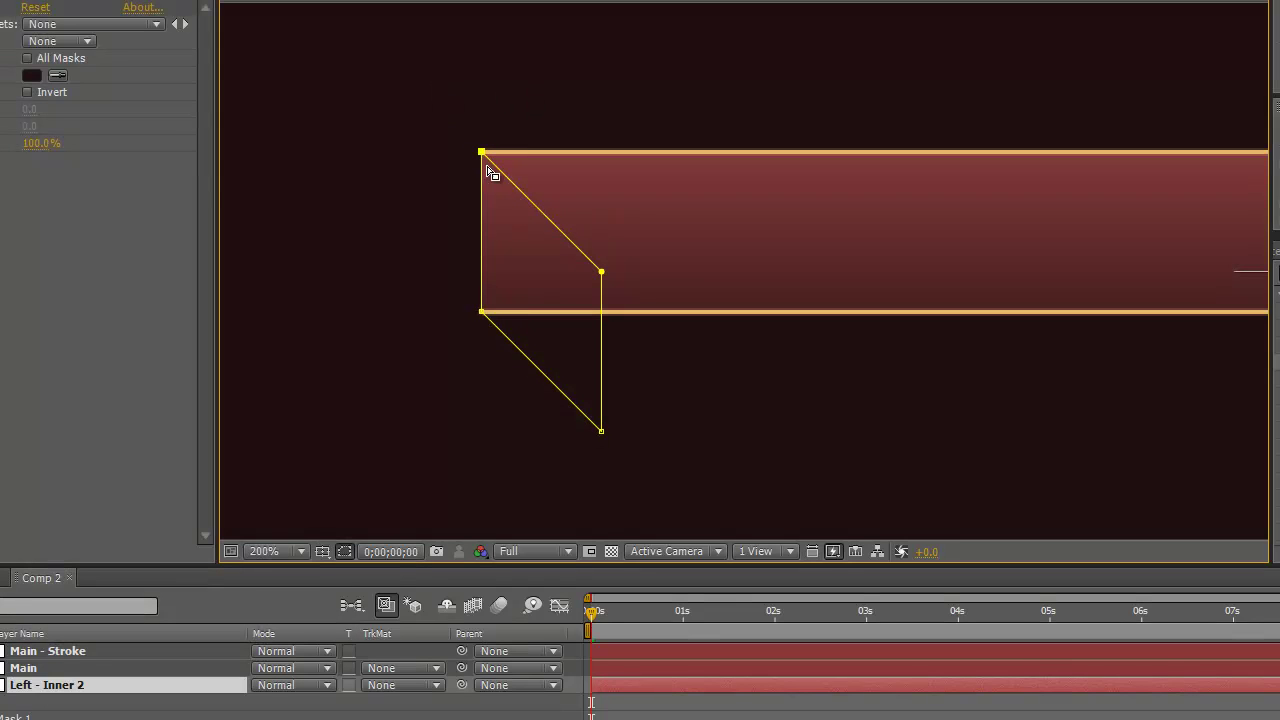
pyautogui.hotkey('ctrl', 'z')
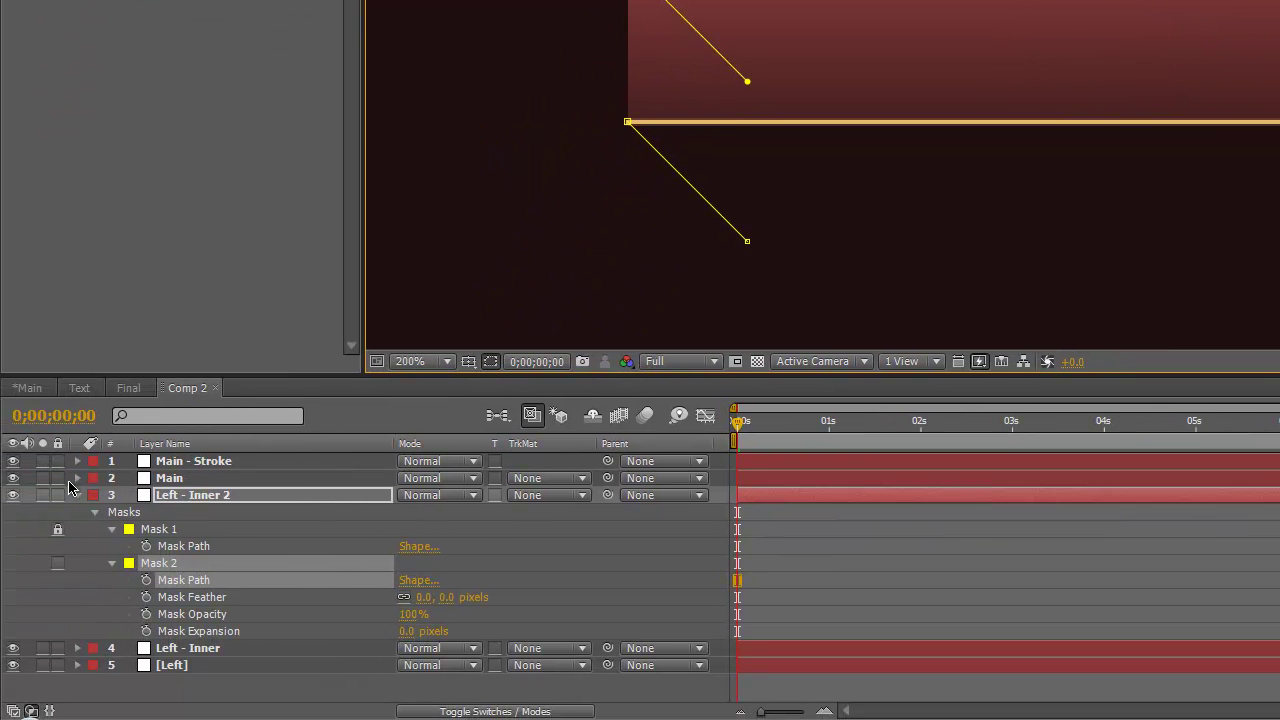
# Collapse the mask properties of the Left - Inner 2 layer and solo it
pyautogui.click(77, 495)
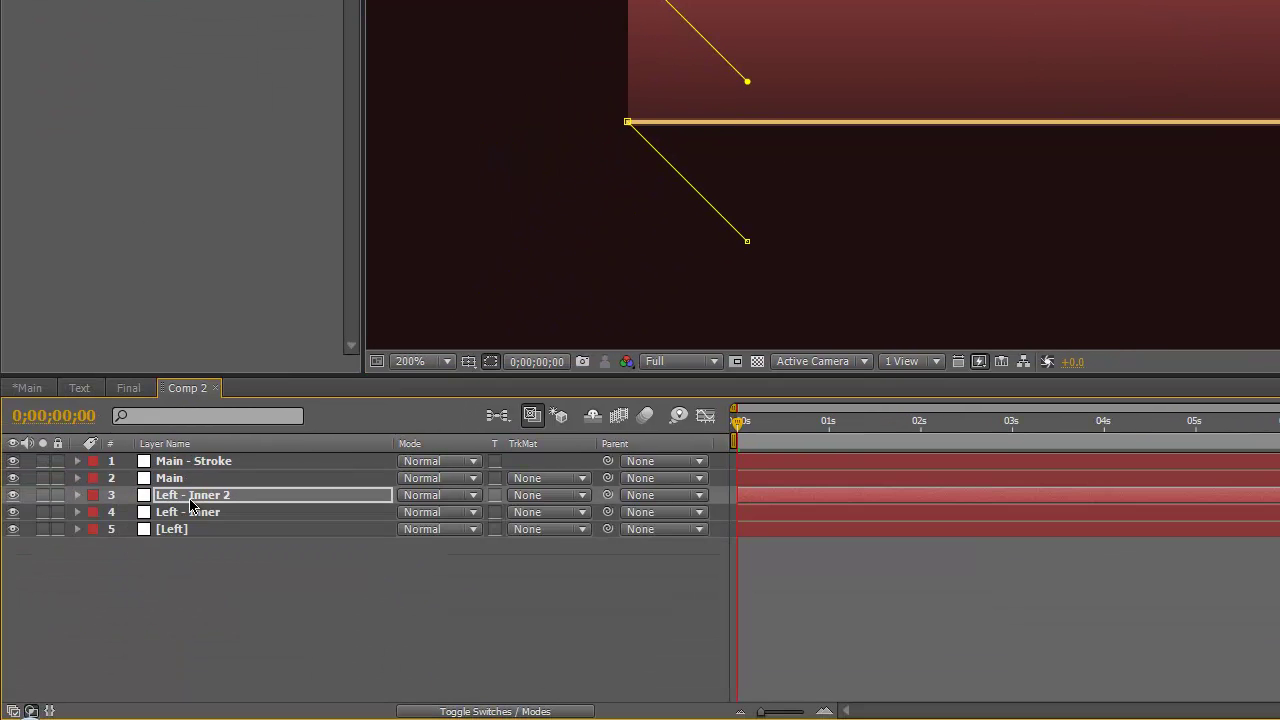
pyautogui.click(194, 497)
pyautogui.click(42, 495)
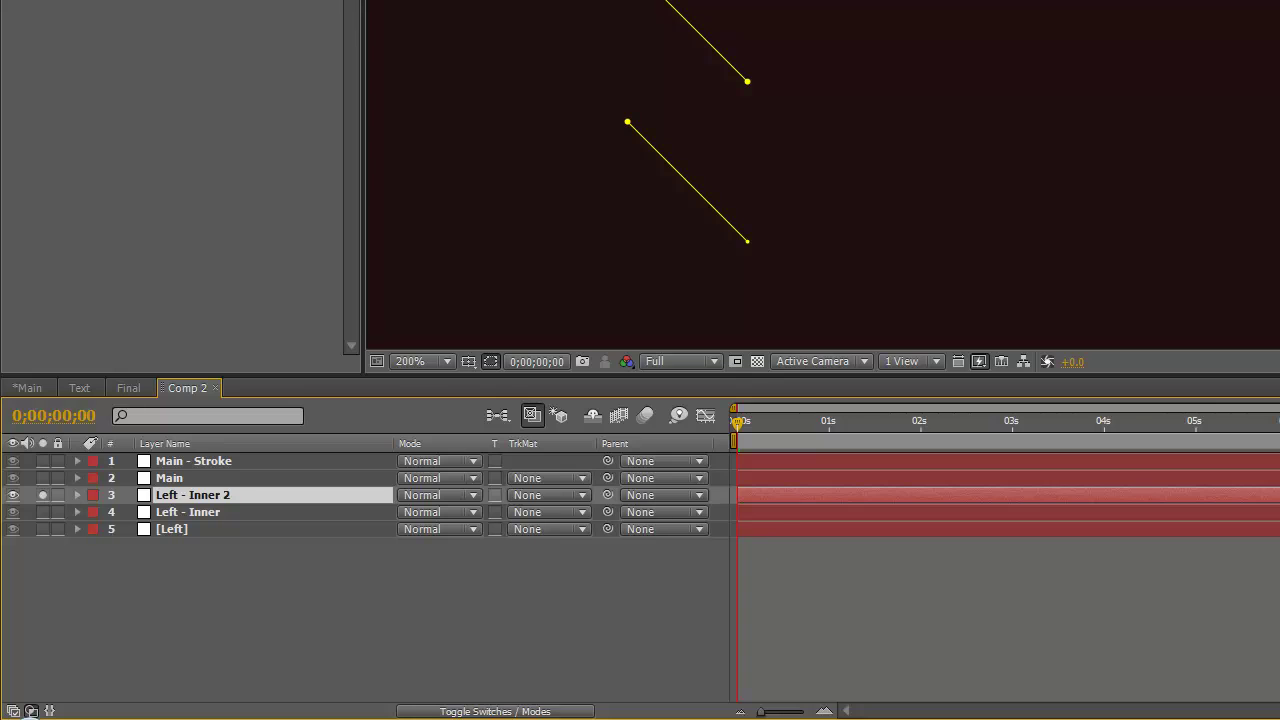
# Copy the Stroke effect from the Main - Stroke layer onto the Left - Inner 2 layer
pyautogui.click(188, 462)
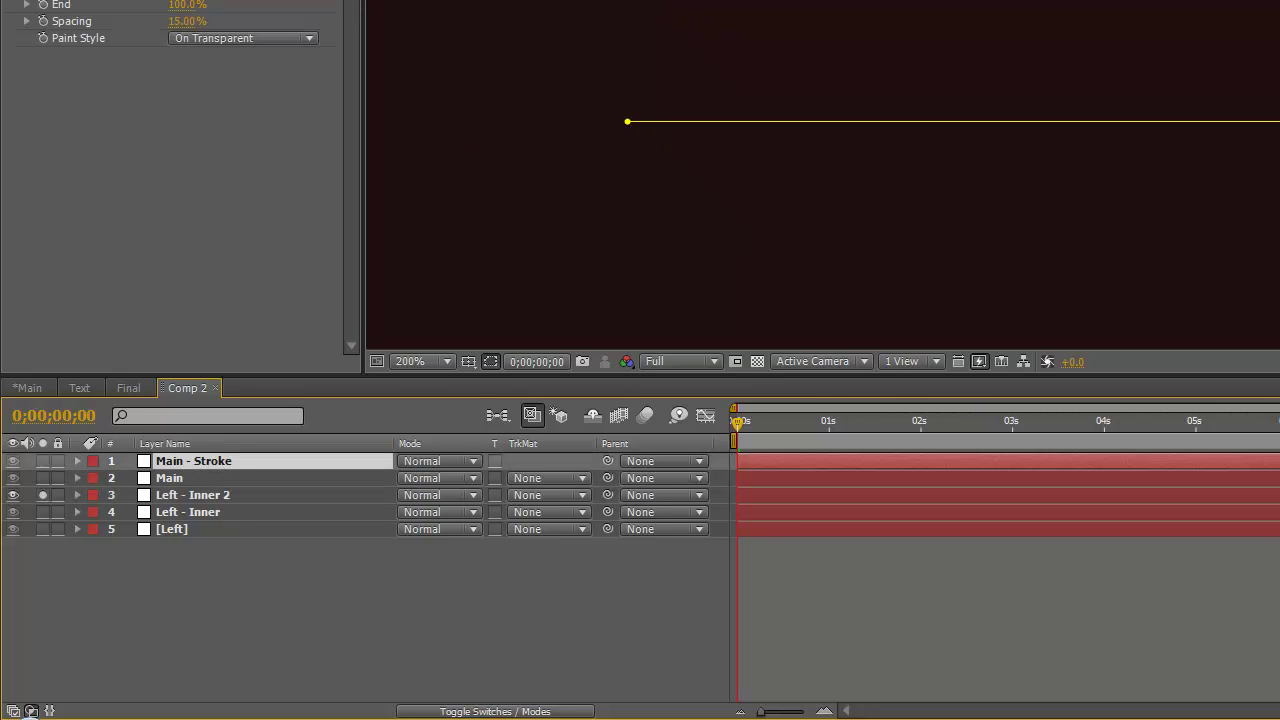
pyautogui.click(83, 234)
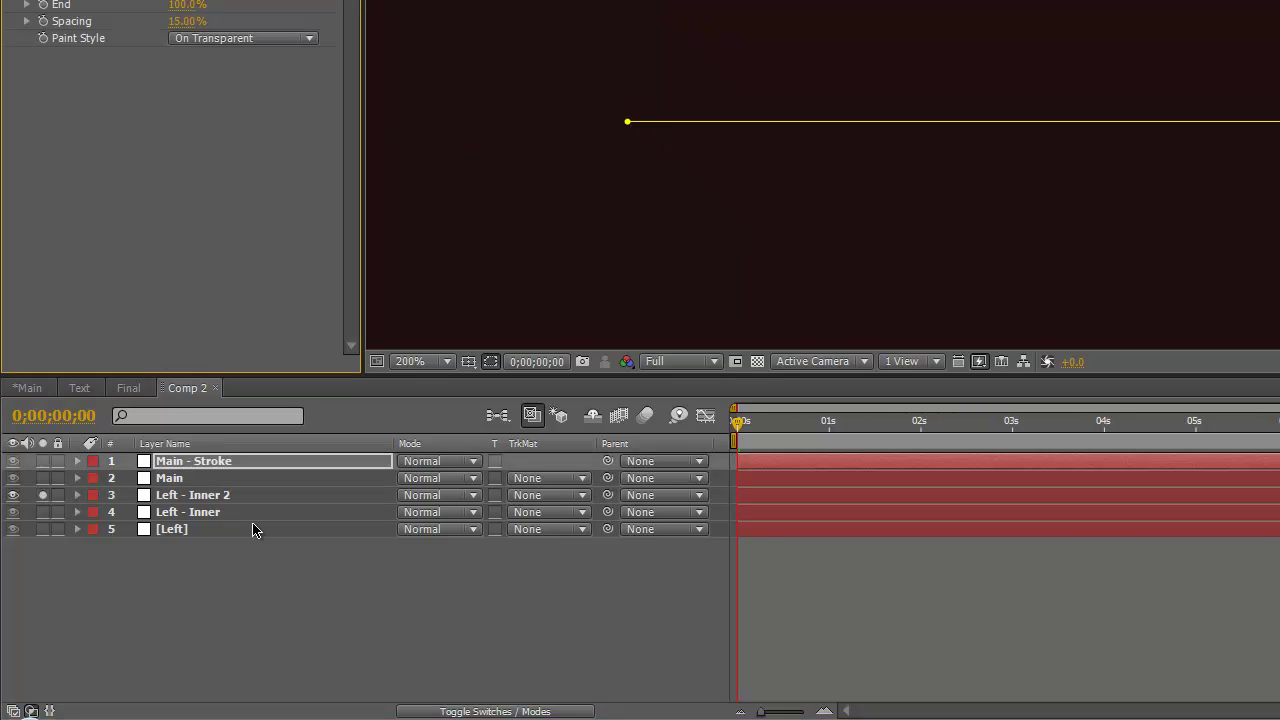
pyautogui.click(212, 497)
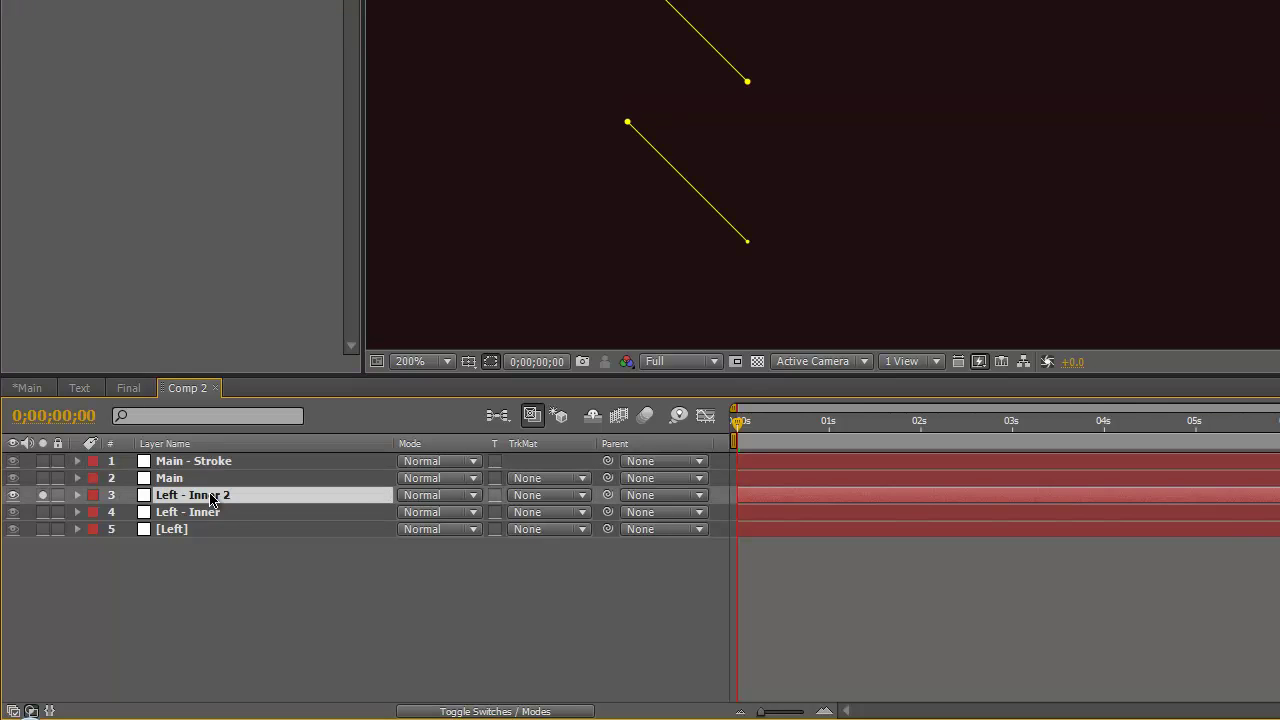
pyautogui.hotkey('ctrl', 'v')
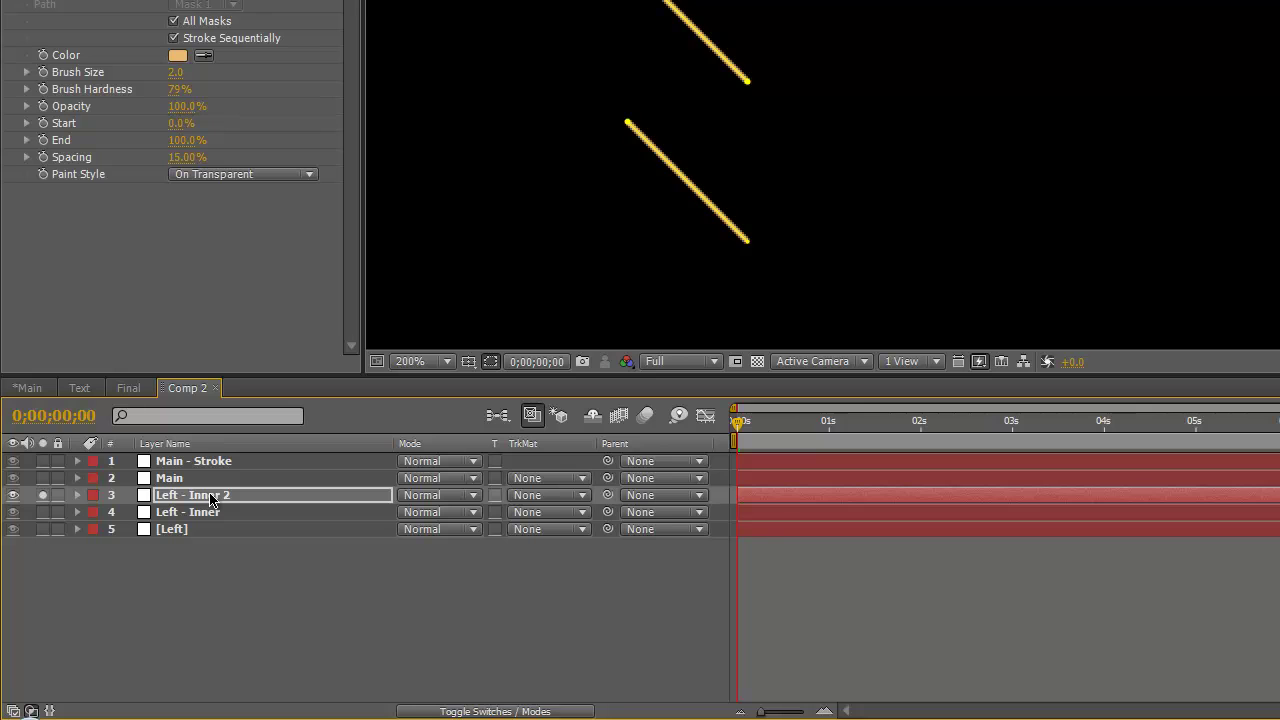
# Unsolo the Left - Inner 2 layer and deselect it to review the stroked fold edge with the whole ribbon
pyautogui.scroll(-1, 982, 263)
pyautogui.click(42, 495)
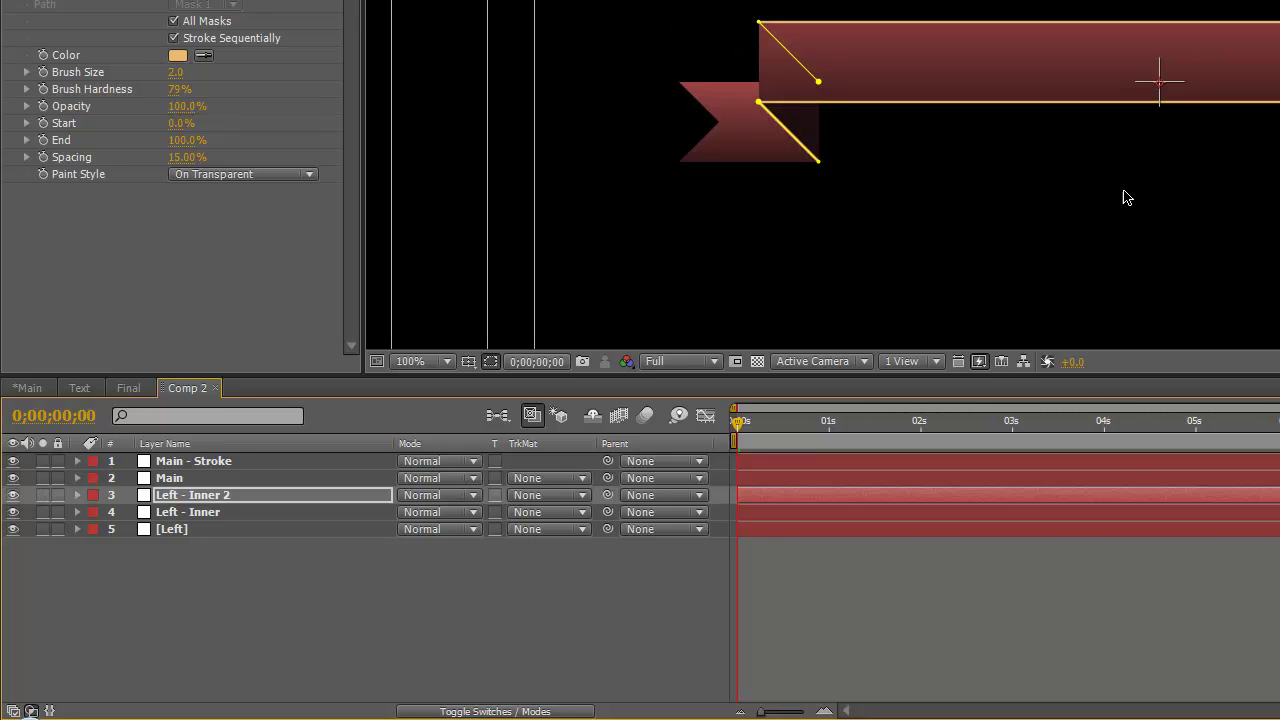
pyautogui.click(420, 618)
pyautogui.moveTo(1100, 250); pyautogui.dragTo(941, 220)
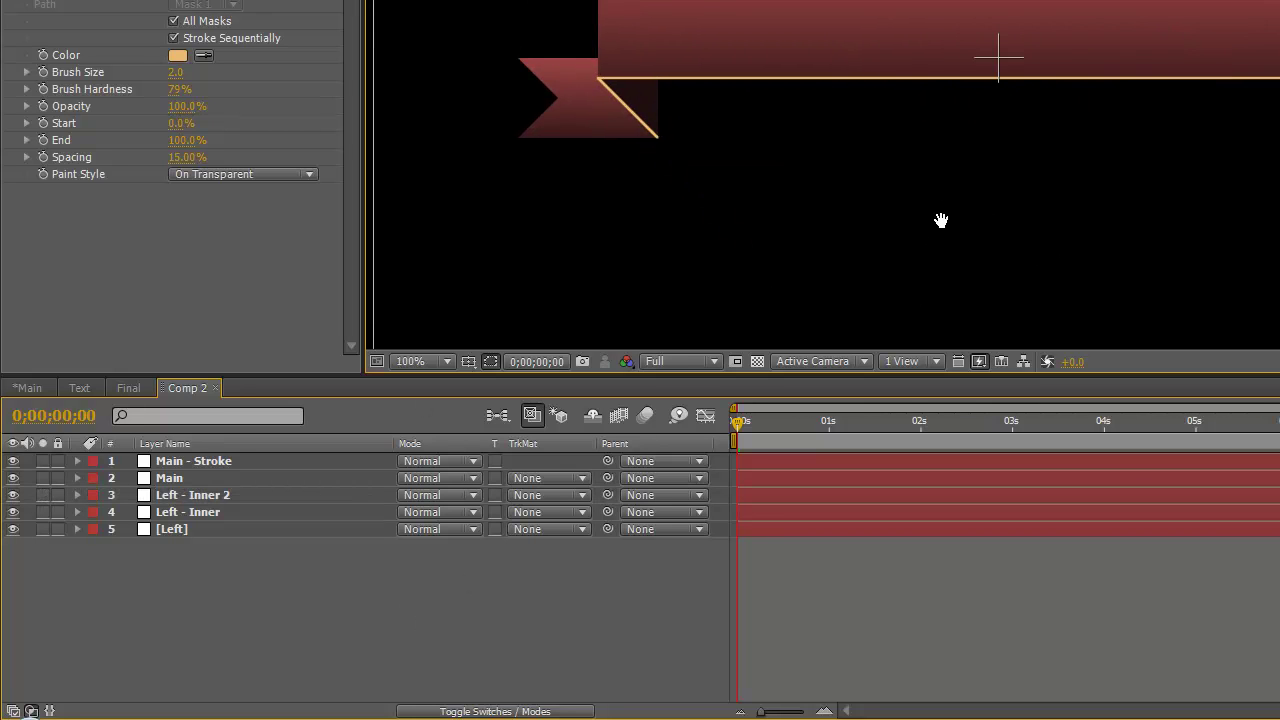
pyautogui.click(242, 495)
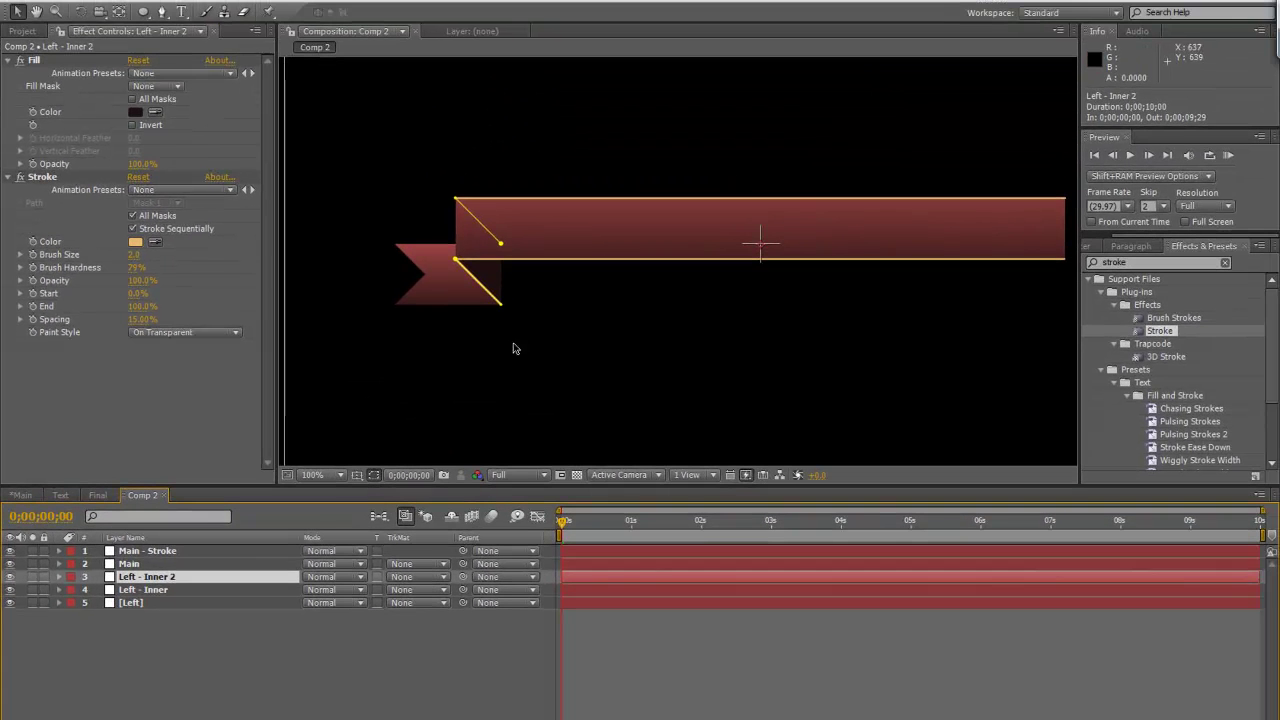
pyautogui.click(363, 681)
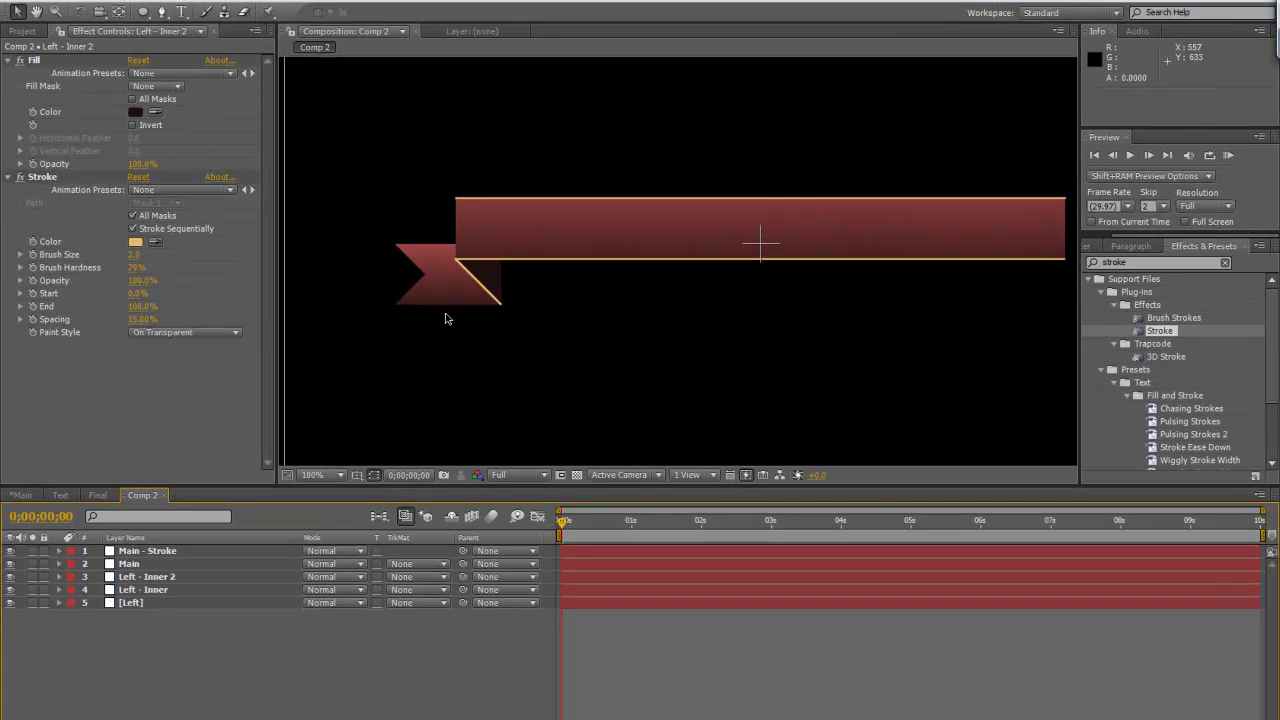
# Select the [Left] layer and reveal its mask, with the ribbon tail enlarged in the view
pyautogui.click(162, 603)
pyautogui.press('.')
pyautogui.moveTo(500, 323); pyautogui.dragTo(667, 344)
pyautogui.press('m')
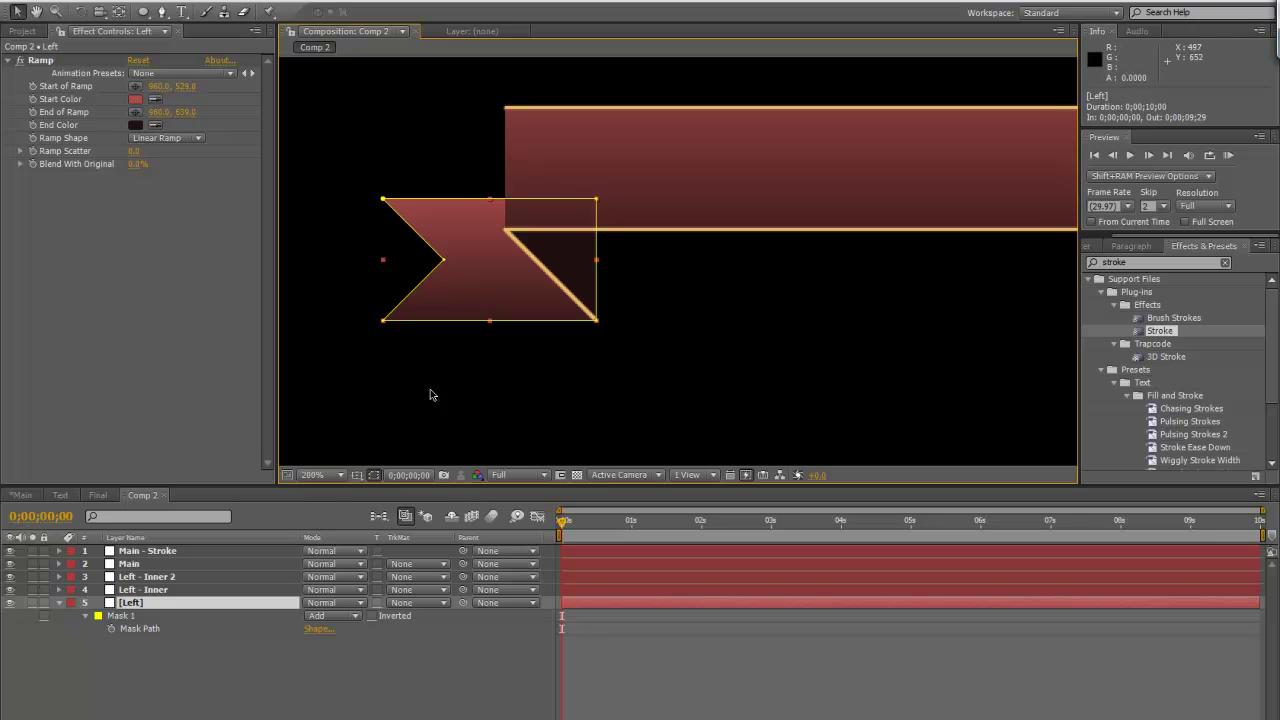
pyautogui.click(597, 202)
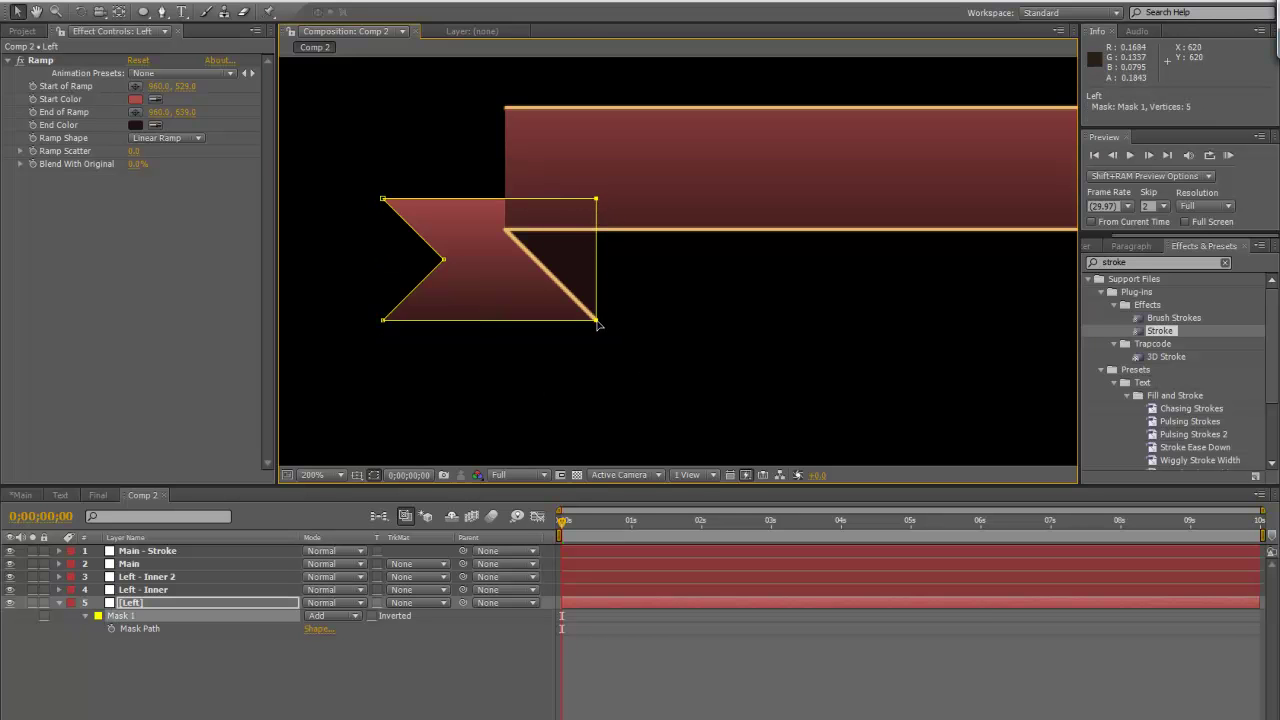
pyautogui.click(596, 261)
pyautogui.click(132, 2)
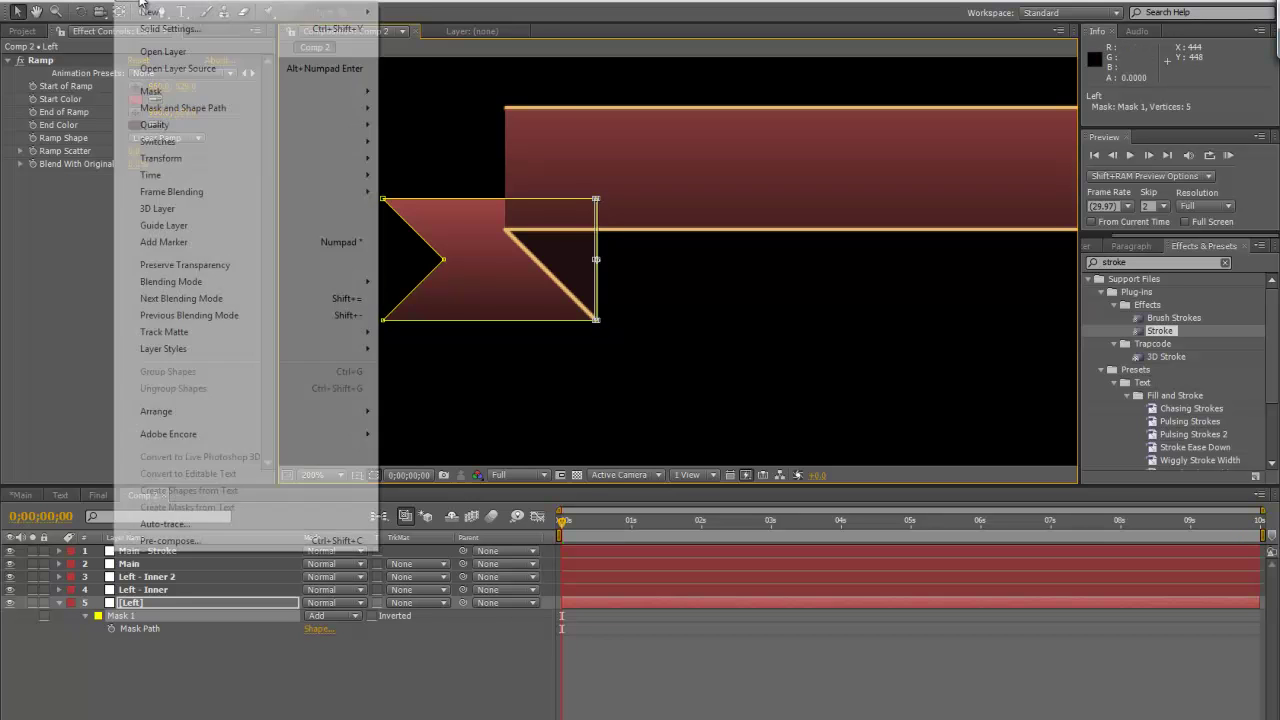
pyautogui.moveTo(196, 112)
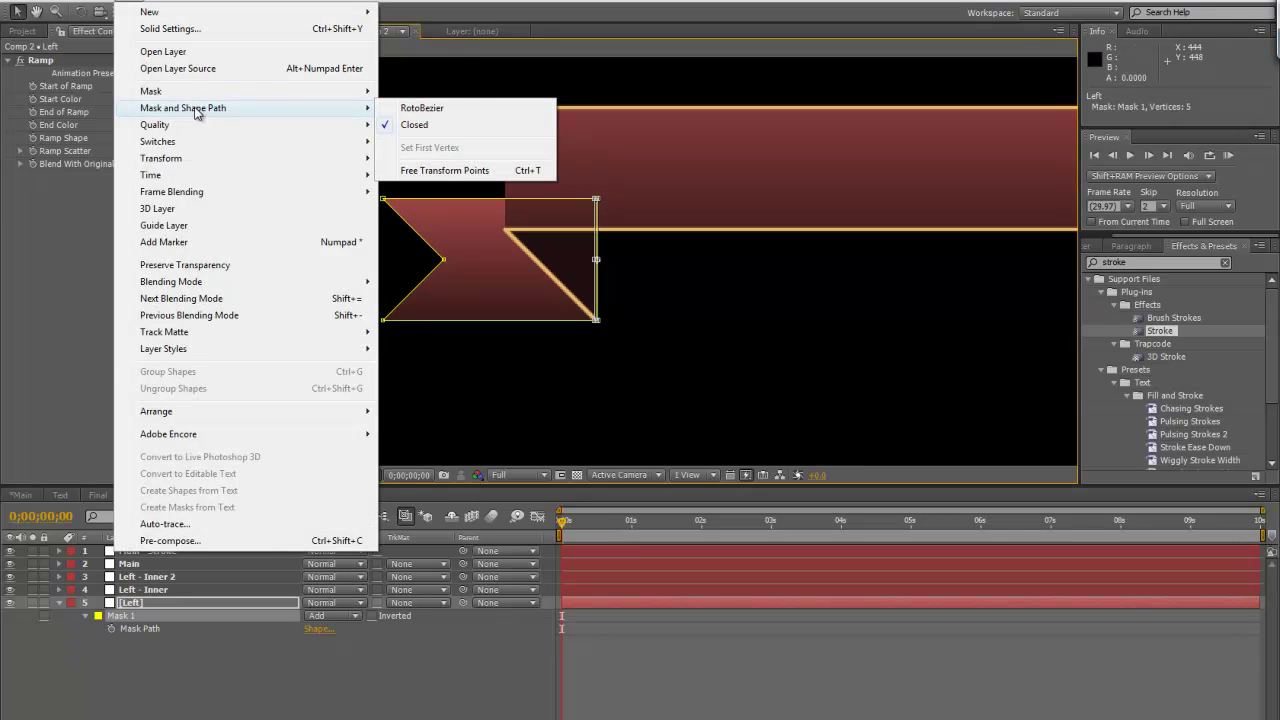
pyautogui.click(439, 127)
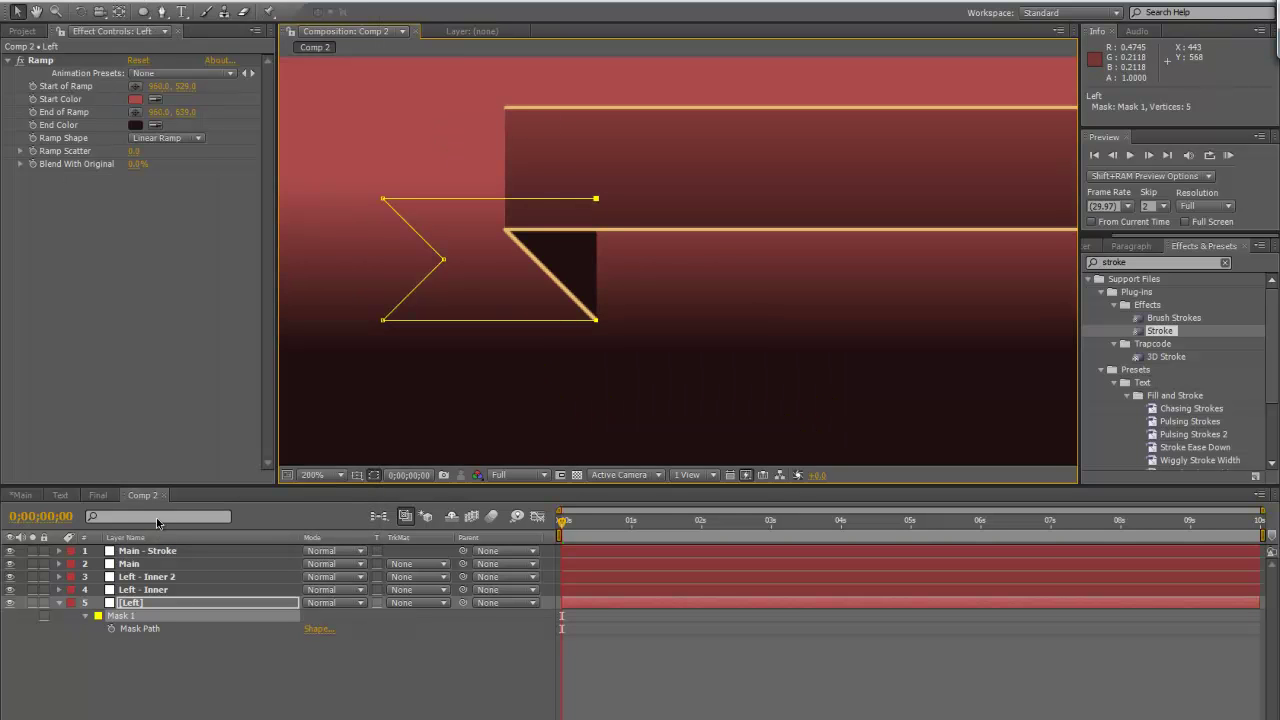
pyautogui.click(150, 589)
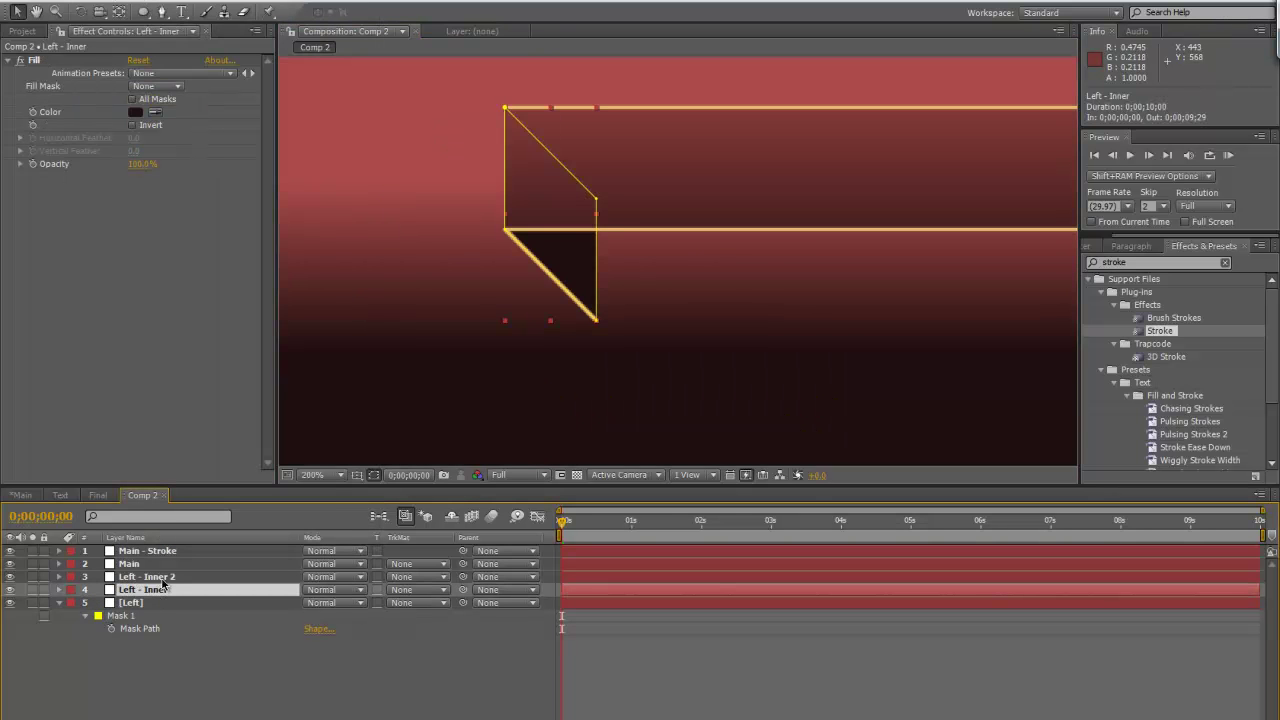
pyautogui.click(140, 602)
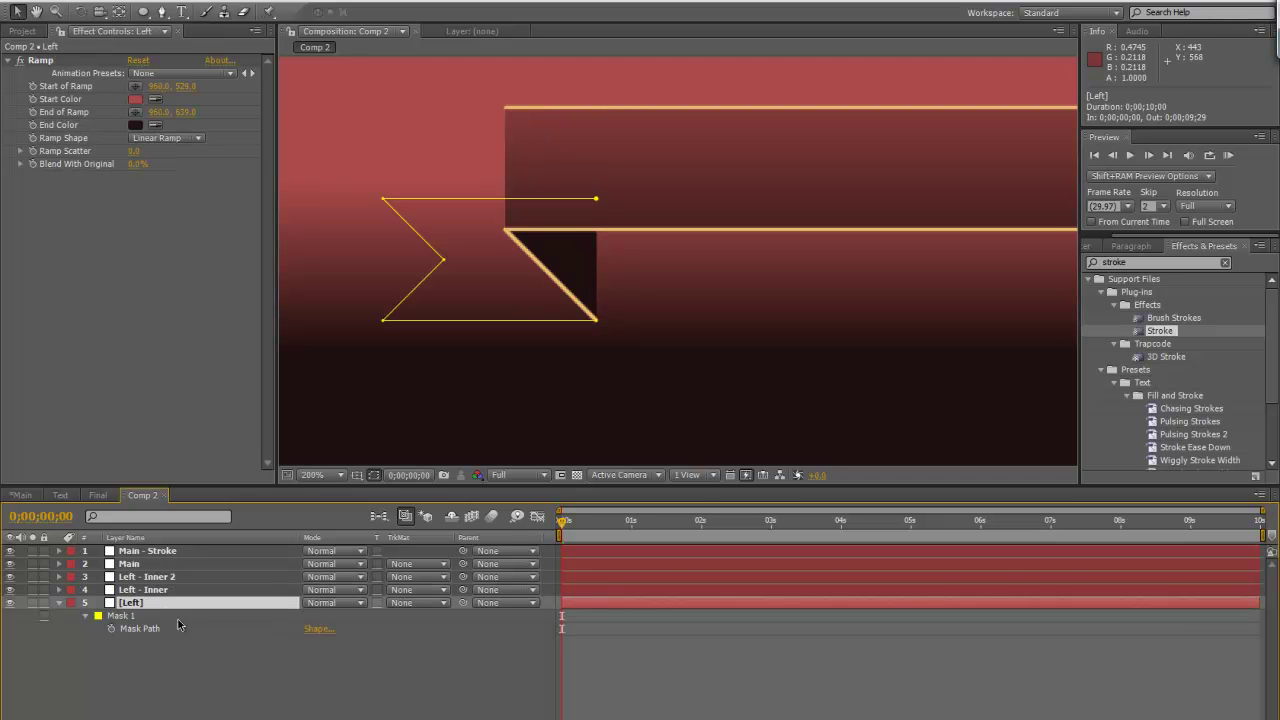
pyautogui.hotkey('ctrl', 'z')
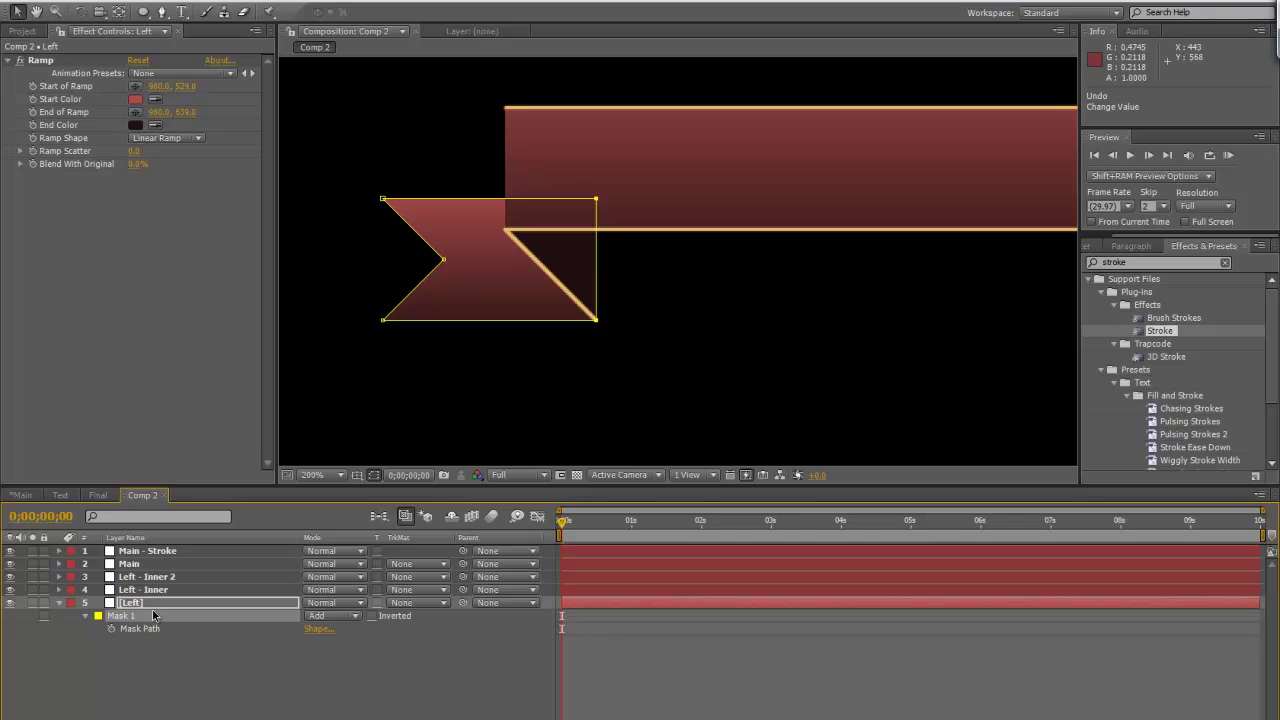
# Duplicate the [Left] layer and rename the copy "Left - Stroke"
pyautogui.click(154, 607)
pyautogui.hotkey('ctrl', 'd')
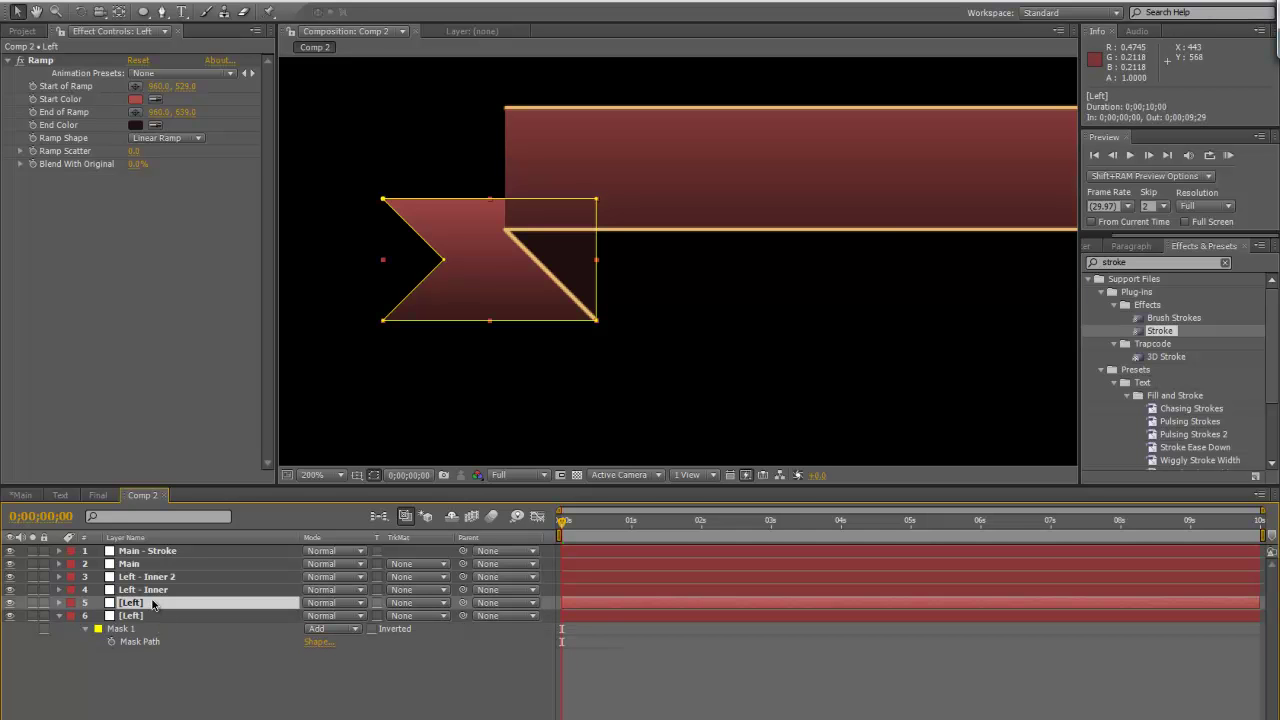
pyautogui.press('Return')
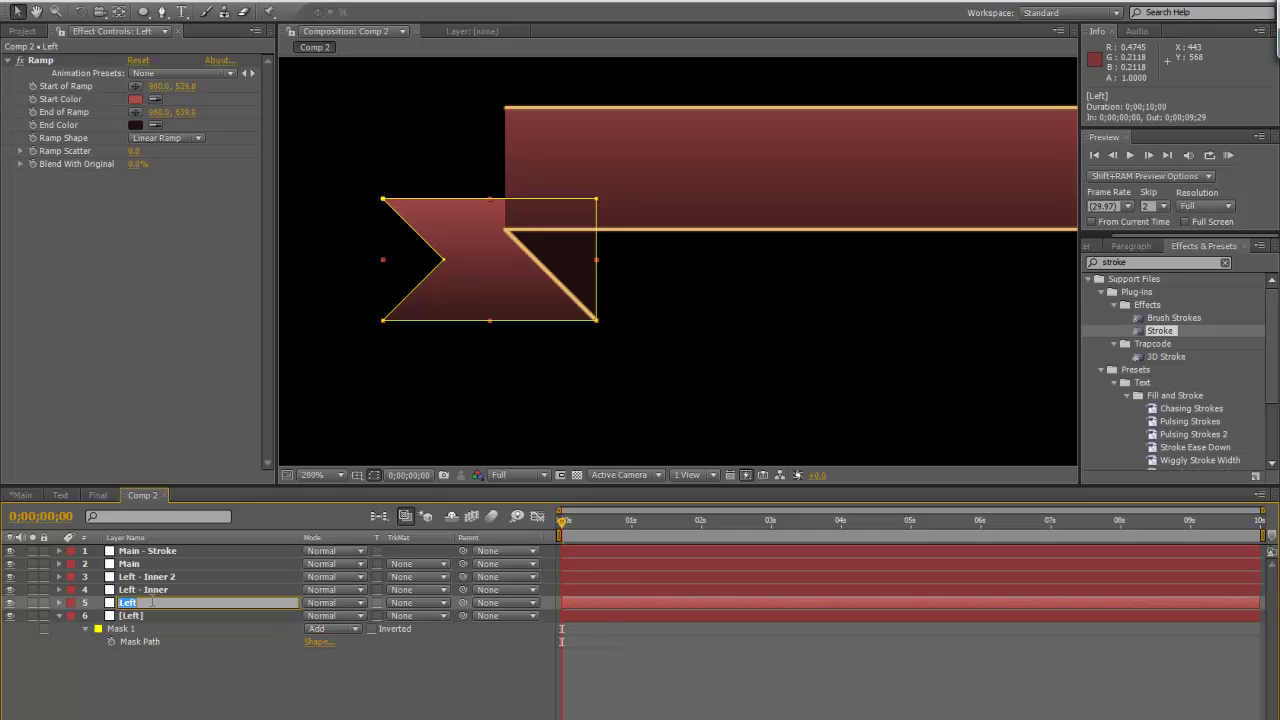
pyautogui.write('Left - Stroke')
pyautogui.press('Return')
# Open the closed path of Mask 1 on the Left - Stroke layer along its right vertical edge
pyautogui.press('m')
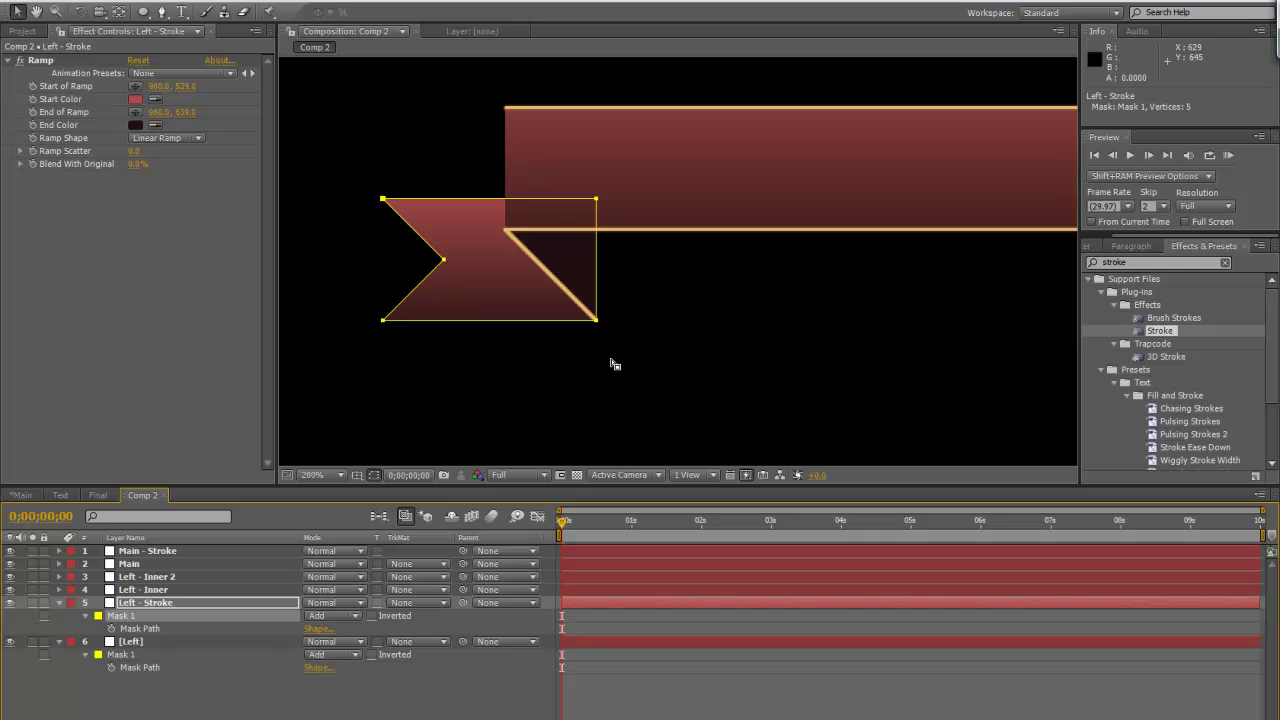
pyautogui.click(605, 327)
pyautogui.click(596, 320)
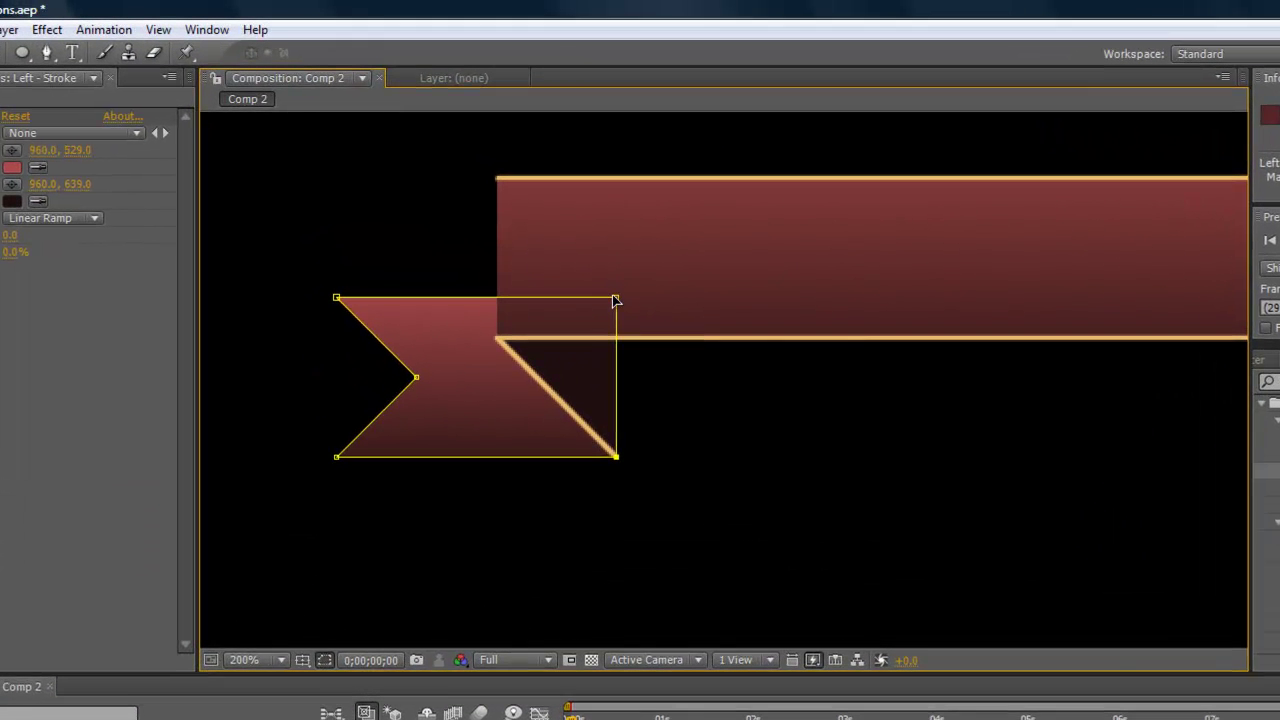
pyautogui.keyDown('shift'); pyautogui.click(616, 298); pyautogui.keyUp('shift')
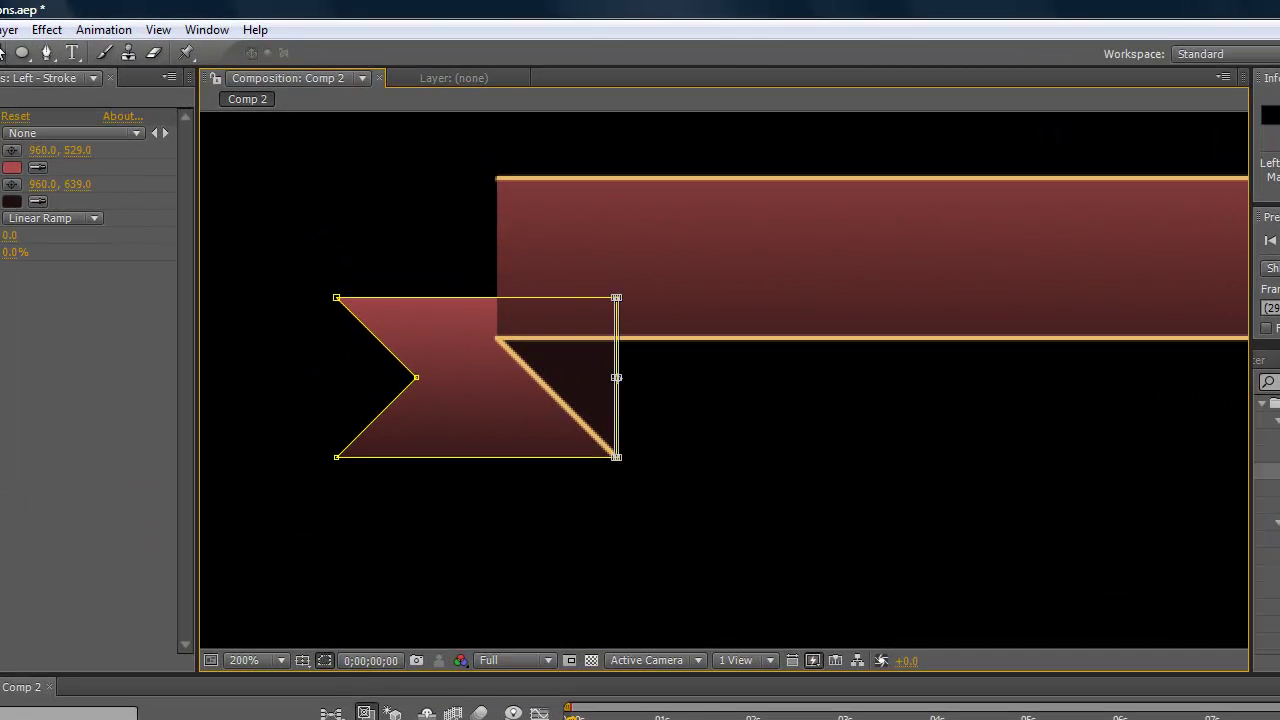
pyautogui.click(10, 29)
pyautogui.moveTo(43, 180)
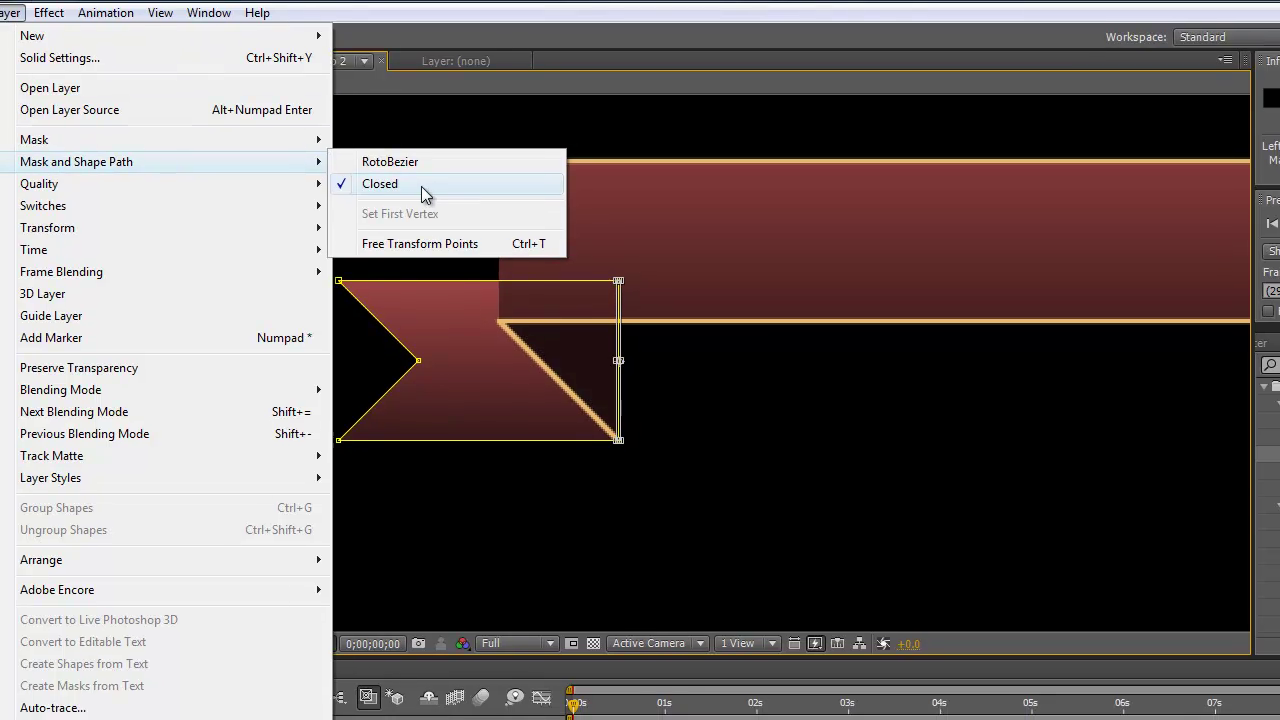
pyautogui.click(412, 200)
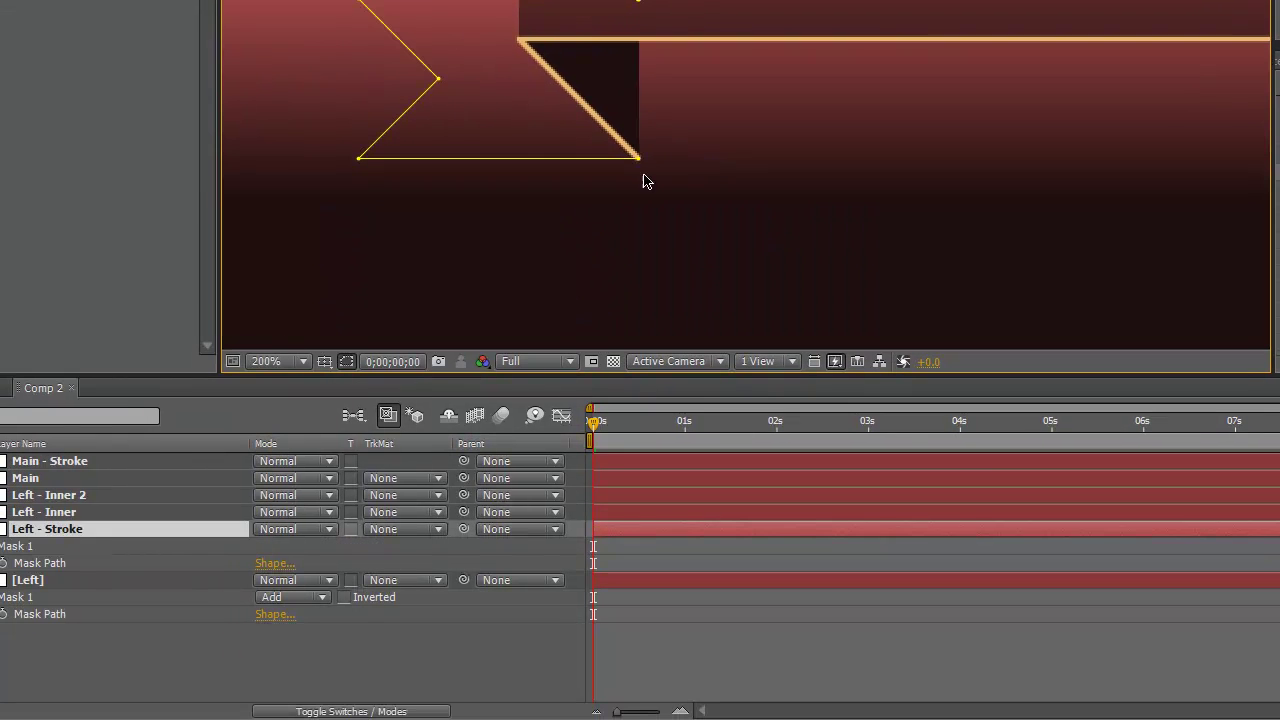
# Copy the Stroke effect from the Left - Inner 2 layer onto the Left - Stroke layer, then collapse its effect settings
pyautogui.click(59, 518)
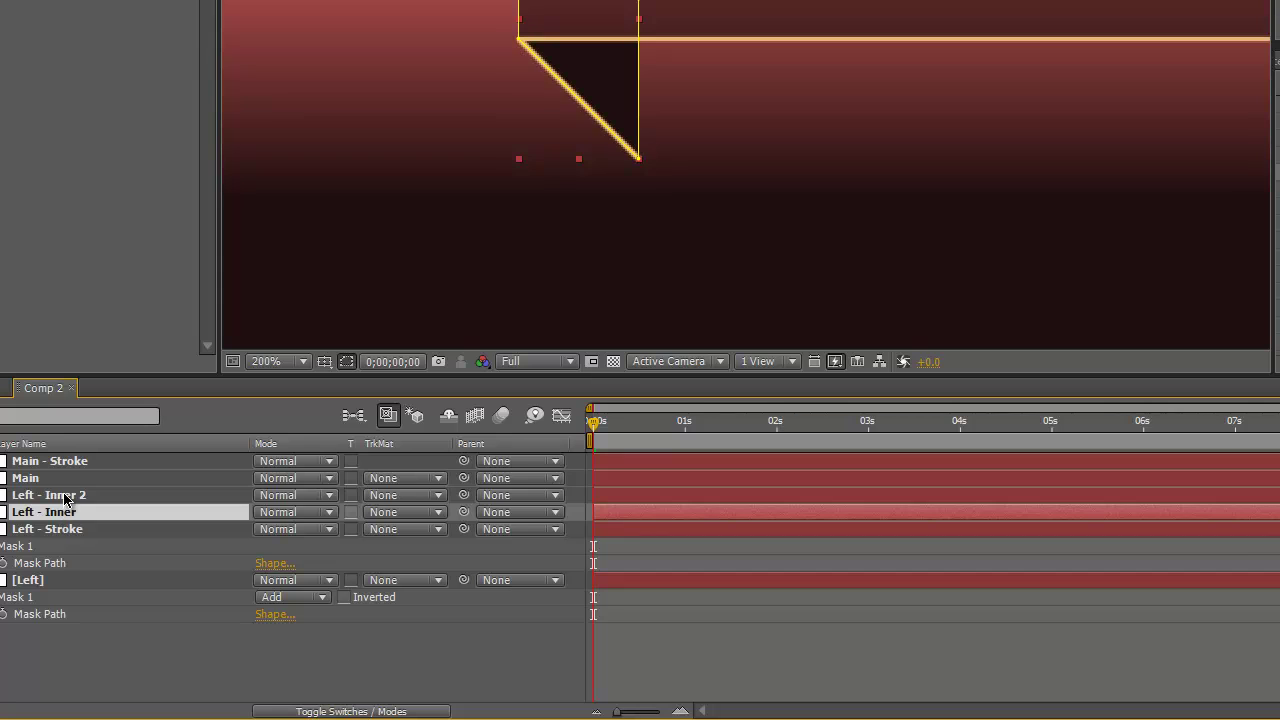
pyautogui.click(65, 496)
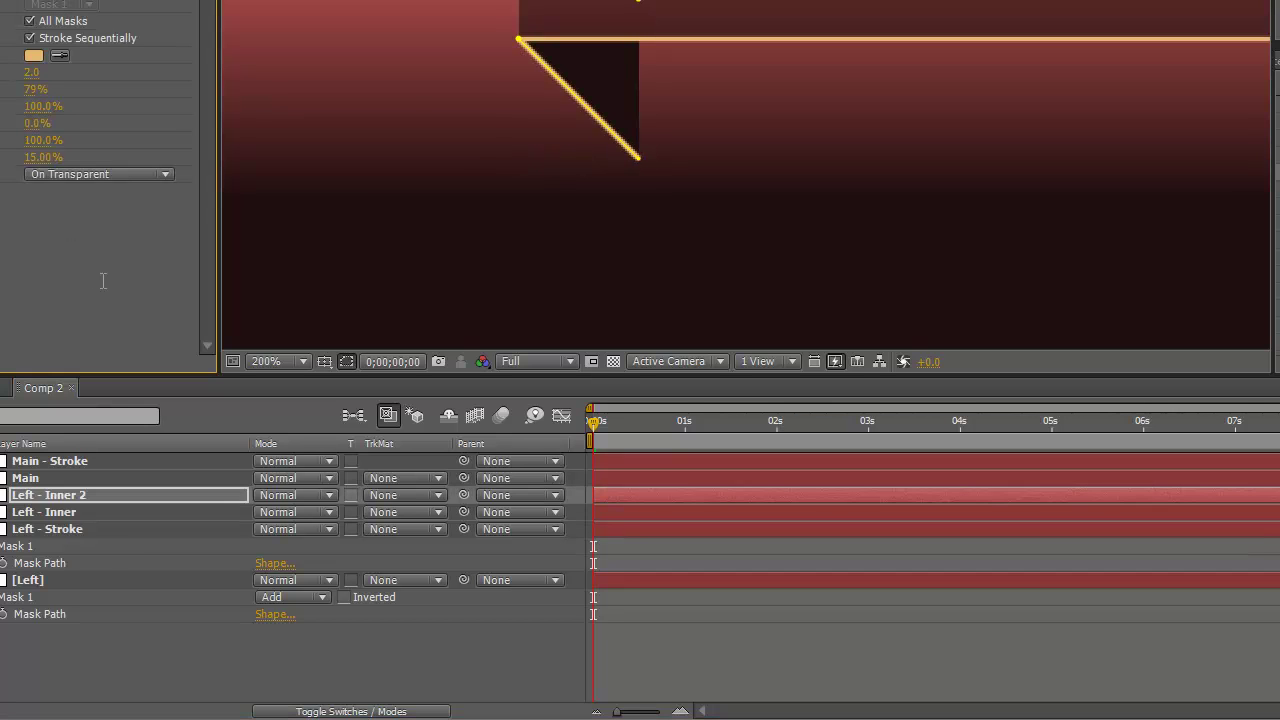
pyautogui.hotkey('ctrl', 'Down')
pyautogui.click(86, 531)
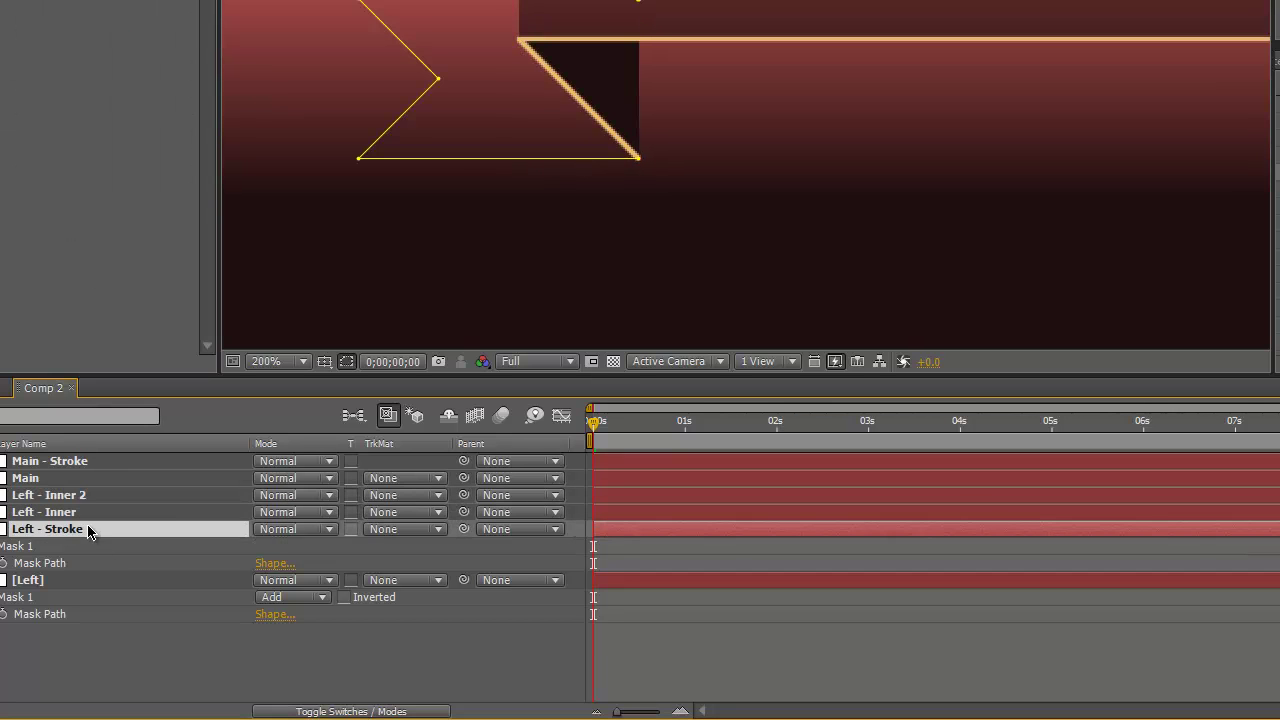
pyautogui.hotkey('ctrl', 'v')
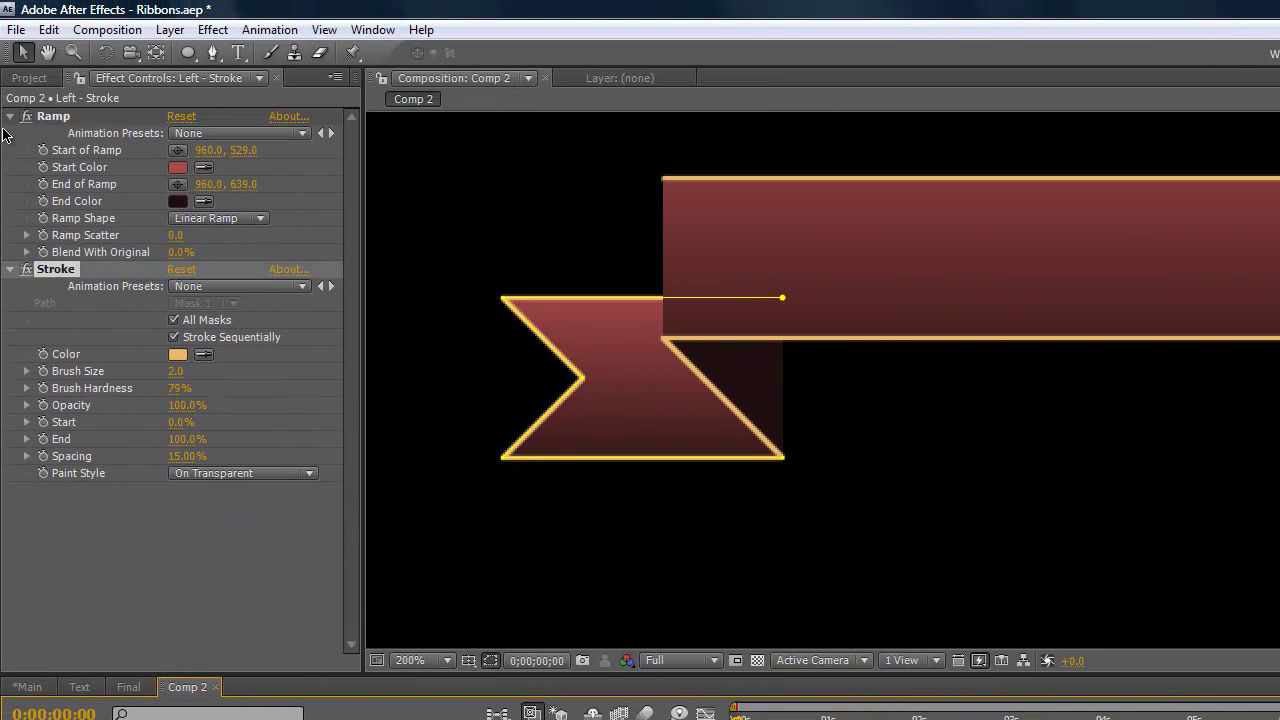
pyautogui.click(10, 117)
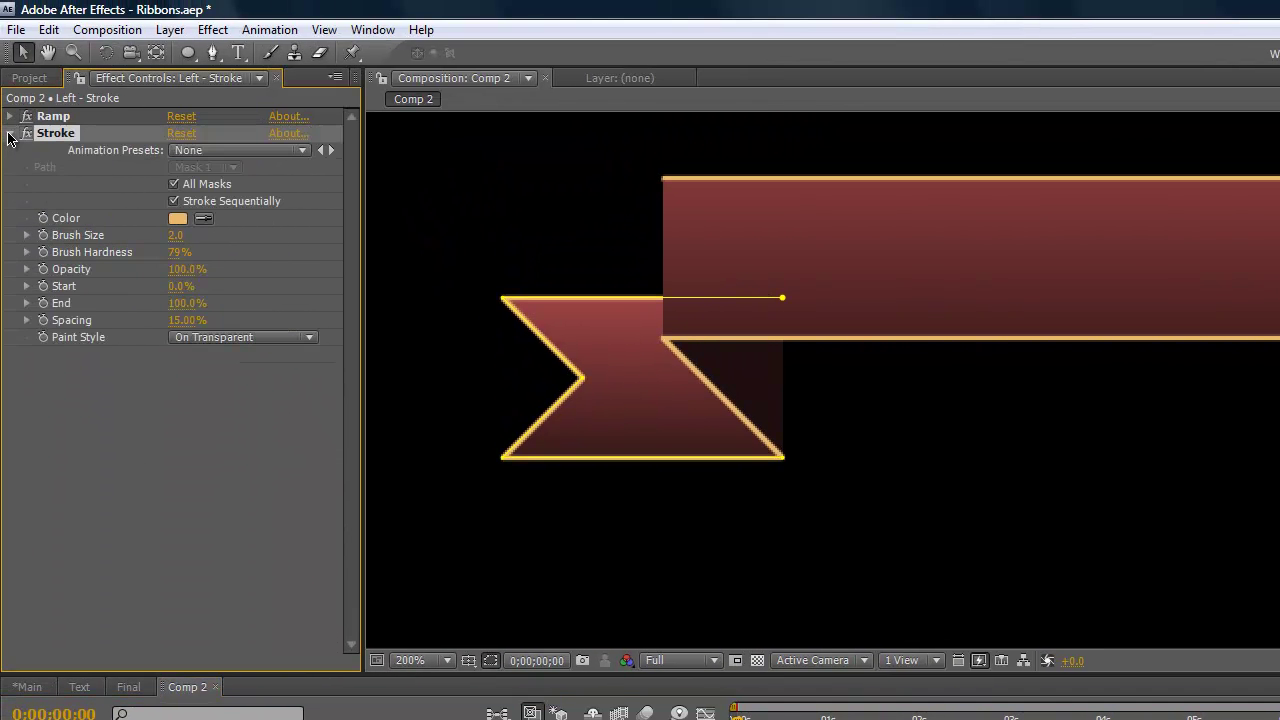
pyautogui.click(10, 133)
pyautogui.click(318, 715)
# Examine the stroked left tail together with the full length of the ribbon's main bar
pyautogui.scroll(-1, 1015, 519)
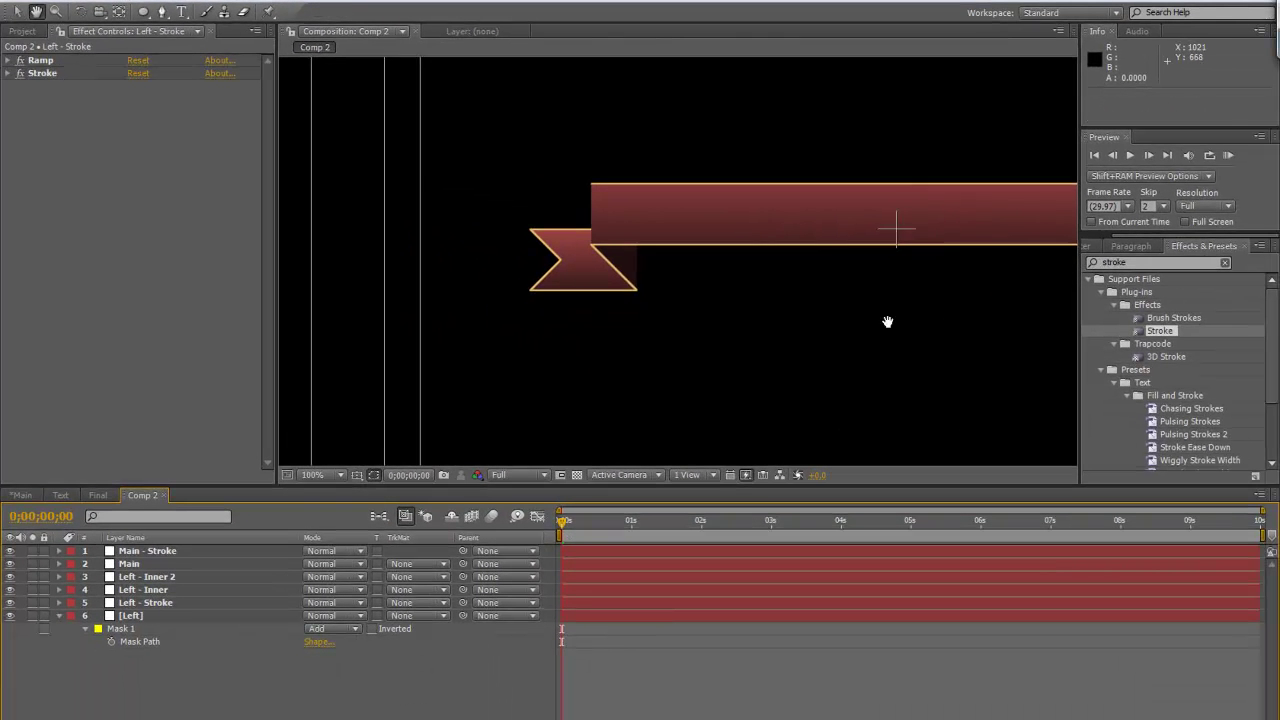
pyautogui.moveTo(887, 321); pyautogui.dragTo(774, 357)
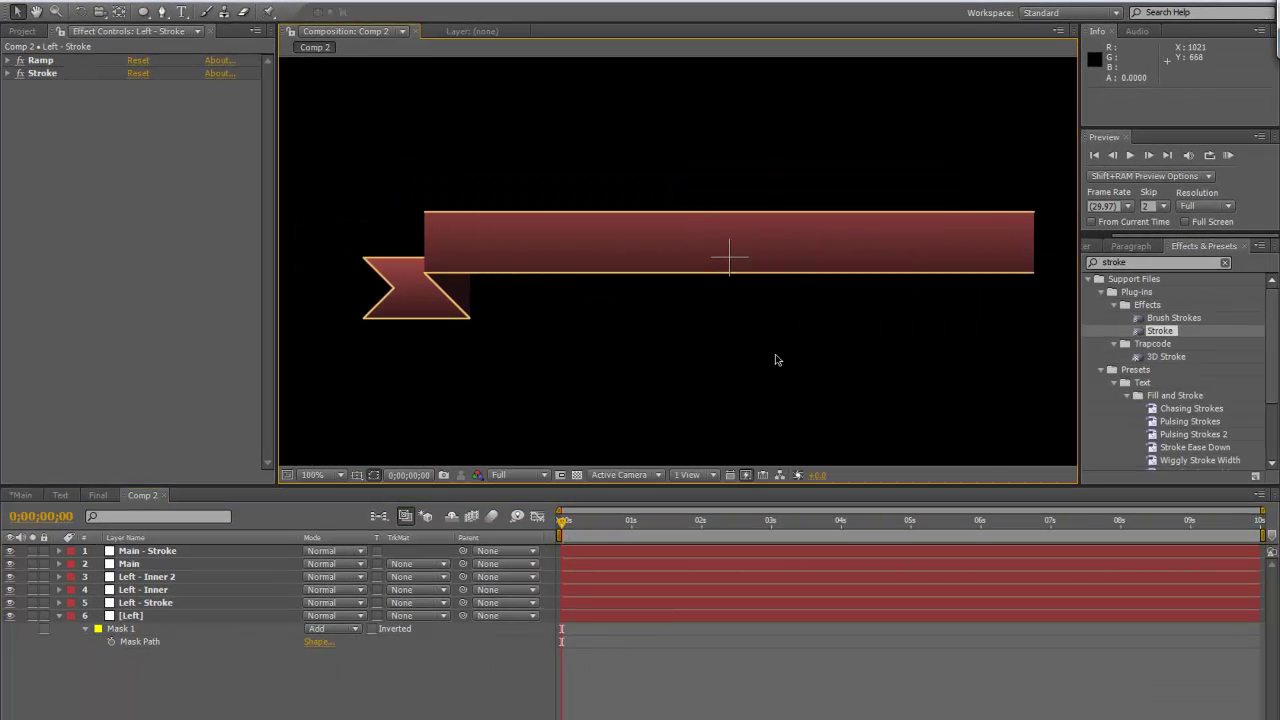
pyautogui.scroll(1, 477, 320)
pyautogui.press('space')
pyautogui.moveTo(627, 259); pyautogui.dragTo(979, 195)
pyautogui.moveTo(740, 283); pyautogui.dragTo(643, 289)
pyautogui.scroll(-1, 643, 289)
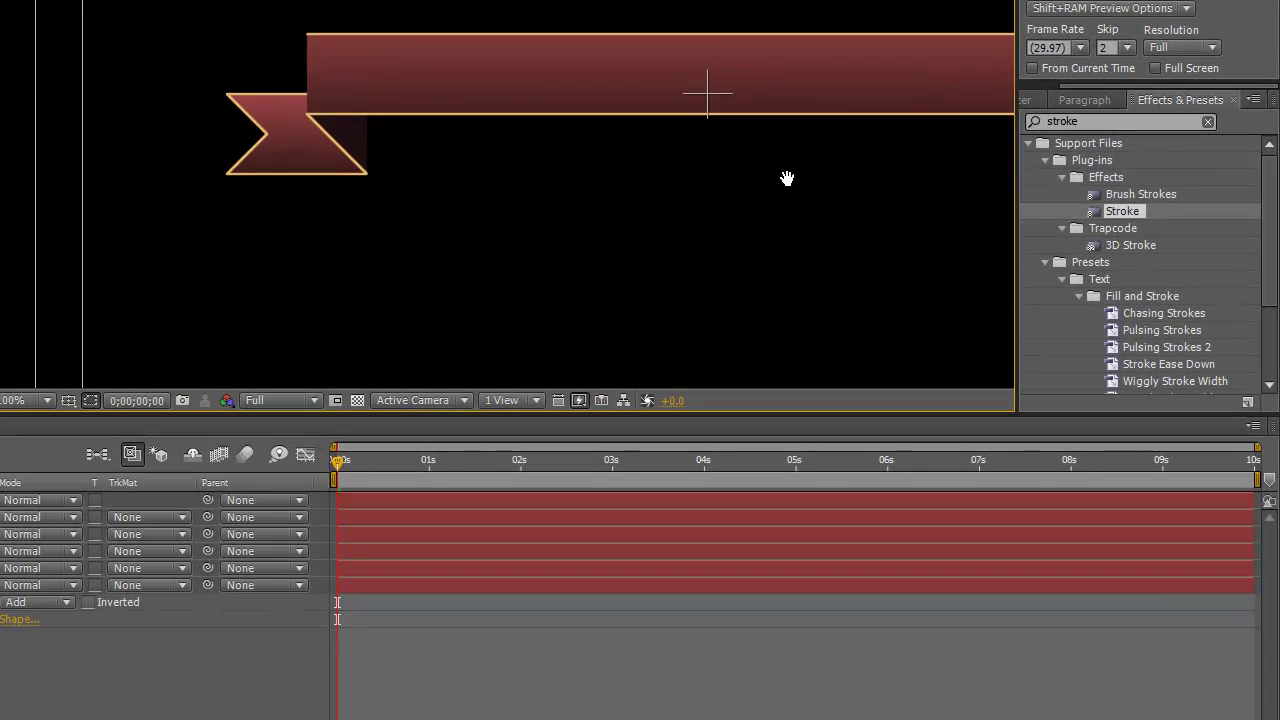
pyautogui.moveTo(787, 178); pyautogui.dragTo(652, 158)
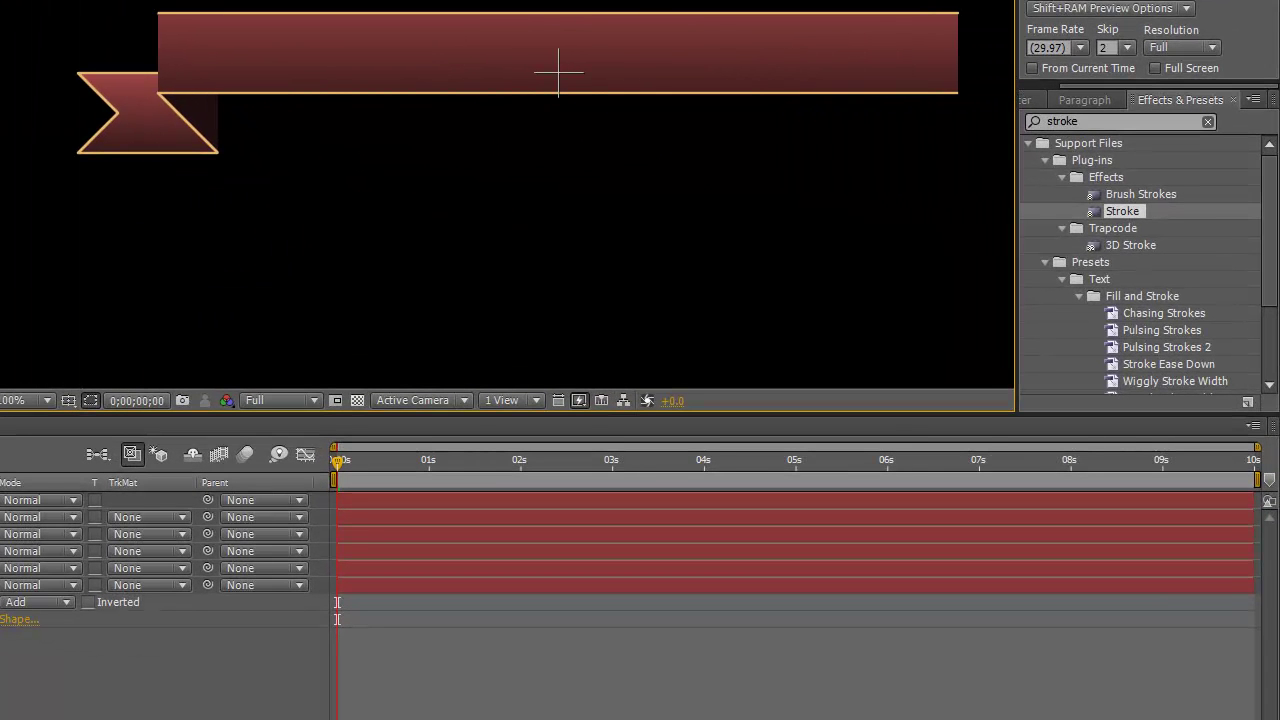
# Find the CC Light Sweep effect and apply it to the Main - Stroke layer
pyautogui.click(3, 499)
pyautogui.moveTo(1122, 121); pyautogui.dragTo(914, 132)
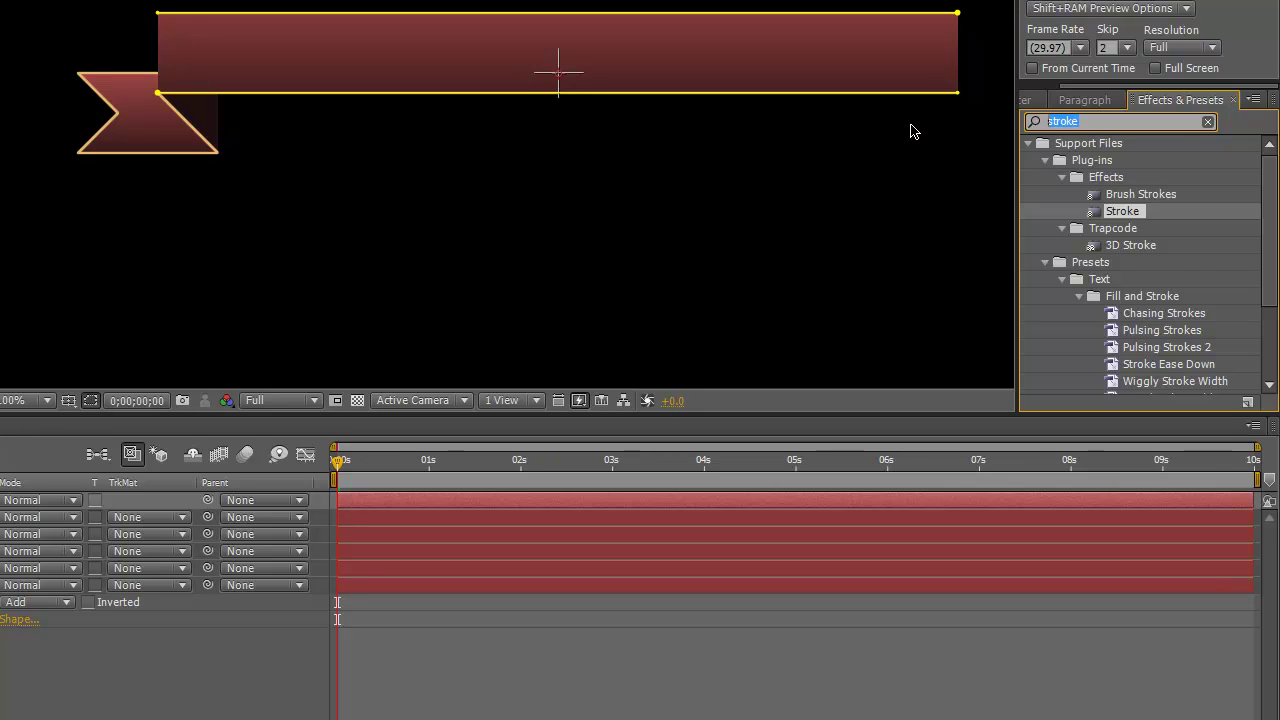
pyautogui.write('cc light sweep')
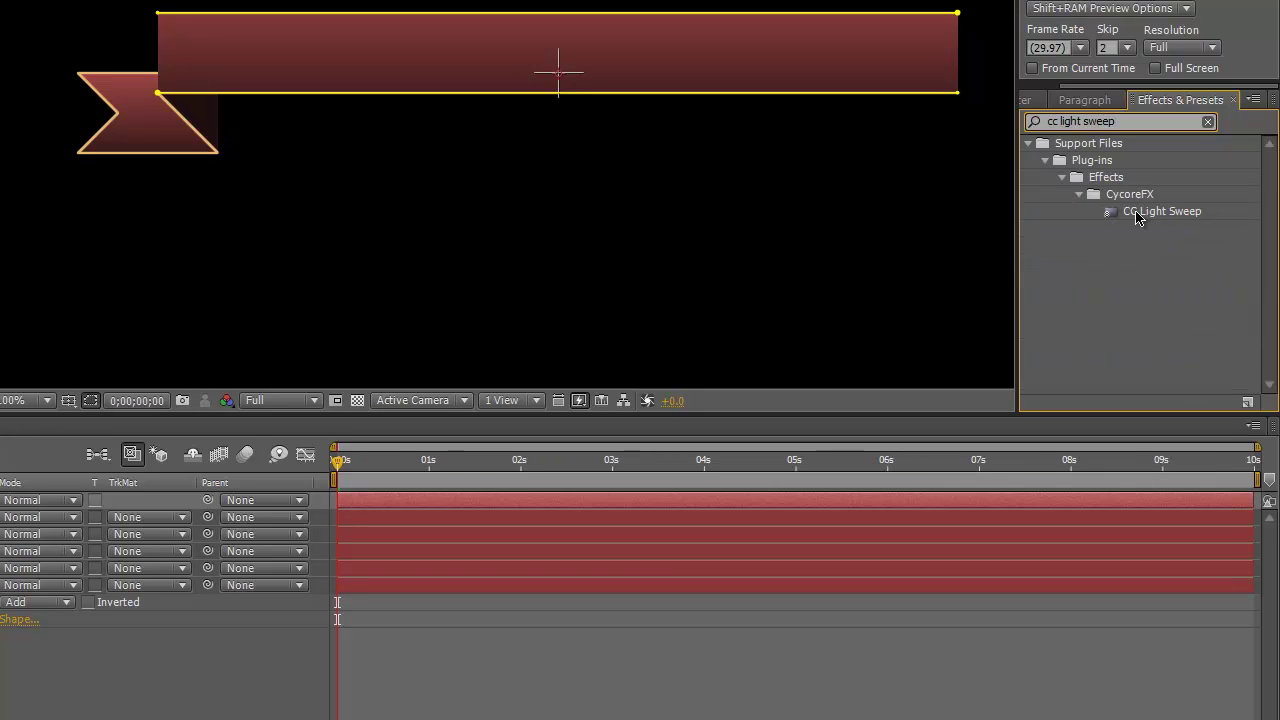
pyautogui.moveTo(1134, 214); pyautogui.dragTo(176, 84)
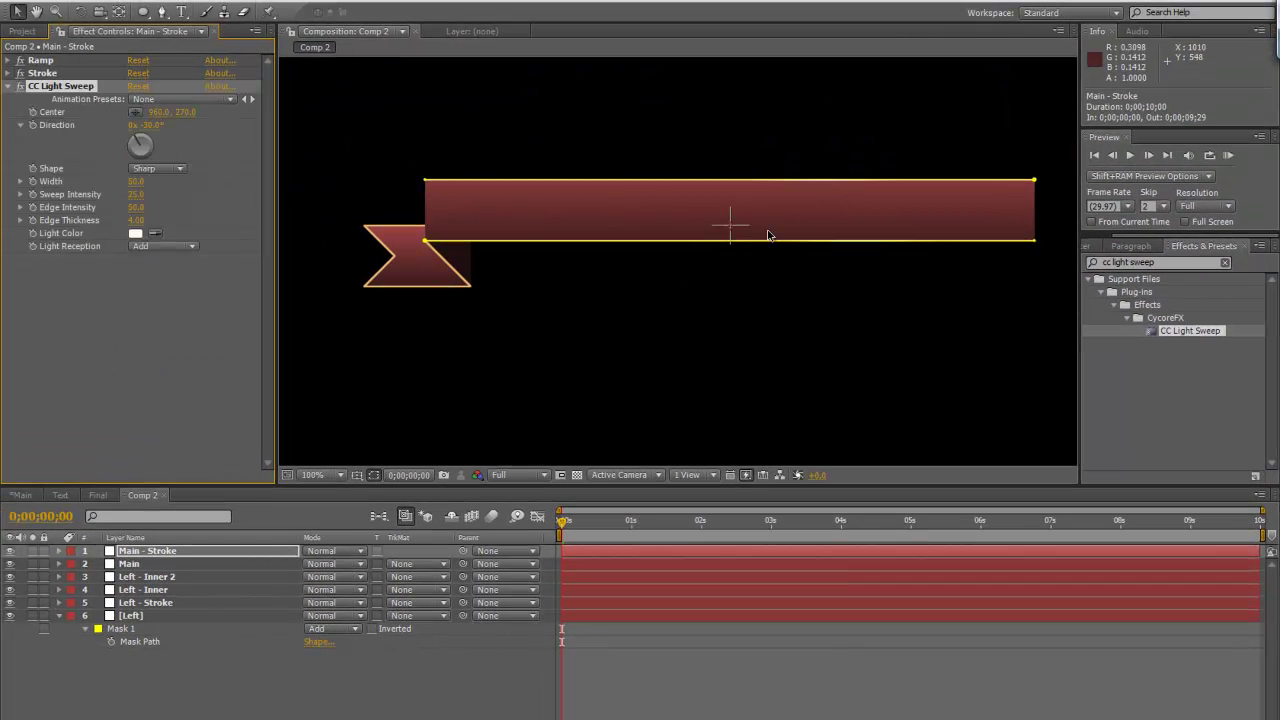
# Move the light sweep's centre to 675, 444 and set Width to 32, Edge Intensity to 0 and Edge Thickness to 0
pyautogui.press(',')
pyautogui.moveTo(704, 142); pyautogui.dragTo(608, 207)
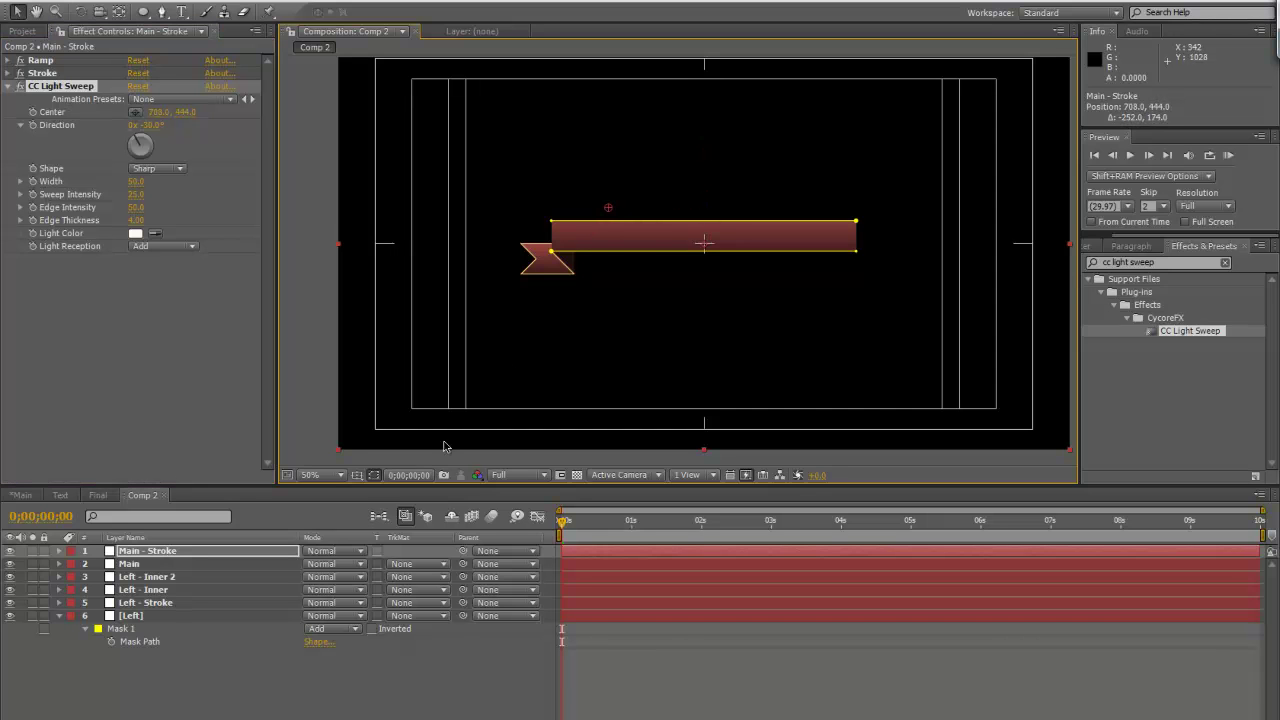
pyautogui.press('.')
pyautogui.press('h')
pyautogui.moveTo(436, 218); pyautogui.dragTo(436, 235)
pyautogui.press('v')
pyautogui.click(137, 232)
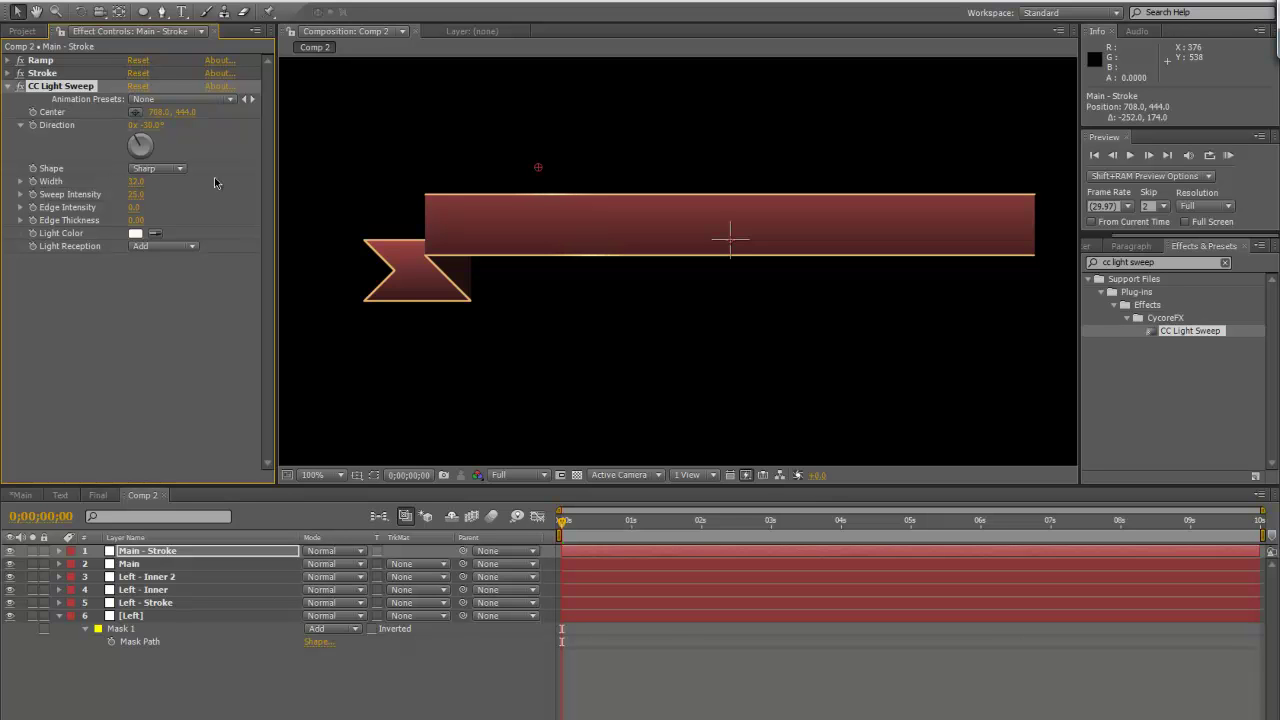
pyautogui.moveTo(537, 167); pyautogui.dragTo(516, 175)
pyautogui.scroll(3, 537, 235)
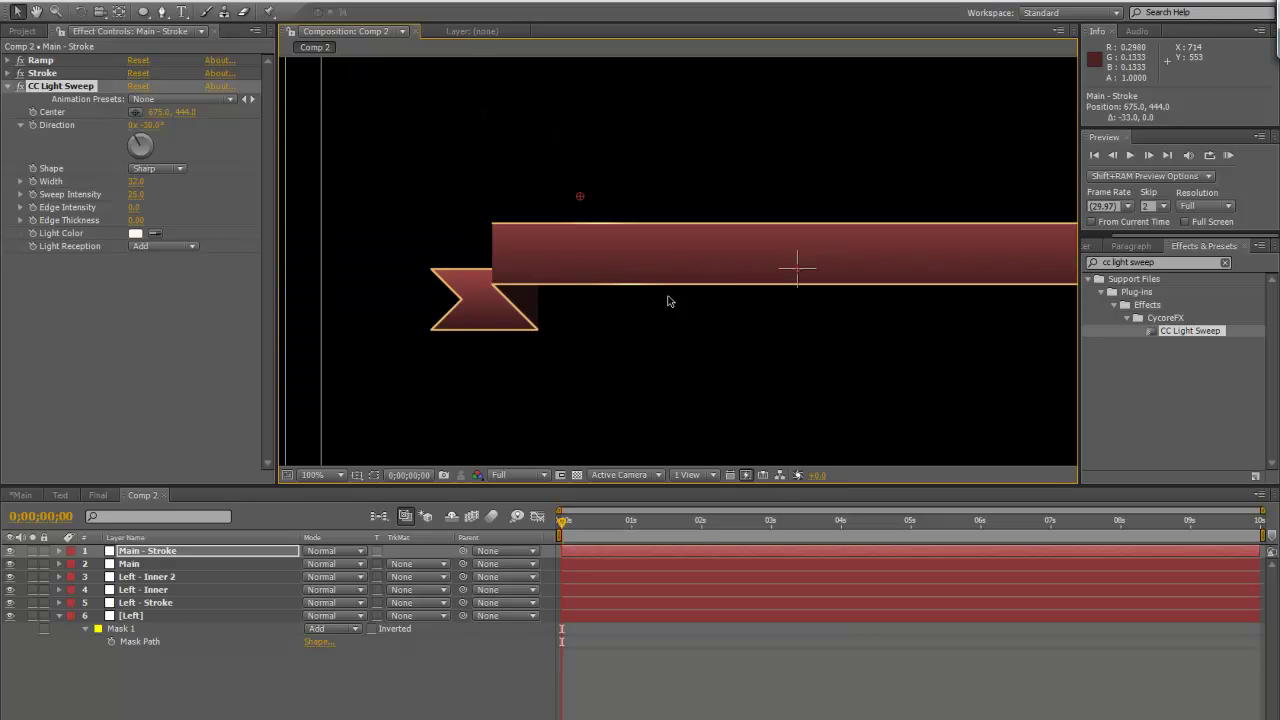
pyautogui.scroll(-3, 669, 297)
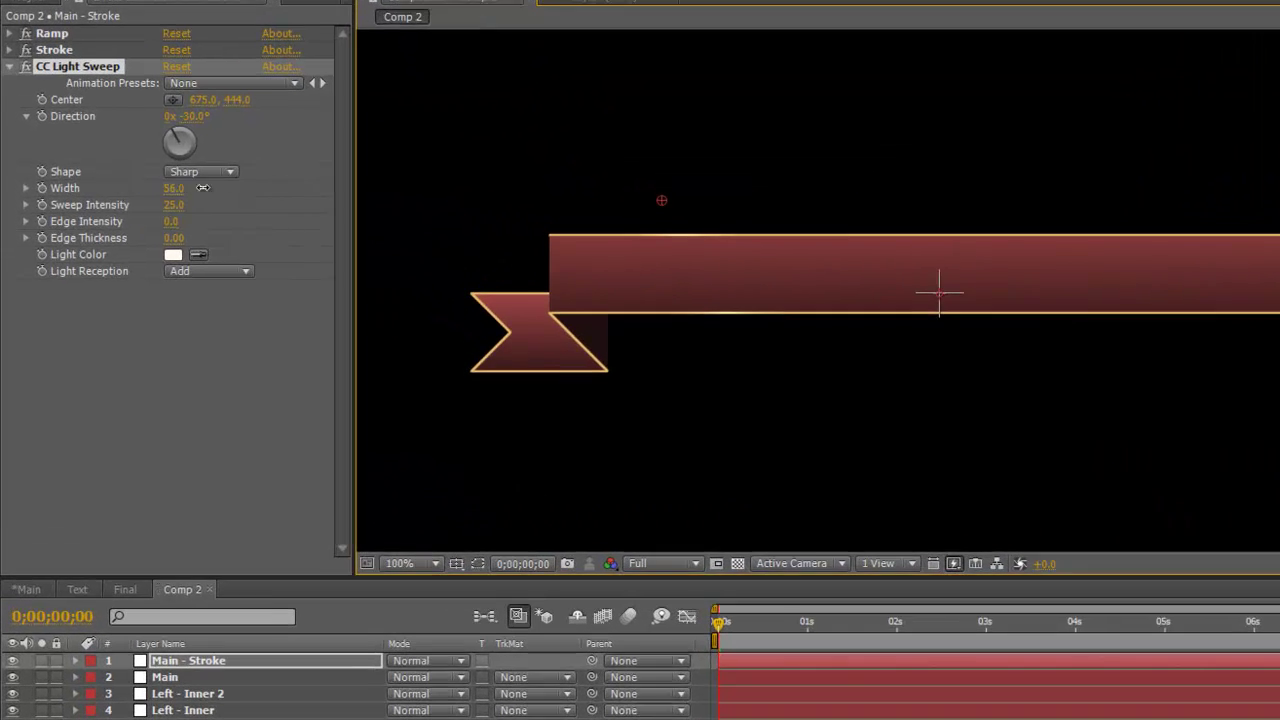
# Set the light sweep to a Smooth shape with Width 27 and Sweep Intensity 35, and move its centre to 647, 444
pyautogui.click(168, 173)
pyautogui.click(170, 152)
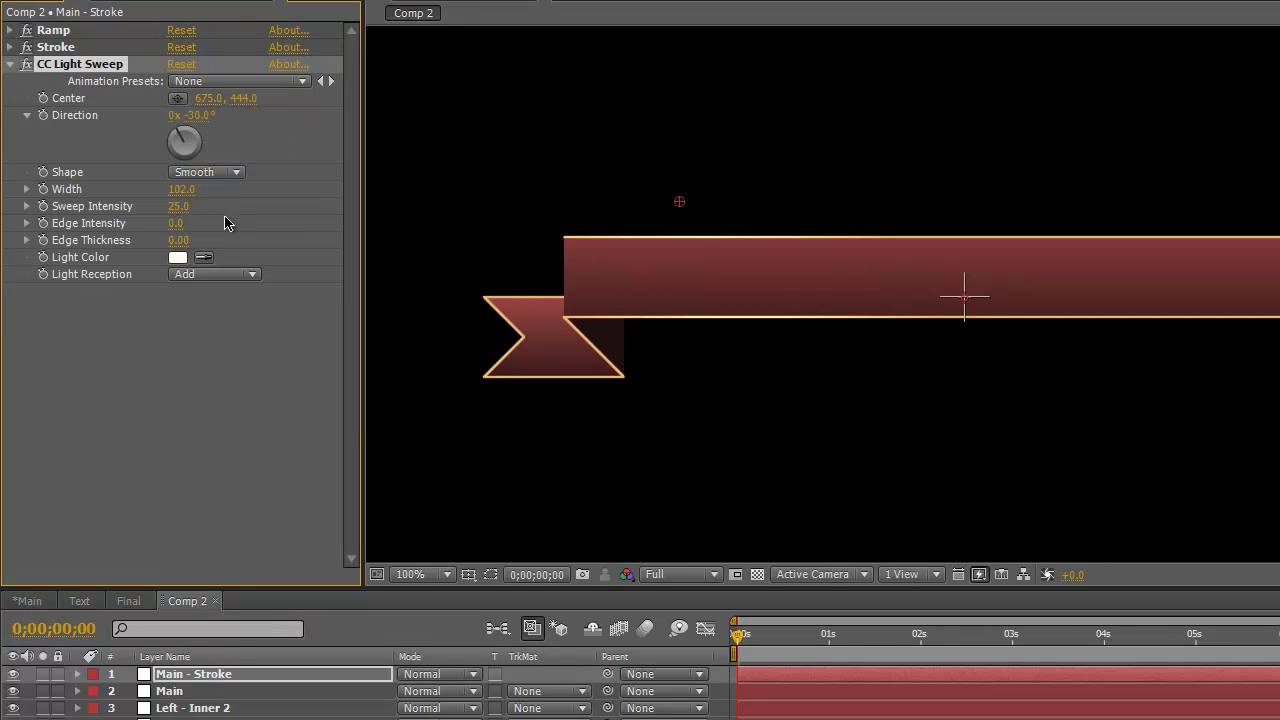
pyautogui.moveTo(183, 190); pyautogui.dragTo(137, 193)
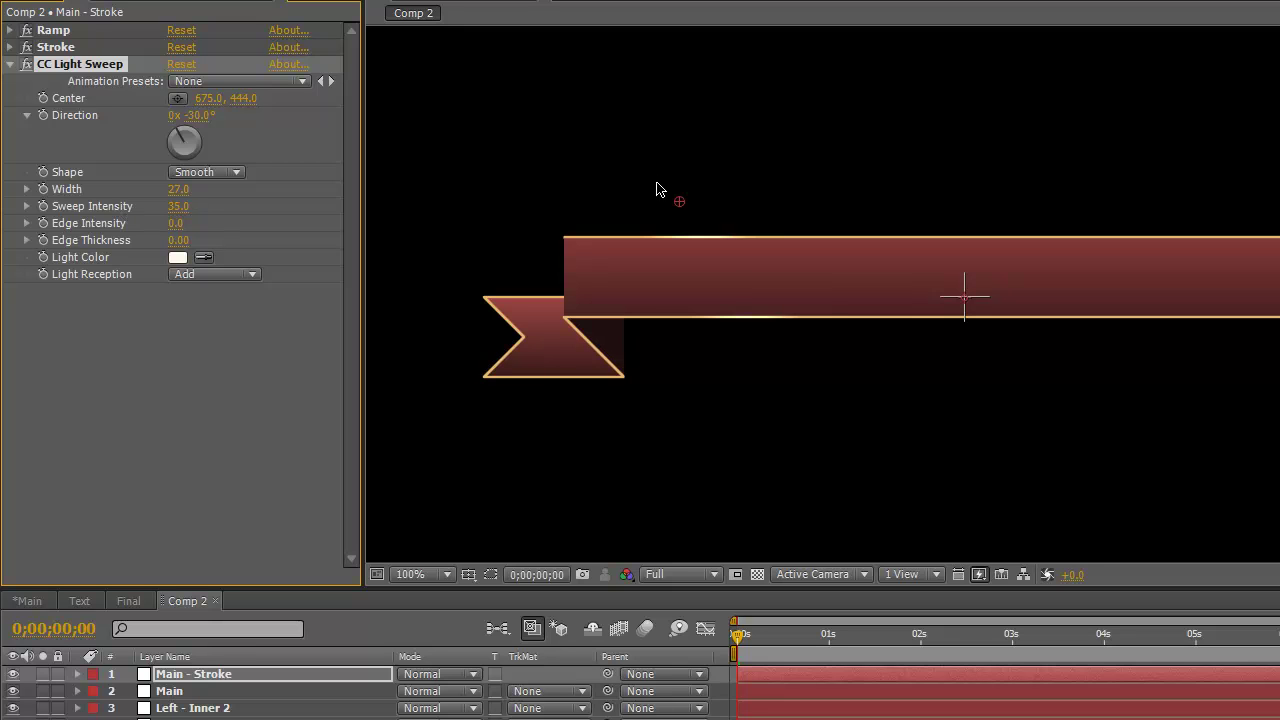
pyautogui.moveTo(677, 207); pyautogui.dragTo(649, 207)
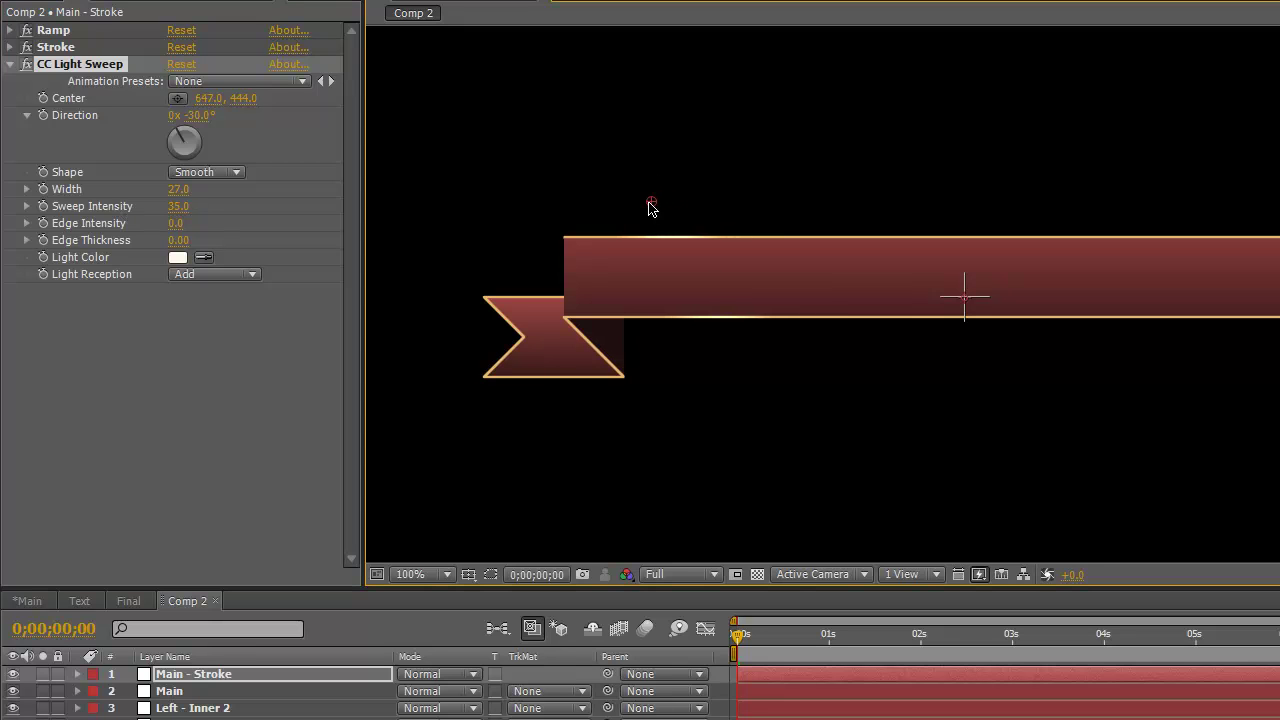
# Duplicate the CC Light Sweep effect on Main - Stroke and move the copy's centre to 928, 444
pyautogui.click(10, 64)
pyautogui.hotkey('ctrl', 'd')
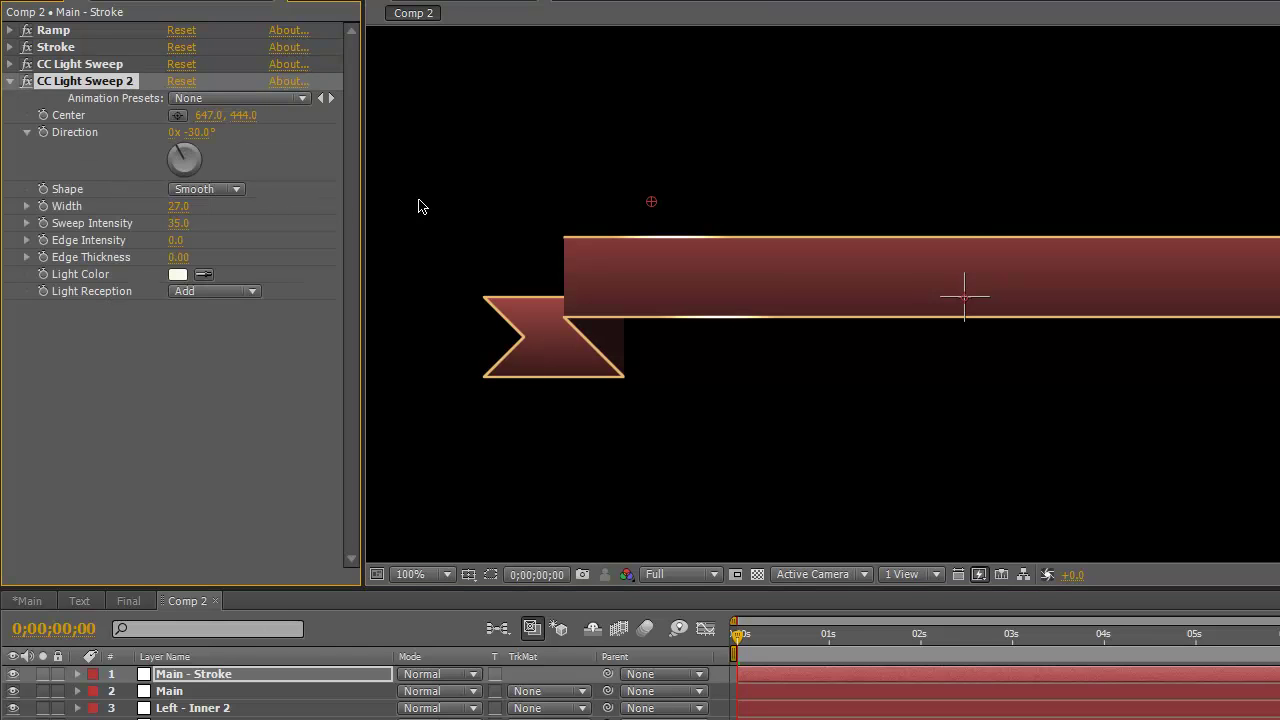
pyautogui.moveTo(652, 203); pyautogui.dragTo(936, 232)
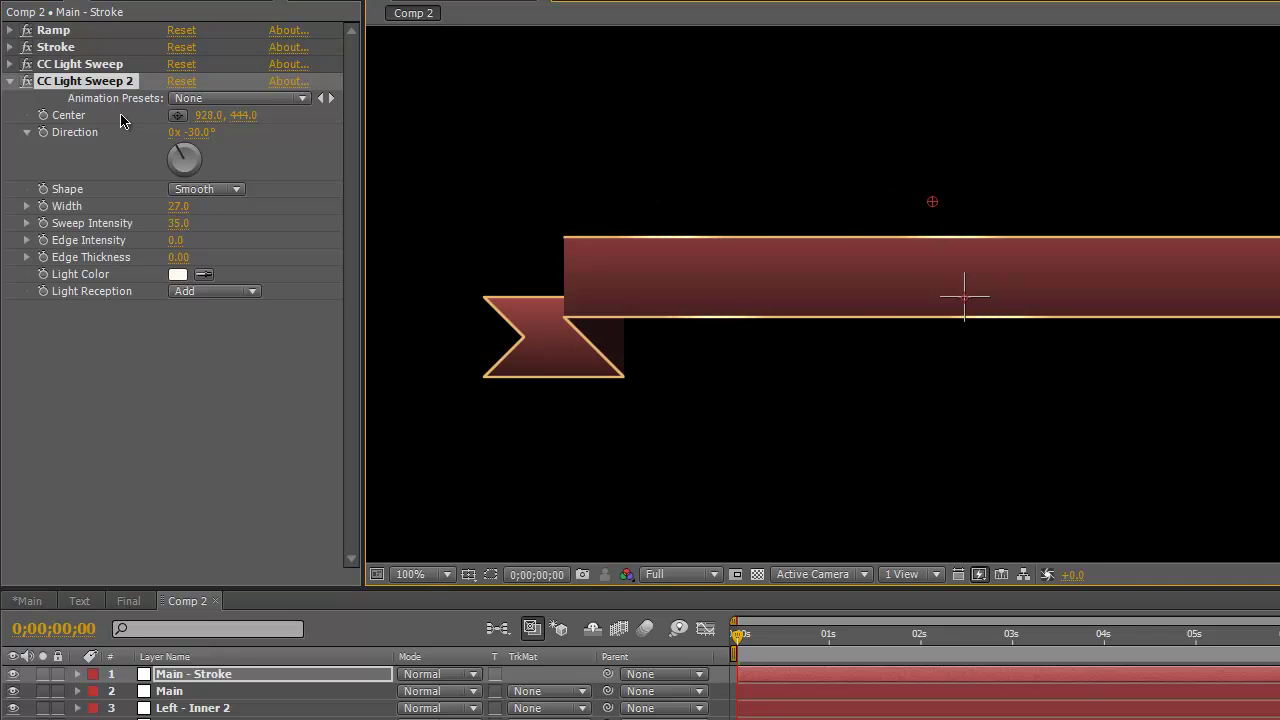
# Duplicate CC Light Sweep 2, move the new copy's centre to 1216, 444, and collapse the sweep settings
pyautogui.hotkey('ctrl', 'd')
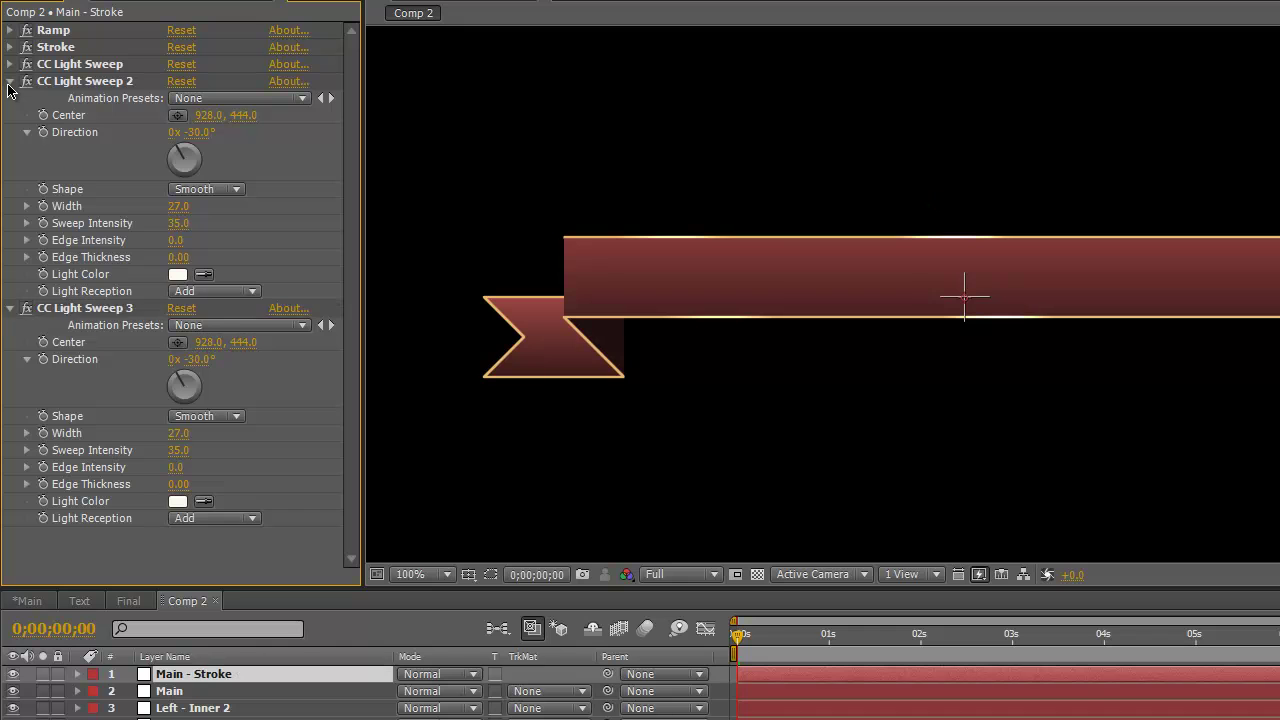
pyautogui.click(10, 81)
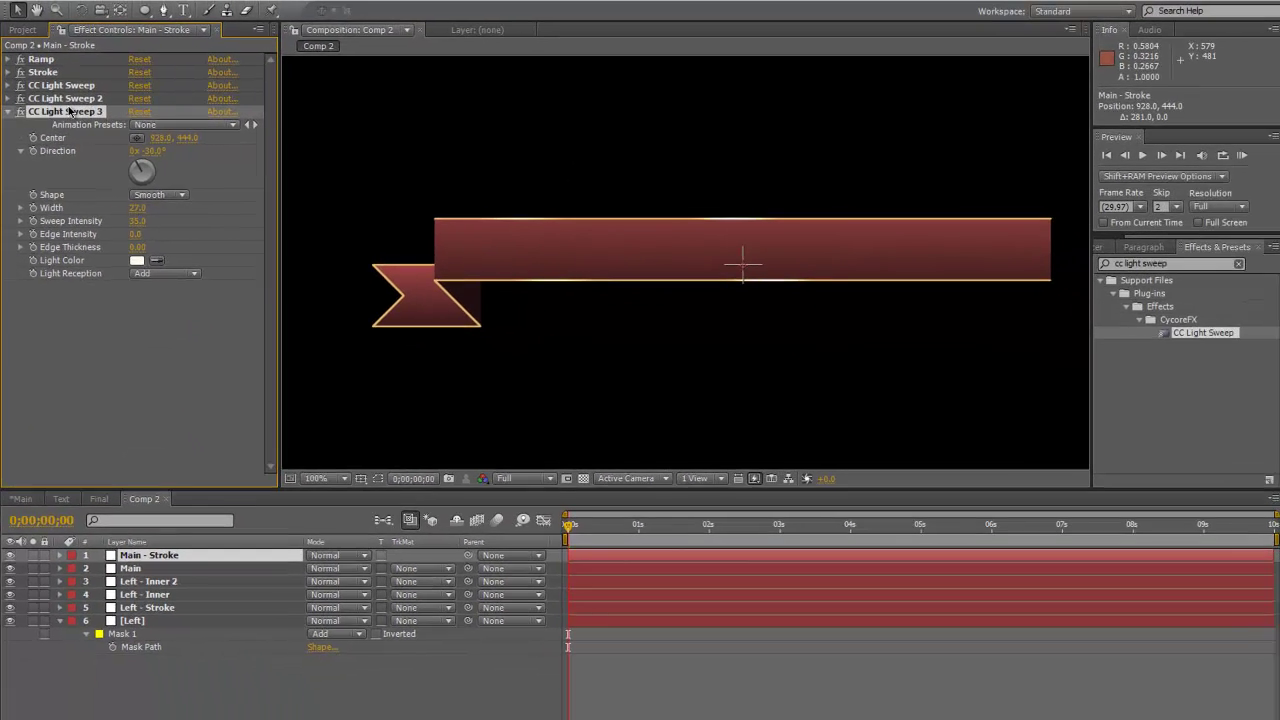
pyautogui.moveTo(712, 196); pyautogui.dragTo(930, 222)
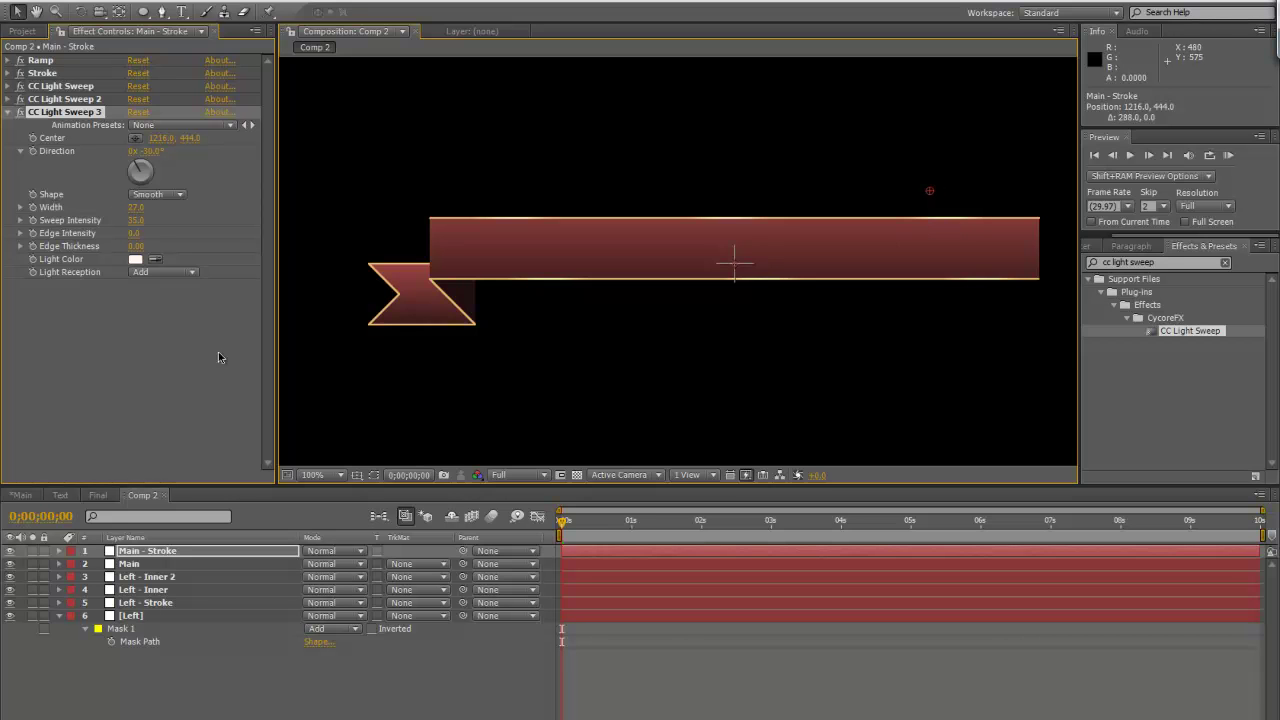
pyautogui.click(5, 115)
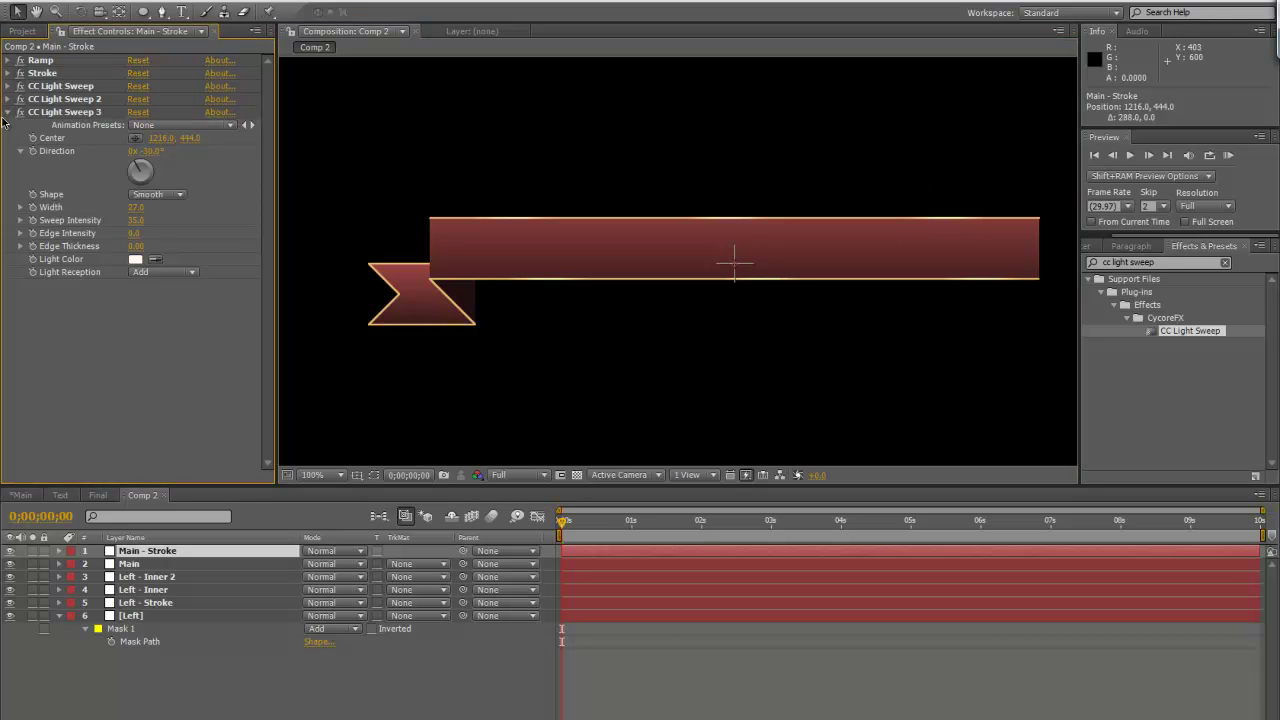
pyautogui.click(7, 113)
# Try a copy of the first CC Light Sweep on the [Left] layer with its centre at 486, 444
pyautogui.click(63, 85)
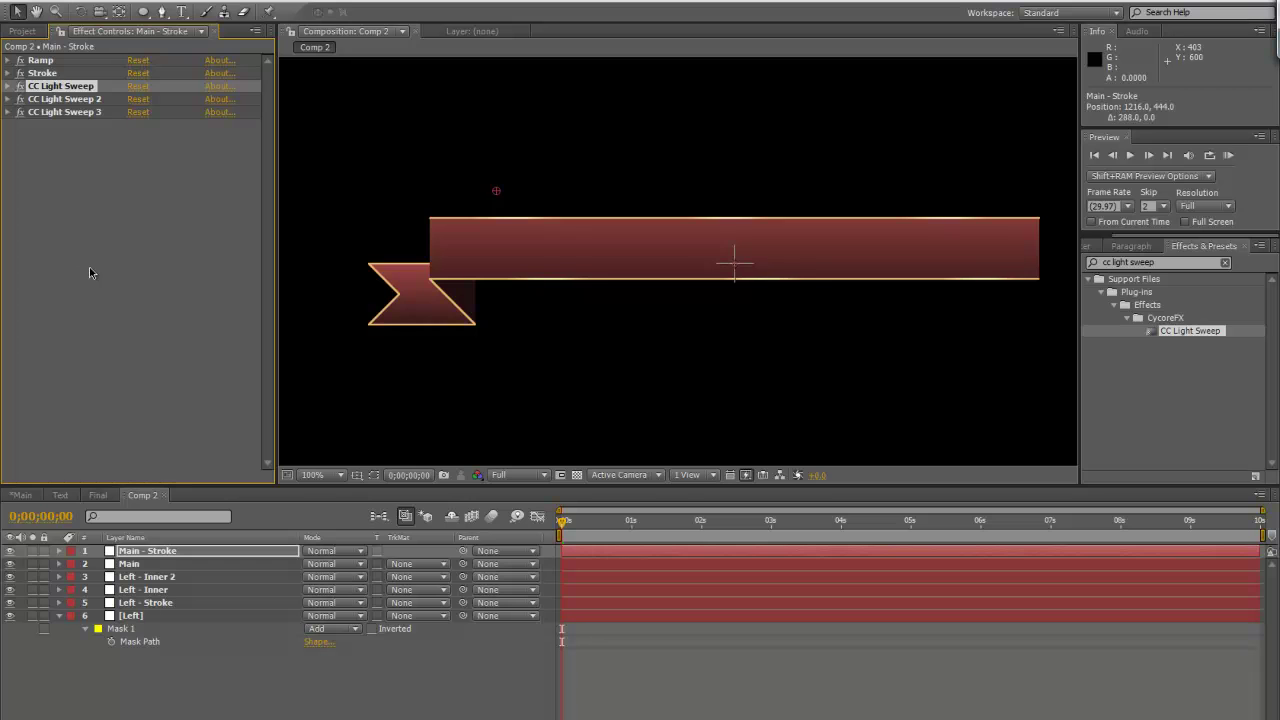
pyautogui.click(162, 615)
pyautogui.click(59, 615)
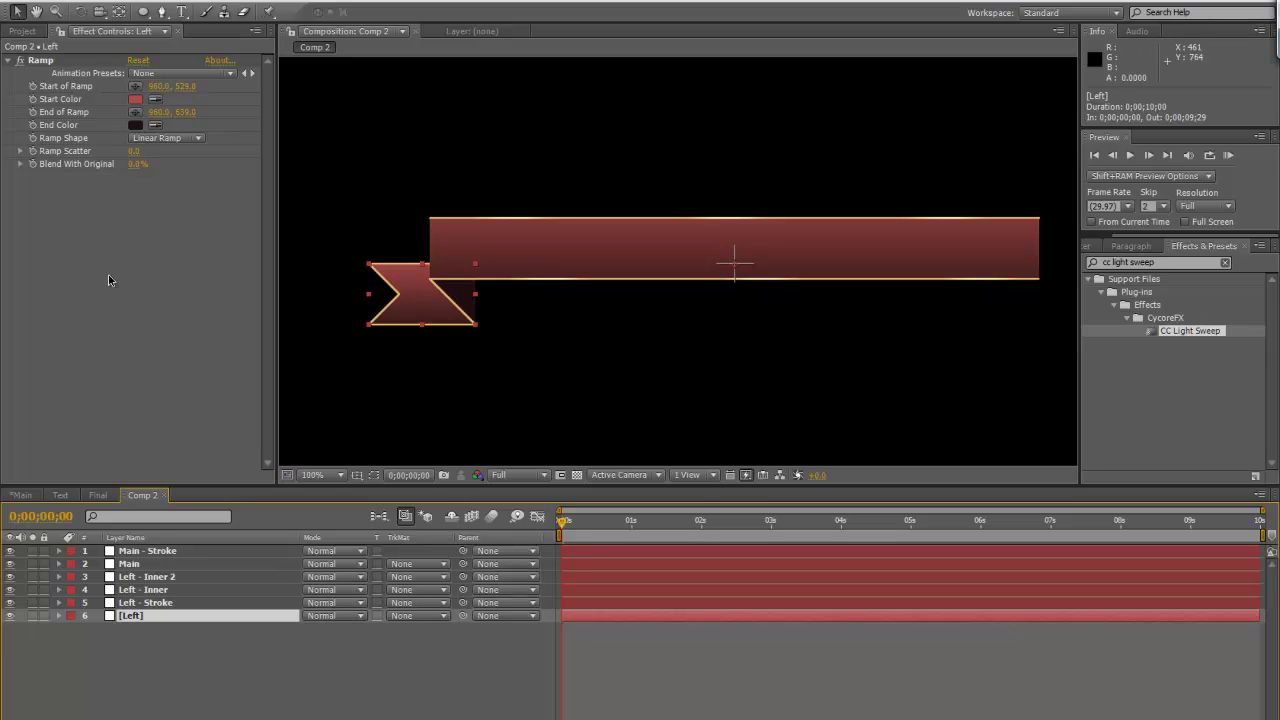
pyautogui.hotkey('ctrl', 'v')
pyautogui.moveTo(497, 195); pyautogui.dragTo(363, 205)
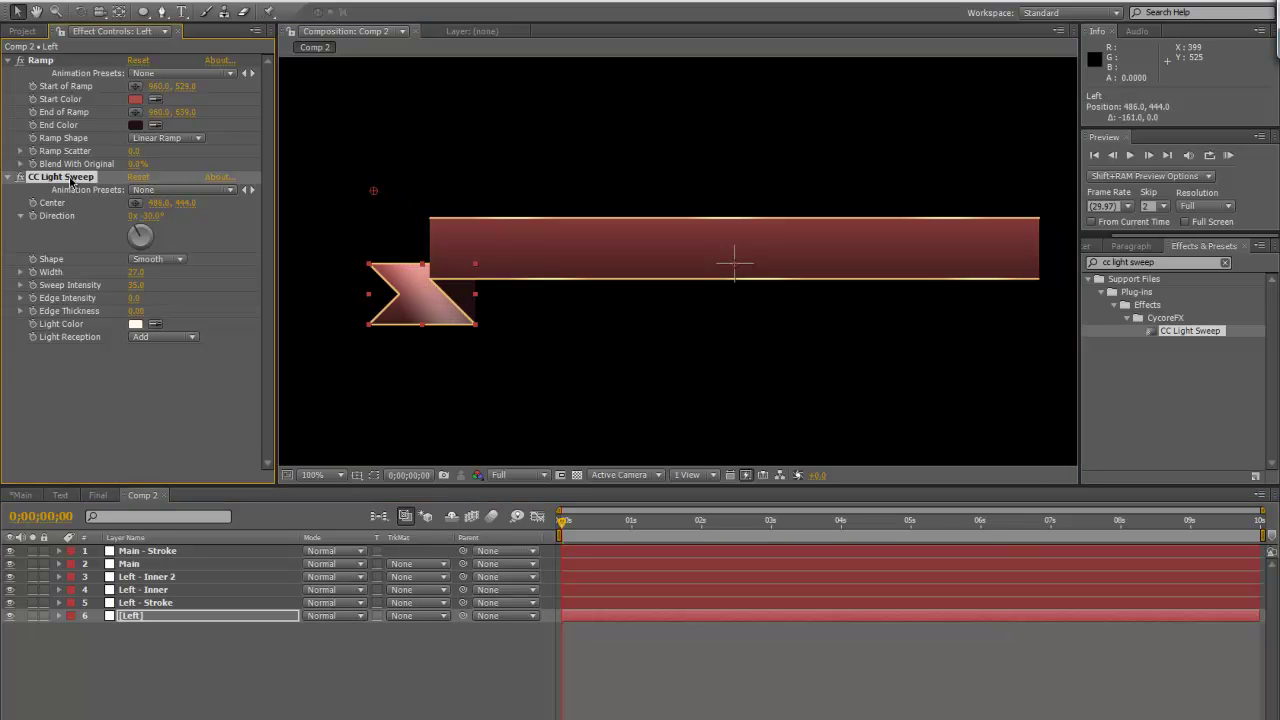
pyautogui.press('Delete')
# Paste the CC Light Sweep effect onto the Left - Stroke layer and move its centre to 487, 444
pyautogui.click(163, 605)
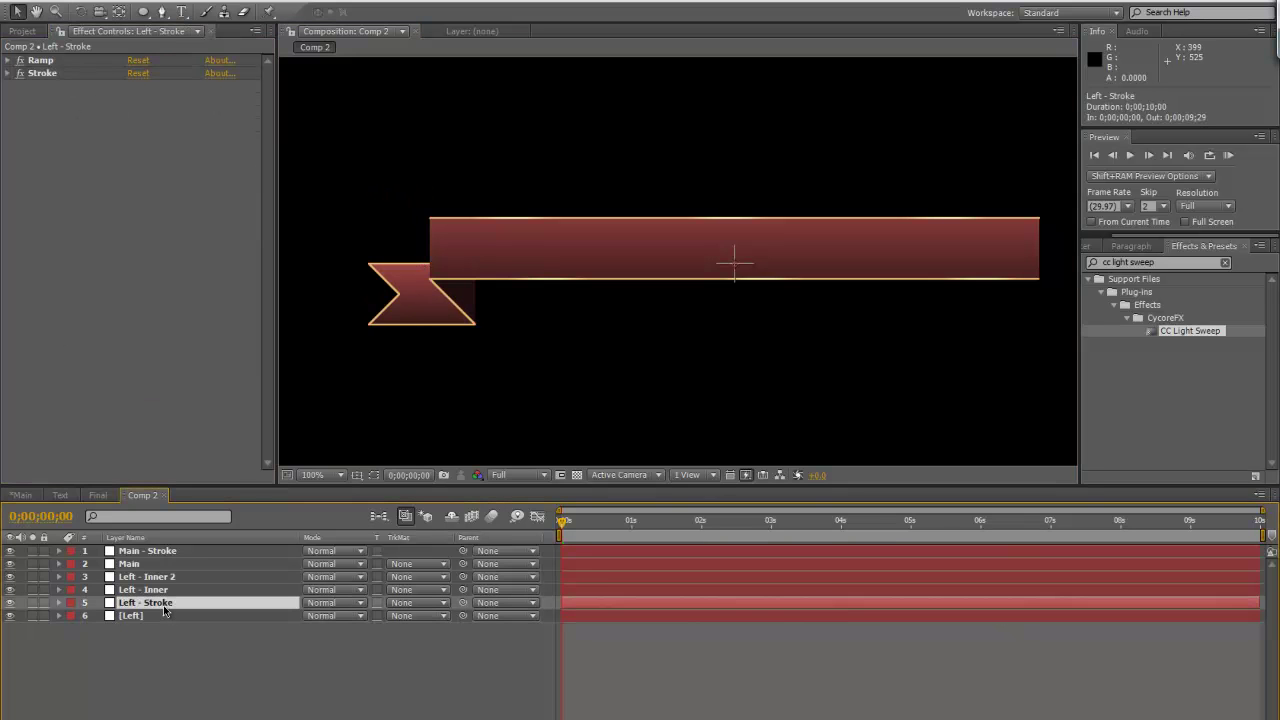
pyautogui.hotkey('ctrl', 'alt', 'shift', 'e')
pyautogui.moveTo(497, 193); pyautogui.dragTo(373, 203)
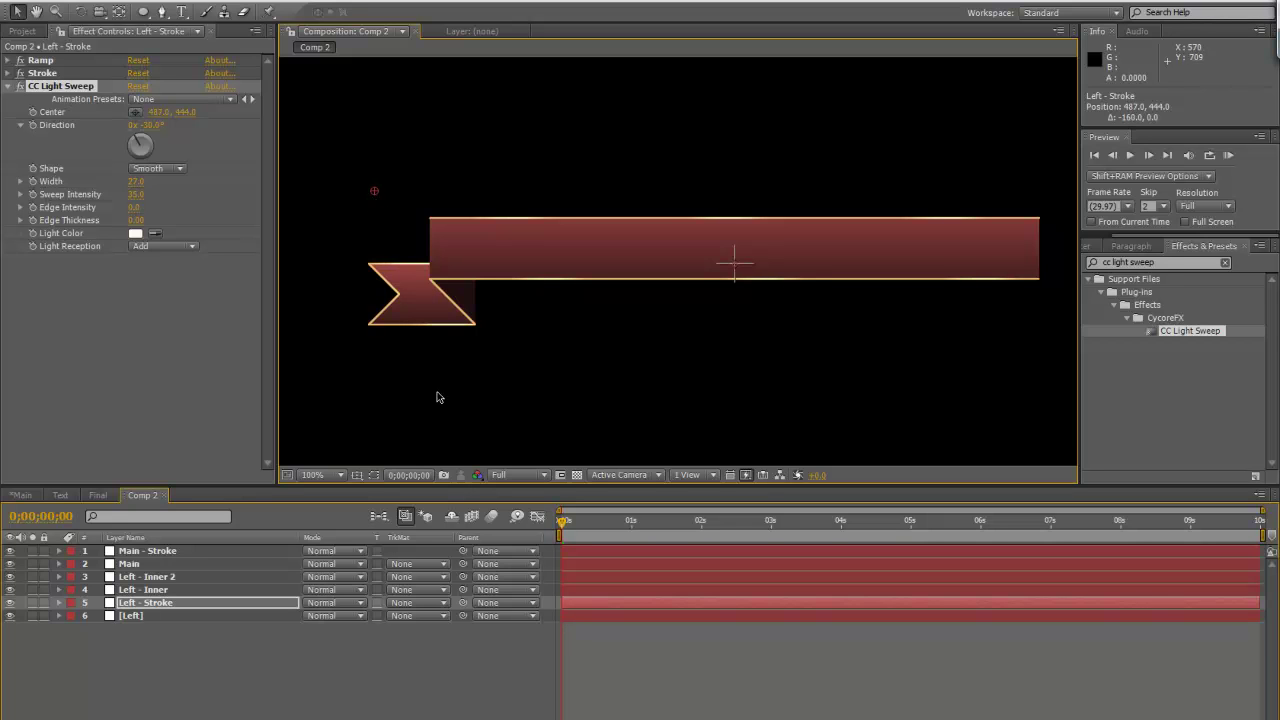
# Fine-tune the Left - Stroke light sweep's centre to 468, 444 and collapse the effect's settings
pyautogui.press('.')
pyautogui.press('h')
pyautogui.moveTo(437, 391); pyautogui.dragTo(766, 366)
pyautogui.press('v')
pyautogui.moveTo(396, 101); pyautogui.dragTo(367, 105)
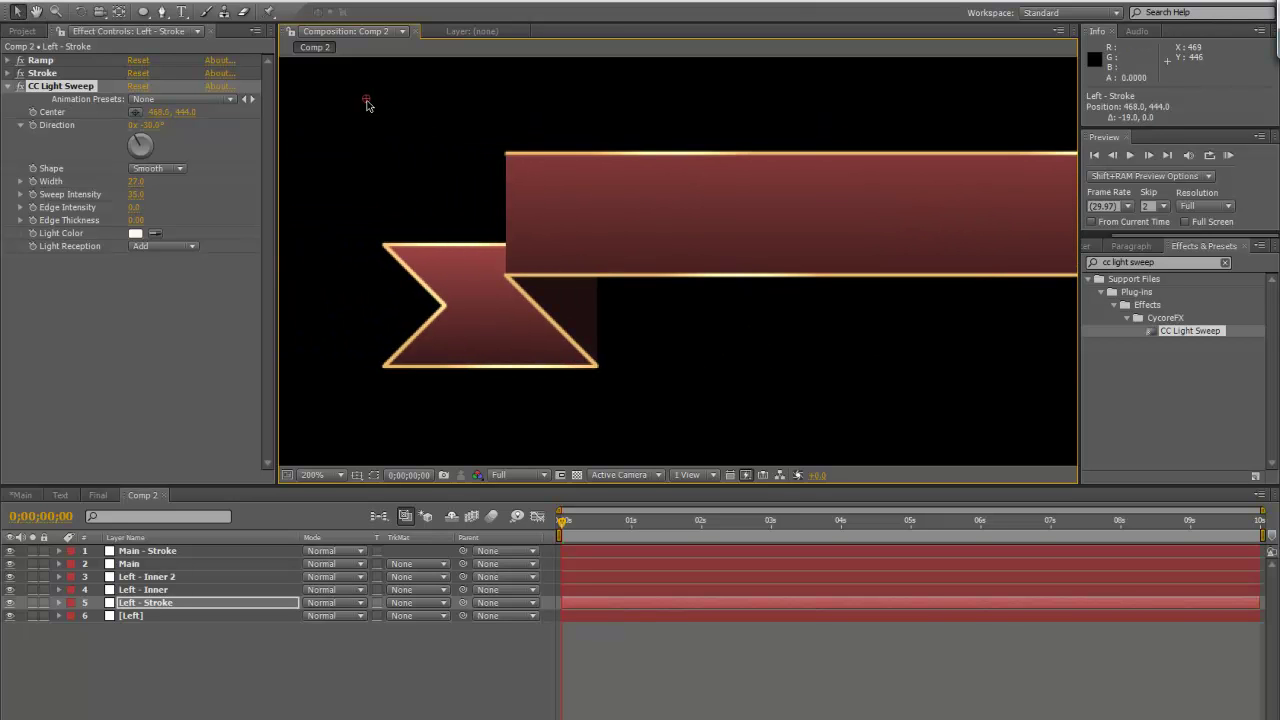
pyautogui.press(',')
pyautogui.press('h')
pyautogui.moveTo(829, 314); pyautogui.dragTo(628, 289)
pyautogui.press('v')
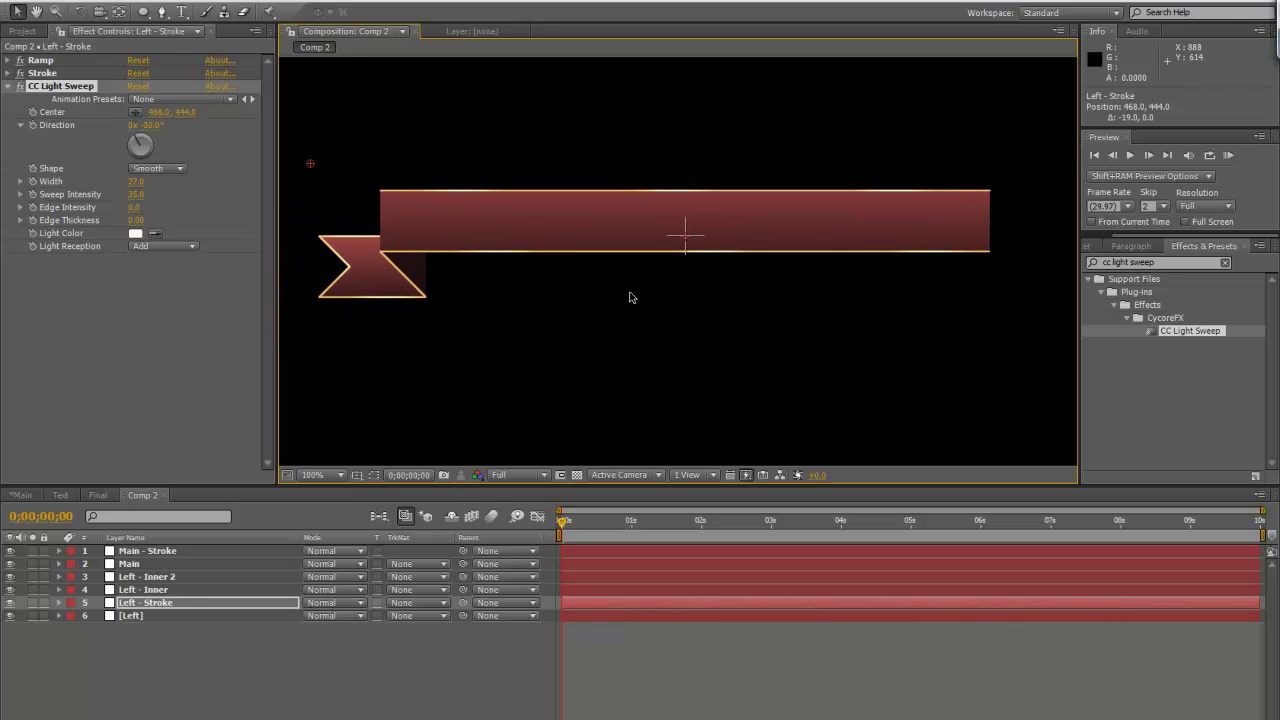
pyautogui.click(9, 88)
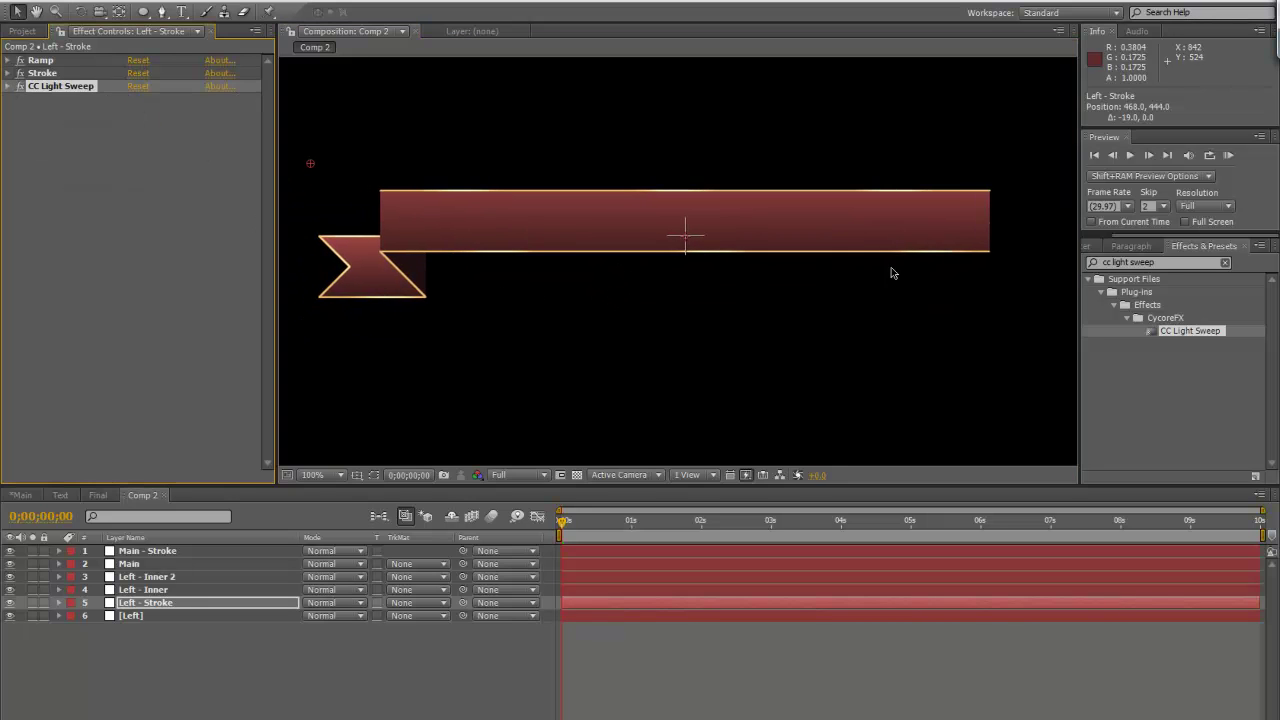
# Apply the Bevel Alpha effect to the Left - Stroke layer with an Edge Thickness of 1
pyautogui.hotkey('ctrl', '5')
pyautogui.write('bevel')
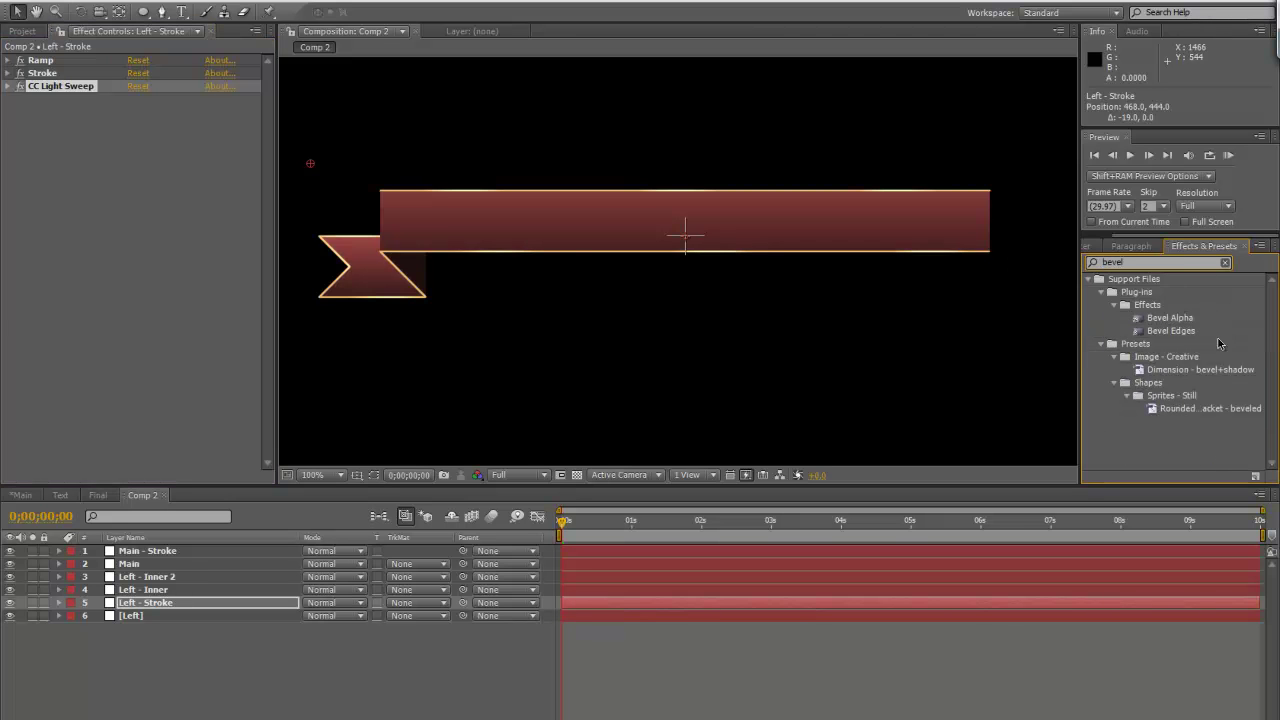
pyautogui.click(1193, 318)
pyautogui.doubleClick(1193, 318)
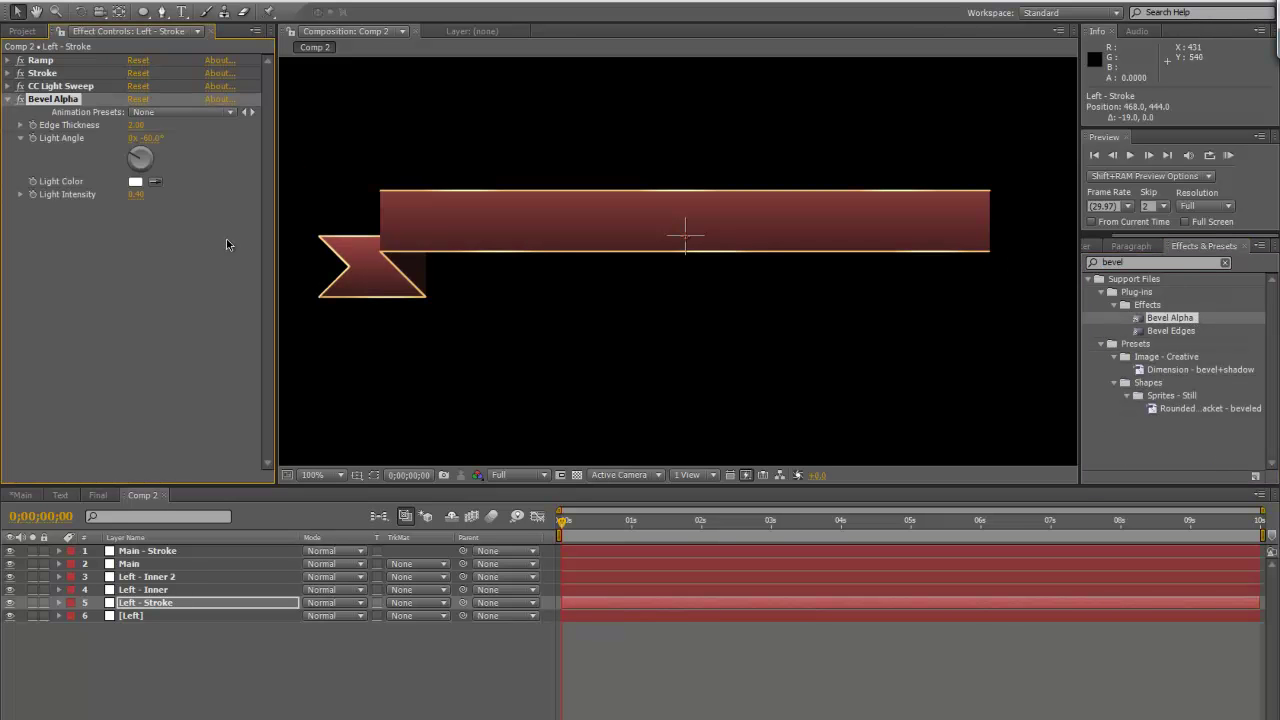
pyautogui.write('1')
pyautogui.press('Return')
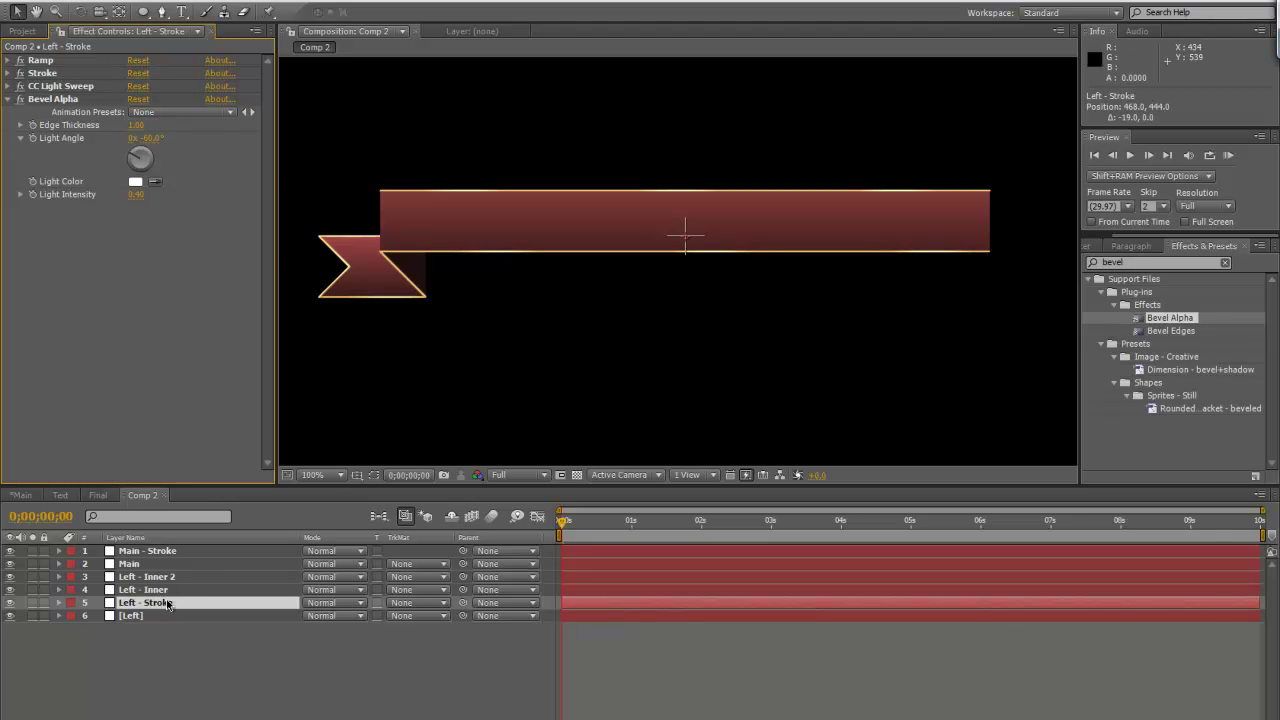
# Reorder the Left - Stroke effects so that Bevel Alpha comes before CC Light Sweep
pyautogui.scroll(2, 421, 353)
pyautogui.moveTo(374, 340); pyautogui.dragTo(714, 354)
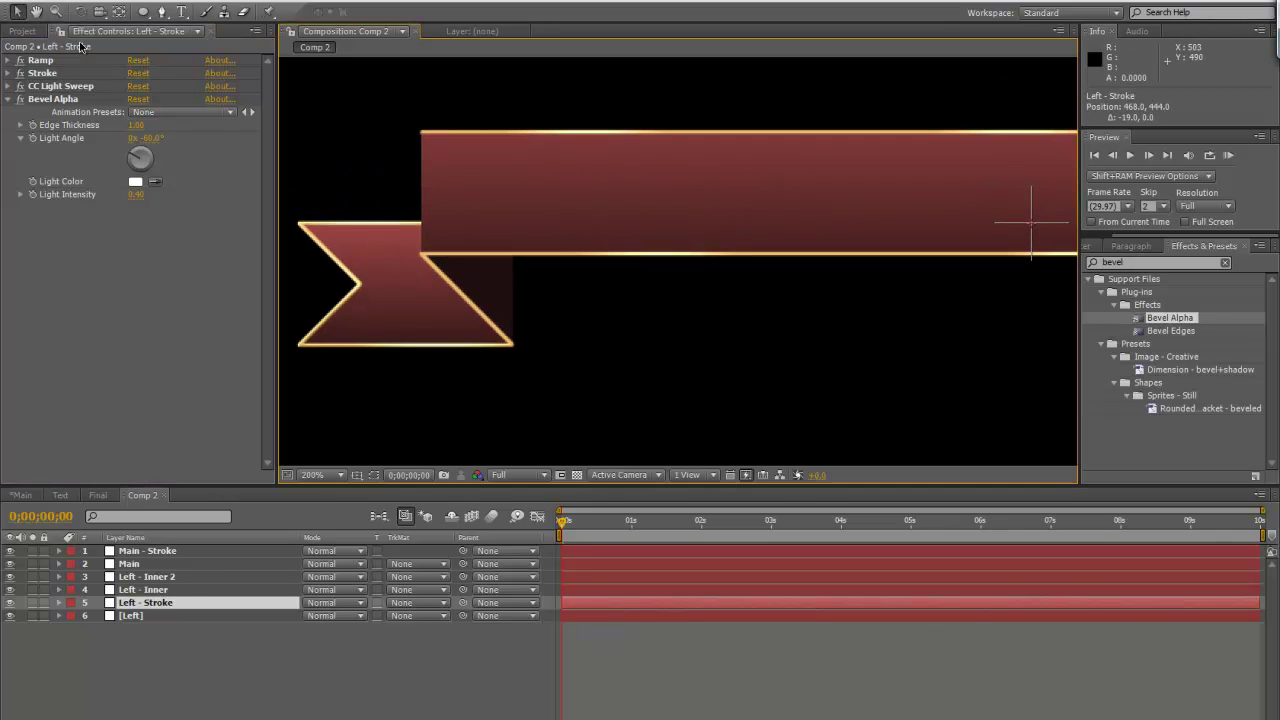
pyautogui.moveTo(52, 99); pyautogui.dragTo(10, 86)
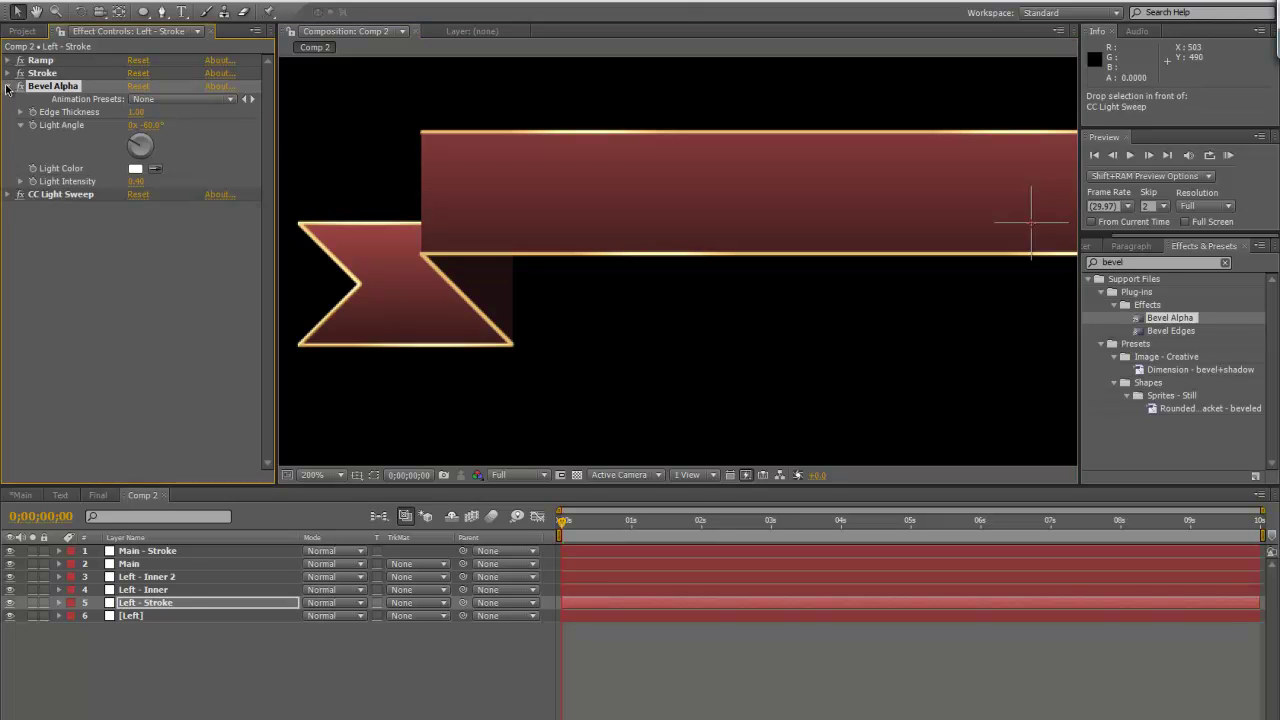
# Copy the Bevel Alpha effect from the Left - Stroke layer onto the Main - Stroke layer
pyautogui.click(8, 87)
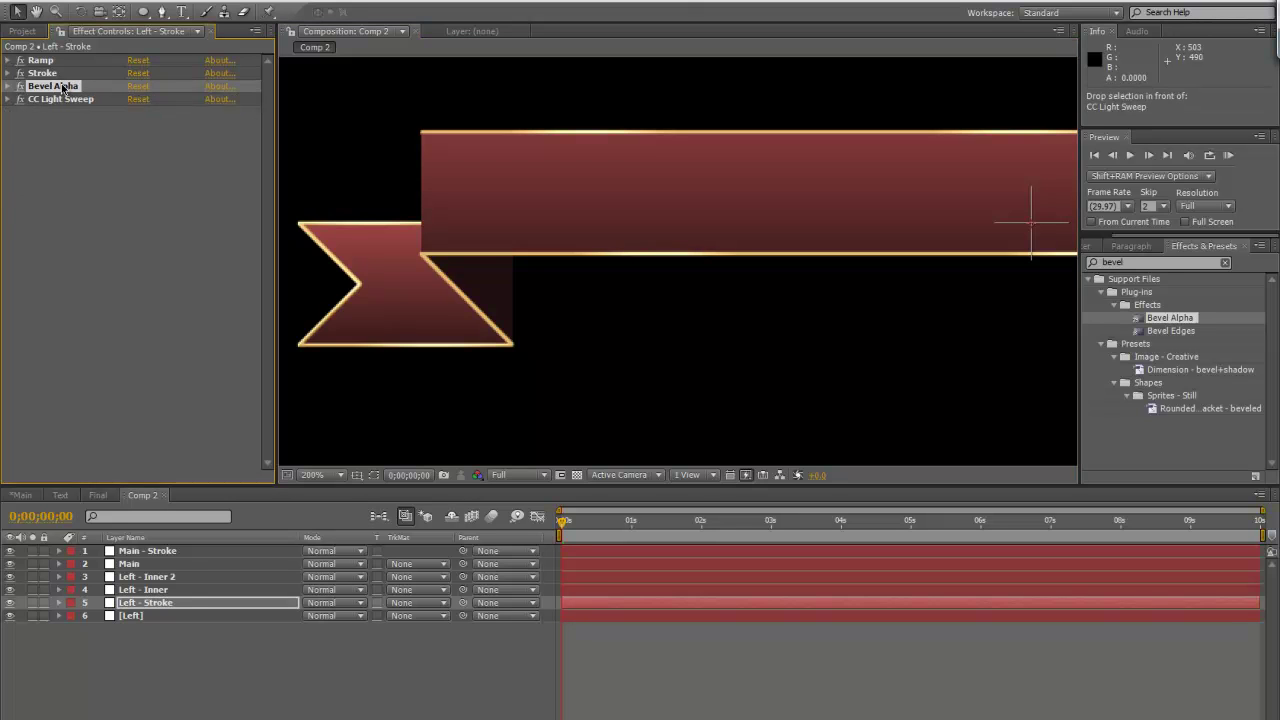
pyautogui.click(160, 566)
pyautogui.click(158, 551)
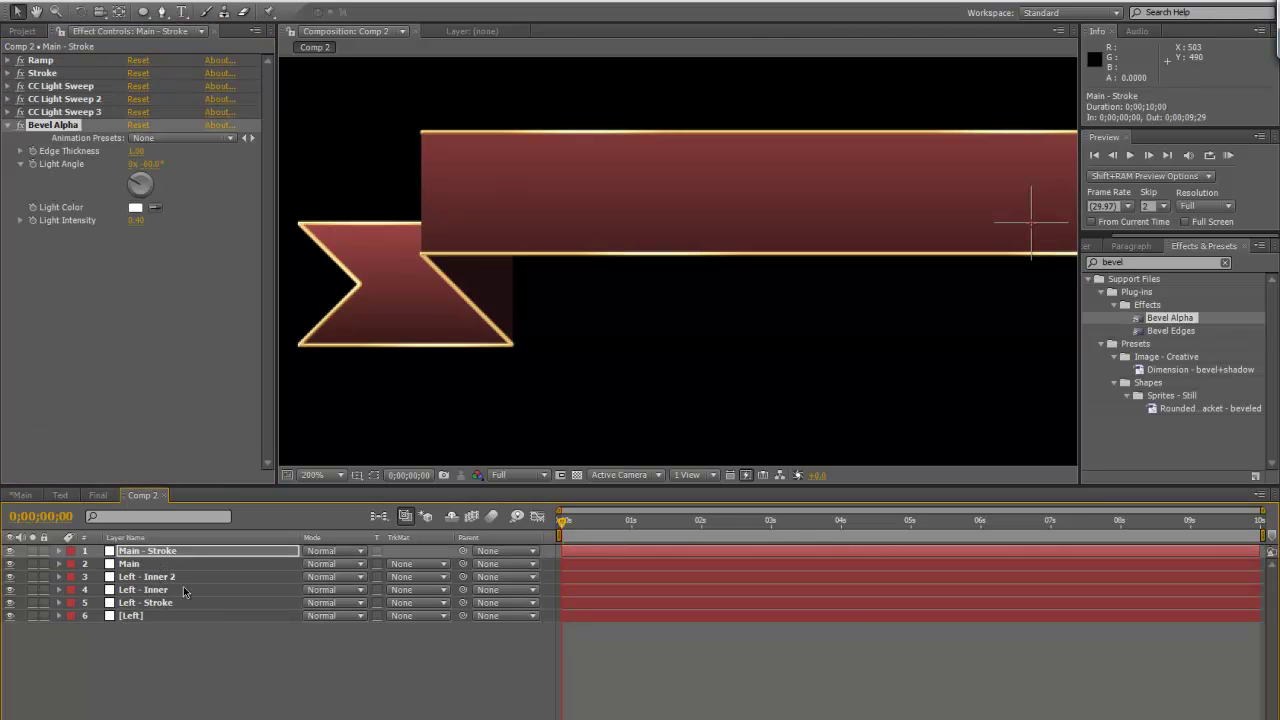
# Rename the Left - Inner 2 layer as Left - Inner - Stroke and paste the copied Bevel Alpha effect onto it
pyautogui.click(183, 590)
pyautogui.click(180, 578)
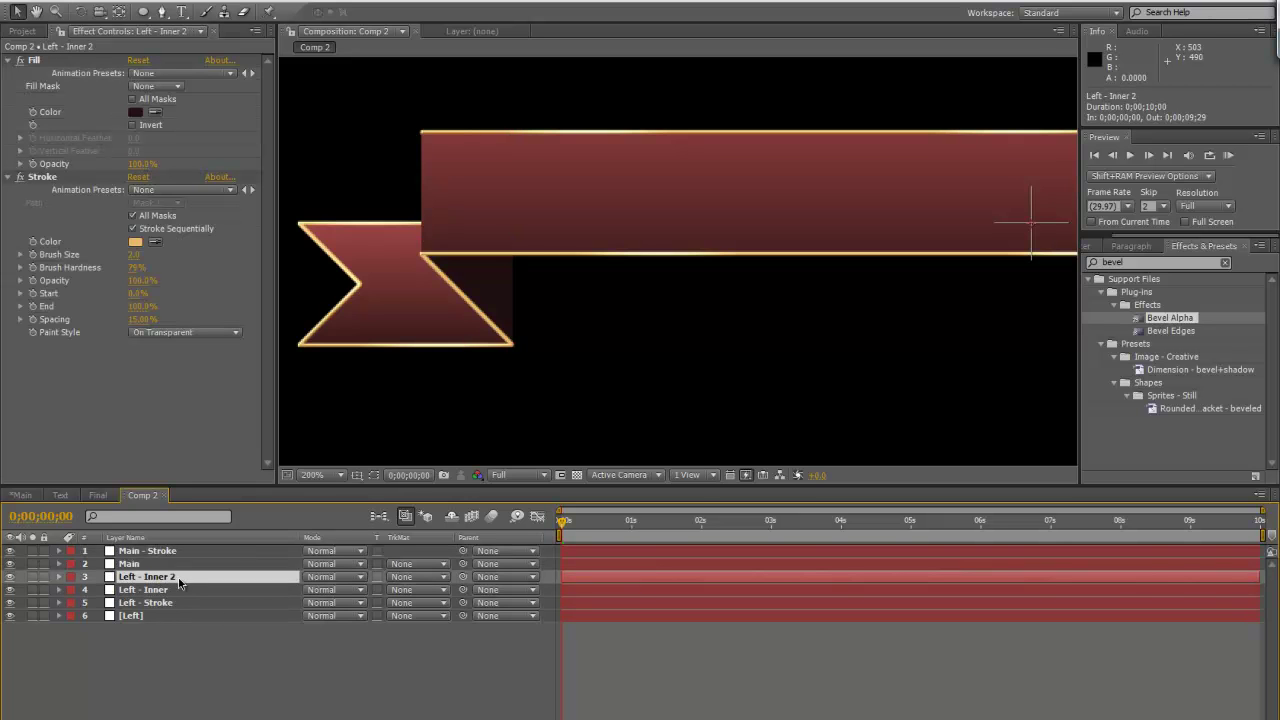
pyautogui.press('Return')
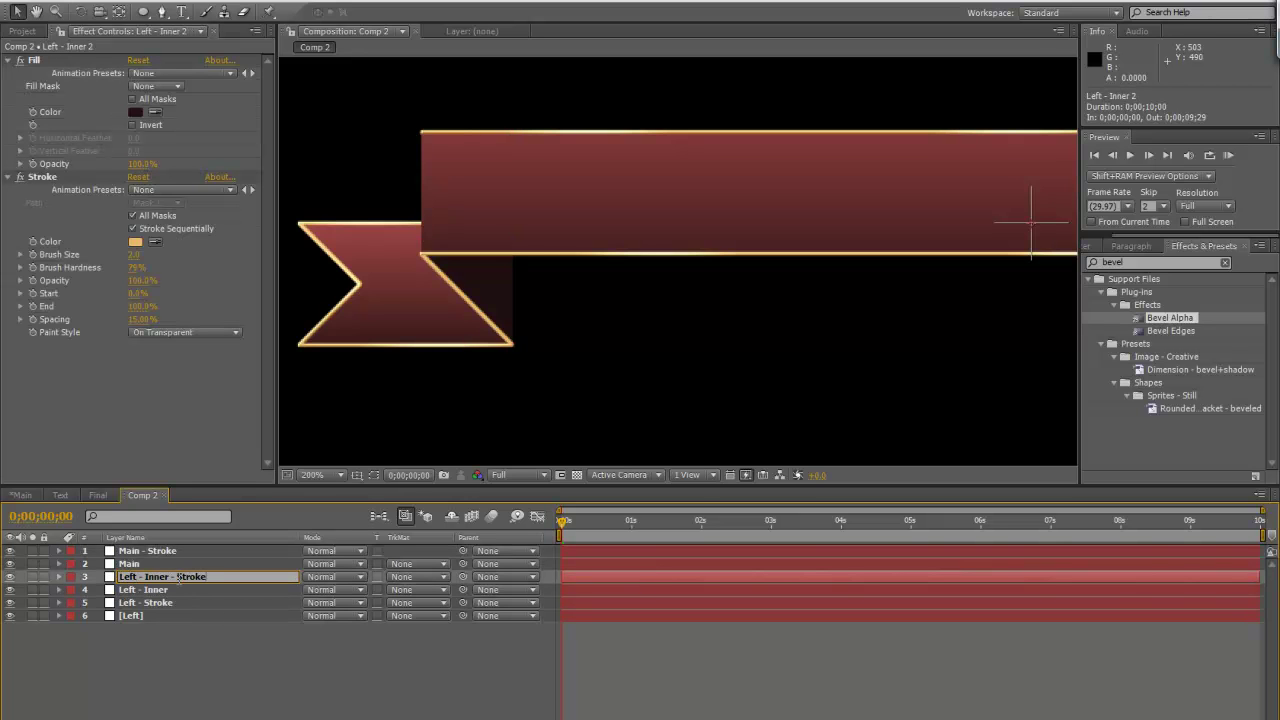
pyautogui.press('Return')
pyautogui.moveTo(180, 585); pyautogui.dragTo(155, 578)
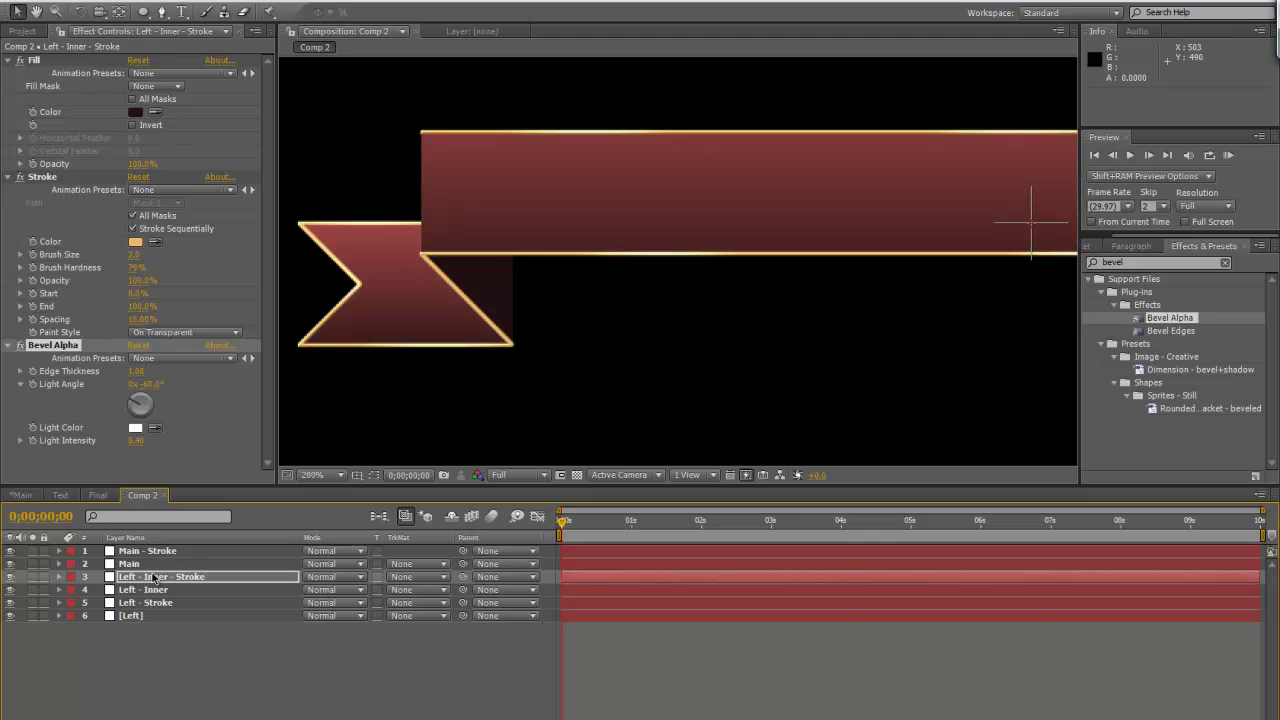
pyautogui.click(9, 62)
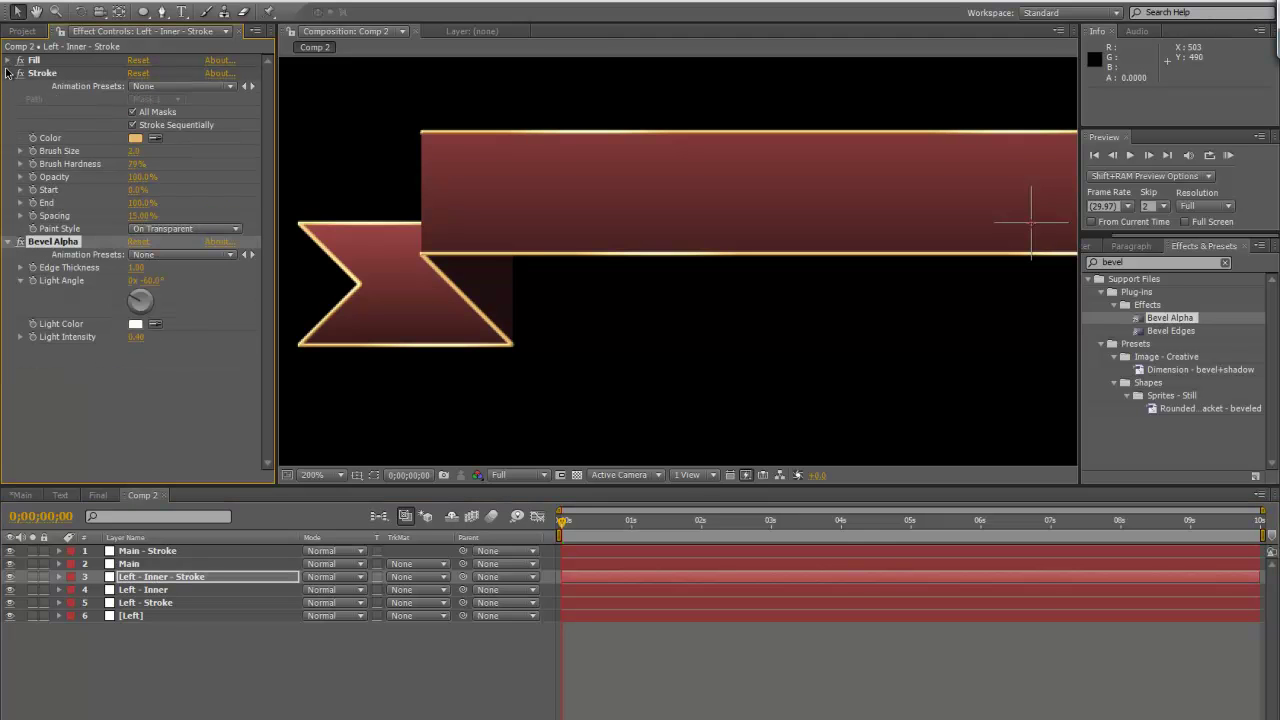
# Find the Drop Shadow effect by searching for "drop" and apply it to the Left - Stroke layer
pyautogui.press(',')
pyautogui.moveTo(690, 325); pyautogui.dragTo(632, 337)
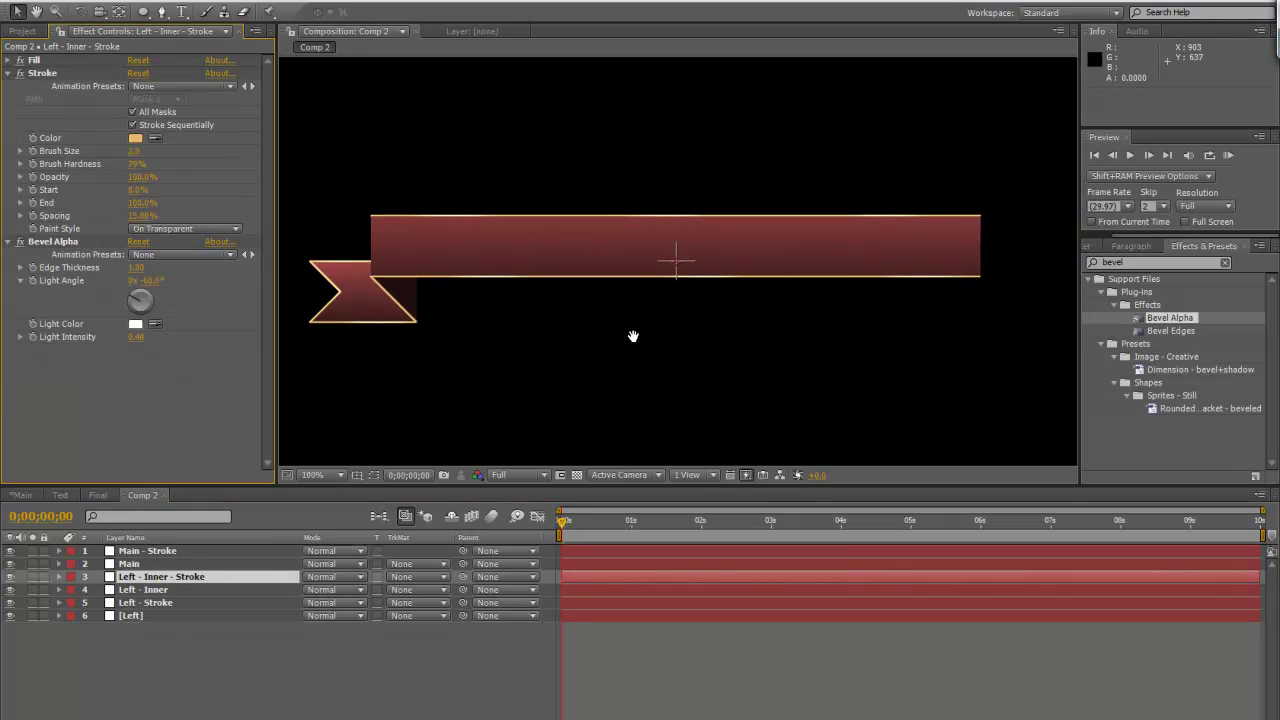
pyautogui.click(1155, 262)
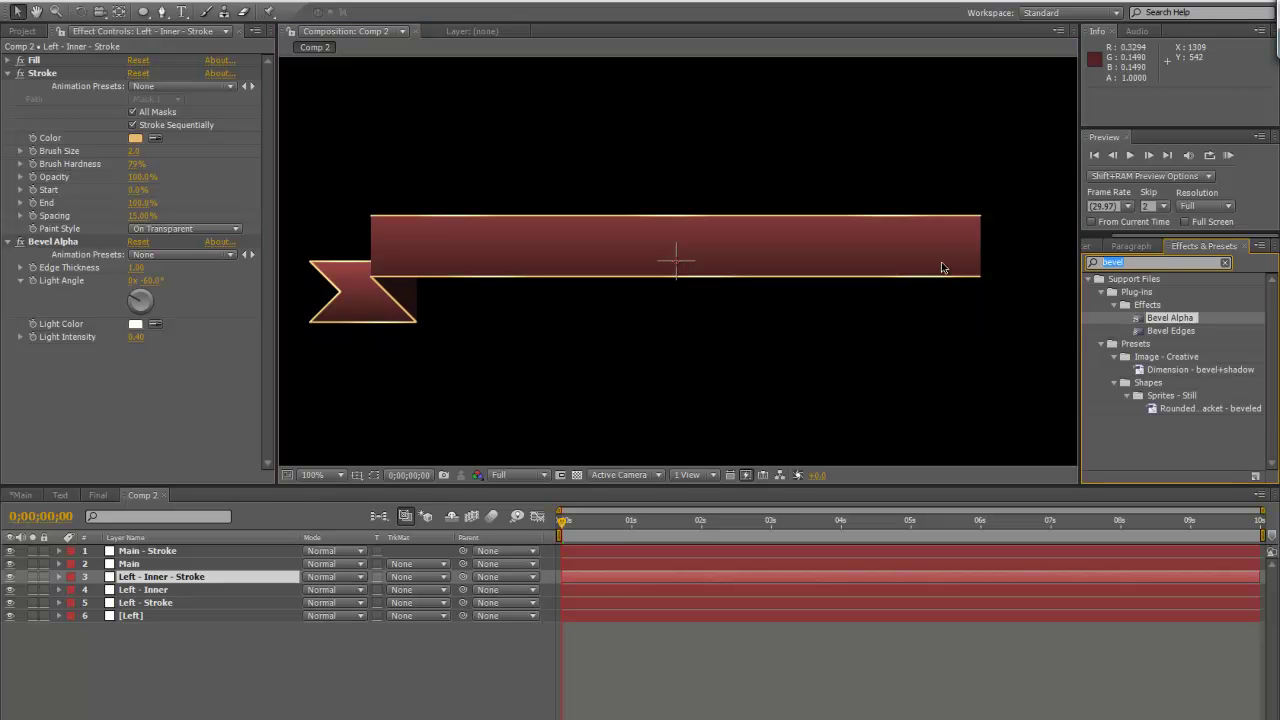
pyautogui.write('drop')
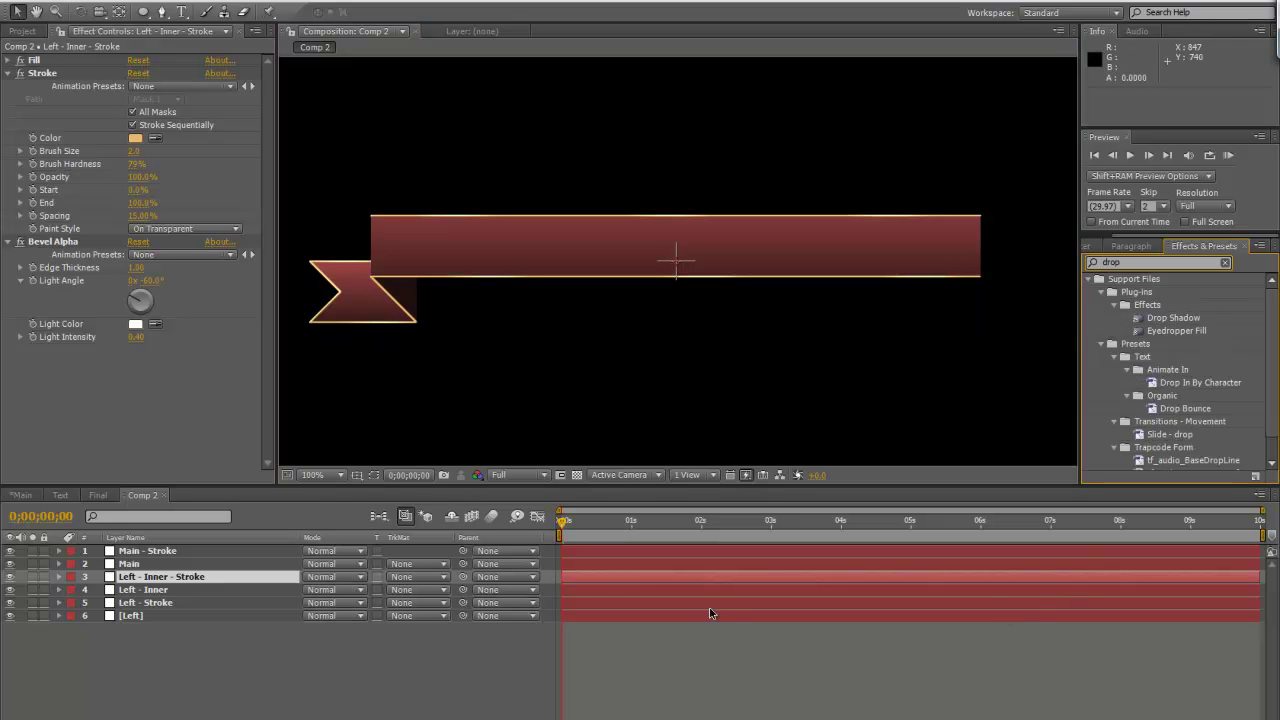
pyautogui.click(192, 603)
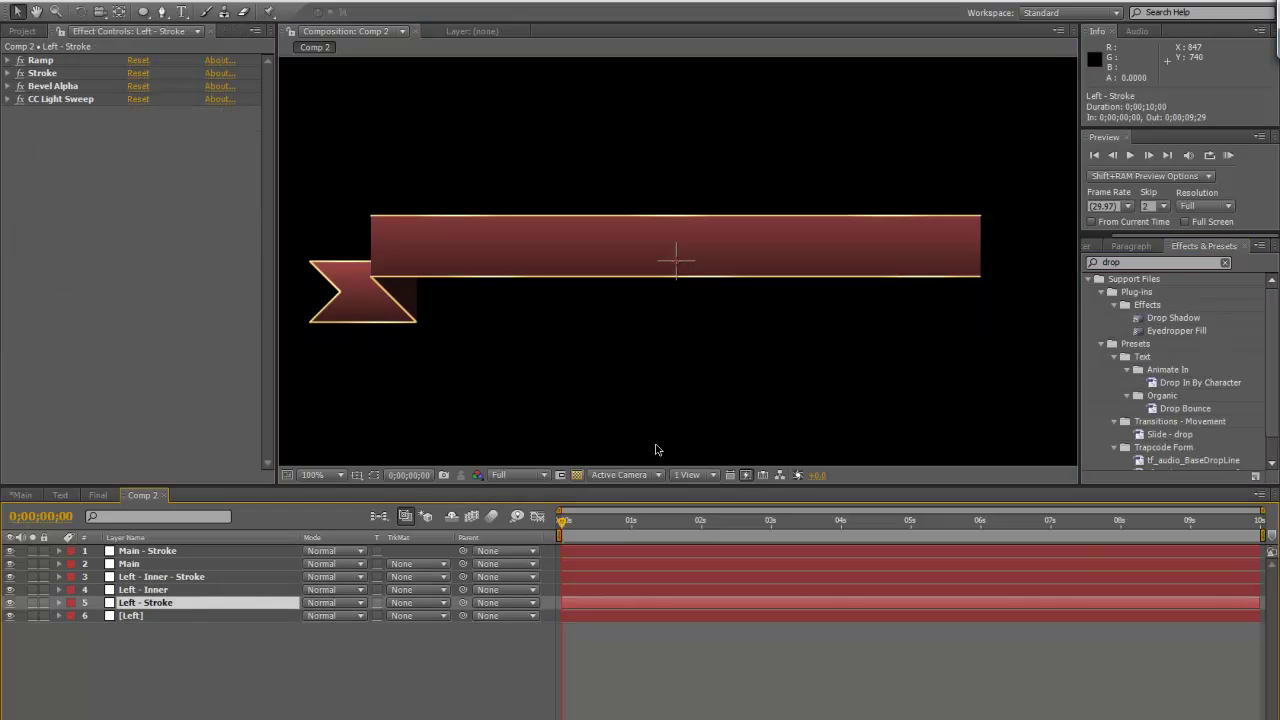
pyautogui.doubleClick(1173, 318)
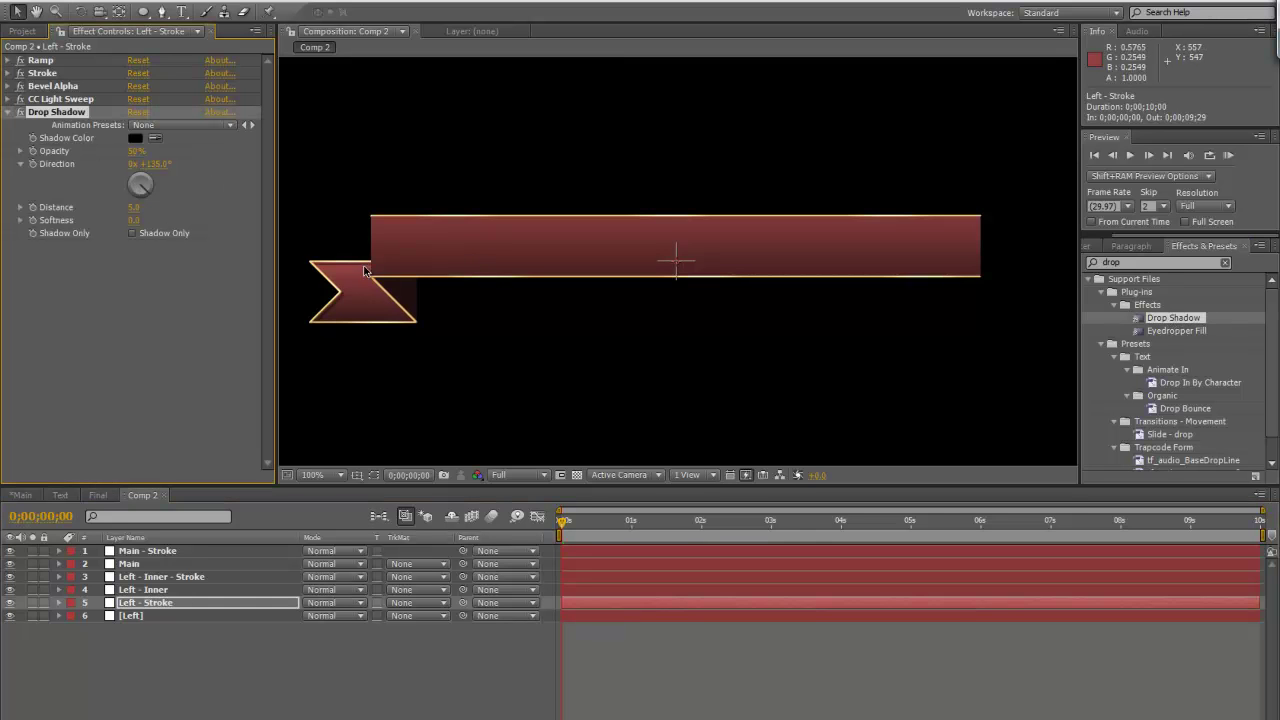
# Set the Left - Stroke drop shadow's distance to 3 and its softness to 3
pyautogui.click(133, 208)
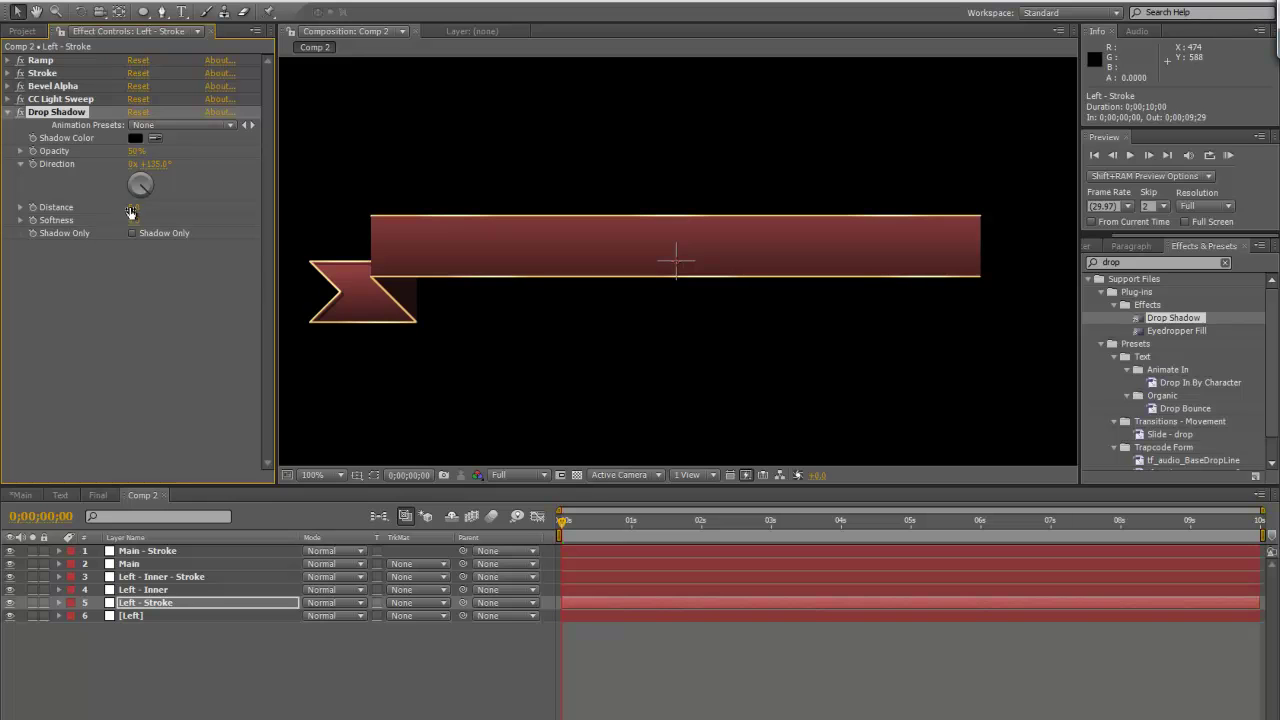
pyautogui.write('2')
pyautogui.click(141, 312)
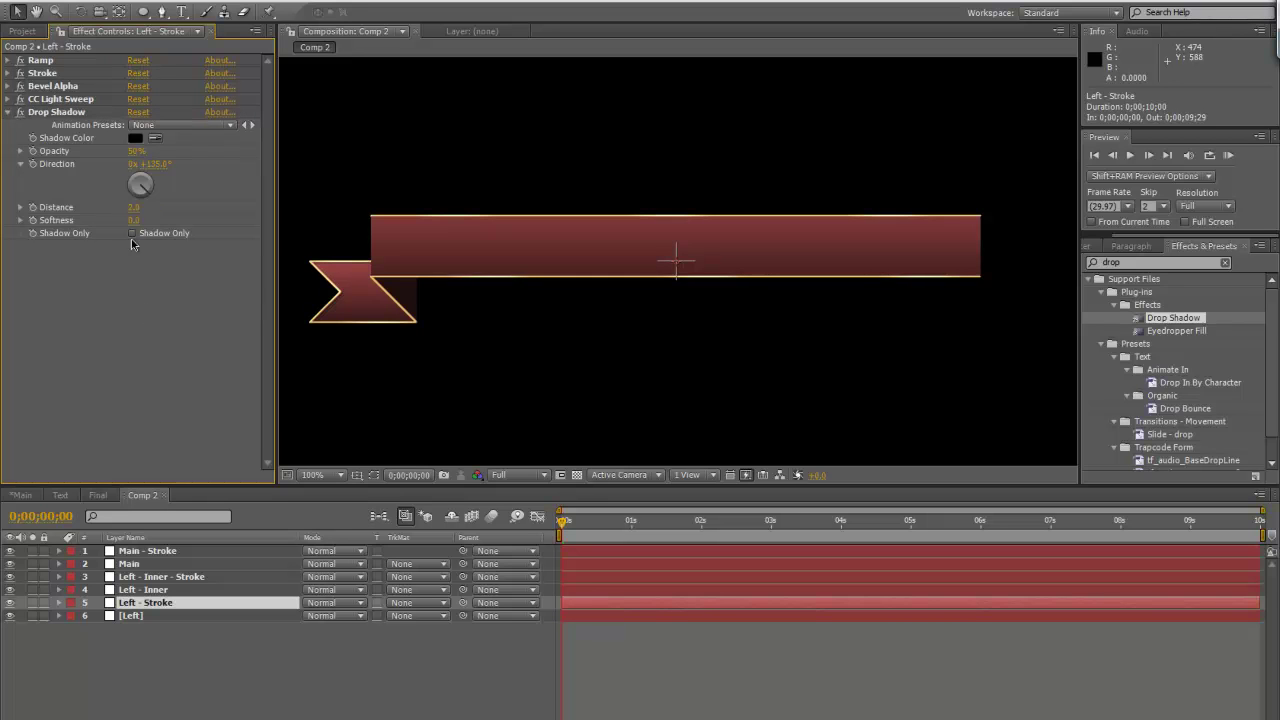
pyautogui.click(133, 208)
pyautogui.write('3')
pyautogui.click(160, 305)
pyautogui.click(133, 220)
pyautogui.write('3')
pyautogui.click(177, 334)
# Copy the Drop Shadow effect from Left - Stroke onto Main - Stroke and collapse the bevel and shadow settings there
pyautogui.click(62, 113)
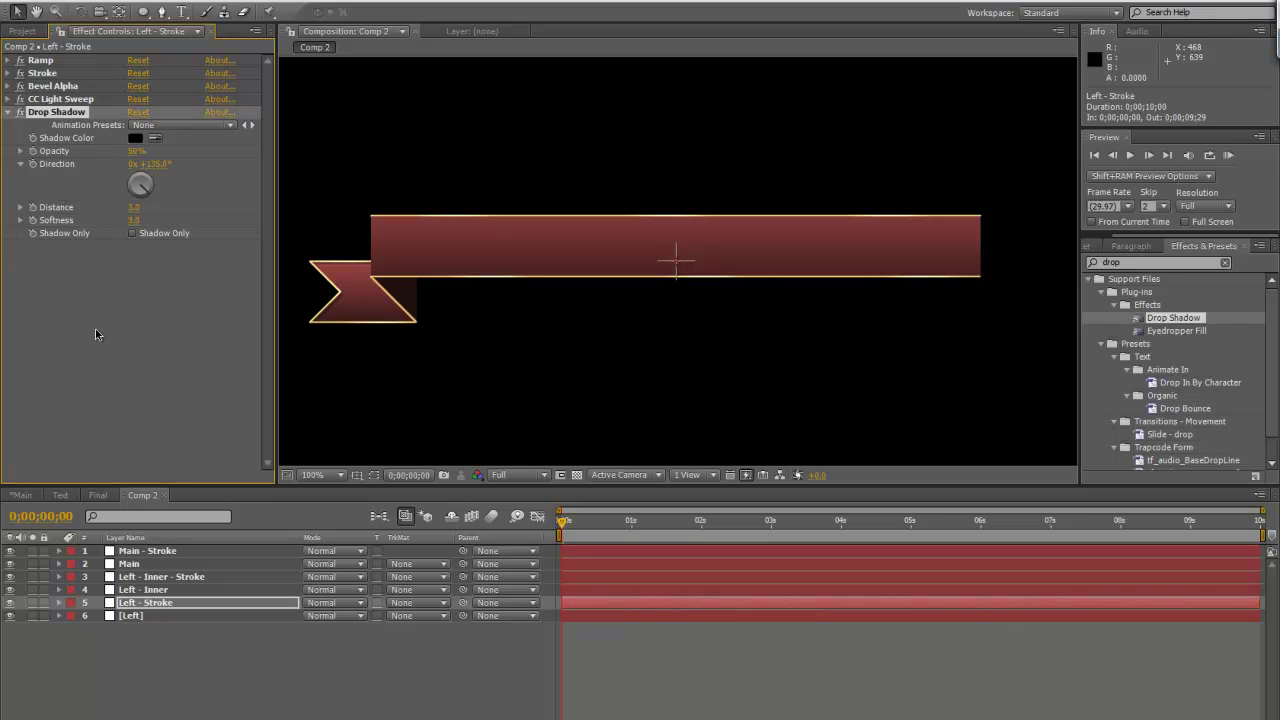
pyautogui.click(165, 566)
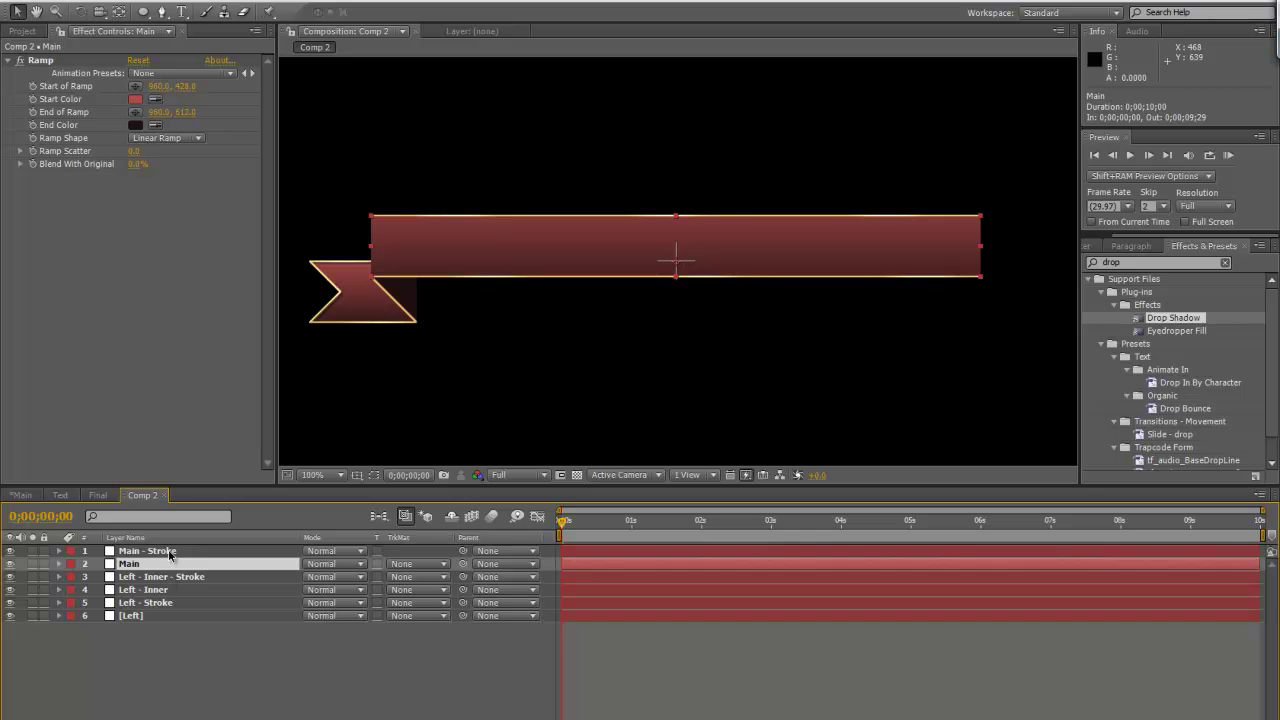
pyautogui.click(172, 552)
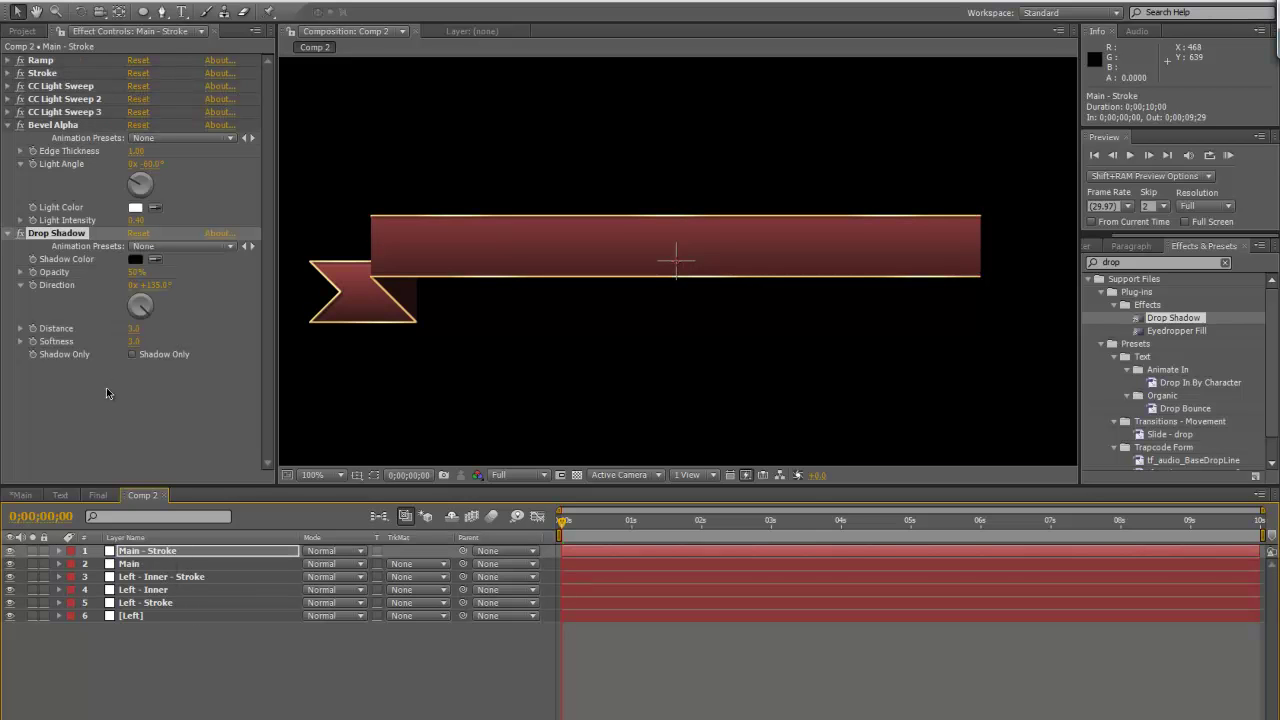
pyautogui.click(9, 126)
pyautogui.click(8, 138)
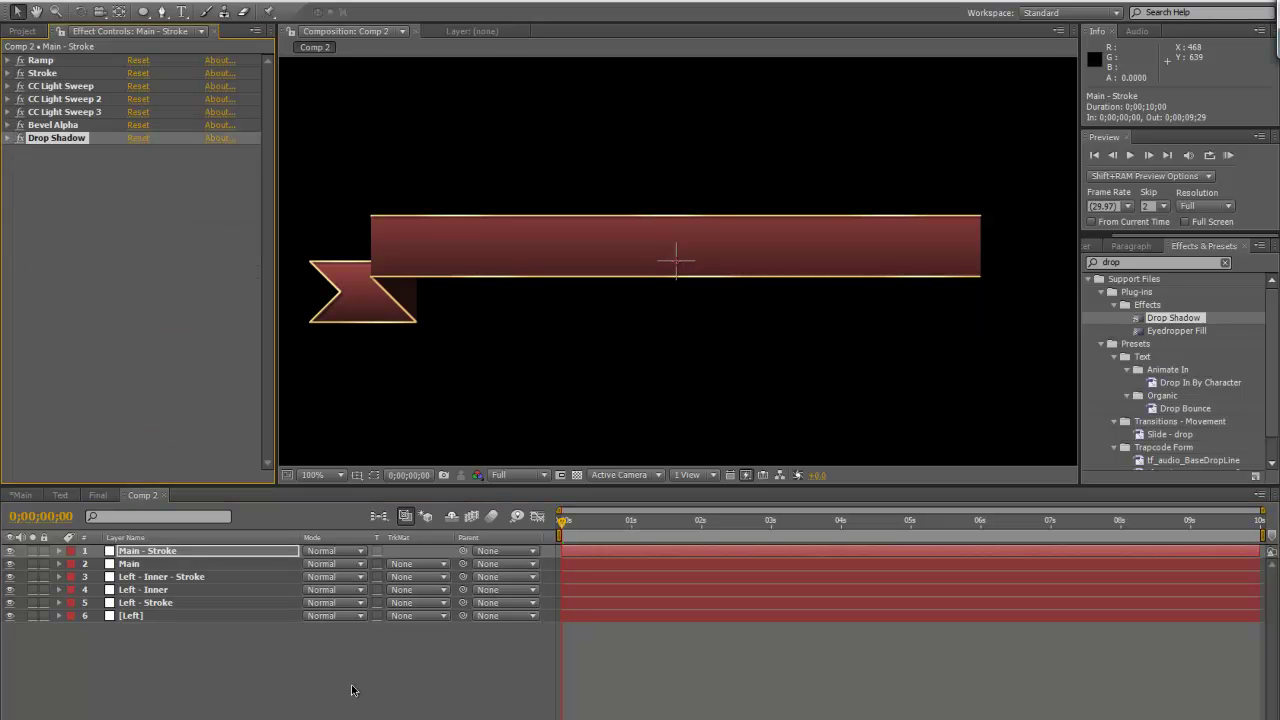
# Duplicate the base Left layer and name the copy Right
pyautogui.press('.')
pyautogui.moveTo(477, 351); pyautogui.dragTo(710, 312)
pyautogui.press(',')
pyautogui.press('v')
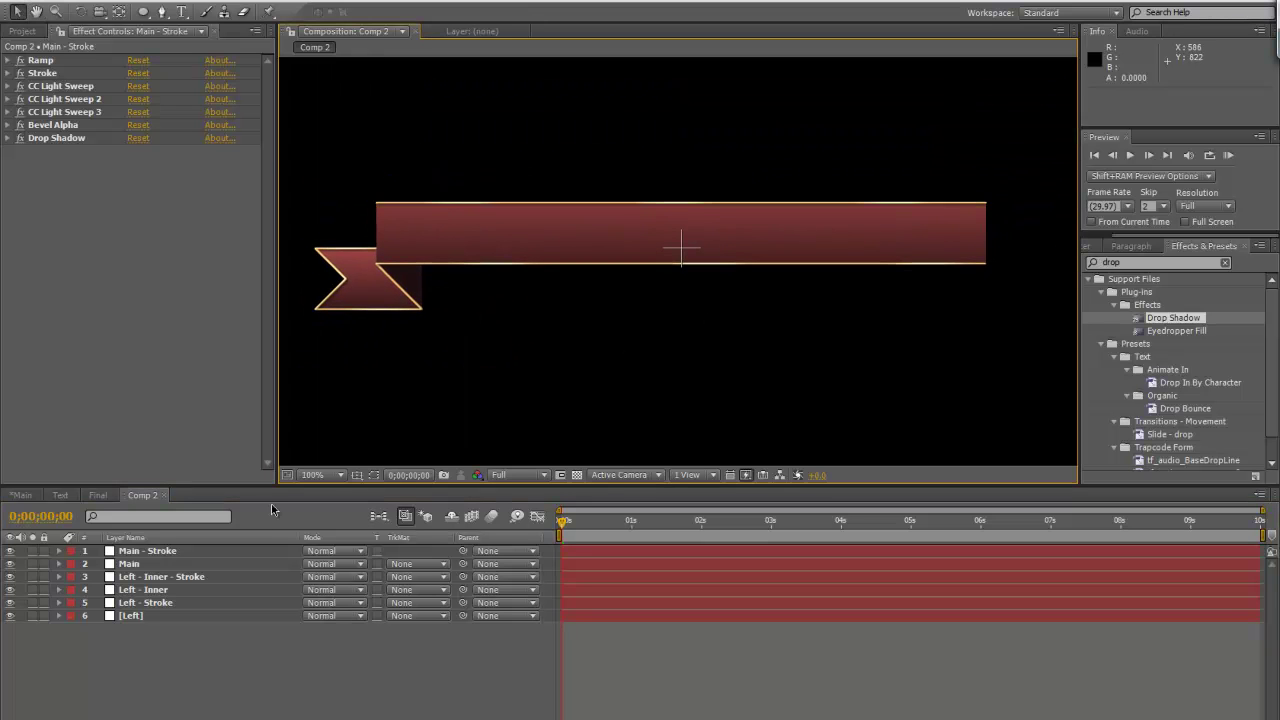
pyautogui.click(150, 615)
pyautogui.click(152, 603)
pyautogui.click(153, 615)
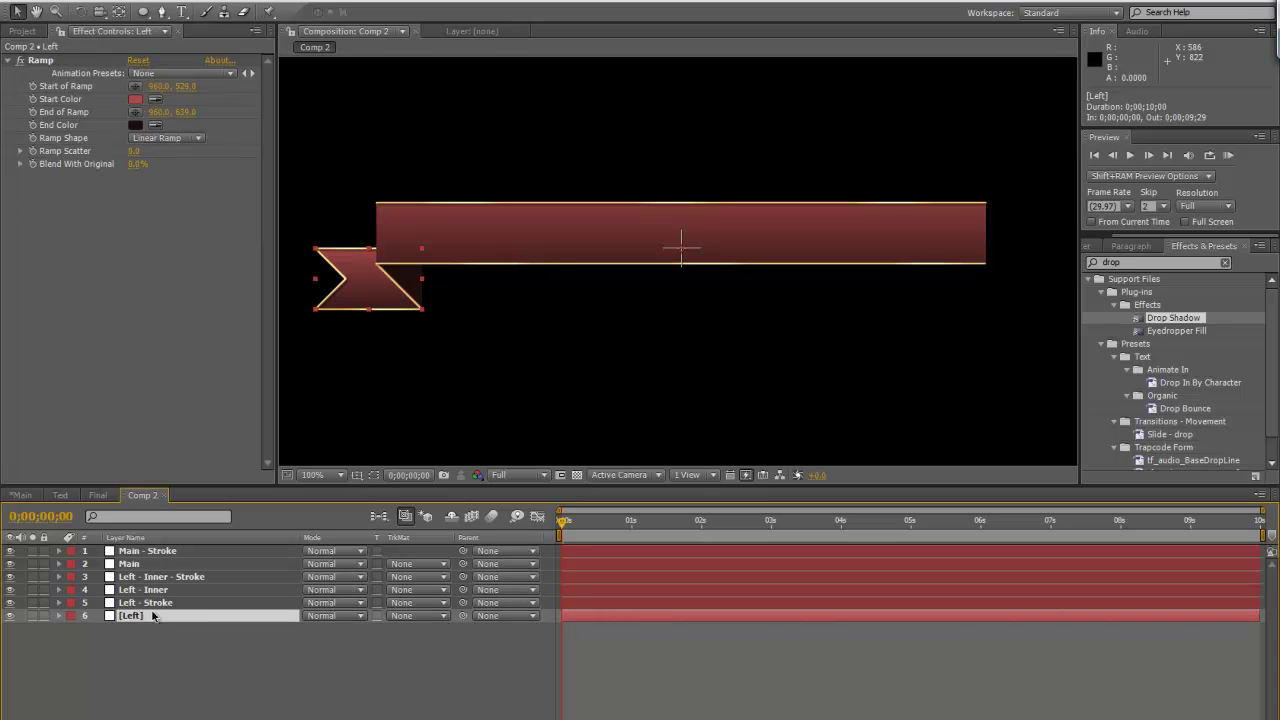
pyautogui.hotkey('ctrl', 'd')
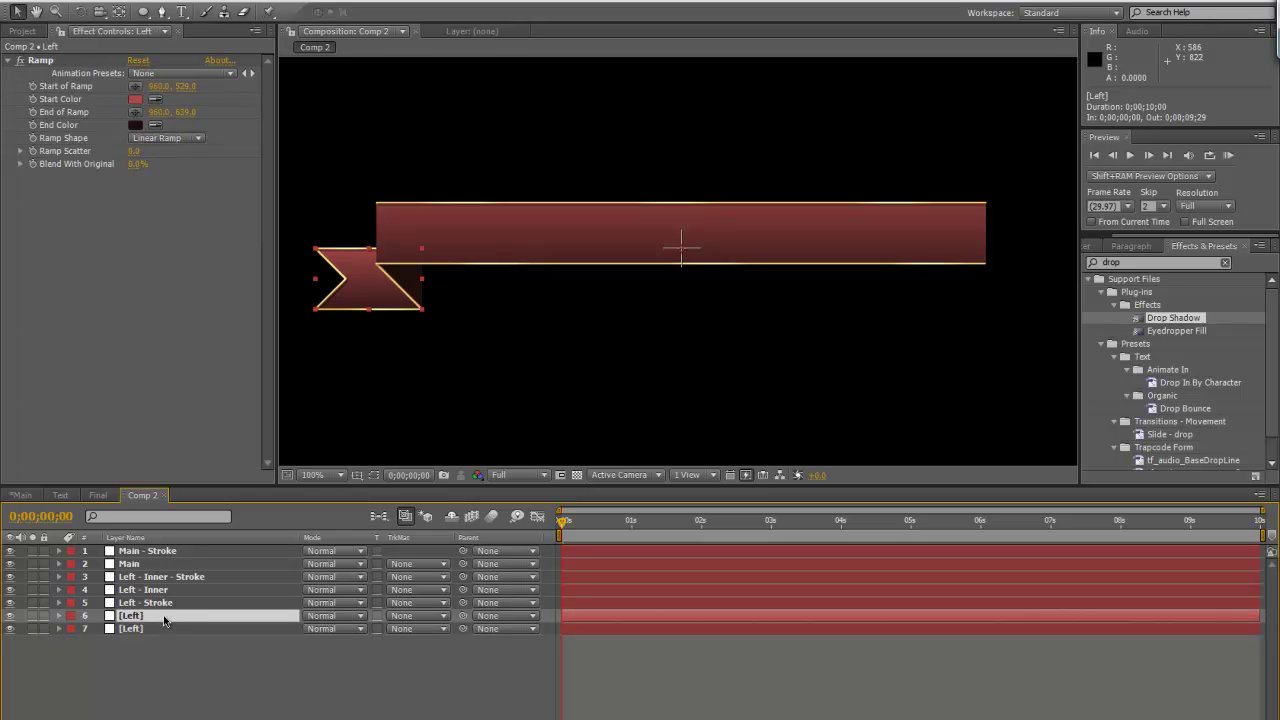
pyautogui.press('Return')
pyautogui.write('Right')
pyautogui.press('Return')
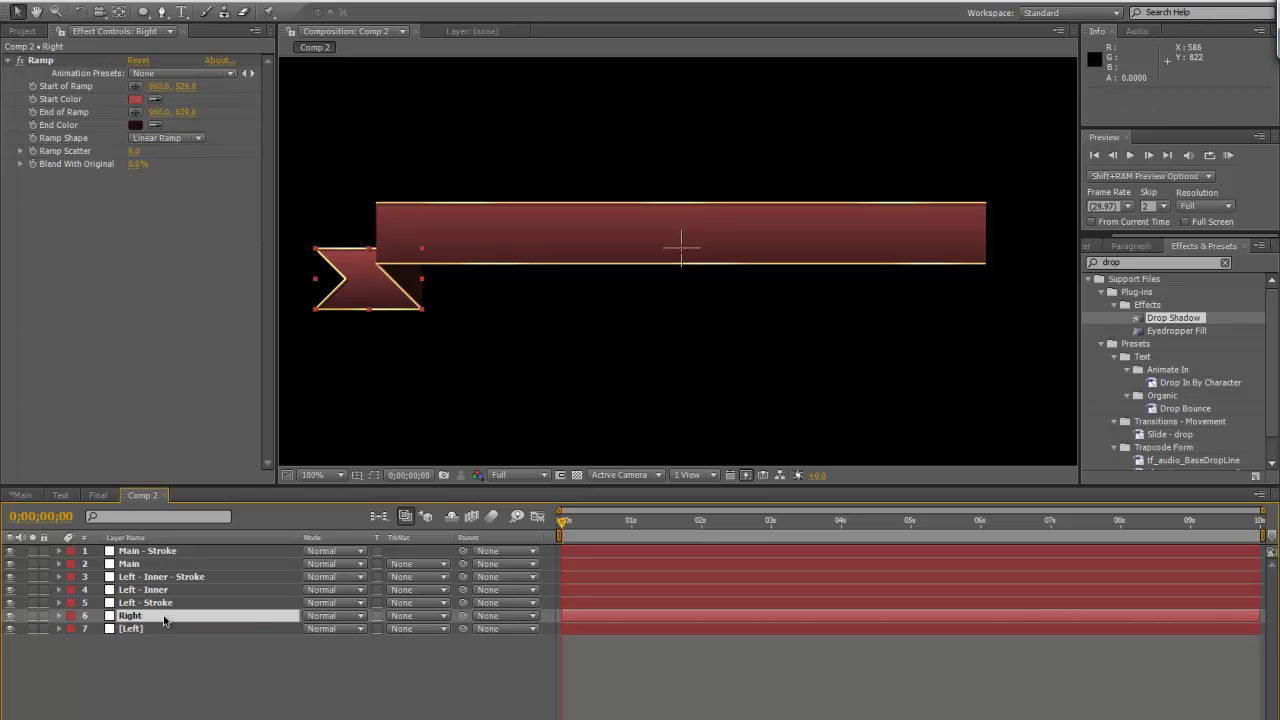
# Mirror the Right layer horizontally by setting its unlinked horizontal scale to -100%
pyautogui.press('s')
pyautogui.click(327, 628)
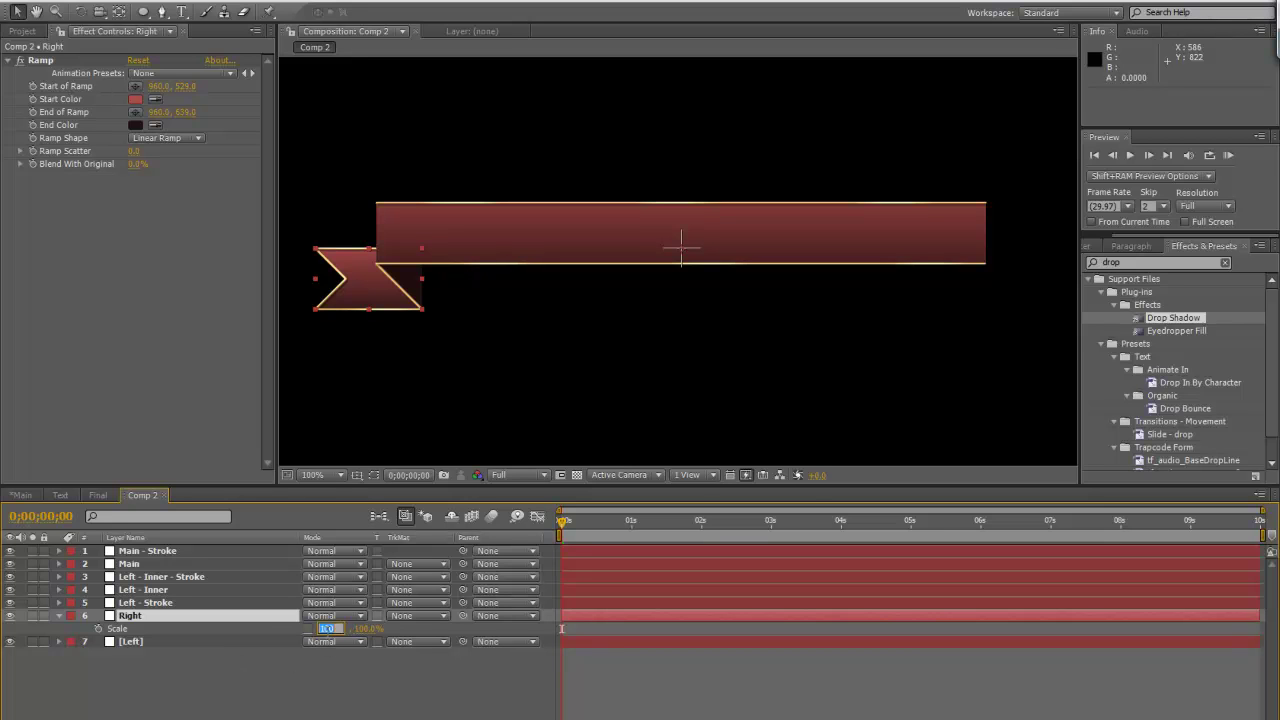
pyautogui.press('Return')
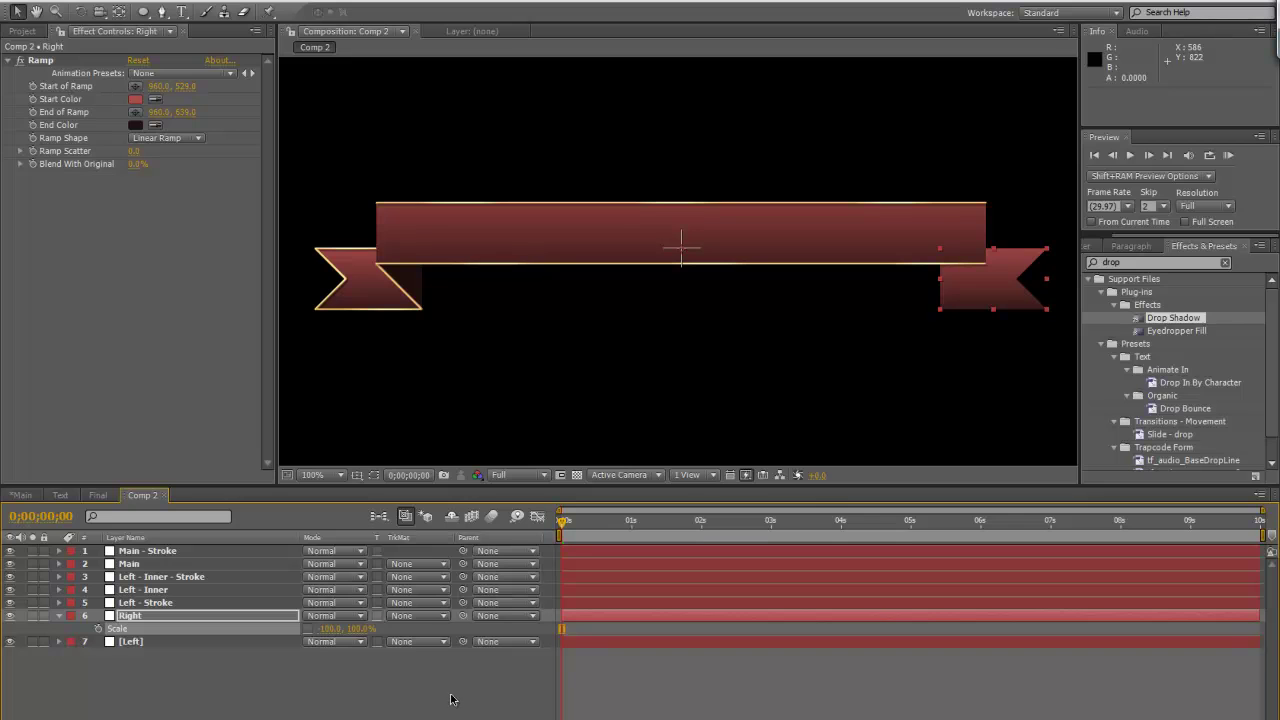
pyautogui.click(59, 616)
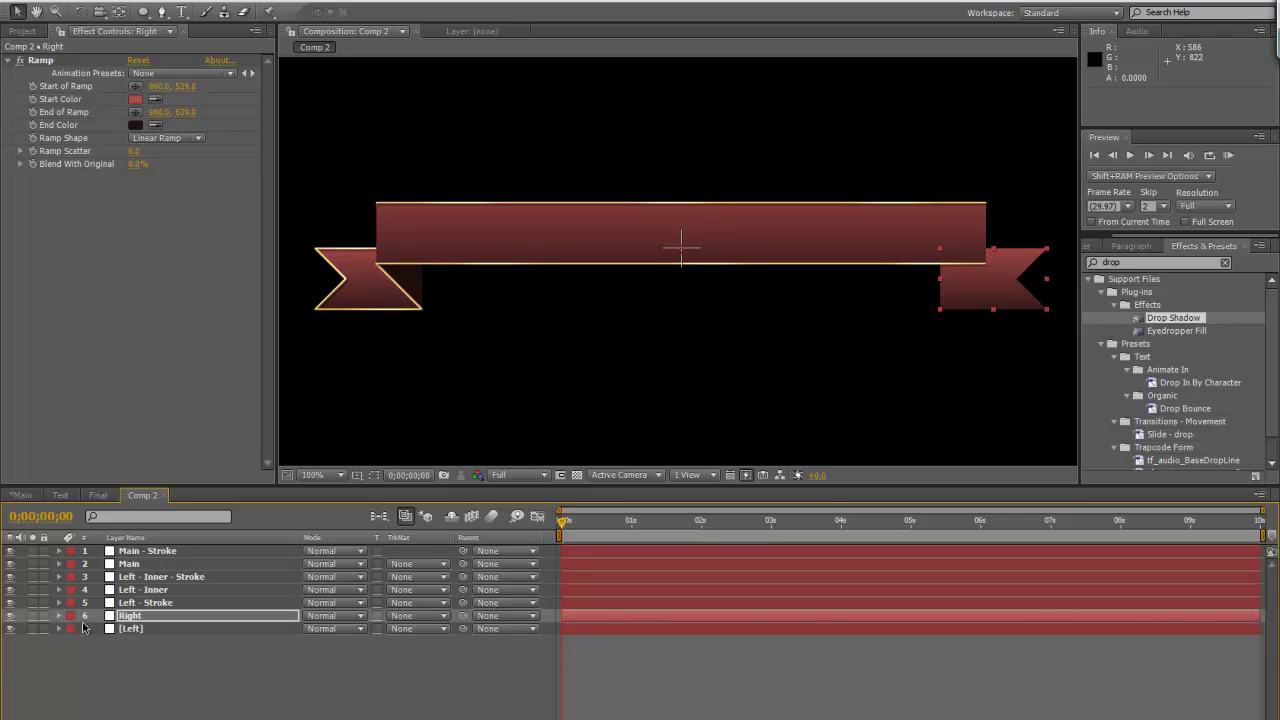
# Duplicate the Left - Stroke layer and name the copy Right - Stroke
pyautogui.click(175, 604)
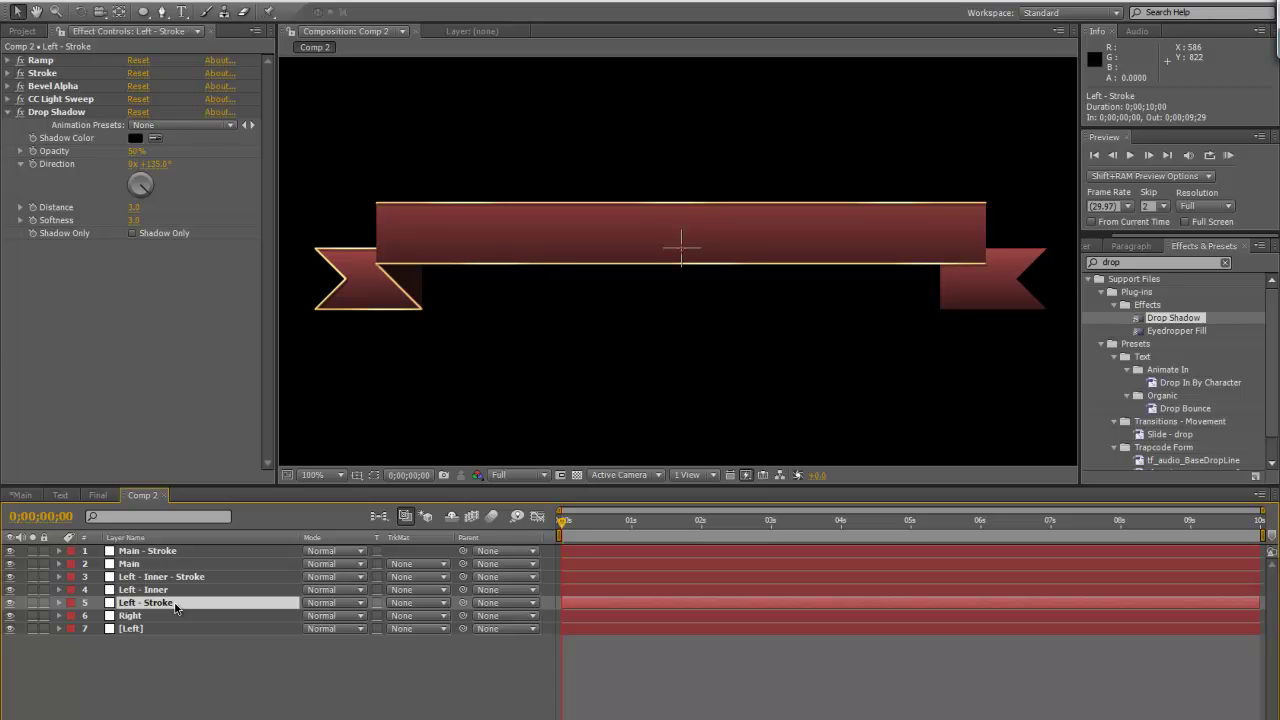
pyautogui.hotkey('ctrl', 'd')
pyautogui.press('Return')
pyautogui.write('Right')
pyautogui.press('Return')
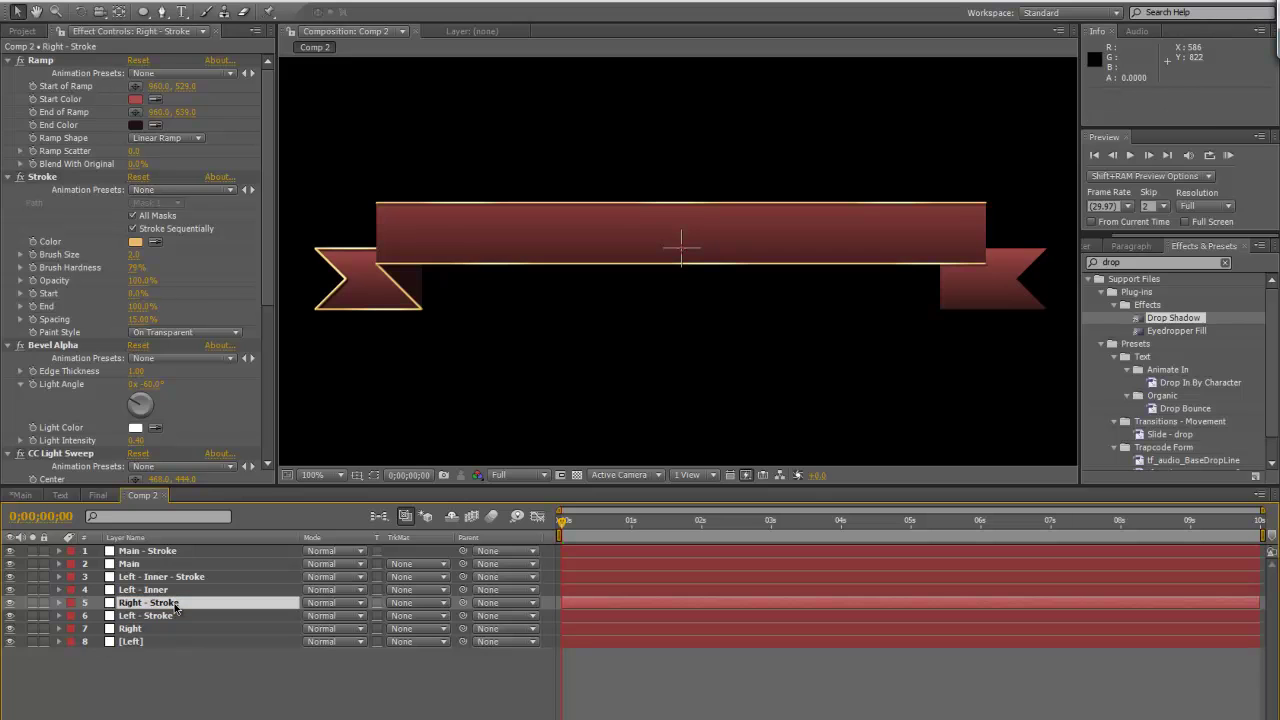
# Set the Right - Stroke layer's horizontal scale to -100% and move the Right layer directly beneath it
pyautogui.press('s')
pyautogui.click(328, 615)
pyautogui.write('-100')
pyautogui.press('Return')
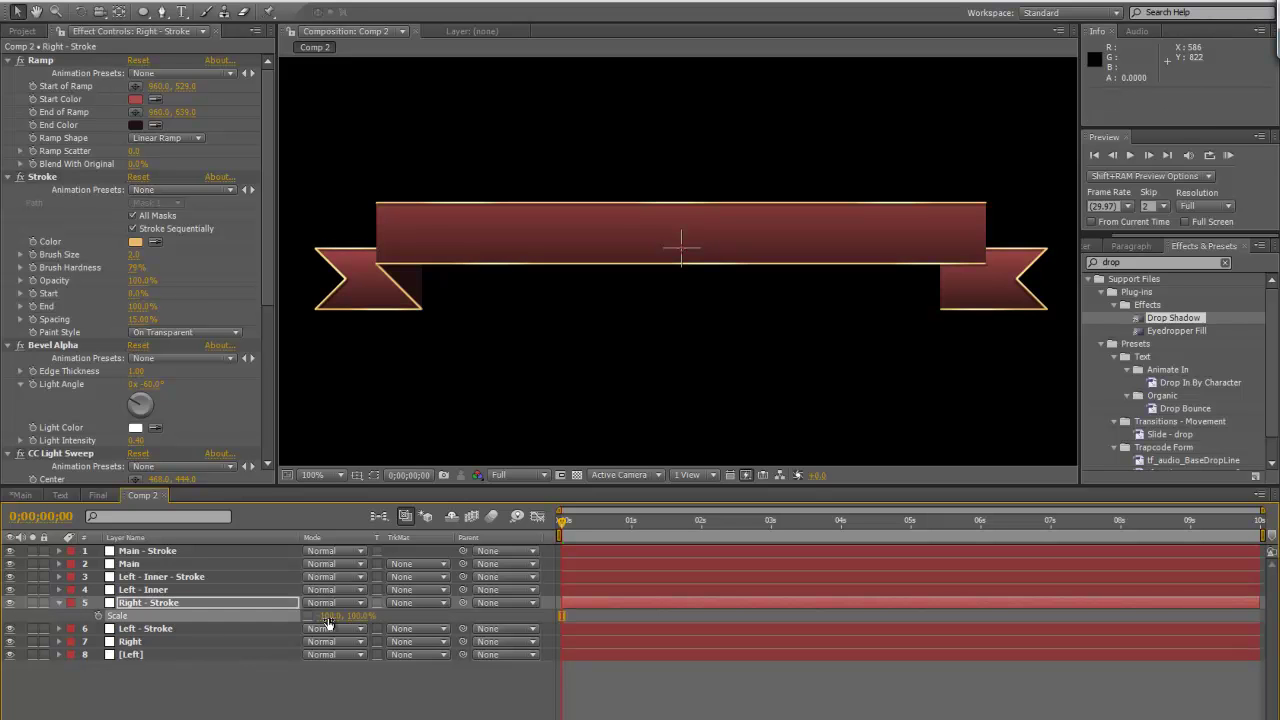
pyautogui.click(58, 603)
pyautogui.moveTo(166, 628); pyautogui.dragTo(166, 617)
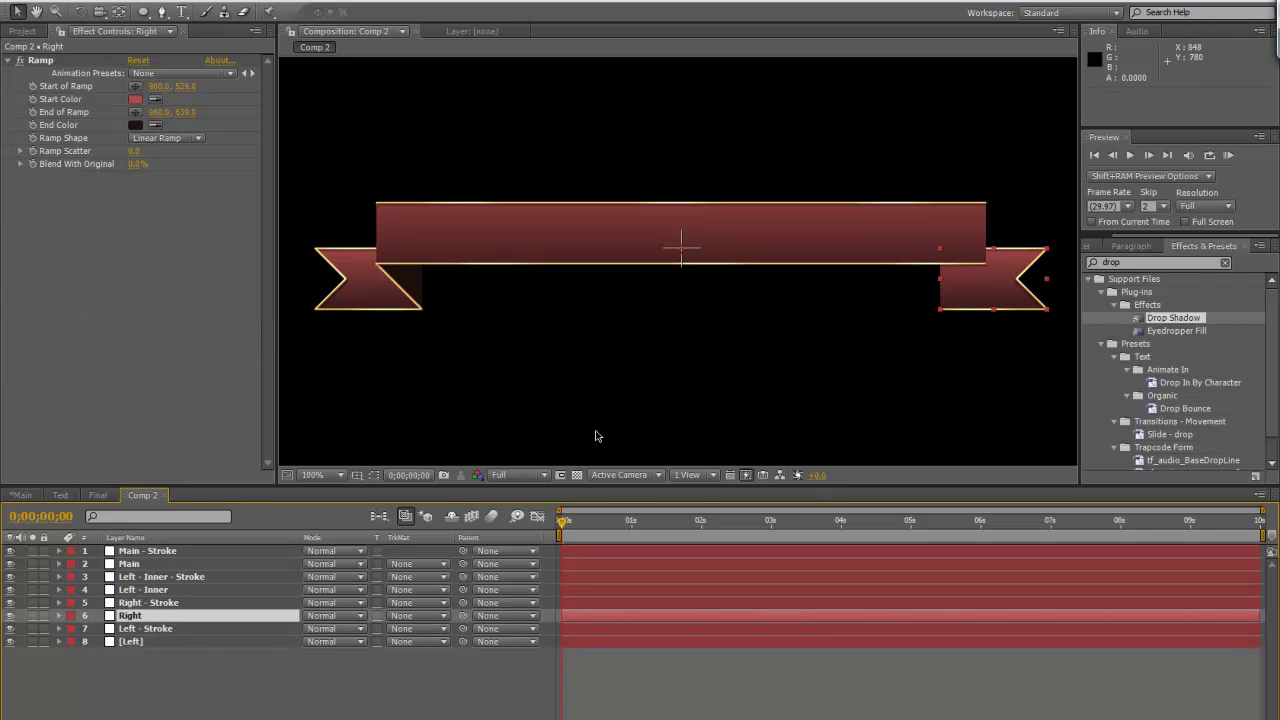
# Duplicate the Left - Inner layer and name the copy Right - Inner
pyautogui.click(165, 590)
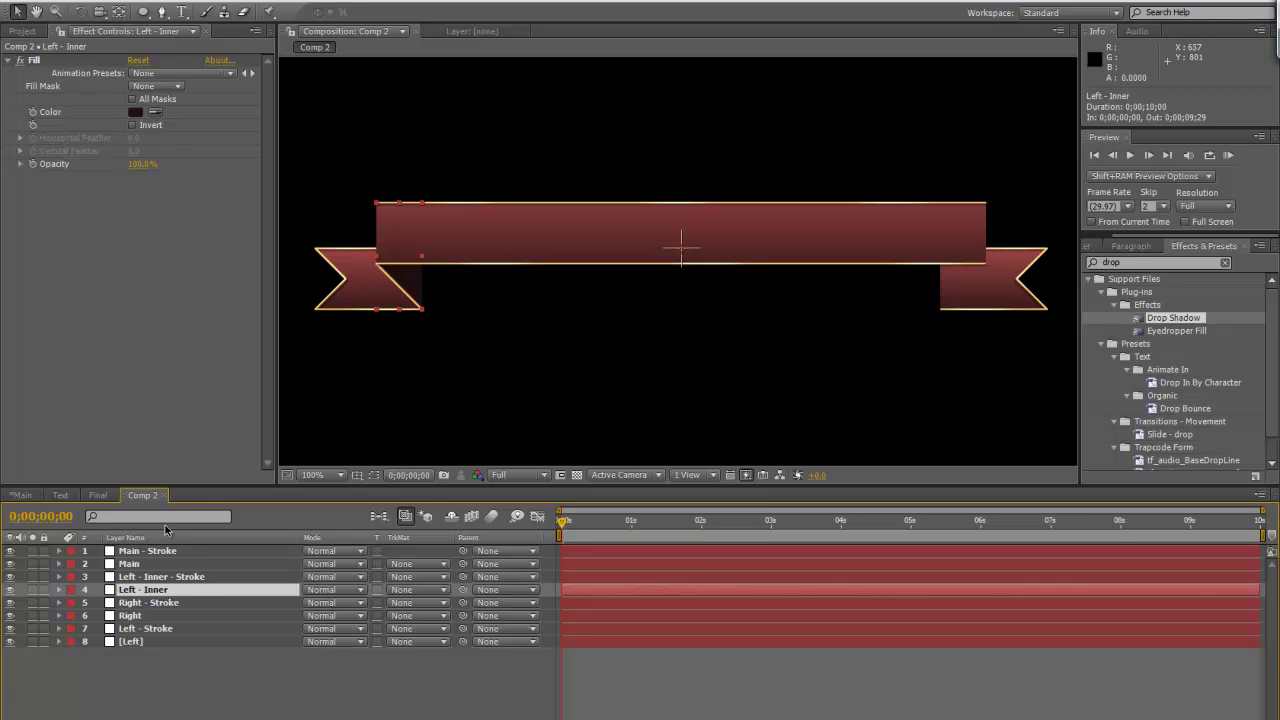
pyautogui.hotkey('ctrl', 'd')
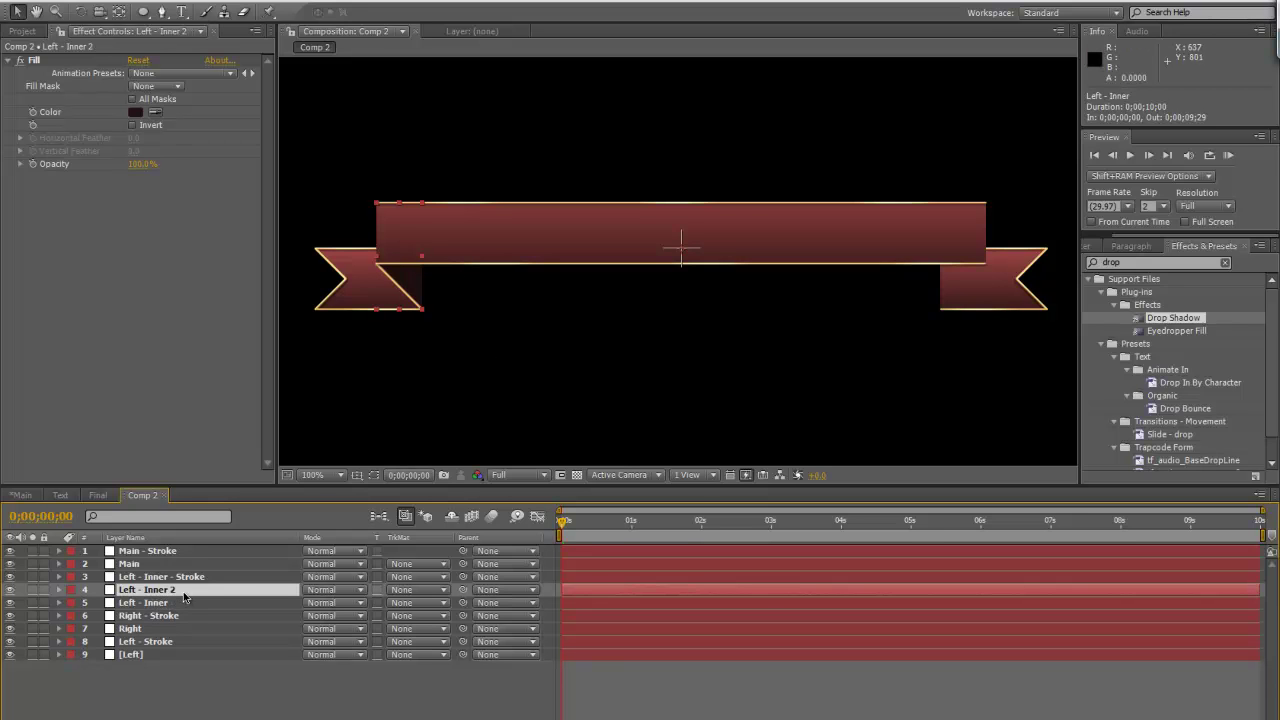
pyautogui.press('Return')
pyautogui.write('Right - Inner')
pyautogui.press('Return')
# Set the Right - Inner layer's horizontal scale to -100% and move Left - Inner - Stroke directly above Left - Inner
pyautogui.press('s')
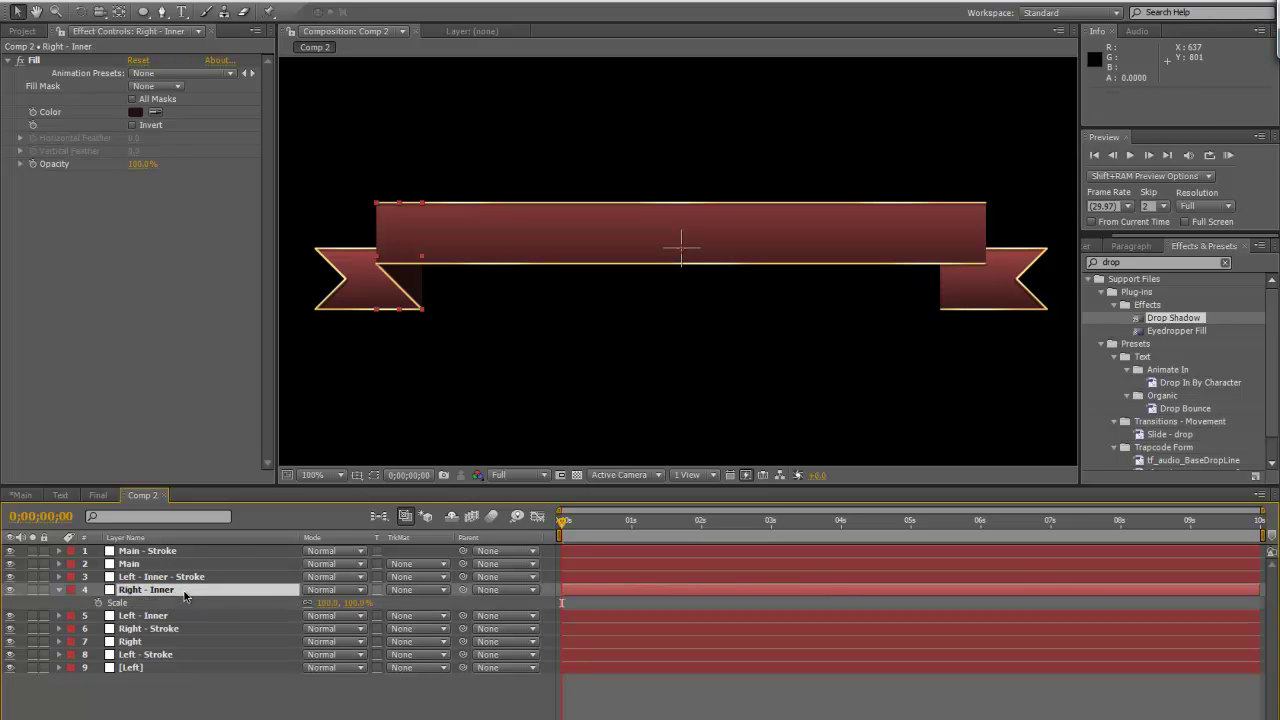
pyautogui.click(327, 603)
pyautogui.write('-100')
pyautogui.press('Return')
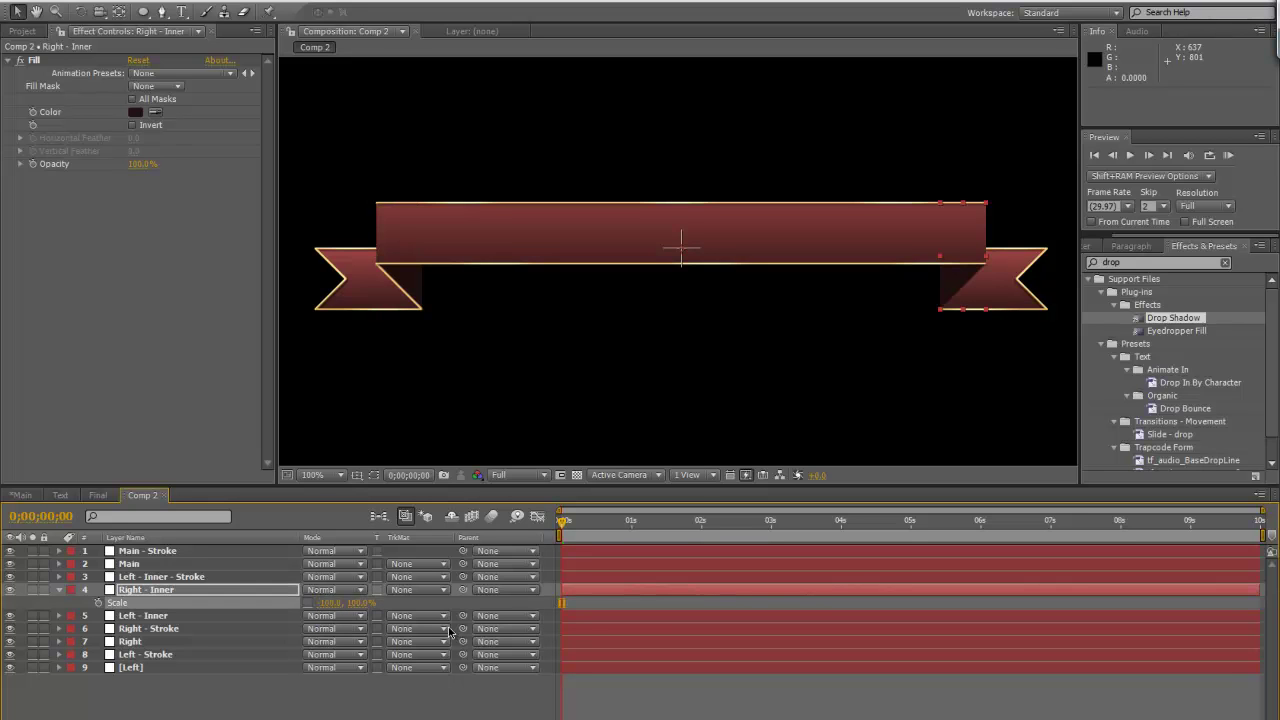
pyautogui.click(60, 590)
pyautogui.moveTo(180, 577); pyautogui.dragTo(180, 600)
pyautogui.click(170, 578)
# Duplicate Left - Inner - Stroke, placing the copy above Right - Inner with the name Right - Inner - Stroke
pyautogui.click(180, 591)
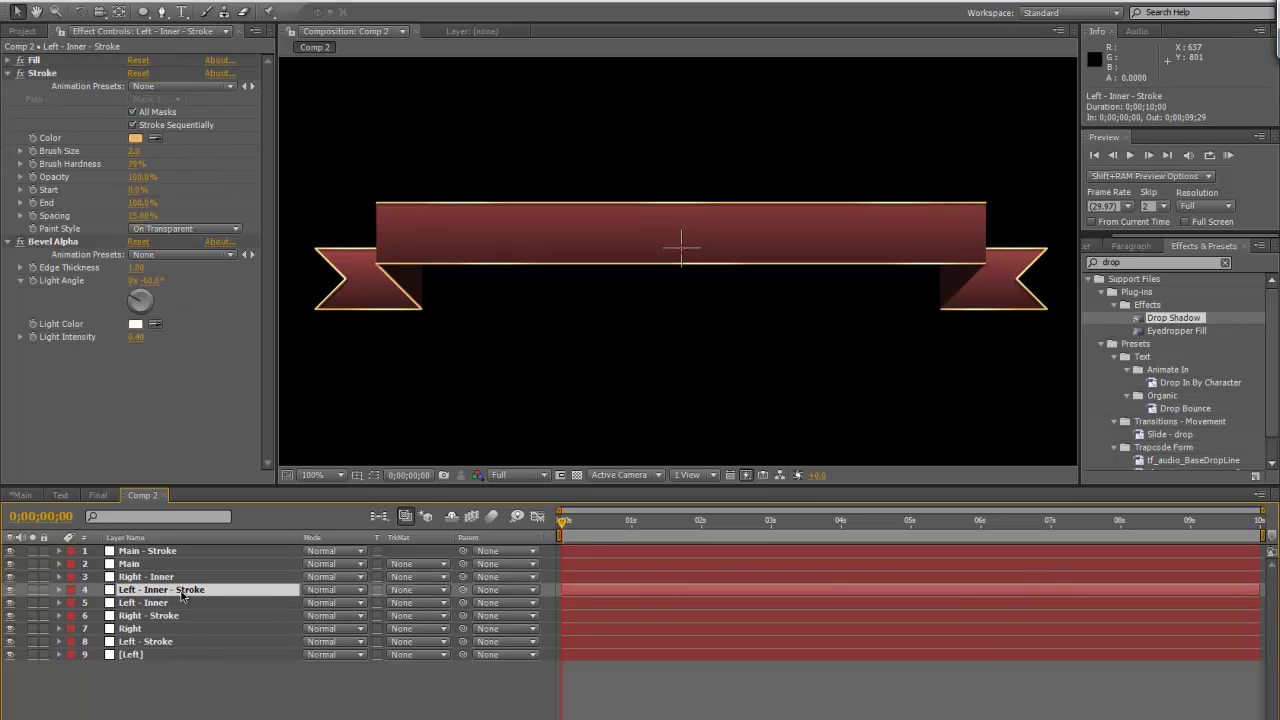
pyautogui.hotkey('ctrl', 'd')
pyautogui.moveTo(181, 592); pyautogui.dragTo(176, 578)
pyautogui.press('Return')
pyautogui.write('Right - Inner')
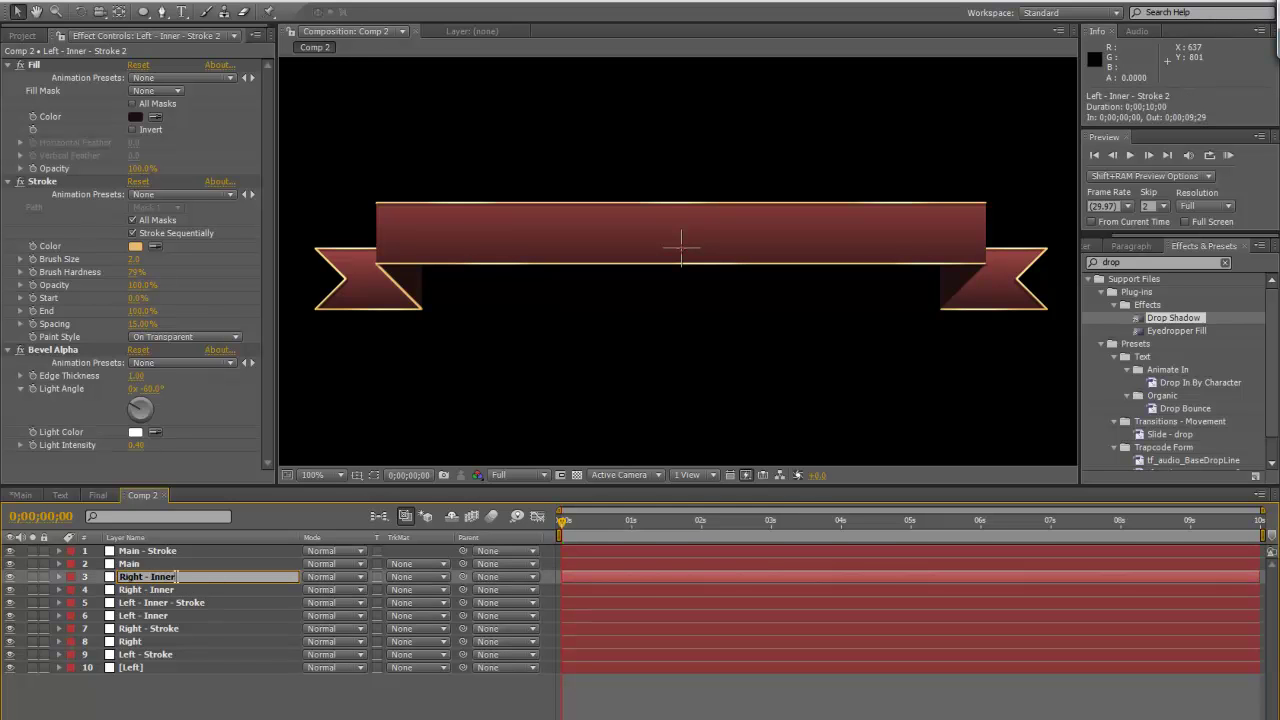
pyautogui.write(' - Stroke')
pyautogui.press('Return')
# Set the Right - Inner - Stroke layer's horizontal scale to -100%
pyautogui.press('s')
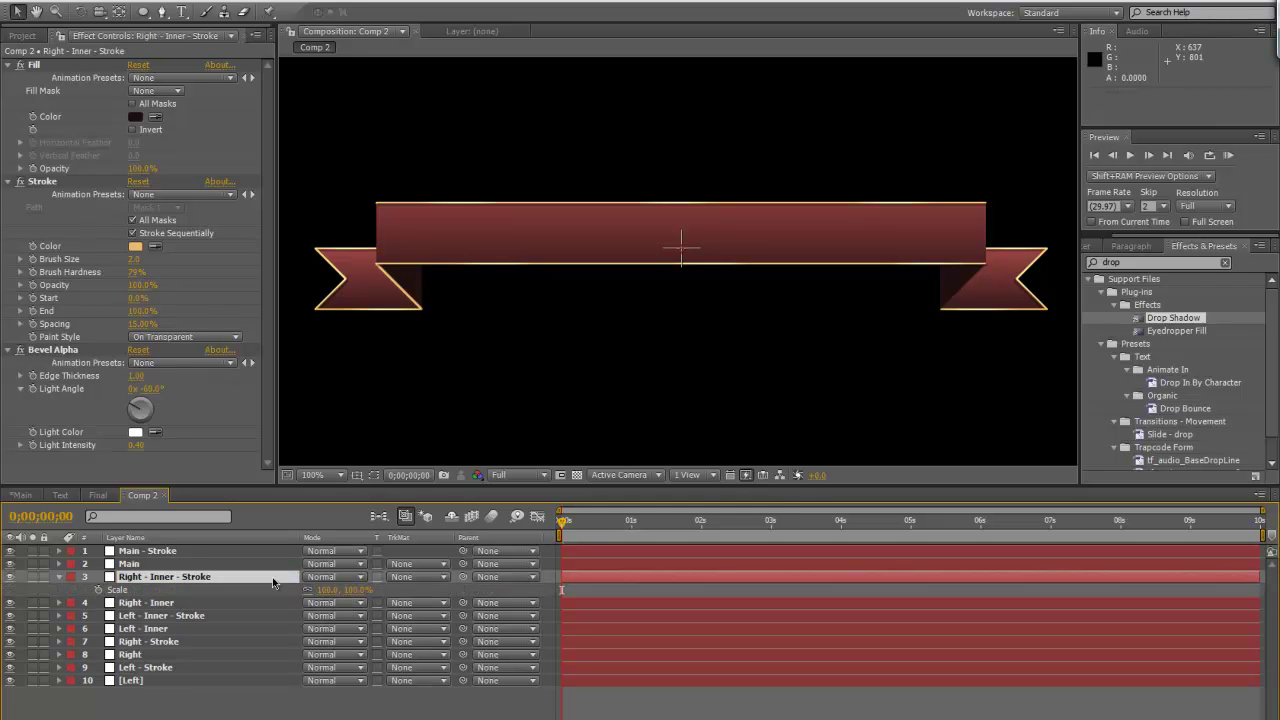
pyautogui.click(328, 590)
pyautogui.press('Return')
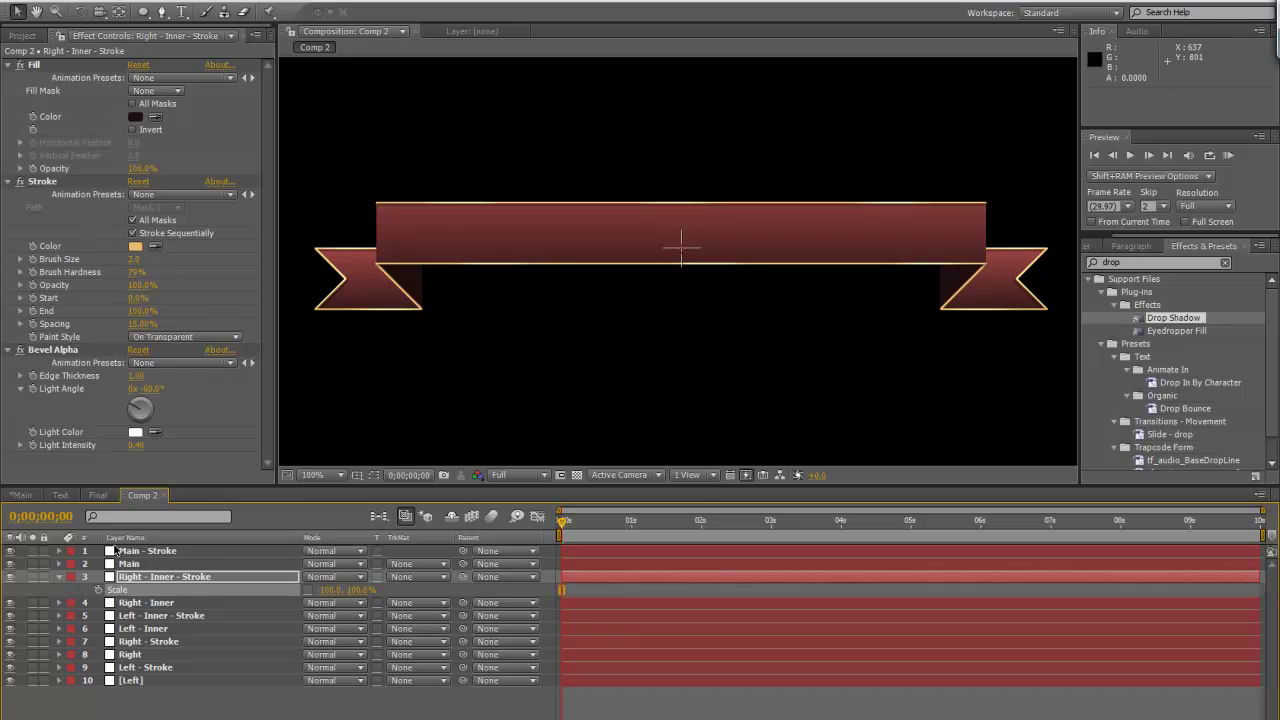
pyautogui.click(60, 577)
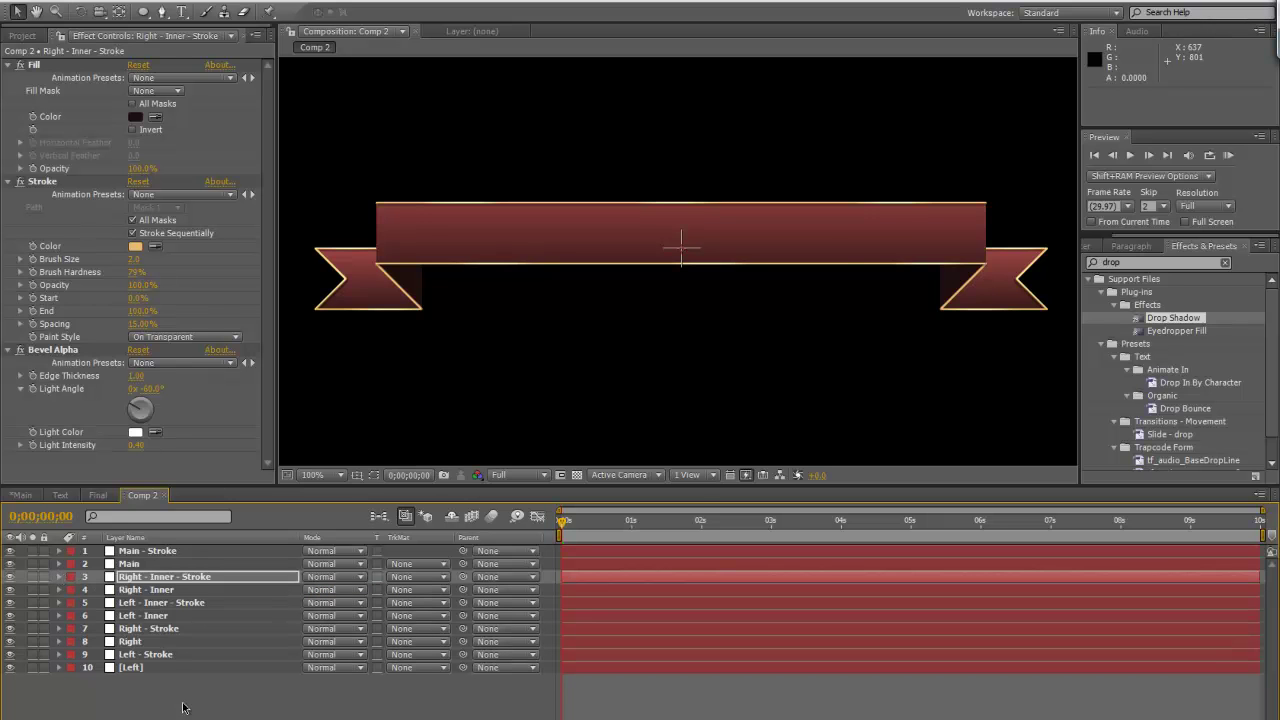
# Hide the five stroke layers: Left - Stroke, Right - Stroke, Left - Inner - Stroke, Right - Inner - Stroke and Main - Stroke
pyautogui.scroll(-2, 623, 207)
pyautogui.scroll(-2, 680, 294)
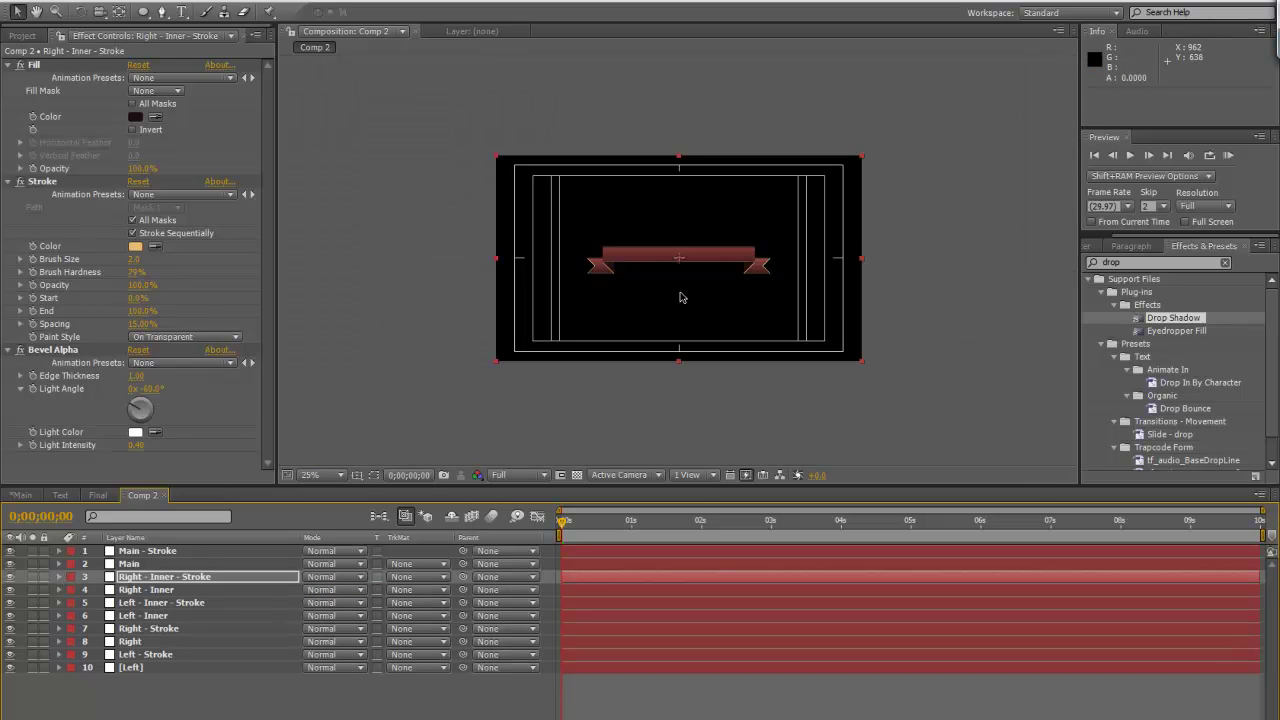
pyautogui.scroll(4, 680, 295)
pyautogui.moveTo(677, 311)
pyautogui.mouseDown()
pyautogui.moveTo(674, 300)
pyautogui.moveTo(677, 317)
pyautogui.mouseUp()
pyautogui.click(147, 668)
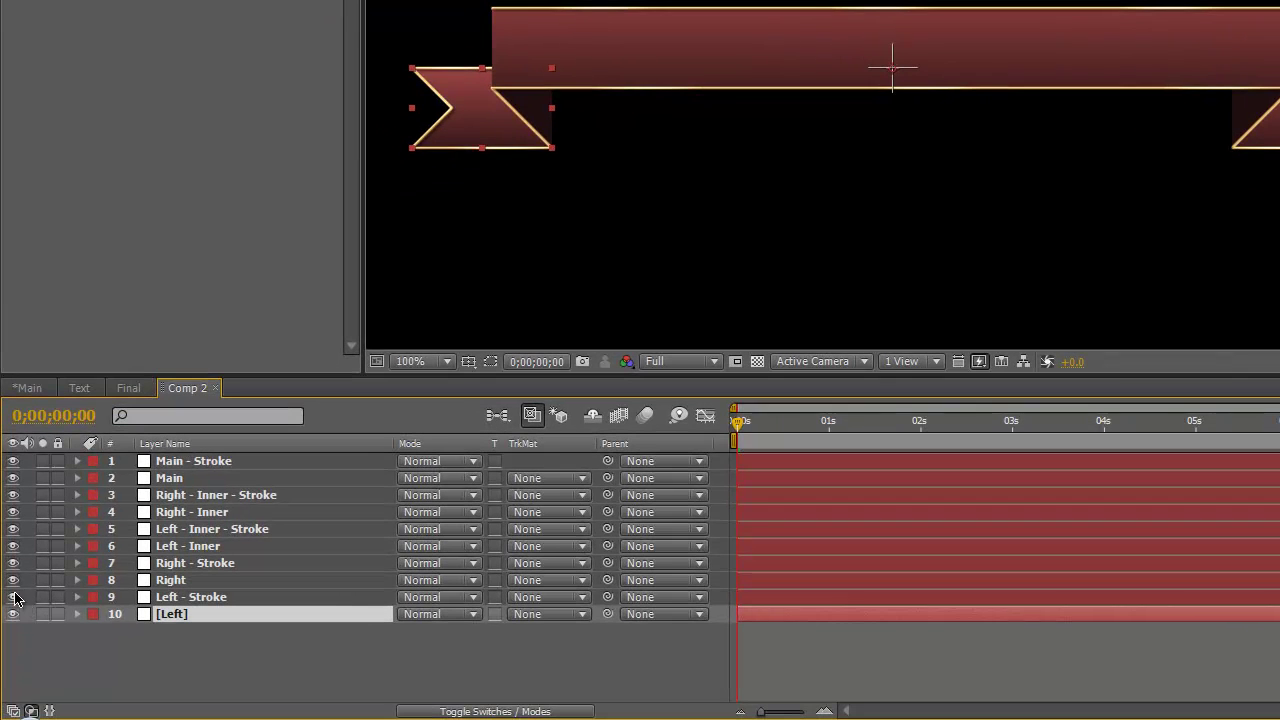
pyautogui.click(10, 654)
pyautogui.click(12, 563)
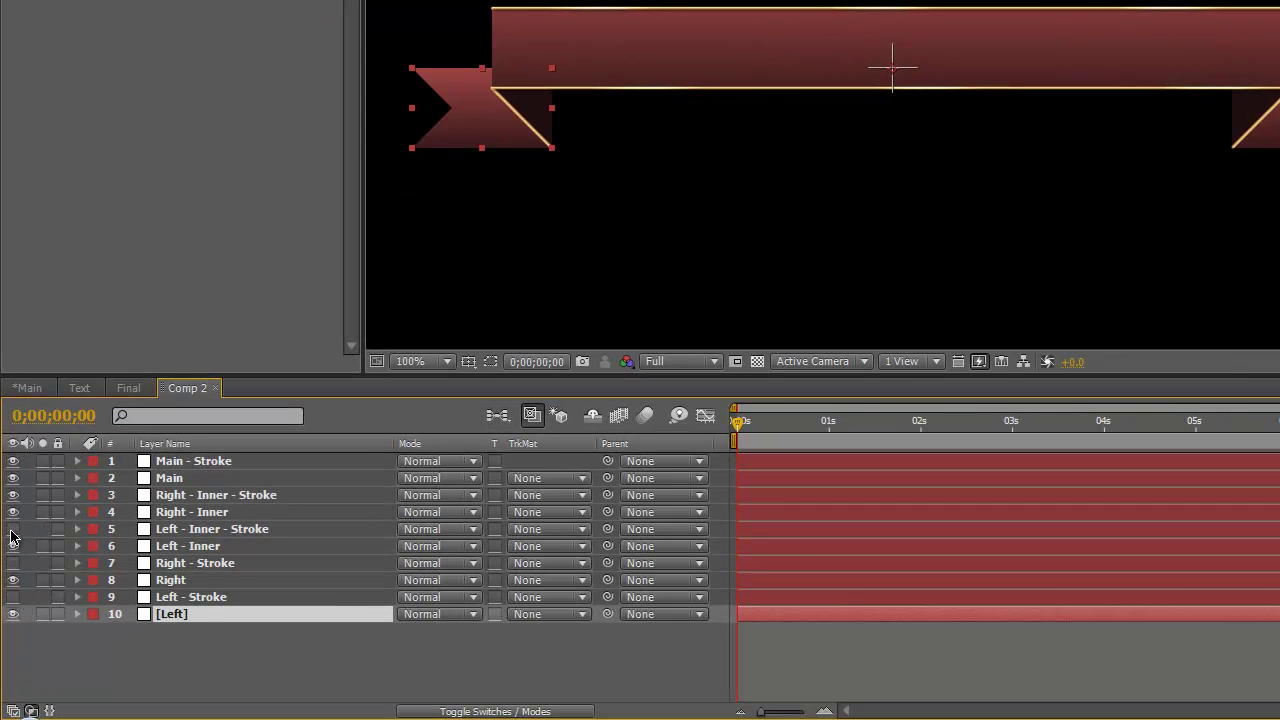
pyautogui.click(12, 529)
pyautogui.click(12, 495)
pyautogui.click(12, 461)
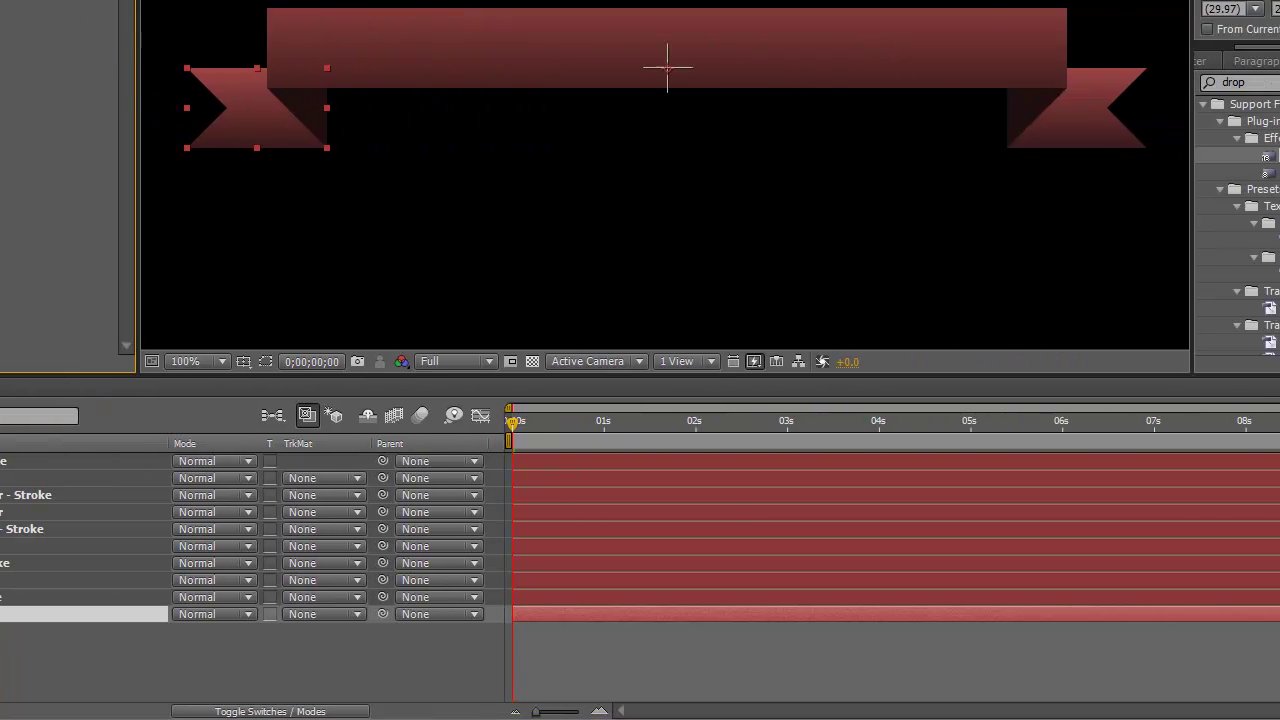
# Apply Linear Wipe to the Left layer and set its wipe angle to -90°
pyautogui.hotkey('ctrl', '5')
pyautogui.write('lin')
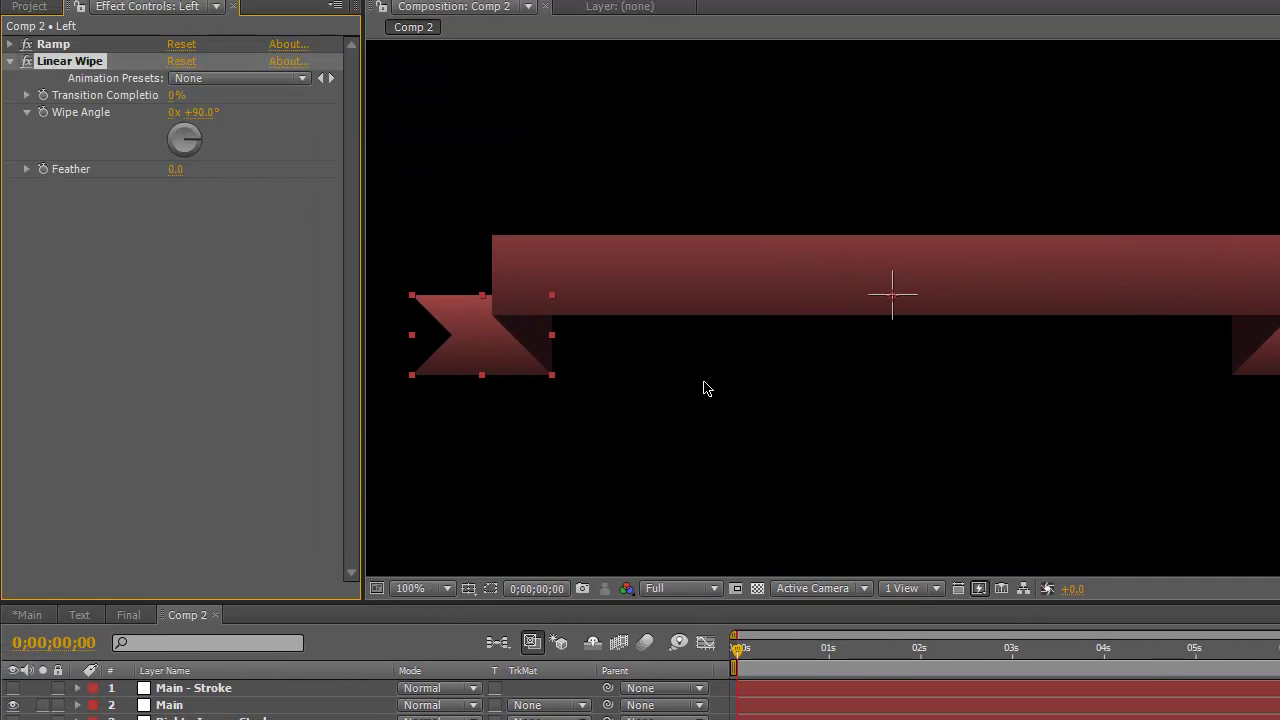
pyautogui.moveTo(379, 300); pyautogui.dragTo(544, 270)
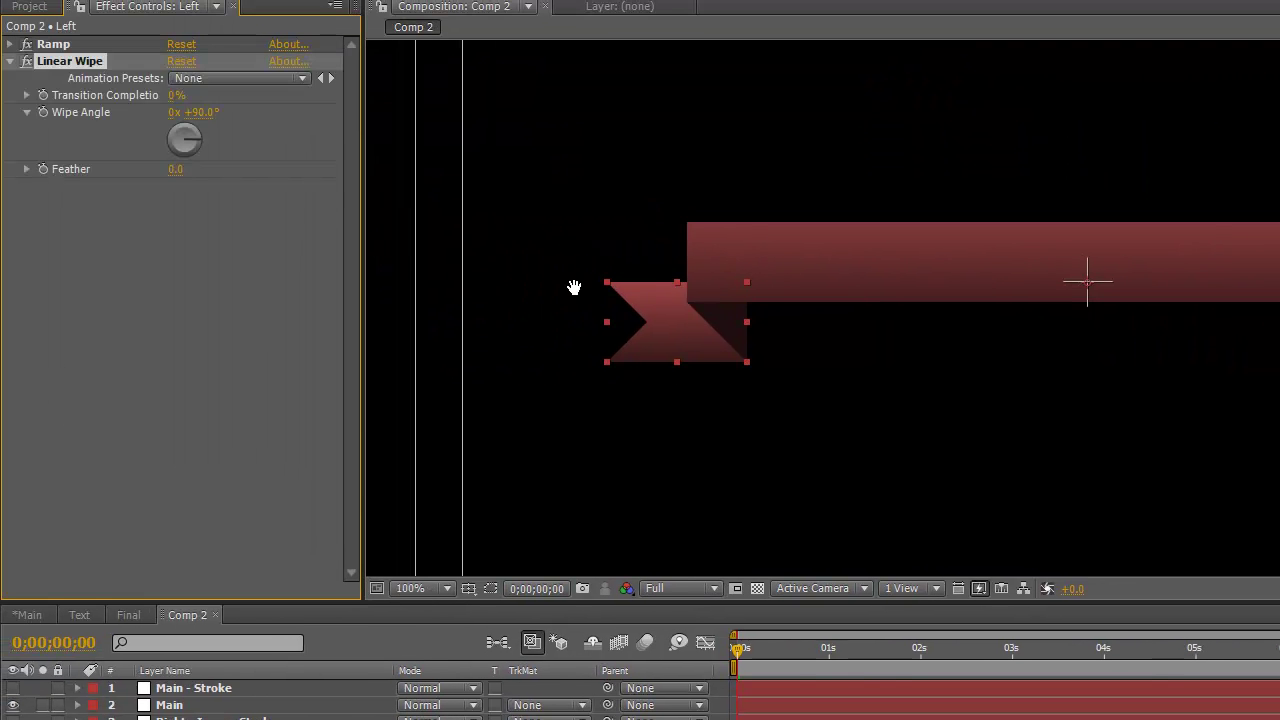
pyautogui.moveTo(176, 98); pyautogui.dragTo(201, 105)
pyautogui.click(194, 112)
pyautogui.write('-90')
pyautogui.press('Return')
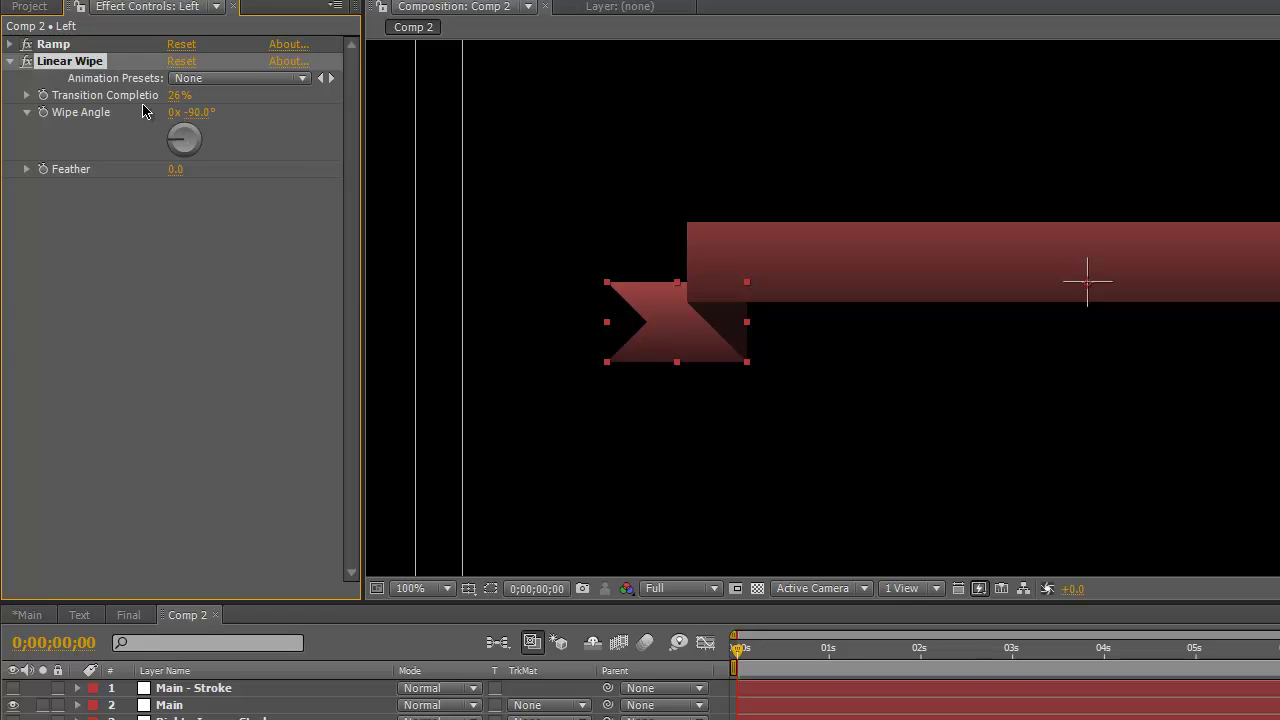
# Keyframe the Left layer's Linear Wipe Transition Completion from 80% at 0 seconds to 60% at 1 second
pyautogui.moveTo(172, 95); pyautogui.dragTo(236, 107)
pyautogui.click(43, 95)
pyautogui.click(830, 650)
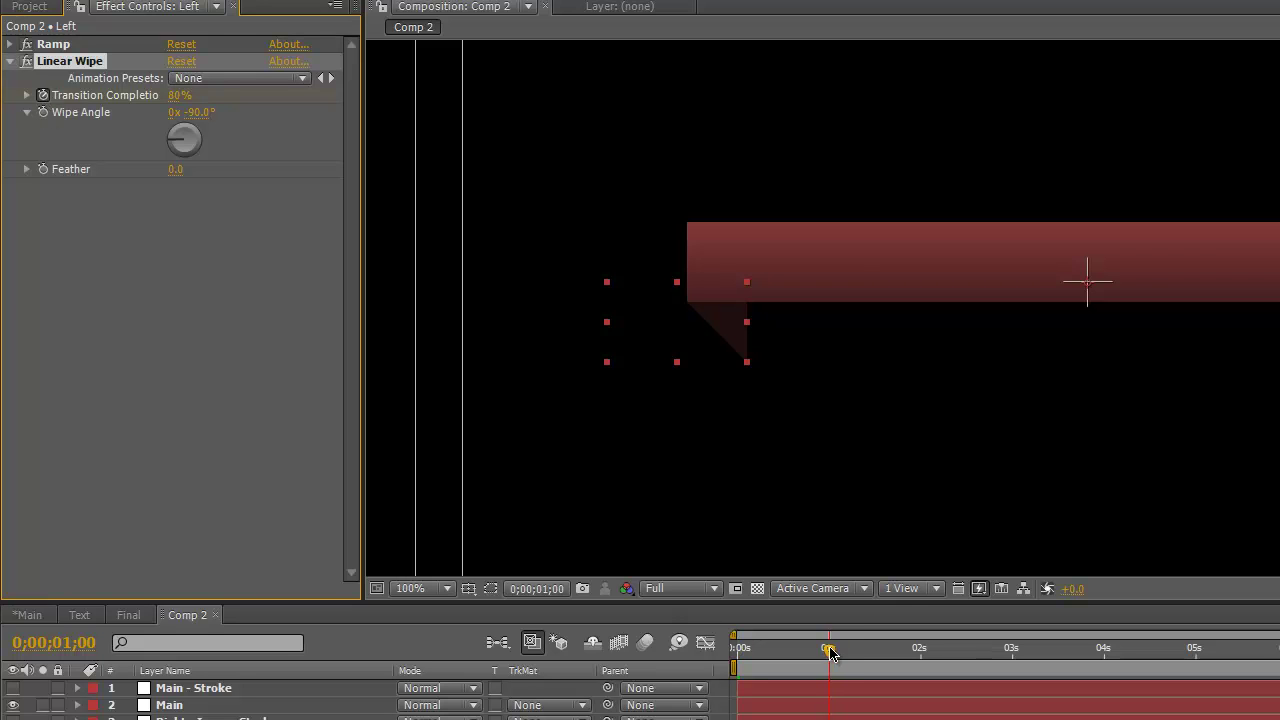
pyautogui.moveTo(160, 98); pyautogui.dragTo(157, 98)
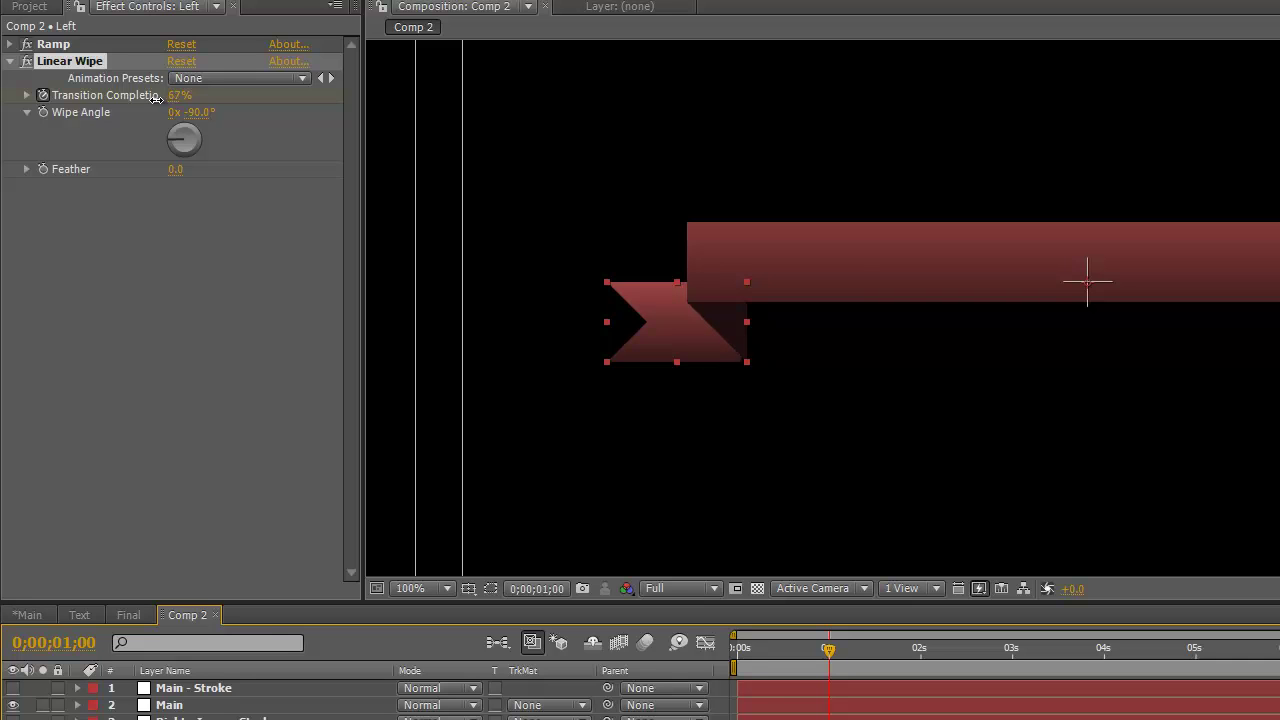
pyautogui.moveTo(150, 97); pyautogui.dragTo(149, 97)
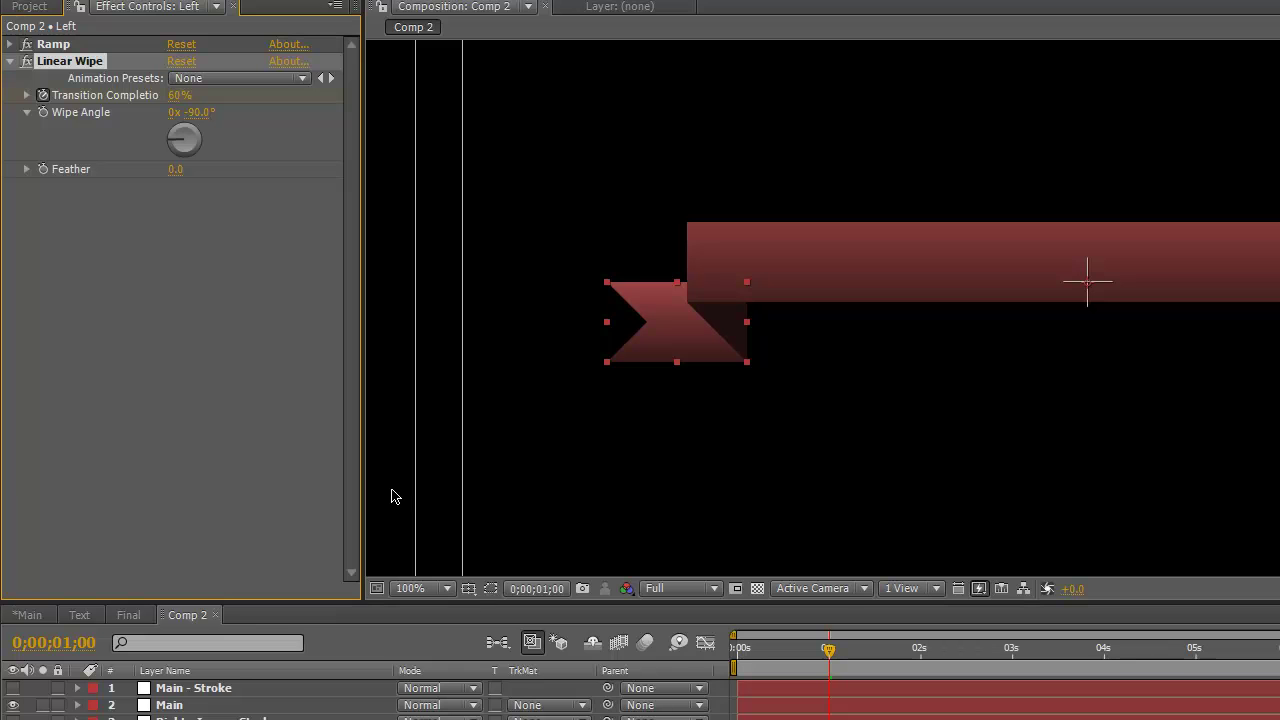
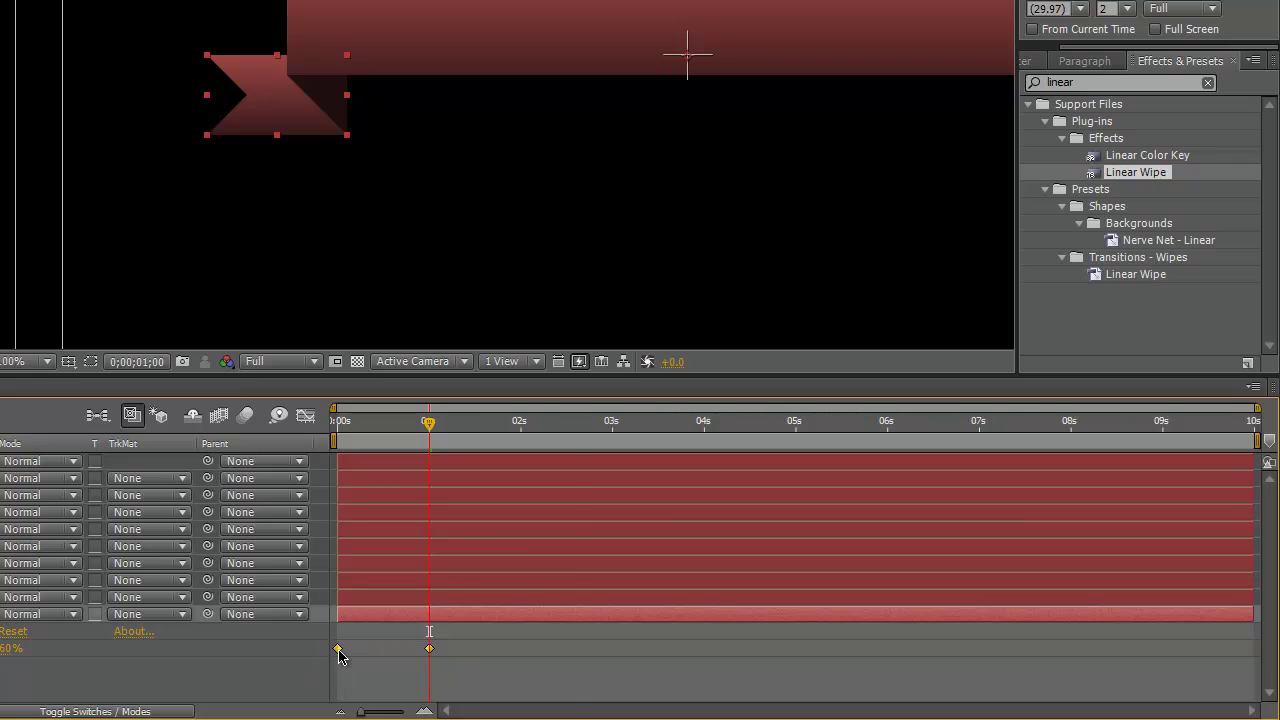
# Set the temporal interpolation of the Left layer's Transition Completion keyframes to Bezier and preview the wipe
pyautogui.rightClick(338, 650)
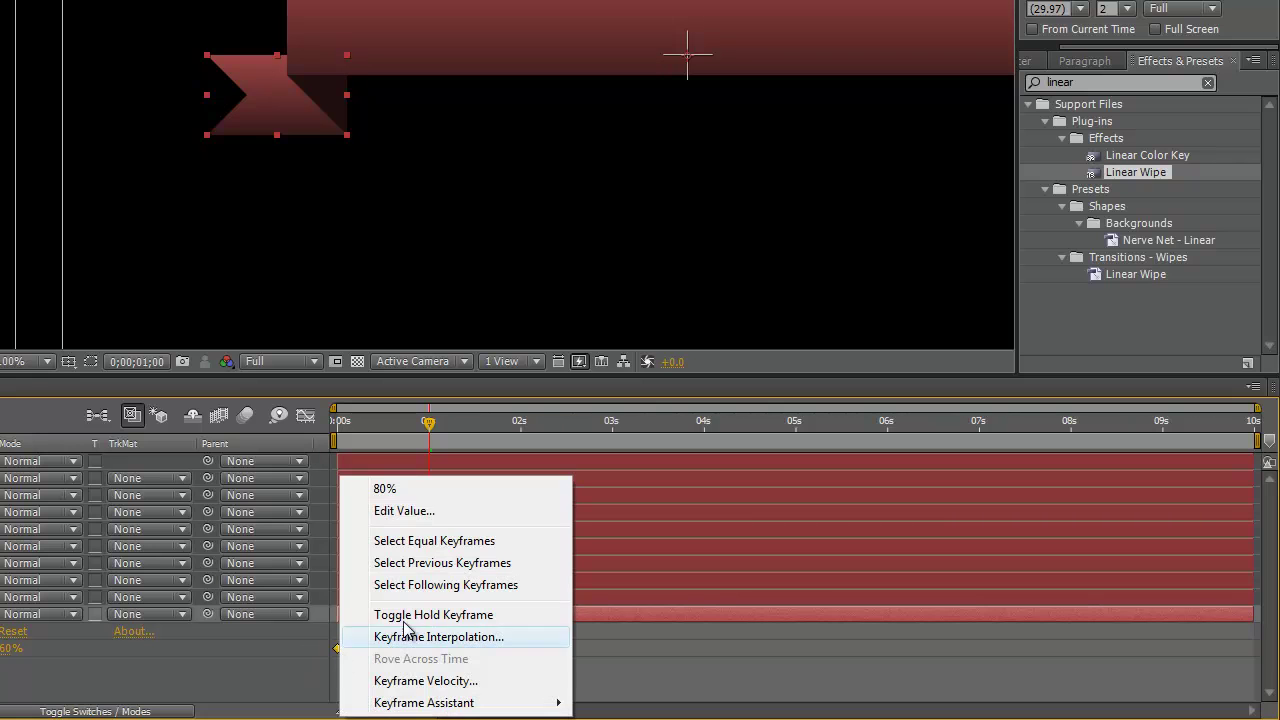
pyautogui.click(460, 643)
pyautogui.click(764, 200)
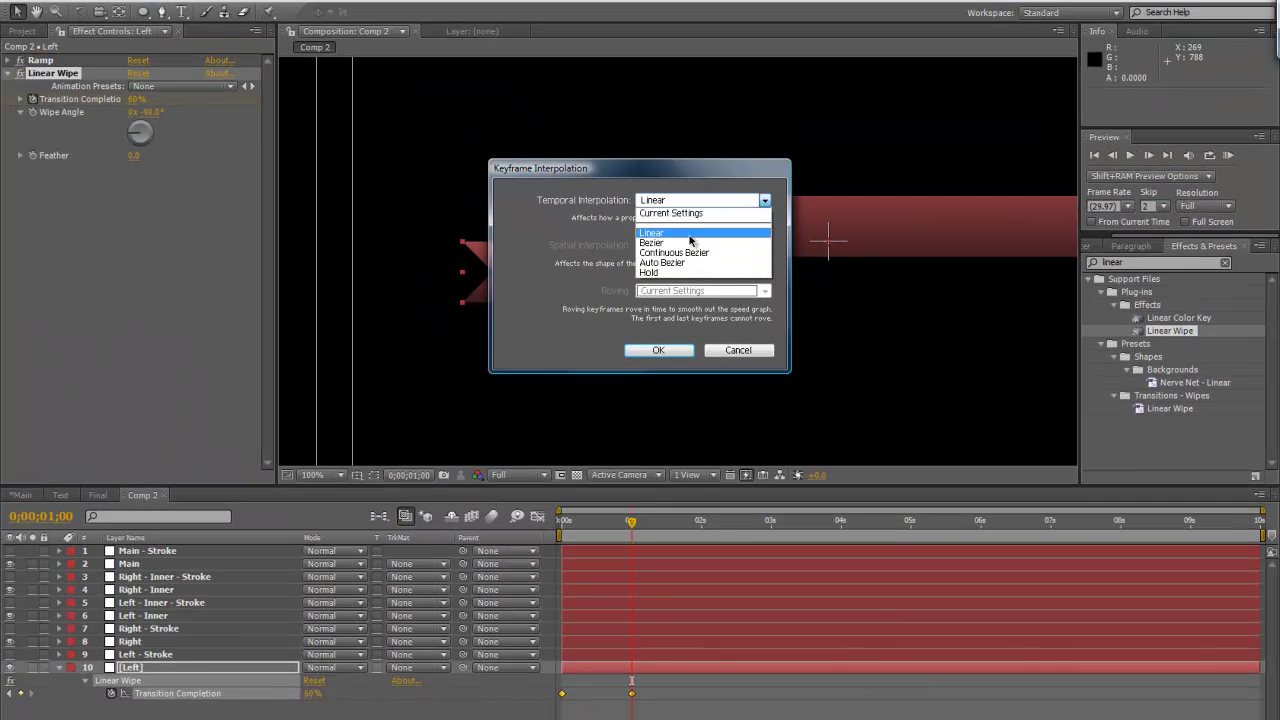
pyautogui.click(697, 243)
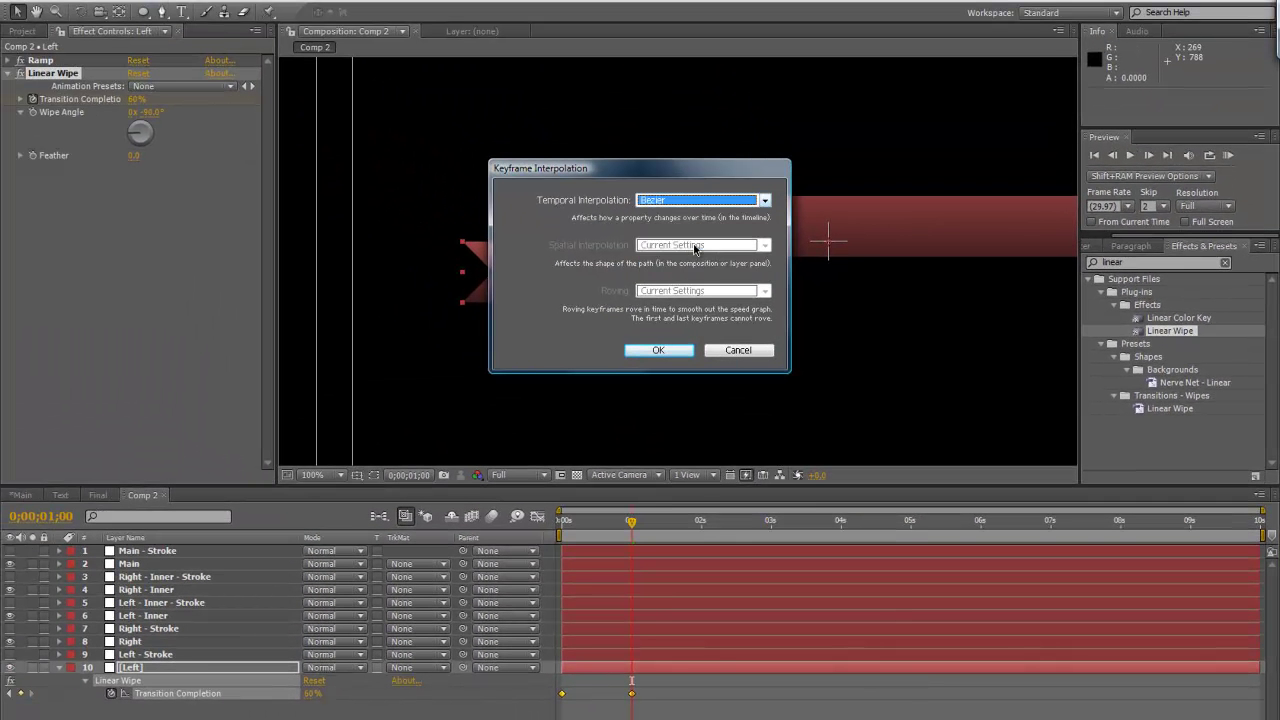
pyautogui.click(658, 350)
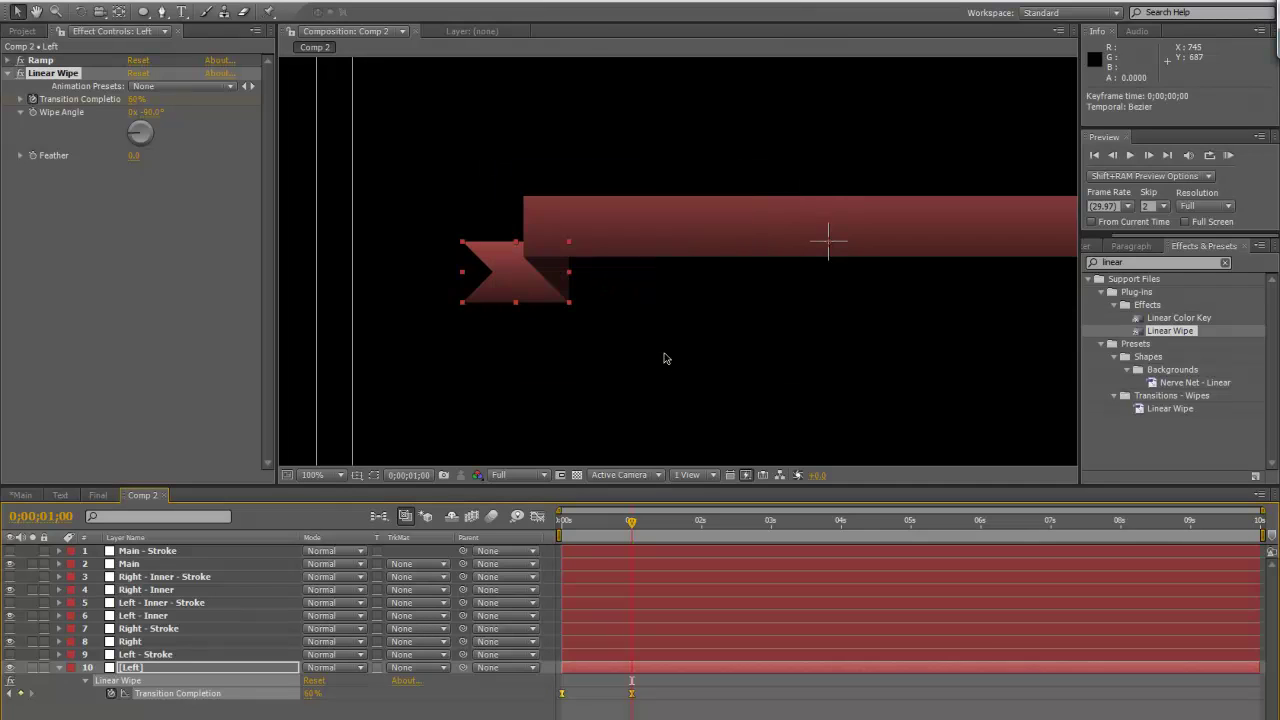
pyautogui.click(57, 669)
pyautogui.moveTo(563, 522); pyautogui.dragTo(614, 534)
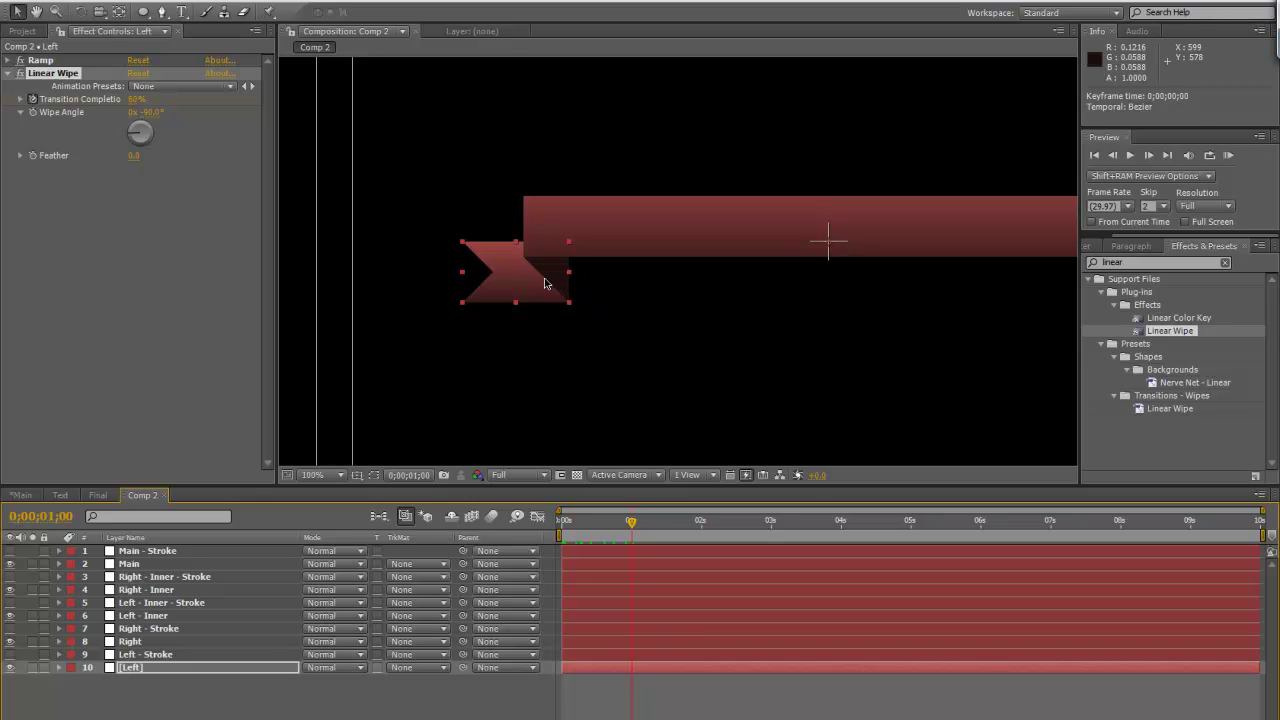
# Try a Linear Wipe at 59% transition completion on the Left - Inner - Stroke layer and delete the effect
pyautogui.click(172, 605)
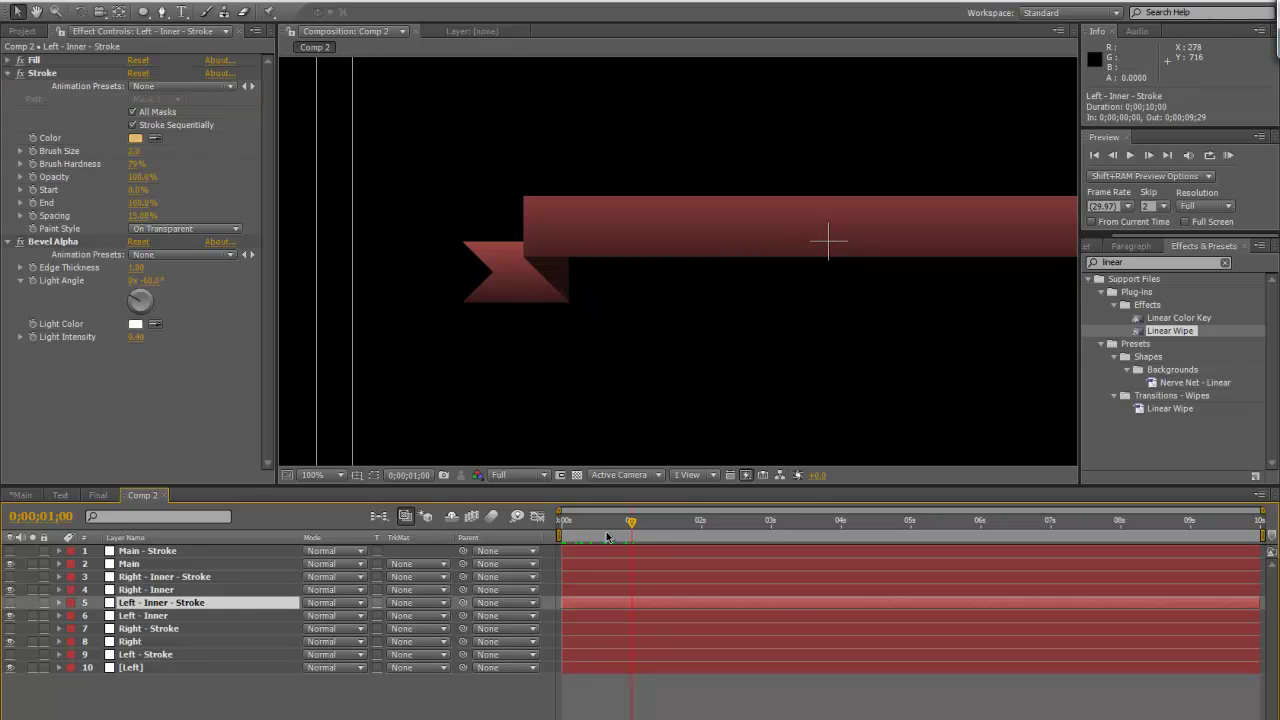
pyautogui.moveTo(598, 522); pyautogui.dragTo(543, 523)
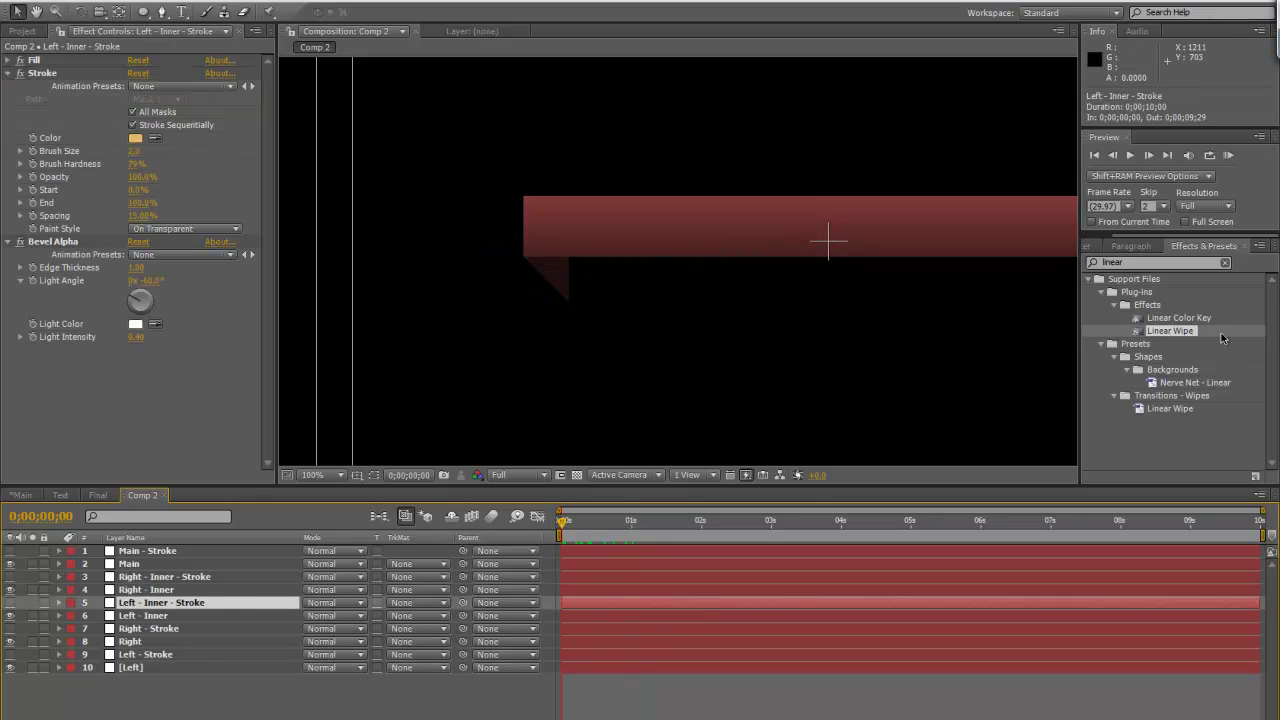
pyautogui.doubleClick(1166, 331)
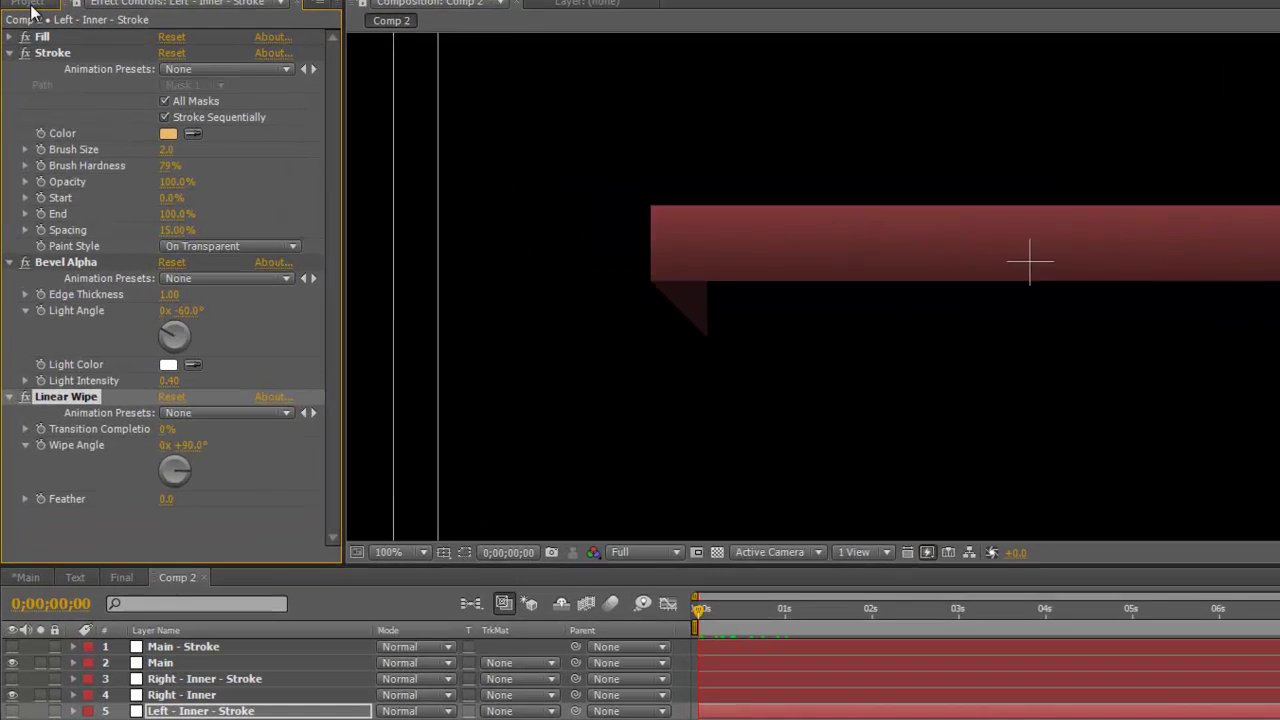
pyautogui.click(9, 52)
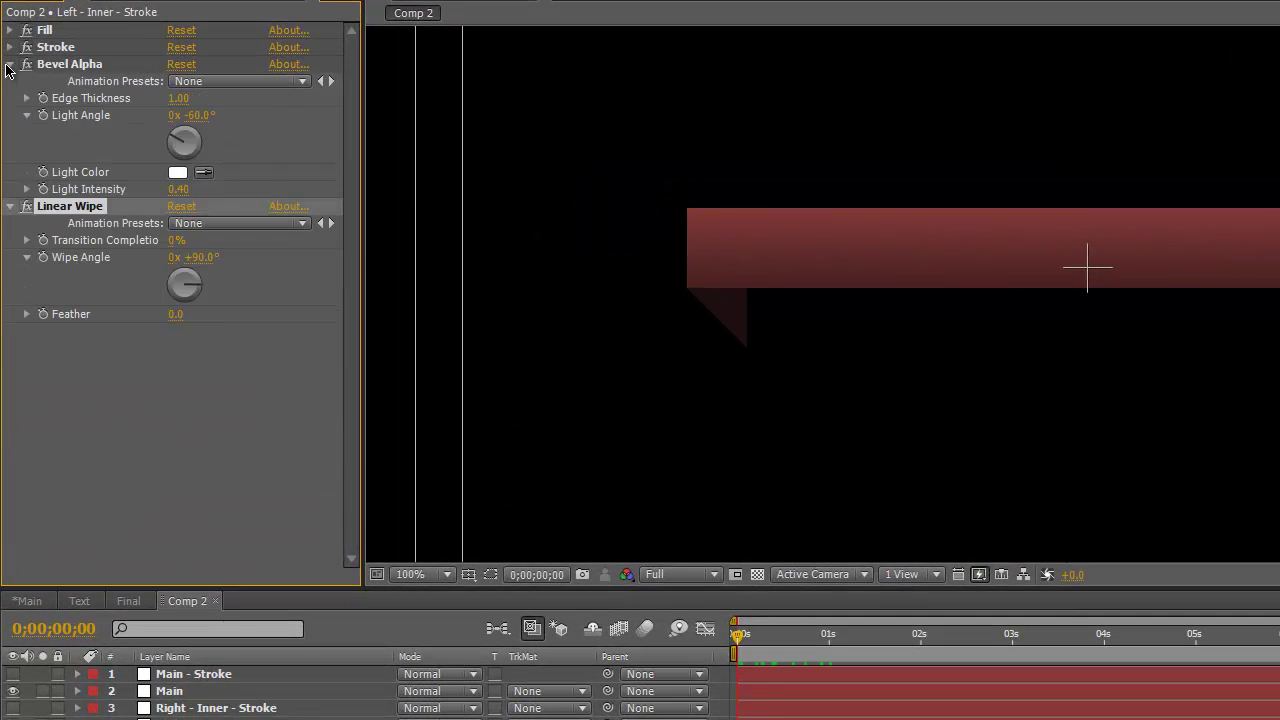
pyautogui.click(9, 70)
pyautogui.moveTo(176, 119); pyautogui.dragTo(255, 125)
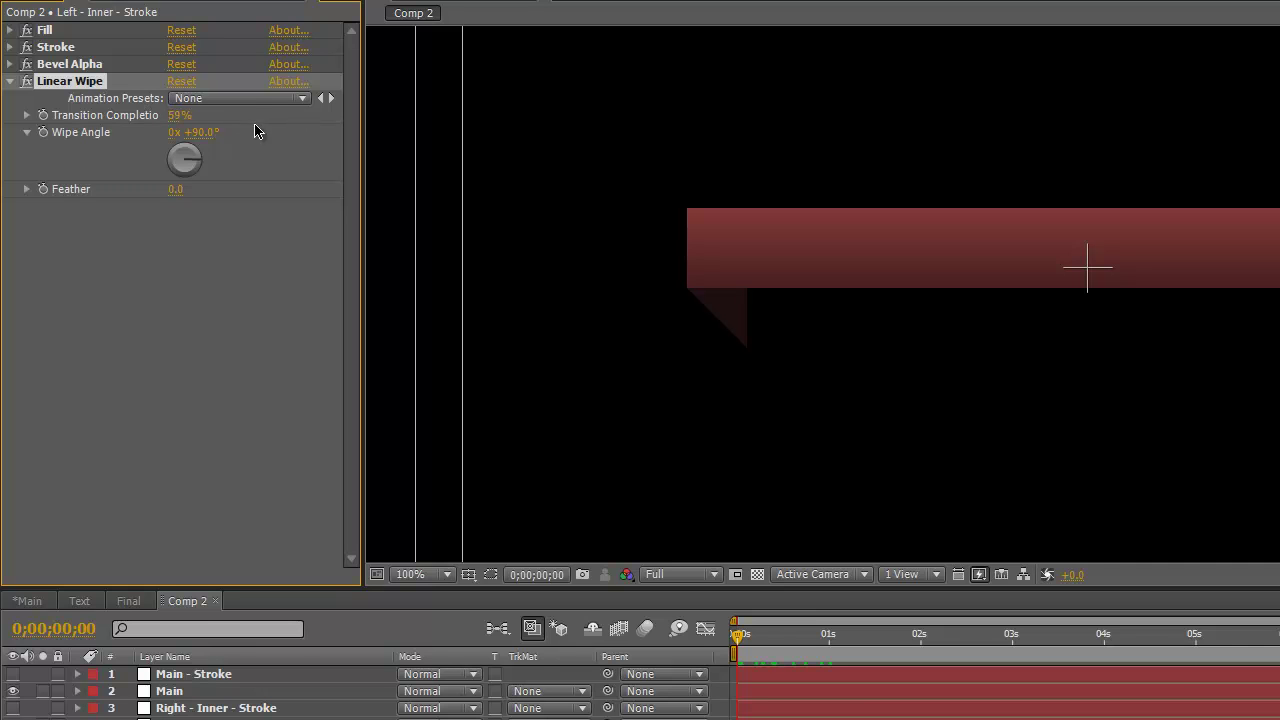
pyautogui.press('Delete')
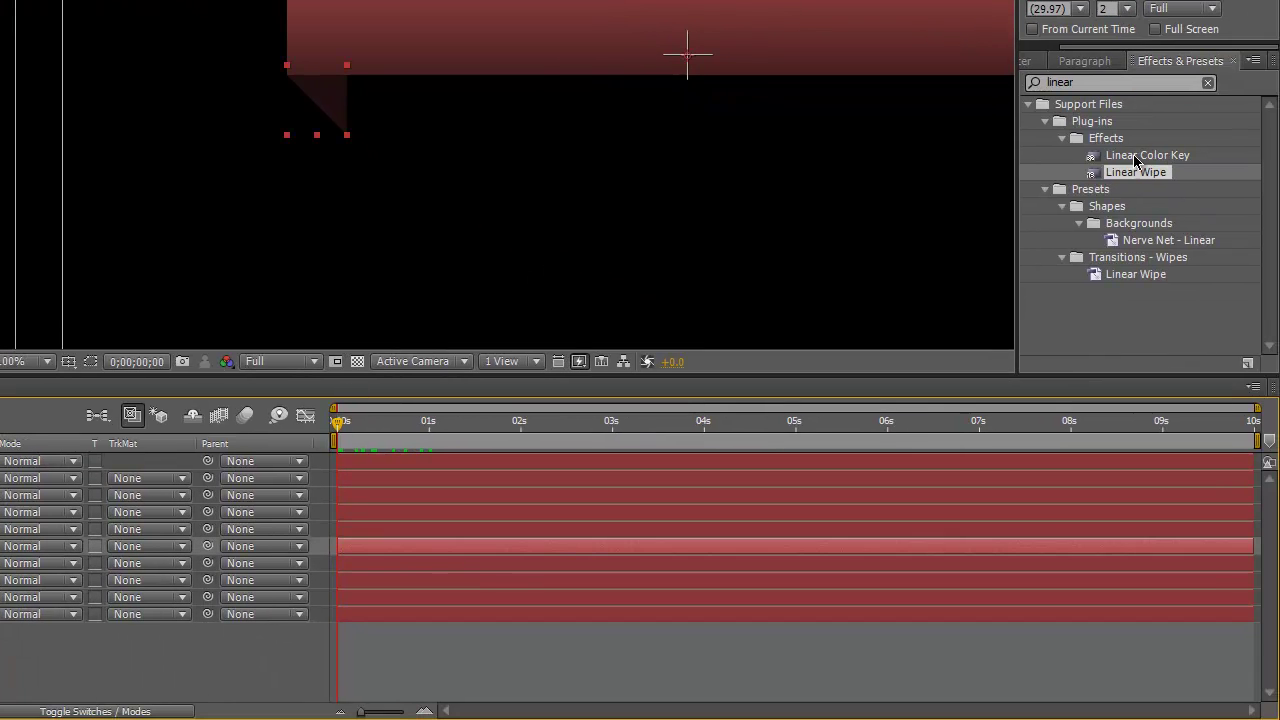
# Apply Linear Wipe to the Left - Inner layer, keyframing Transition Completion from 35% at 0 seconds to 25% at 1 second
pyautogui.doubleClick(1134, 174)
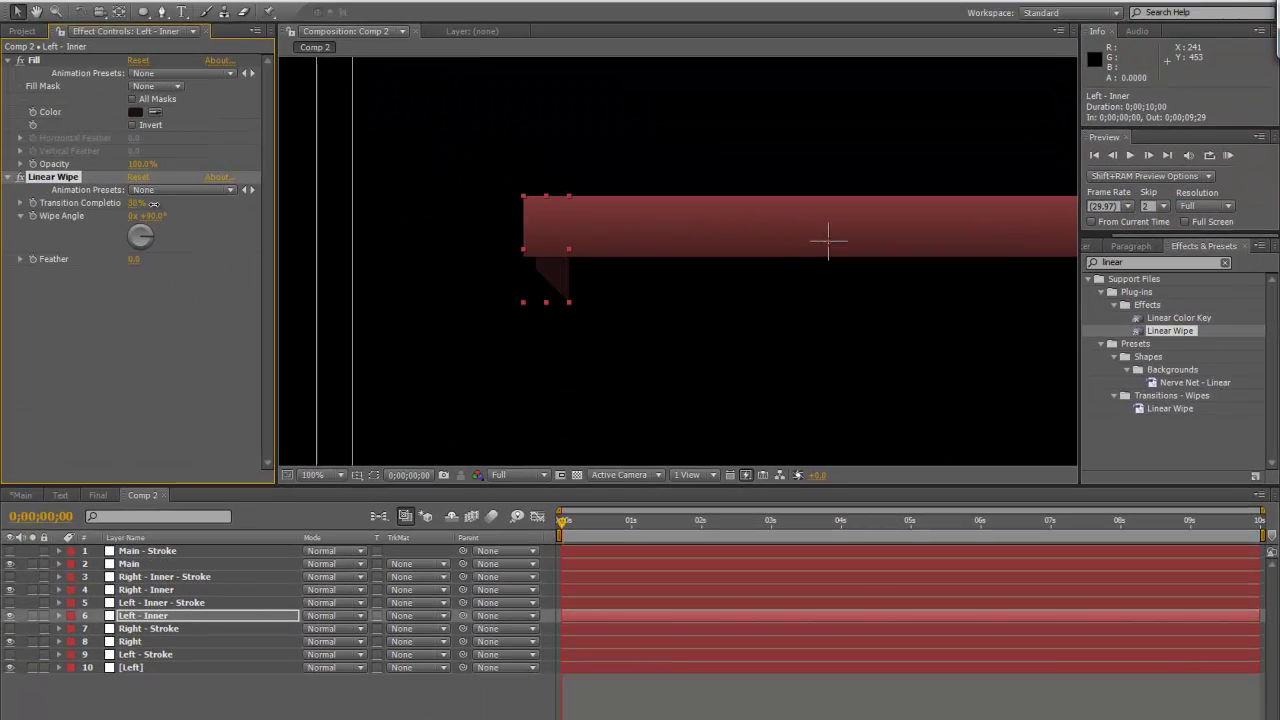
pyautogui.moveTo(153, 204); pyautogui.dragTo(157, 203)
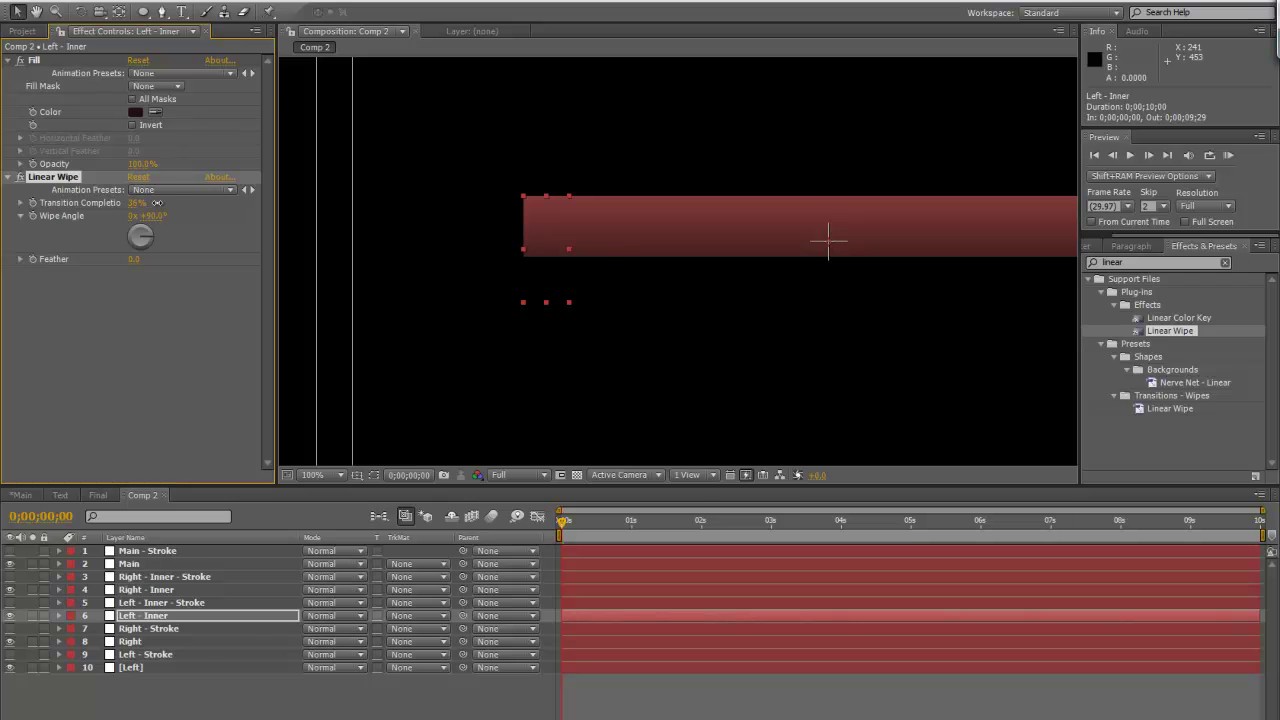
pyautogui.click(34, 203)
pyautogui.click(631, 522)
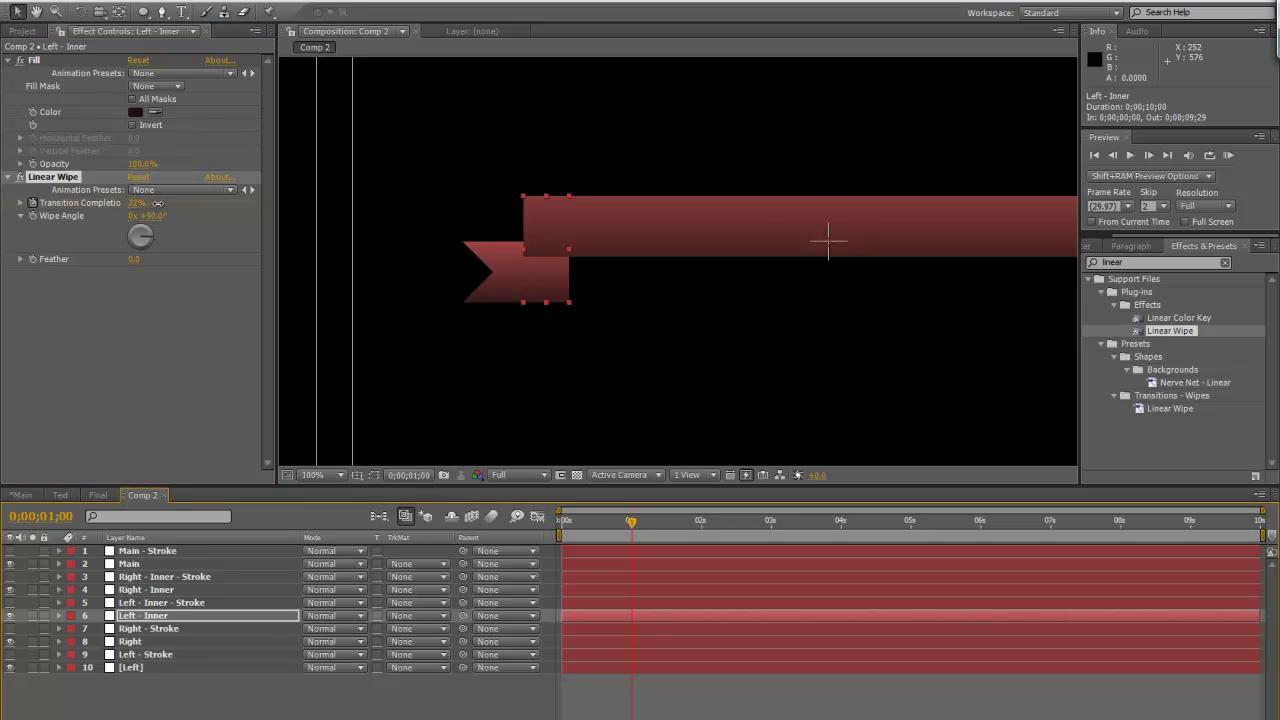
pyautogui.moveTo(132, 204); pyautogui.dragTo(128, 205)
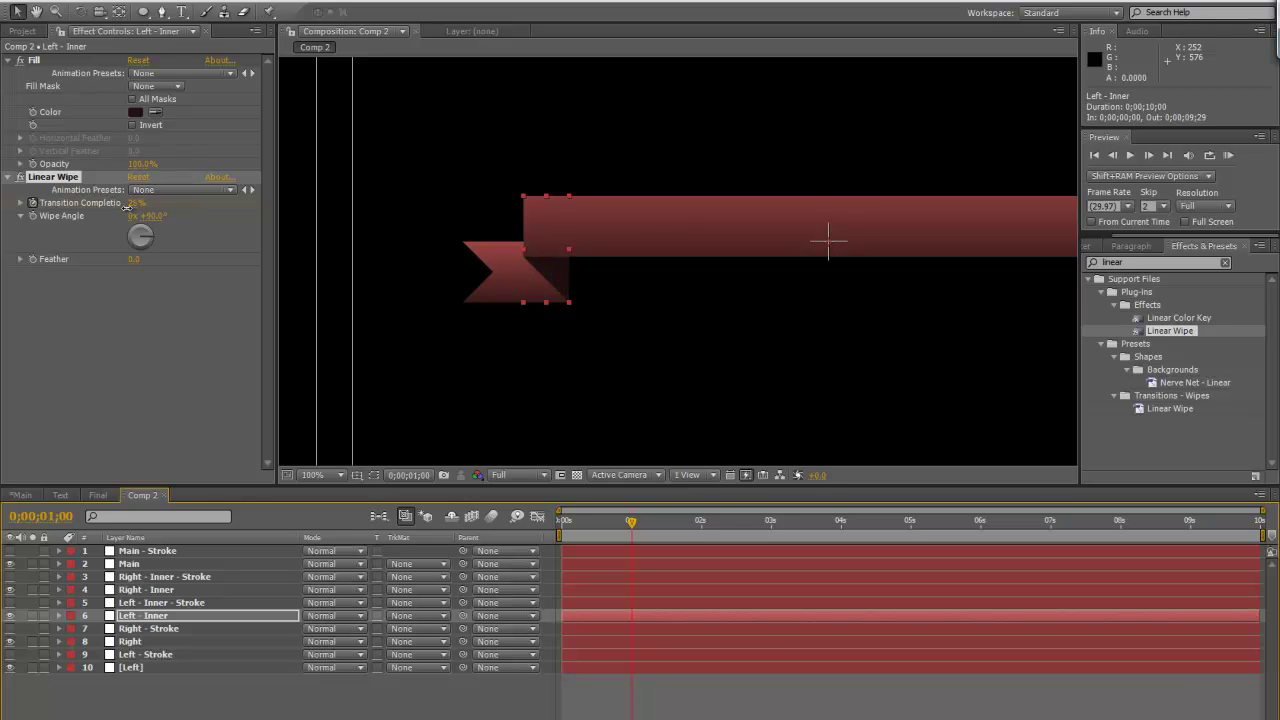
pyautogui.click(128, 210)
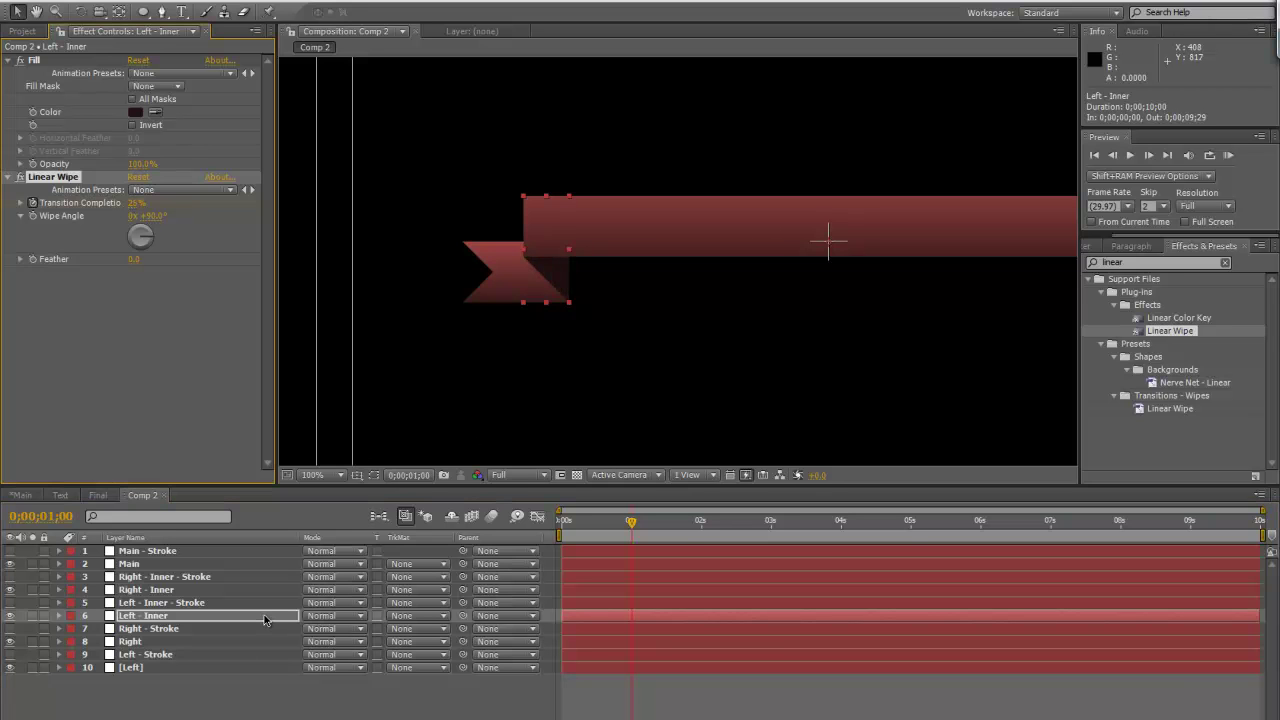
# Set the temporal interpolation of the Left - Inner layer's Transition Completion keyframes to Bezier
pyautogui.press('u')
pyautogui.moveTo(645, 647); pyautogui.dragTo(590, 653)
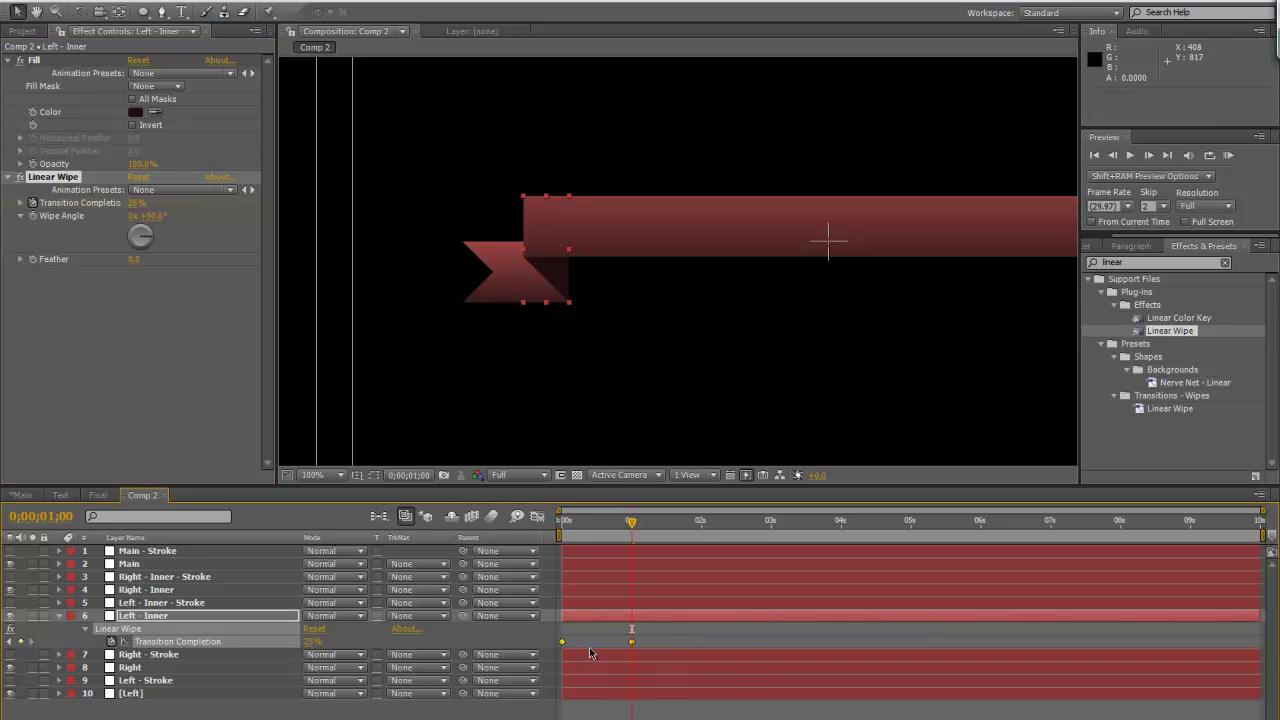
pyautogui.rightClick(564, 645)
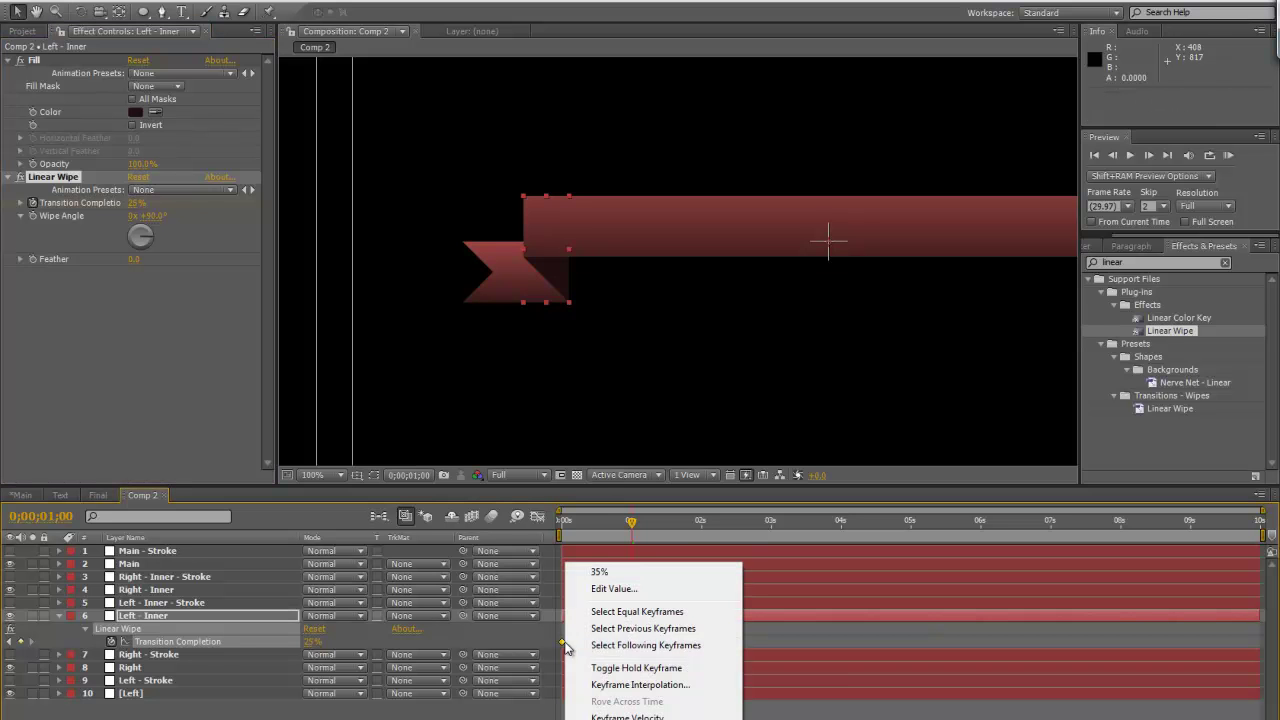
pyautogui.click(645, 685)
pyautogui.click(765, 201)
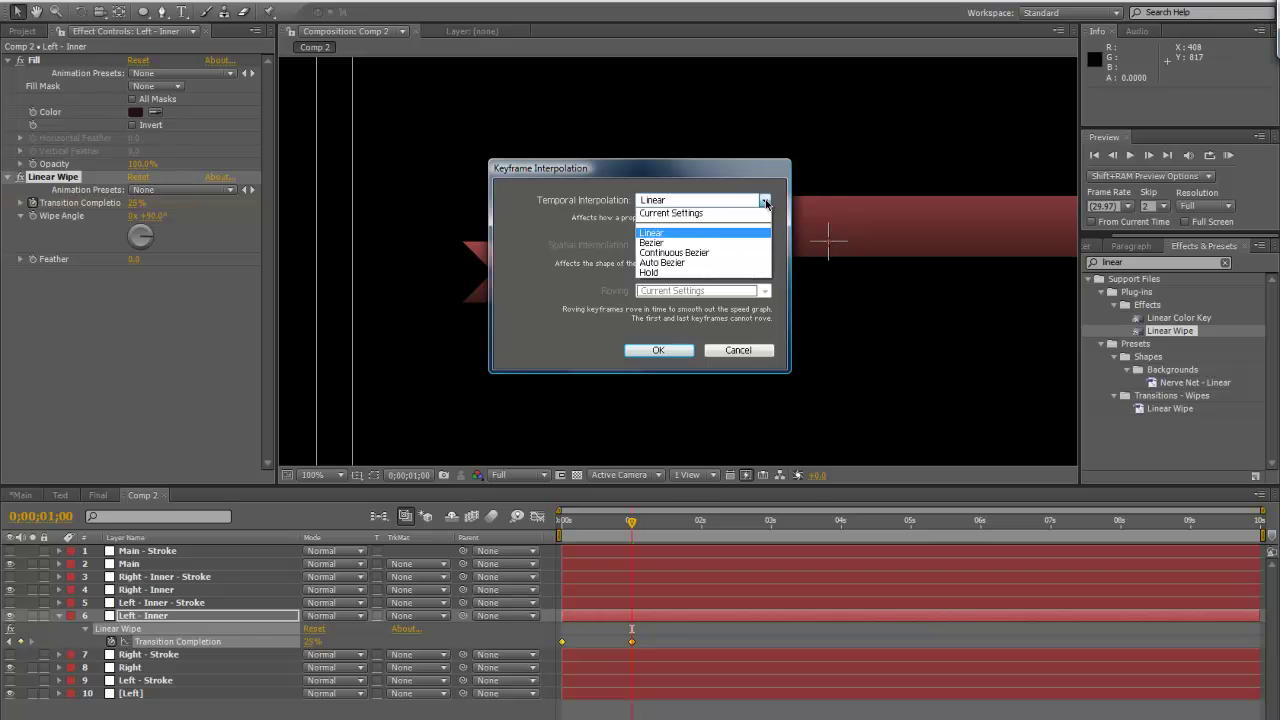
pyautogui.click(651, 242)
pyautogui.click(664, 349)
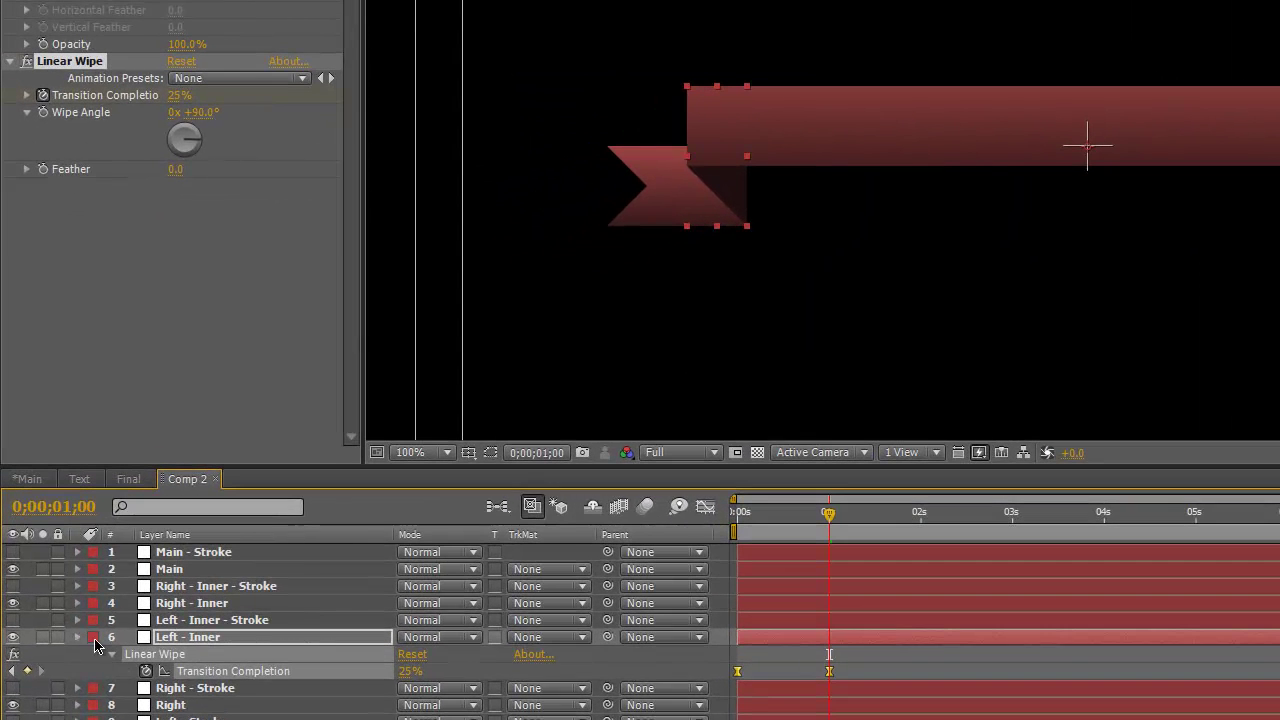
pyautogui.press('u')
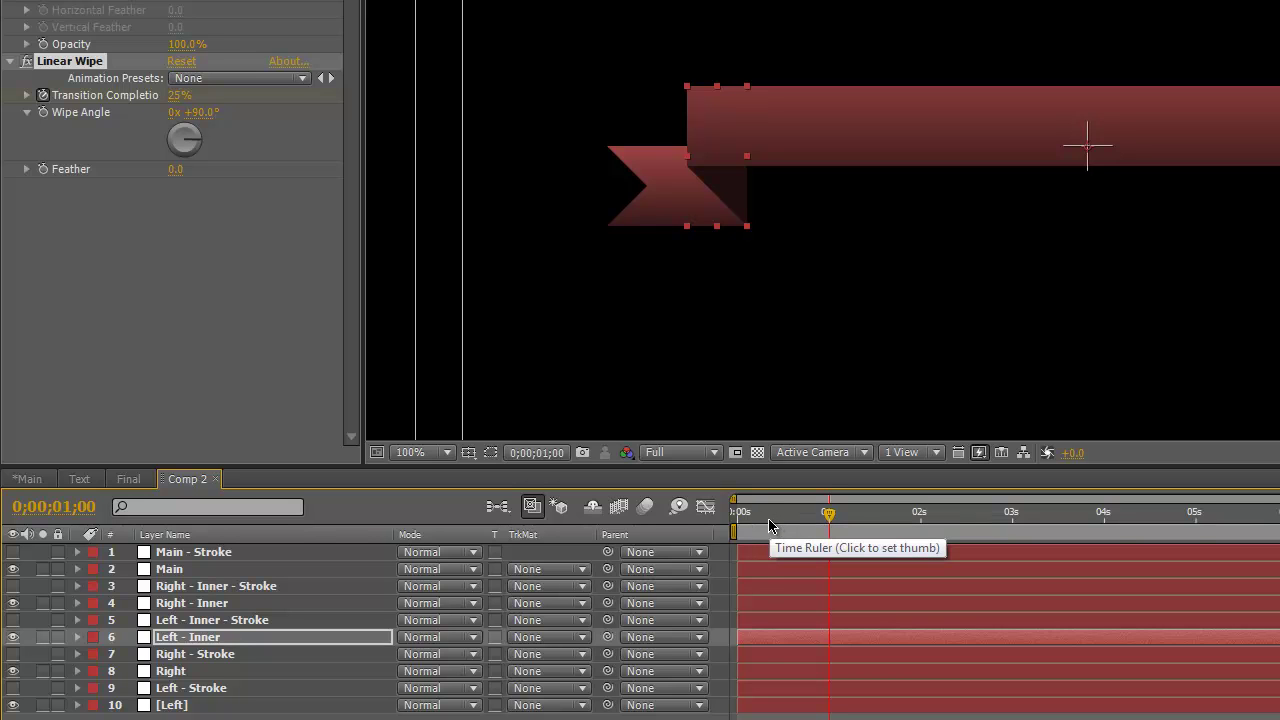
# Delay the Left - Inner layer so it starts about a third of a second into the timeline, and reveal its keyframes
pyautogui.moveTo(766, 521); pyautogui.dragTo(740, 515)
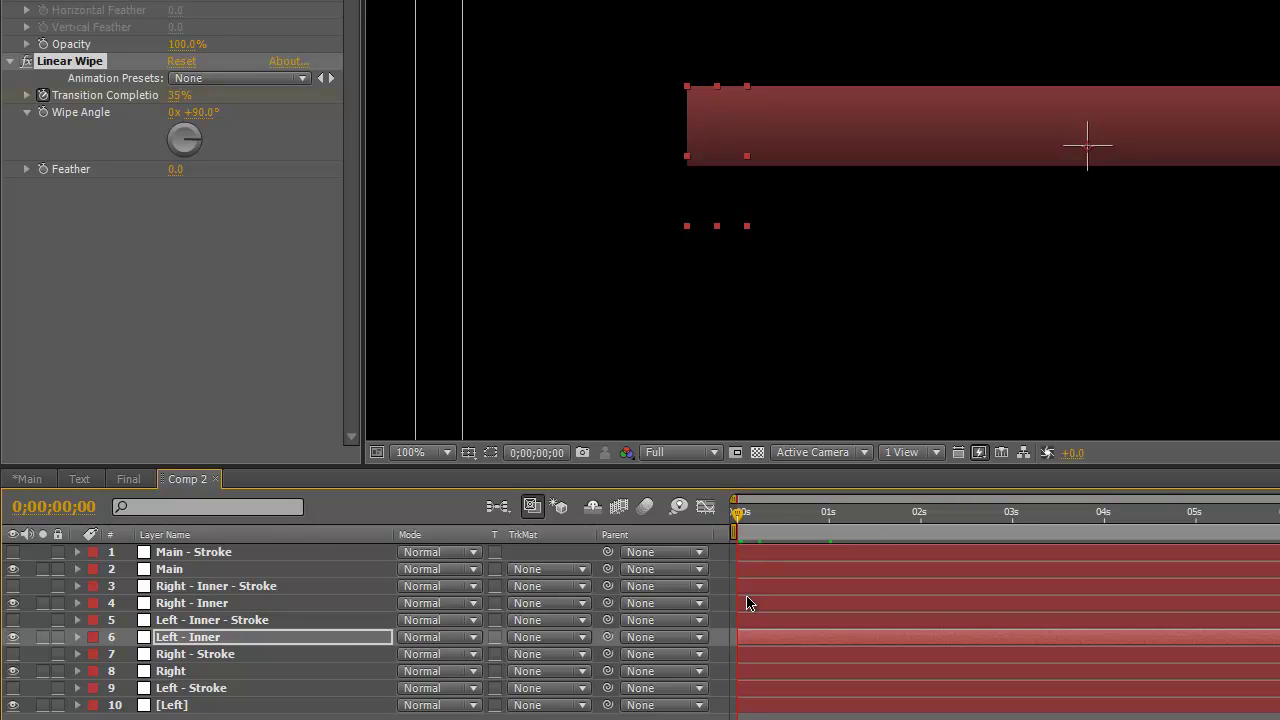
pyautogui.moveTo(755, 644); pyautogui.dragTo(786, 643)
pyautogui.press('u')
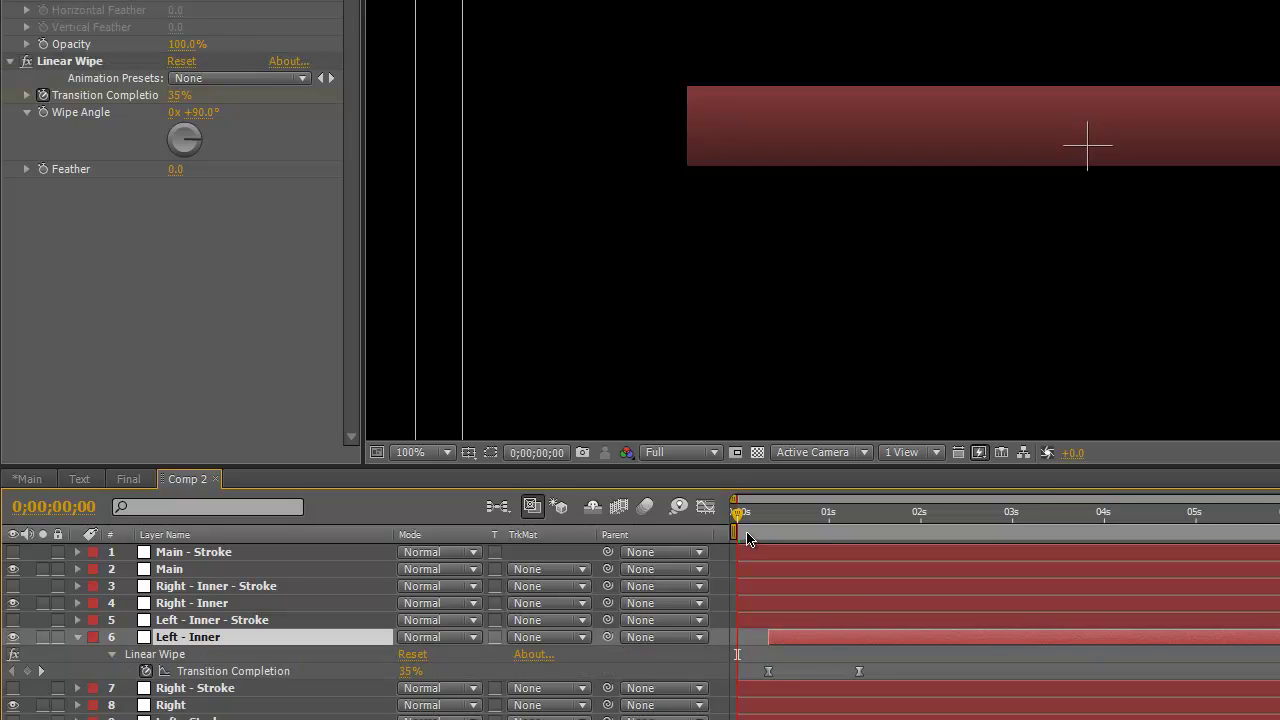
# Set the composition view to Half resolution and preview the left tail and inner fold unfolding from 0 seconds
pyautogui.moveTo(739, 514)
pyautogui.mouseDown()
pyautogui.moveTo(806, 532)
pyautogui.moveTo(737, 535)
pyautogui.mouseUp()
pyautogui.click(686, 452)
pyautogui.click(691, 527)
pyautogui.press('space')
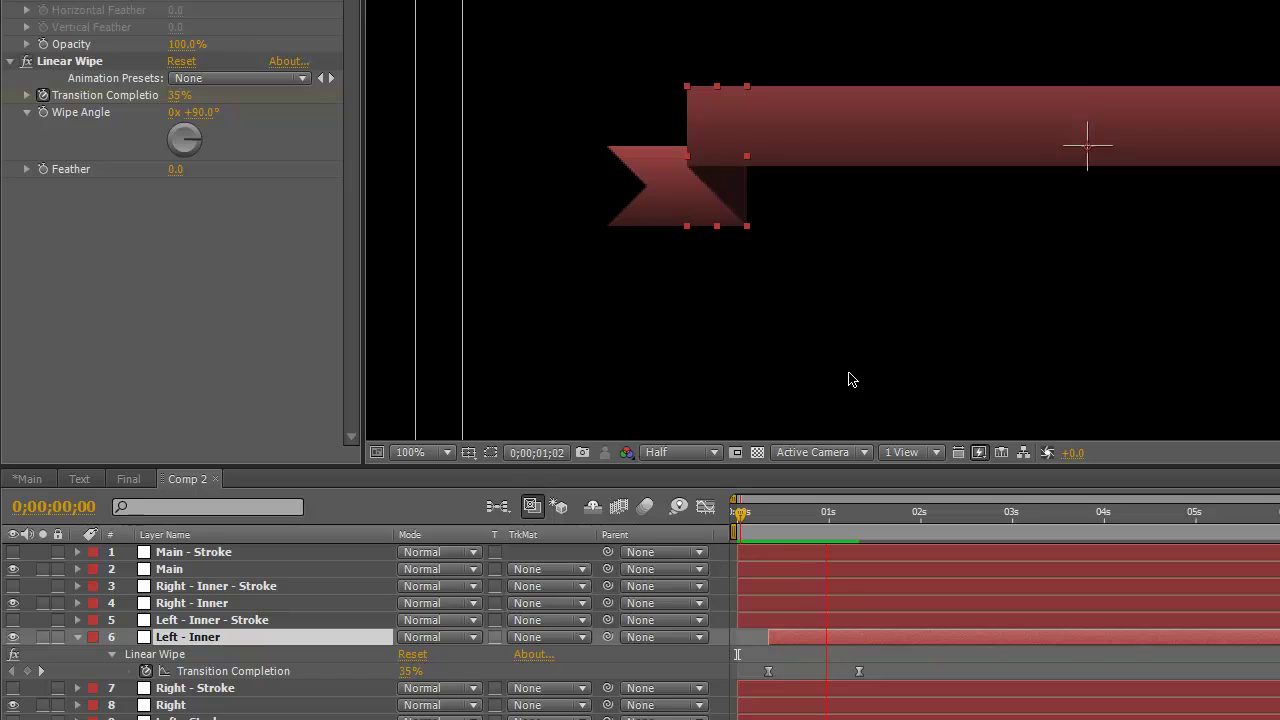
pyautogui.press('space')
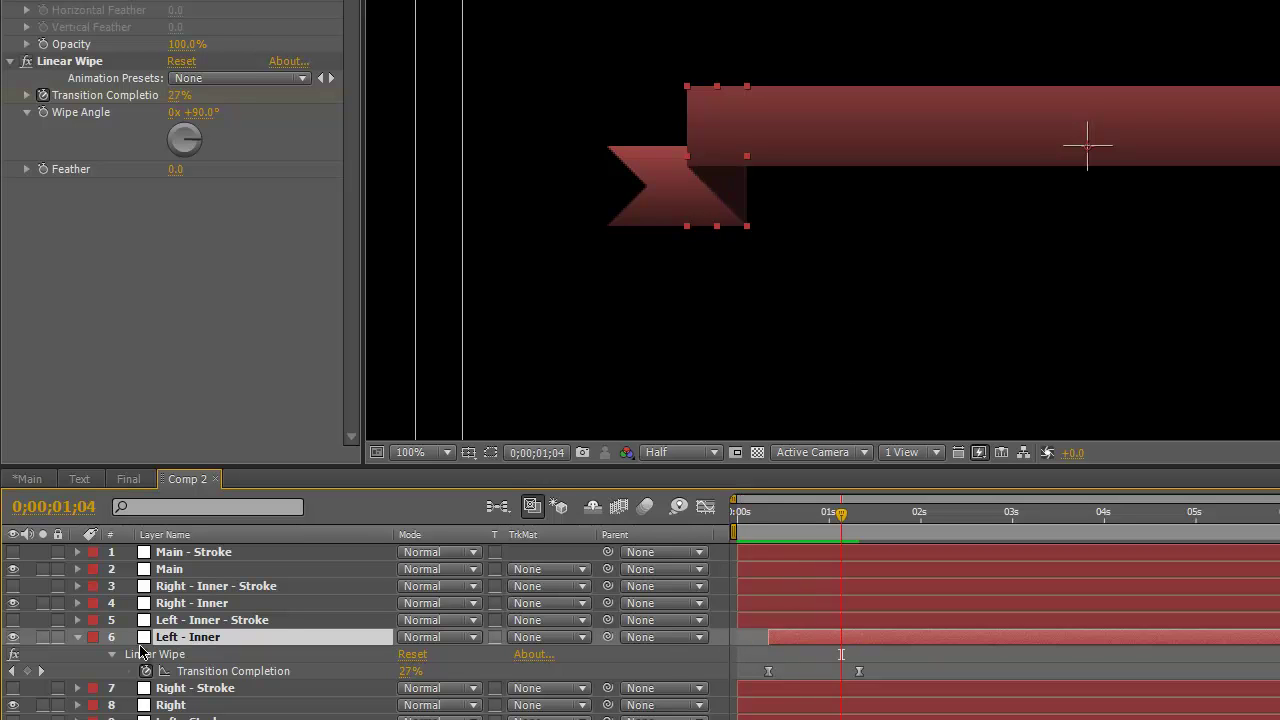
pyautogui.click(78, 637)
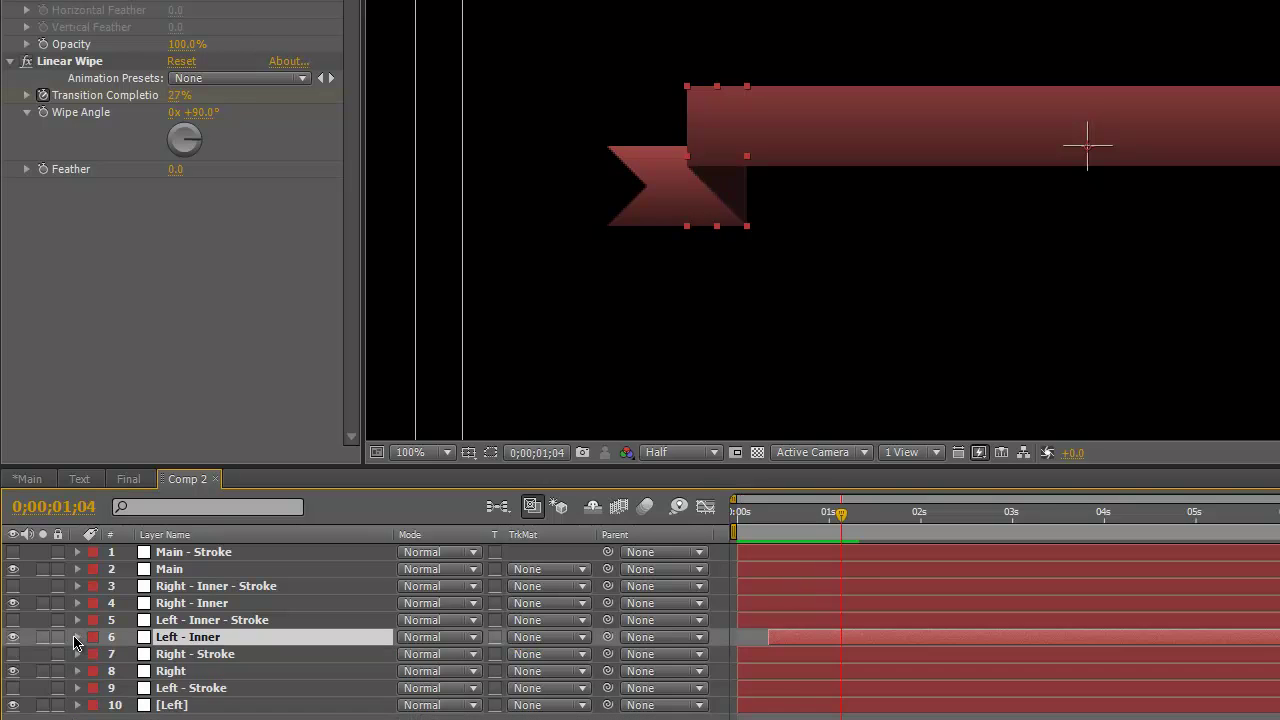
# Apply Linear Wipe to the Main layer with a -90° wipe angle and keyframe Transition Completion at 75% at 0 seconds
pyautogui.click(230, 569)
pyautogui.moveTo(750, 518); pyautogui.dragTo(712, 518)
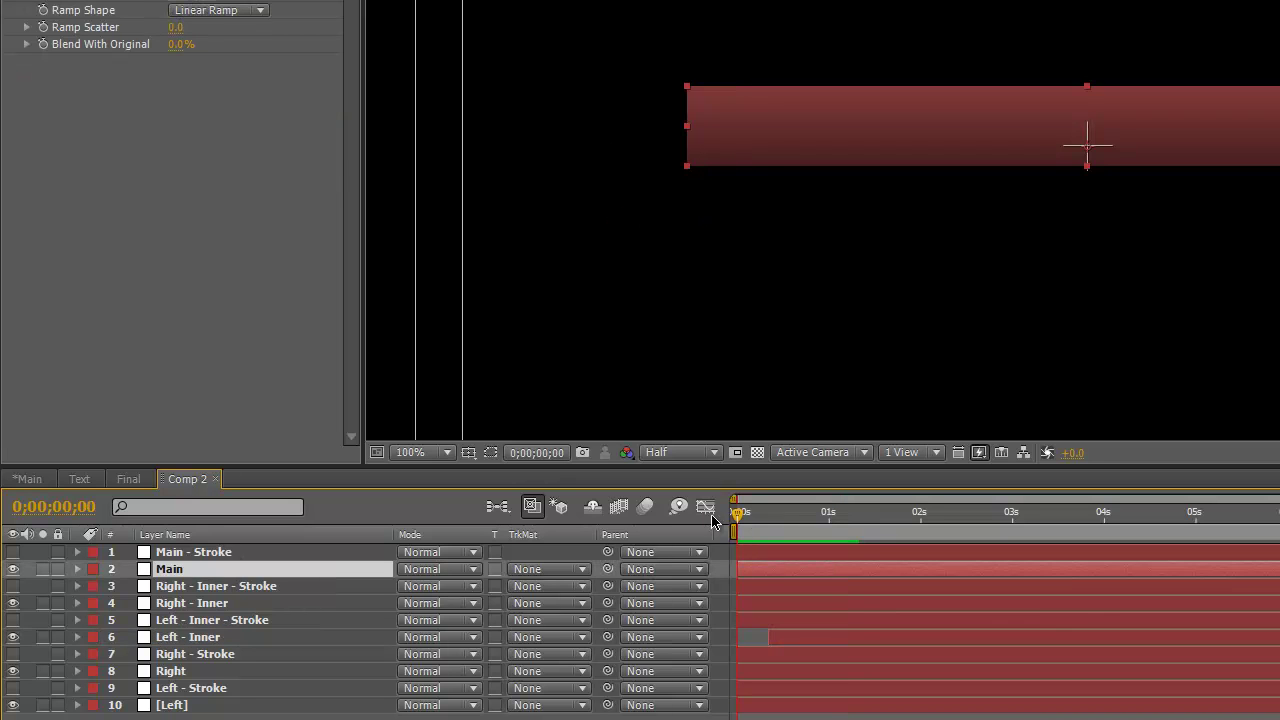
pyautogui.hotkey('ctrl', 'v')
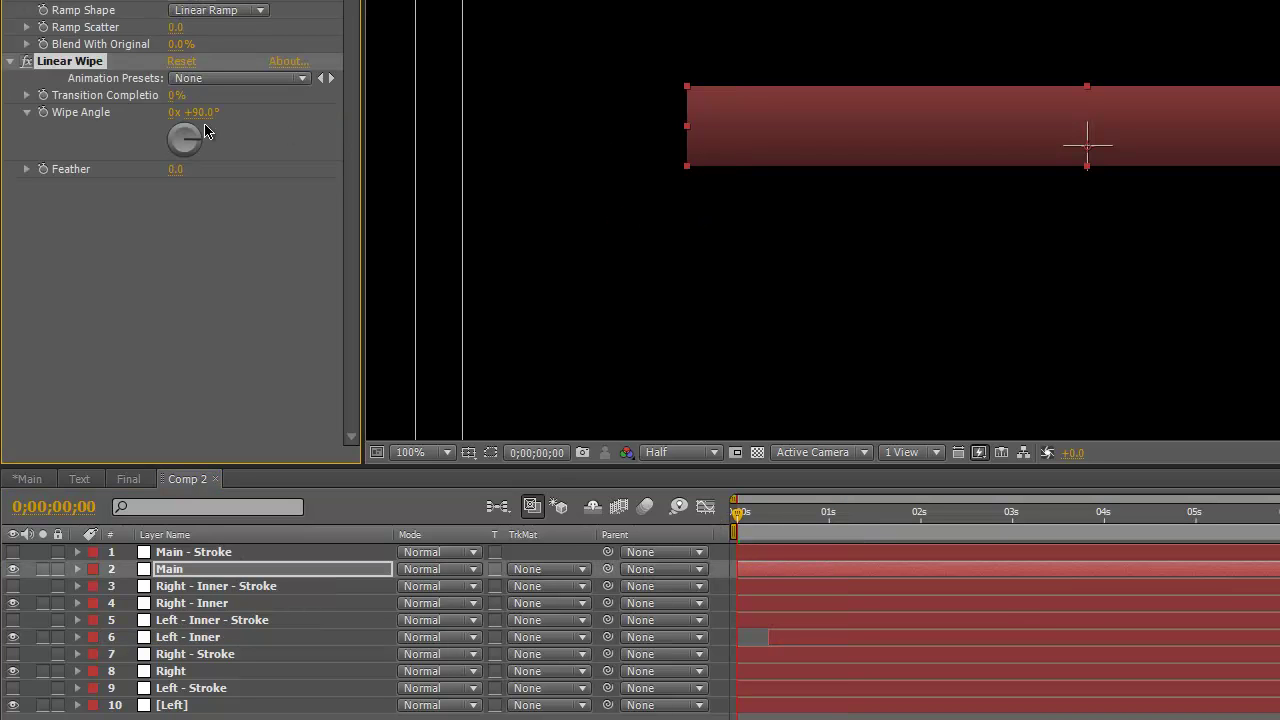
pyautogui.moveTo(185, 97); pyautogui.dragTo(228, 106)
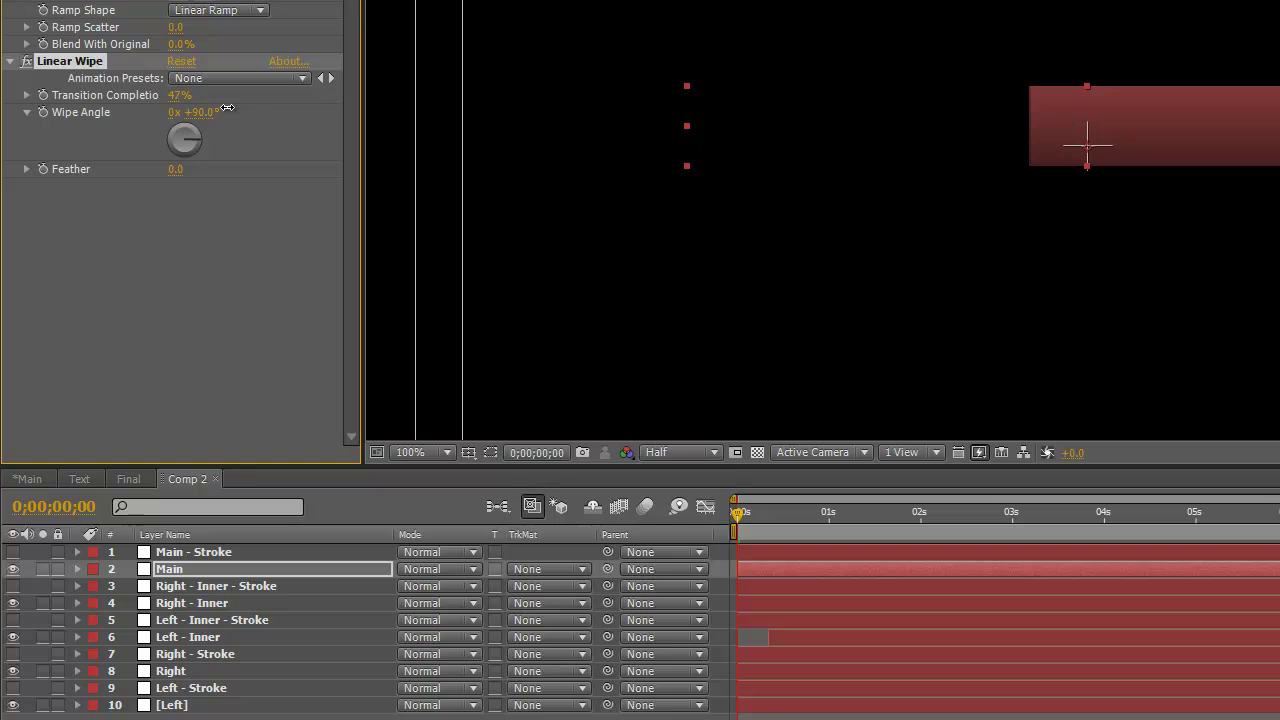
pyautogui.click(200, 112)
pyautogui.press('Return')
pyautogui.moveTo(172, 95); pyautogui.dragTo(204, 96)
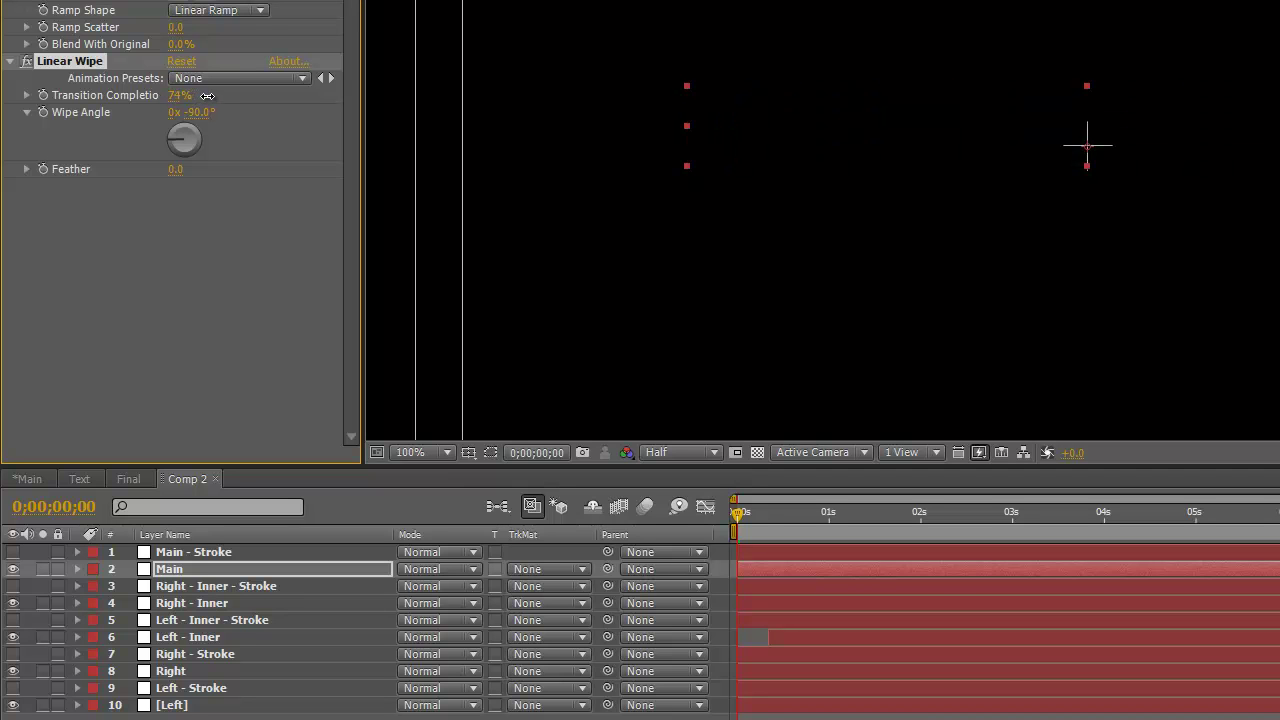
pyautogui.click(44, 96)
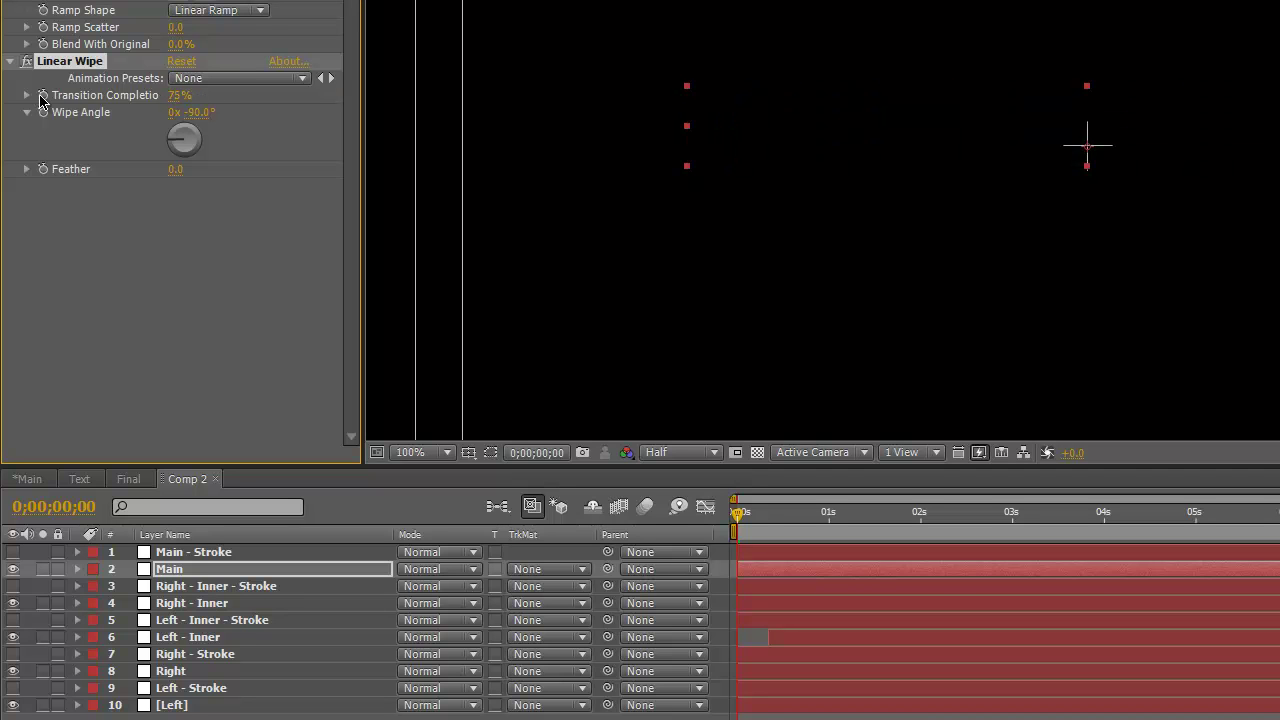
# Keyframe the Main layer's Transition Completion at 25% at 1 second so the whole banner shows
pyautogui.click(826, 514)
pyautogui.moveTo(826, 520); pyautogui.dragTo(829, 517)
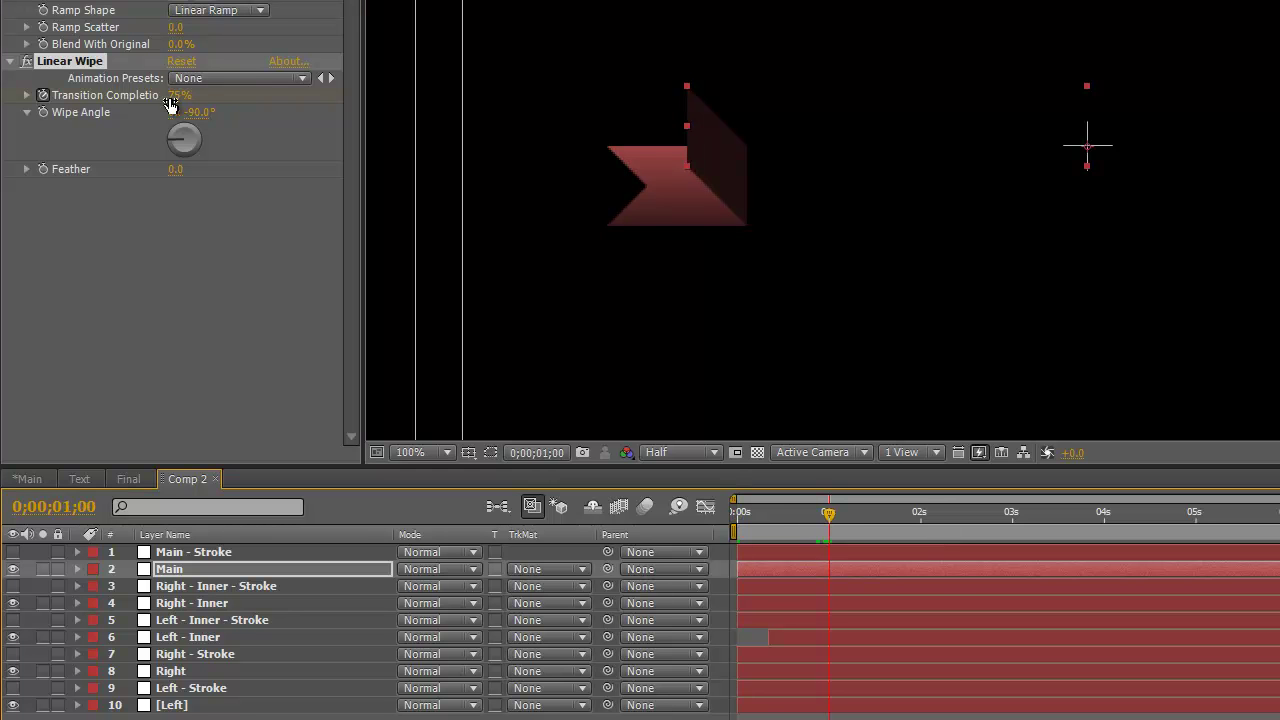
pyautogui.moveTo(171, 96); pyautogui.dragTo(136, 97)
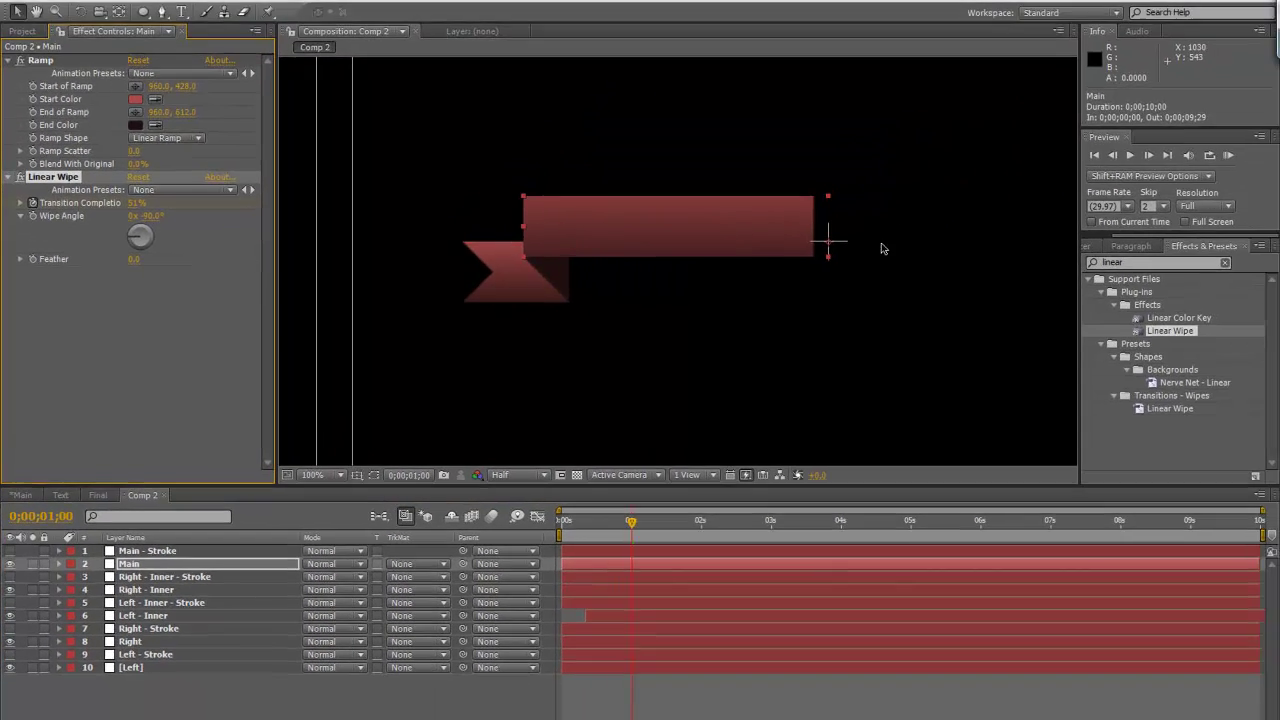
pyautogui.scroll(-2, 883, 248)
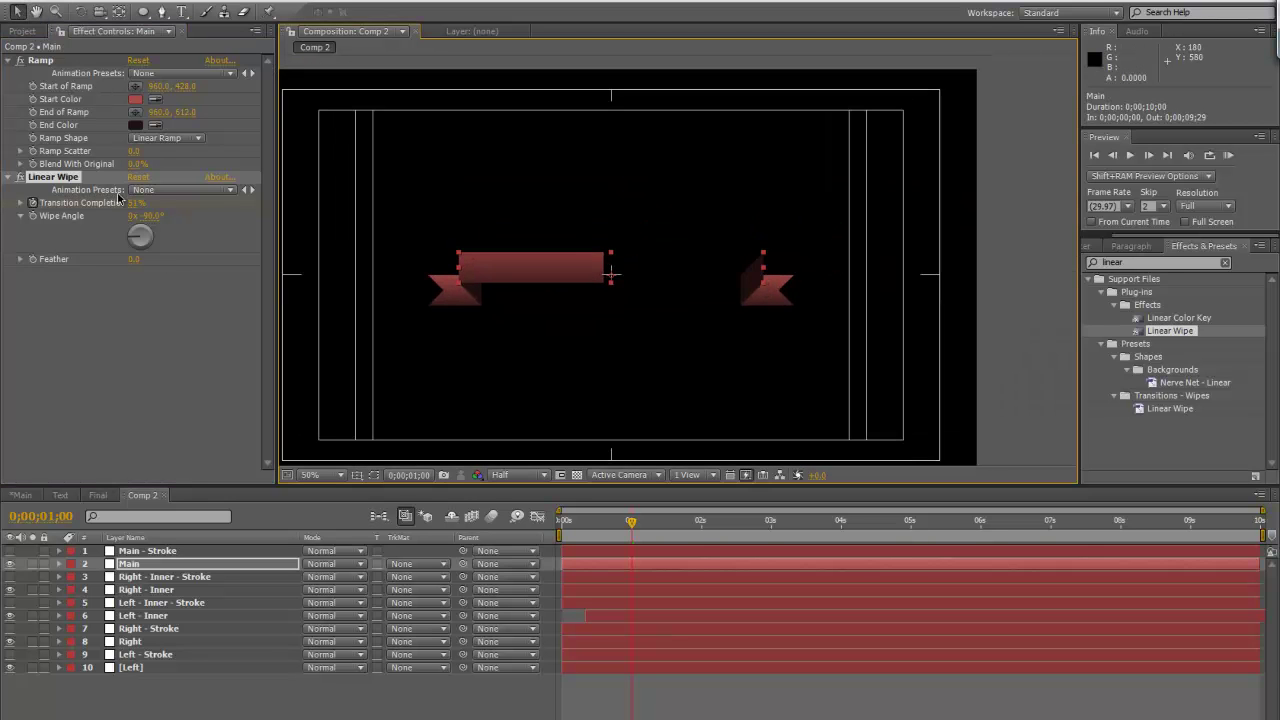
pyautogui.moveTo(135, 202); pyautogui.dragTo(120, 203)
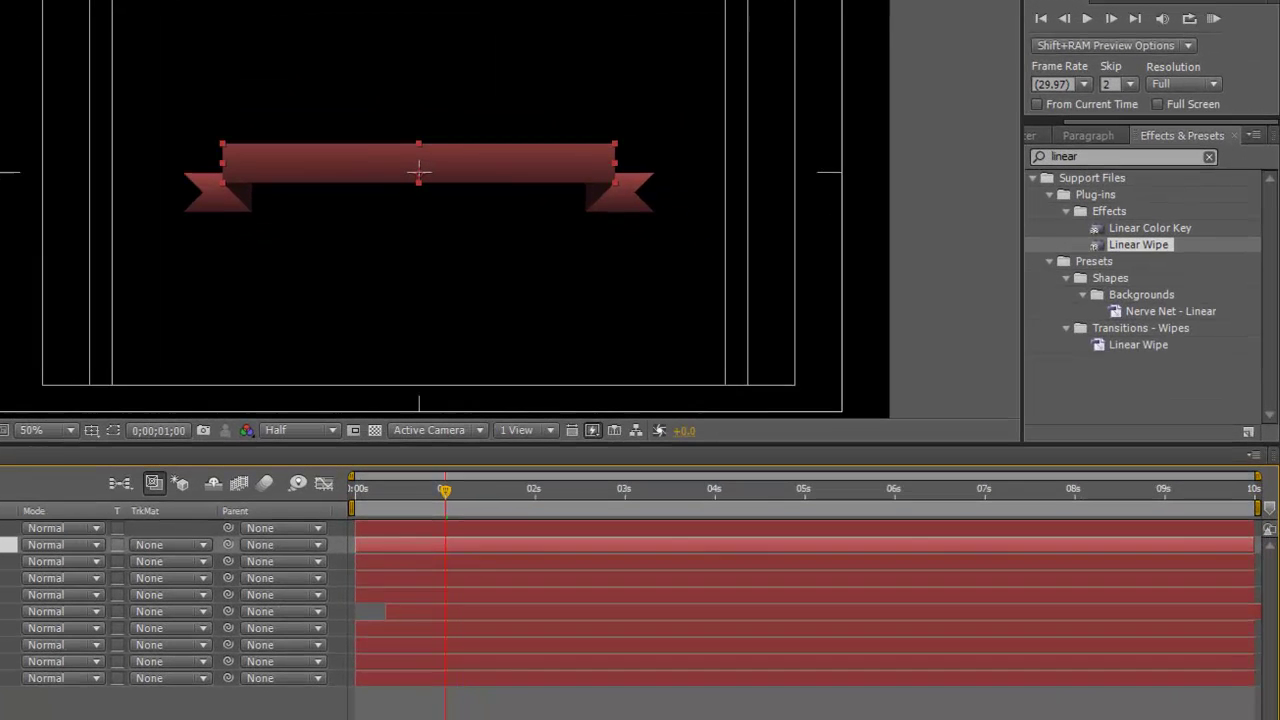
# Set the temporal interpolation of the Main layer's Transition Completion keyframes to Bezier
pyautogui.press('u')
pyautogui.moveTo(478, 574); pyautogui.dragTo(290, 600)
pyautogui.rightClick(431, 580)
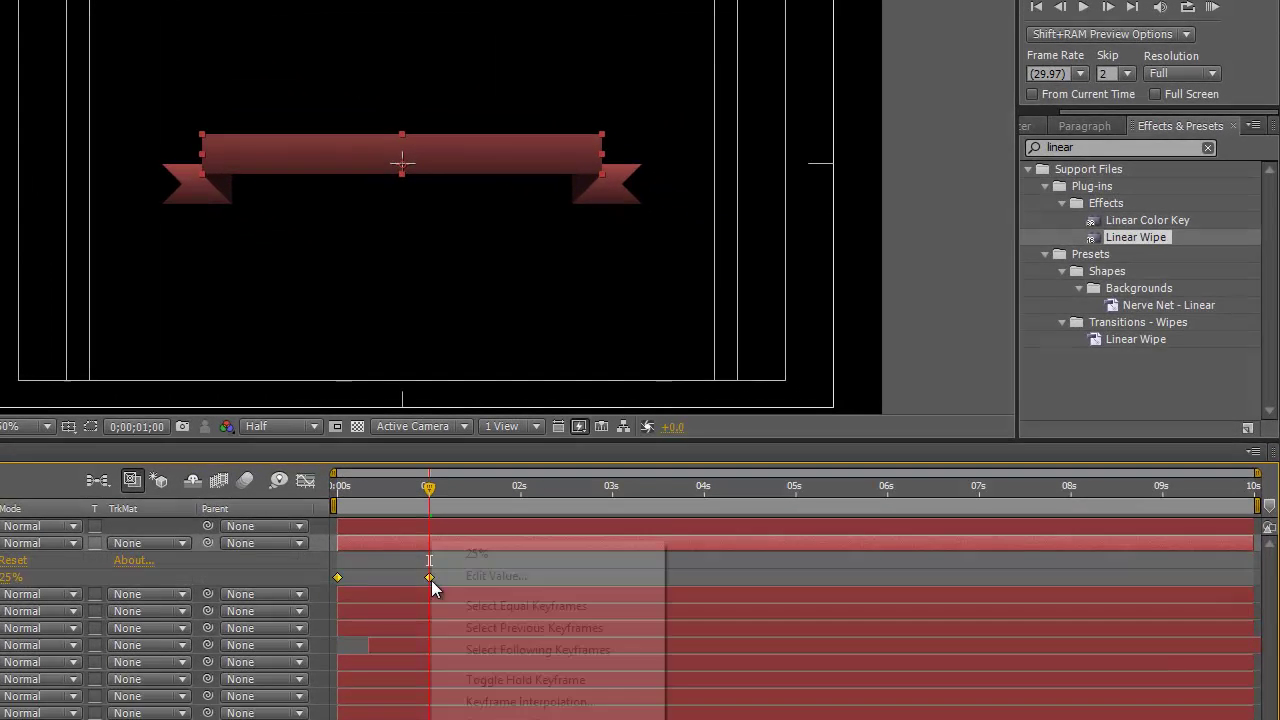
pyautogui.click(531, 702)
pyautogui.click(604, 66)
pyautogui.click(510, 127)
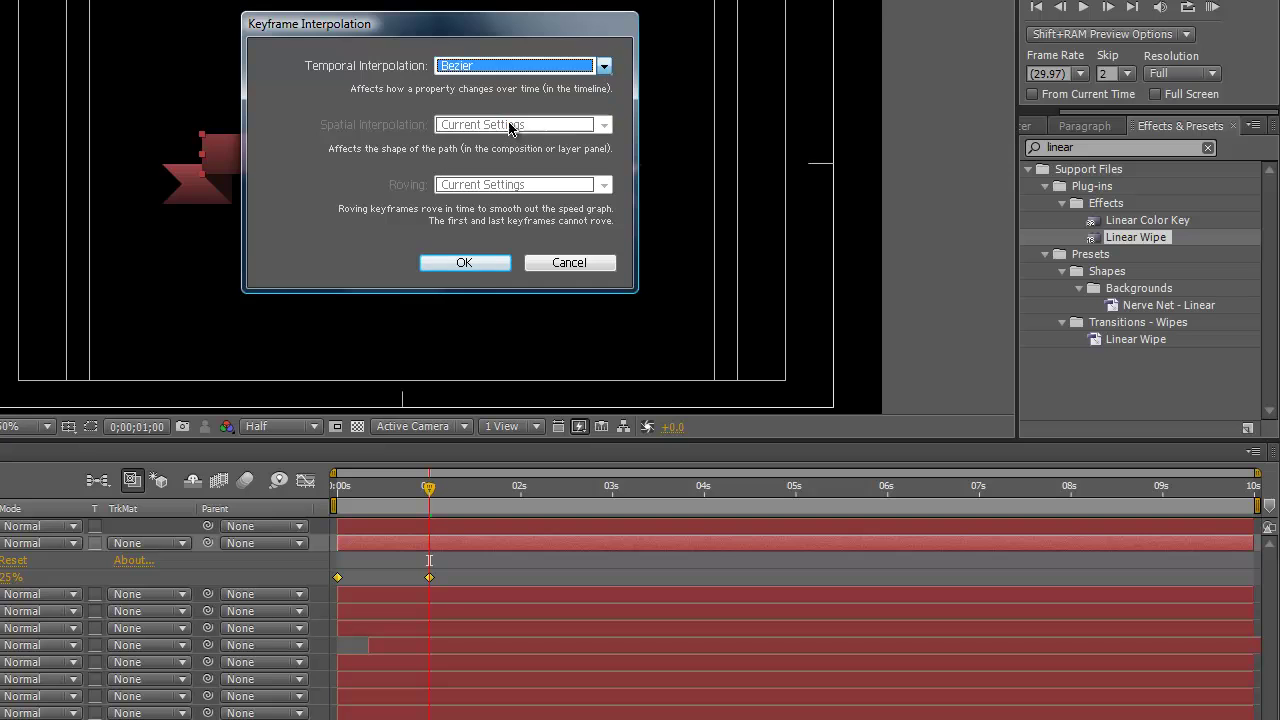
pyautogui.click(466, 263)
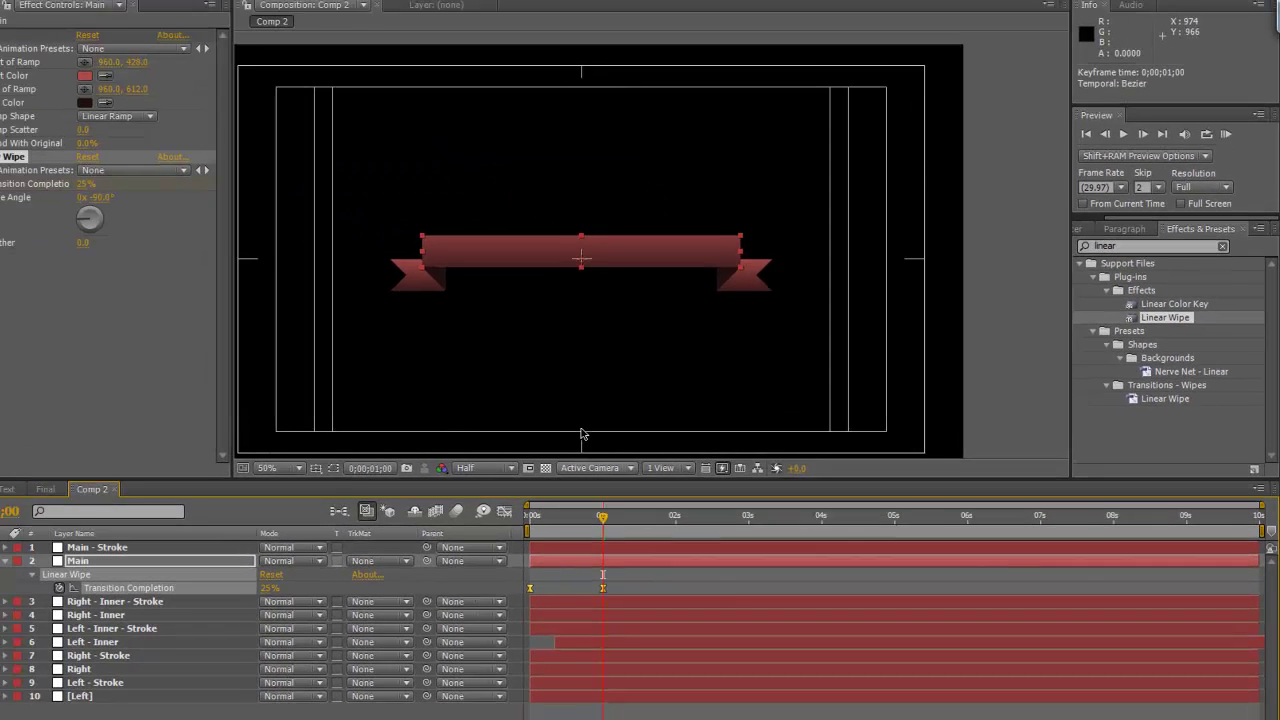
# Delay the Main layer to start about 0.9 seconds into the timeline and preview the banner unfolding
pyautogui.scroll(2, 581, 433)
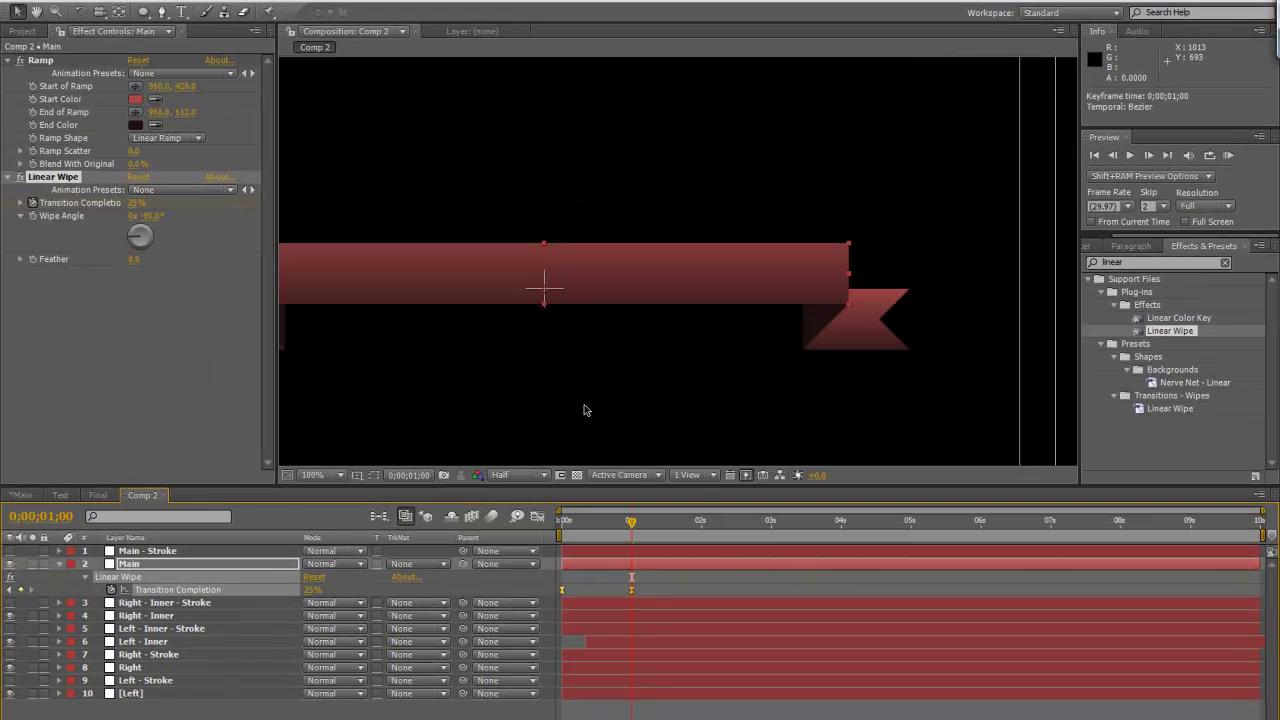
pyautogui.moveTo(574, 399); pyautogui.dragTo(654, 354)
pyautogui.moveTo(584, 567); pyautogui.dragTo(679, 530)
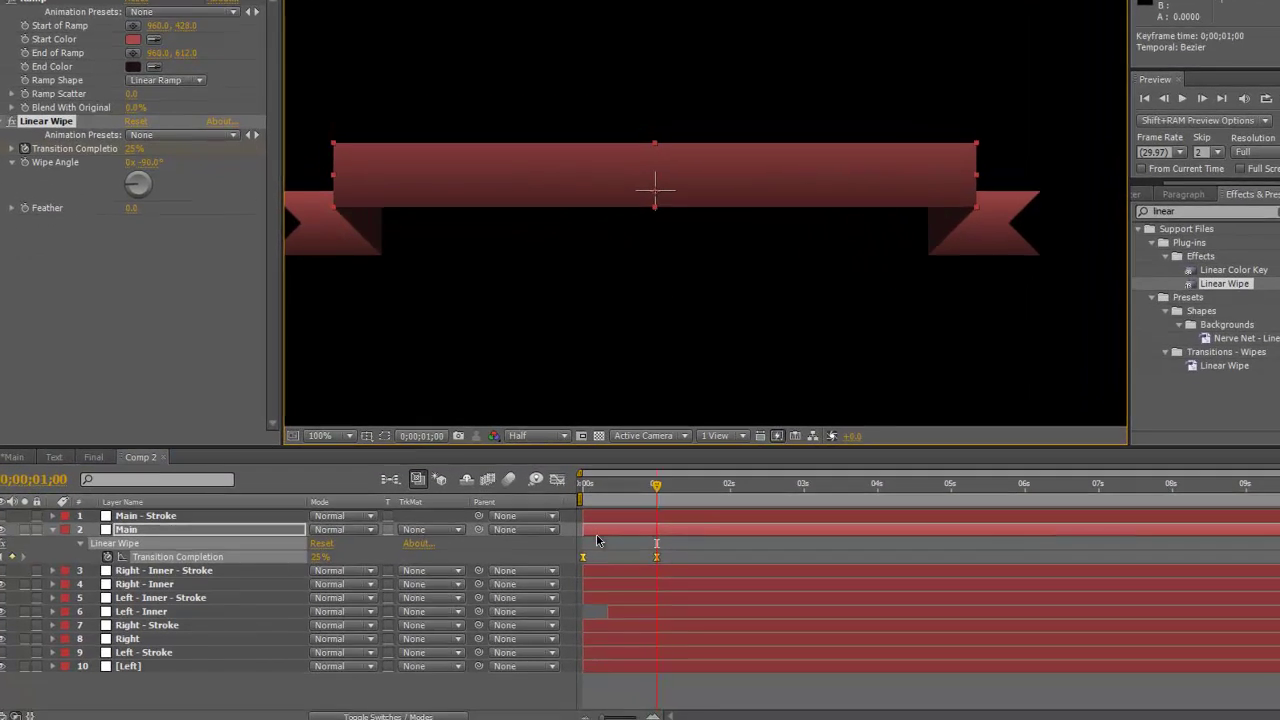
pyautogui.moveTo(590, 485); pyautogui.dragTo(564, 499)
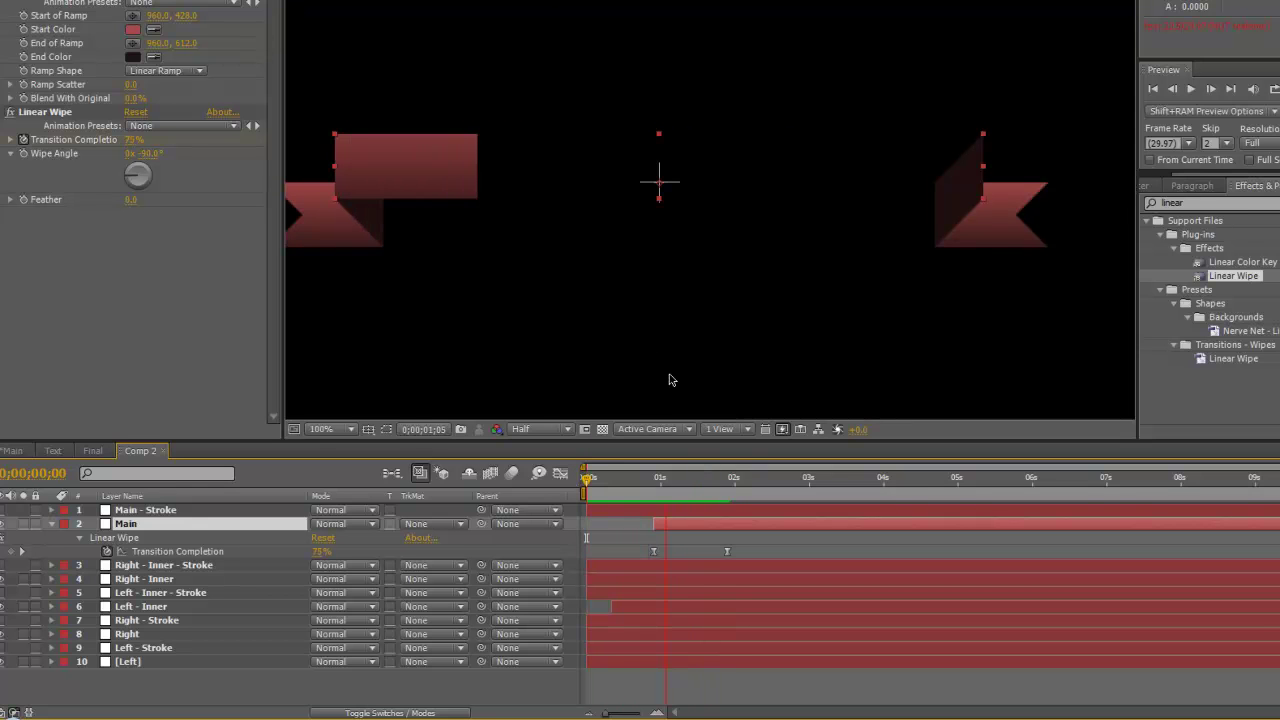
pyautogui.press('F2')
pyautogui.click(51, 524)
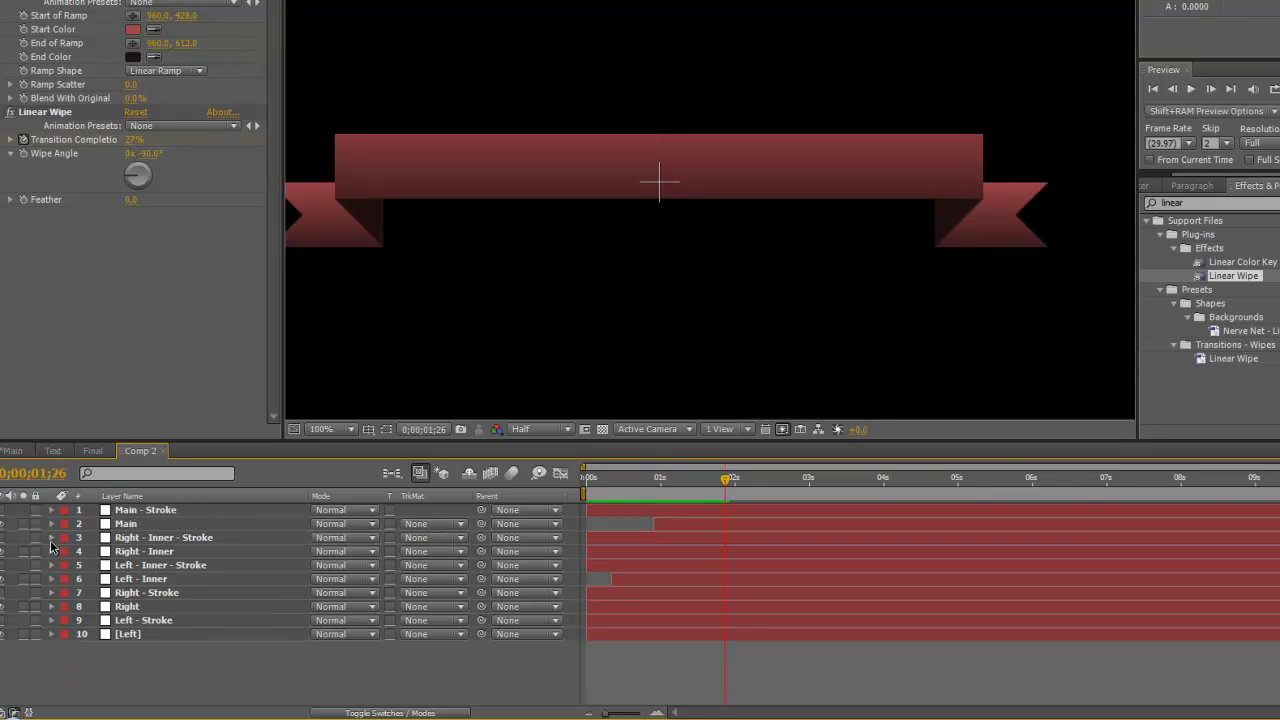
# Apply Linear Wipe to the Right - Inner layer with a -90° wipe angle and 75% transition completion
pyautogui.click(199, 561)
pyautogui.doubleClick(1229, 277)
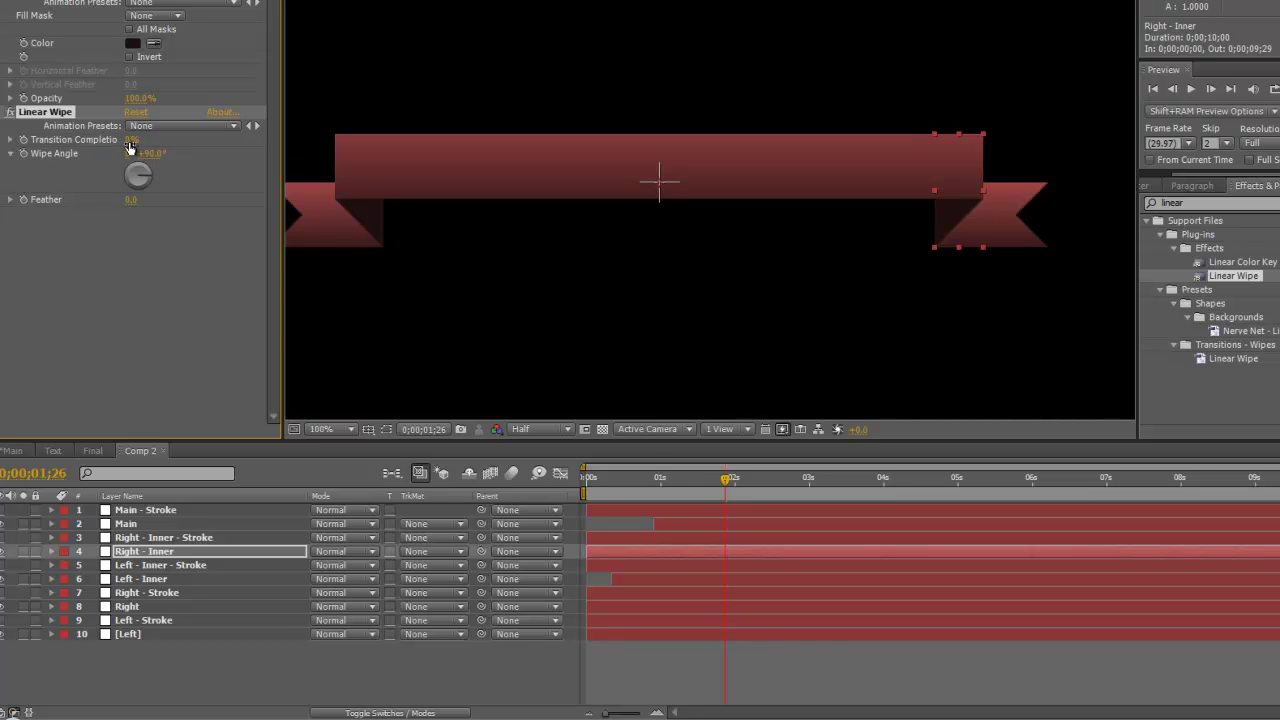
pyautogui.moveTo(152, 146); pyautogui.dragTo(158, 144)
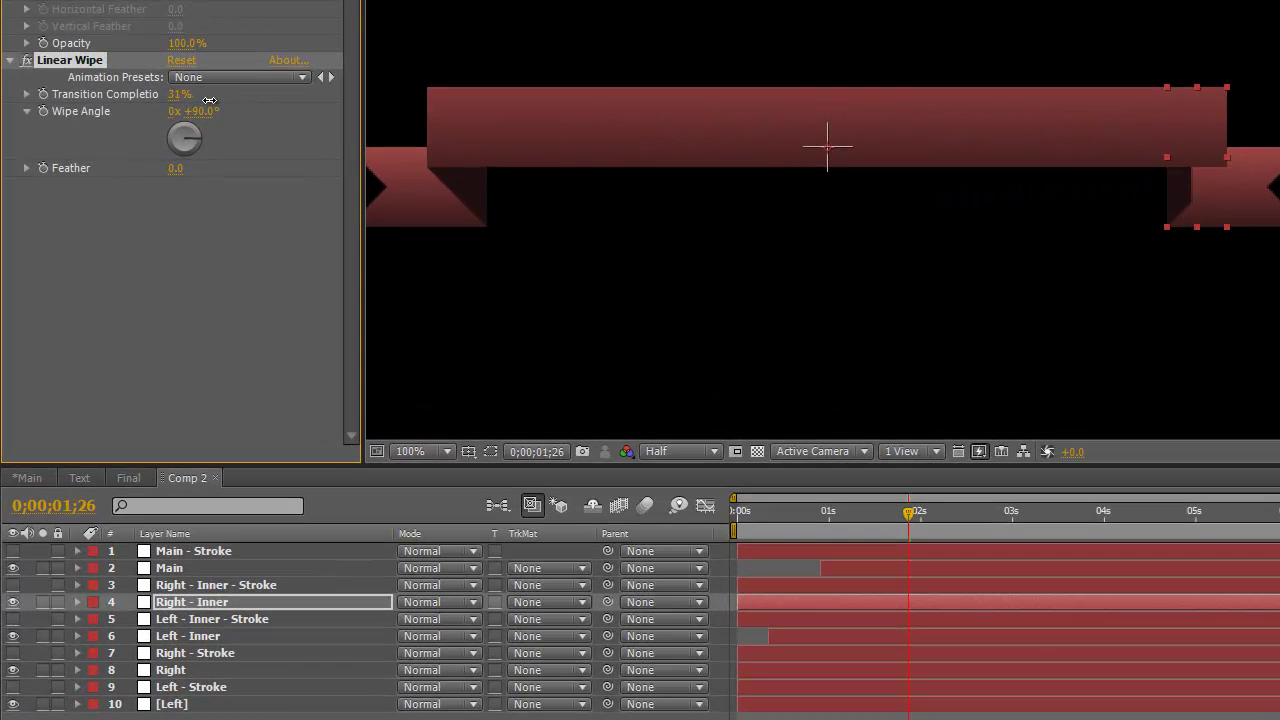
pyautogui.moveTo(209, 100); pyautogui.dragTo(211, 100)
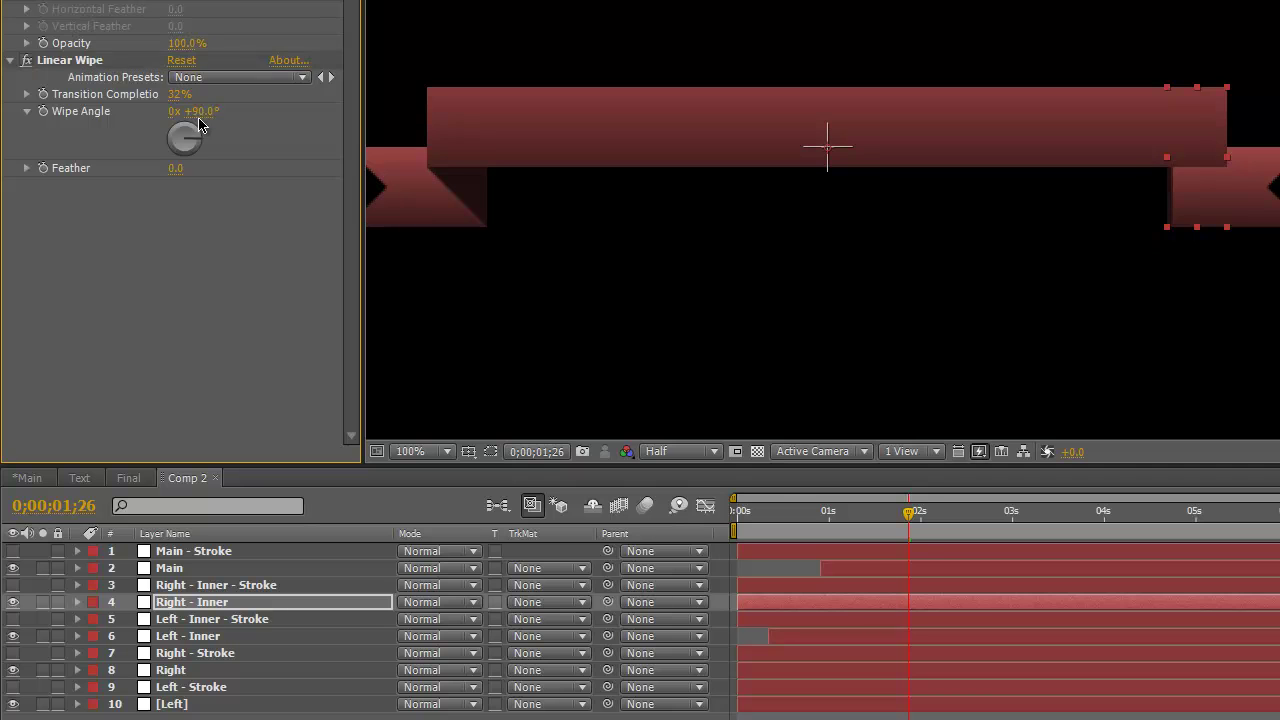
pyautogui.click(200, 111)
pyautogui.write('-90')
pyautogui.press('Return')
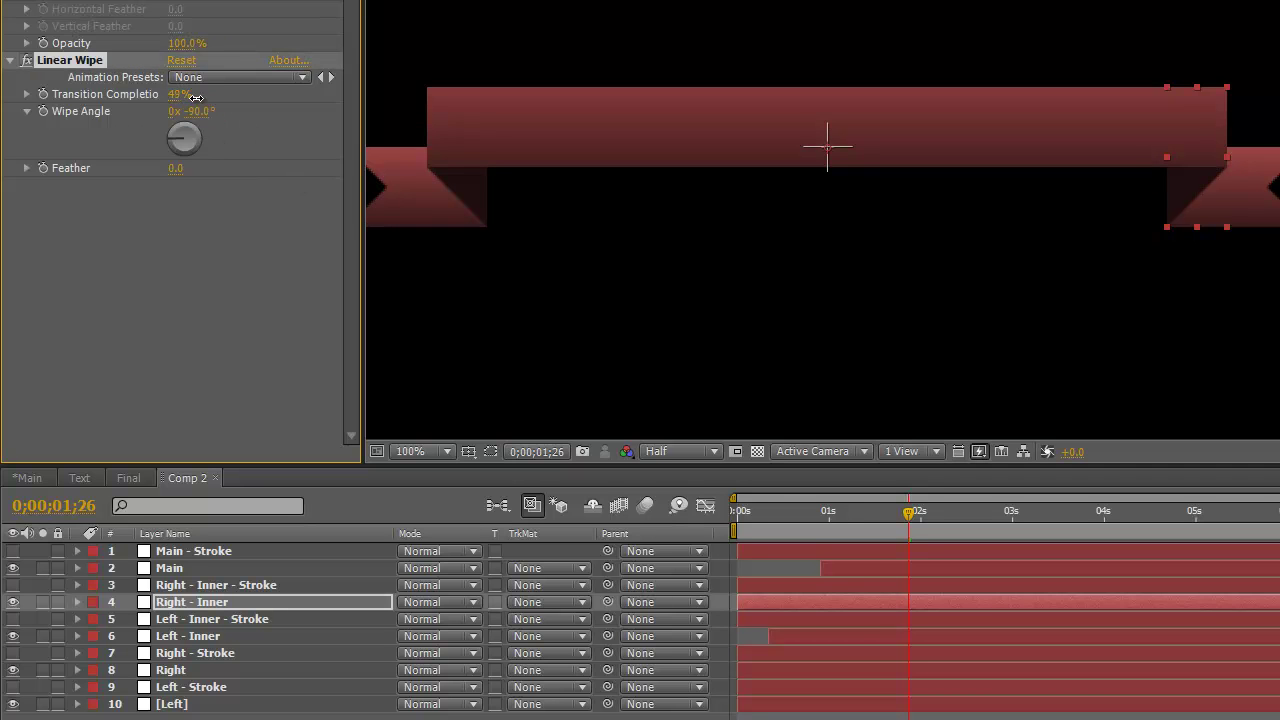
pyautogui.moveTo(202, 101); pyautogui.dragTo(225, 106)
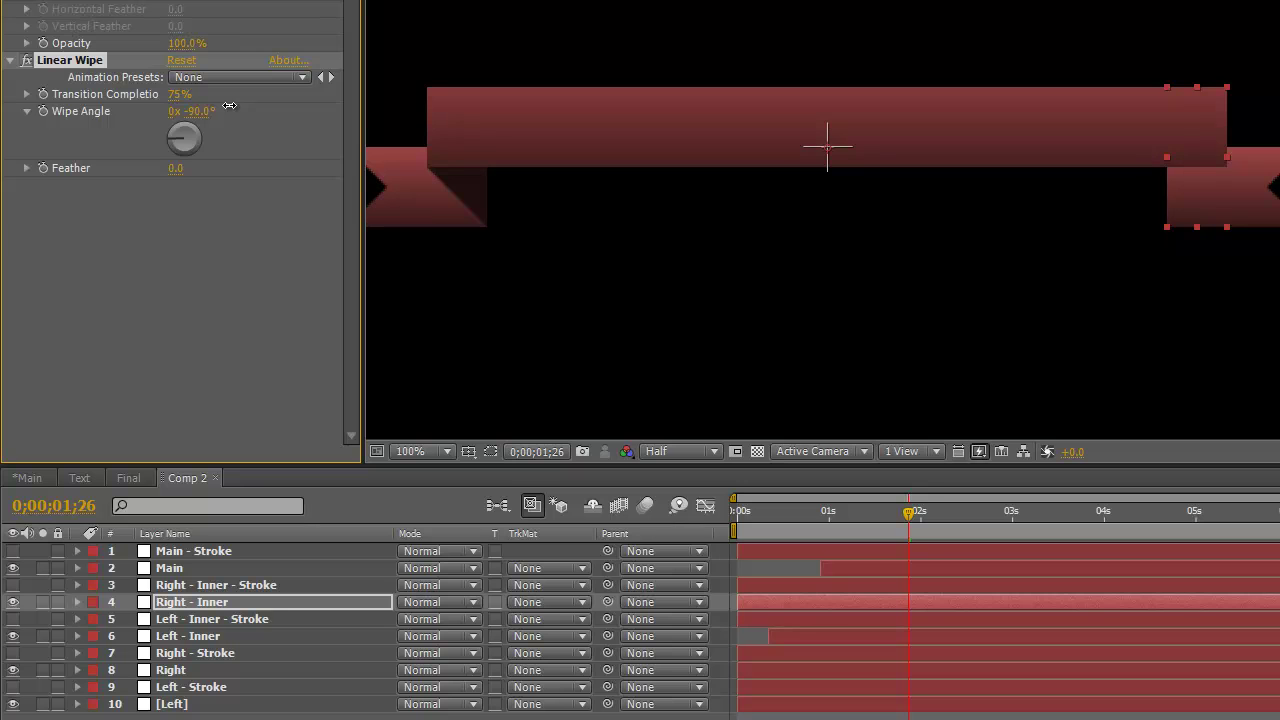
# Keyframe the Right - Inner layer's Transition Completion from 75% at 0 seconds to 60% at 1 second
pyautogui.moveTo(772, 519); pyautogui.dragTo(737, 519)
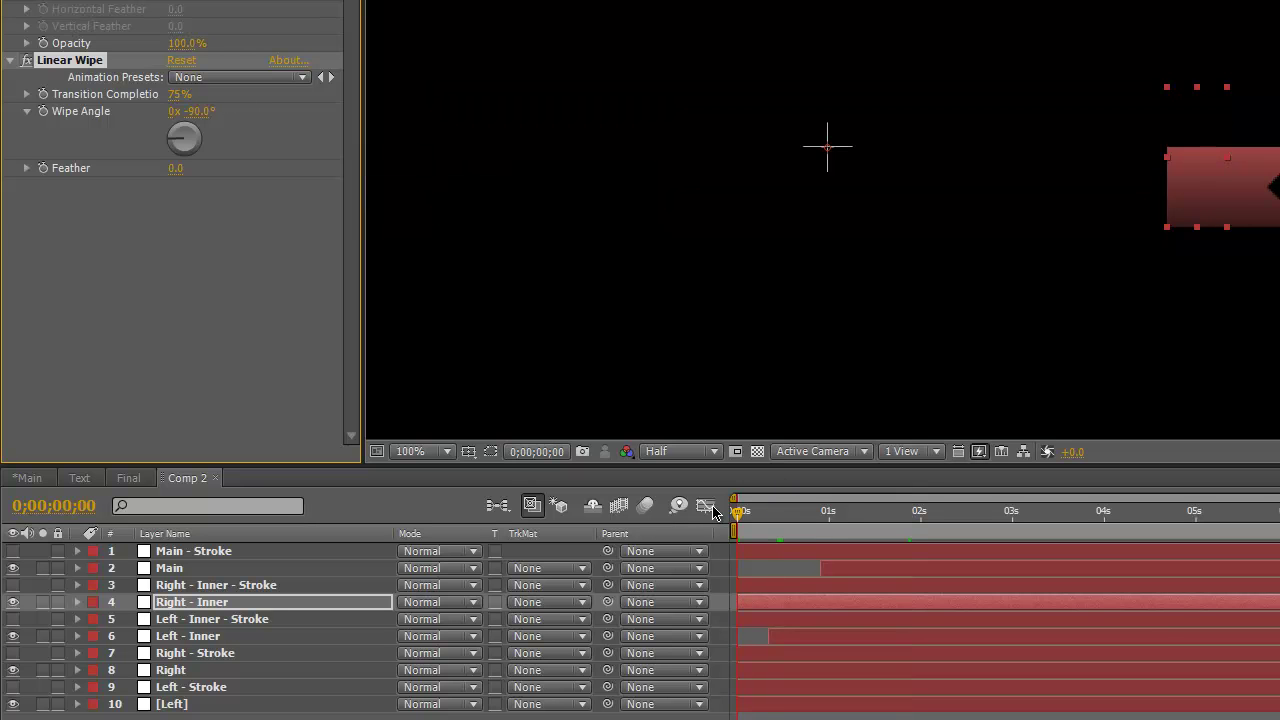
pyautogui.click(42, 94)
pyautogui.click(831, 519)
pyautogui.moveTo(831, 519); pyautogui.dragTo(828, 519)
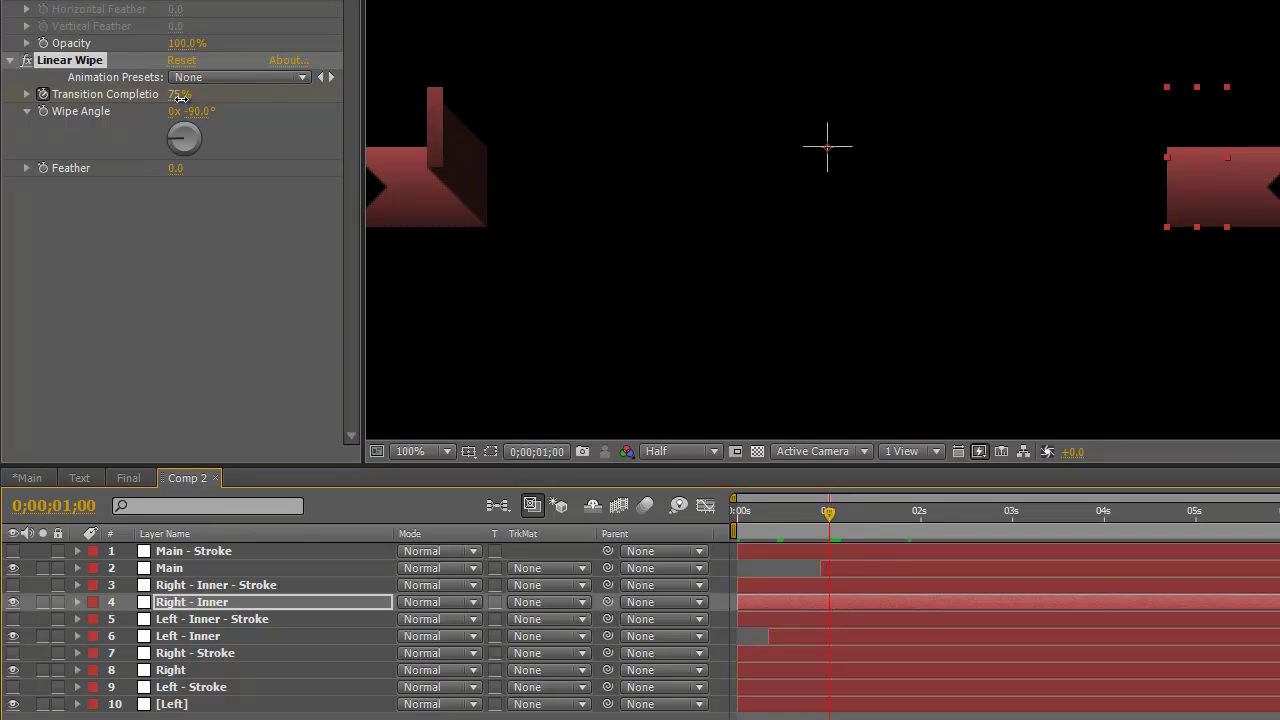
pyautogui.moveTo(175, 94); pyautogui.dragTo(171, 94)
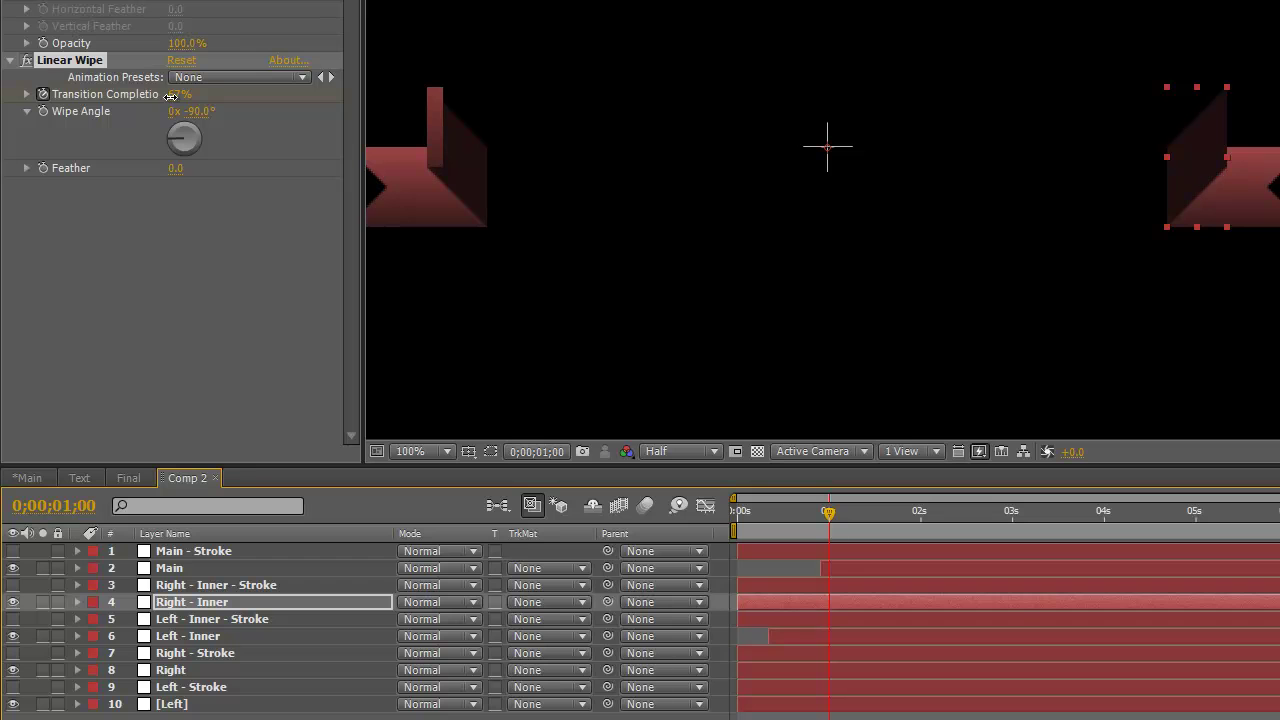
pyautogui.click(163, 96)
# Set the temporal interpolation of the Right - Inner layer's Transition Completion keyframes to Bezier
pyautogui.press('u')
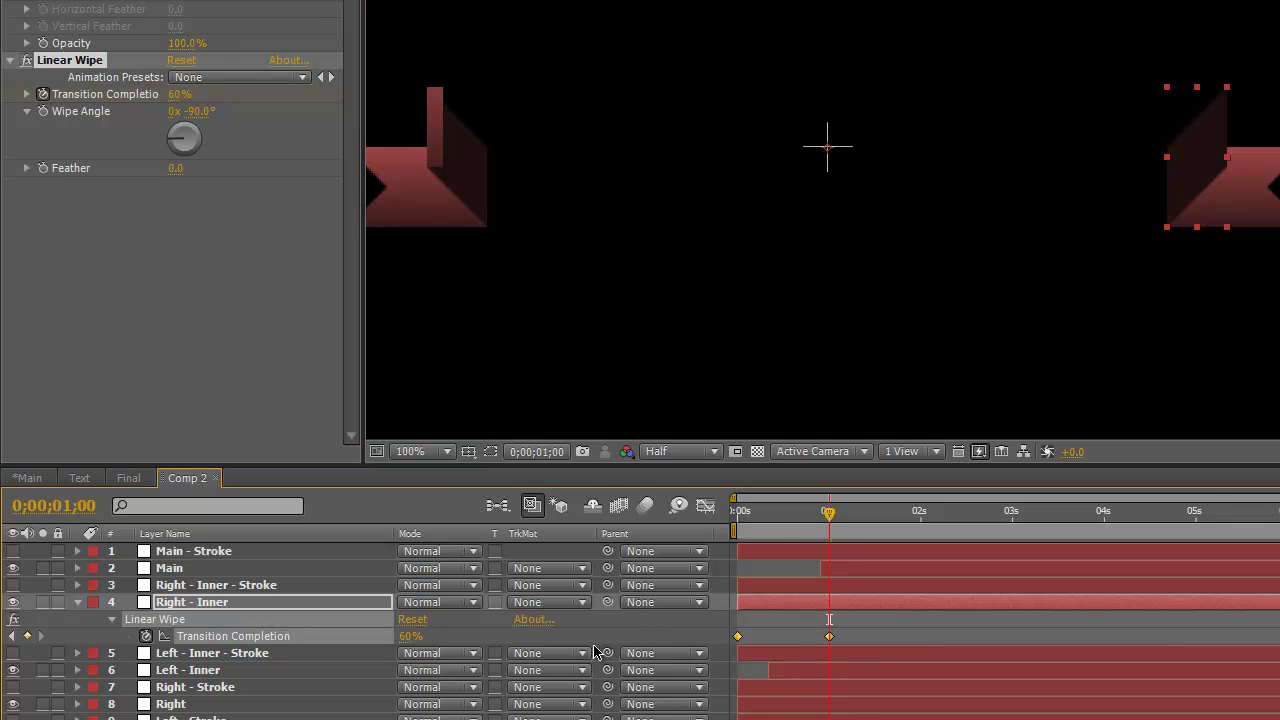
pyautogui.rightClick(737, 638)
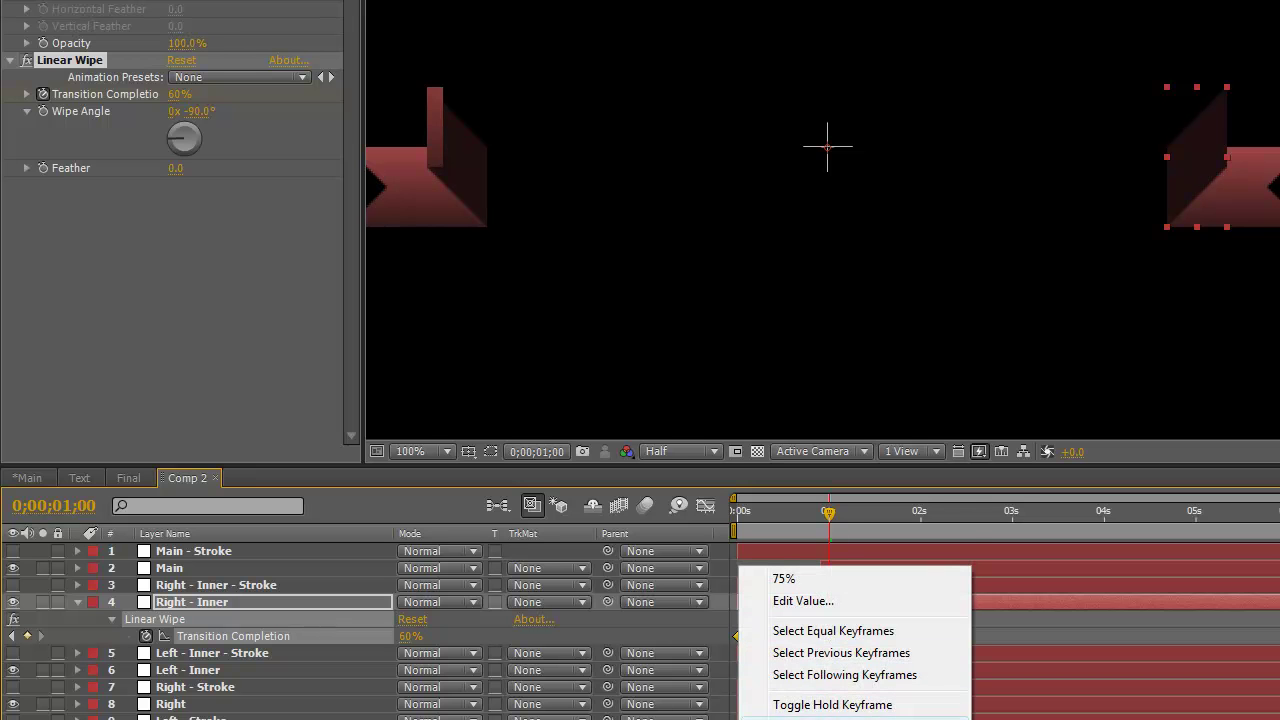
pyautogui.click(855, 712)
pyautogui.click(992, 95)
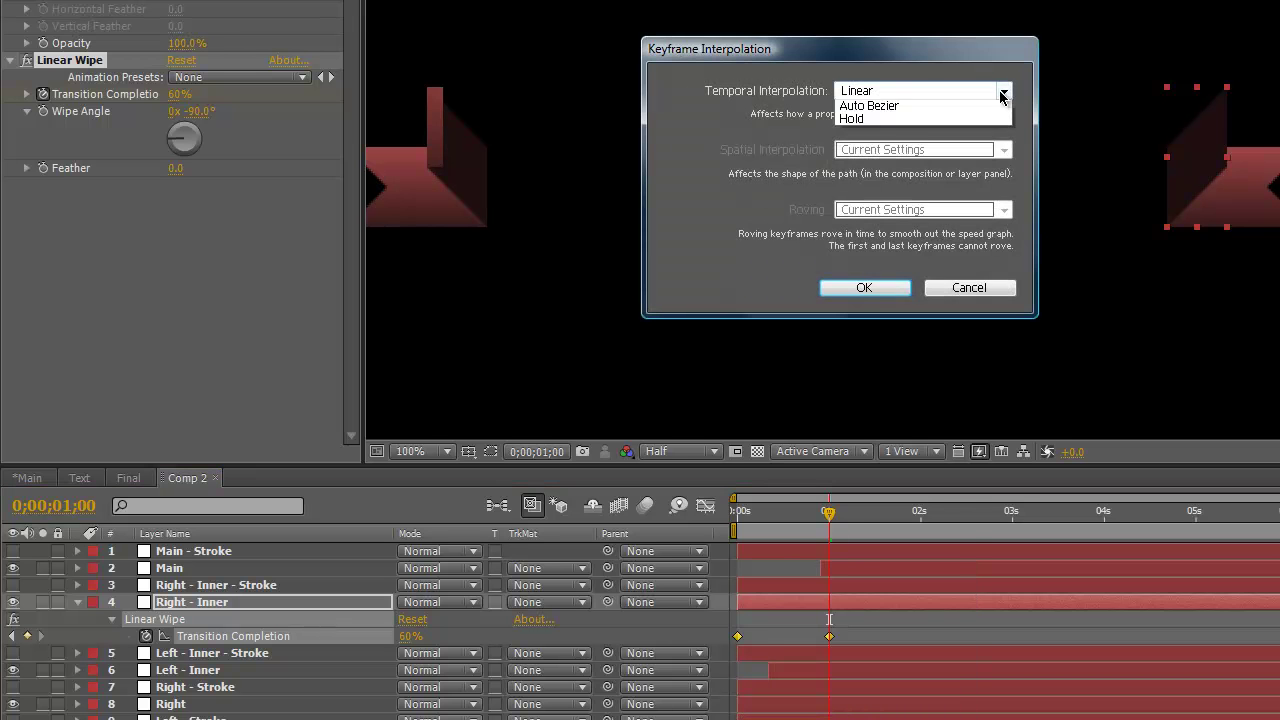
pyautogui.click(885, 149)
pyautogui.click(872, 290)
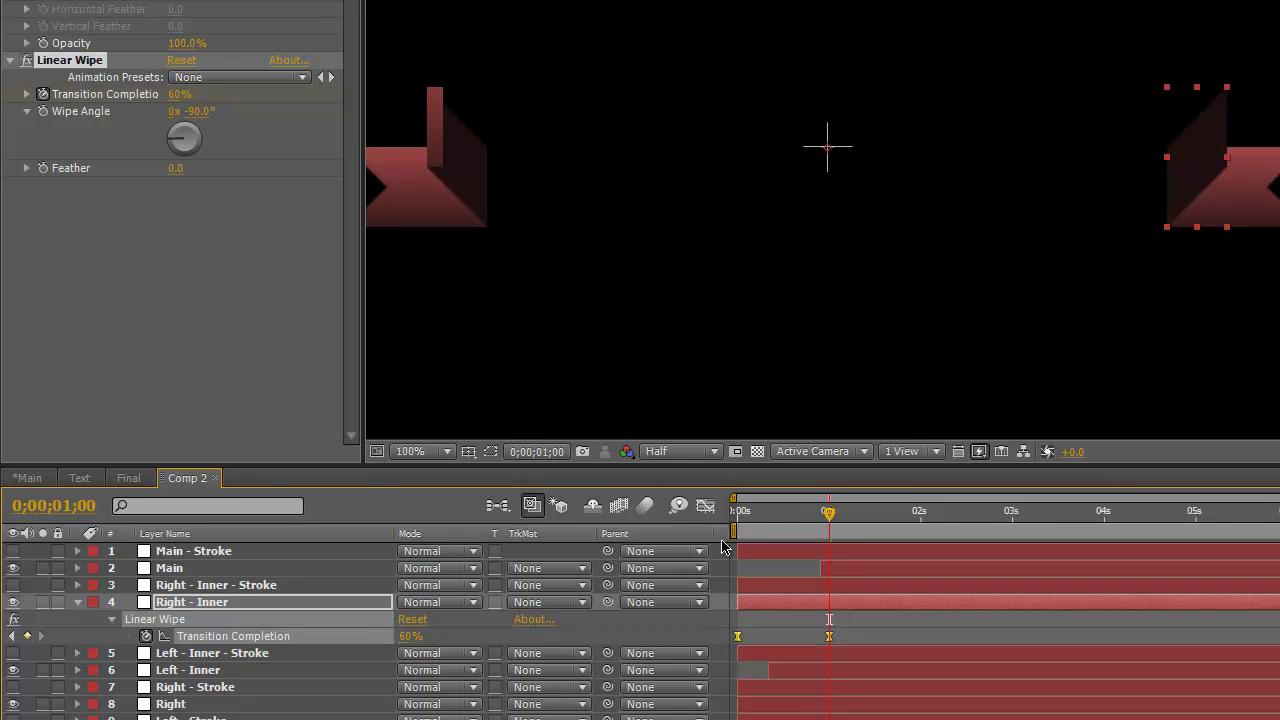
# Delay the Right - Inner layer to start about 1.6 seconds into the timeline and preview from 0;00;00;24
pyautogui.moveTo(733, 520); pyautogui.dragTo(906, 542)
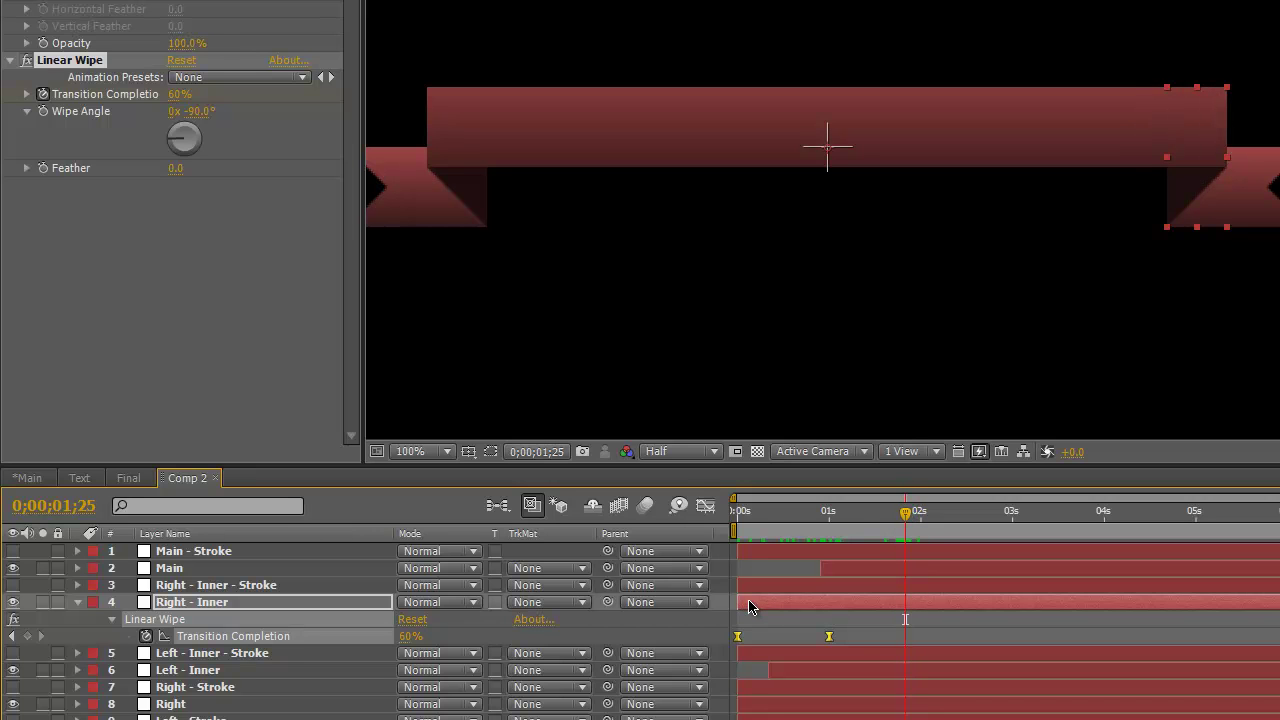
pyautogui.moveTo(750, 607); pyautogui.dragTo(893, 616)
pyautogui.click(810, 512)
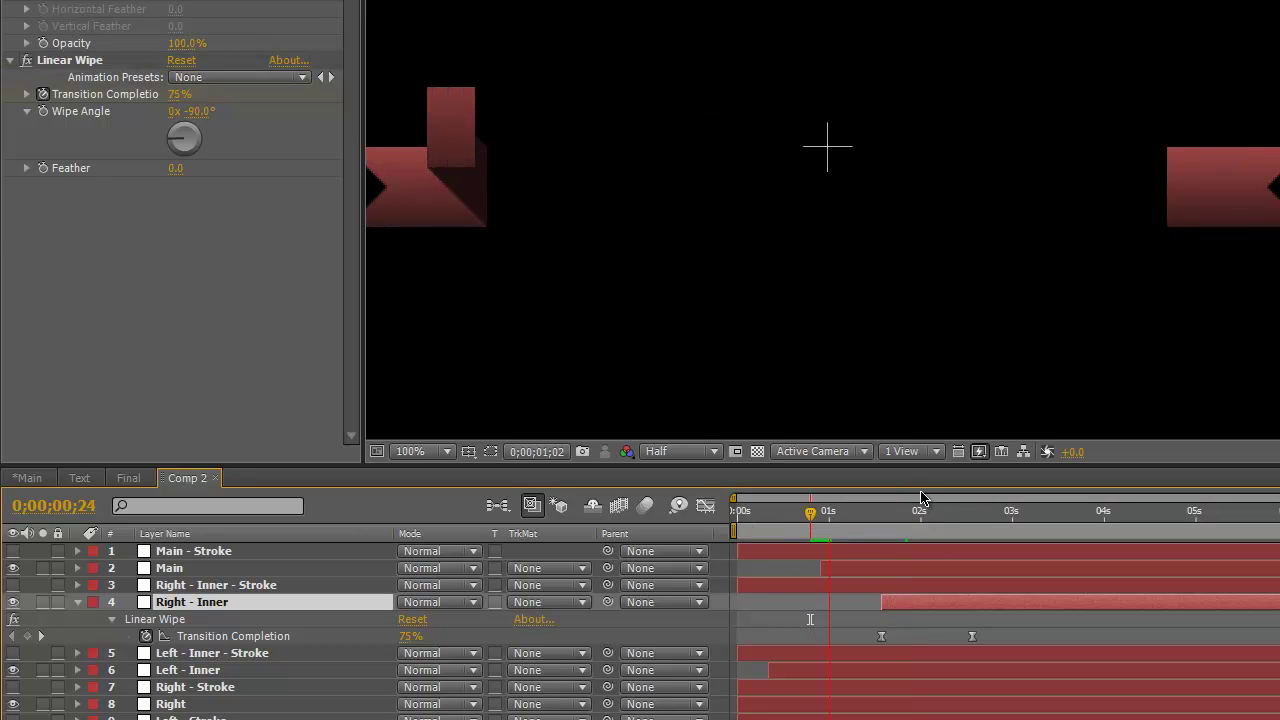
# Preview the ribbon unfolding from about 1 second and collapse the Right - Inner layer's properties
pyautogui.press('space')
pyautogui.click(834, 519)
pyautogui.press('space')
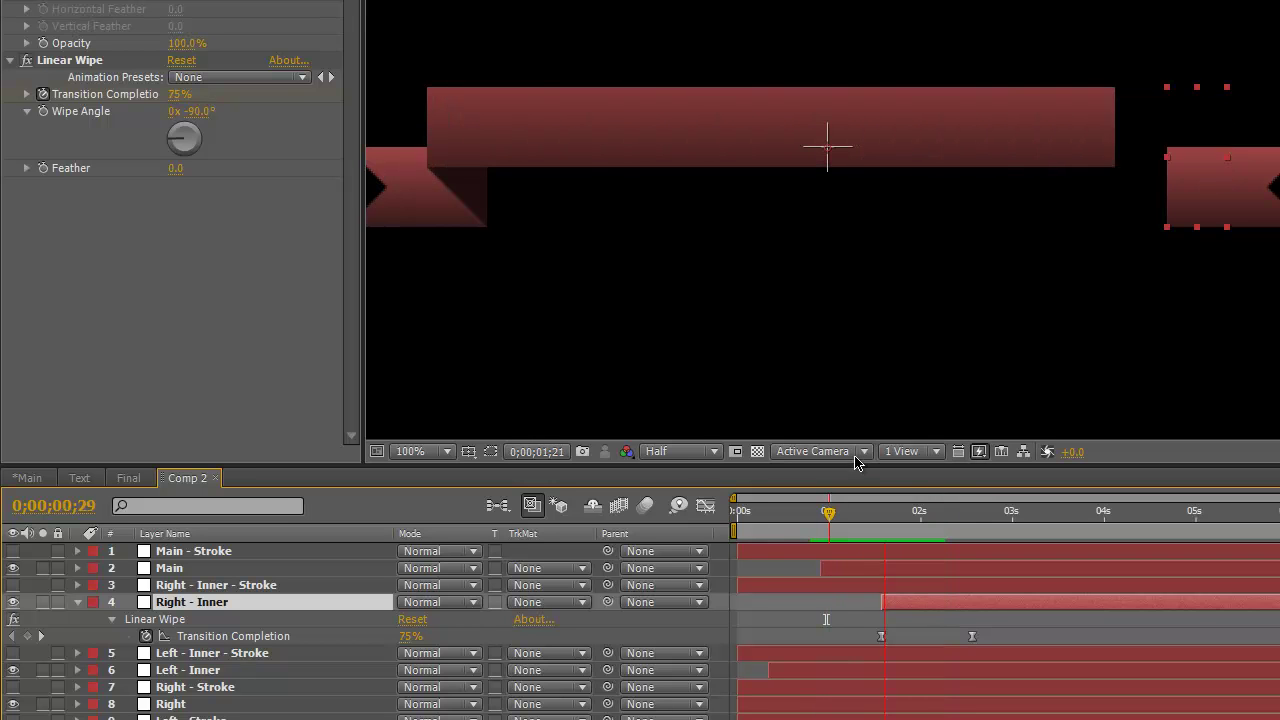
pyautogui.click(78, 602)
pyautogui.click(222, 622)
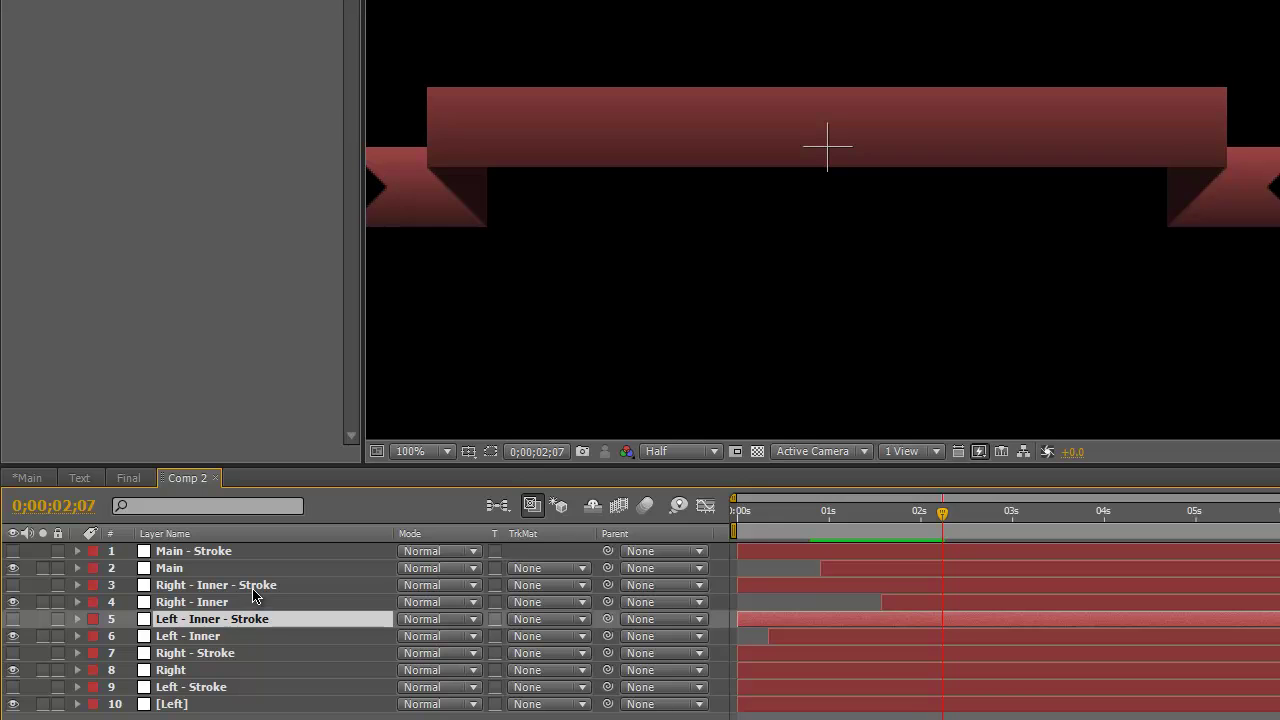
# Apply Linear Wipe to the Right layer and set its Transition Completion to 35% at 0 seconds
pyautogui.click(213, 674)
pyautogui.press('Home')
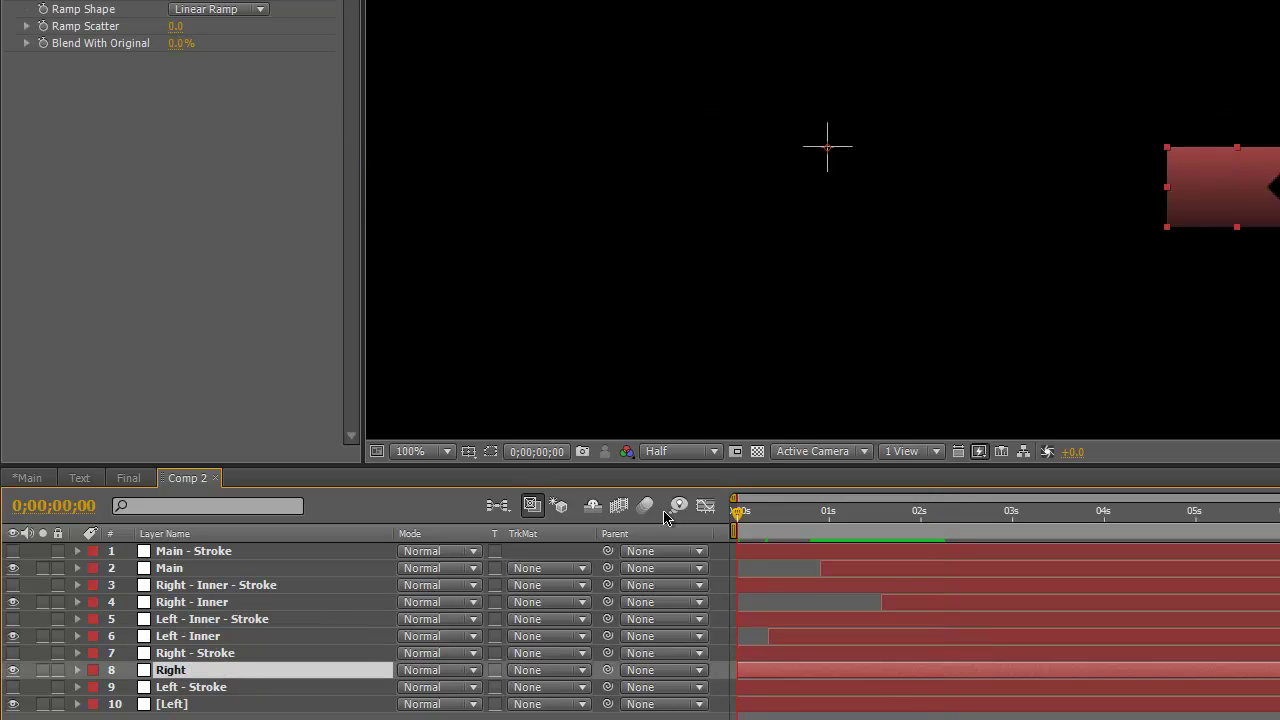
pyautogui.hotkey('ctrl', 'v')
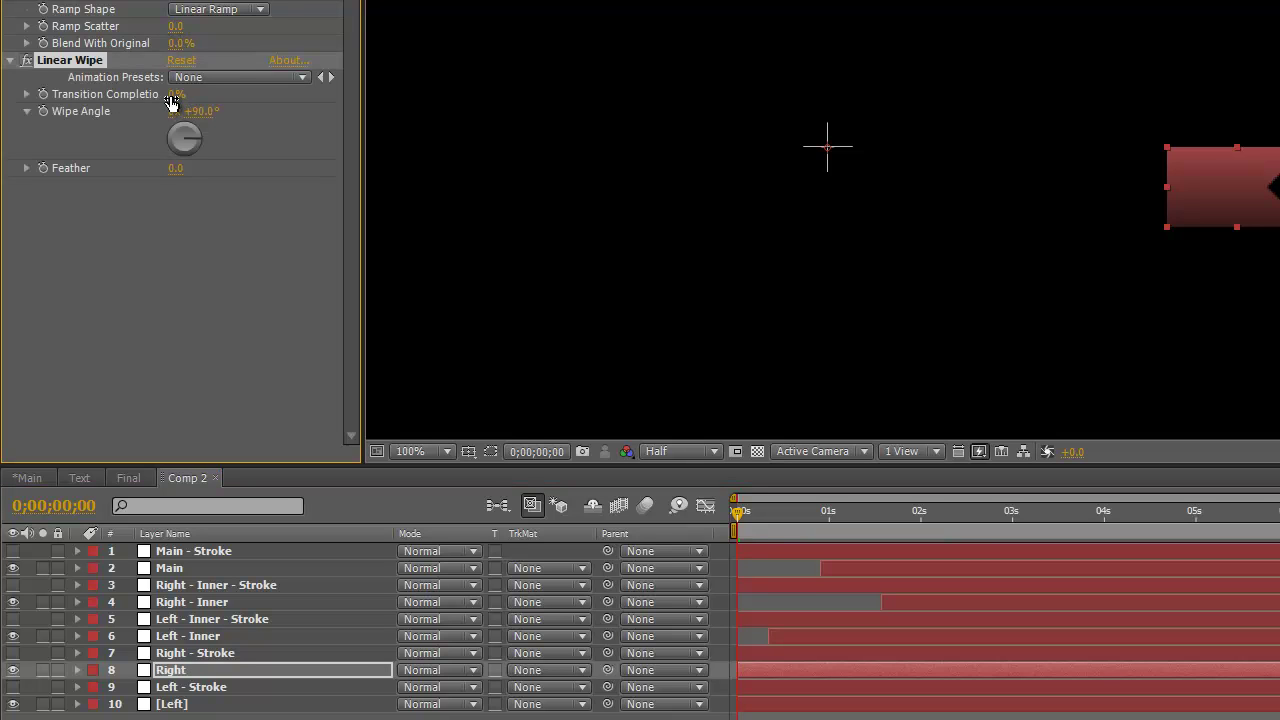
pyautogui.moveTo(172, 94); pyautogui.dragTo(213, 105)
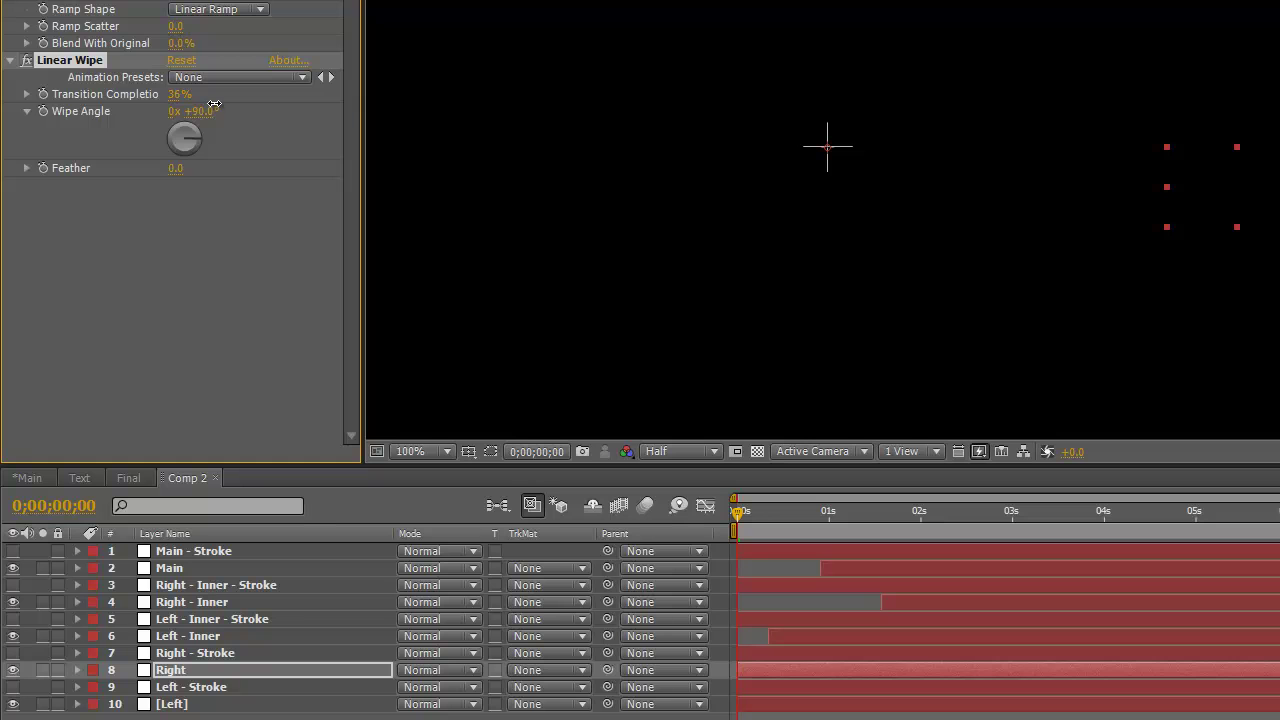
# Keyframe the Right layer's Transition Completion from 35% at 0 seconds to 20% at 1 second
pyautogui.click(43, 94)
pyautogui.click(826, 514)
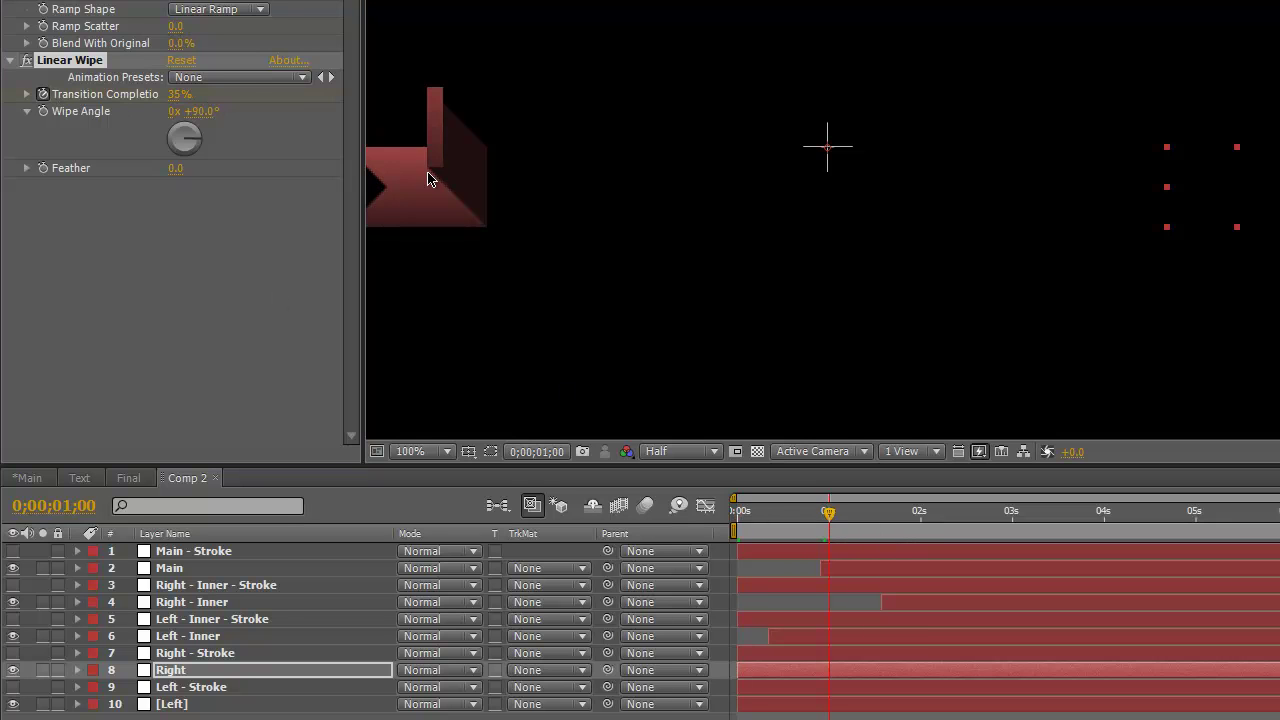
pyautogui.moveTo(173, 98); pyautogui.dragTo(160, 96)
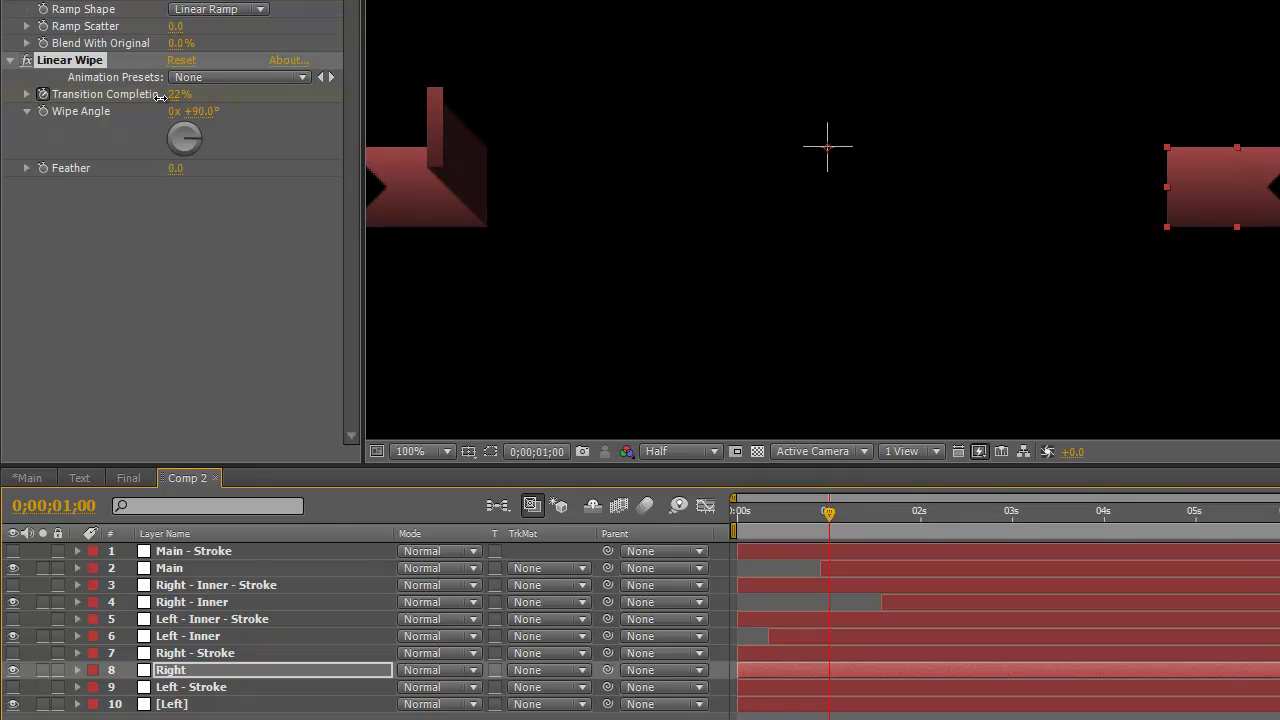
pyautogui.moveTo(158, 95); pyautogui.dragTo(158, 95)
# Reveal the Right layer's Transition Completion keyframes and set their temporal interpolation to Bezier
pyautogui.press('u')
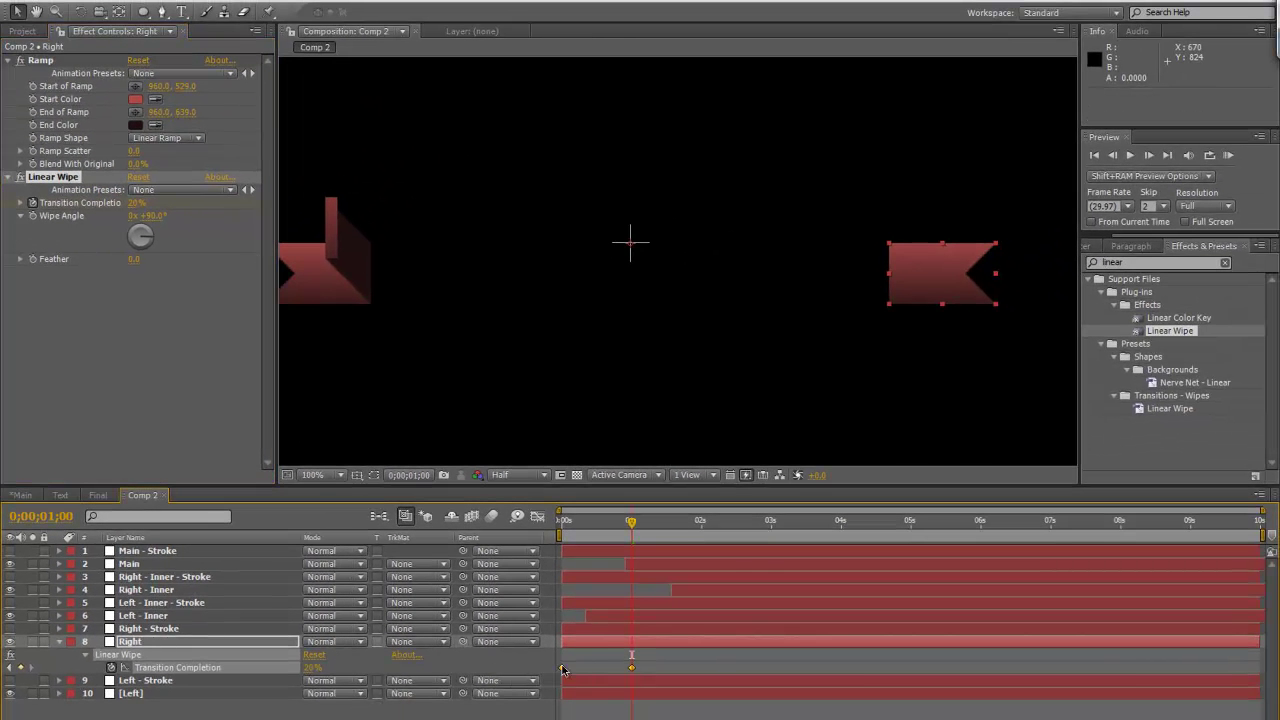
pyautogui.rightClick(563, 670)
pyautogui.click(640, 684)
pyautogui.click(762, 200)
pyautogui.click(748, 248)
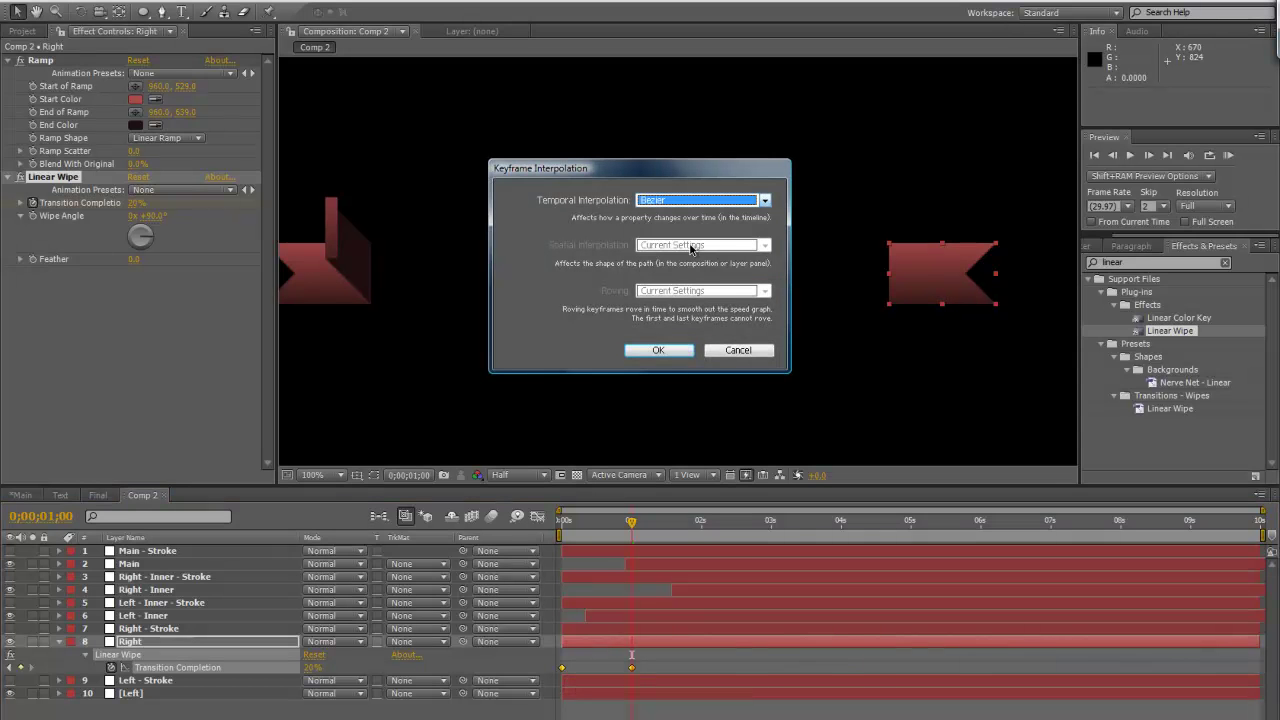
pyautogui.click(657, 350)
# Delay the Right layer to start at 0;00;01;26, preview the unfolding from the beginning, and collapse the layer
pyautogui.moveTo(558, 536); pyautogui.dragTo(706, 538)
pyautogui.moveTo(585, 648); pyautogui.dragTo(713, 655)
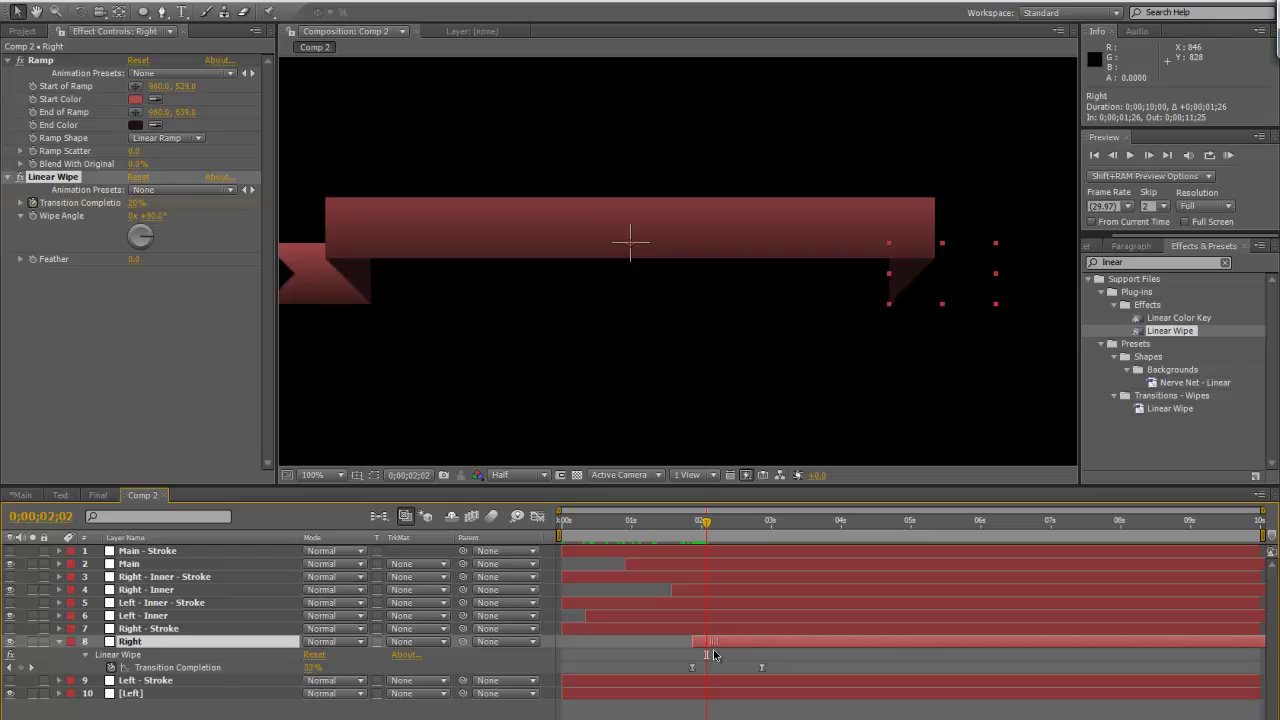
pyautogui.click(648, 523)
pyautogui.press('space')
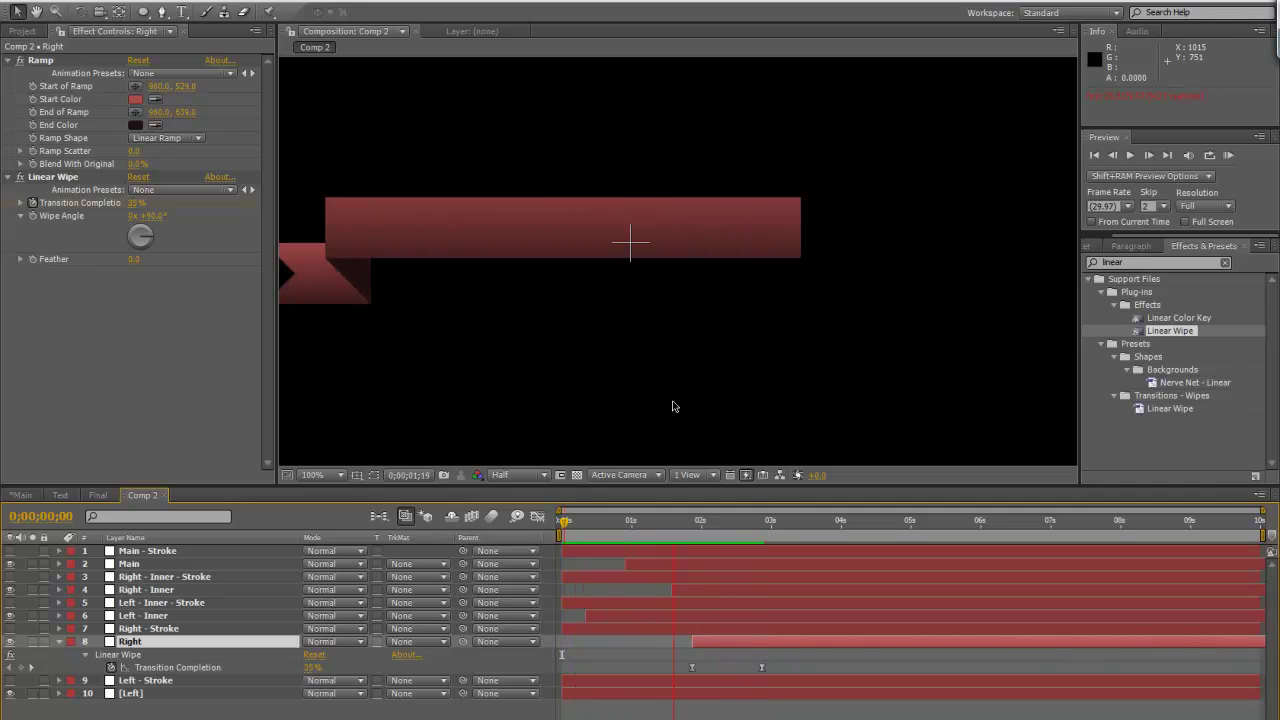
pyautogui.press('space')
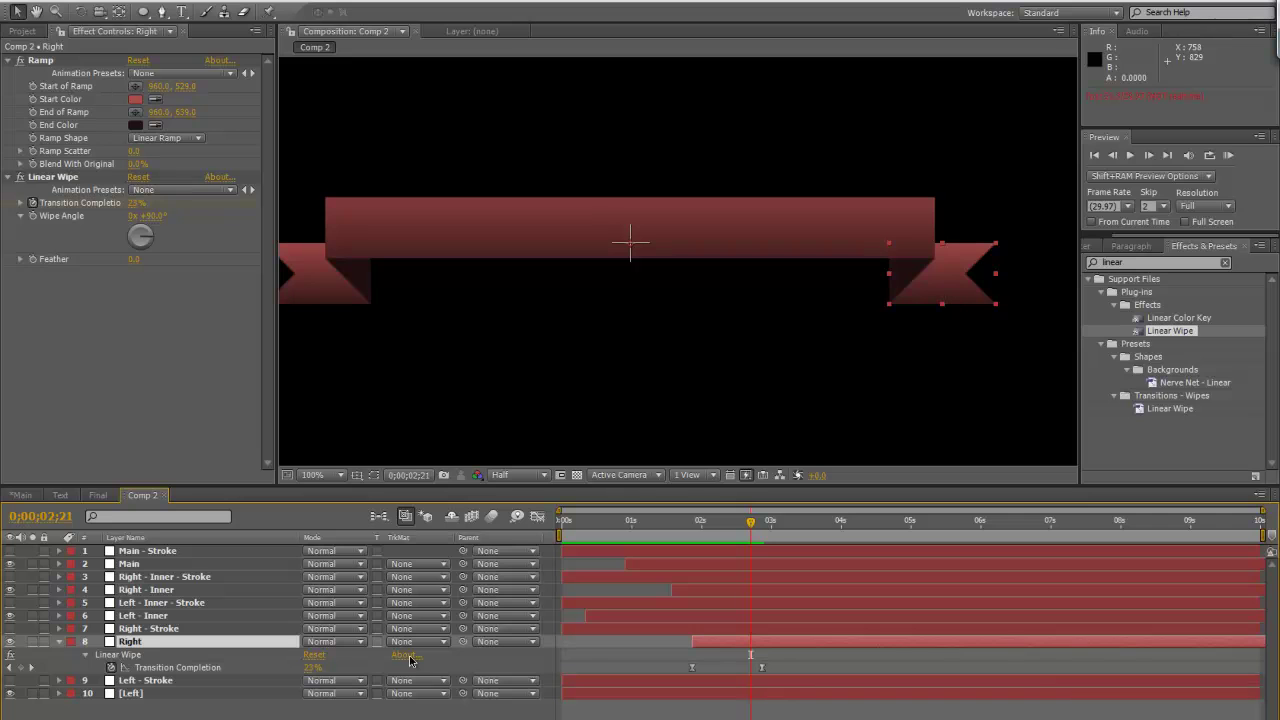
pyautogui.click(59, 642)
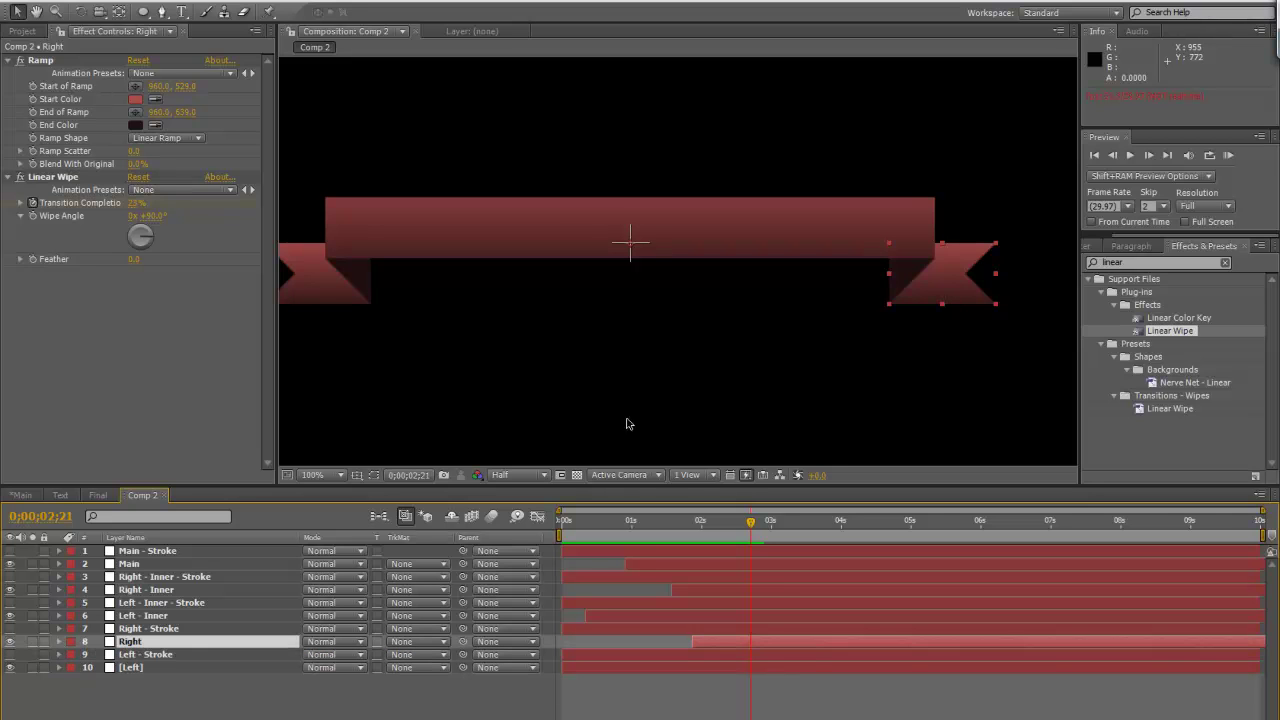
# Make the Left - Stroke layer visible and copy the Left layer's keyframed Linear Wipe onto it at 0 seconds
pyautogui.scroll(-1, 657, 322)
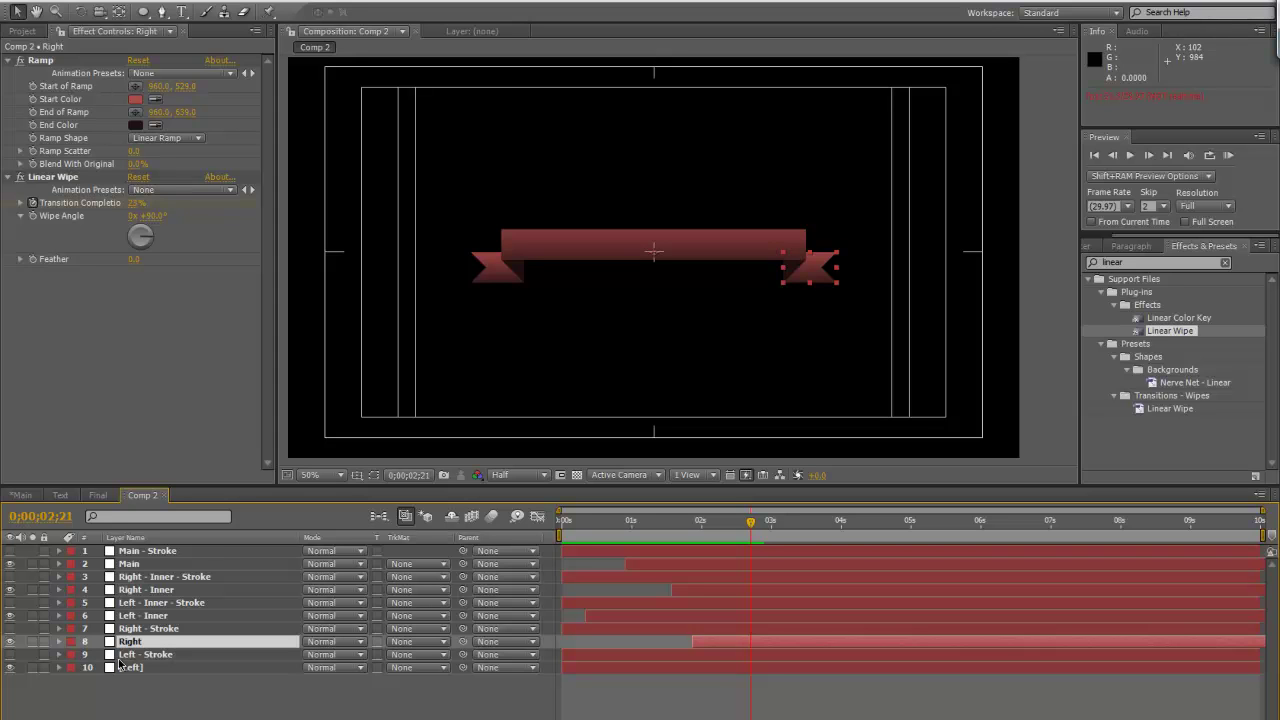
pyautogui.scroll(1, 597, 336)
pyautogui.scroll(-1, 597, 336)
pyautogui.click(167, 673)
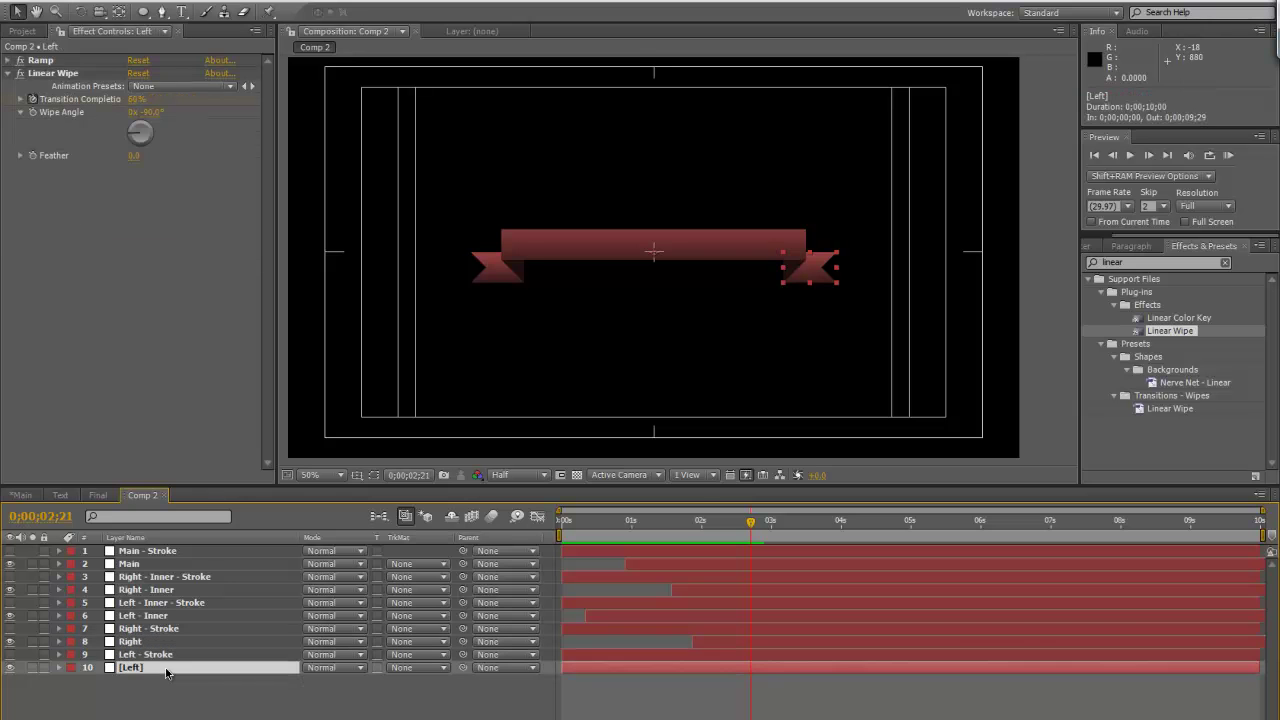
pyautogui.click(114, 146)
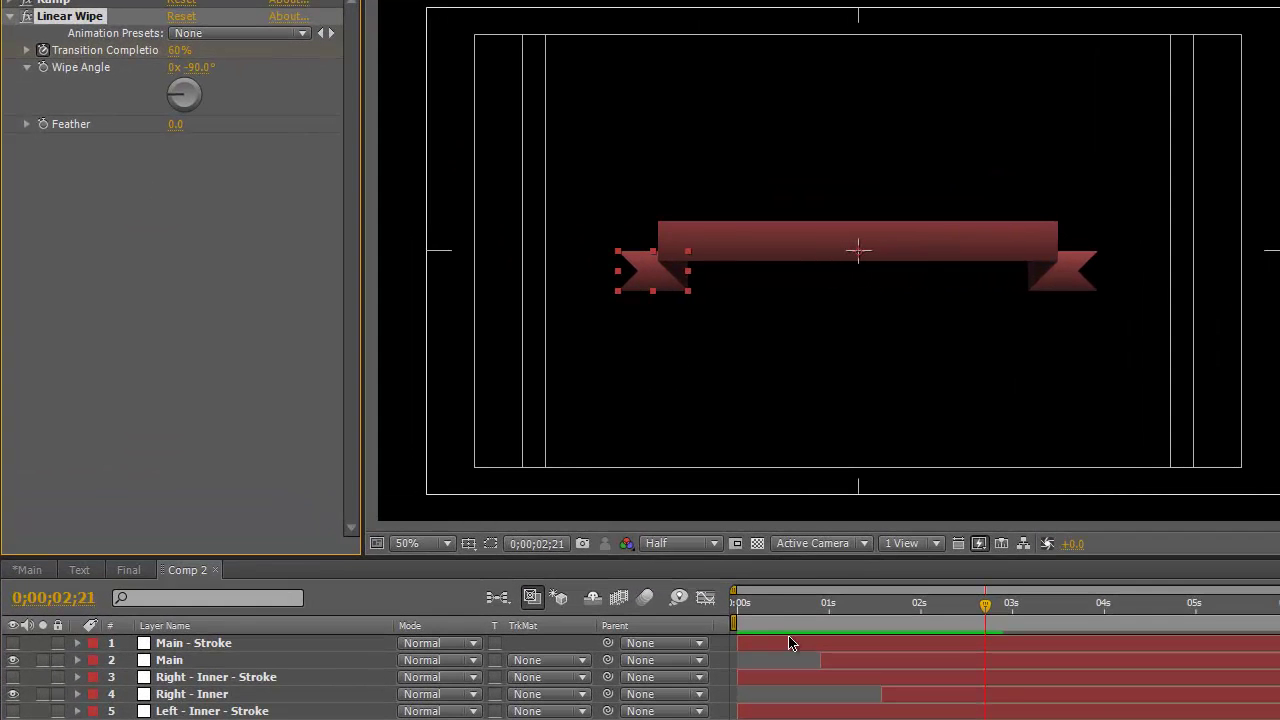
pyautogui.click(588, 521)
pyautogui.click(735, 605)
pyautogui.click(205, 717)
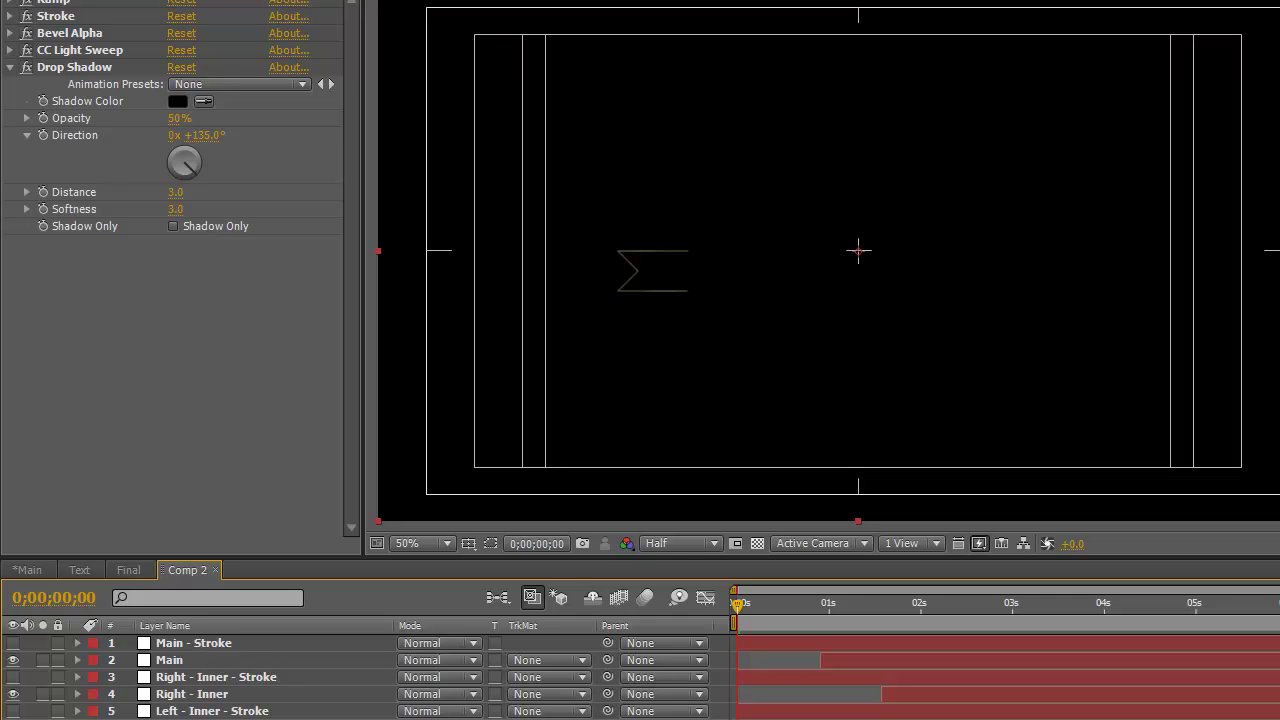
pyautogui.hotkey('ctrl', 'v')
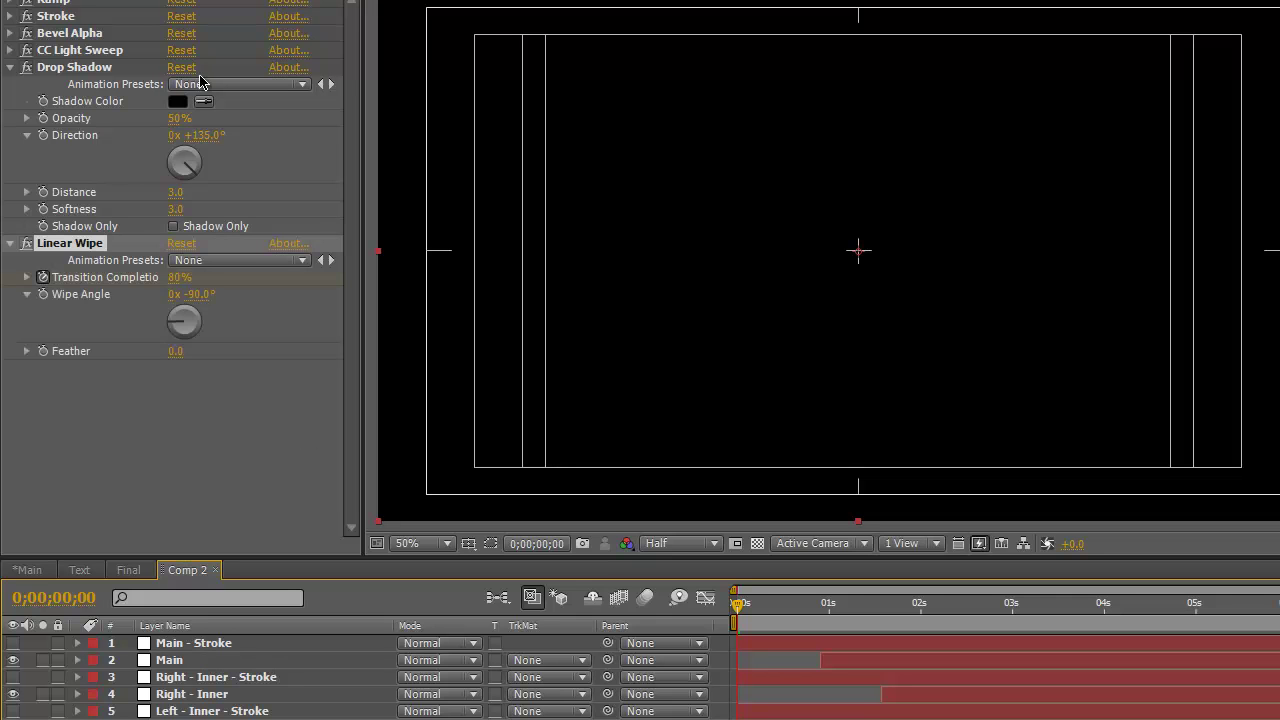
# Collapse the Left - Stroke layer's Drop Shadow effect and scrub the first second to check both left layers
pyautogui.click(12, 67)
pyautogui.hotkey('ctrl', 'Down')
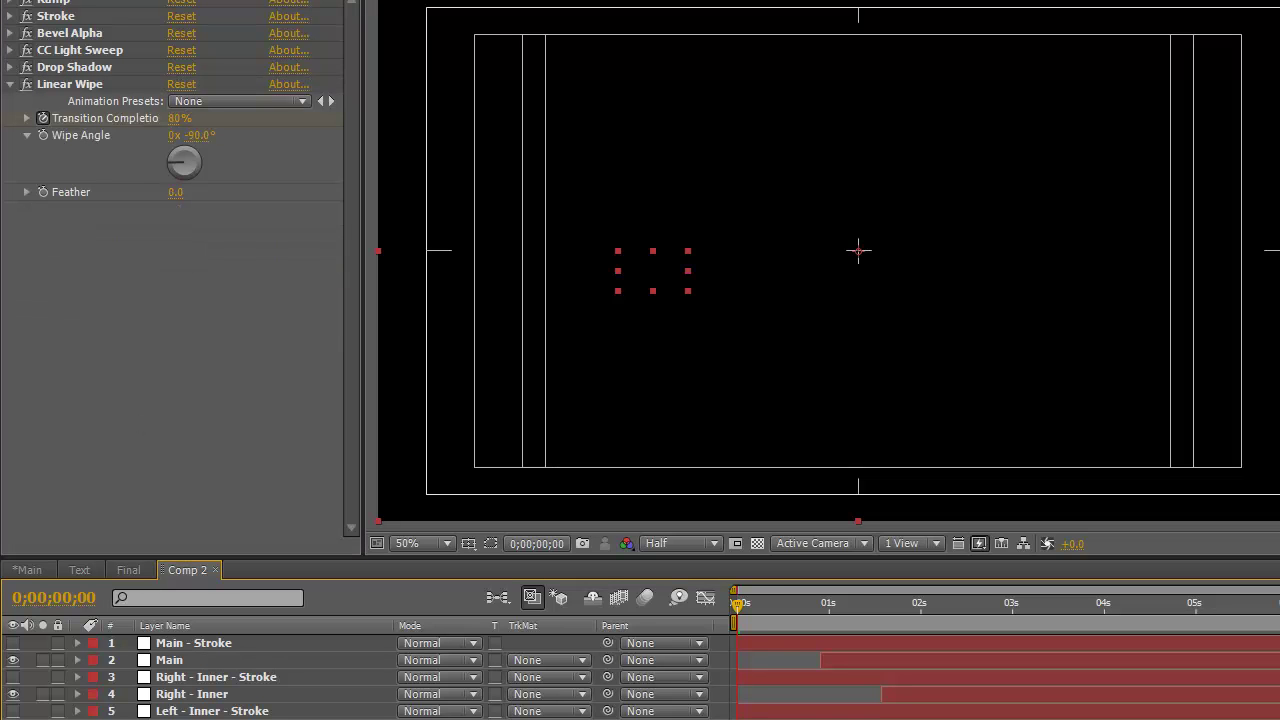
pyautogui.moveTo(742, 608); pyautogui.dragTo(833, 616)
pyautogui.press('Home')
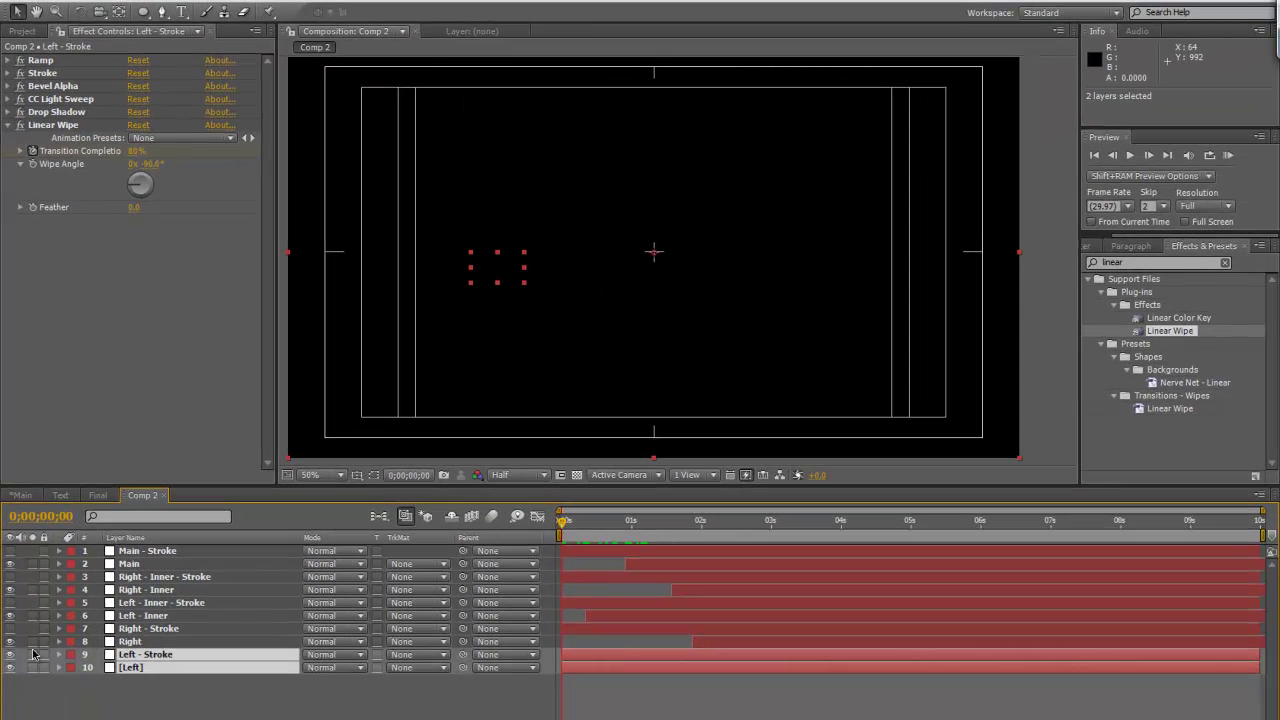
# Copy the Right layer's keyframed Linear Wipe effect and make the Right - Stroke layer visible
pyautogui.click(172, 645)
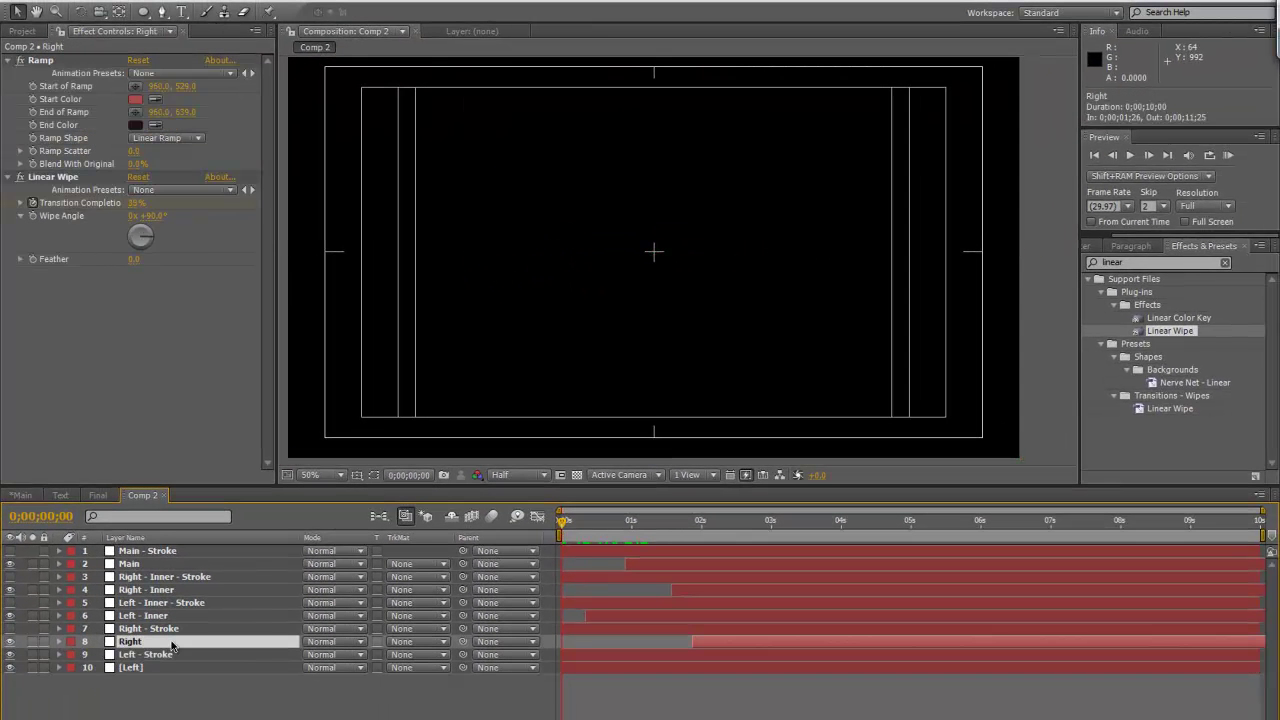
pyautogui.click(182, 630)
pyautogui.click(183, 643)
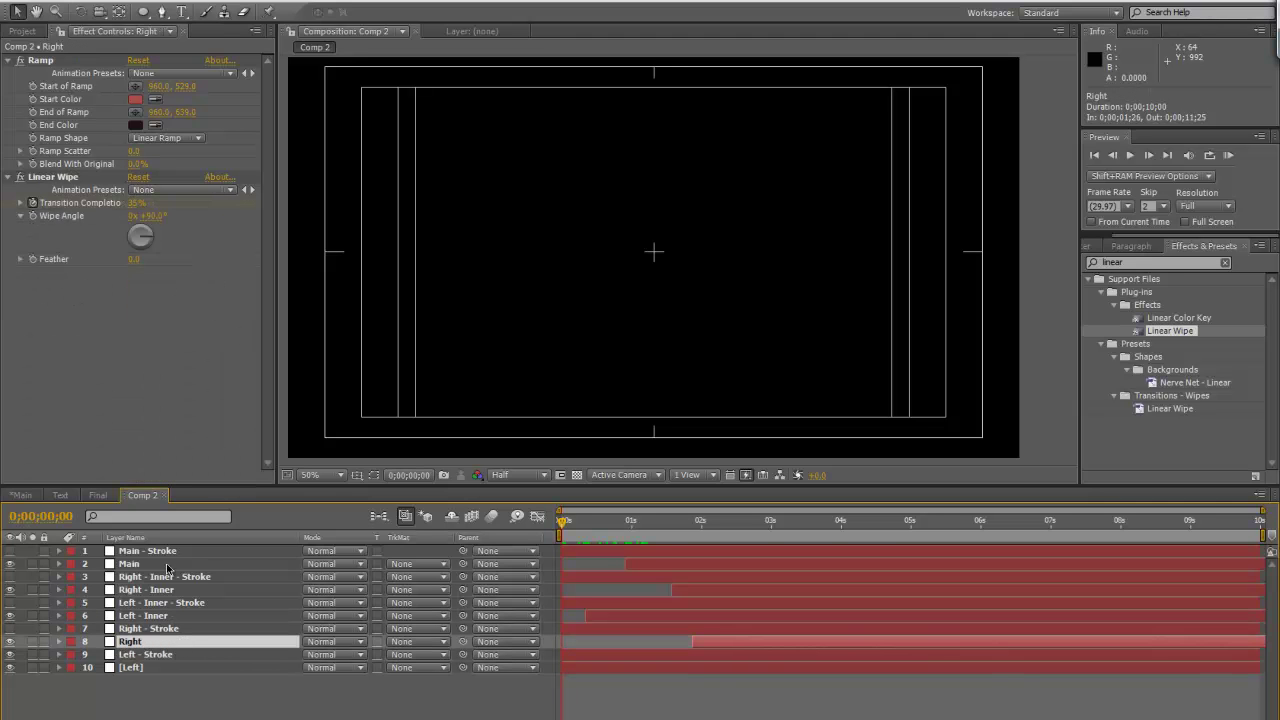
pyautogui.click(66, 180)
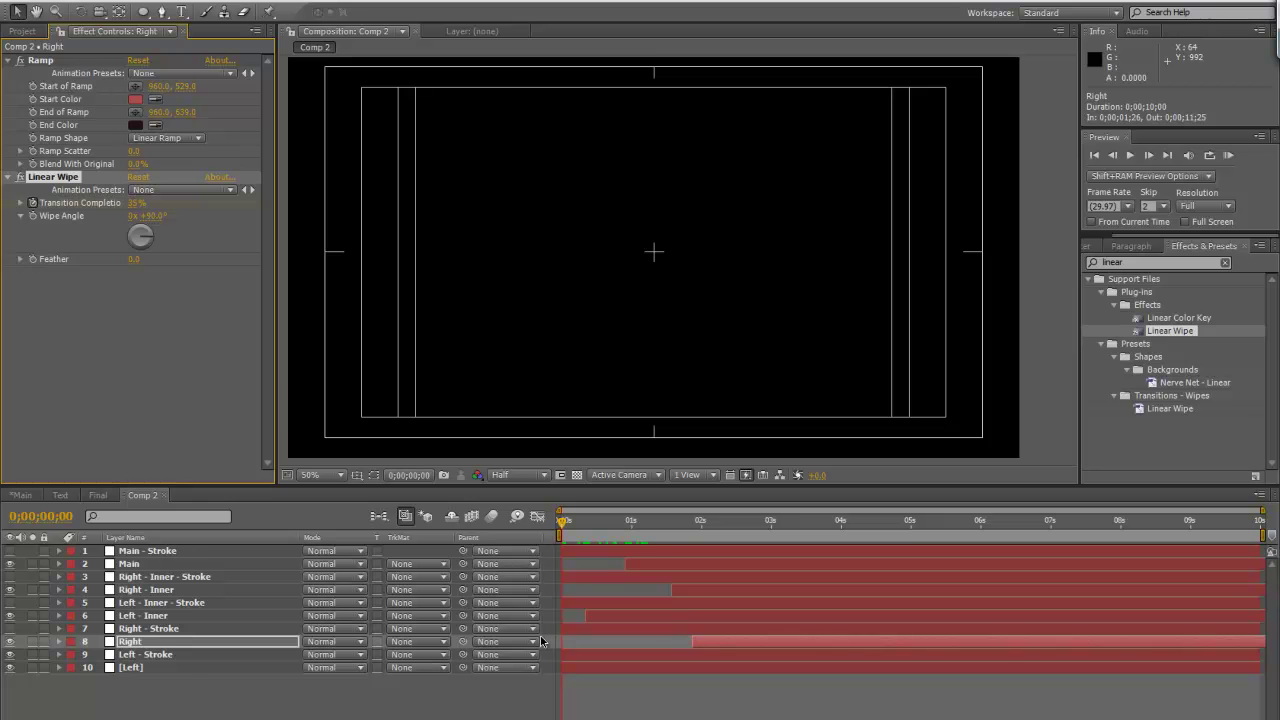
pyautogui.click(210, 629)
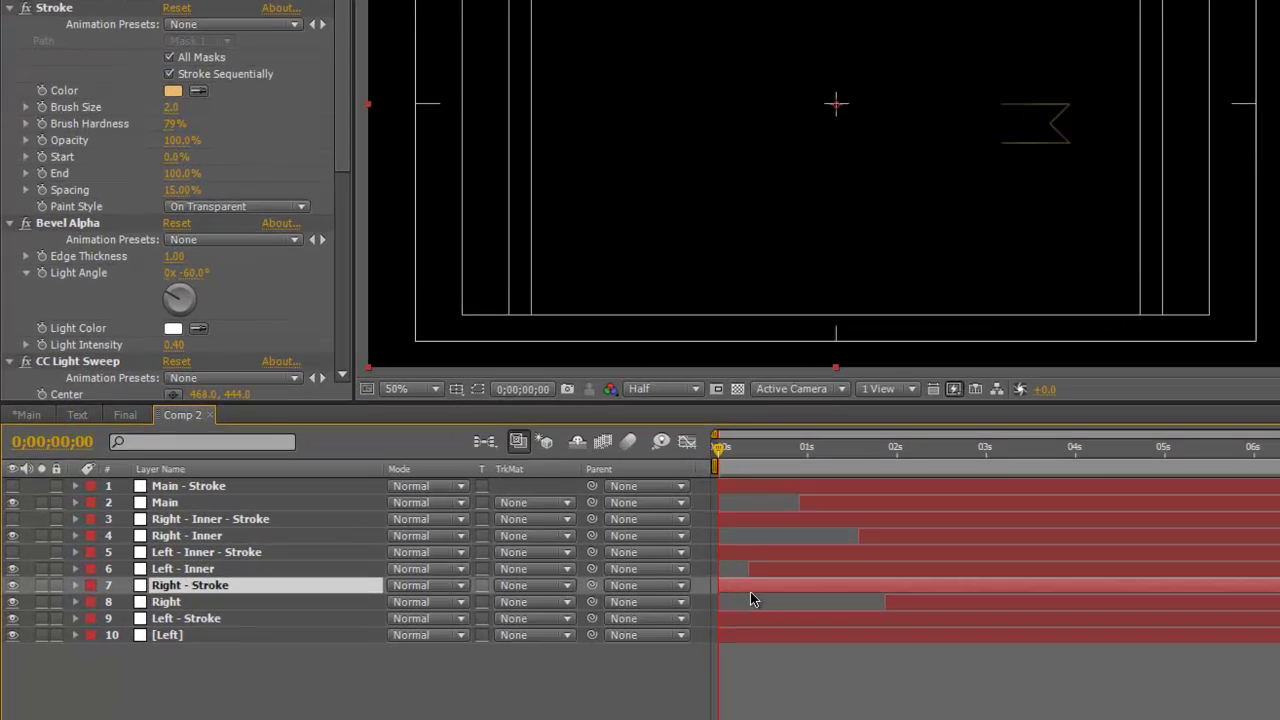
# Delay the Right - Stroke layer to start at 0;00;01;26 and paste the copied Linear Wipe onto it at that time
pyautogui.moveTo(572, 636); pyautogui.dragTo(644, 636)
pyautogui.moveTo(845, 589)
pyautogui.mouseDown()
pyautogui.moveTo(937, 591)
pyautogui.moveTo(918, 590)
pyautogui.mouseUp()
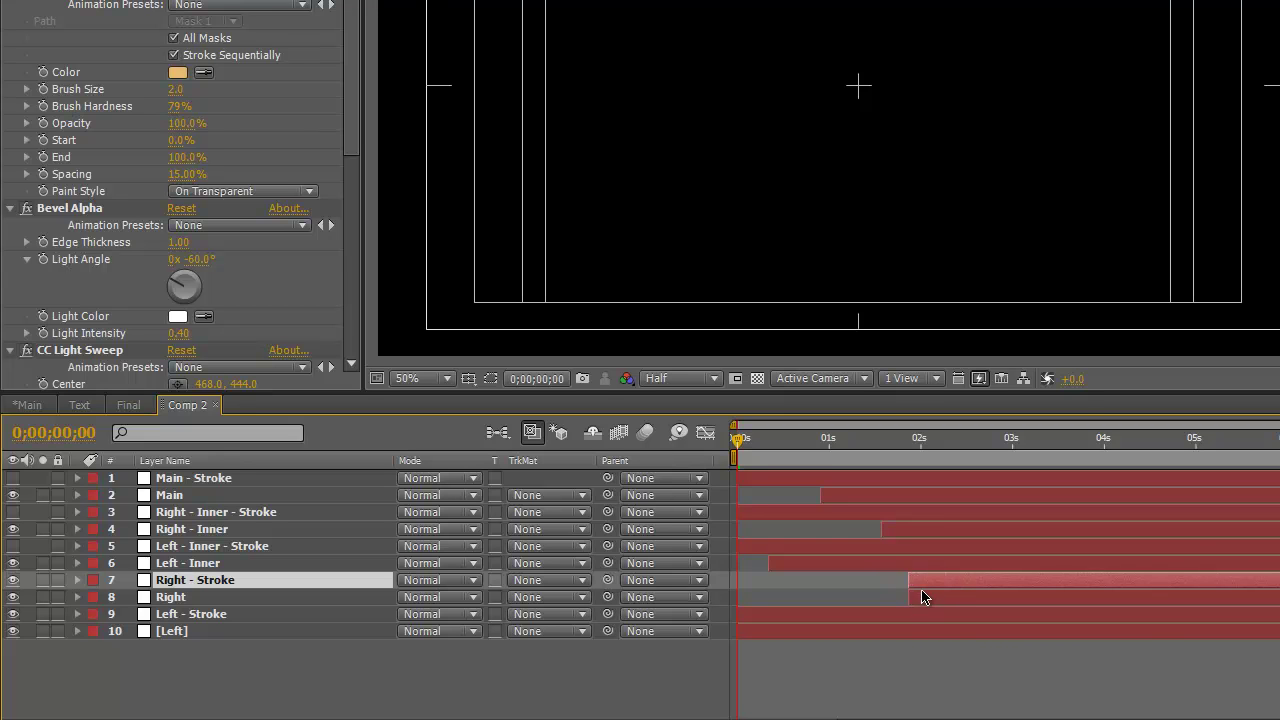
pyautogui.moveTo(740, 440); pyautogui.dragTo(897, 459)
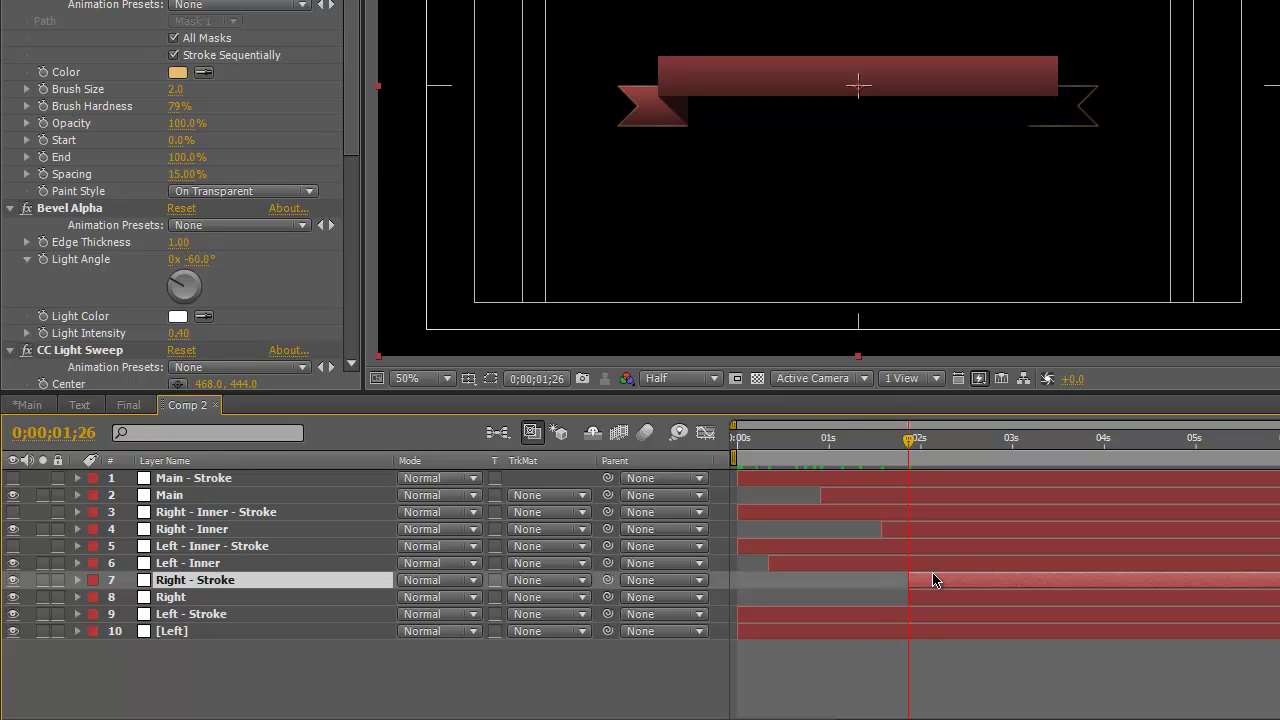
pyautogui.click(1057, 440)
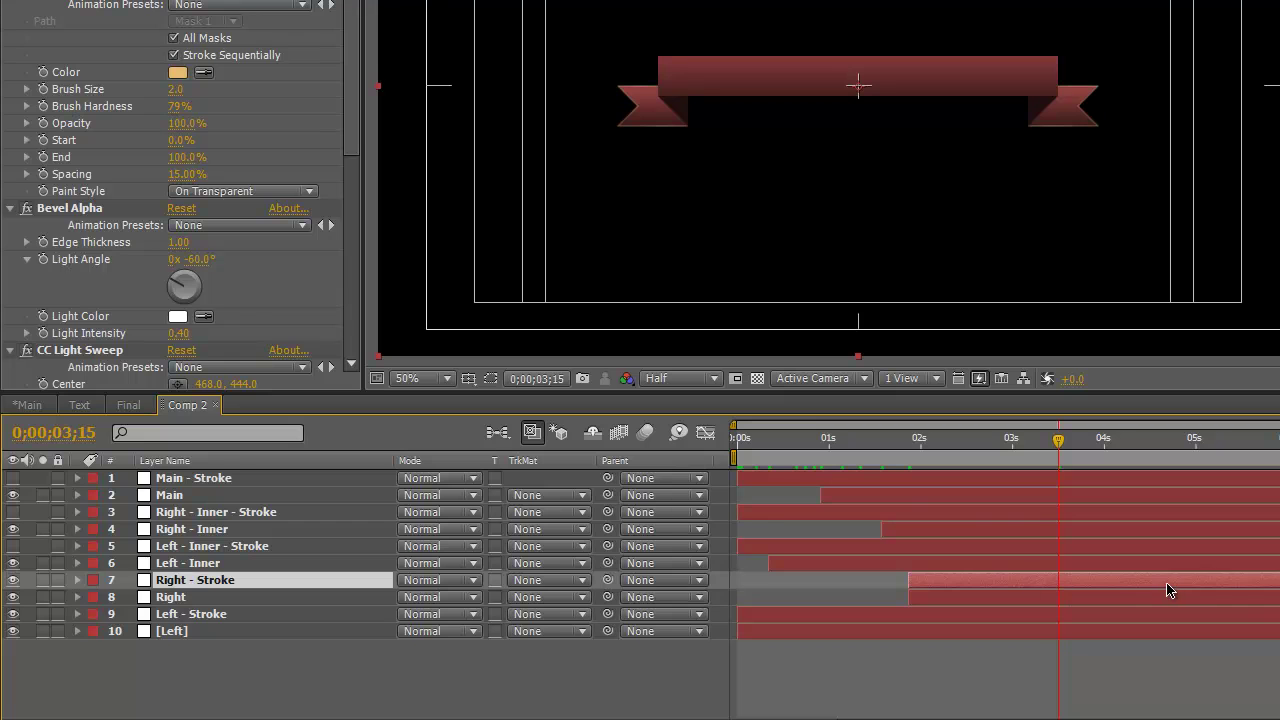
pyautogui.click(907, 443)
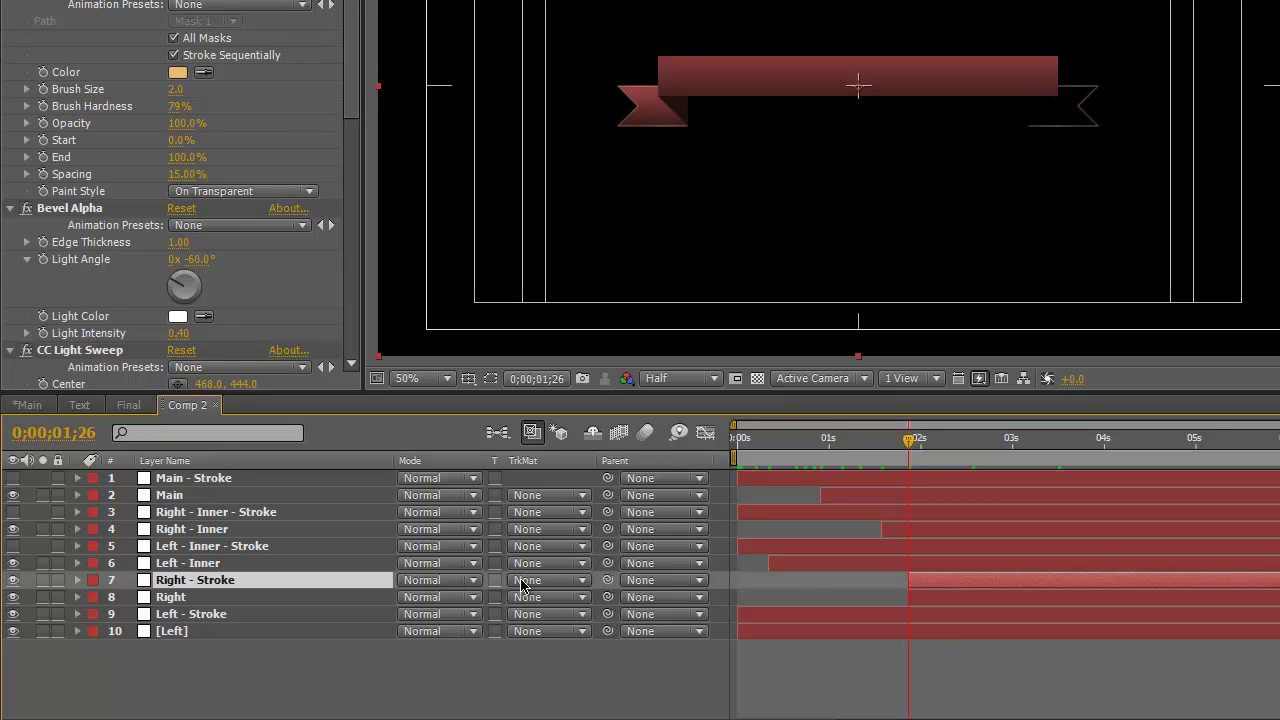
pyautogui.press('Return')
pyautogui.keyDown('shift'); pyautogui.click(228, 597); pyautogui.keyUp('shift')
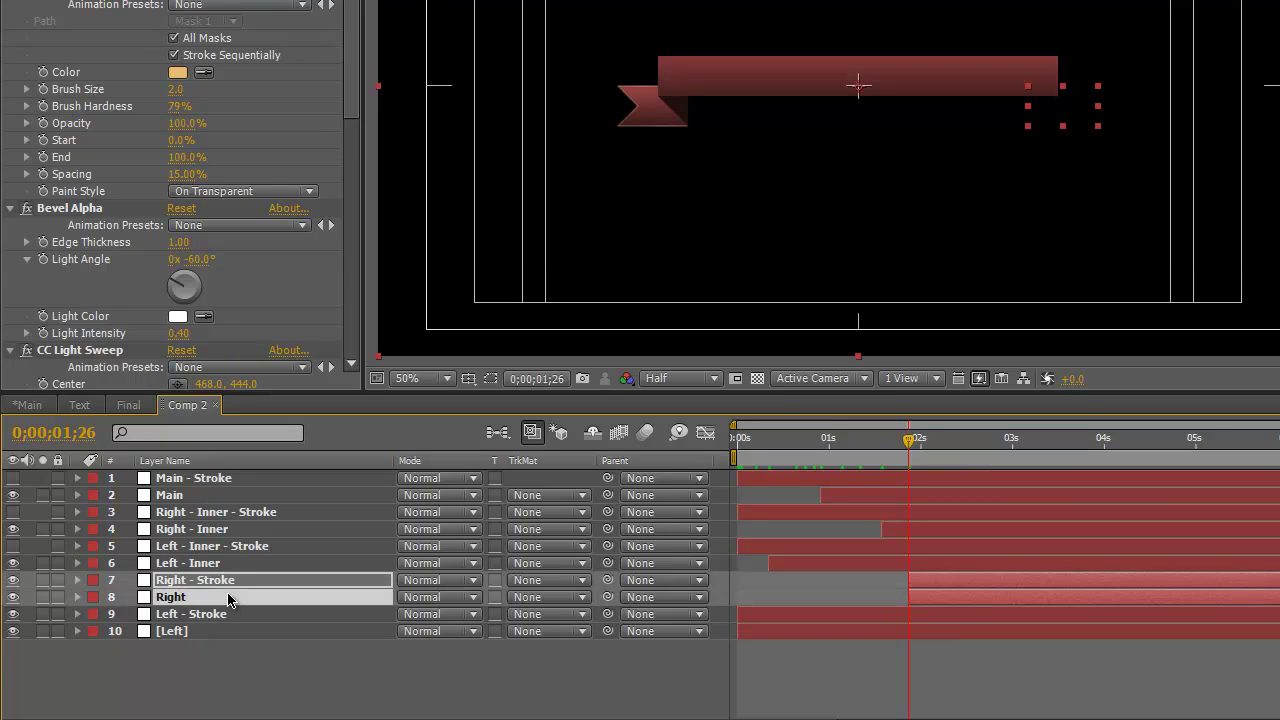
pyautogui.press('u')
pyautogui.press('u')
# Copy the Left - Inner layer's keyframed Linear Wipe effect
pyautogui.click(204, 563)
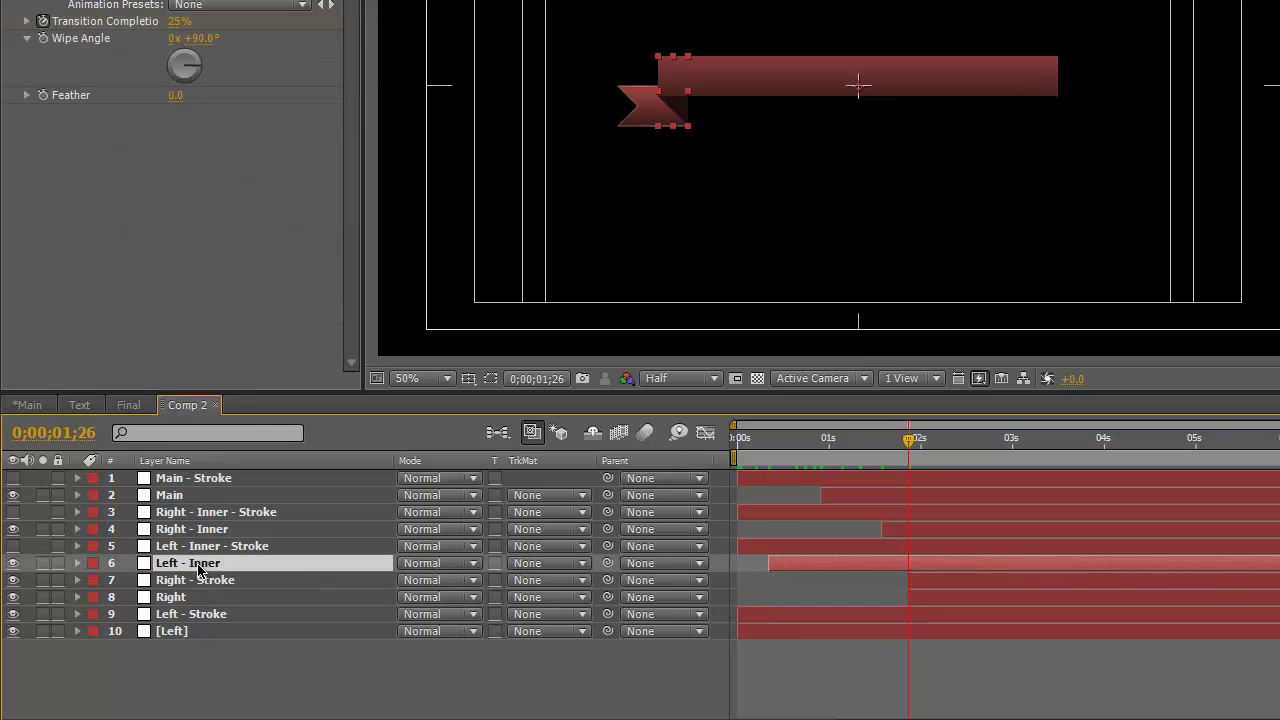
pyautogui.click(232, 546)
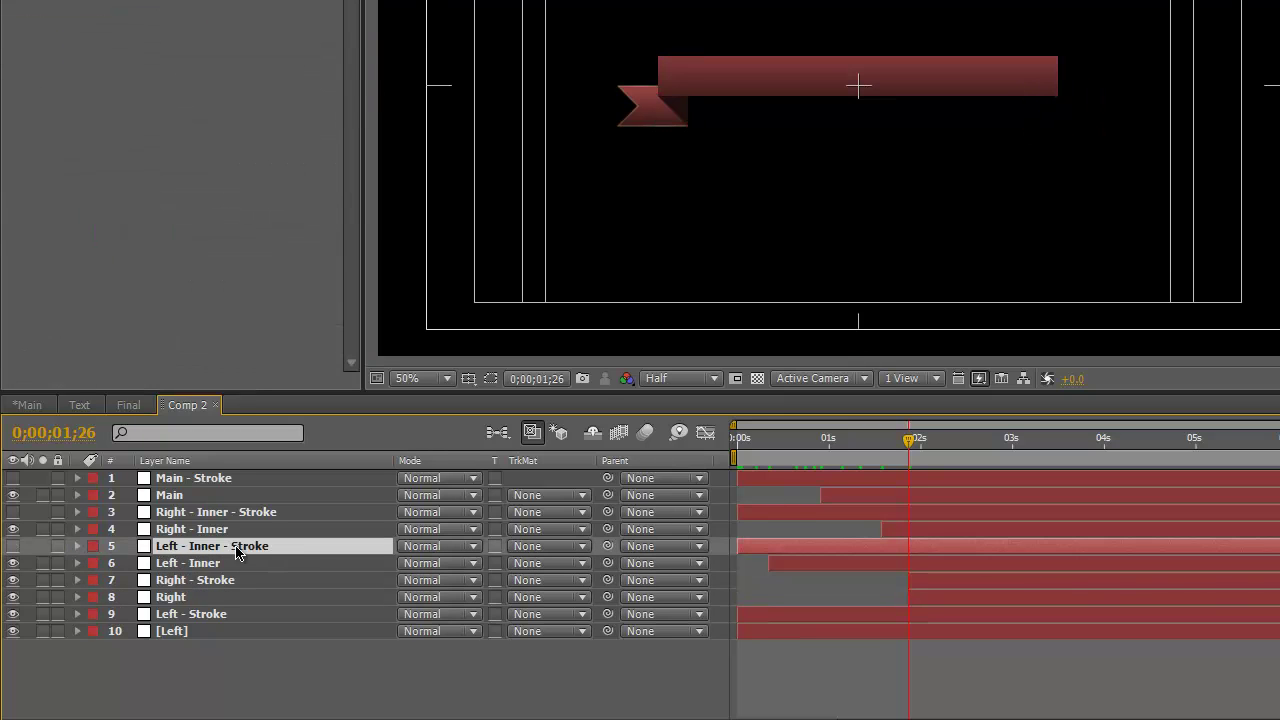
pyautogui.click(234, 563)
pyautogui.click(171, 257)
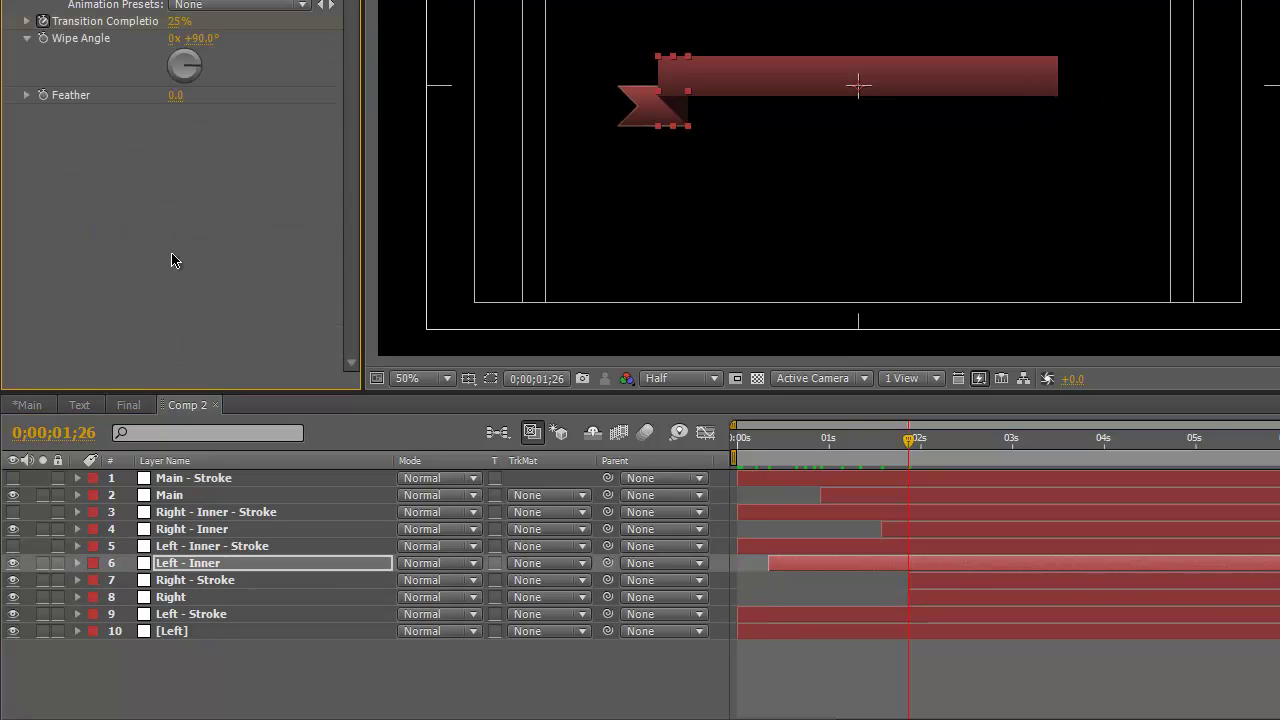
# Delay the Left - Inner - Stroke layer to start at 0;00;00;10 and paste the copied Linear Wipe onto it at that time
pyautogui.click(765, 548)
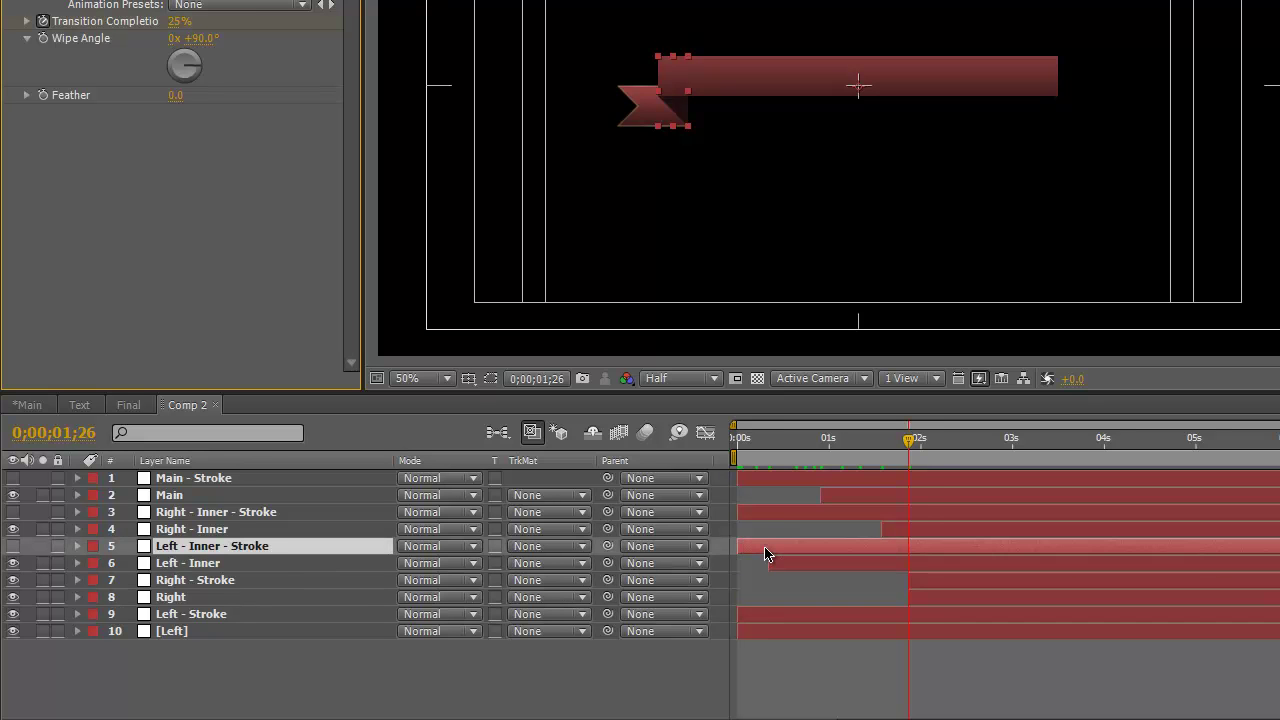
pyautogui.moveTo(765, 553)
pyautogui.mouseDown()
pyautogui.moveTo(803, 557)
pyautogui.moveTo(772, 557)
pyautogui.mouseUp()
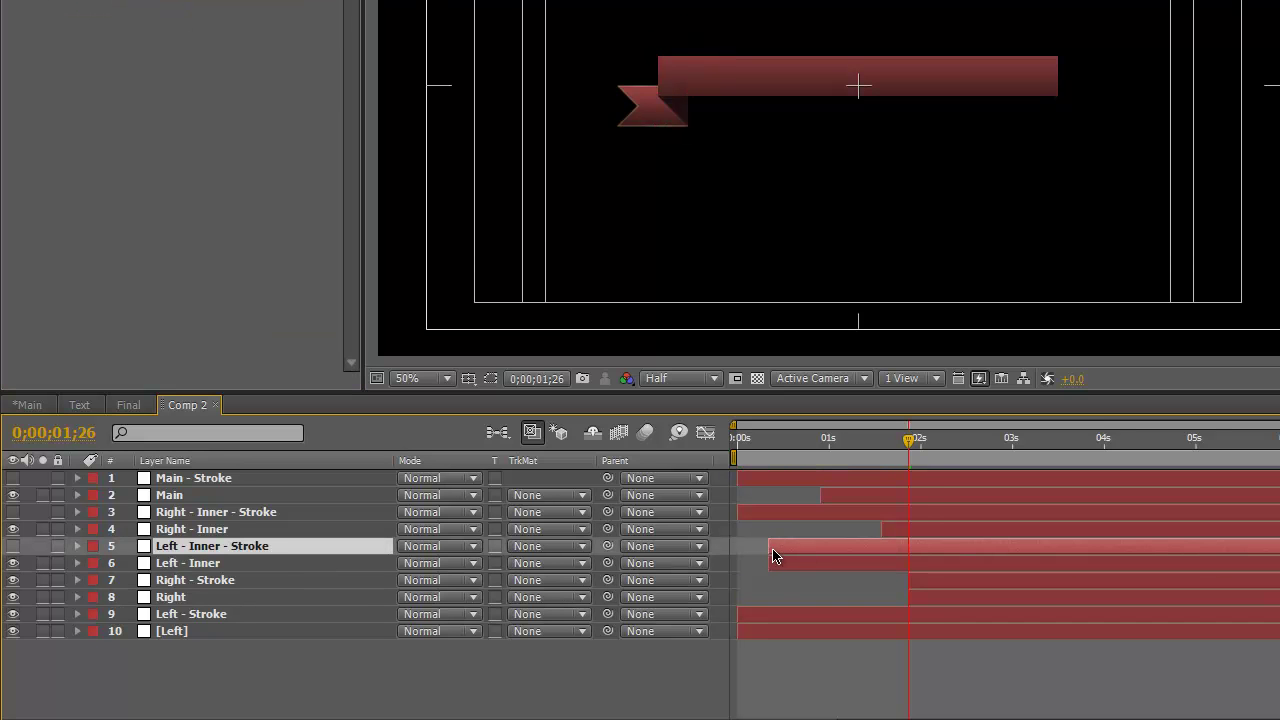
pyautogui.click(766, 441)
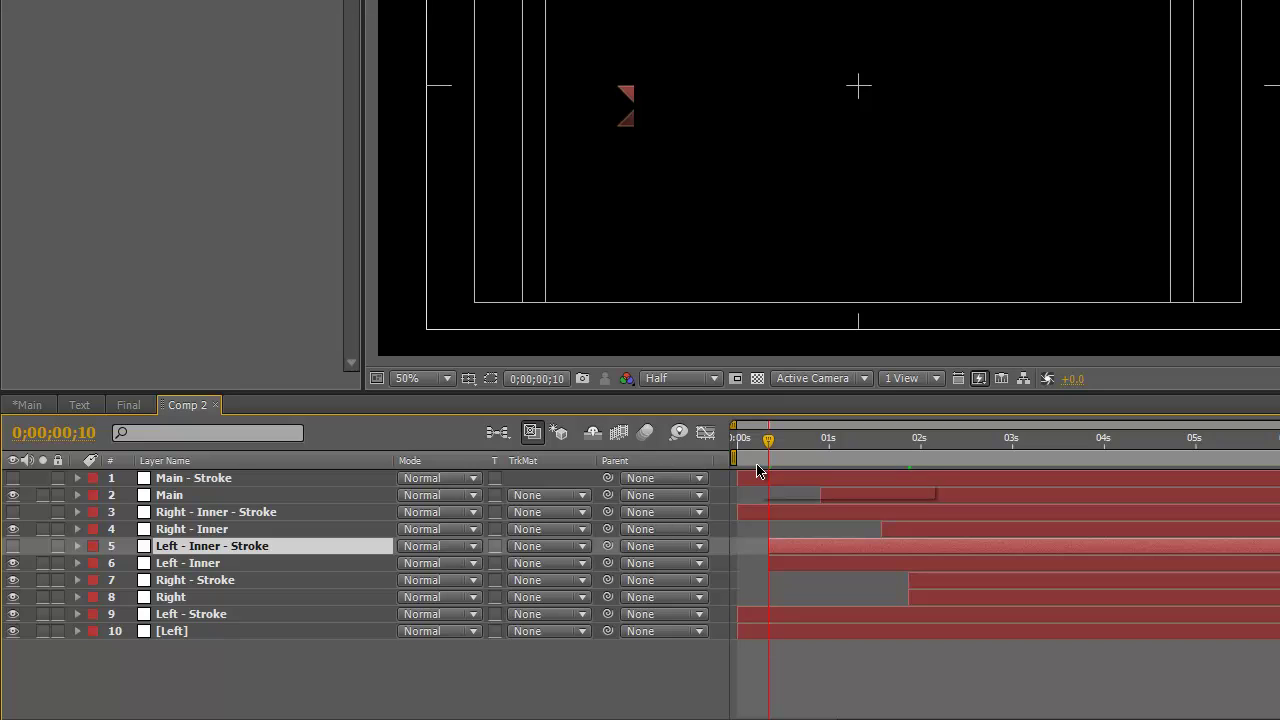
pyautogui.keyDown('ctrl'); pyautogui.click(254, 566); pyautogui.keyUp('ctrl')
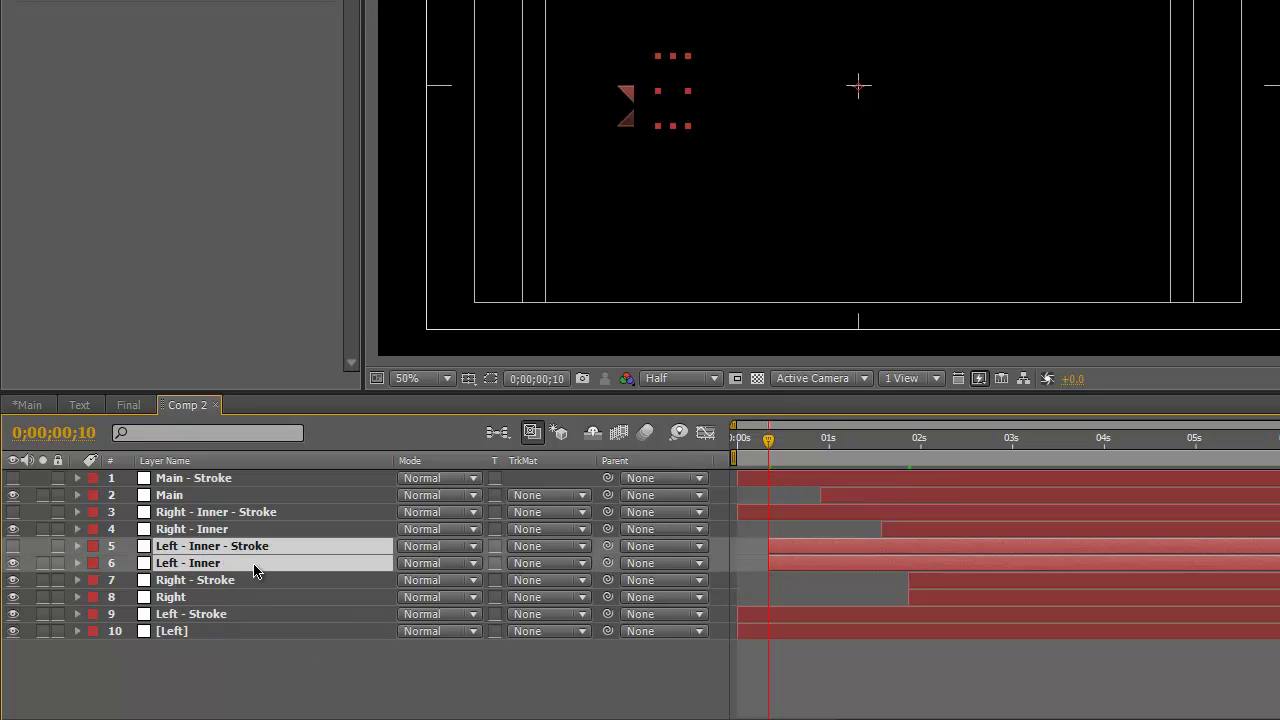
pyautogui.press('u')
pyautogui.press('u')
# Delay the Right - Inner - Stroke layer to start at 0;00;01;17, in line with the Right - Inner layer
pyautogui.click(243, 533)
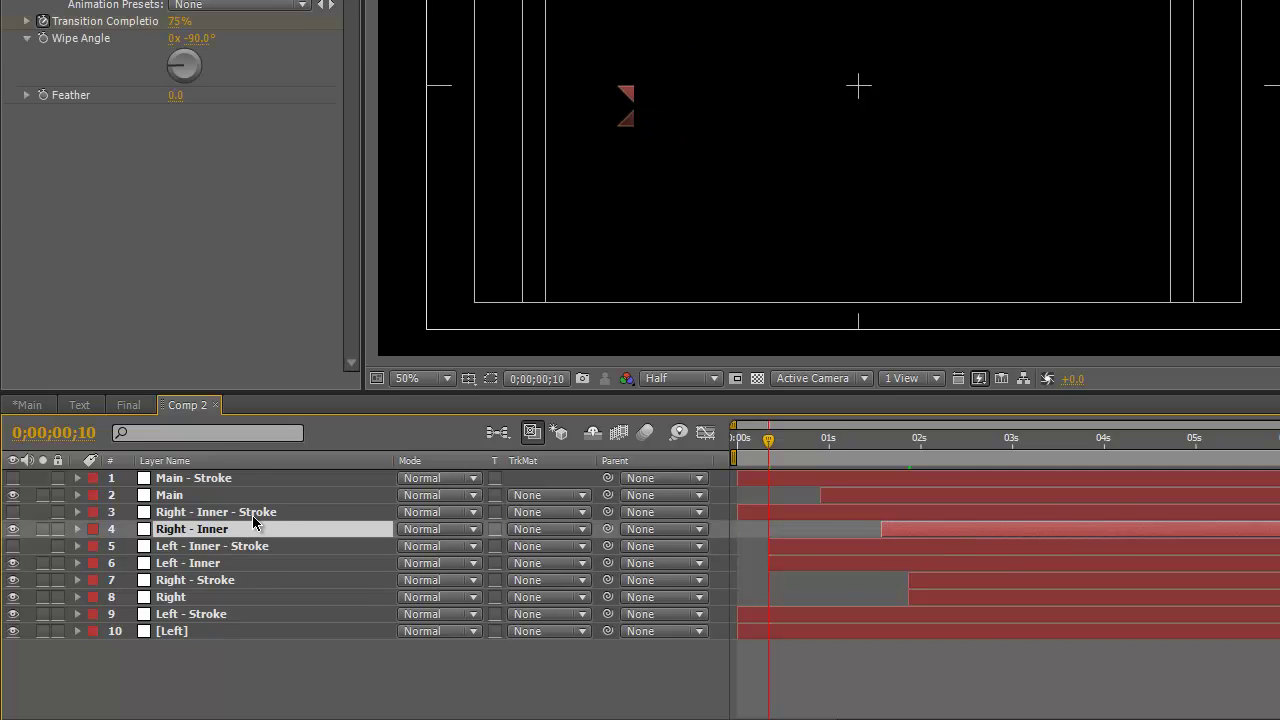
pyautogui.click(252, 513)
pyautogui.hotkey('alt', '[')
pyautogui.moveTo(827, 515); pyautogui.dragTo(940, 517)
# Copy the Right - Inner layer's keyframed Linear Wipe onto the Right - Inner - Stroke layer at 0;00;01;17
pyautogui.click(247, 533)
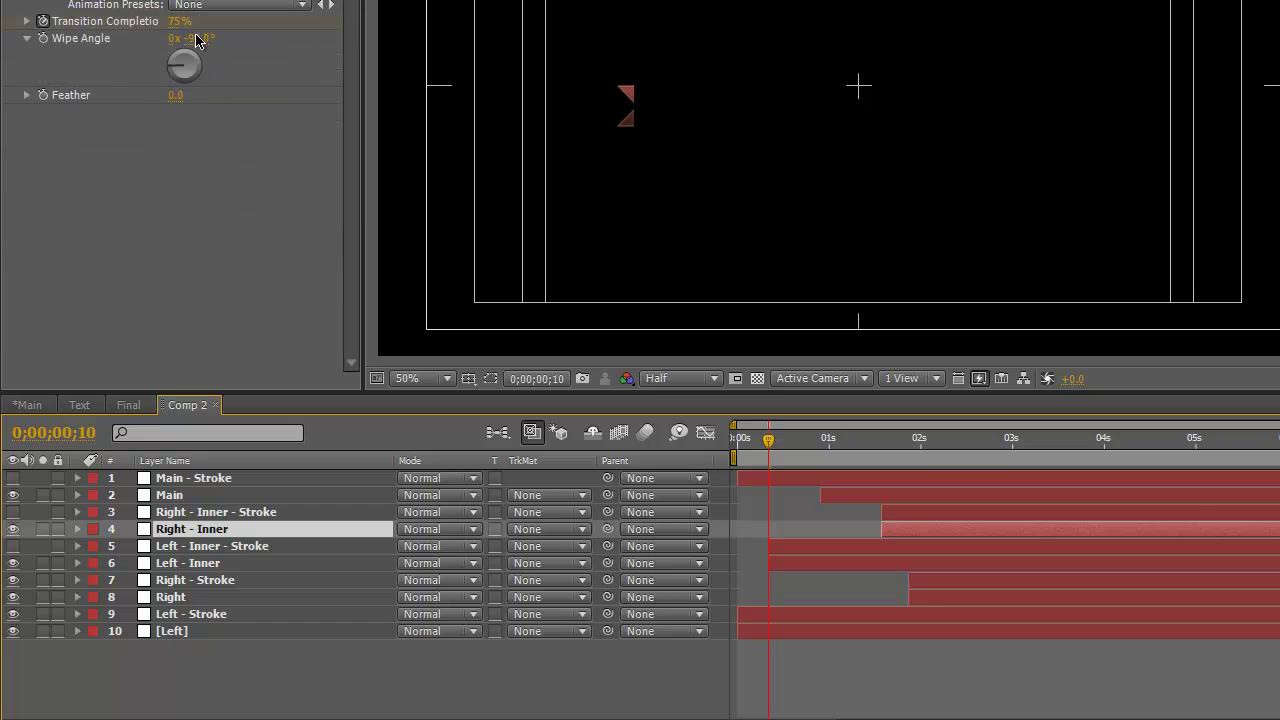
pyautogui.click(135, 158)
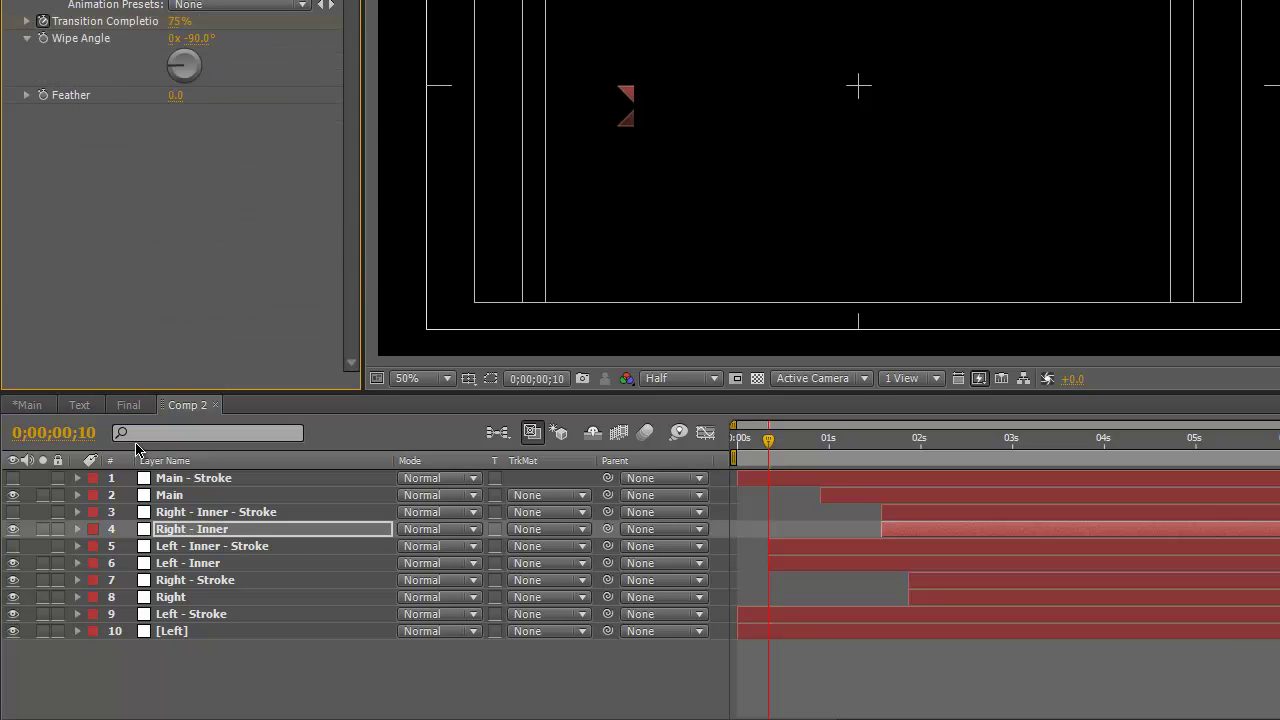
pyautogui.click(249, 514)
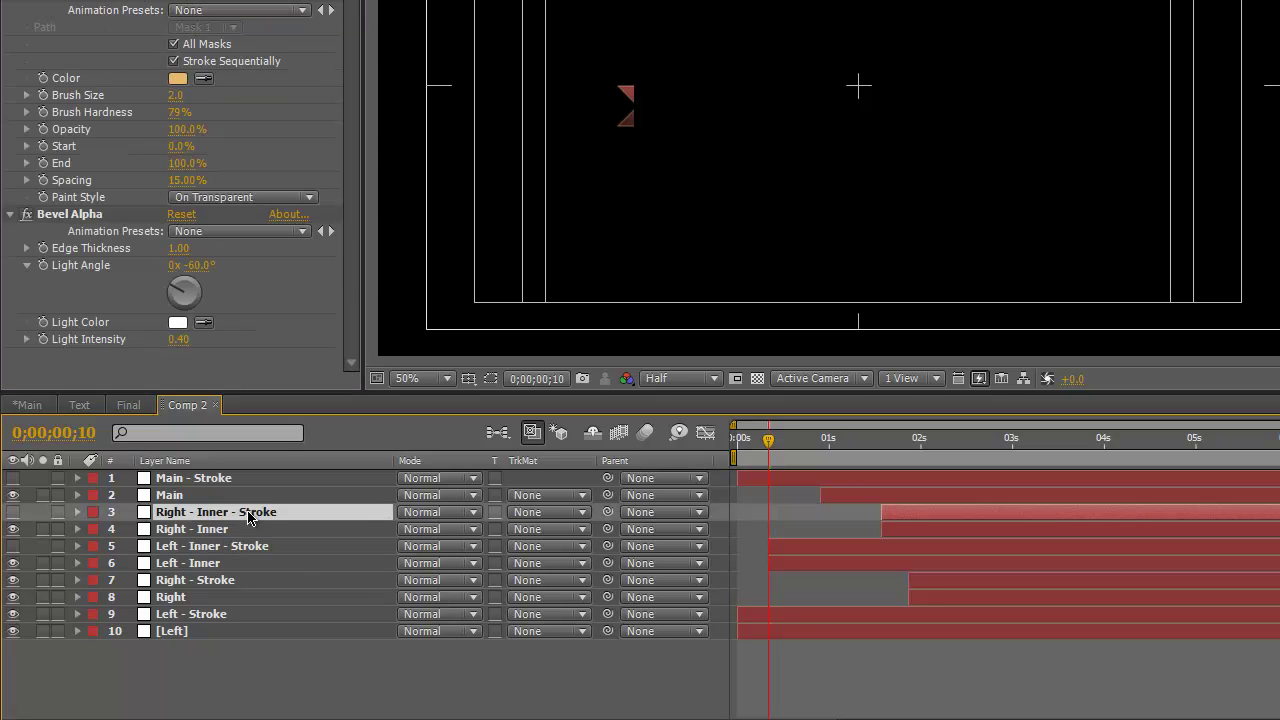
pyautogui.hotkey('ctrl', 'v')
pyautogui.hotkey('ctrl', 'z')
pyautogui.click(881, 438)
pyautogui.hotkey('ctrl', 'v')
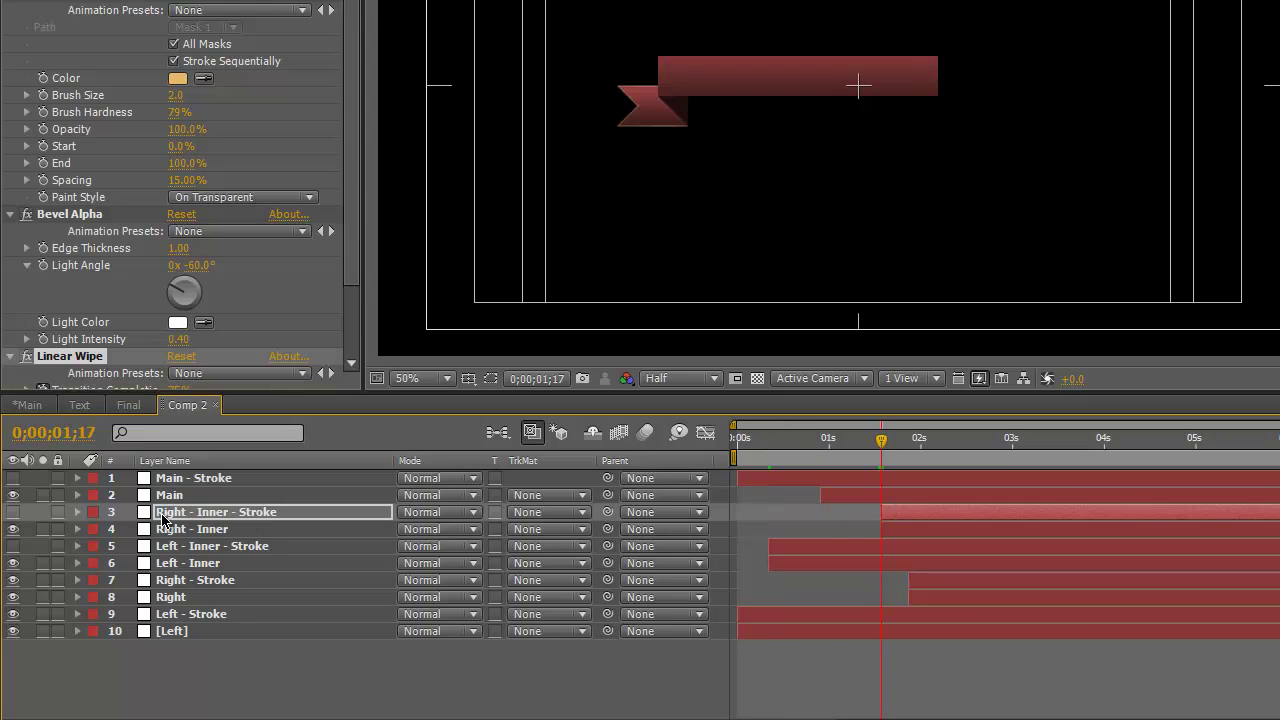
# Compare the Linear Wipe keyframes of the two right inner layers and make both inner stroke layers visible
pyautogui.keyDown('ctrl'); pyautogui.click(181, 526); pyautogui.keyUp('ctrl')
pyautogui.press('u')
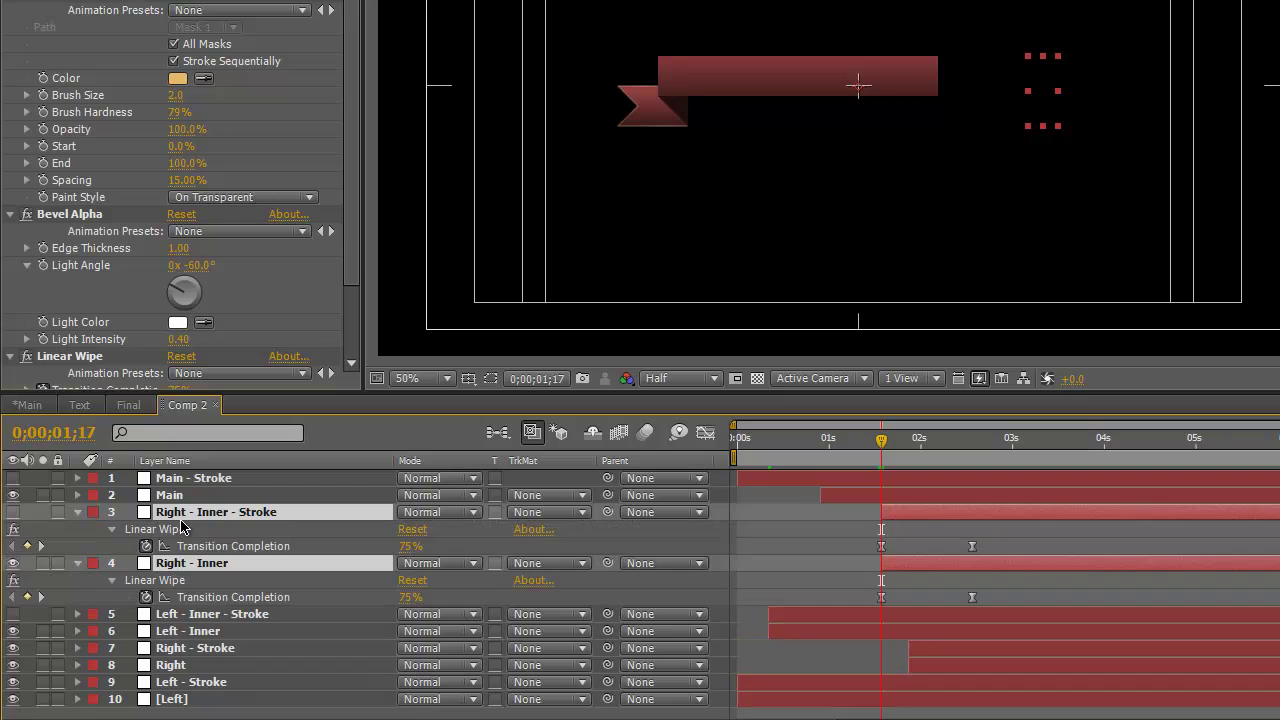
pyautogui.press('u')
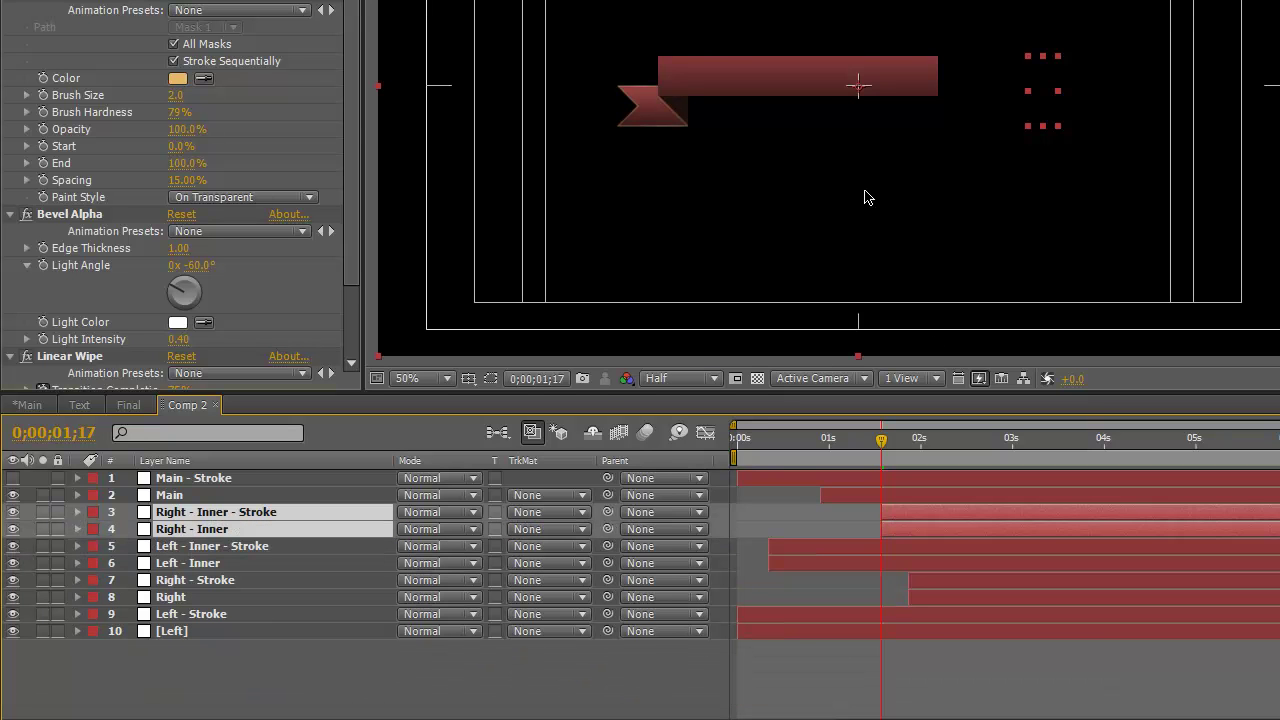
pyautogui.press('.')
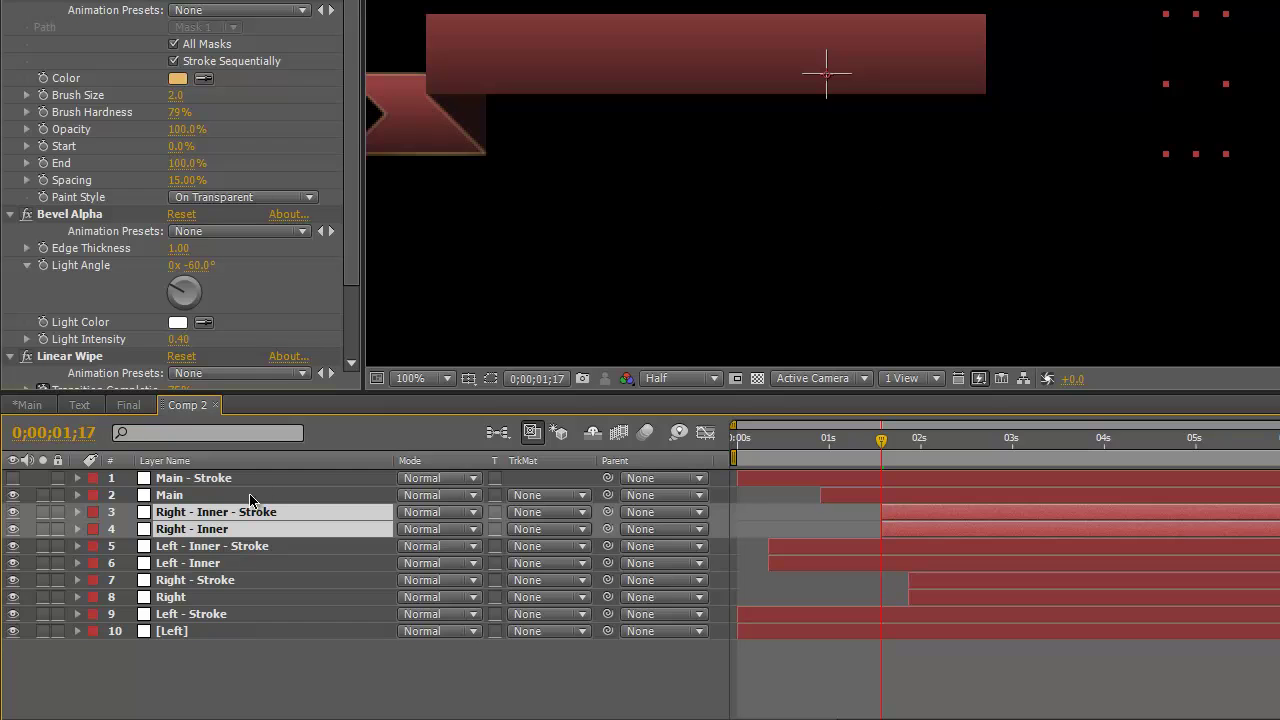
pyautogui.click(295, 682)
# Delay the Main - Stroke layer to start at 0;00;00;27 and copy the Main layer's keyframed Linear Wipe onto it there
pyautogui.click(200, 498)
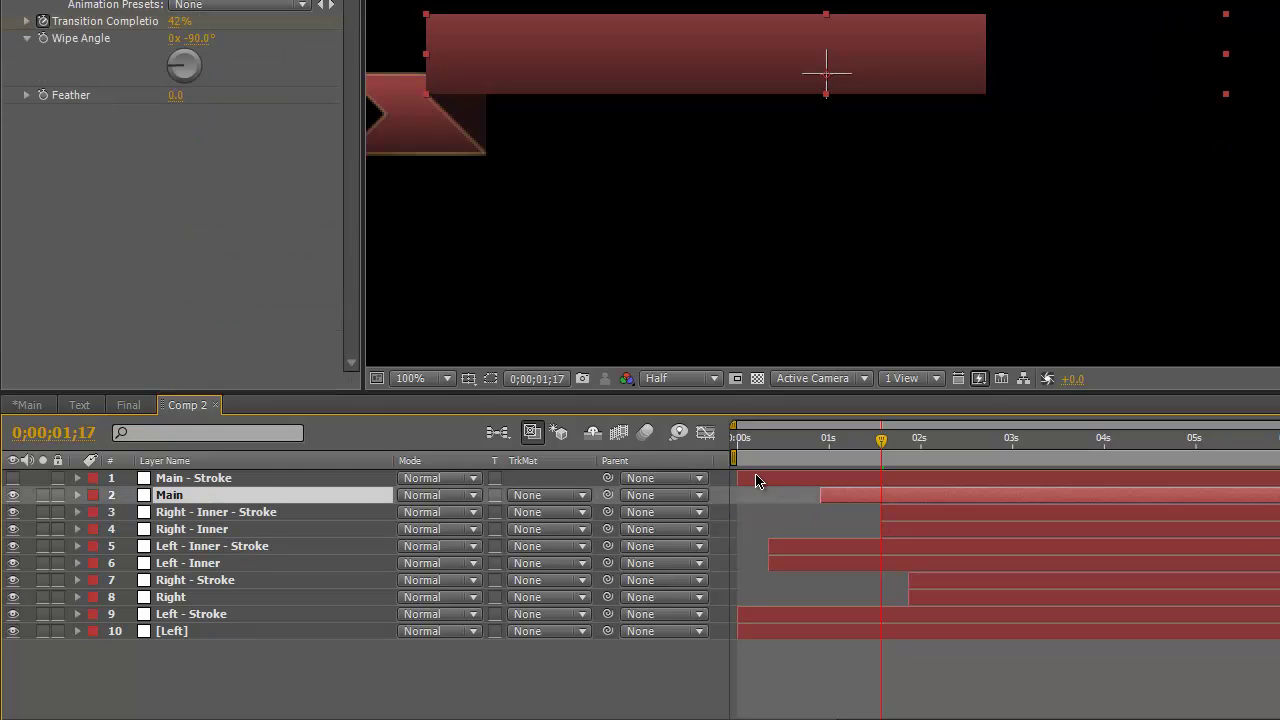
pyautogui.moveTo(738, 479); pyautogui.dragTo(772, 483)
pyautogui.moveTo(814, 487); pyautogui.dragTo(819, 487)
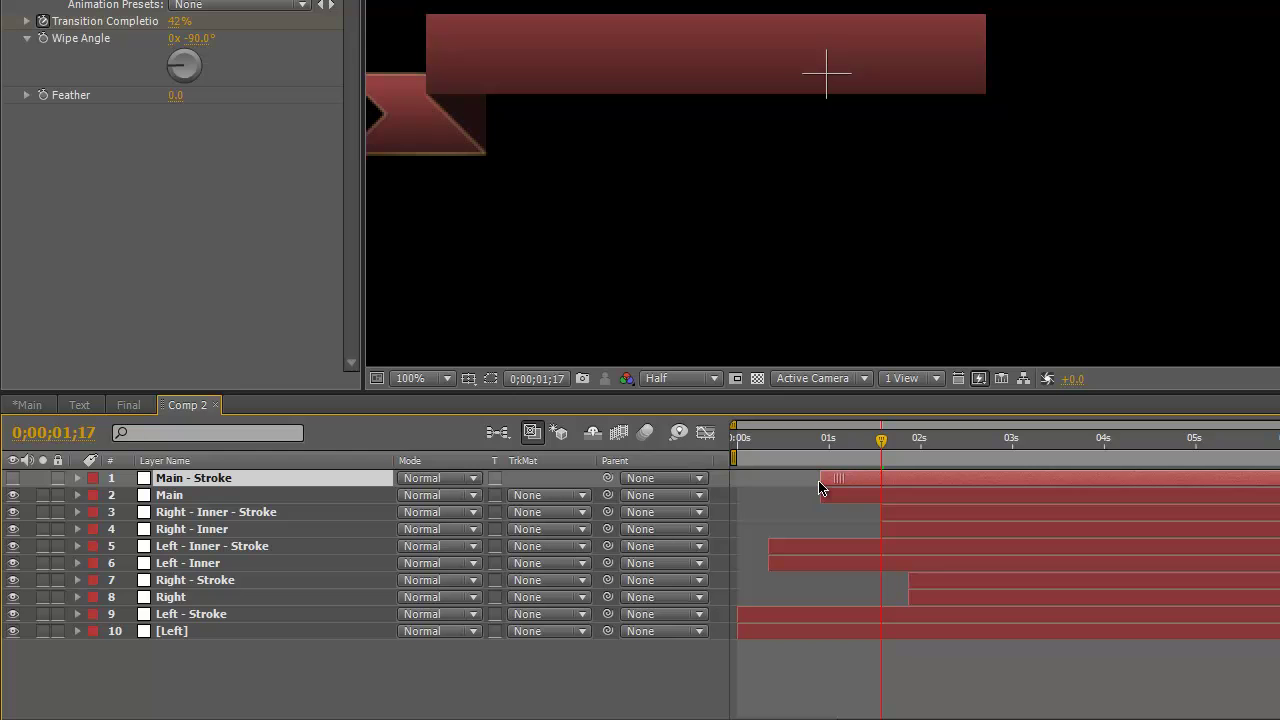
pyautogui.click(306, 495)
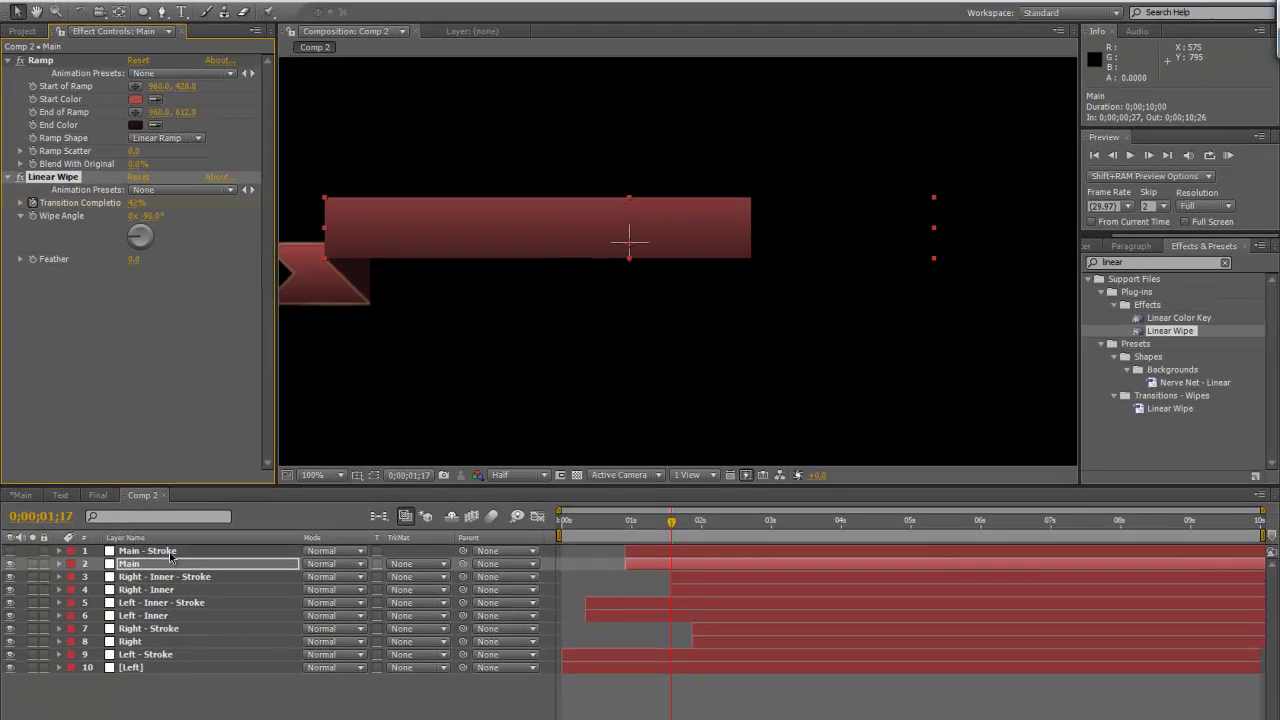
pyautogui.click(224, 482)
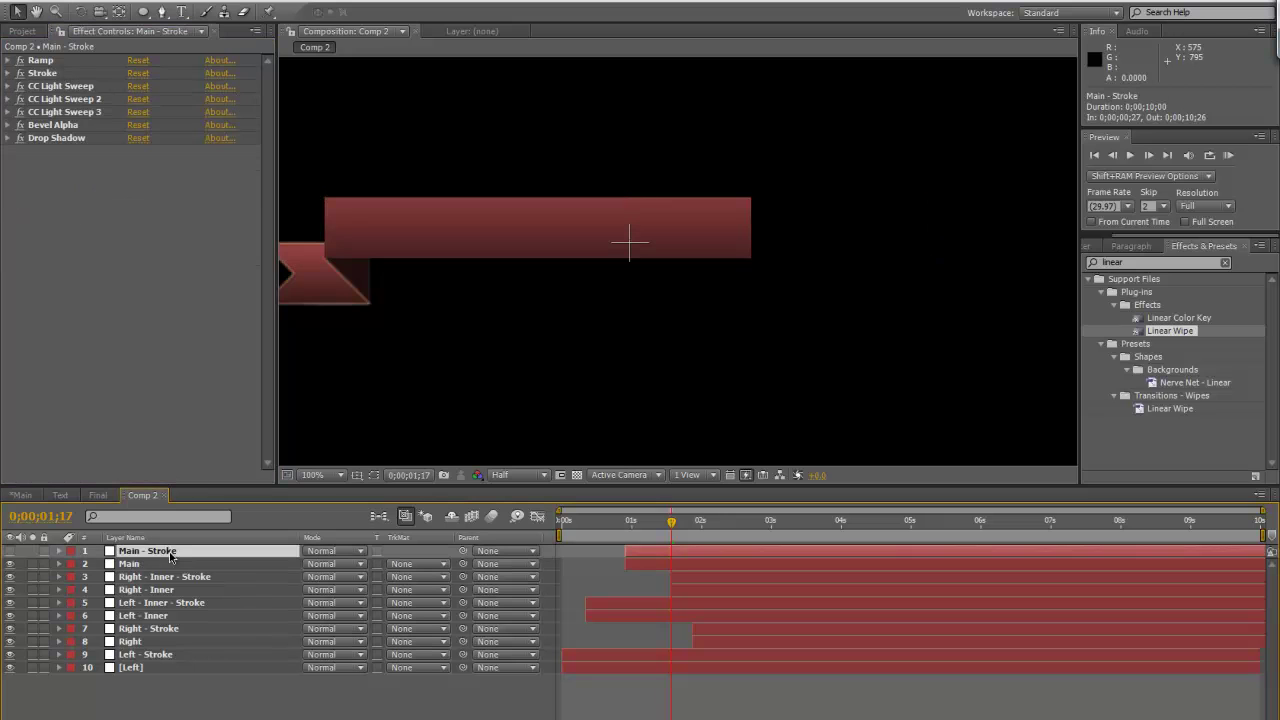
pyautogui.click(627, 522)
pyautogui.hotkey('ctrl', 'alt', 'shift', 'e')
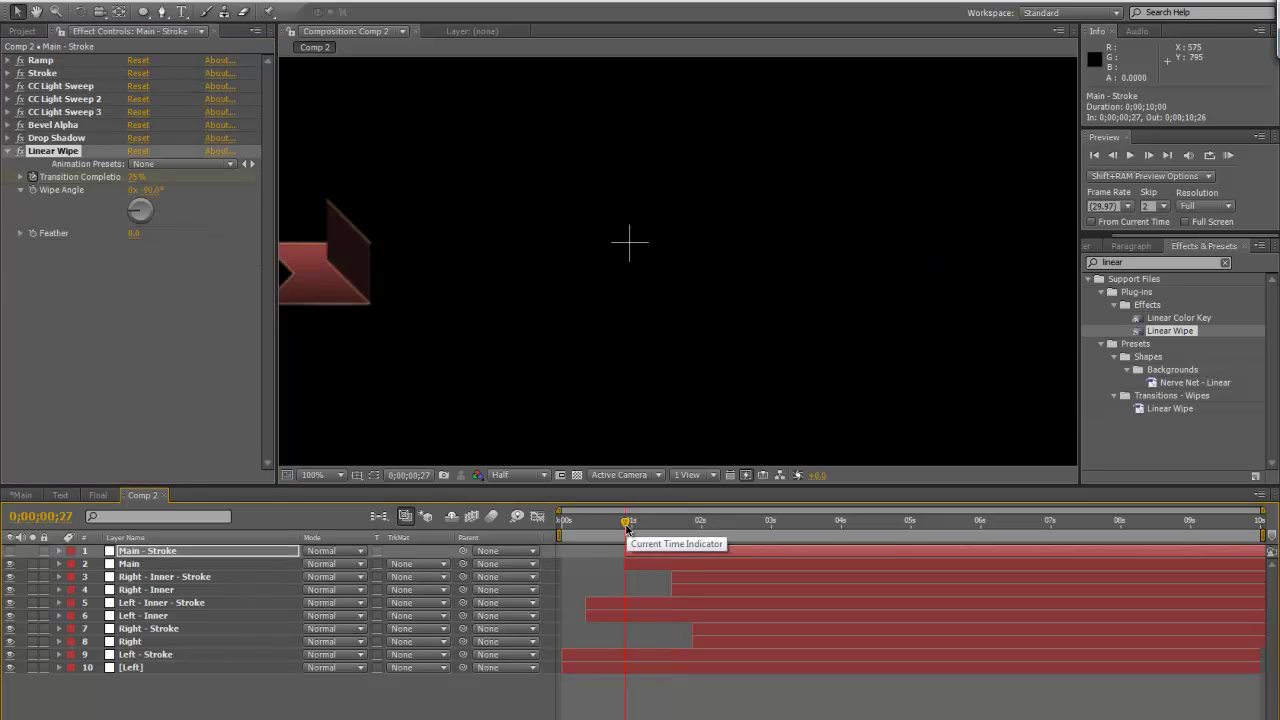
# Make the Main - Stroke layer visible and inspect the whole banner at Full preview resolution at 0;00;02;26
pyautogui.moveTo(622, 519); pyautogui.dragTo(810, 535)
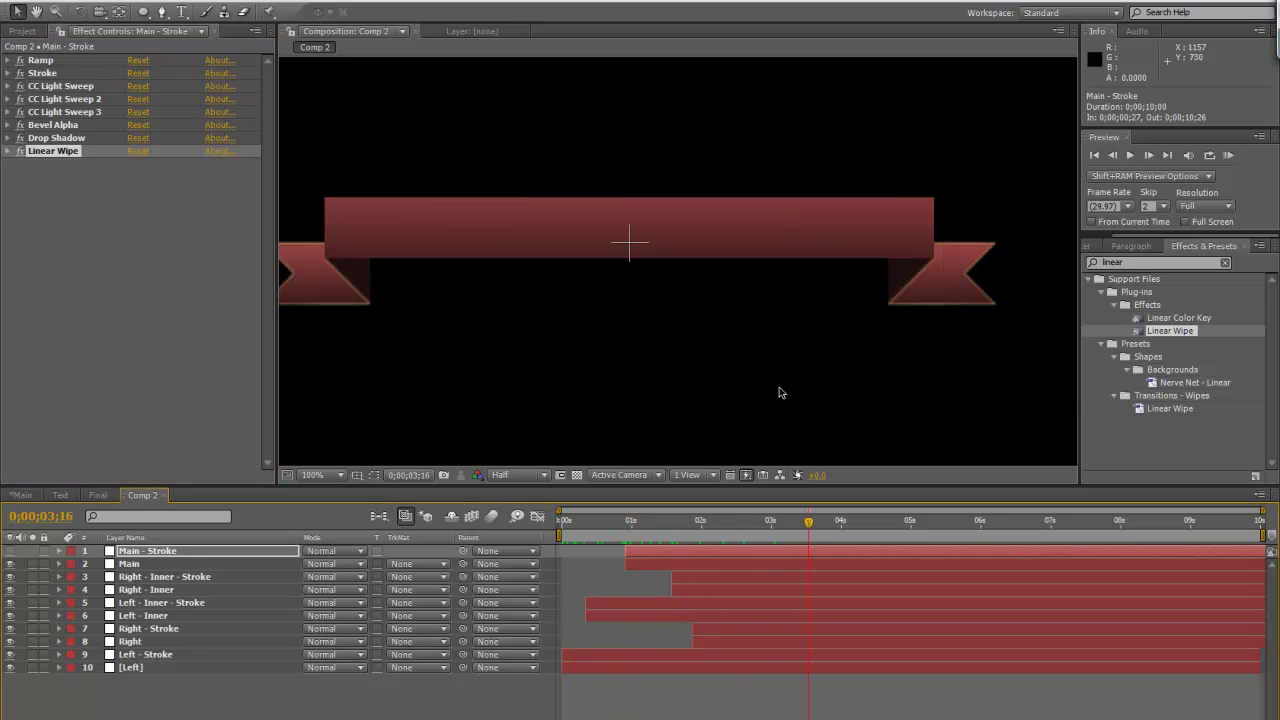
pyautogui.click(10, 551)
pyautogui.moveTo(781, 537)
pyautogui.mouseDown()
pyautogui.moveTo(653, 537)
pyautogui.moveTo(763, 540)
pyautogui.mouseUp()
pyautogui.click(506, 476)
pyautogui.click(520, 510)
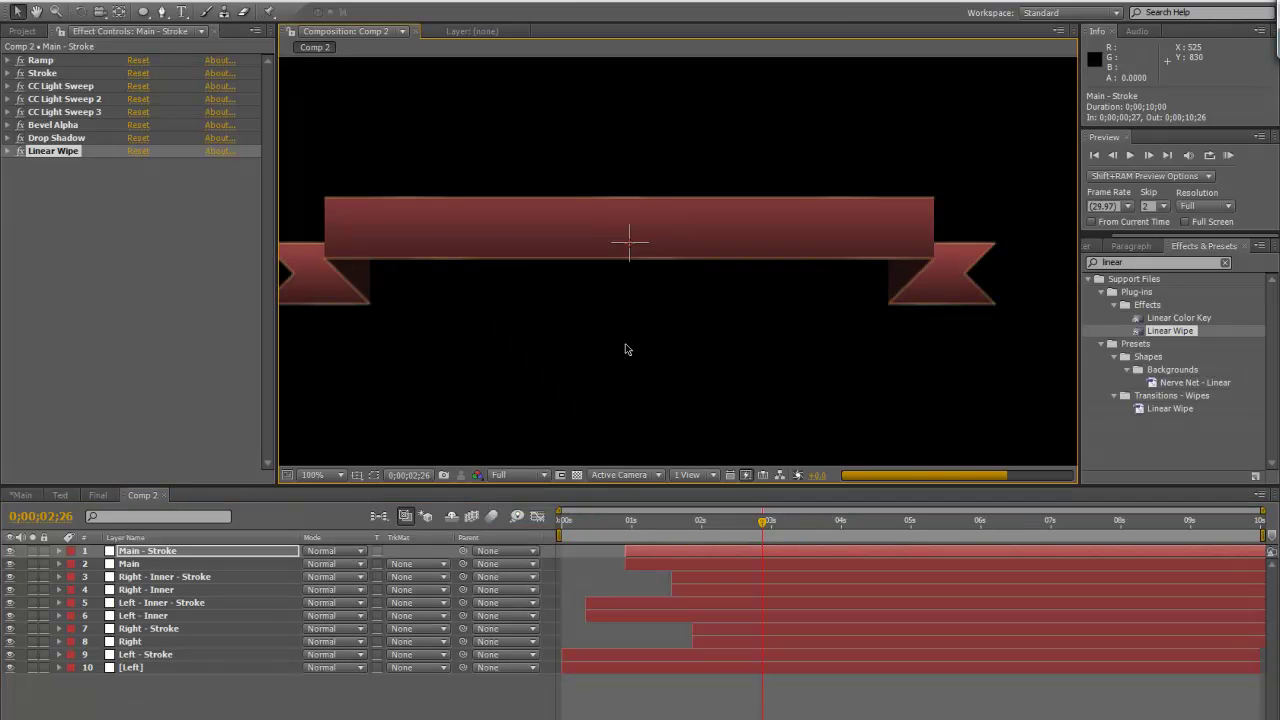
pyautogui.scroll(-2, 625, 349)
pyautogui.moveTo(606, 309); pyautogui.dragTo(620, 277)
pyautogui.scroll(2, 609, 337)
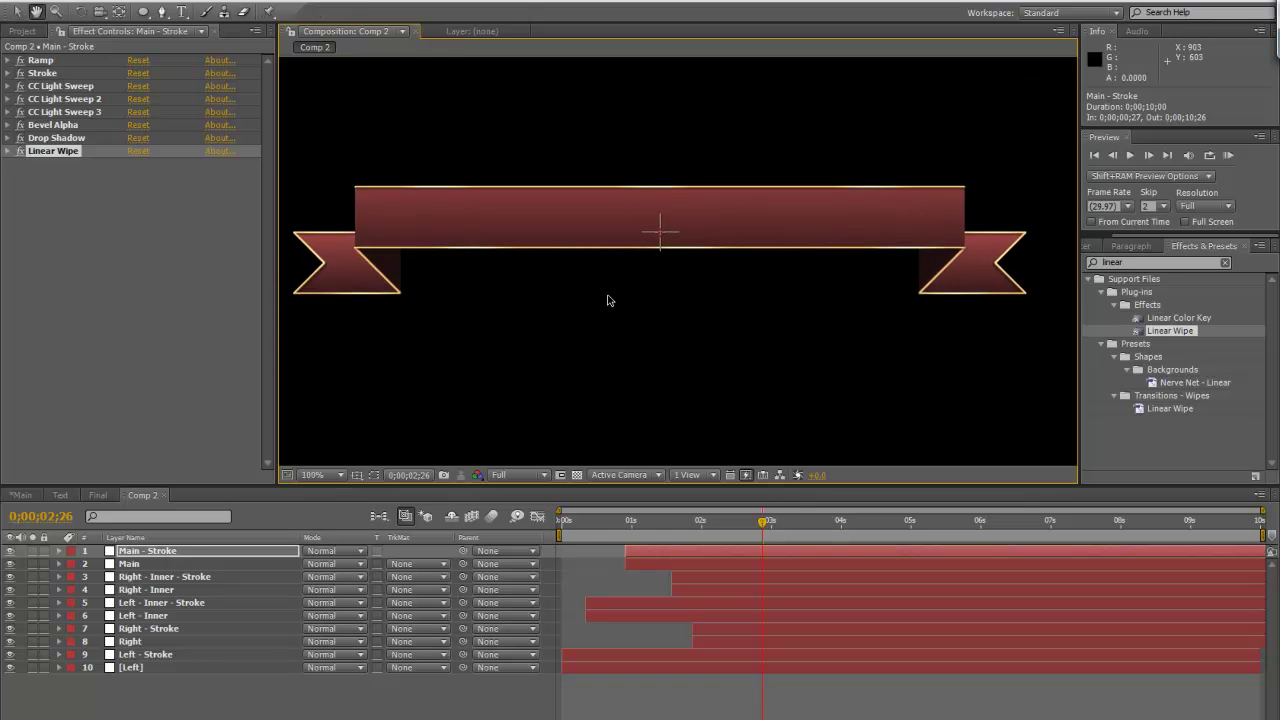
# Create a new composition named Comp 3 with the HDTV 1080 29.97 preset and a 10-second duration
pyautogui.click(80, 3)
pyautogui.click(85, 12)
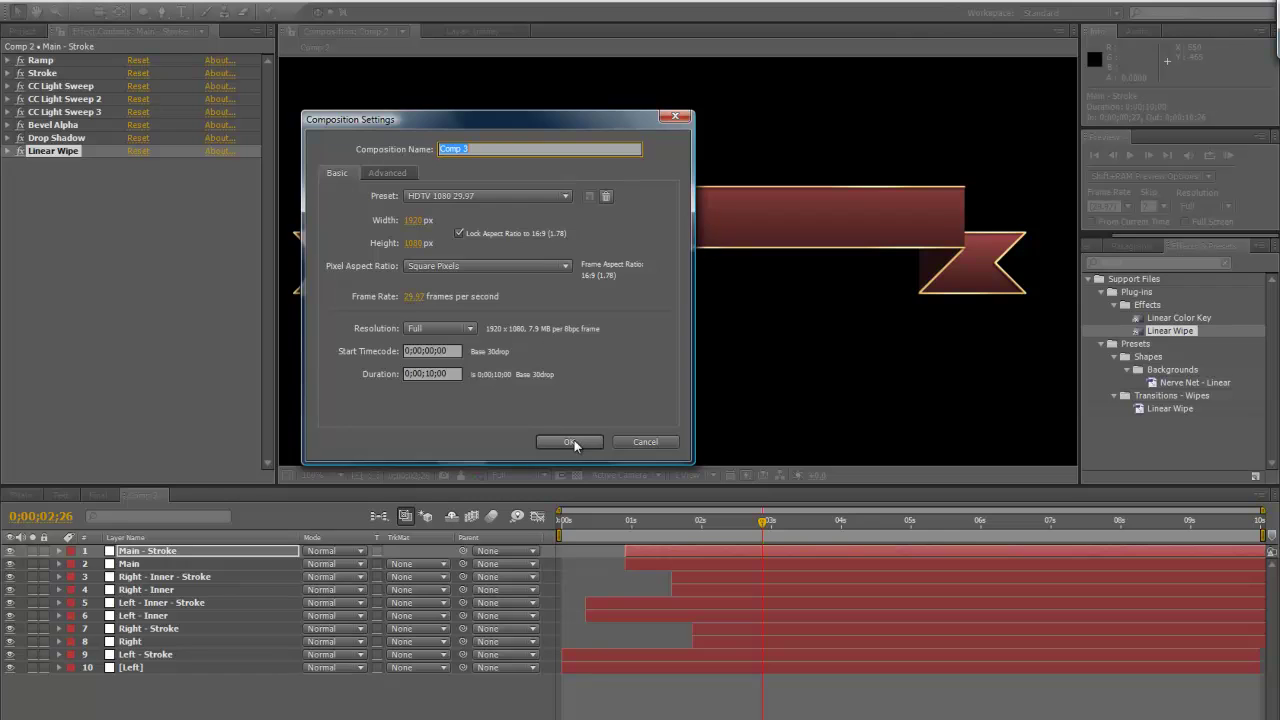
pyautogui.click(570, 443)
# Add a gold text layer reading TEXT and move it near the frame's centre, at about 960, 538
pyautogui.click(181, 12)
pyautogui.click(569, 252)
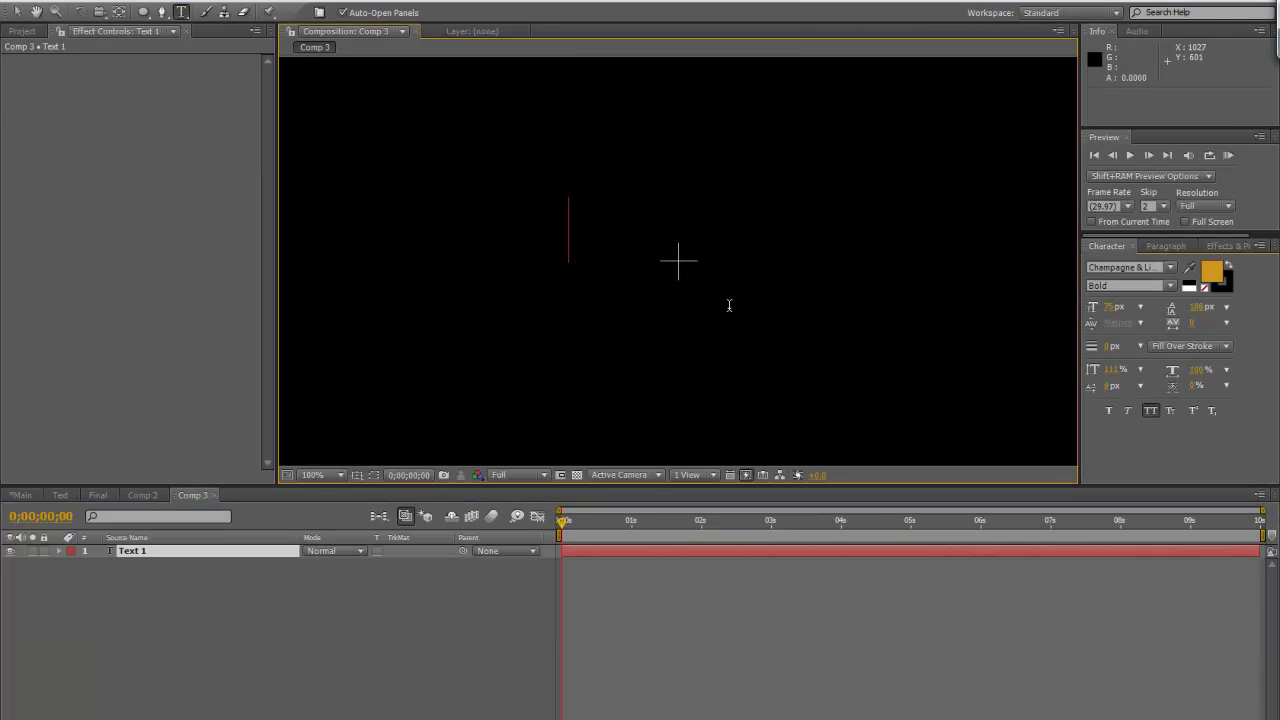
pyautogui.write('TEXT')
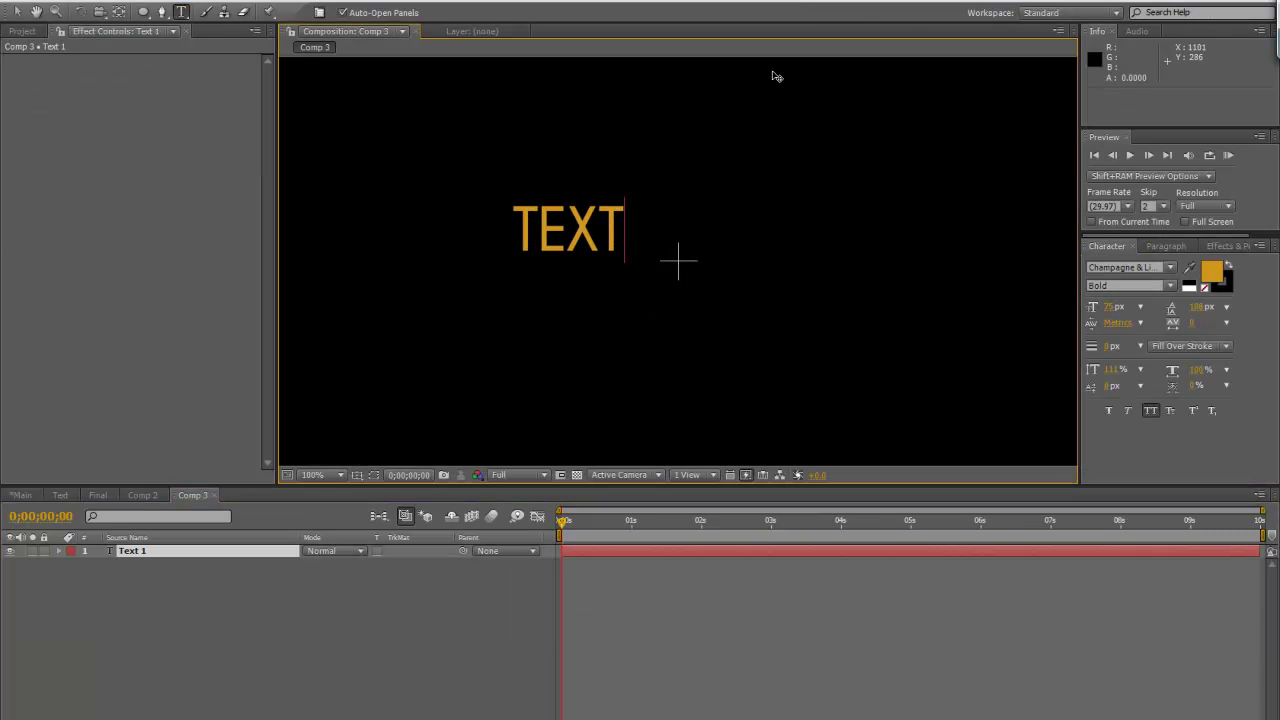
pyautogui.click(18, 12)
pyautogui.moveTo(606, 237); pyautogui.dragTo(717, 246)
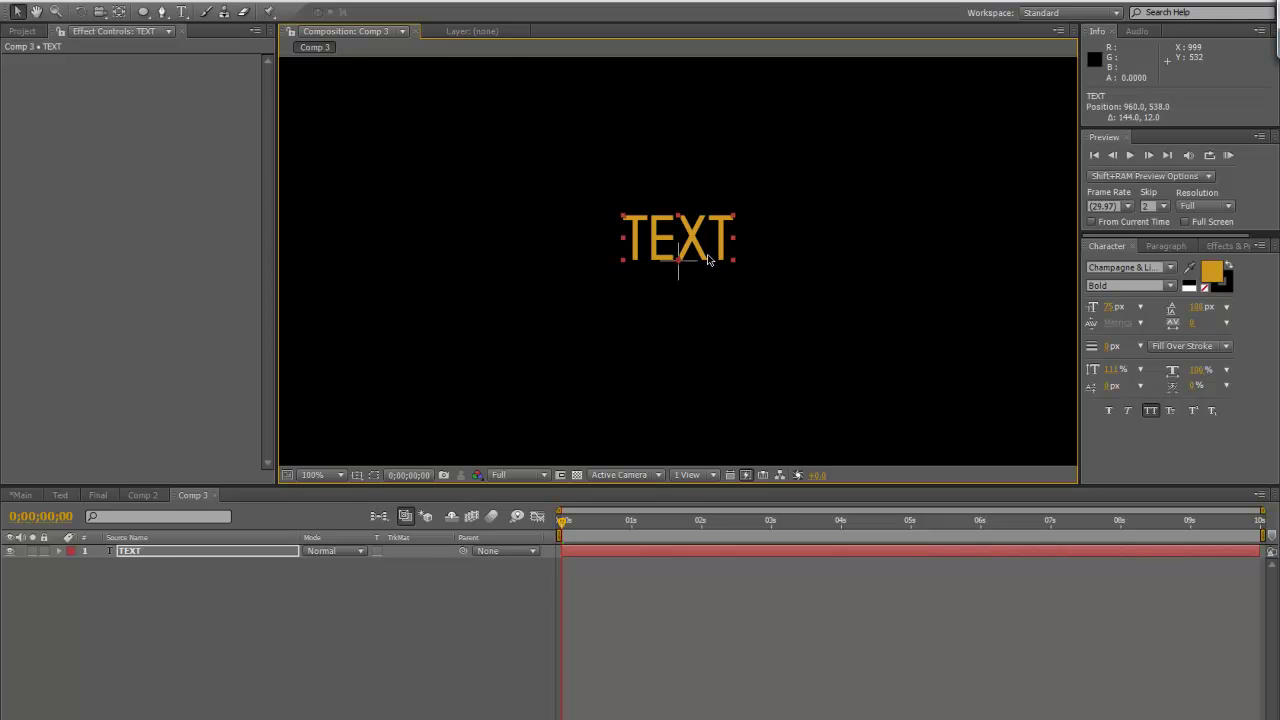
# Rename the ribbon composition Comp 2 as Main Comp
pyautogui.click(142, 495)
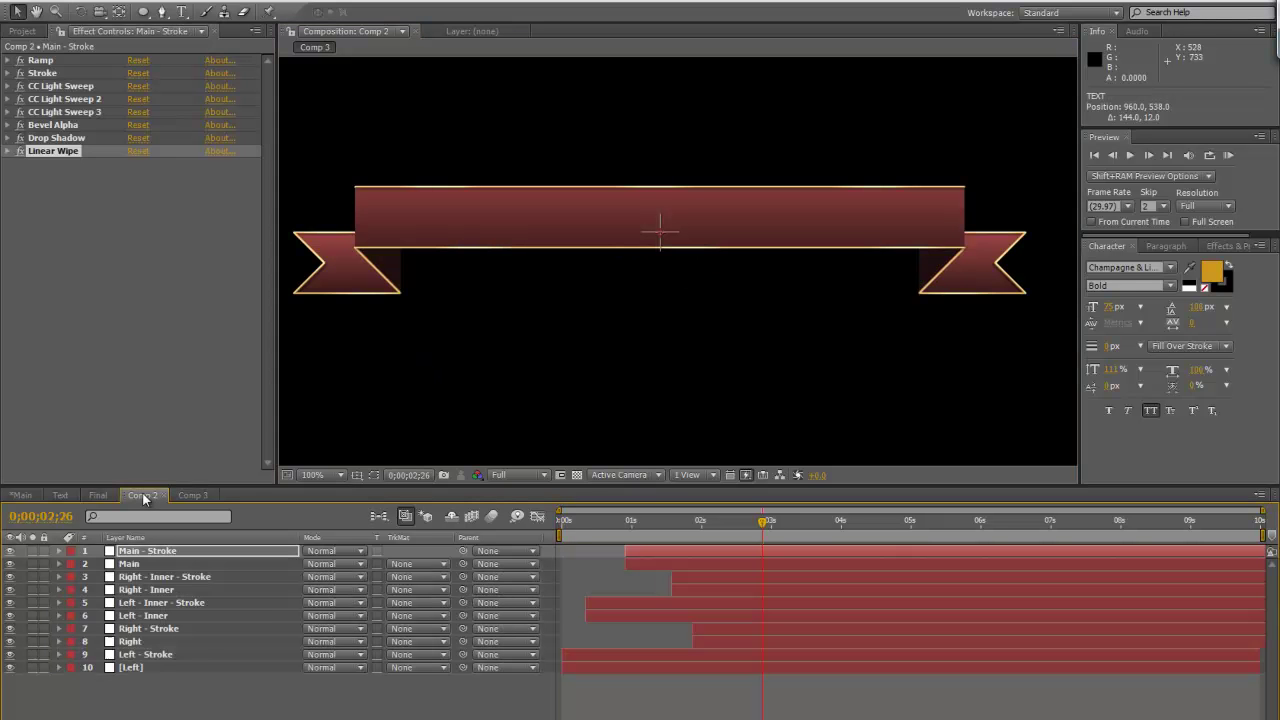
pyautogui.click(13, 32)
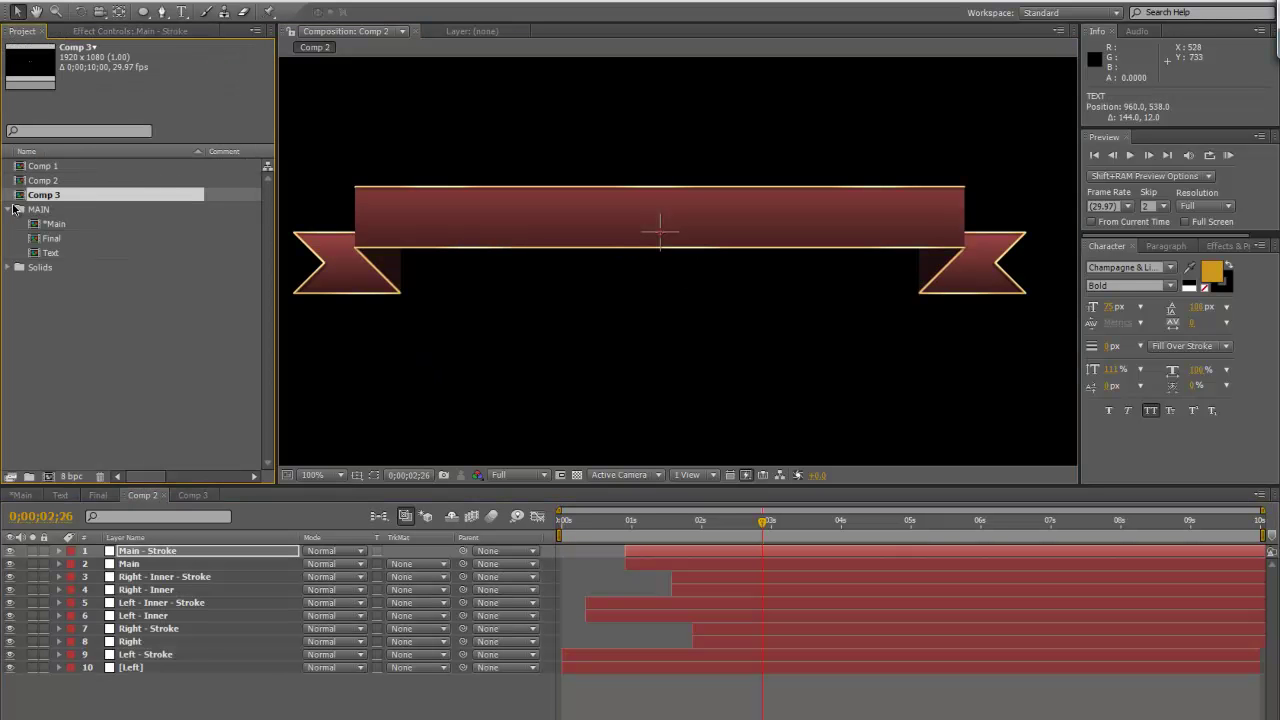
pyautogui.click(10, 209)
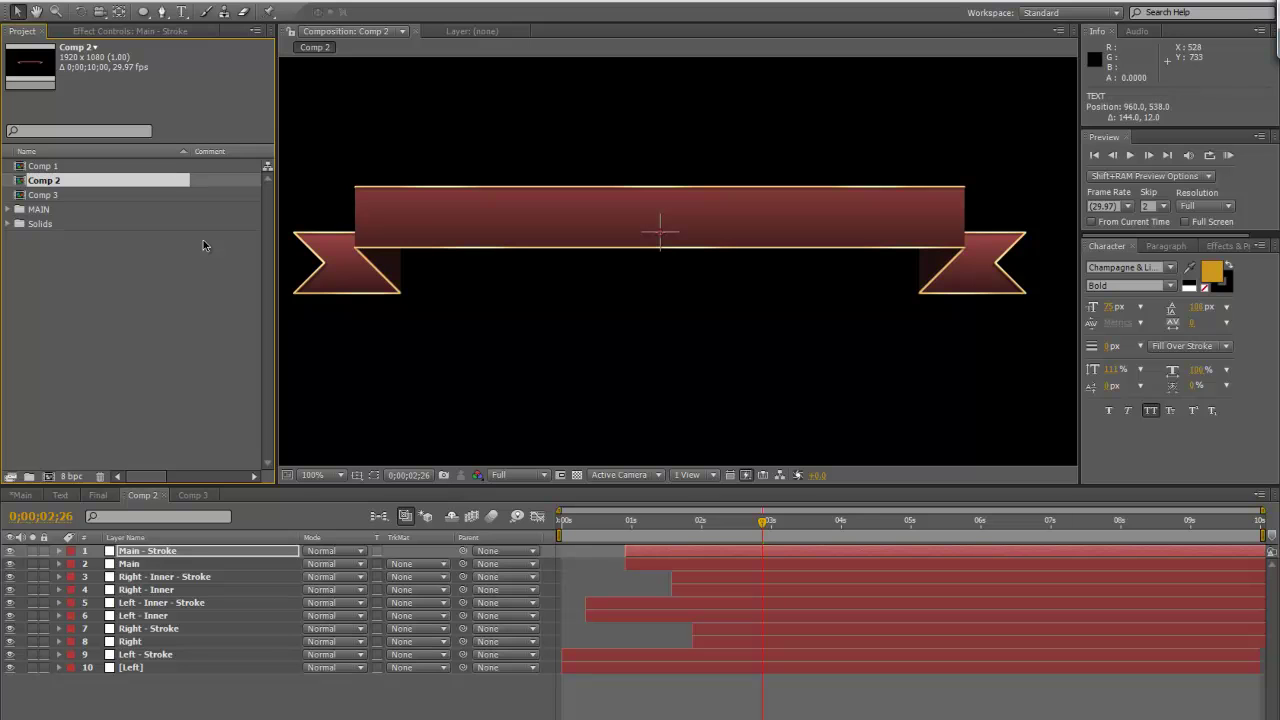
pyautogui.press('Return')
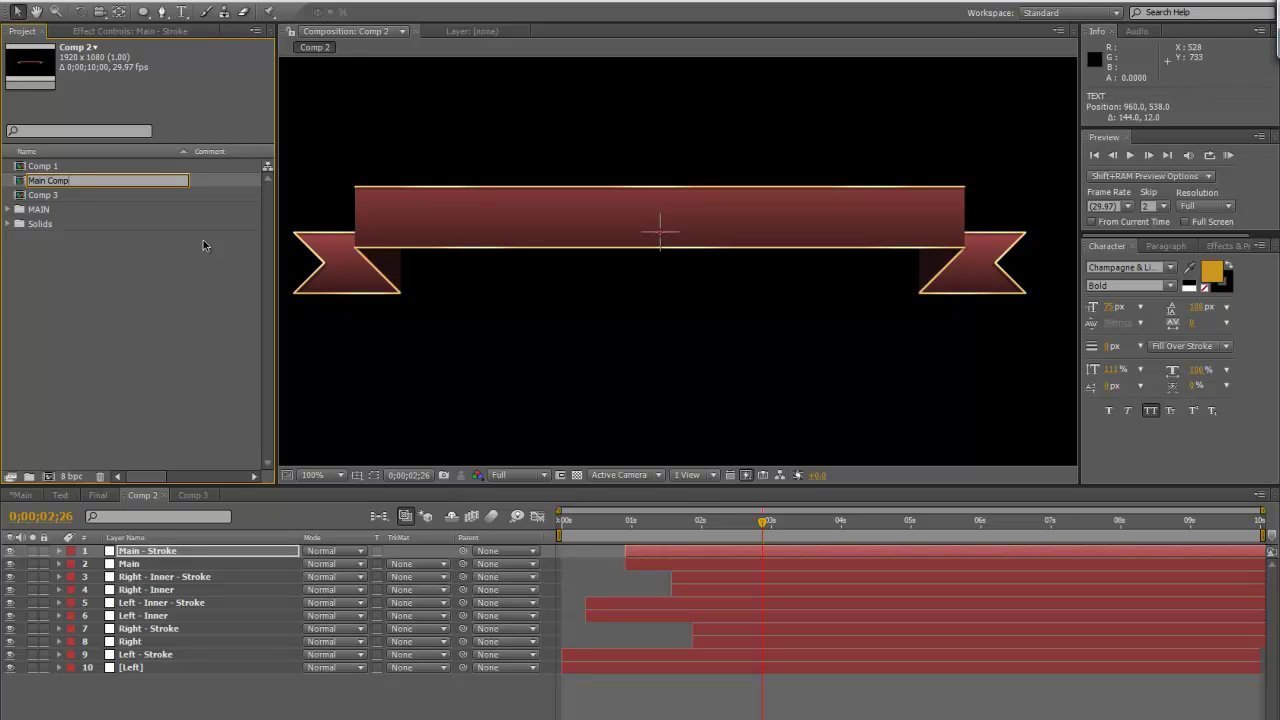
pyautogui.press('Return')
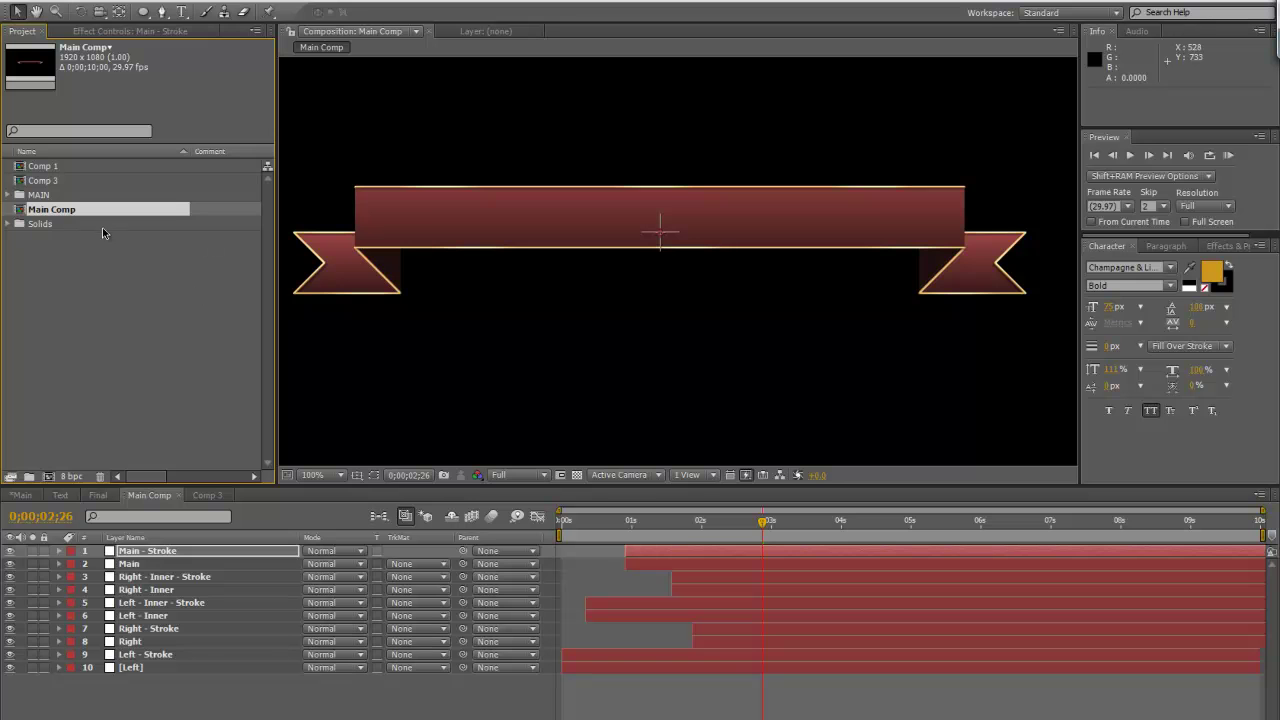
# Return to Main Comp and rename Comp 3 as Text in the project
pyautogui.click(207, 495)
pyautogui.click(160, 496)
pyautogui.click(60, 181)
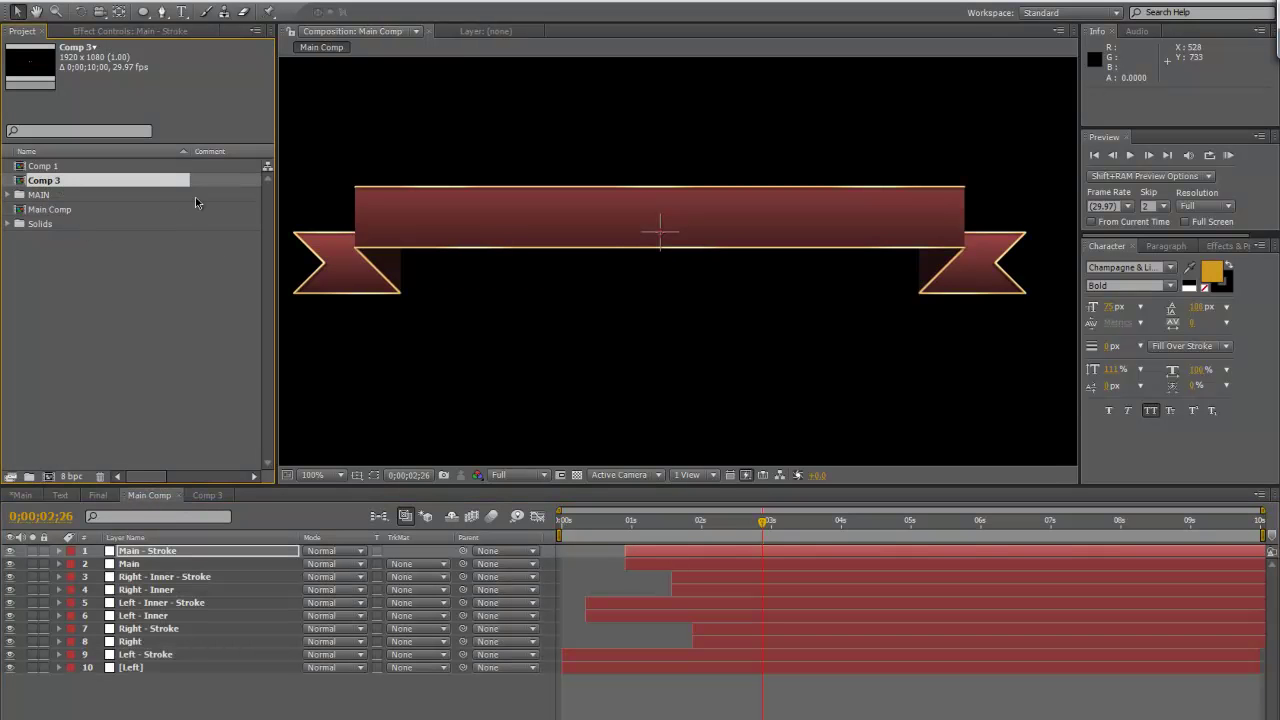
pyautogui.write('Text')
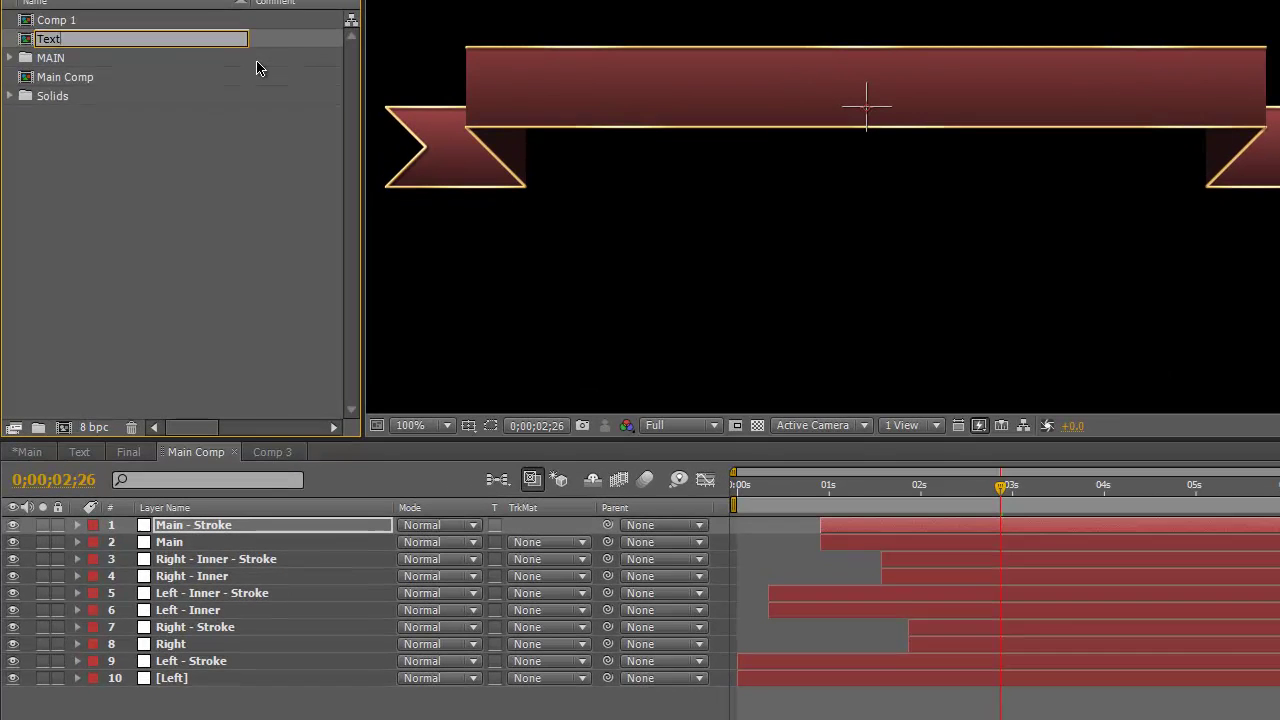
pyautogui.press('Return')
# Add the Text composition as the top layer of Main Comp and position it centred on the main ribbon
pyautogui.moveTo(201, 493); pyautogui.dragTo(172, 530)
pyautogui.moveTo(881, 95); pyautogui.dragTo(883, 106)
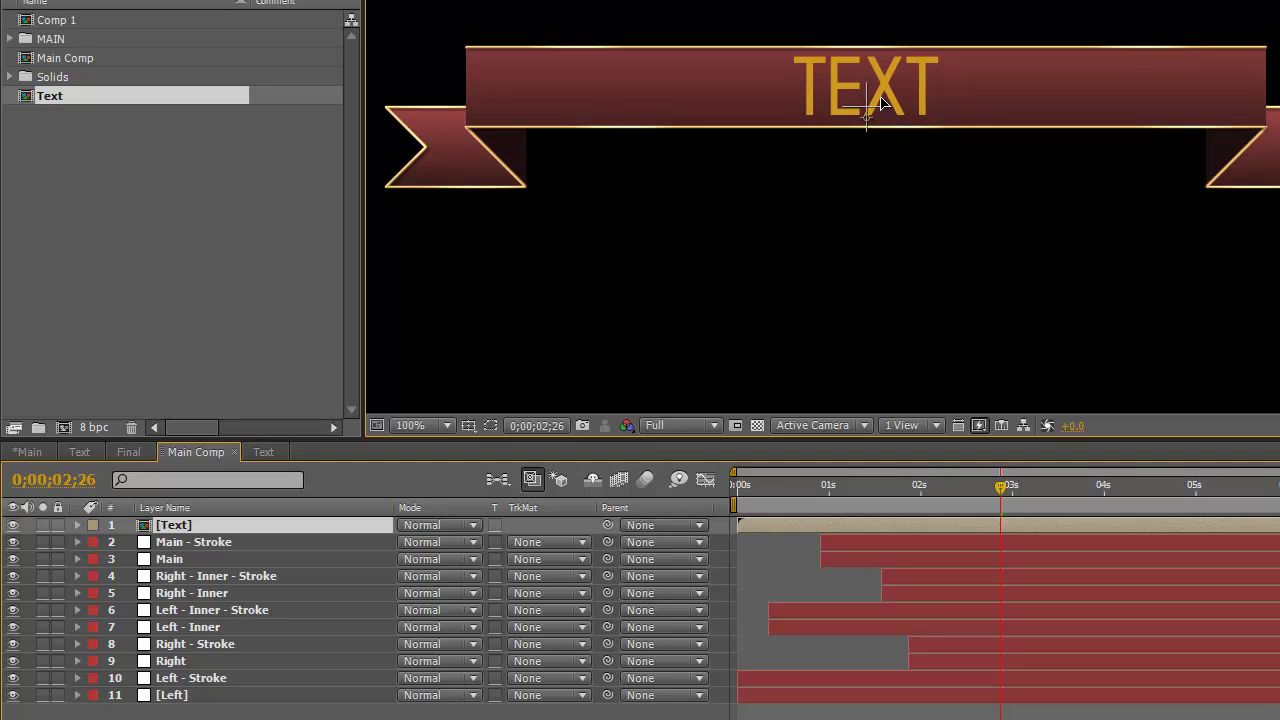
# Copy the Linear Wipe effect from the Main layer and paste it onto the Text layer at 0;00;00;27
pyautogui.press('Return')
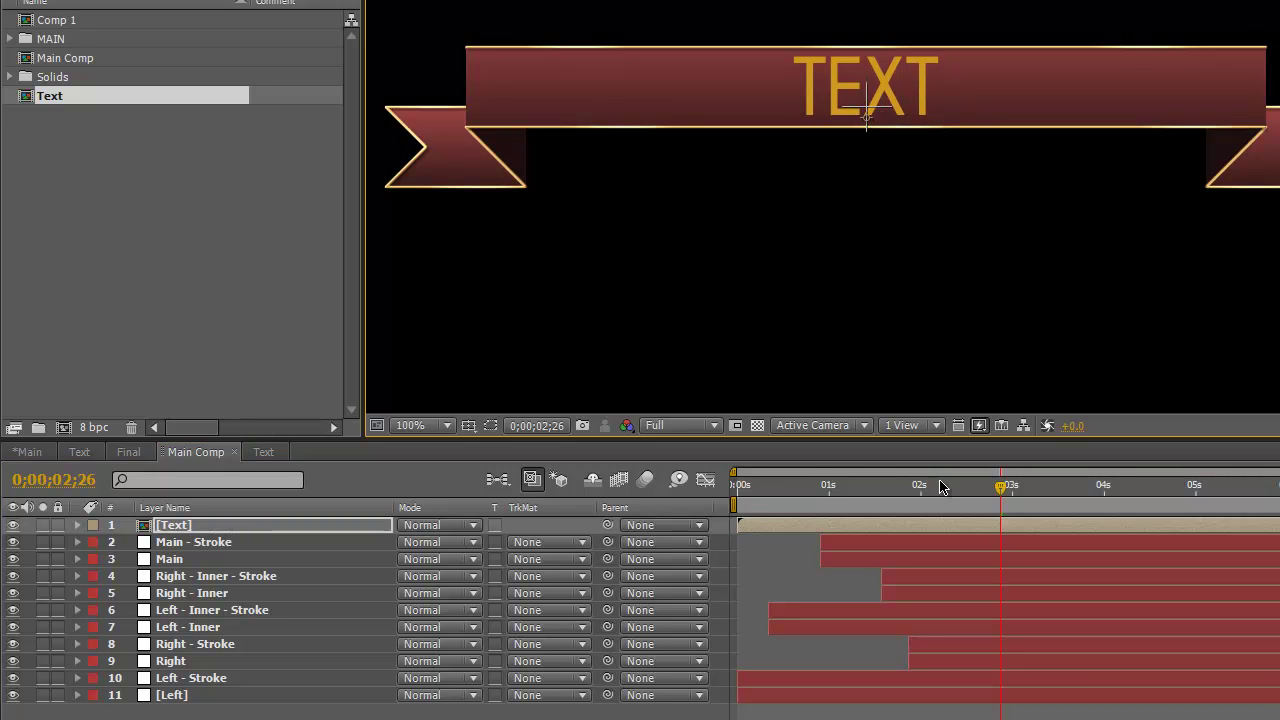
pyautogui.click(817, 488)
pyautogui.moveTo(817, 489); pyautogui.dragTo(821, 489)
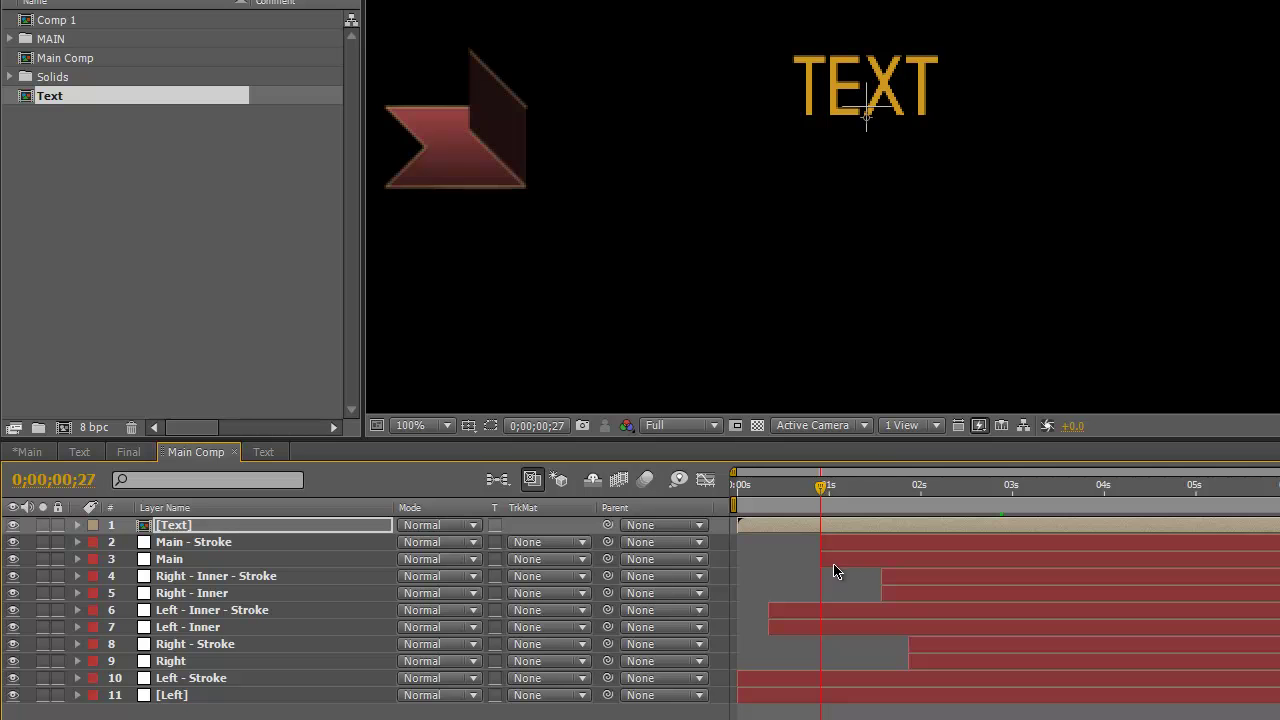
pyautogui.click(218, 560)
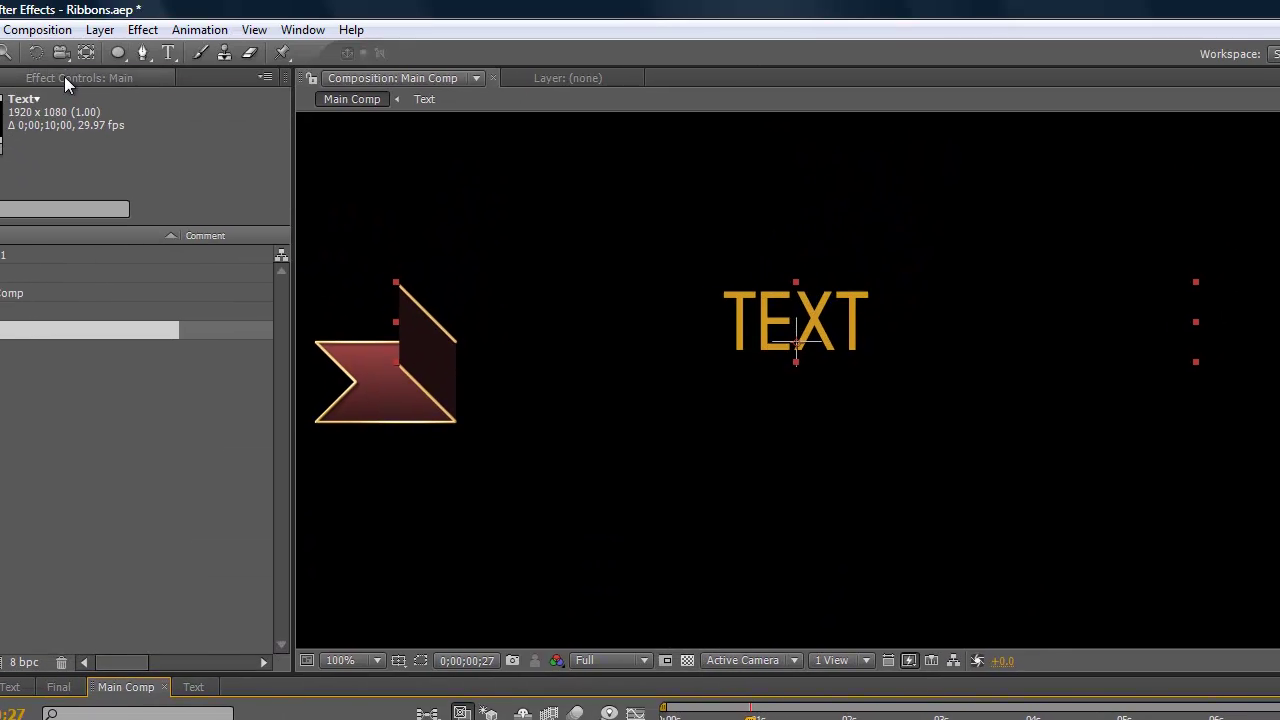
pyautogui.click(64, 76)
pyautogui.click(16, 272)
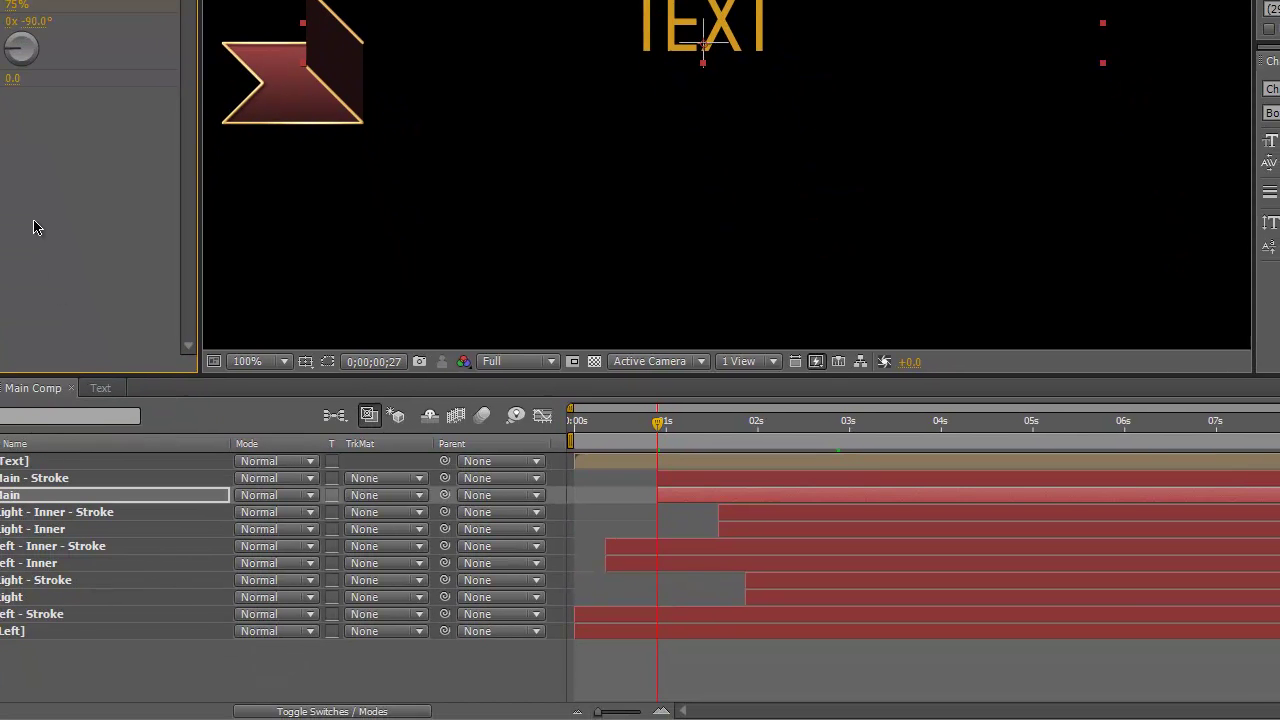
pyautogui.click(55, 443)
pyautogui.click(55, 461)
# Shift the Text layer to start at 0;00;00;27 and preview its wipe together with the main ribbon
pyautogui.moveTo(620, 462); pyautogui.dragTo(674, 471)
pyautogui.moveTo(589, 434); pyautogui.dragTo(950, 463)
pyautogui.scroll(-2, 620, 160)
pyautogui.scroll(2, 620, 160)
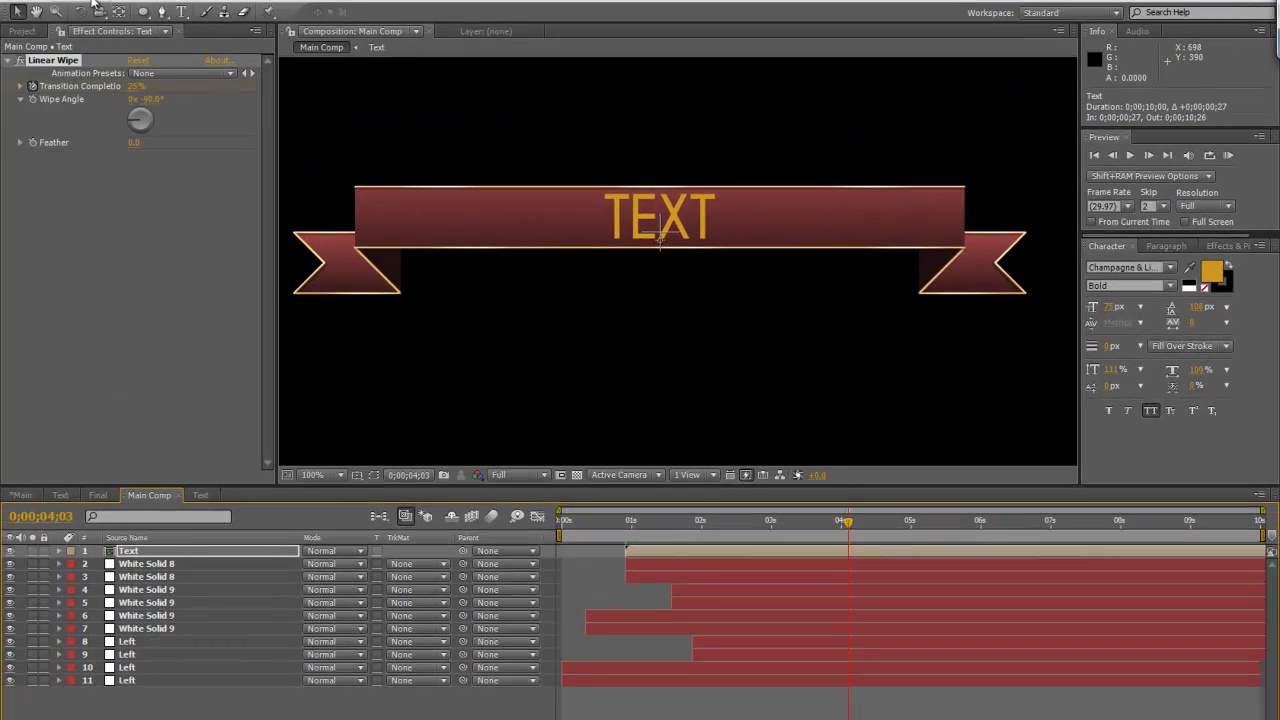
# Create a new HDTV 1080 29.97 composition lasting 10 seconds and add Main Comp as its layer
pyautogui.click(93, 4)
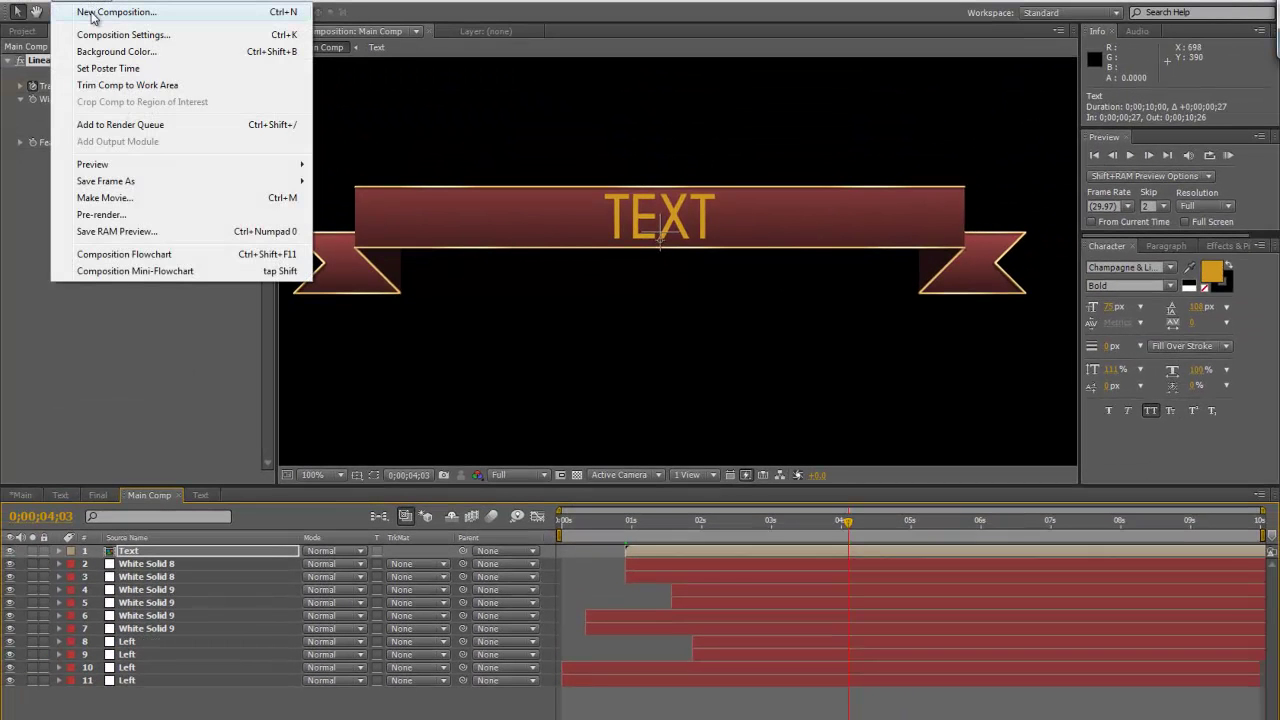
pyautogui.click(92, 12)
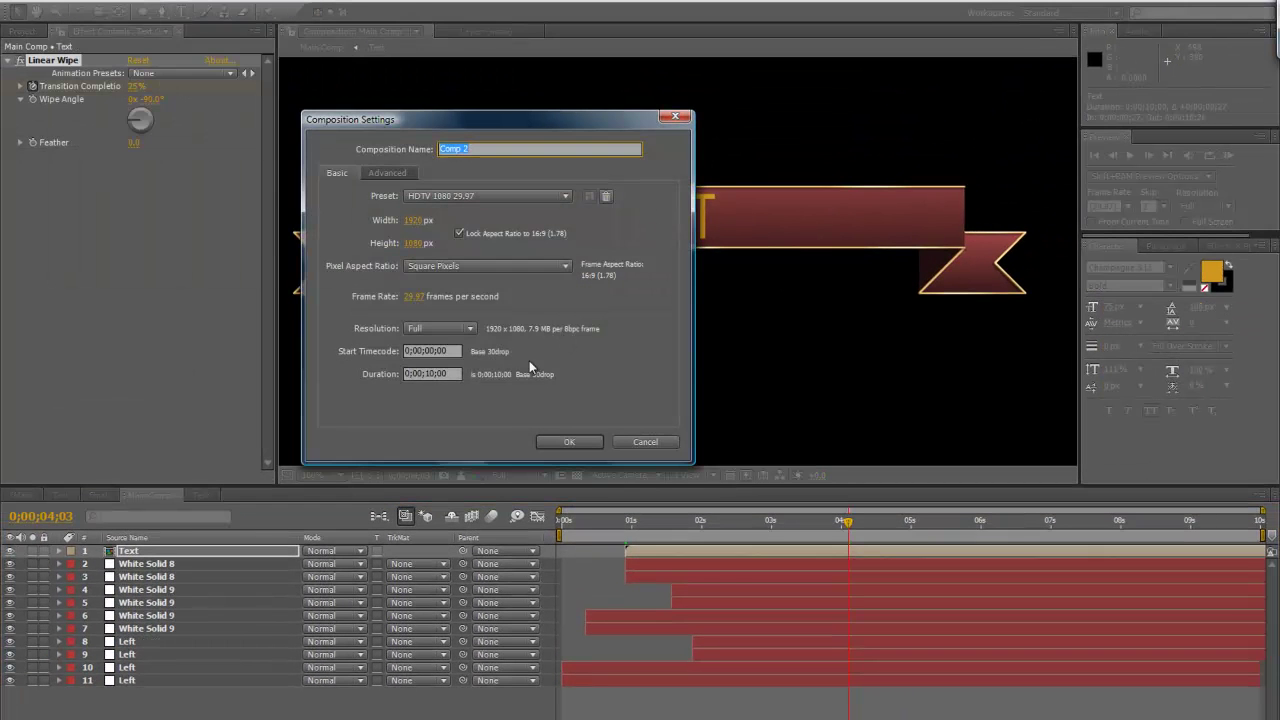
pyautogui.click(583, 444)
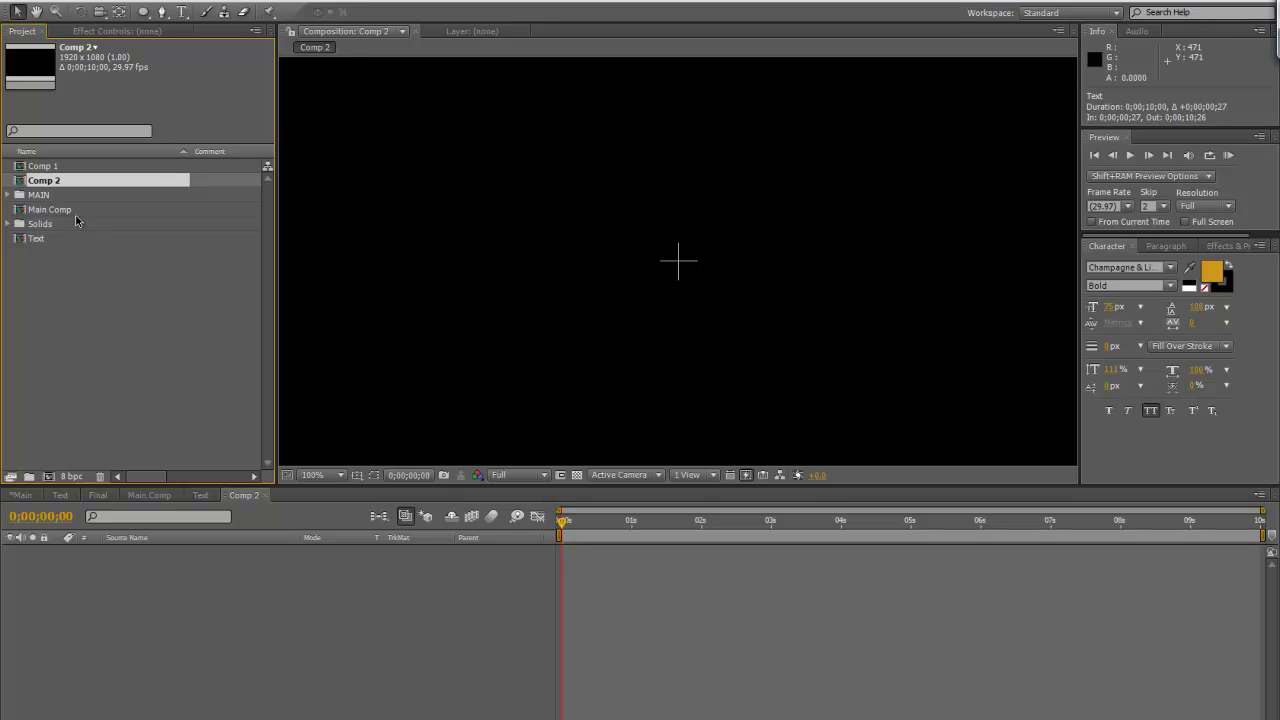
pyautogui.moveTo(72, 213); pyautogui.dragTo(193, 552)
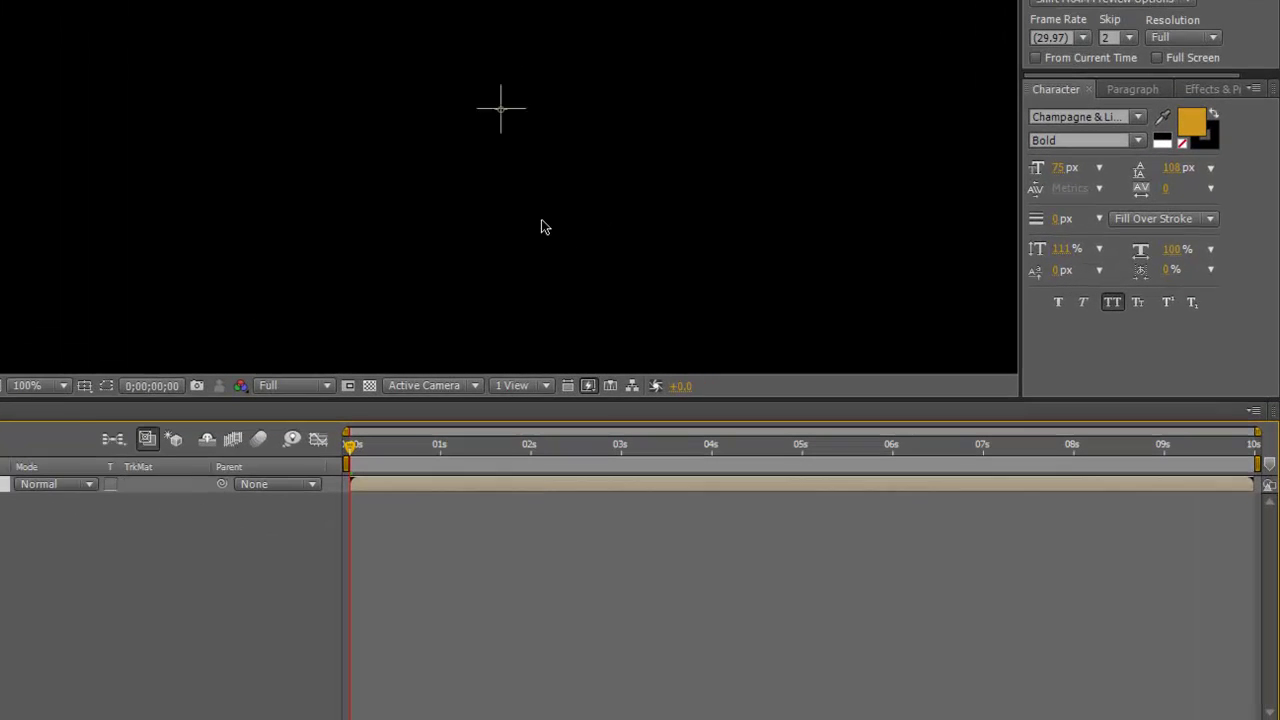
# Show the title and action safe guides, go to 0;00;02;26, and apply the Warp effect to the Main Comp layer
pyautogui.press("'")
pyautogui.press('pagedown')
pyautogui.moveTo(378, 455); pyautogui.dragTo(596, 465)
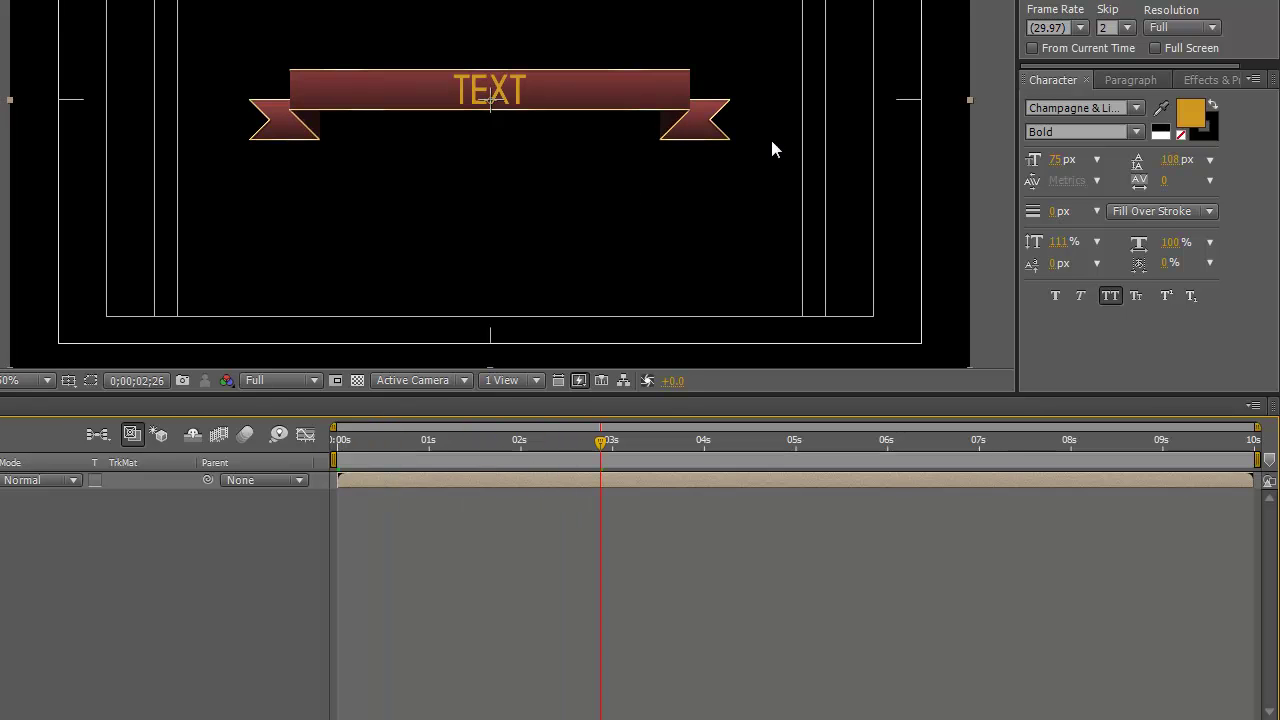
pyautogui.moveTo(1070, 66); pyautogui.dragTo(1158, 64)
pyautogui.click(1180, 80)
pyautogui.click(1120, 101)
pyautogui.write('warp')
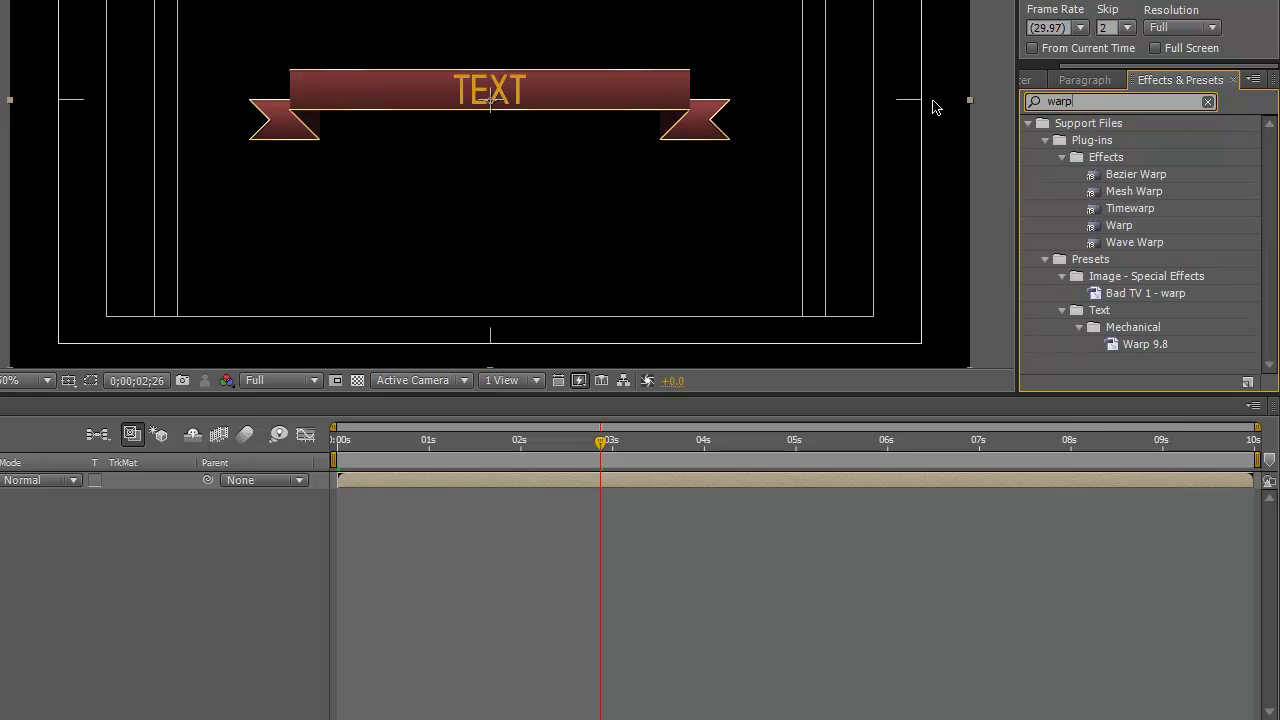
pyautogui.moveTo(1119, 225); pyautogui.dragTo(420, 151)
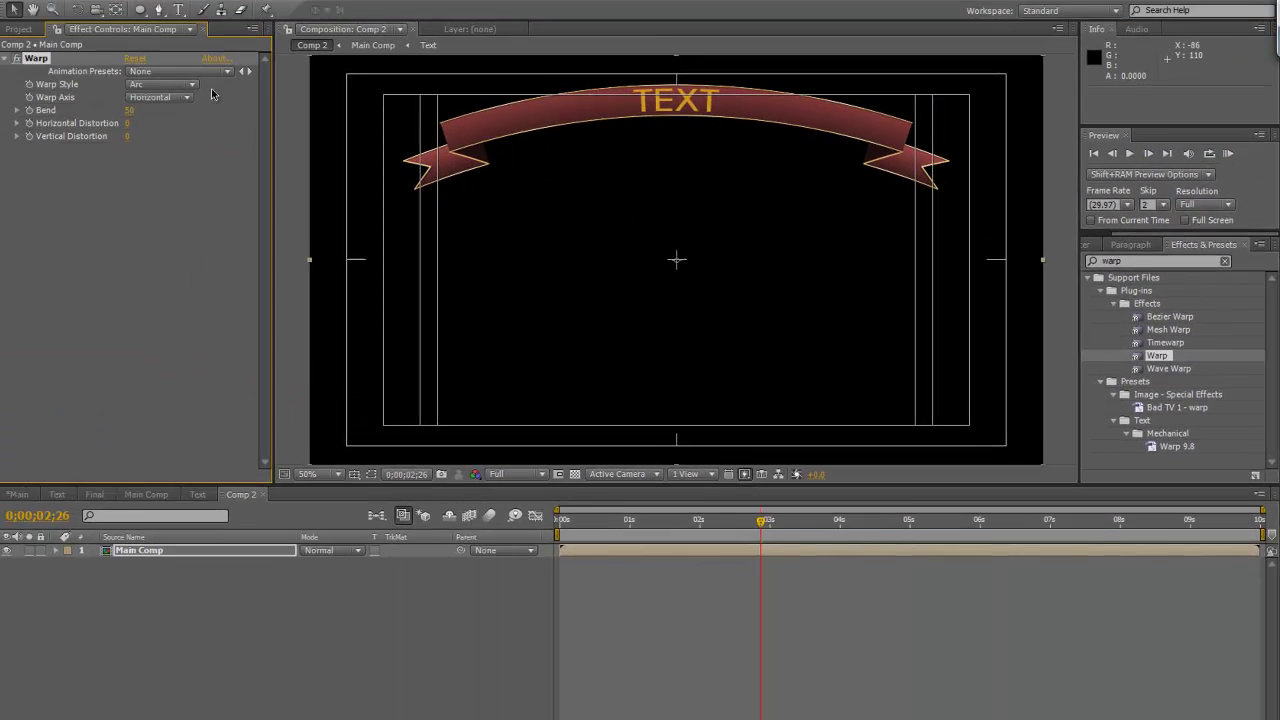
# Set the Warp style to Arch and inspect the curved ribbon enlarged
pyautogui.click(180, 86)
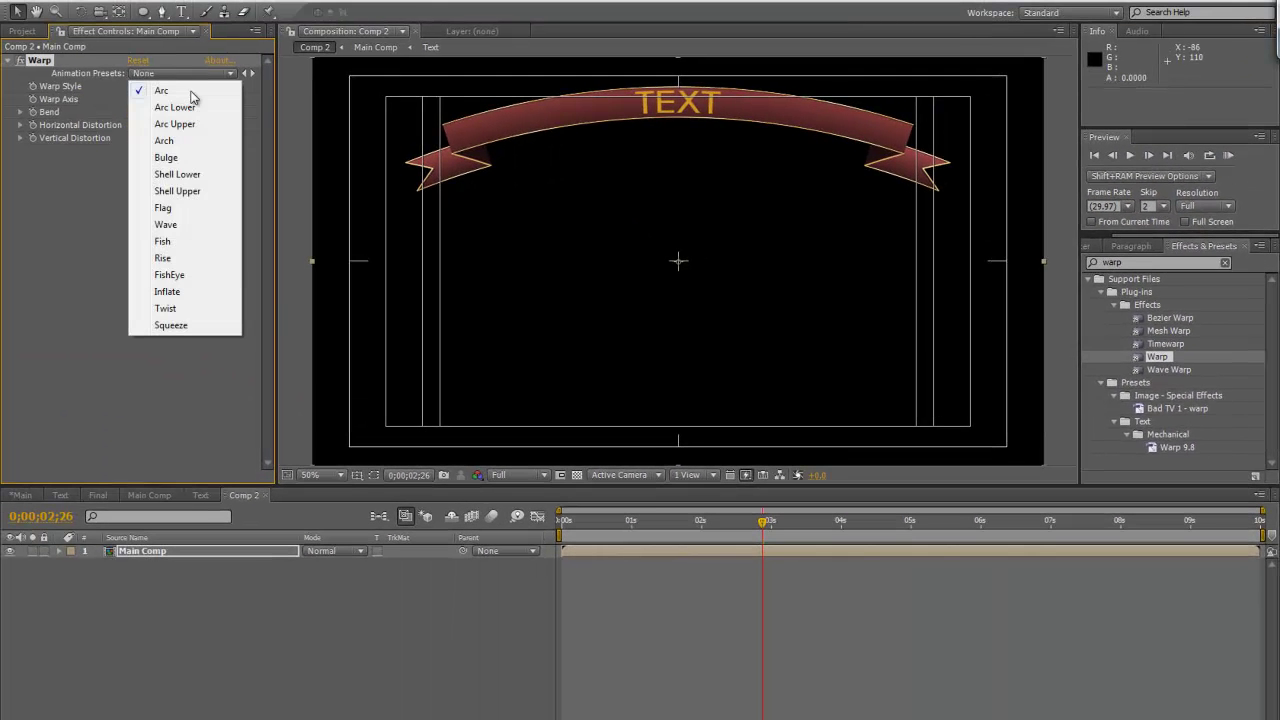
pyautogui.click(192, 140)
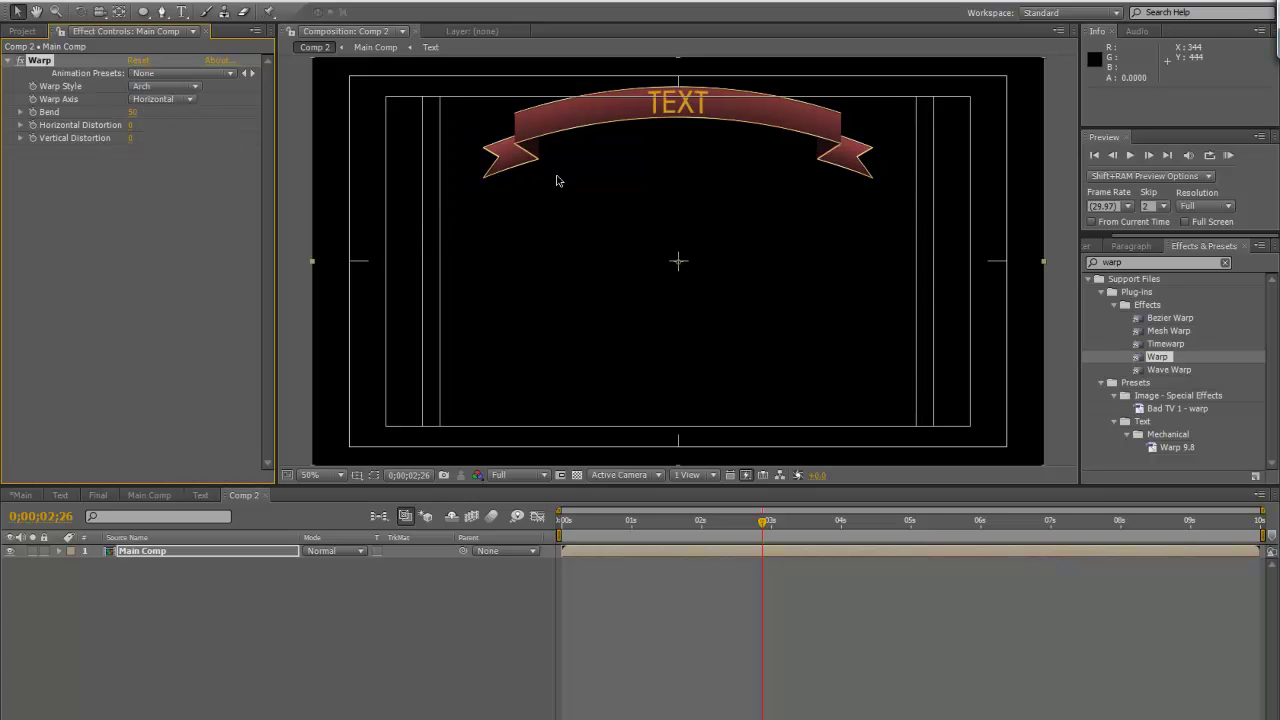
pyautogui.press('`')
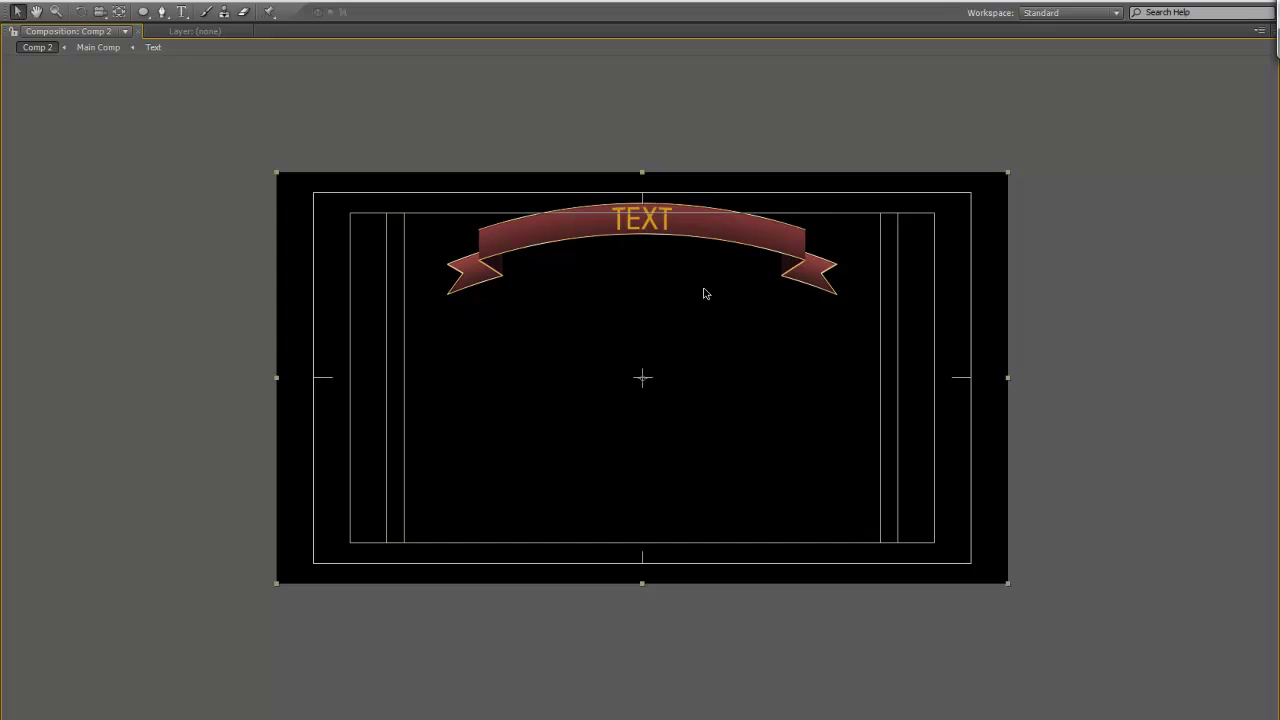
pyautogui.press('.')
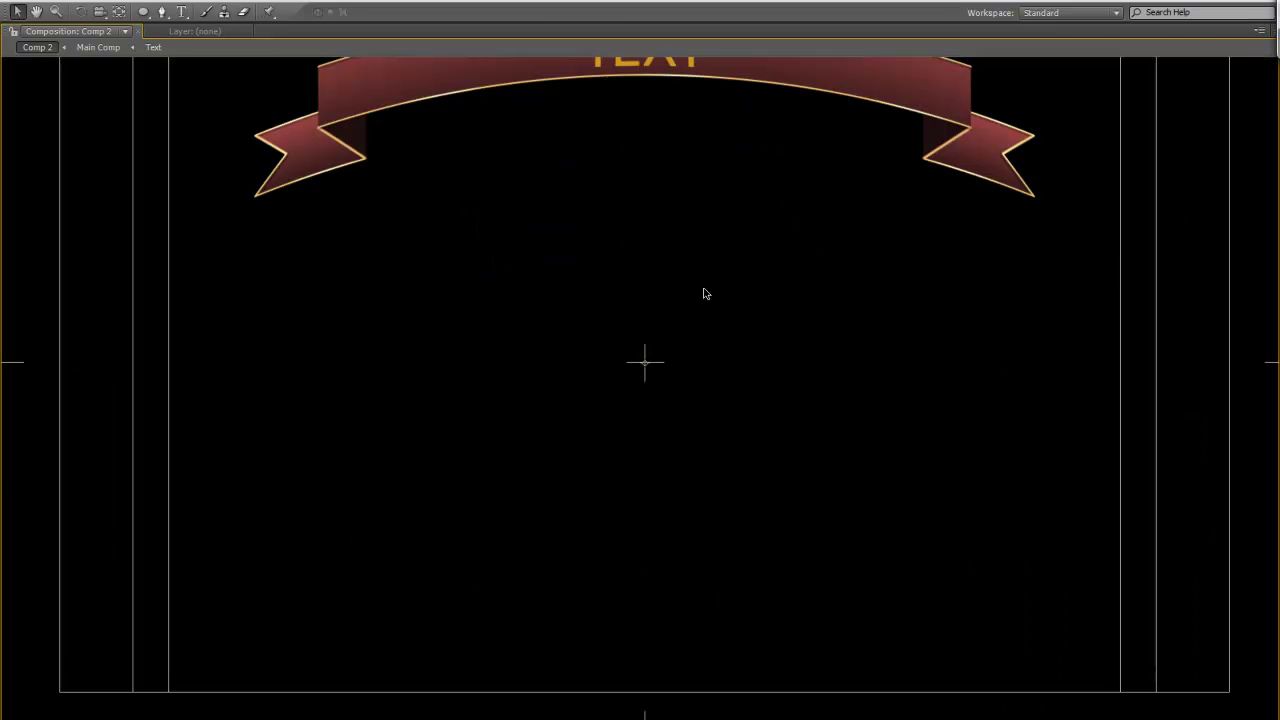
pyautogui.press('`')
pyautogui.press(',')
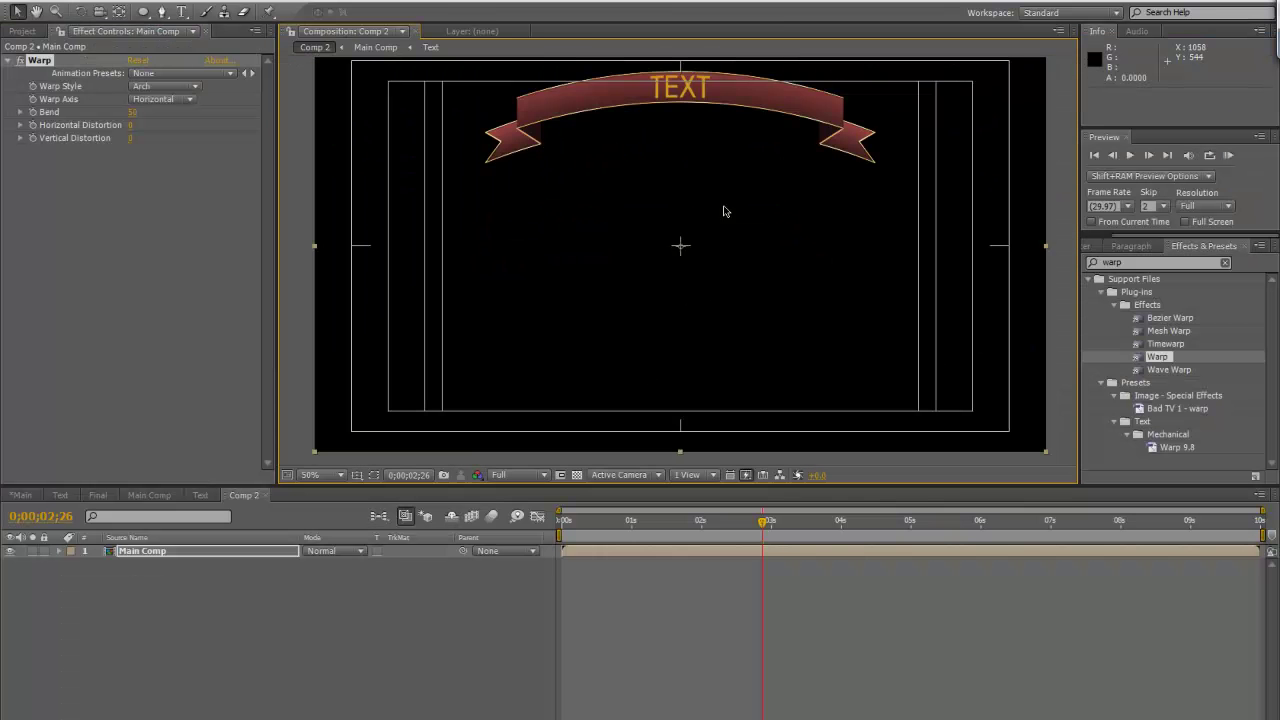
# Move the Main Comp layer down to about 960, 872 and preview the arched ribbon unfolding
pyautogui.moveTo(726, 103); pyautogui.dragTo(723, 231)
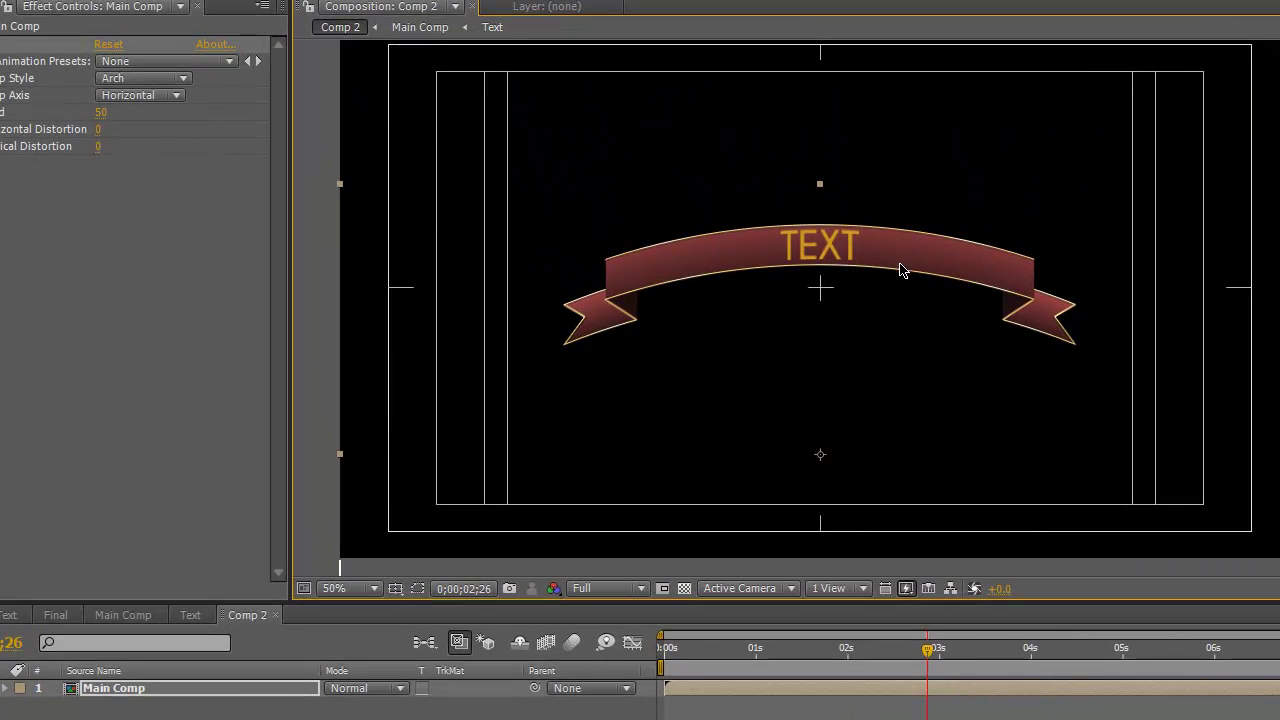
pyautogui.press('.')
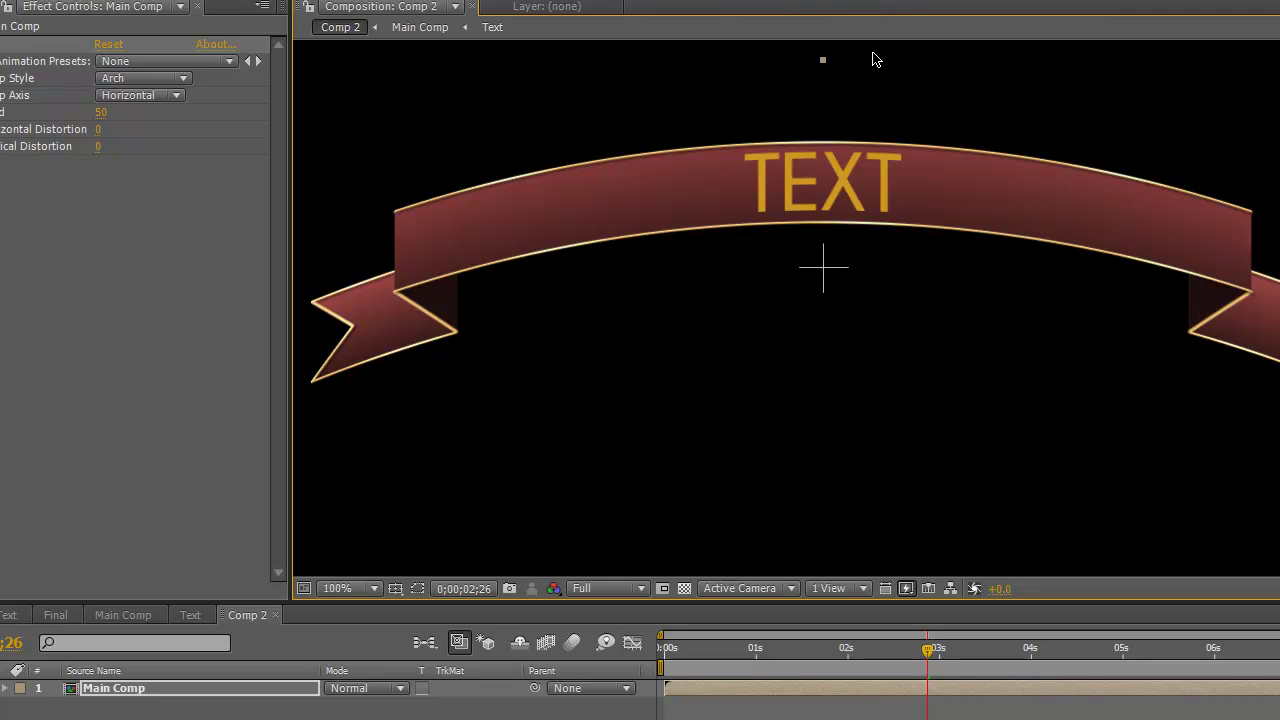
pyautogui.moveTo(667, 650); pyautogui.dragTo(975, 660)
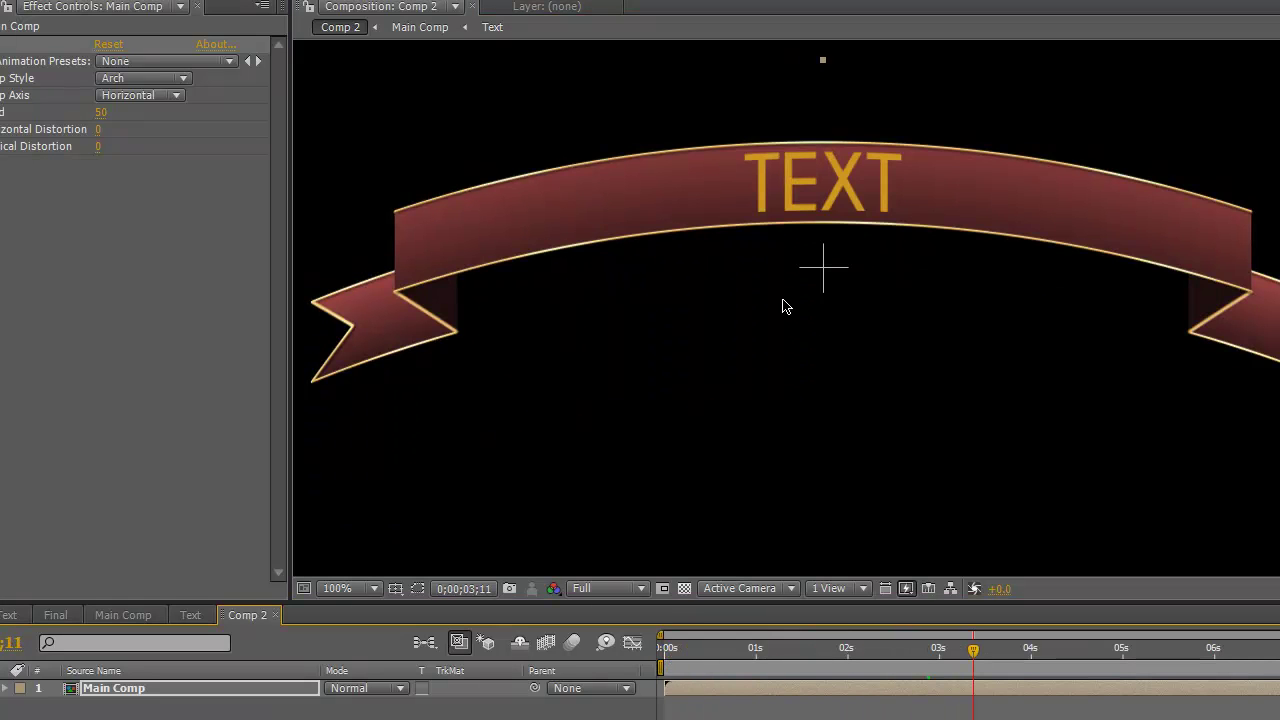
# Change the Warp style to Wave and view the whole frame
pyautogui.click(178, 80)
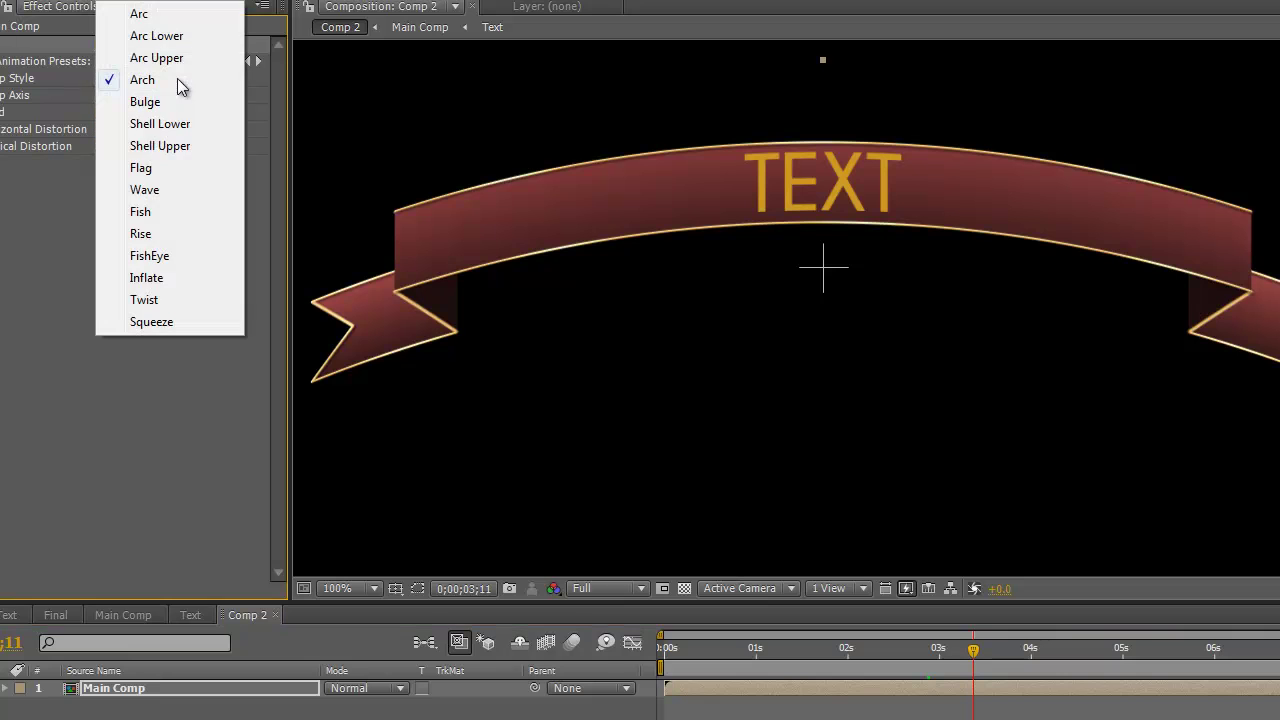
pyautogui.click(181, 192)
pyautogui.press(',')
pyautogui.press(',')
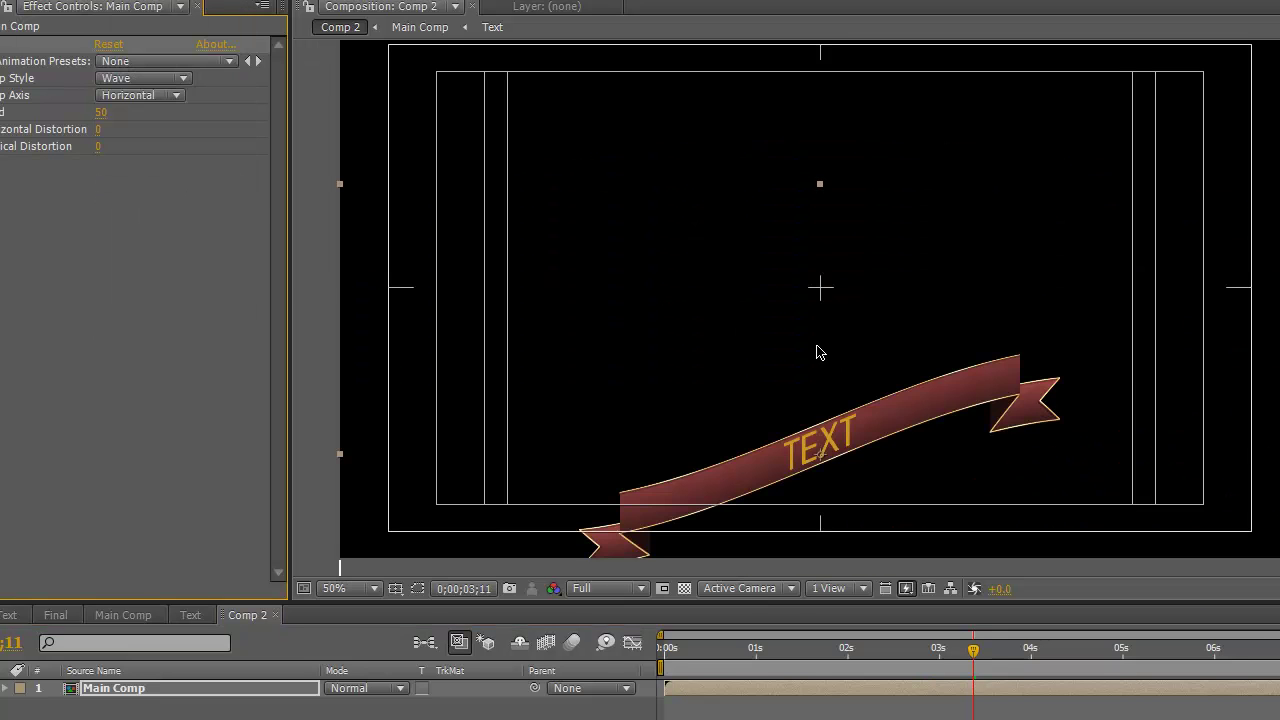
# Reset the Main Comp layer's position, set the Warp bend to 12, and preview the unfolding
pyautogui.press('p')
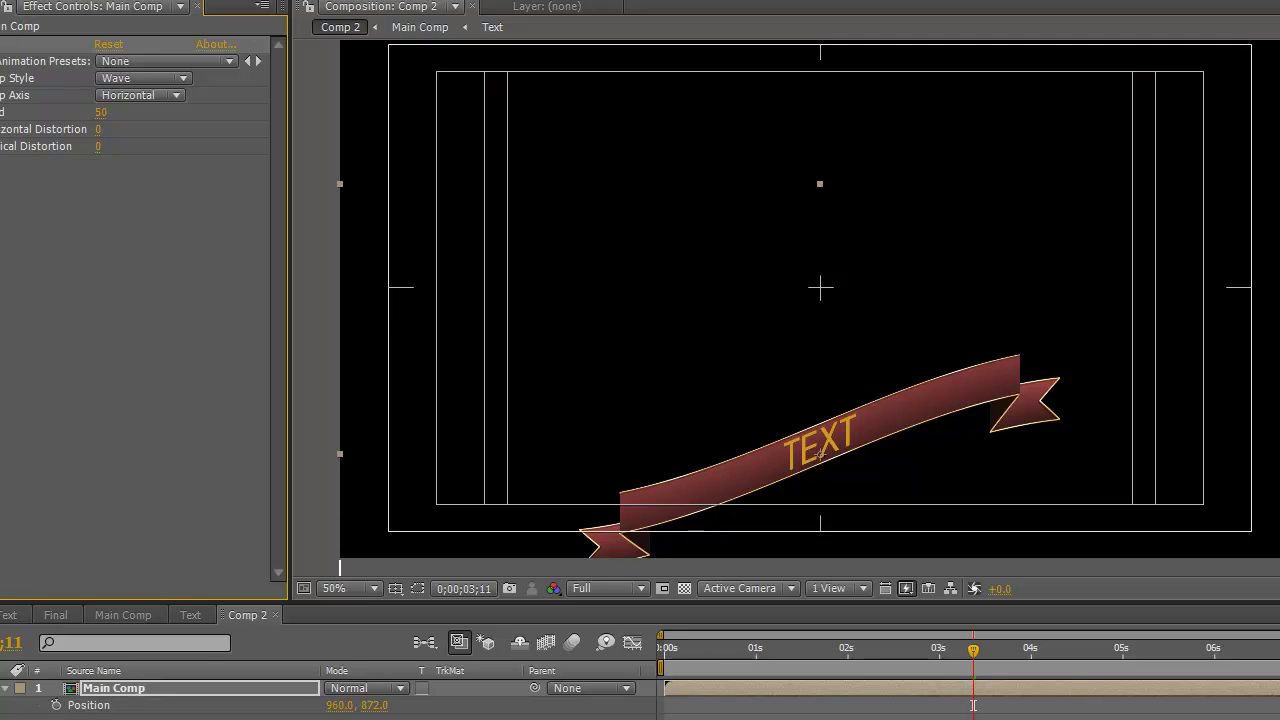
pyautogui.rightClick(190, 708)
pyautogui.click(240, 718)
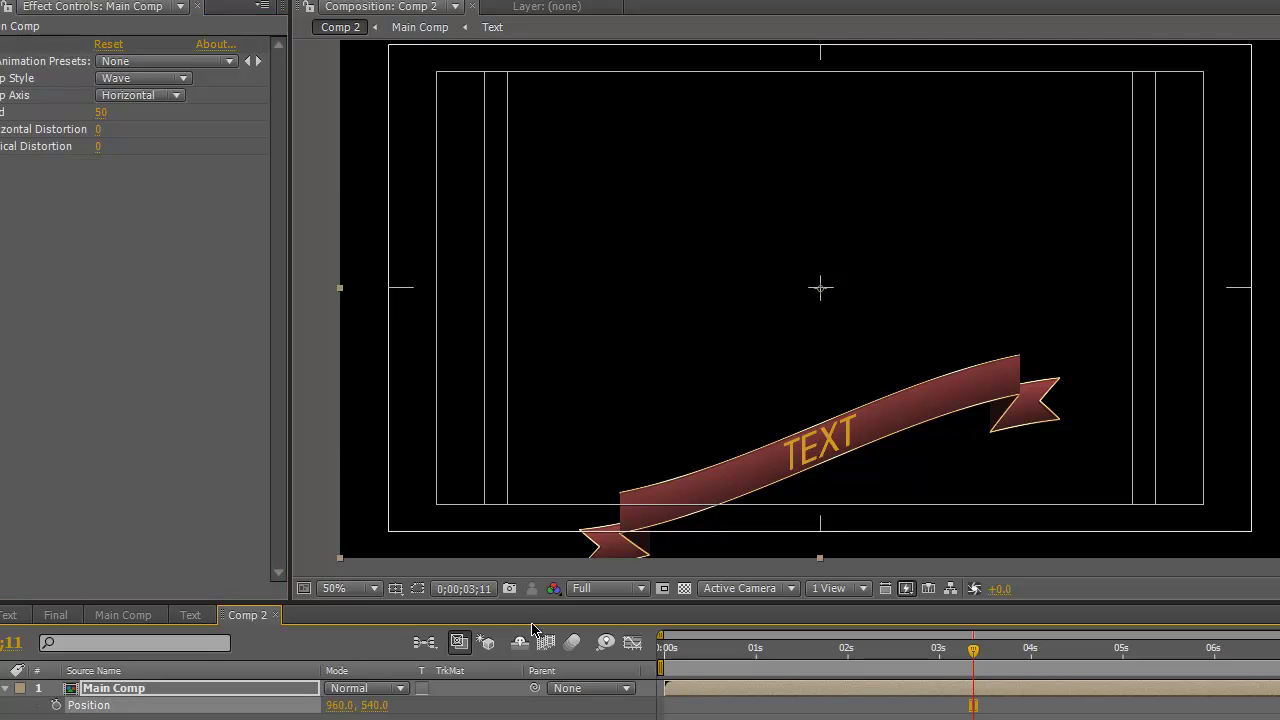
pyautogui.moveTo(100, 112); pyautogui.dragTo(61, 111)
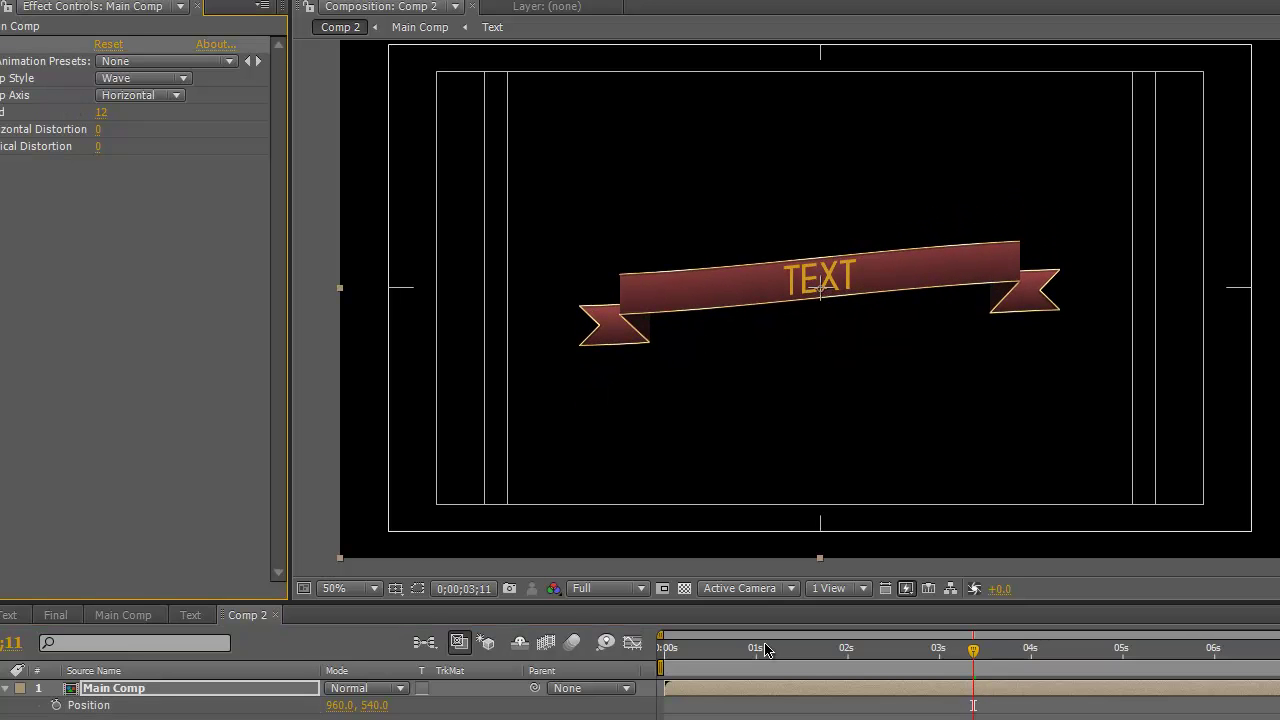
pyautogui.moveTo(669, 648); pyautogui.dragTo(1001, 650)
# Try the Flag warp style and Shell Upper with a bend of 95, and undo the bend change
pyautogui.click(156, 80)
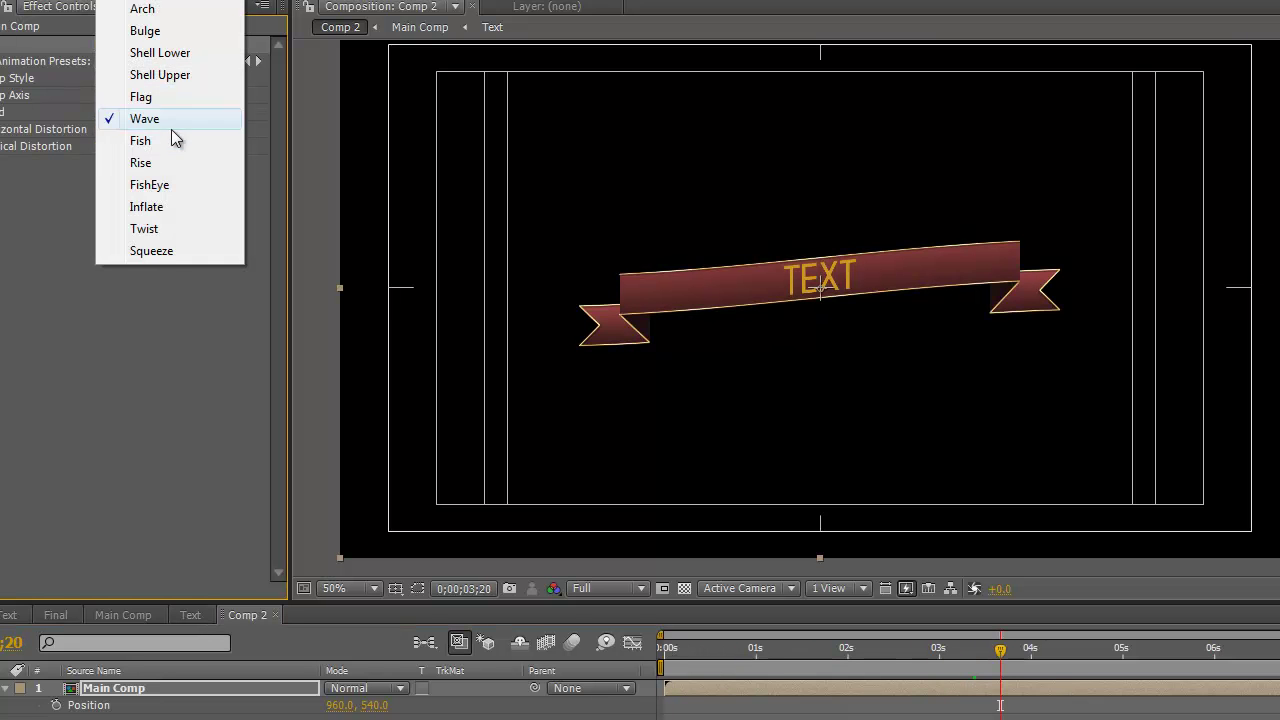
pyautogui.click(171, 96)
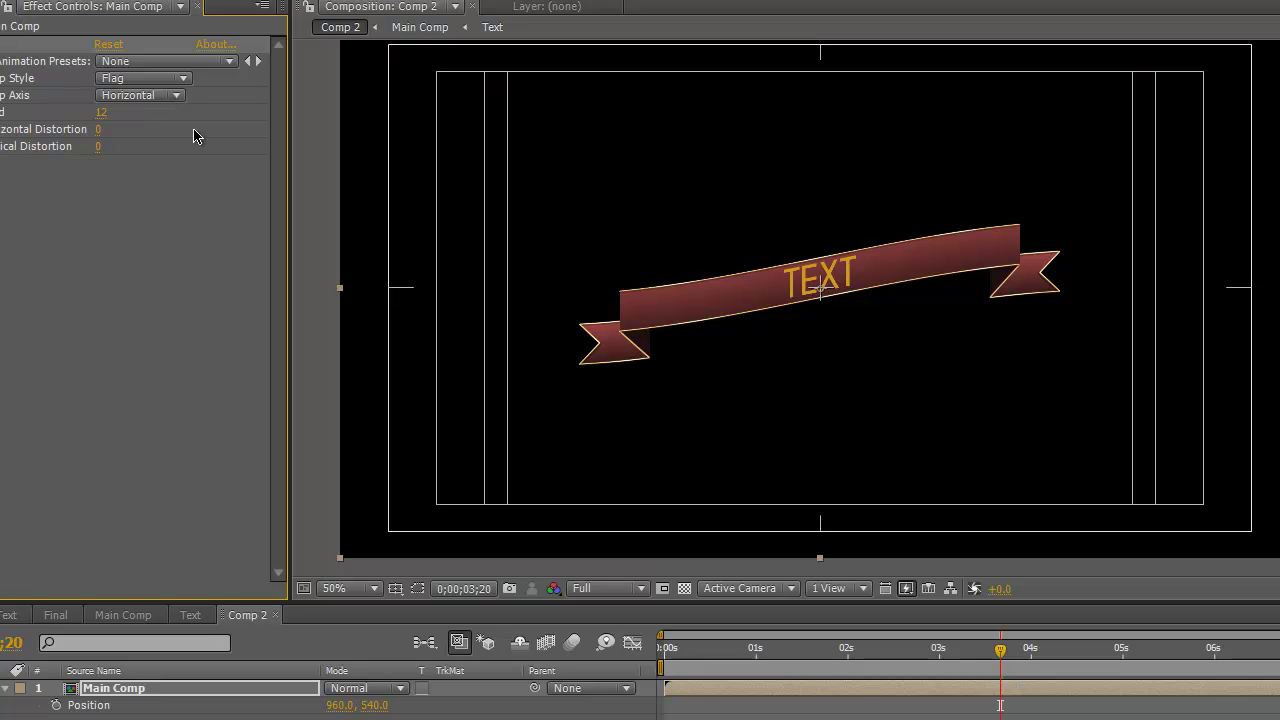
pyautogui.click(155, 80)
pyautogui.click(161, 75)
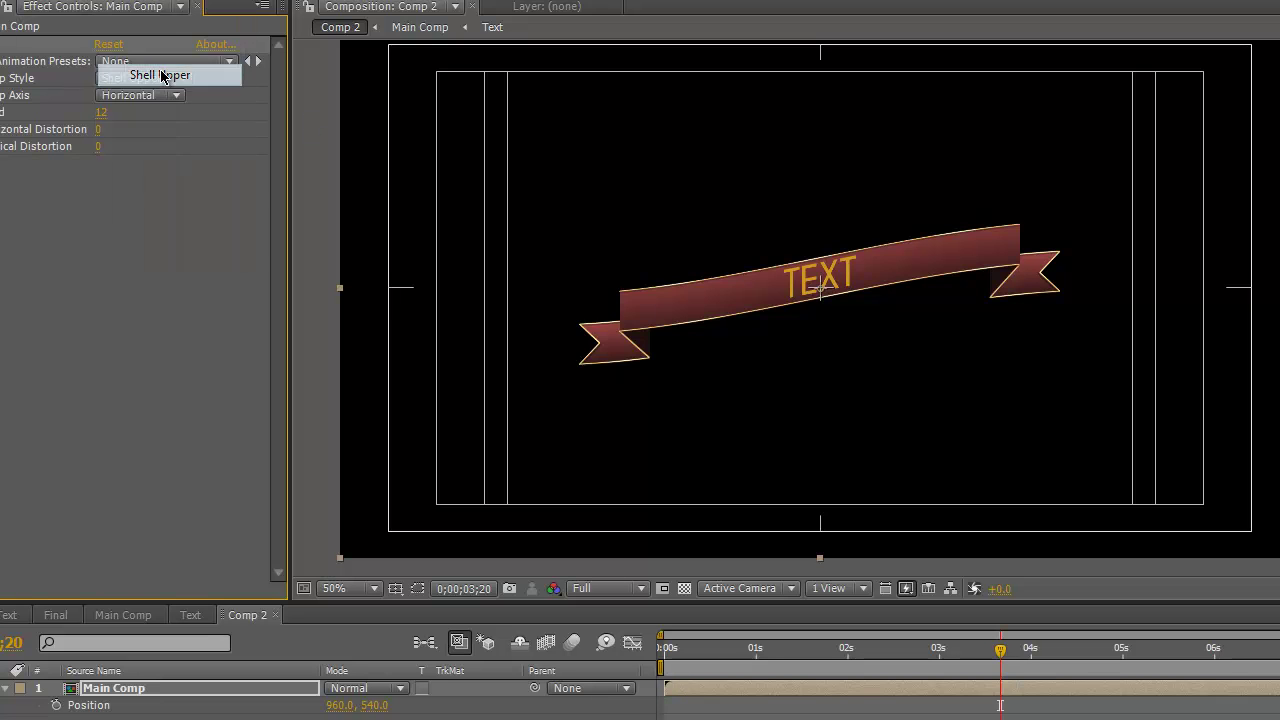
pyautogui.moveTo(103, 113); pyautogui.dragTo(187, 121)
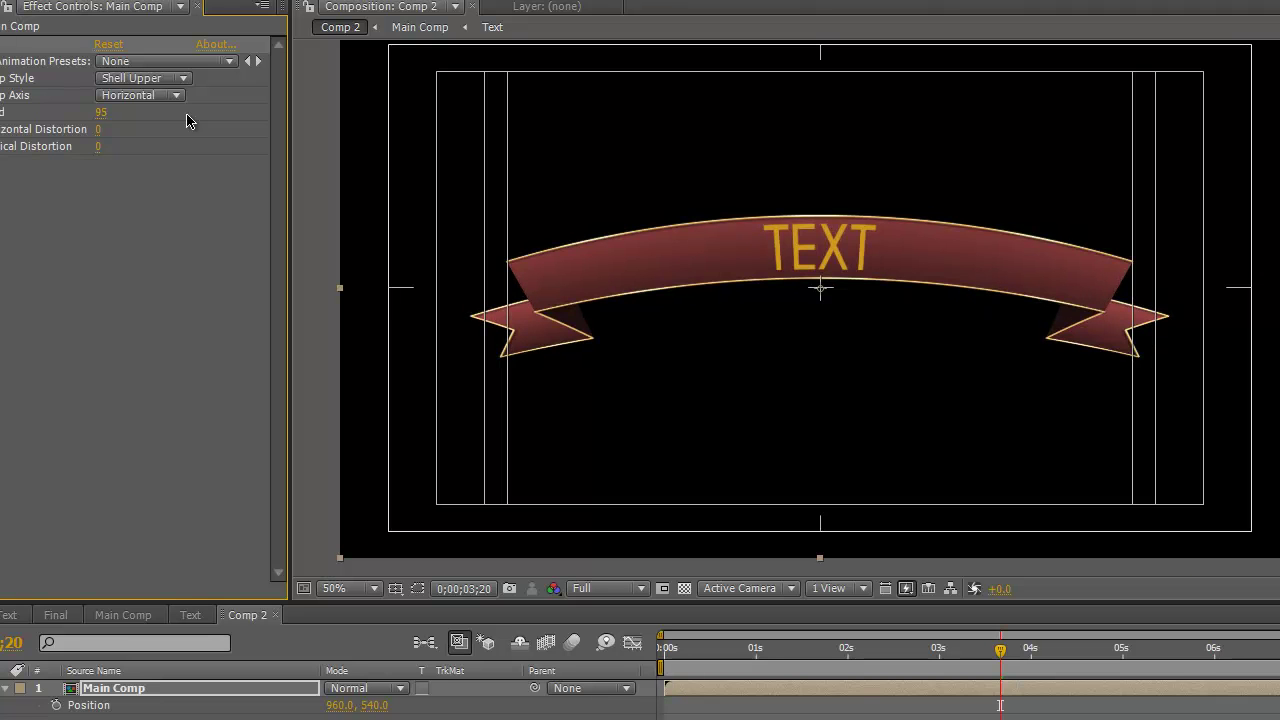
pyautogui.hotkey('ctrl', 'z')
# Try the Shell Lower warp style with a bend of 37
pyautogui.click(170, 78)
pyautogui.click(162, 56)
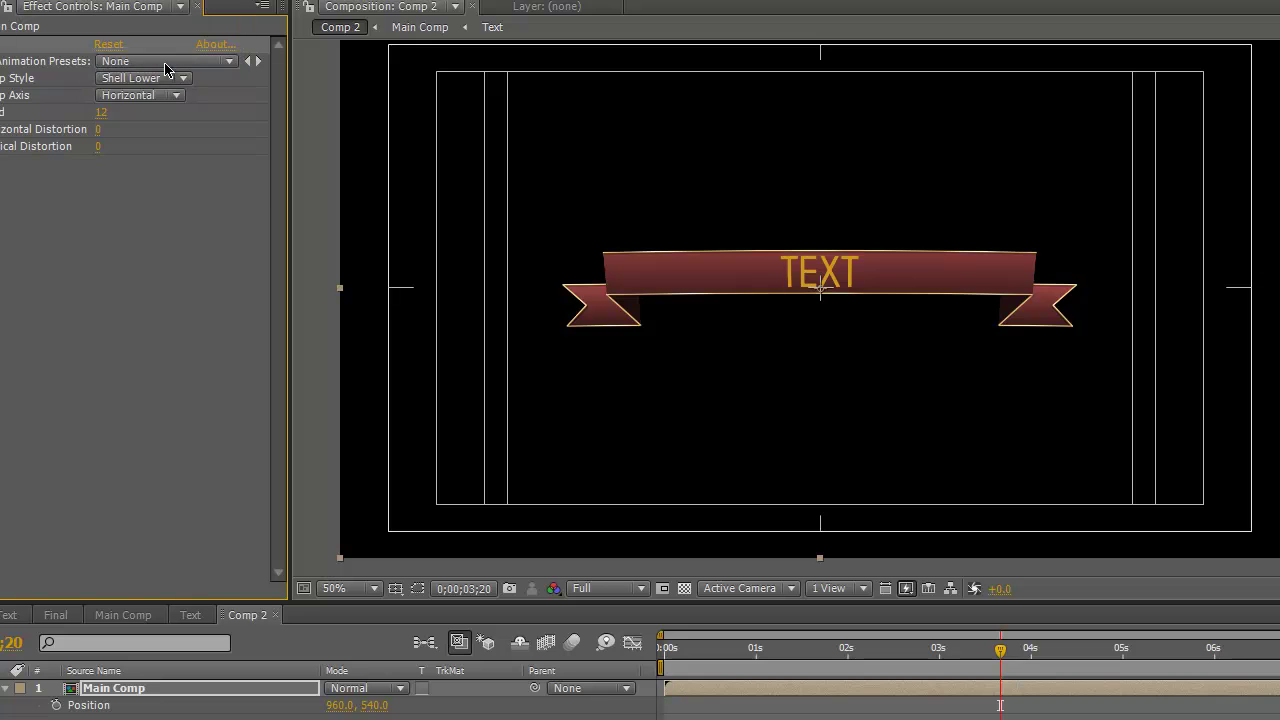
pyautogui.moveTo(104, 114)
pyautogui.mouseDown()
pyautogui.moveTo(148, 115)
pyautogui.moveTo(126, 115)
pyautogui.mouseUp()
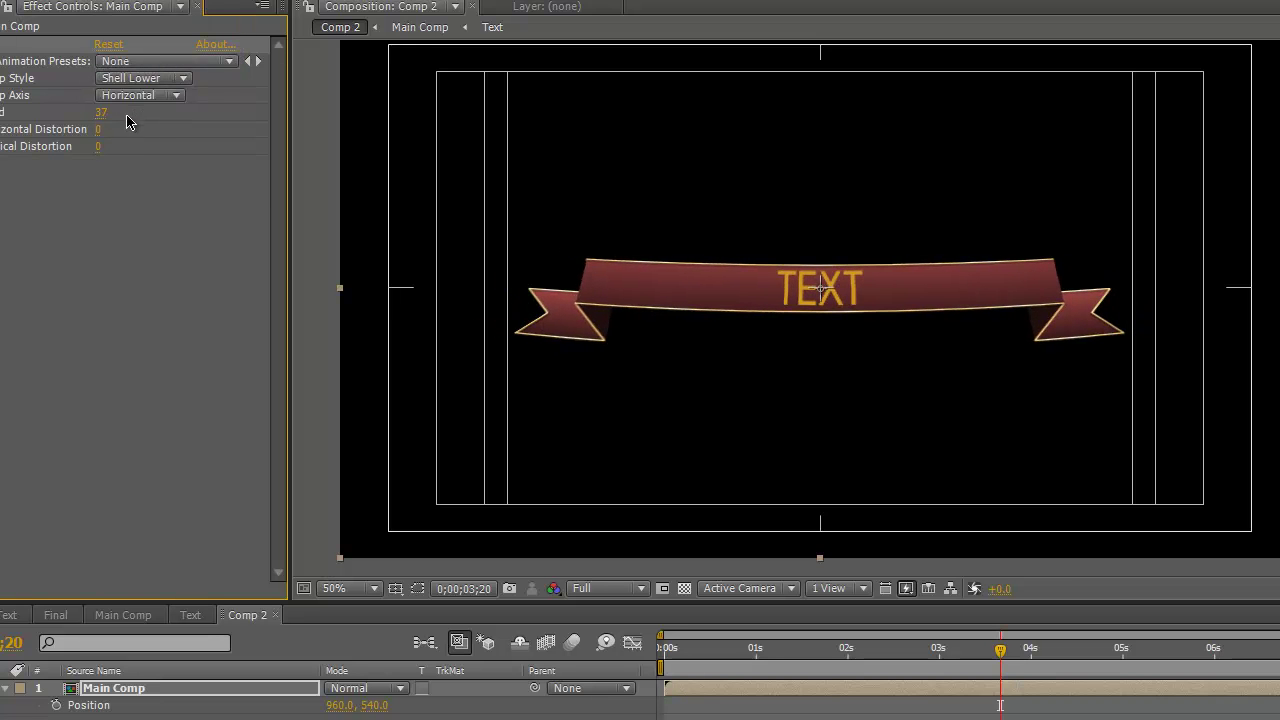
# Compare the unfolding animation in Main Comp with the warped version in Comp 2
pyautogui.click(127, 614)
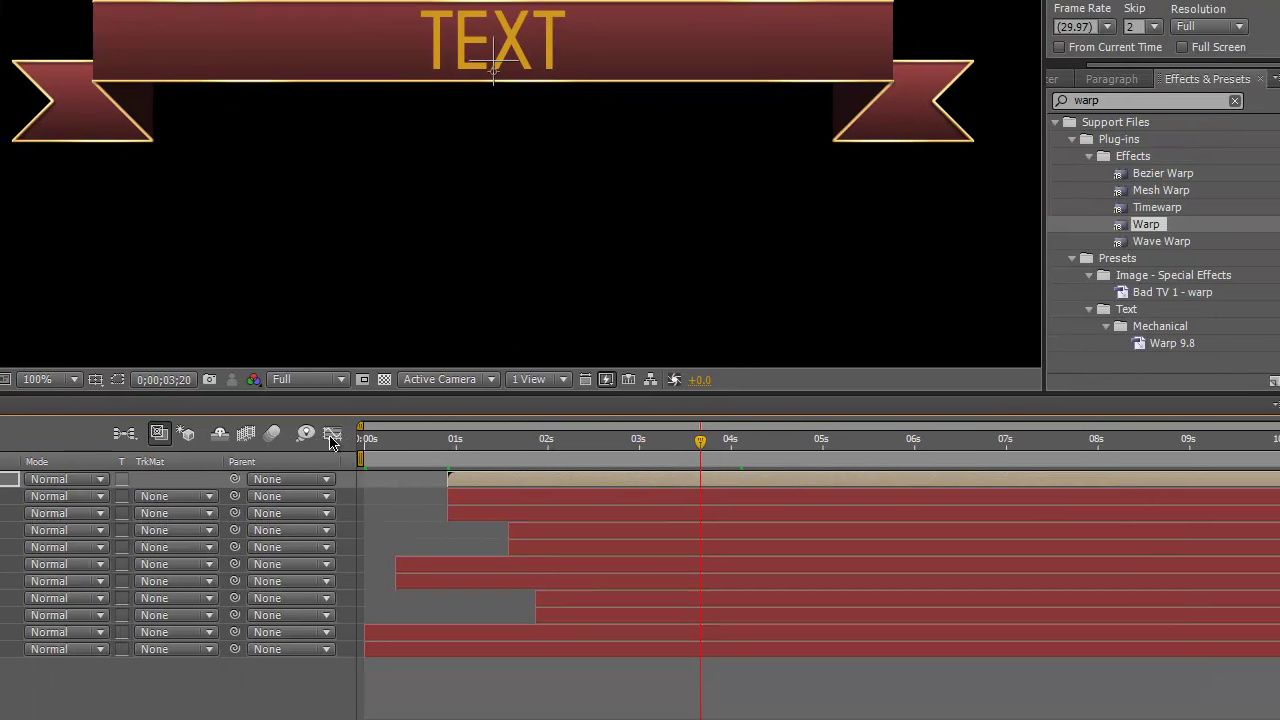
pyautogui.moveTo(362, 440); pyautogui.dragTo(524, 451)
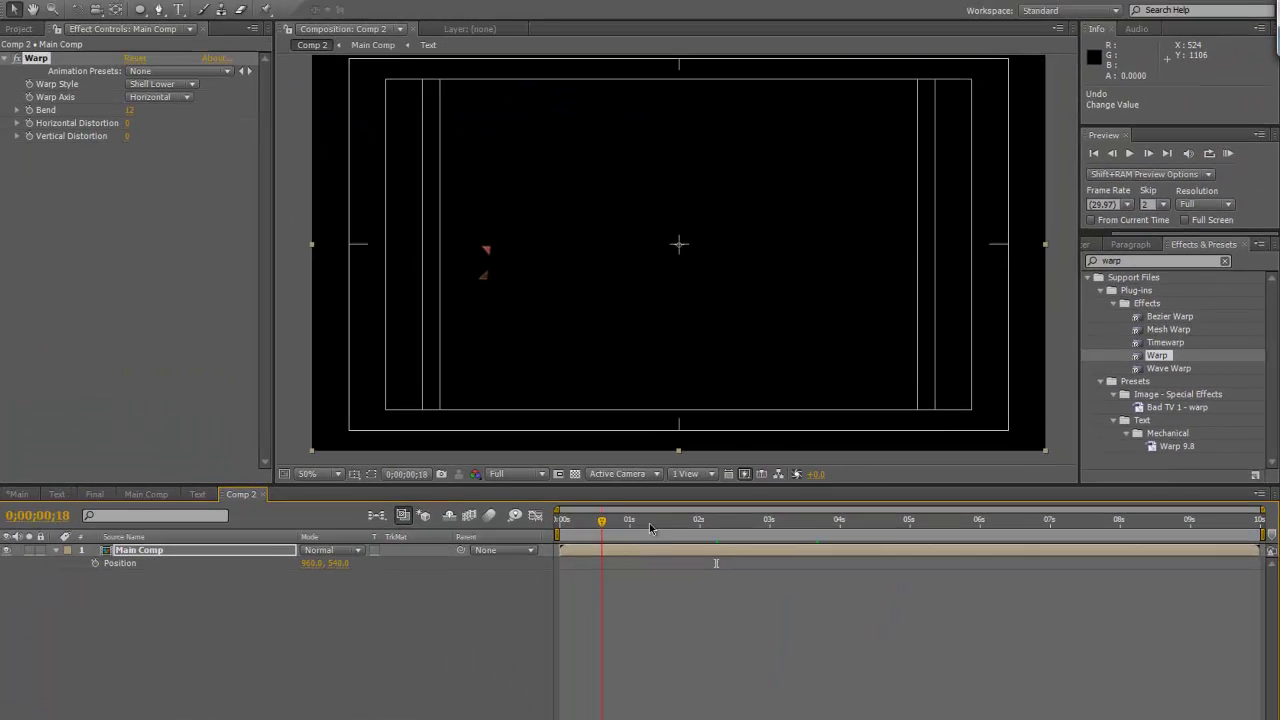
pyautogui.moveTo(600, 522); pyautogui.dragTo(801, 533)
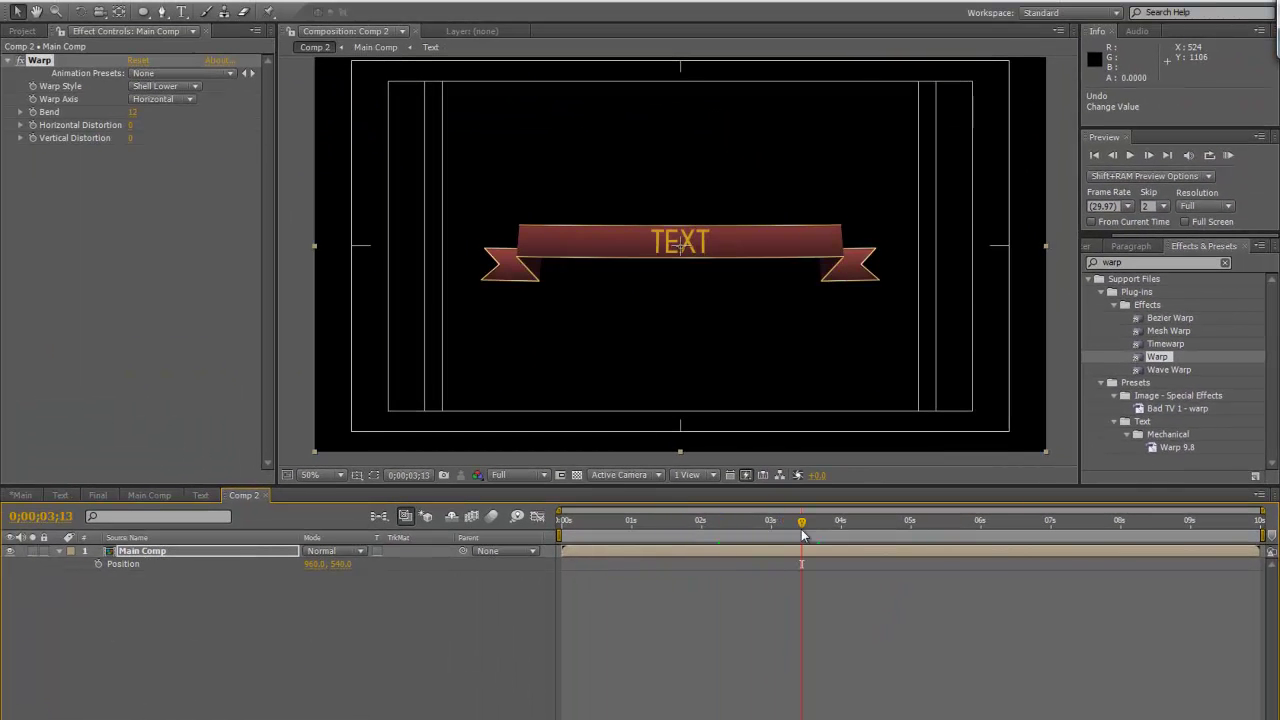
# Switch the Warp style from Shell Lower back to Arch
pyautogui.press('.')
pyautogui.click(190, 87)
pyautogui.click(160, 56)
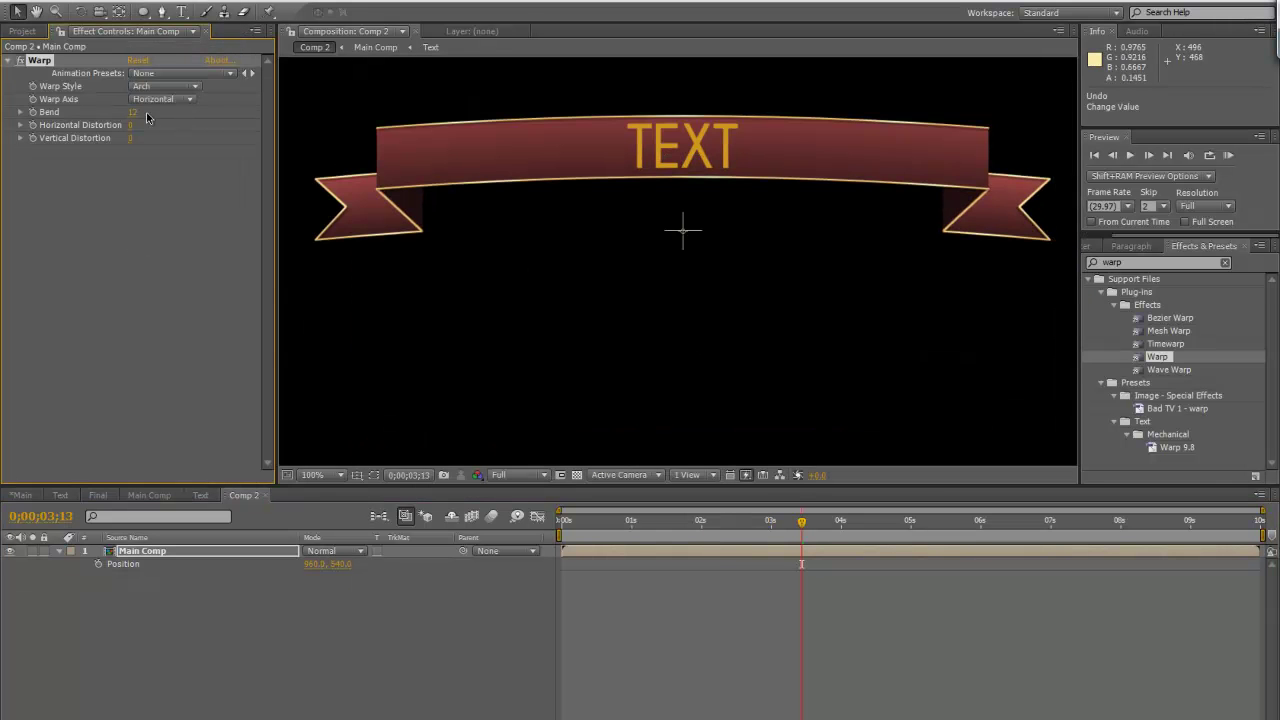
# Set the Arch warp's bend on the Main Comp layer to 41
pyautogui.moveTo(132, 112); pyautogui.dragTo(157, 112)
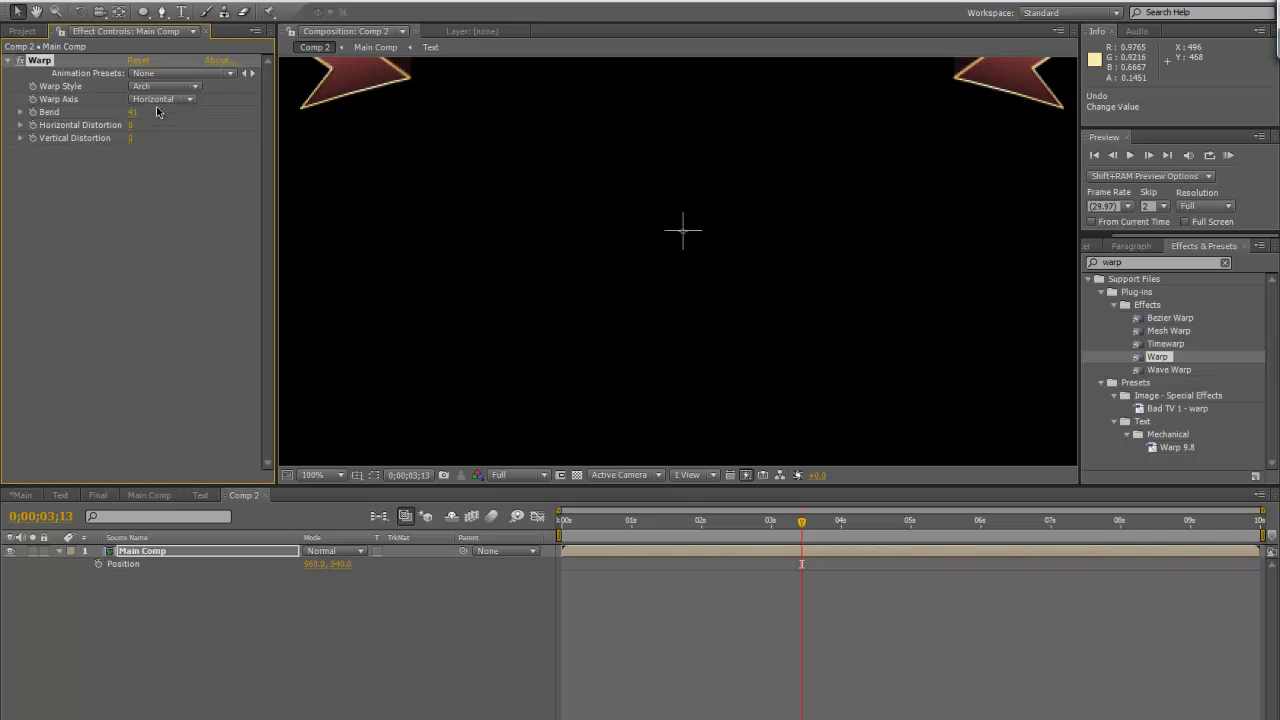
pyautogui.click(180, 86)
pyautogui.click(188, 90)
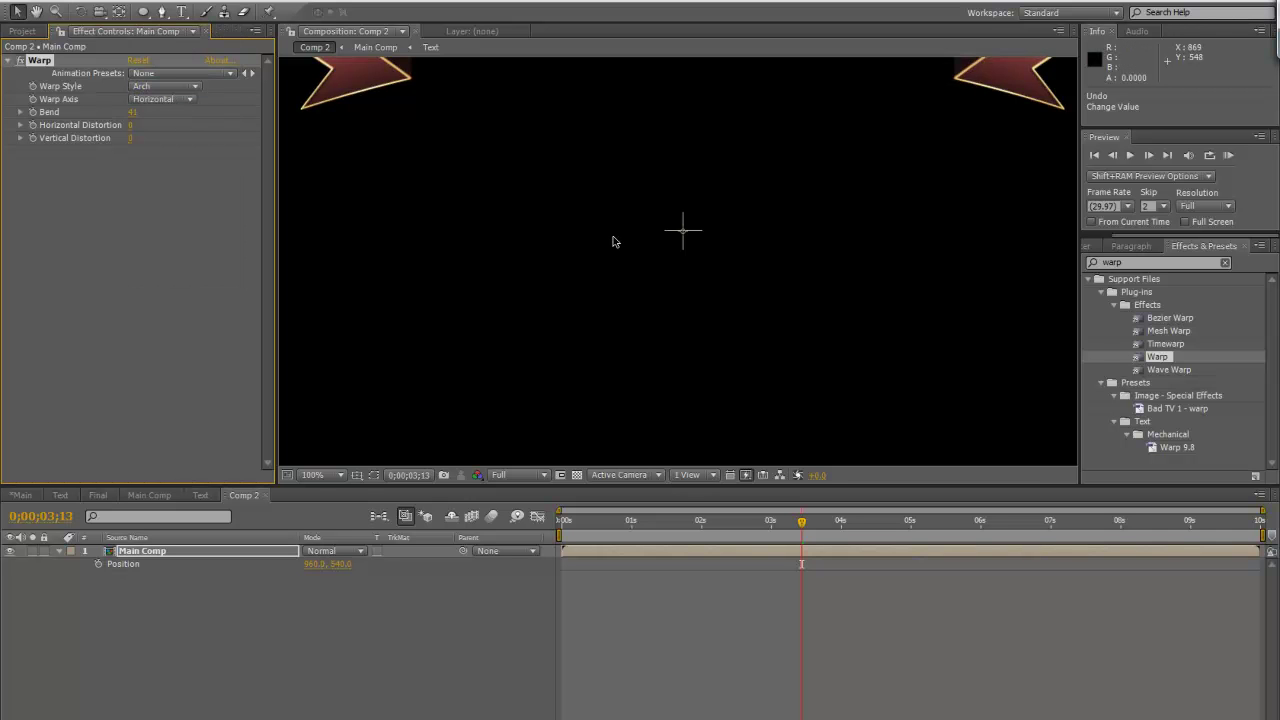
# Move the Main Comp layer straight down to position 960, 838 so the arched banner sits near the frame's centre
pyautogui.press(',')
pyautogui.press(',')
pyautogui.moveTo(712, 156); pyautogui.dragTo(712, 268)
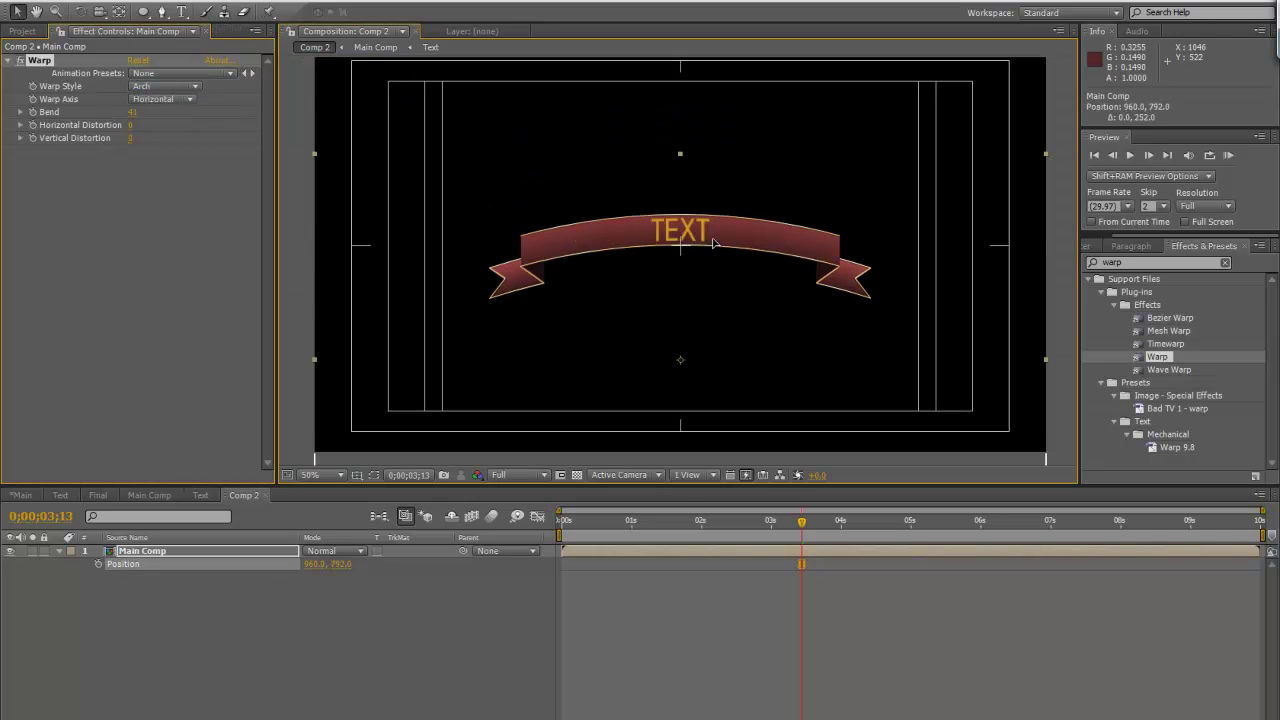
# Scrub Comp 2 from the start to about 3.5 seconds to preview the arched banner unfolding, and inspect it at 100%
pyautogui.click(574, 522)
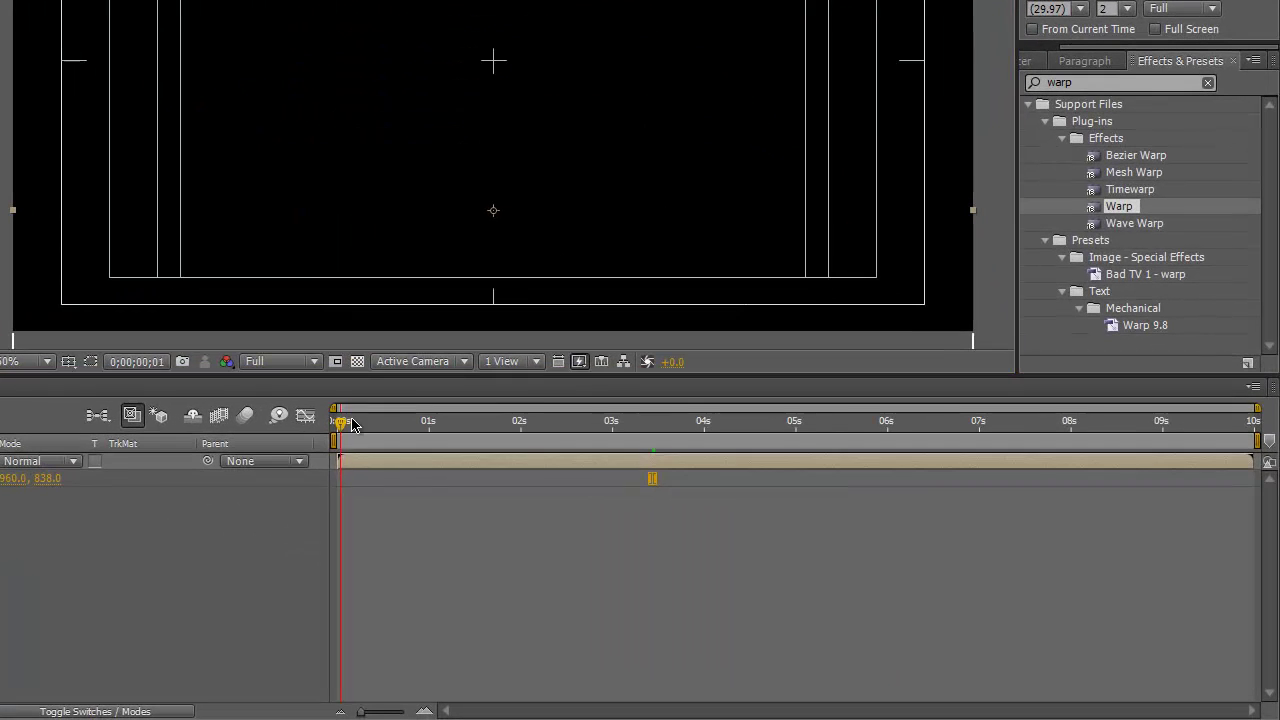
pyautogui.moveTo(350, 424); pyautogui.dragTo(668, 426)
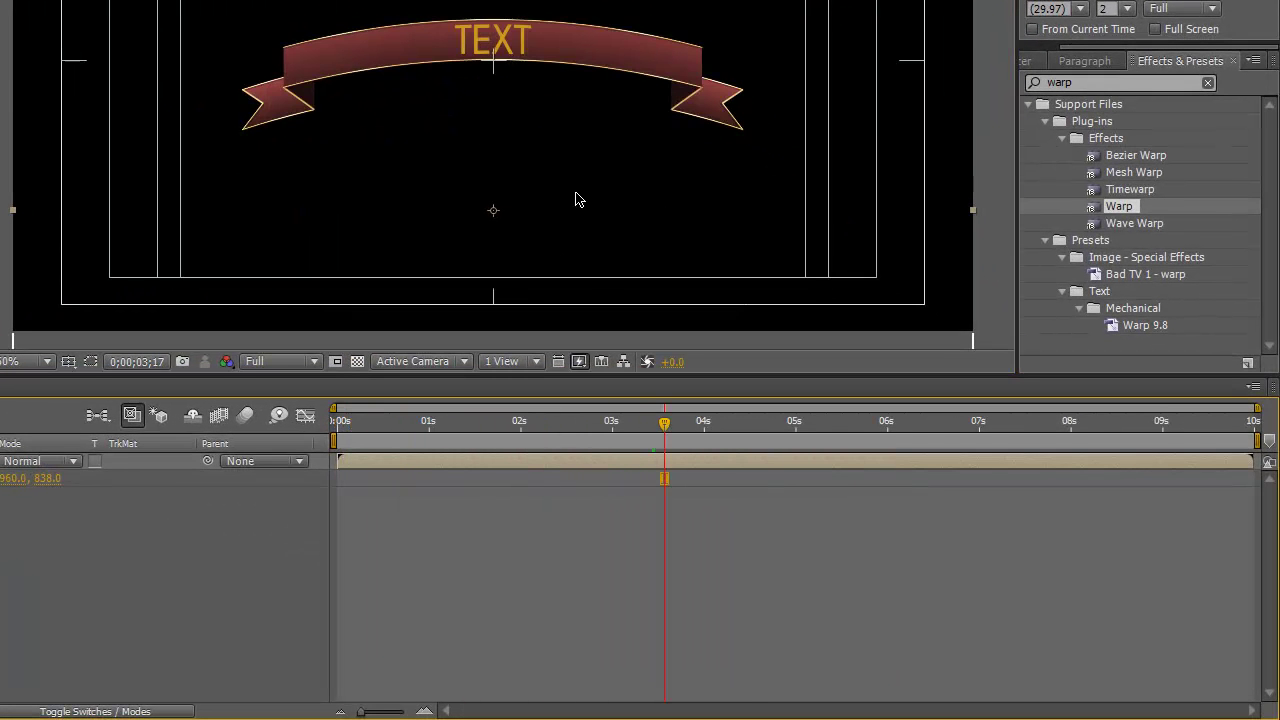
pyautogui.press('.')
pyautogui.press('.')
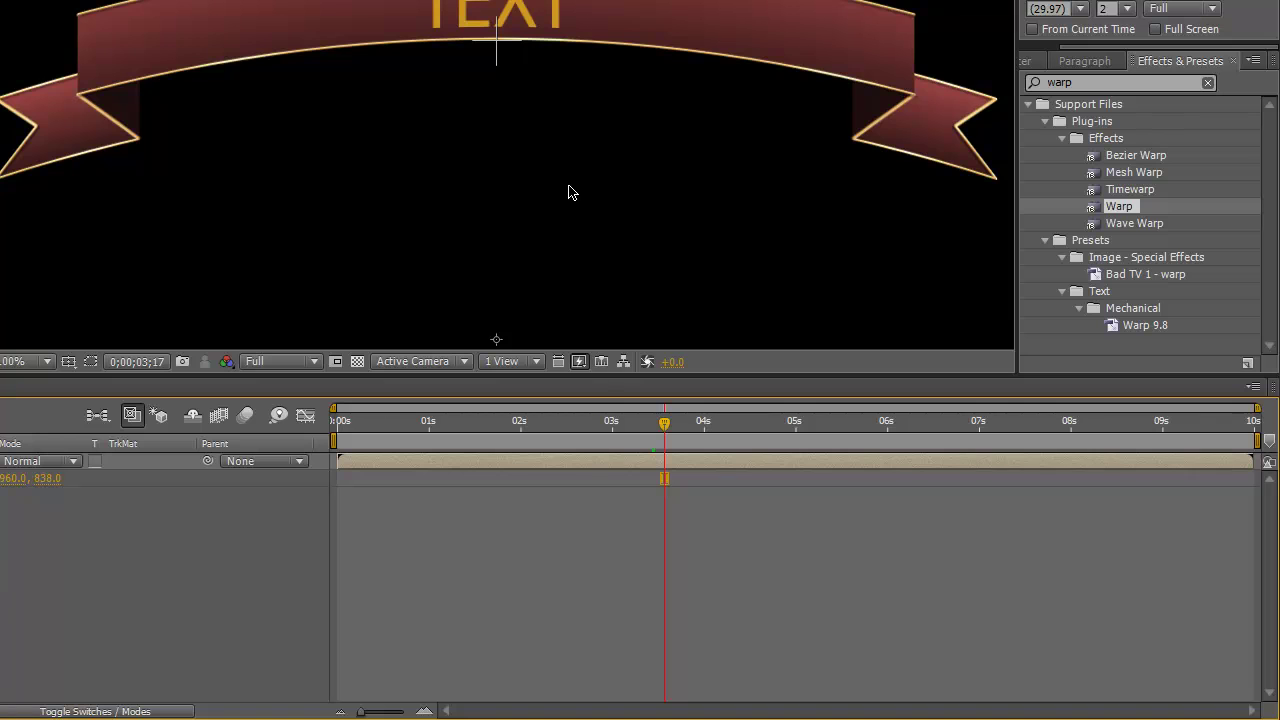